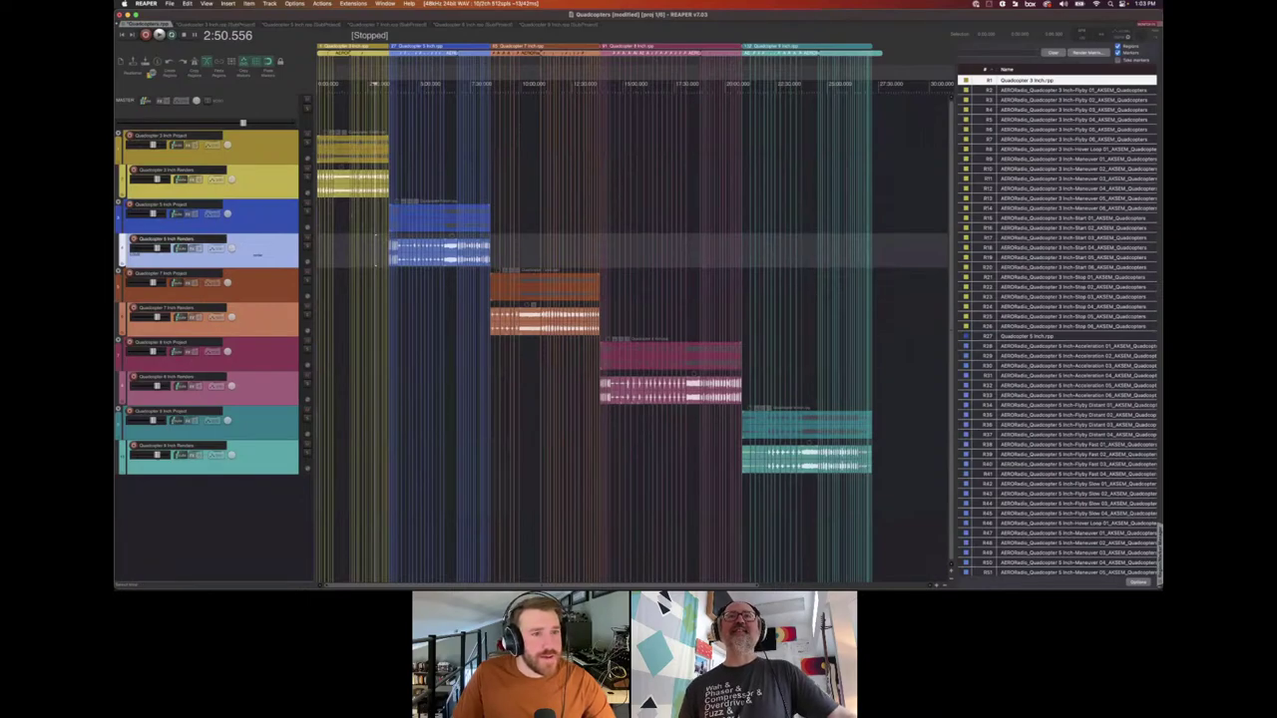
Widen the region and marker list so more of the region names can be read.
scroll(356, 216, "right", 2)
scroll(343, 221, "left", 2)
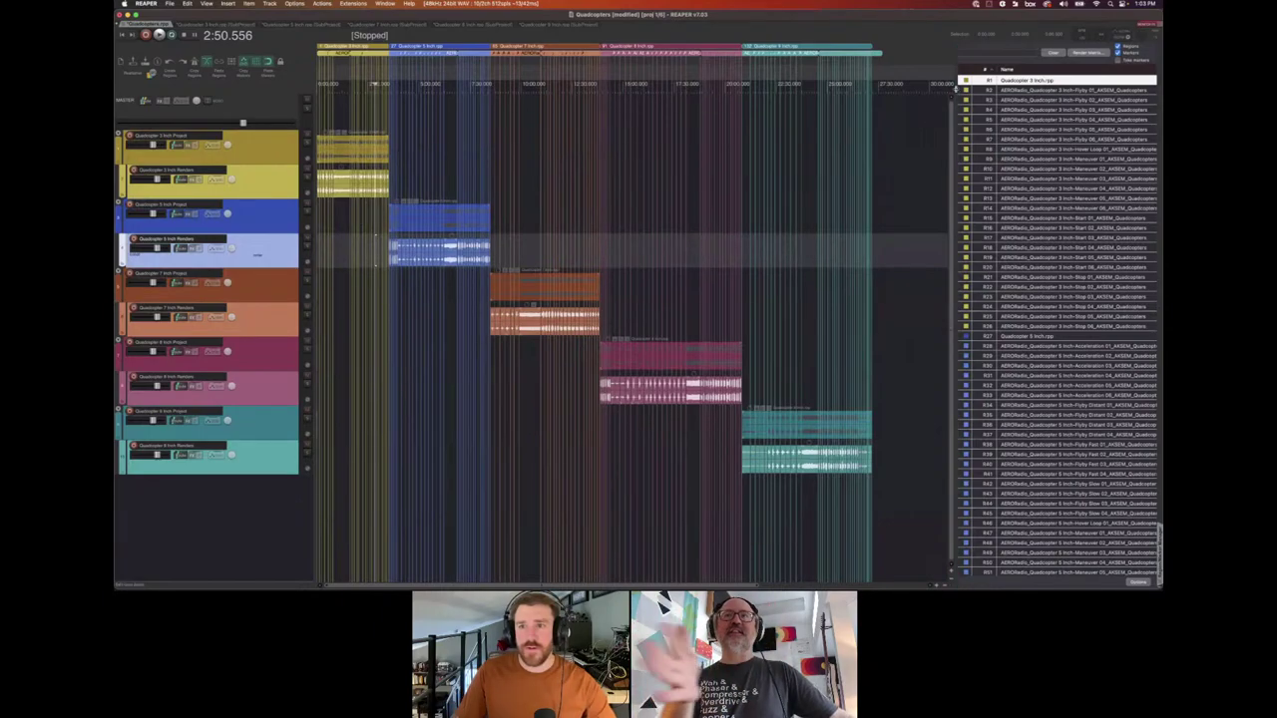
left_click_drag(943, 90, 930, 89)
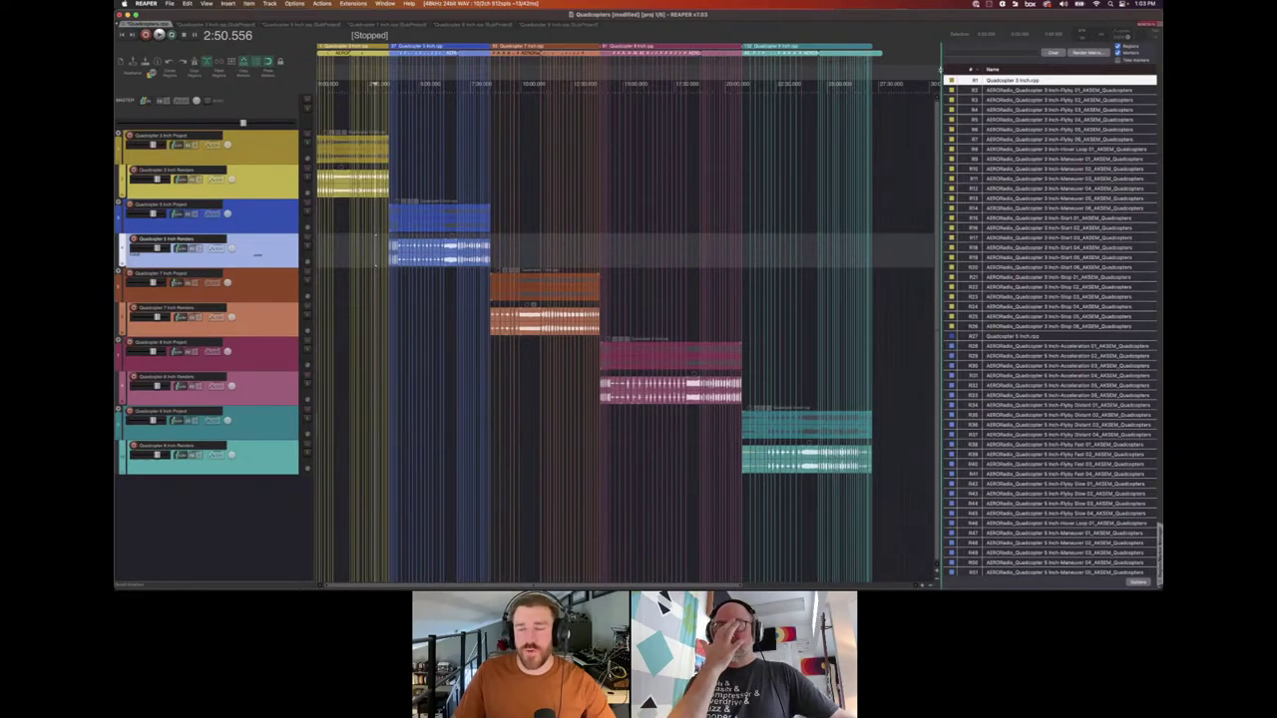
left_click_drag(942, 71, 936, 72)
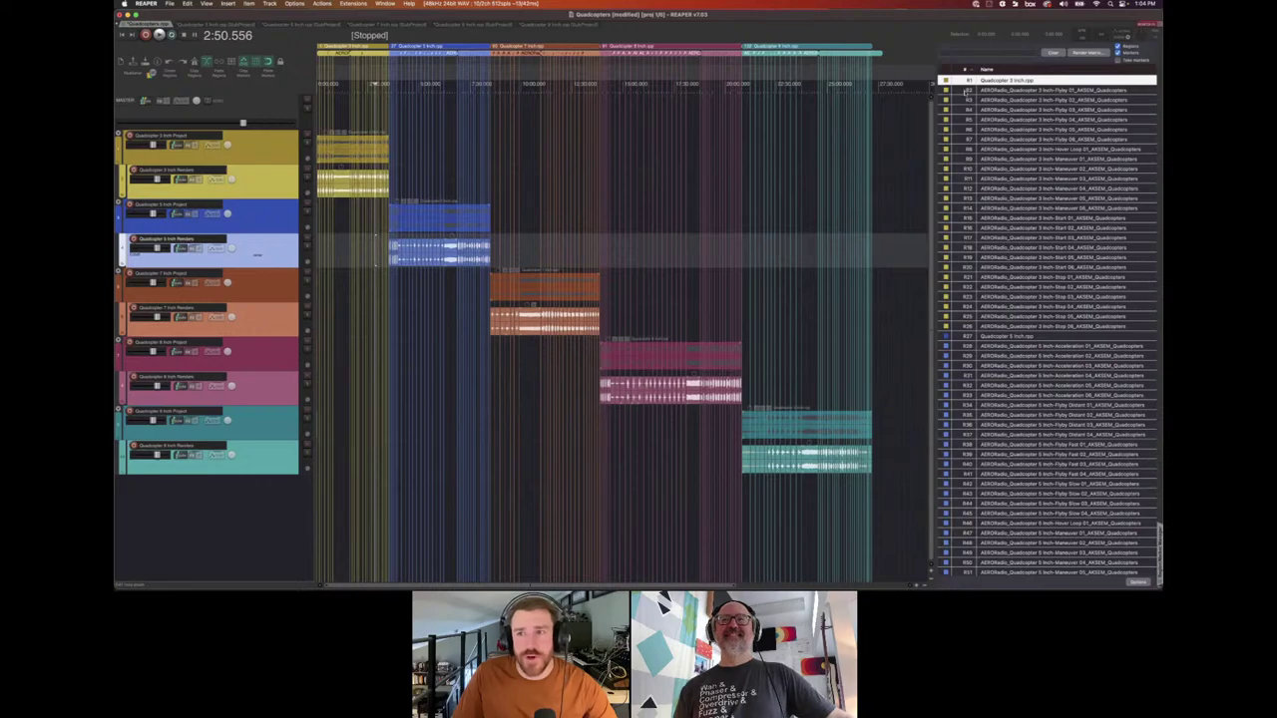
Review the region list across the quadcopter sizes and select the item on the Quadcopter 5 Inch Project track.
scroll(988, 110, "down", 10)
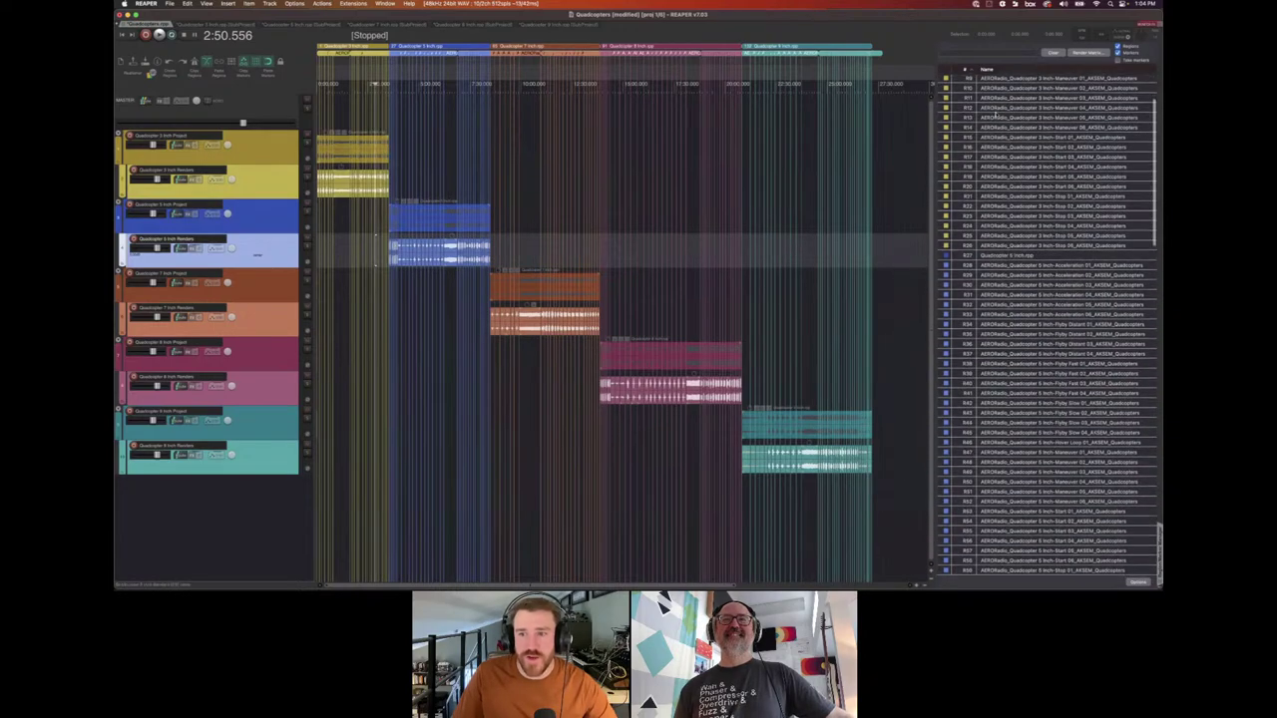
scroll(996, 114, "down", 20)
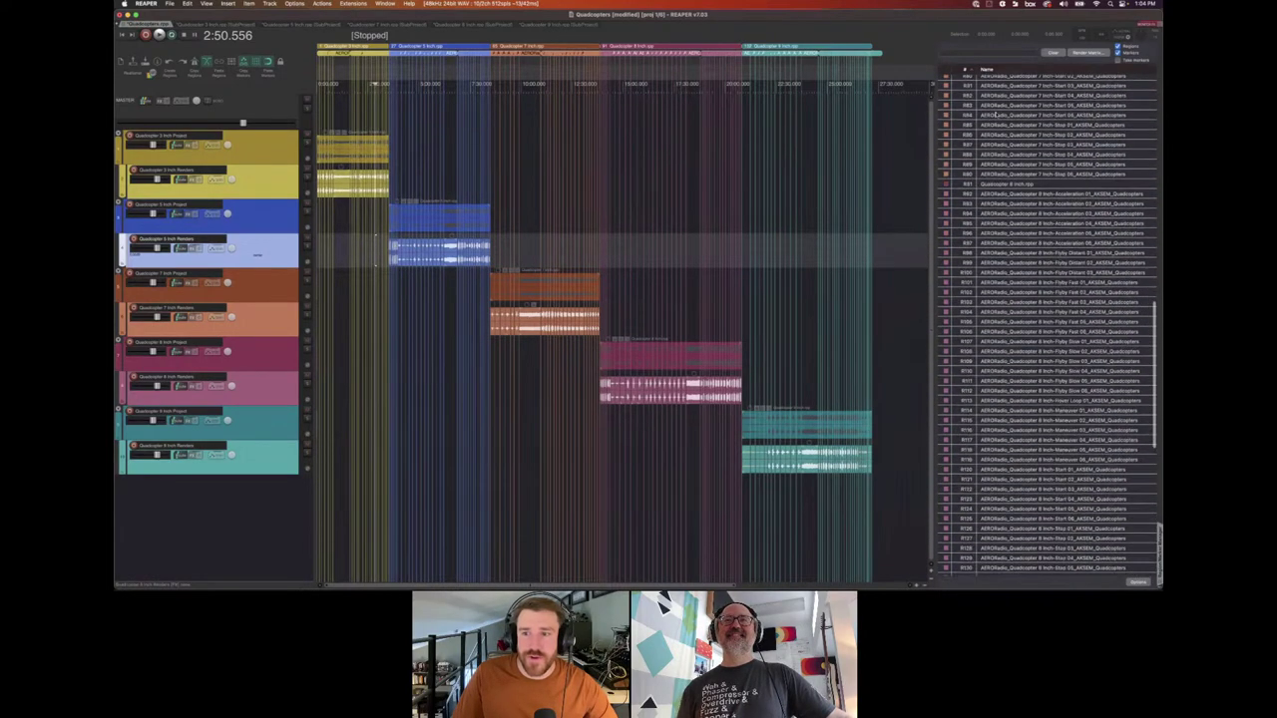
scroll(1007, 122, "up", 10)
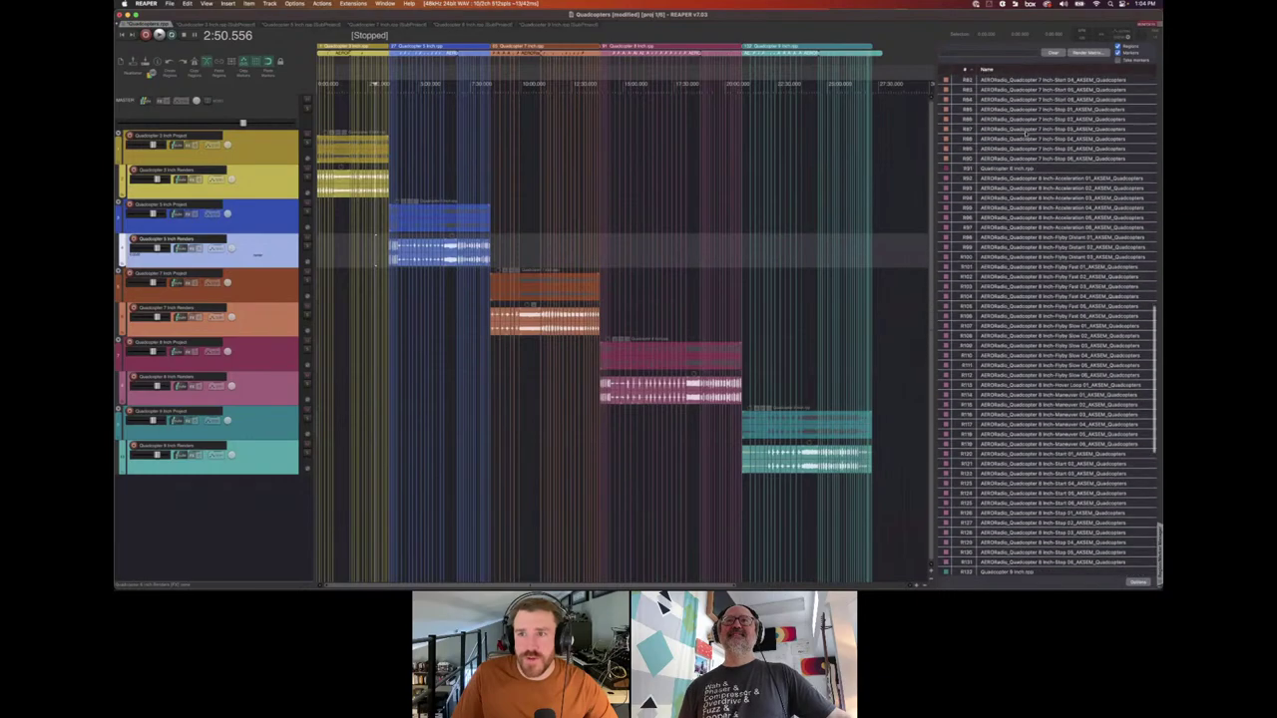
scroll(1025, 135, "up", 20)
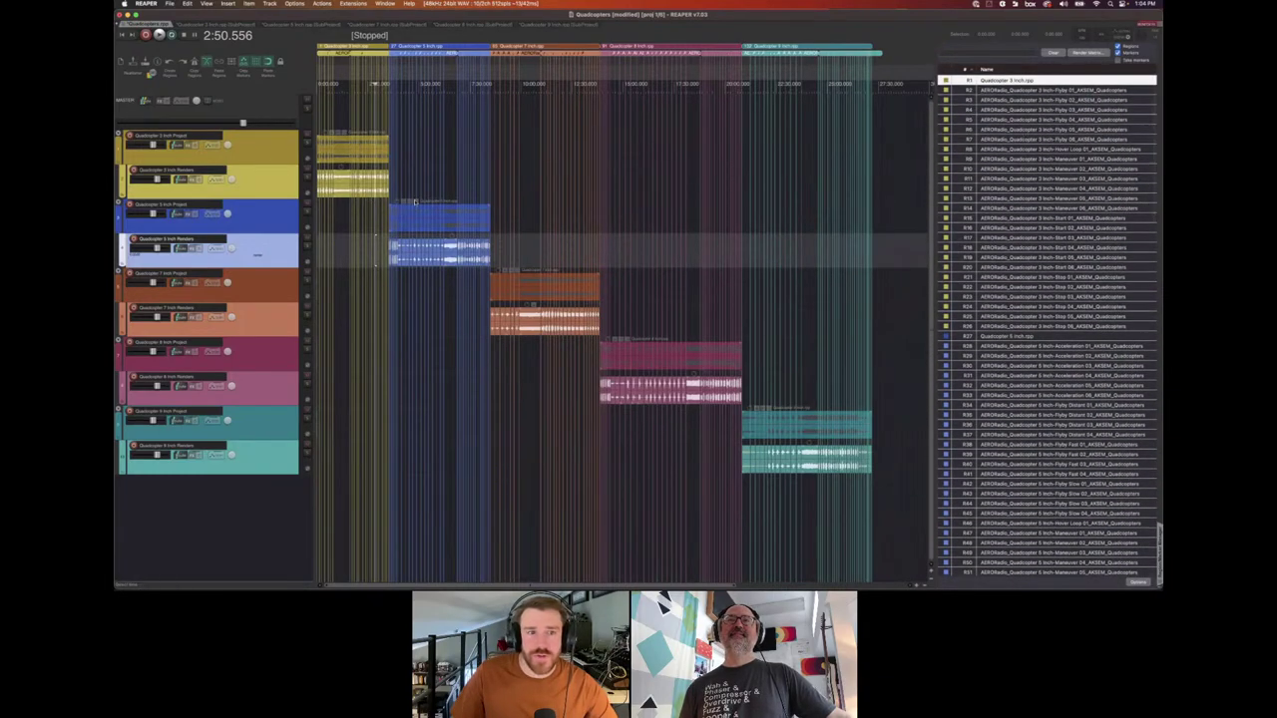
left_click(444, 232)
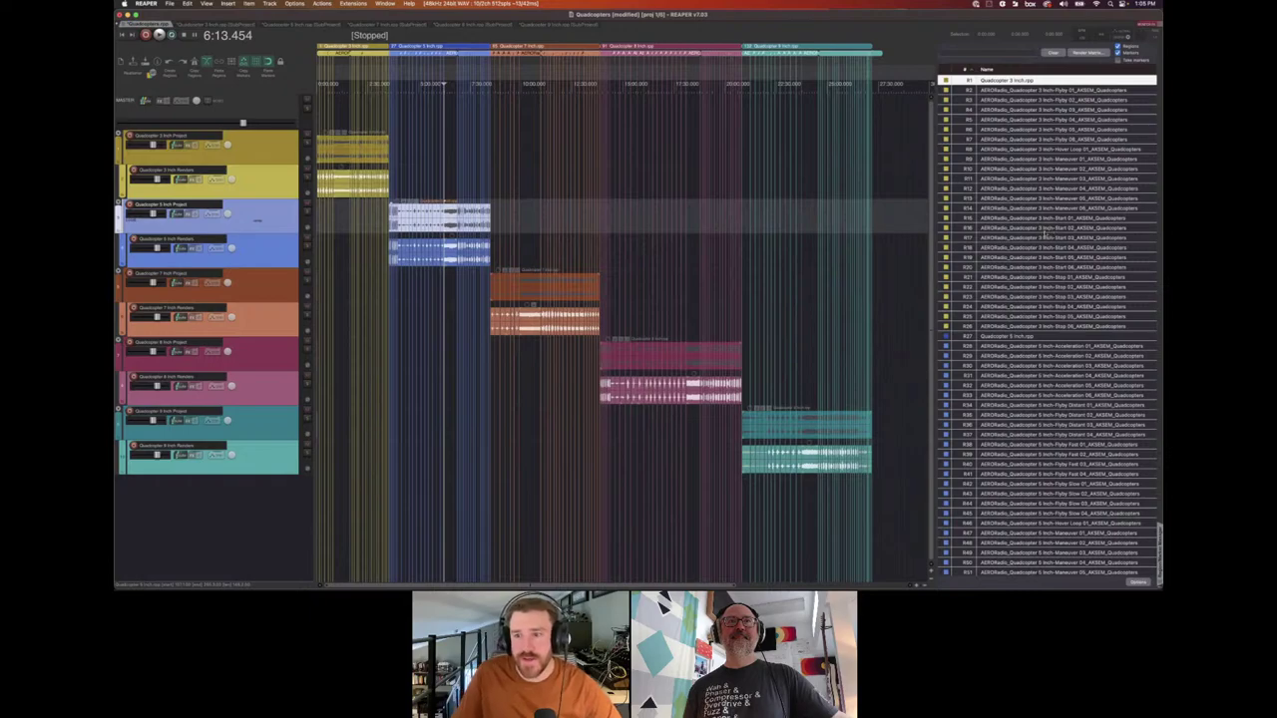
Examine the names and numbering of the 5, 7, 8 and 9 inch quadcopter regions in the region list.
scroll(988, 205, "down", 10)
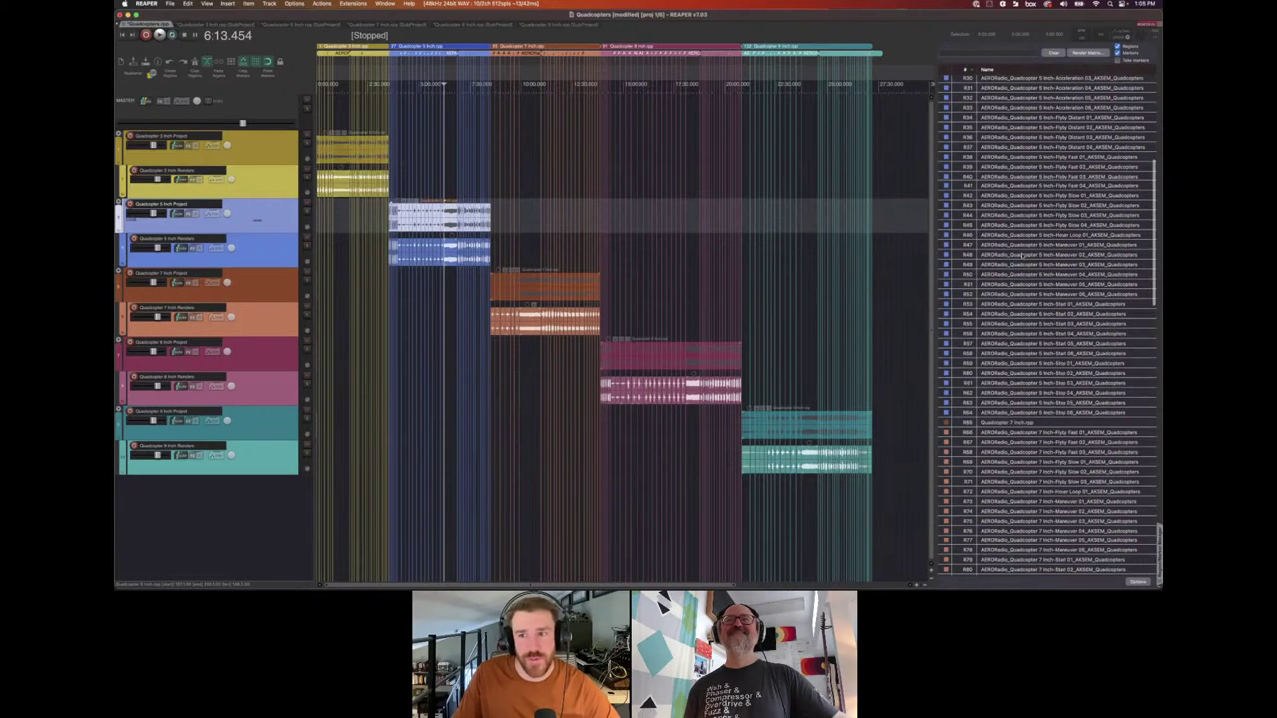
scroll(1022, 255, "down", 9)
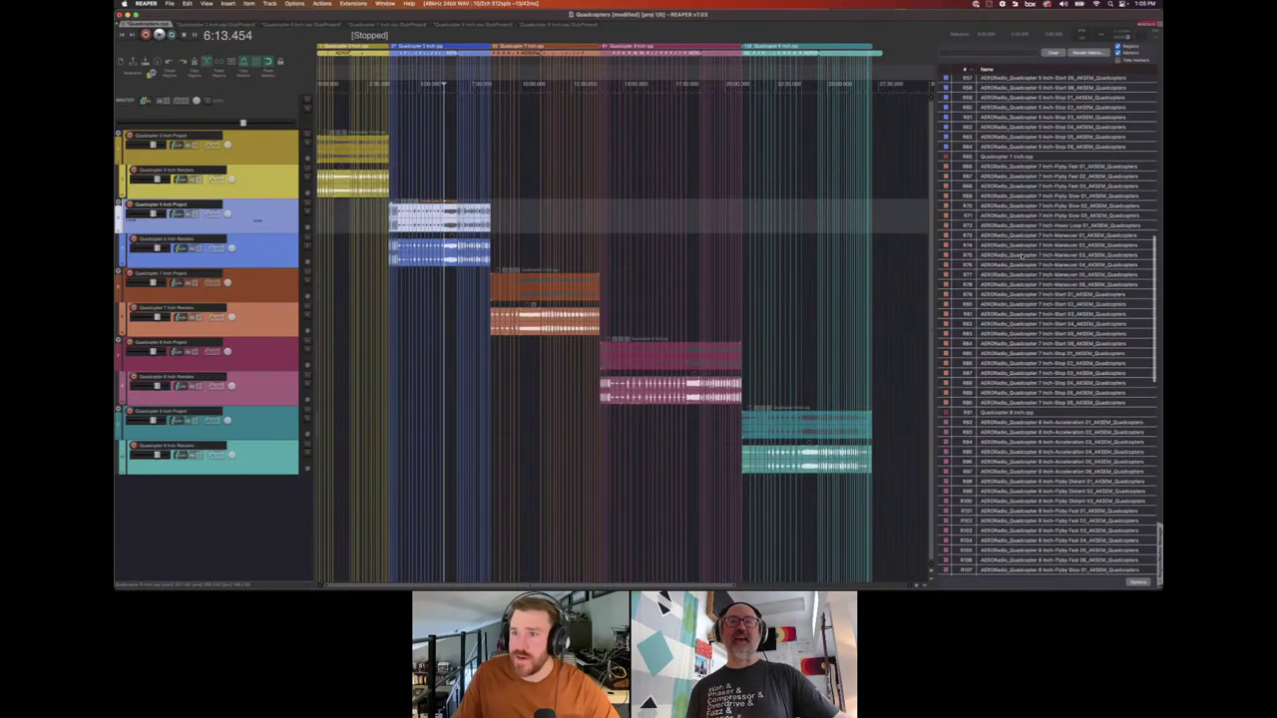
scroll(1021, 256, "down", 2)
scroll(1022, 257, "up", 20)
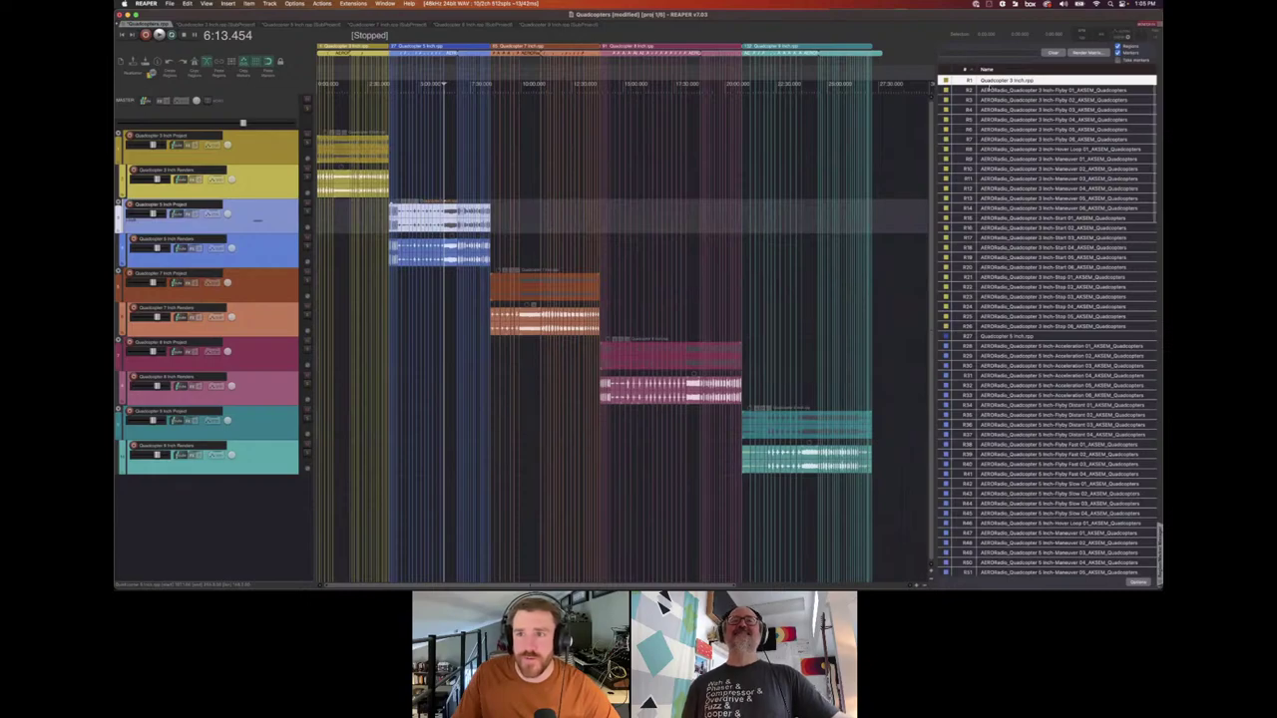
scroll(1085, 163, "down", 10)
scroll(1056, 163, "down", 15)
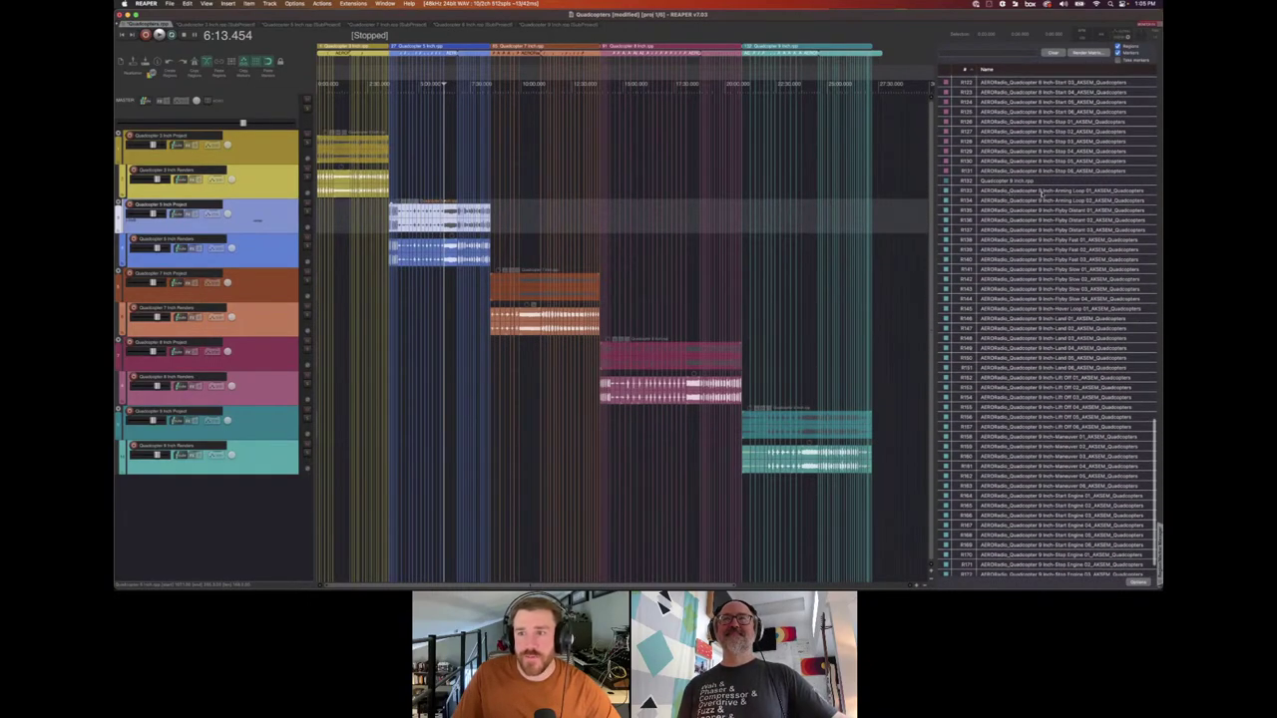
scroll(1039, 194, "up", 17)
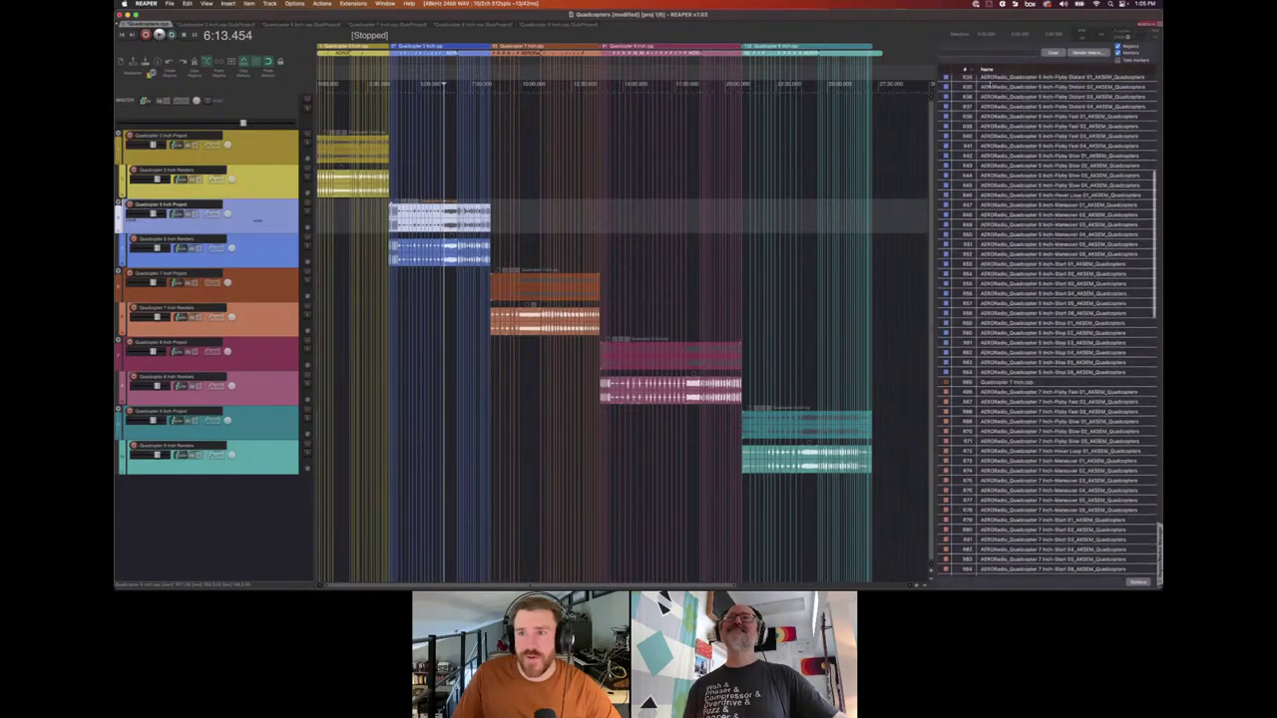
Filter the region list by "rpp" and go to the Quadcopter 7 Inch.rpp region.
left_click(981, 53)
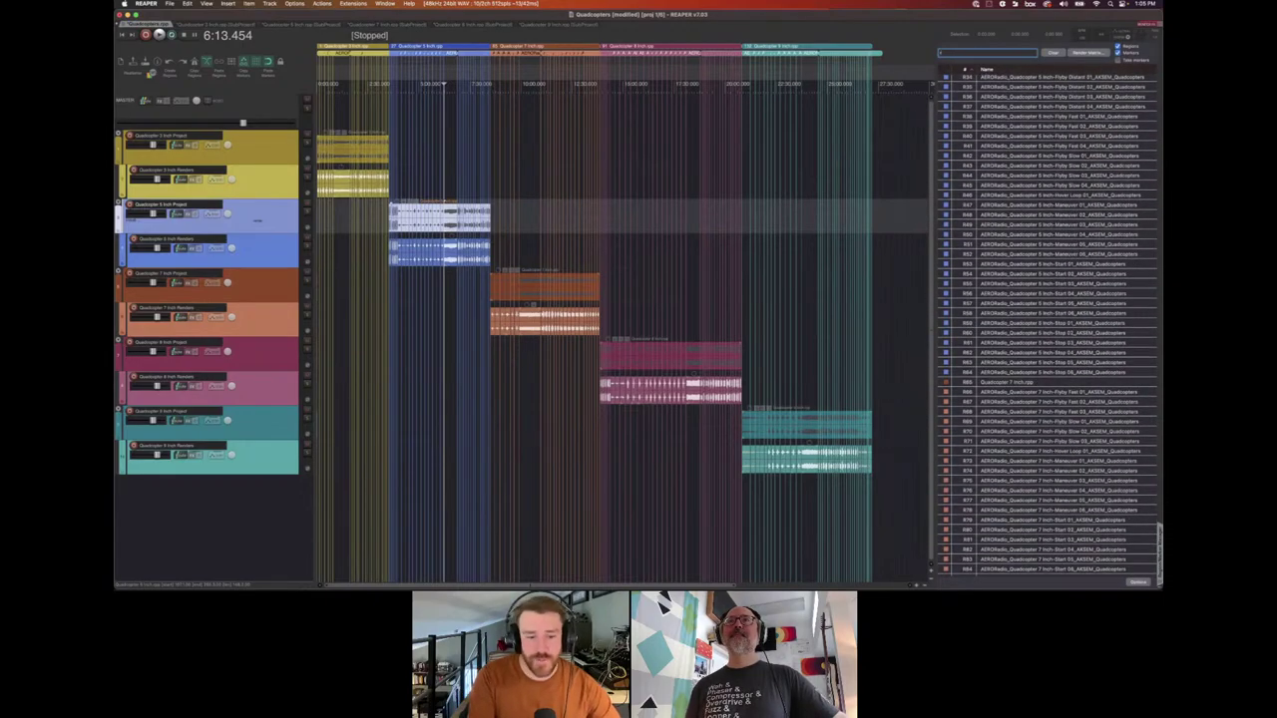
type("rpp")
left_click(1003, 90)
left_click(1000, 100)
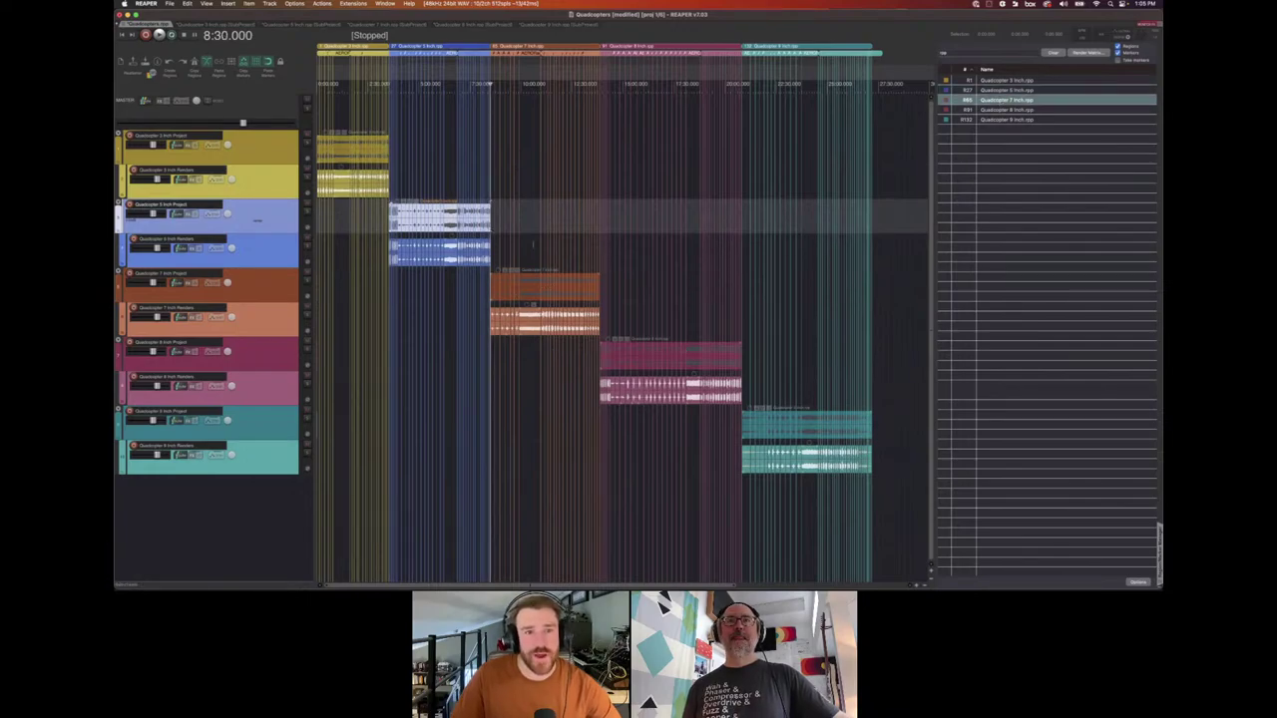
Fit the five subproject sections to the timeline width and go to the Quadcopter 8 Inch.rpp region.
scroll(532, 244, "up", 3)
scroll(532, 245, "down", 6)
scroll(532, 246, "up", 4)
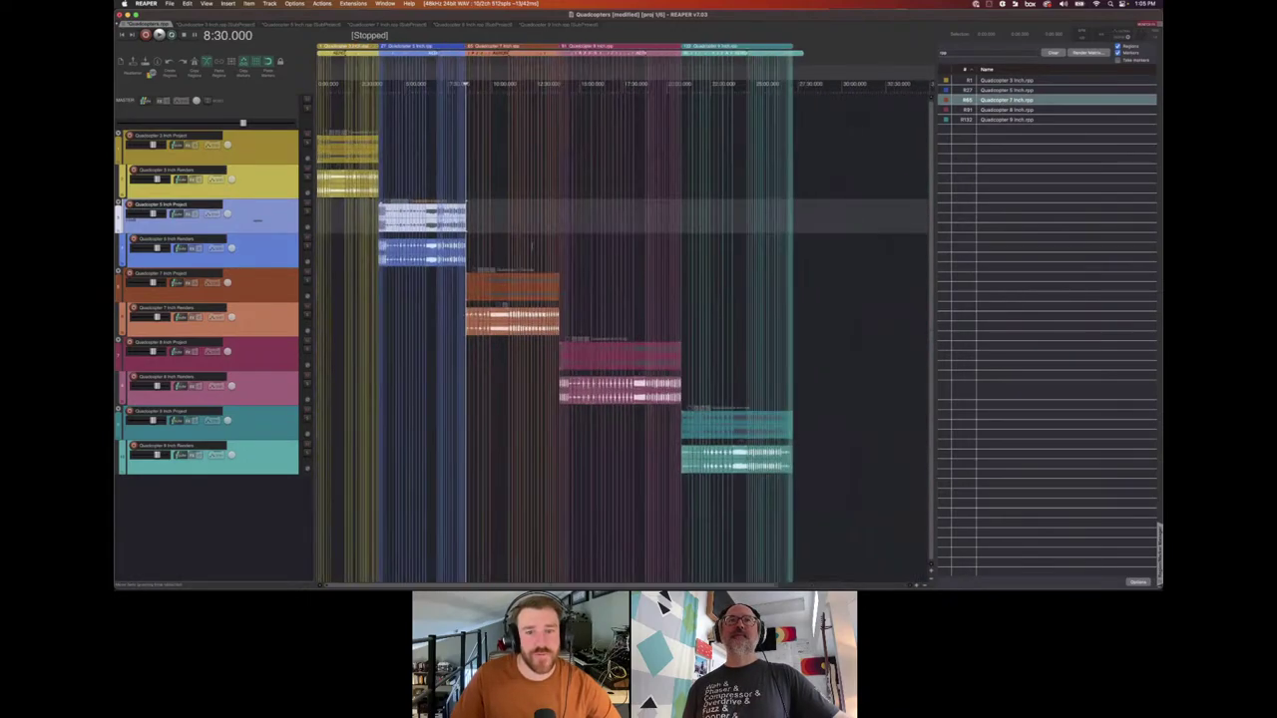
scroll(531, 244, "up", 1)
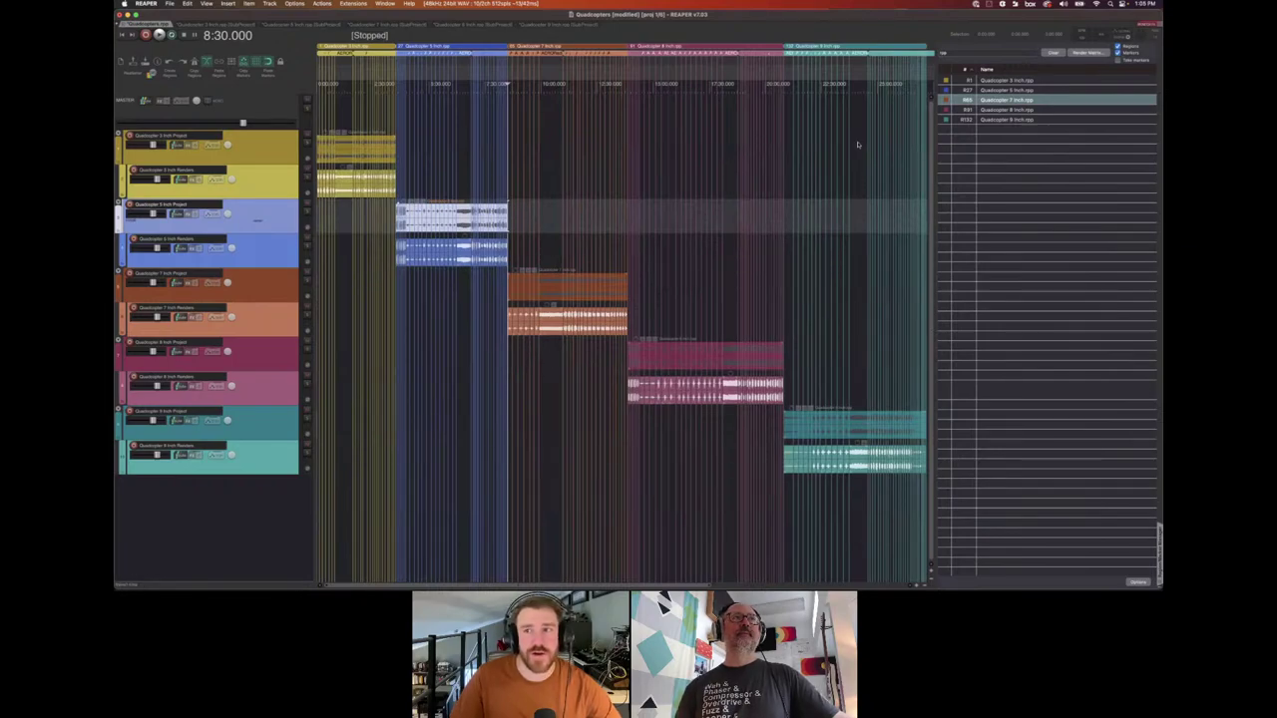
left_click(961, 54)
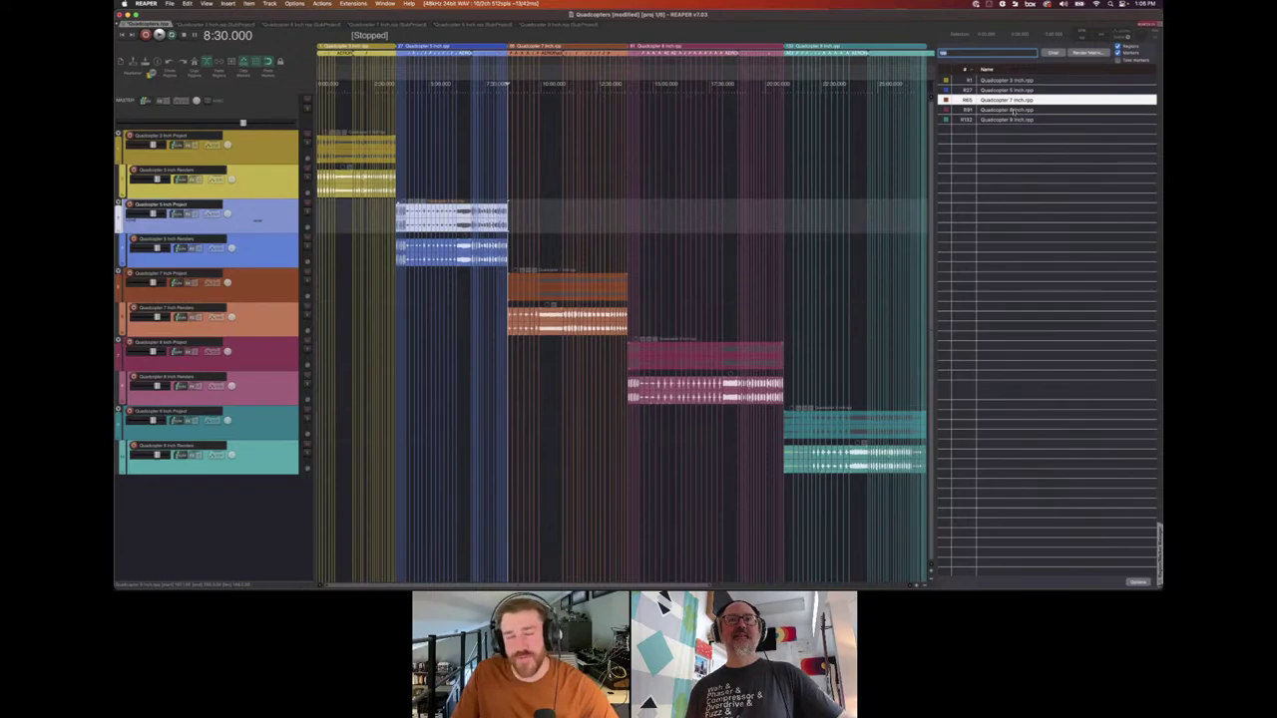
left_click(1013, 110)
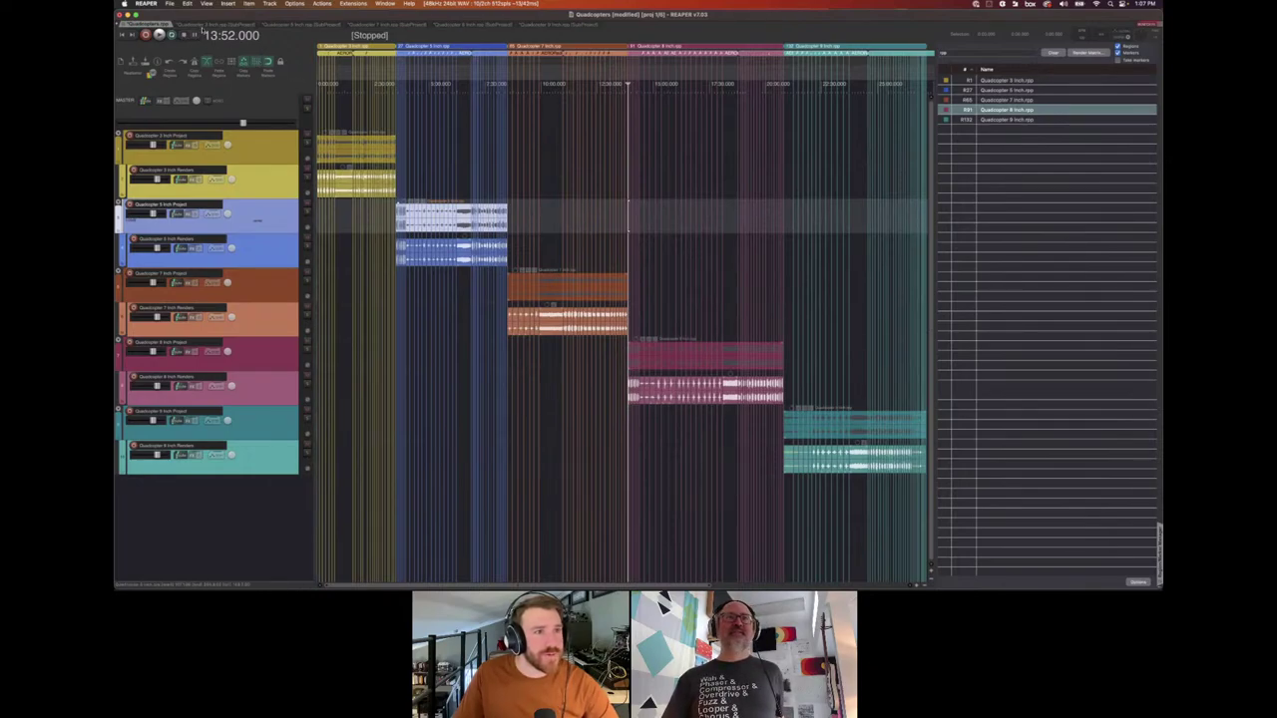
Open the Quadcopter 3 Inch subproject and go through its Hover Loop, Maneuver, Stop and Flyby tracks.
left_click(217, 25)
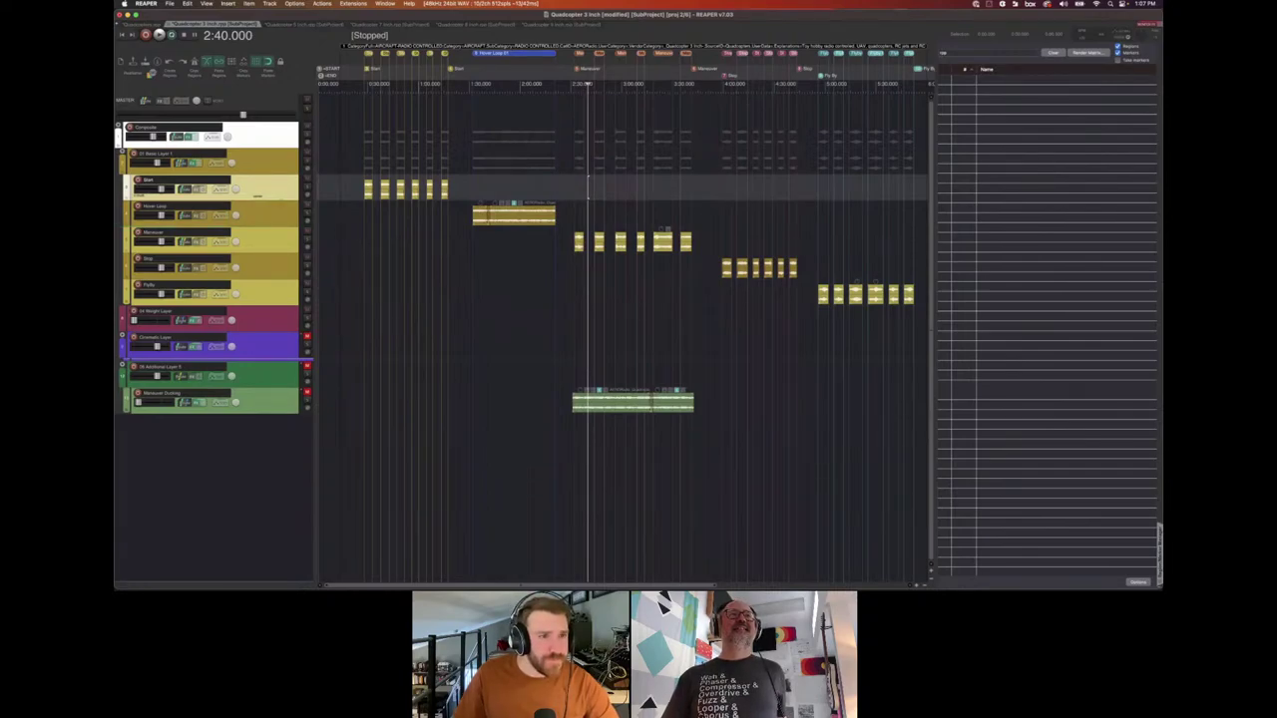
left_click(280, 214)
left_click(282, 236)
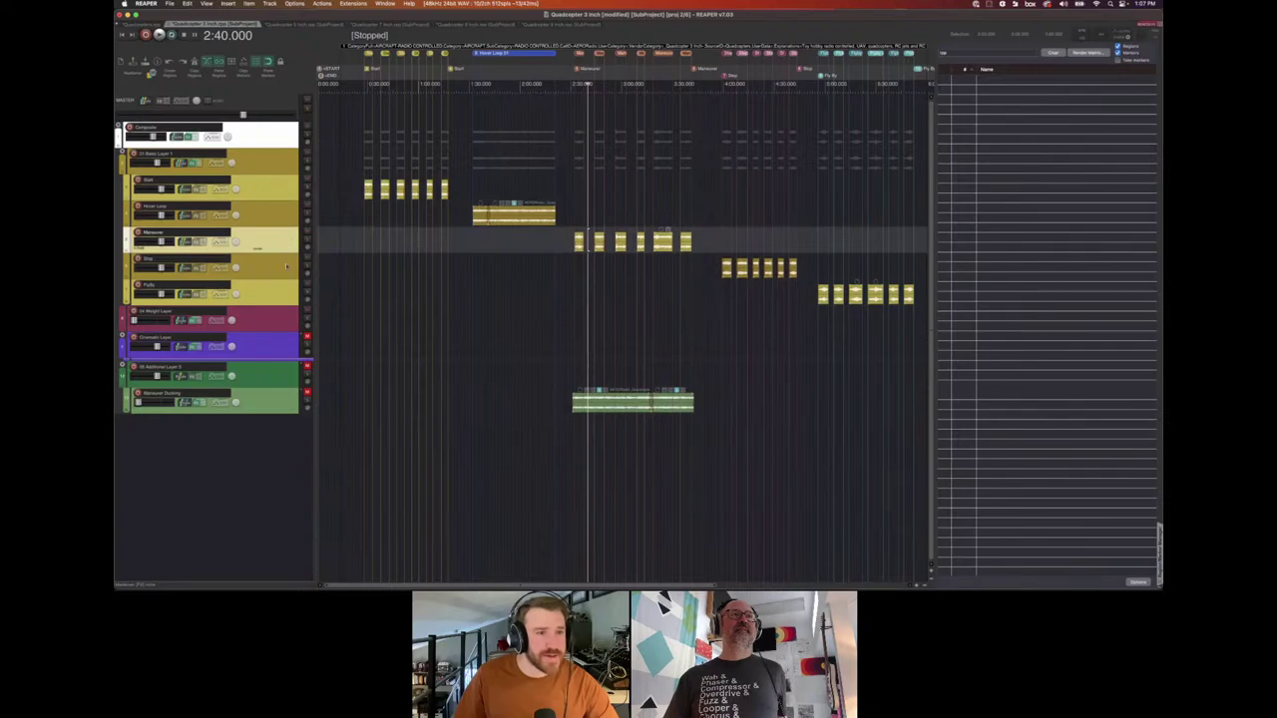
left_click(286, 266)
left_click(282, 289)
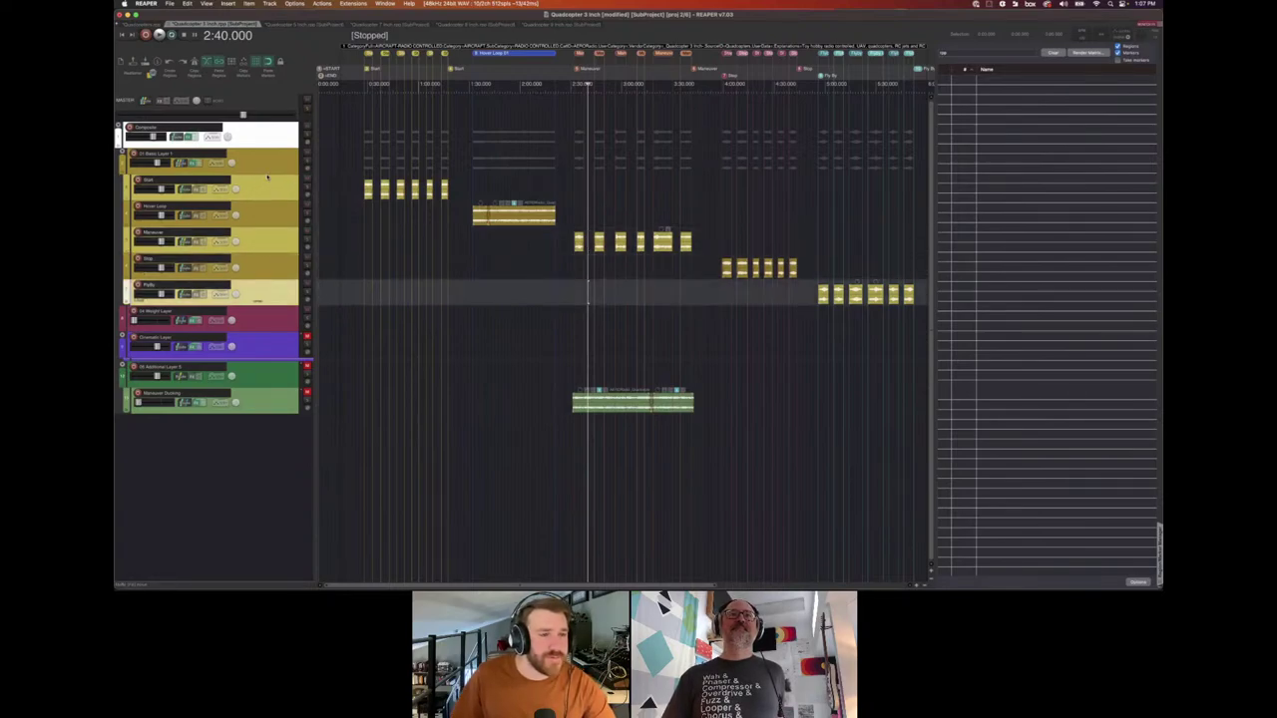
Select the Start, Hover Loop, Maneuver, Stop and Flyby tracks one after another, finishing on Maneuver.
left_click(278, 193)
left_click(277, 215)
left_click(276, 242)
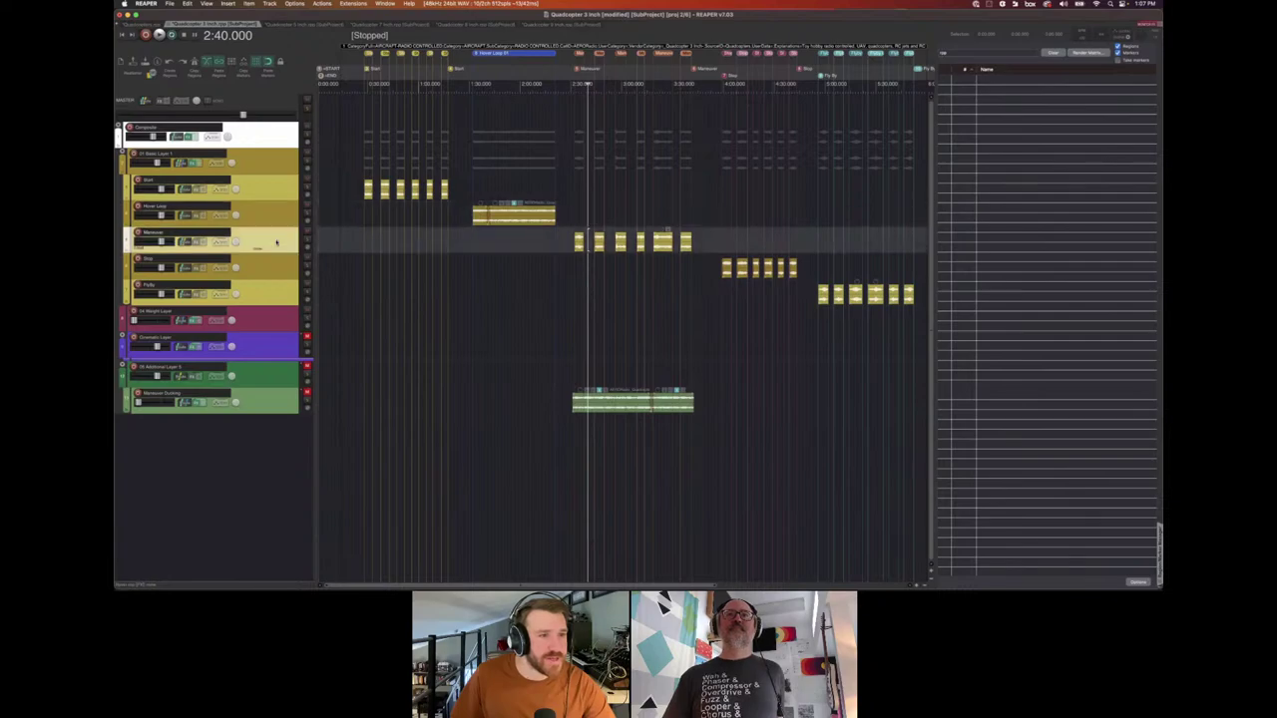
left_click(266, 271)
left_click(271, 295)
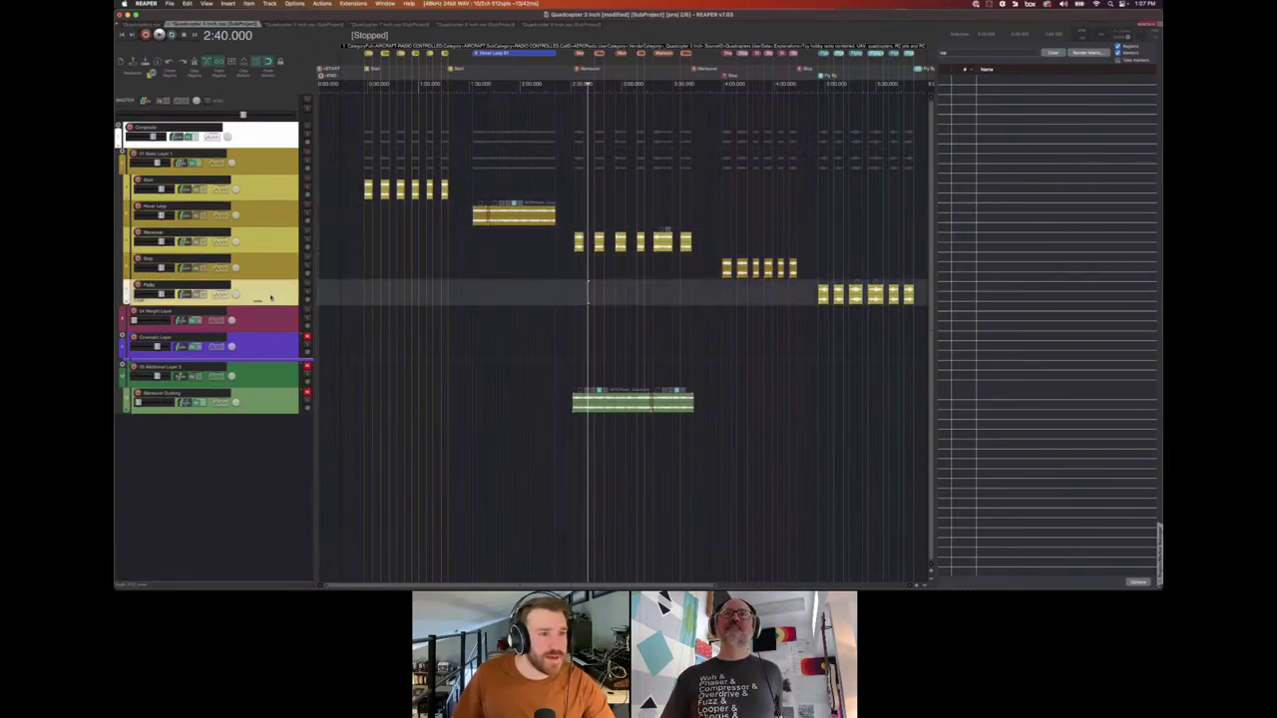
left_click(264, 216)
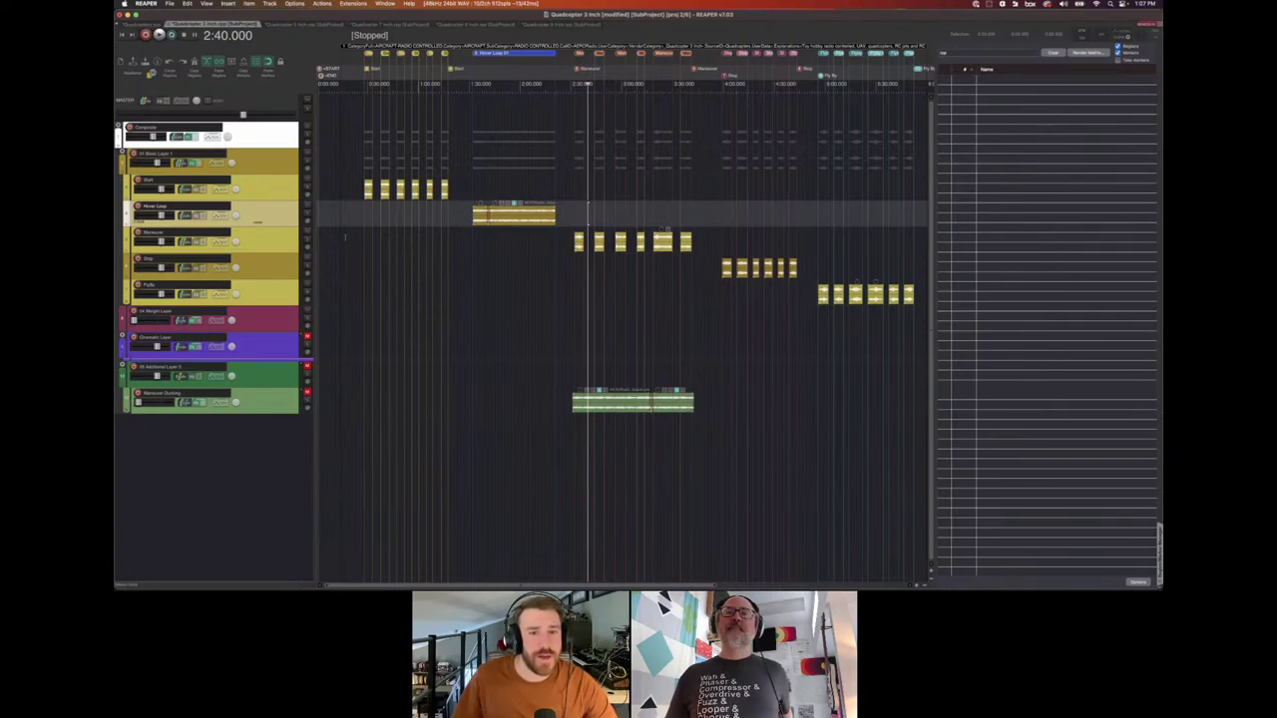
left_click(271, 247)
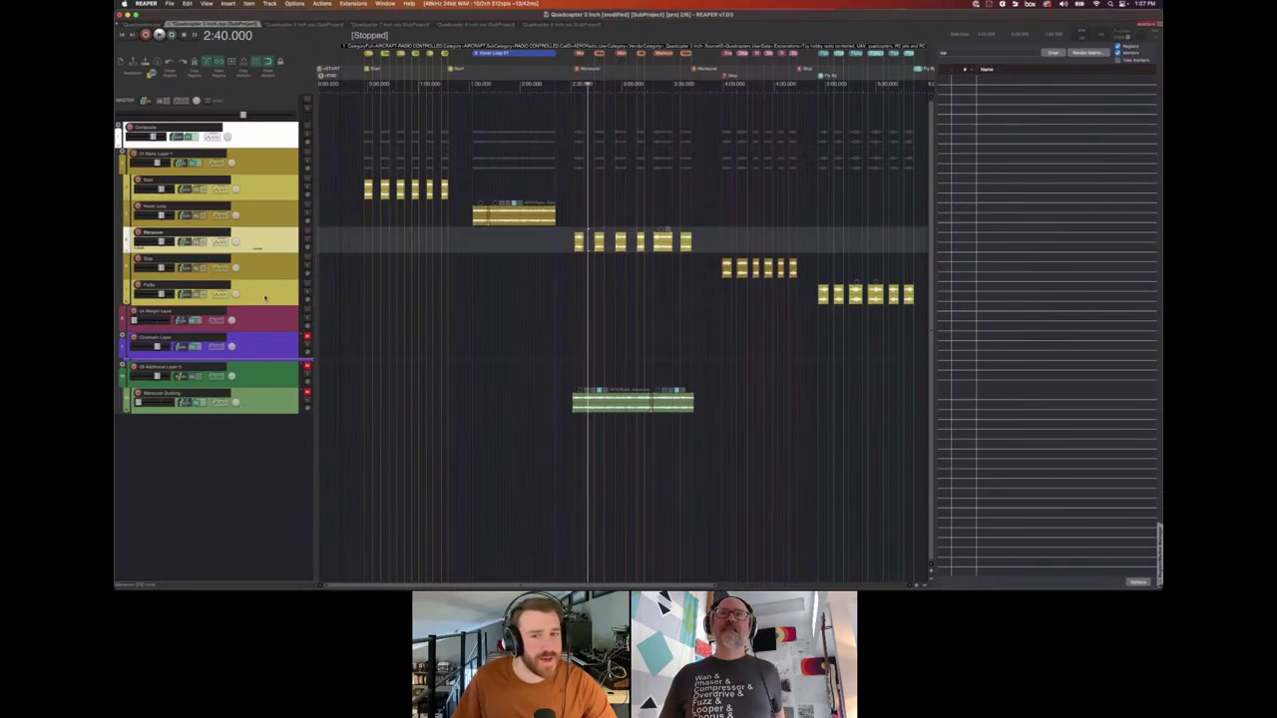
Move the edit cursor to the Start marker at 0:28 and on to 1:26, ahead of the Hover Loop item.
left_click(349, 190)
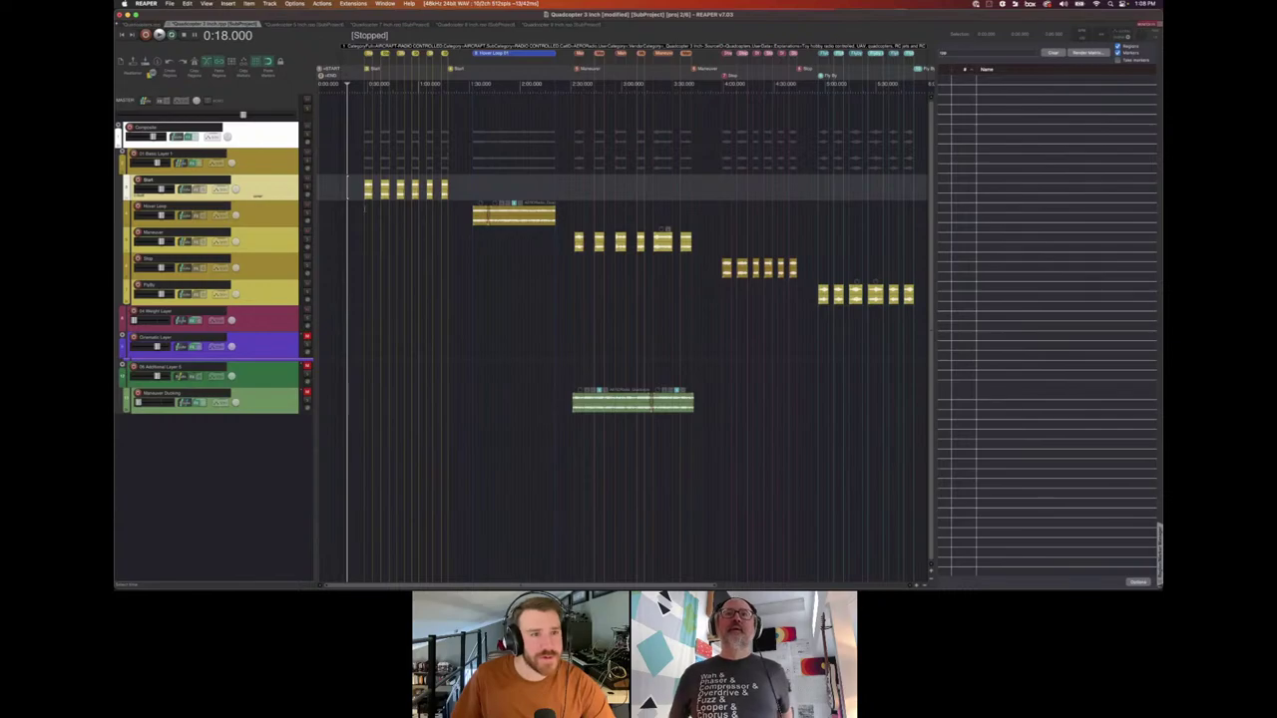
key("]")
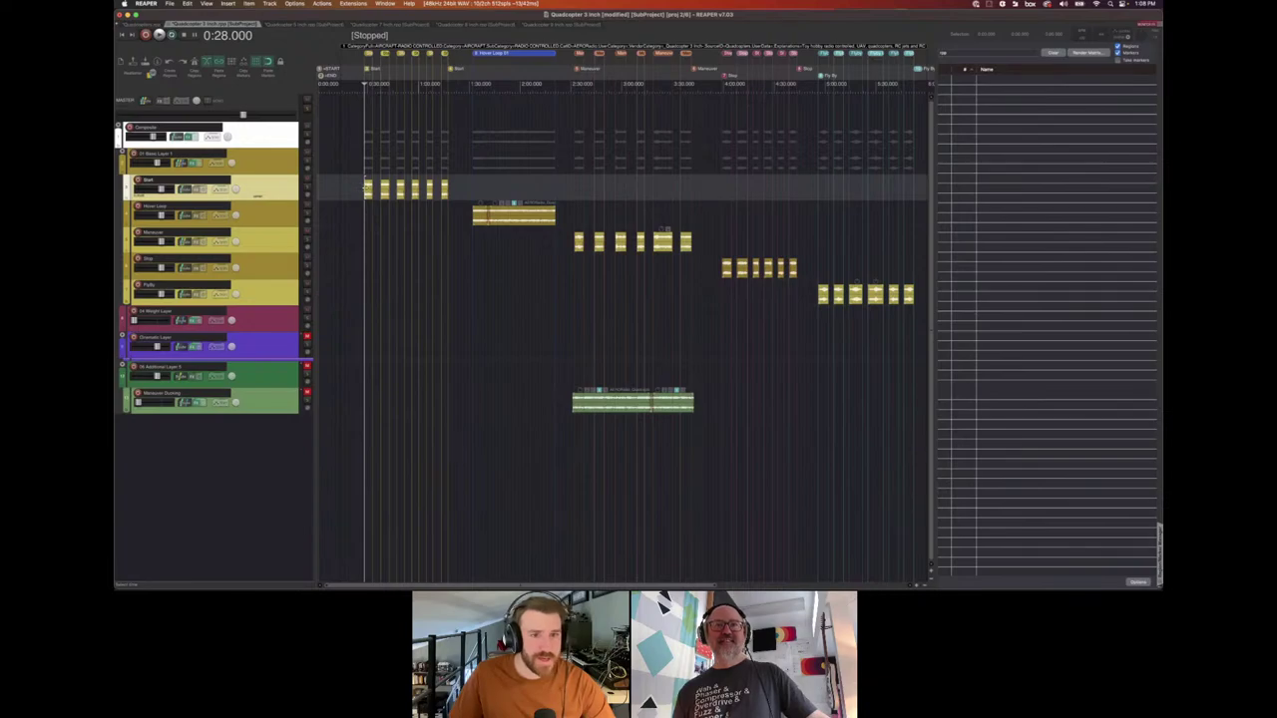
left_click(446, 215)
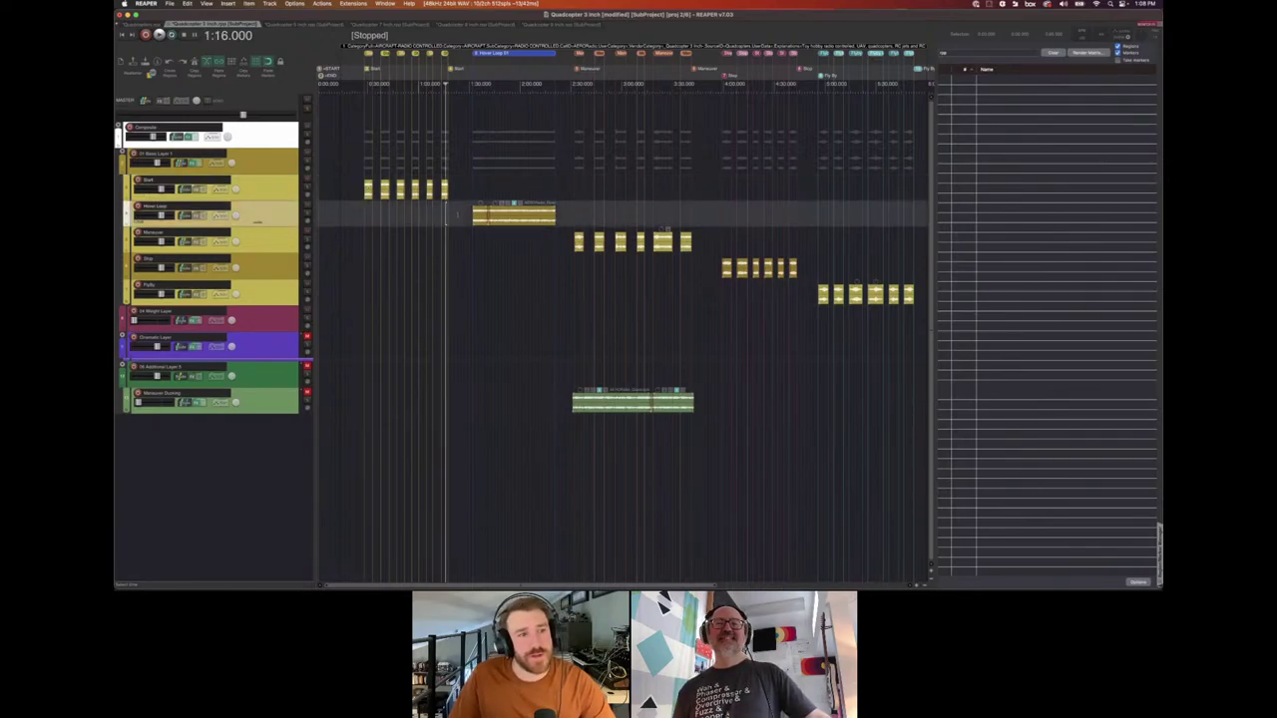
left_click(459, 226)
left_click(463, 226)
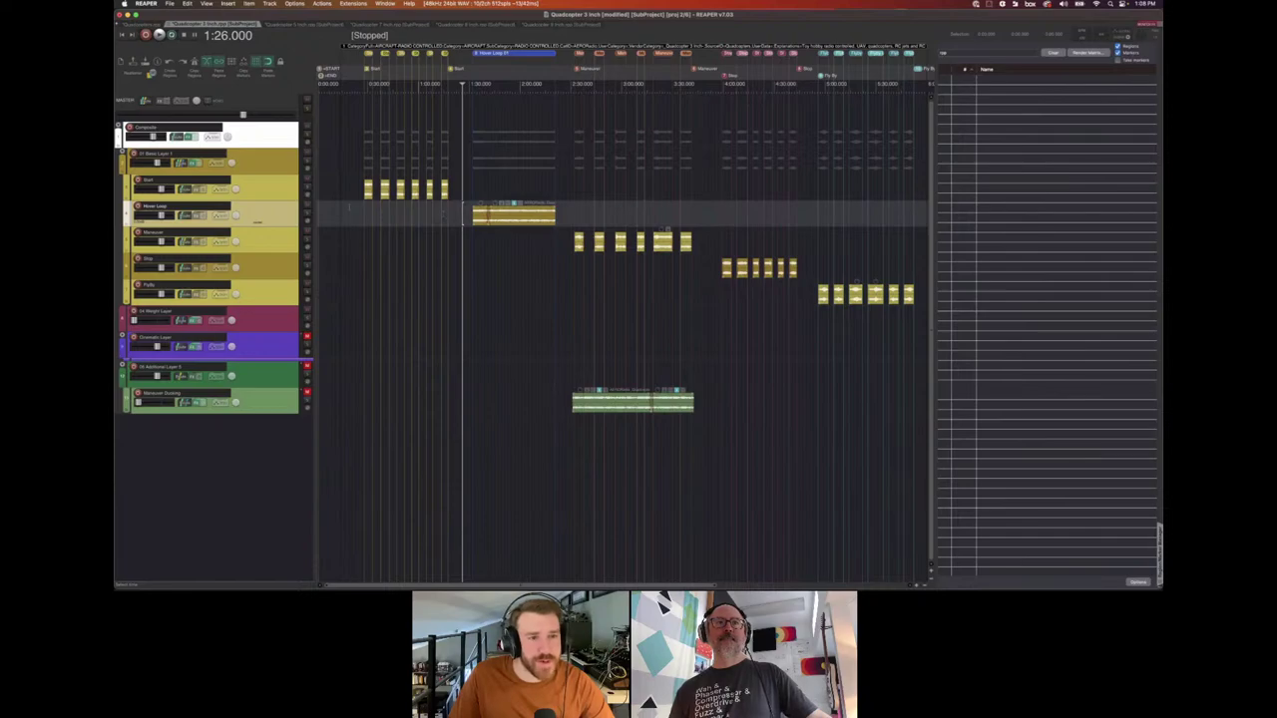
Return the edit cursor to the first Start marker at 0:28 and clear the region list filter.
left_click(349, 191)
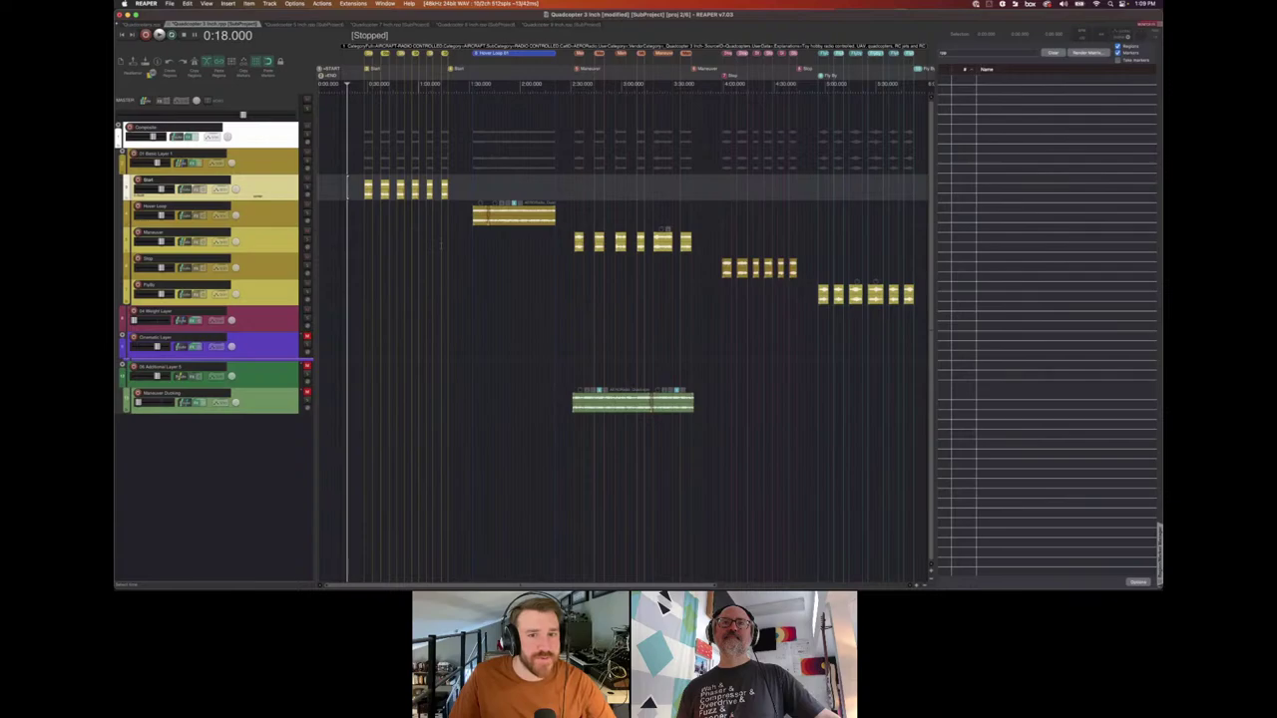
scroll(440, 246, "right", 5)
scroll(440, 245, "left", 4)
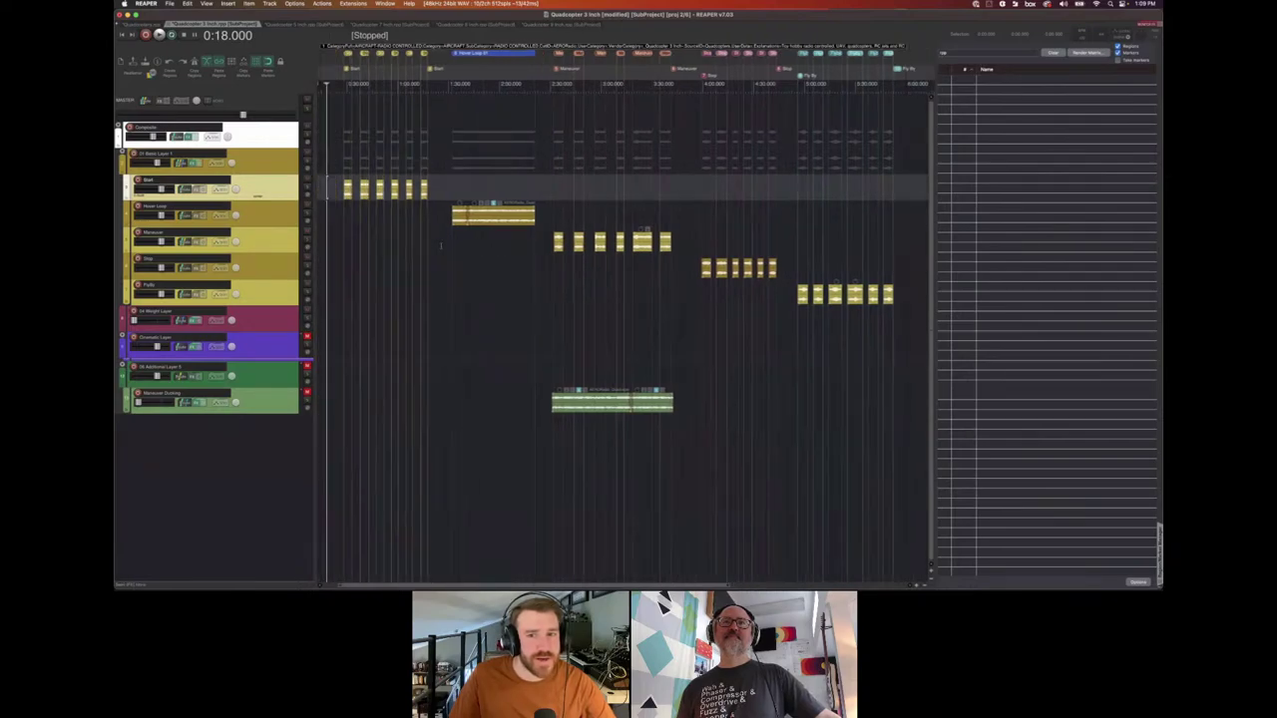
scroll(440, 245, "left", 1)
scroll(440, 245, "right", 1)
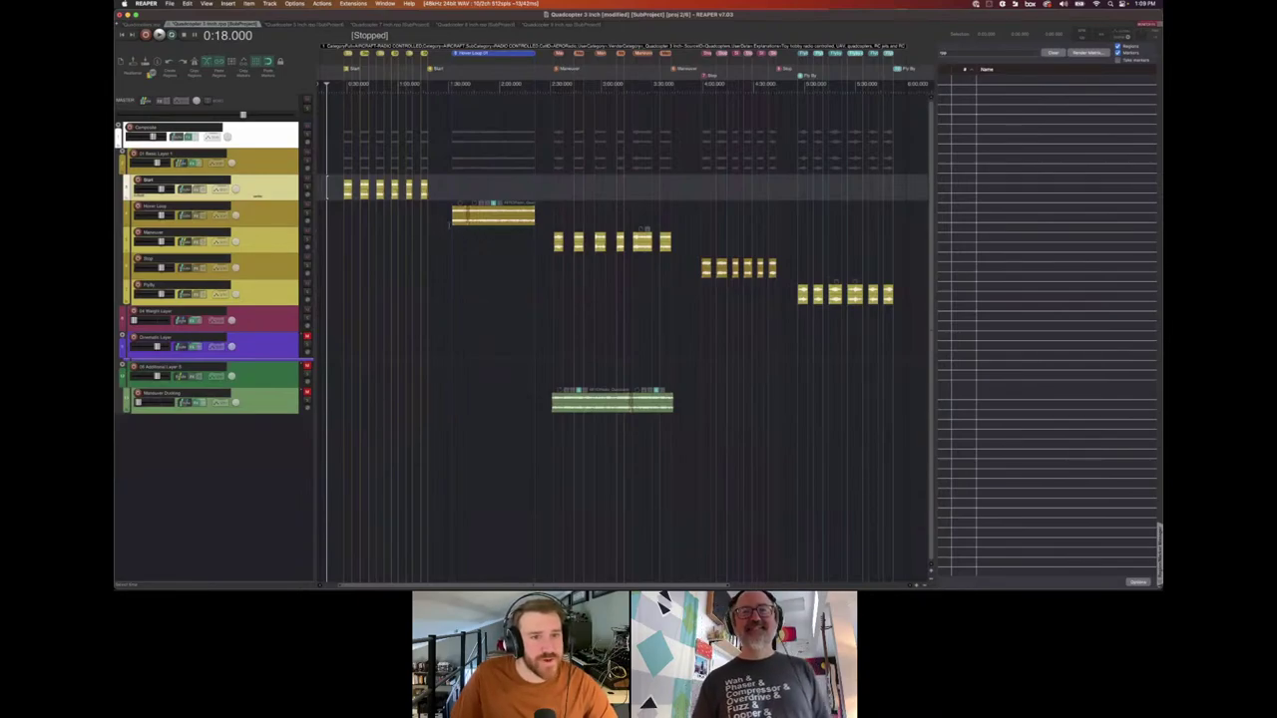
key("]")
key("]")
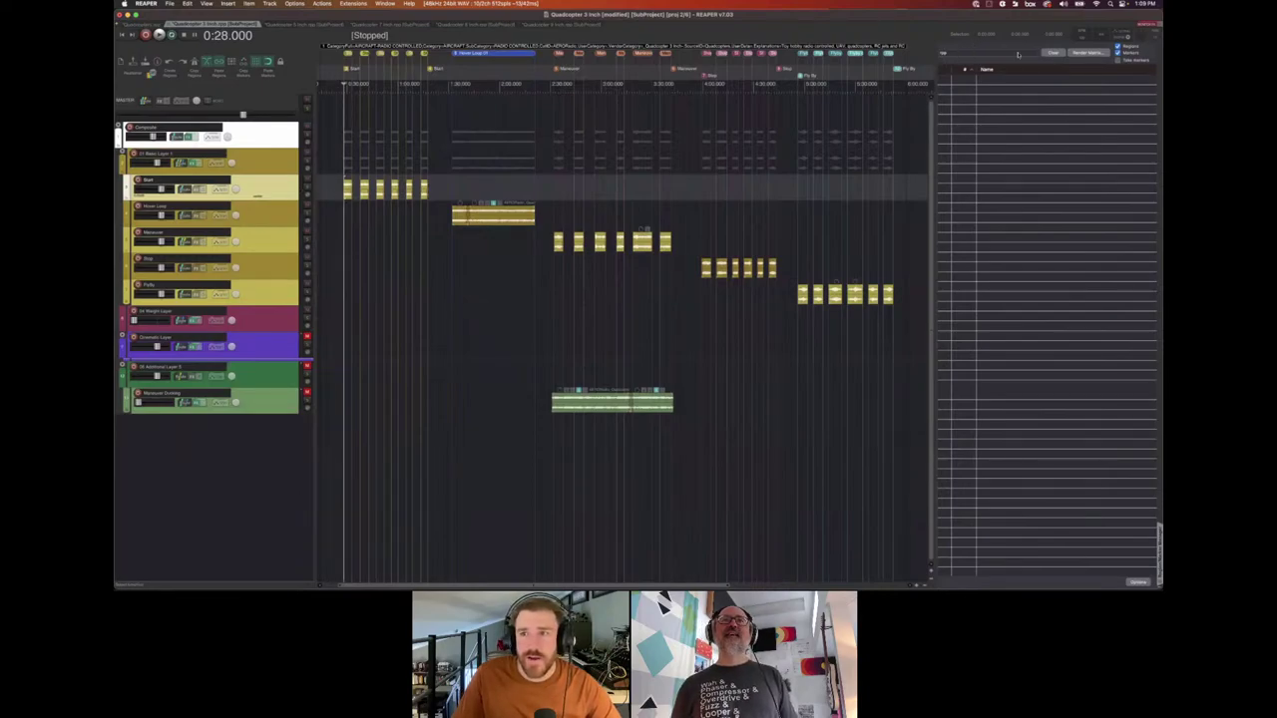
left_click(1056, 54)
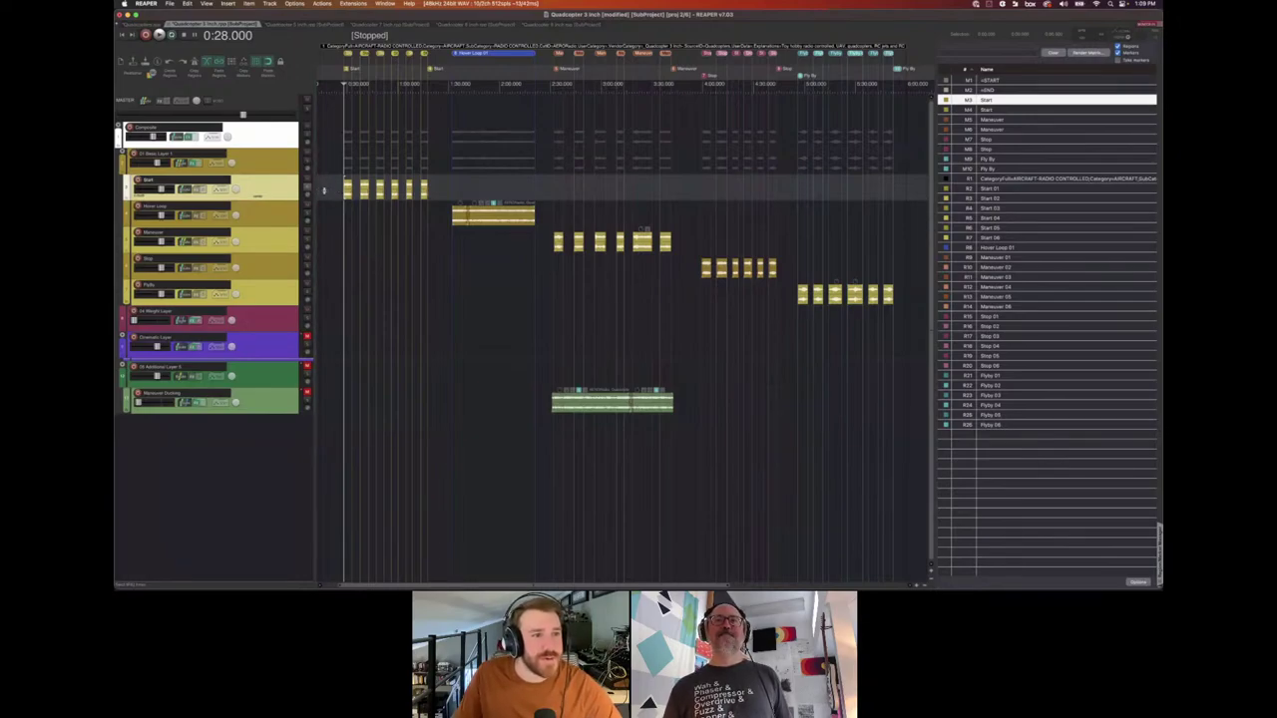
Play the first Start item from 0:28, and audition the fifth Start item from about 1:04.
scroll(399, 189, "up", 5)
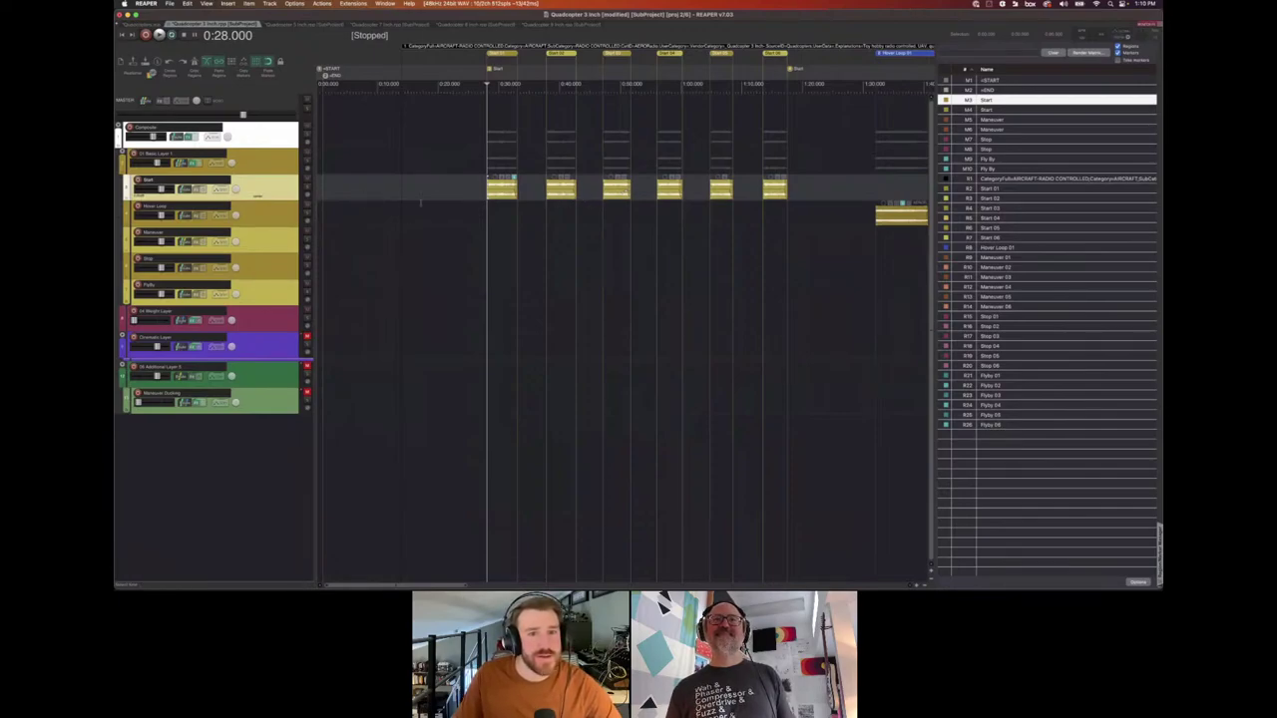
key("space")
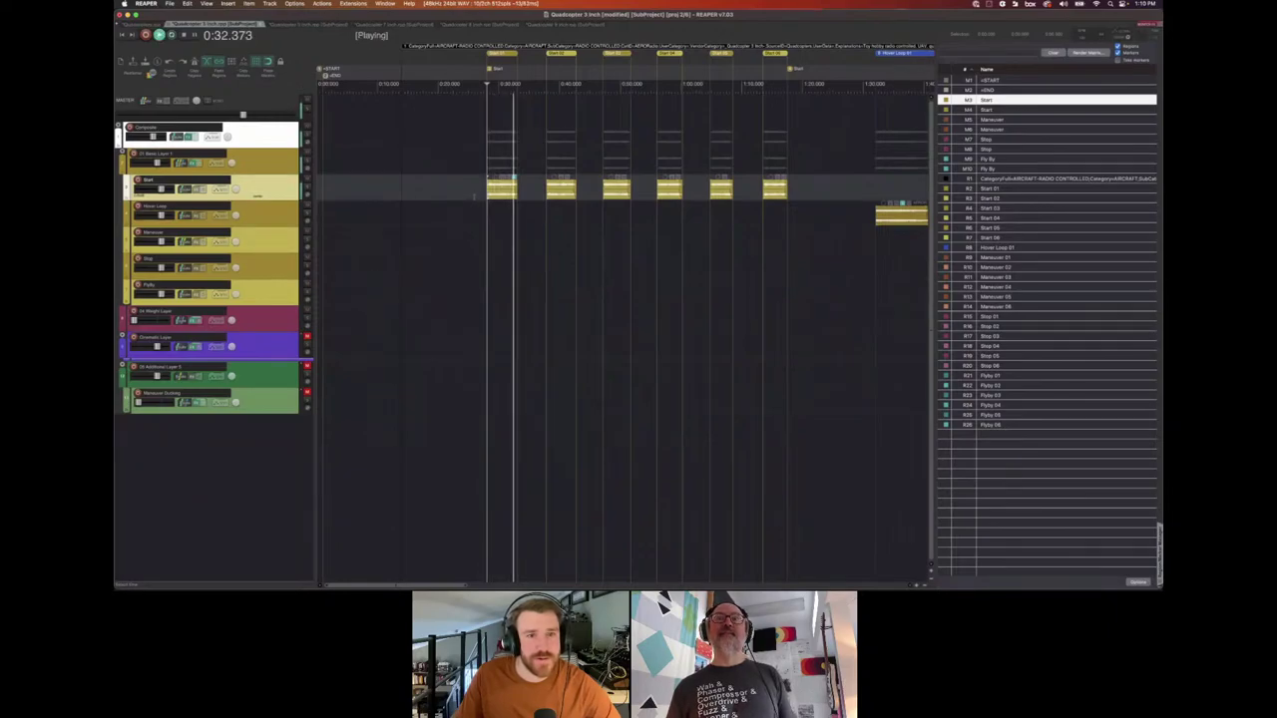
key("space")
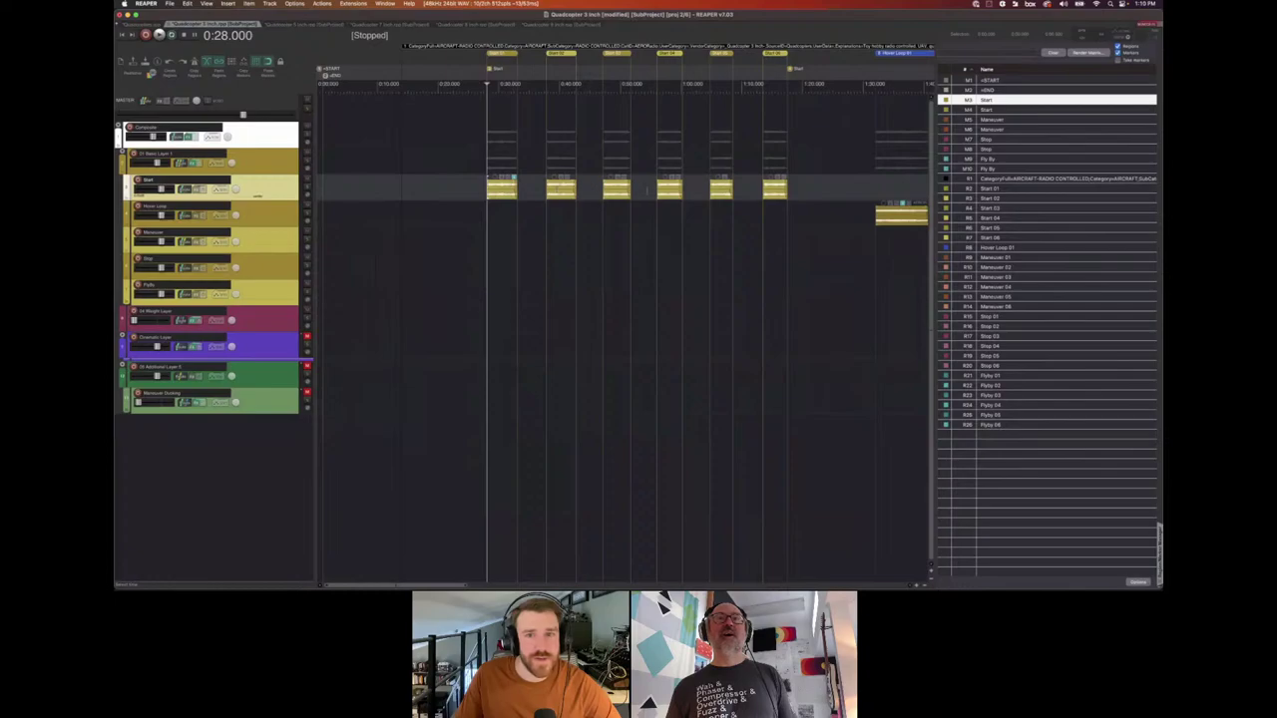
left_click(704, 190)
left_click(706, 191)
key("space")
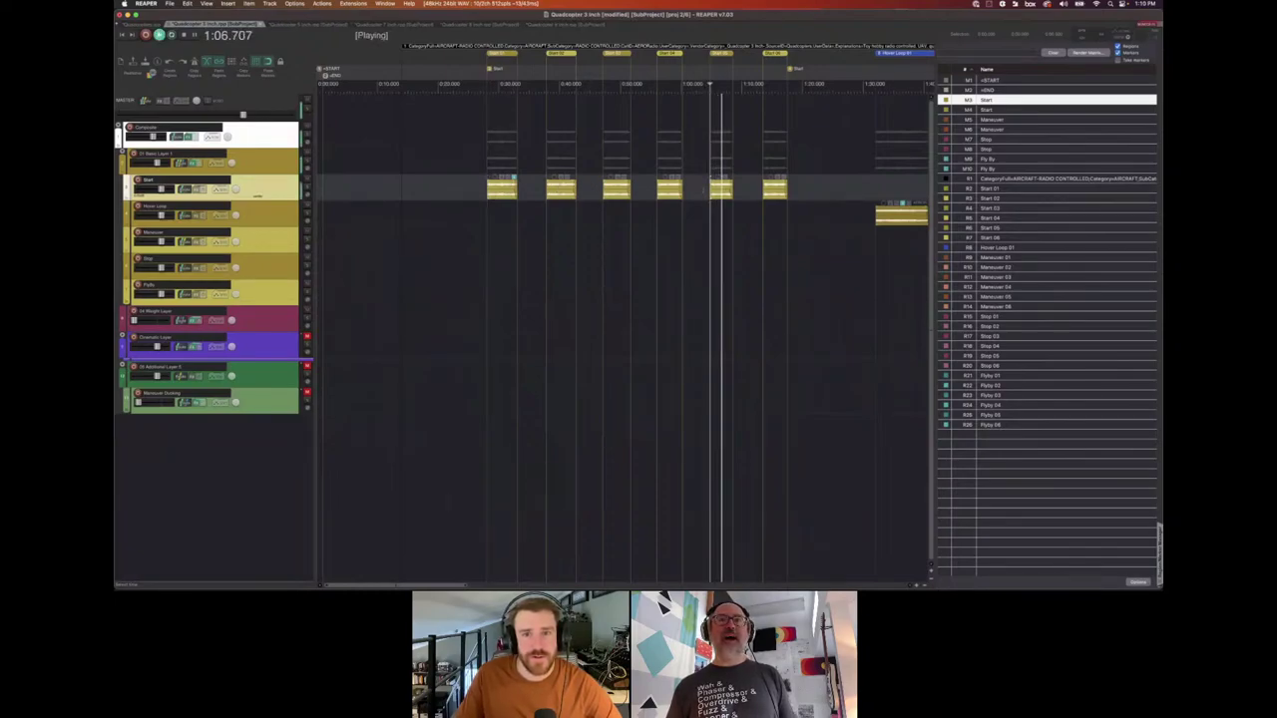
key("space")
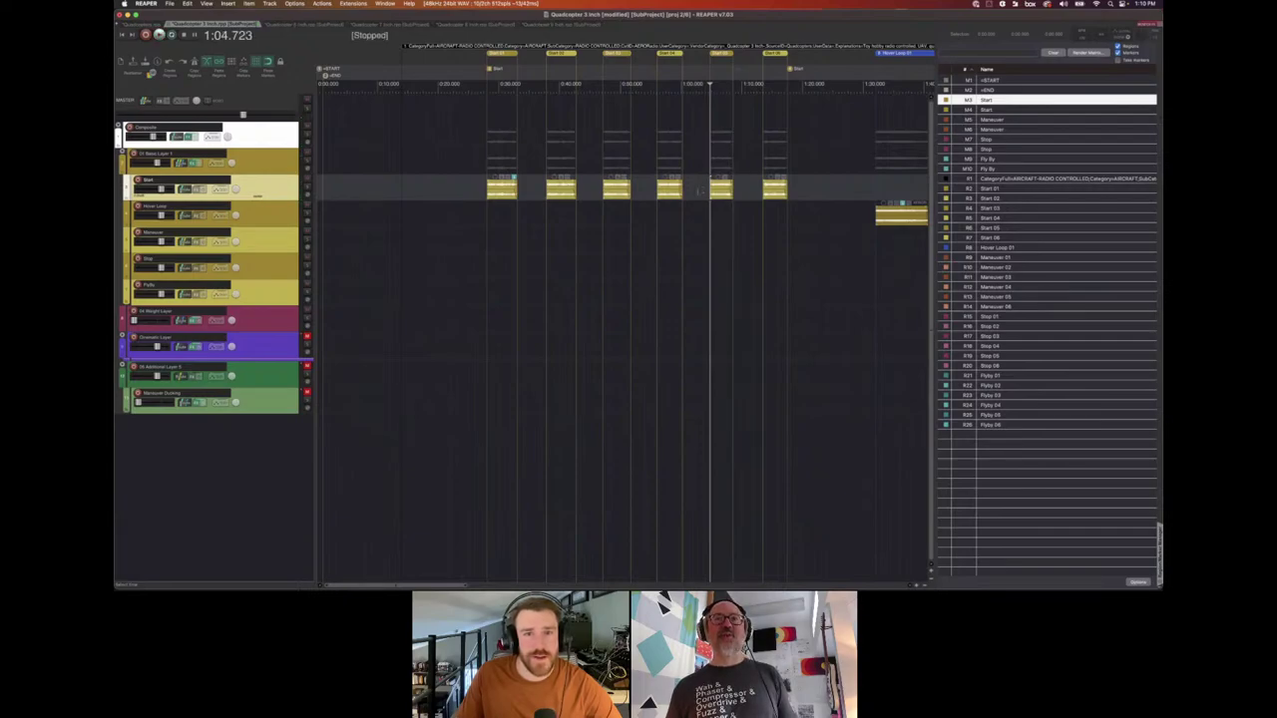
Place the edit cursor at the beginning of the Hover Loop item at 1:32 and play the loop.
scroll(698, 190, "right", 10)
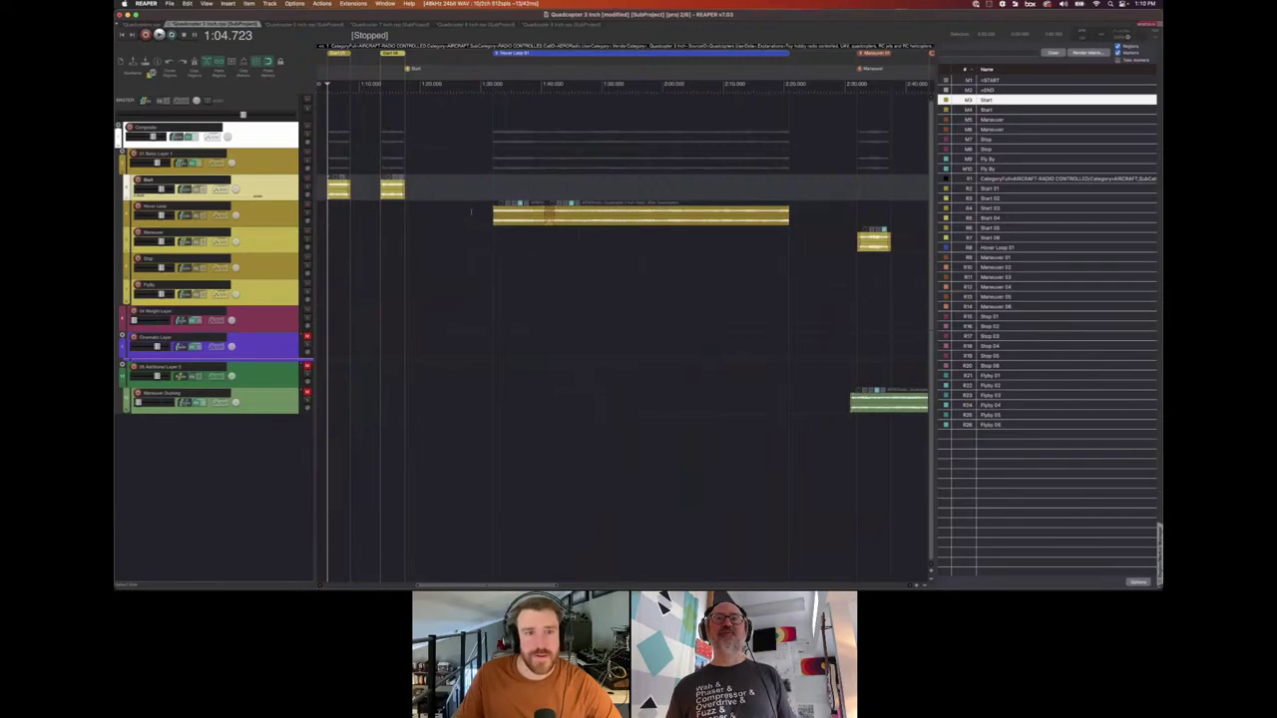
left_click(471, 210)
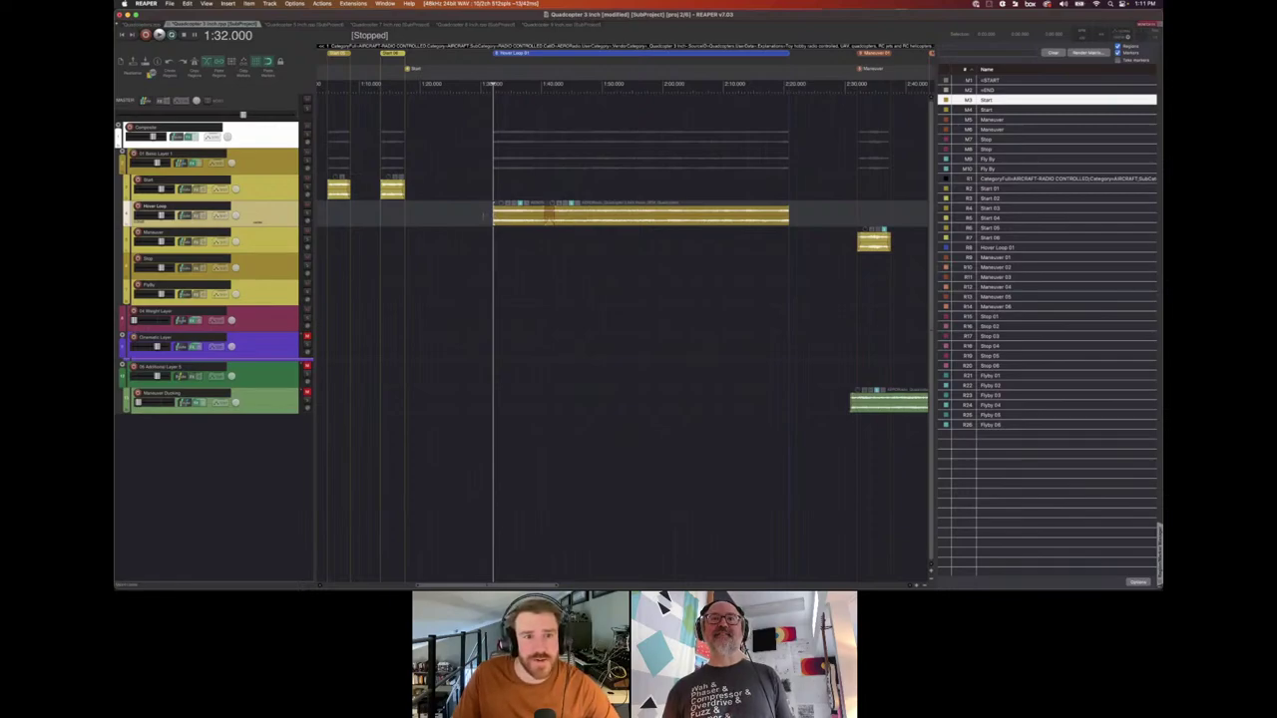
scroll(539, 232, "left", 2)
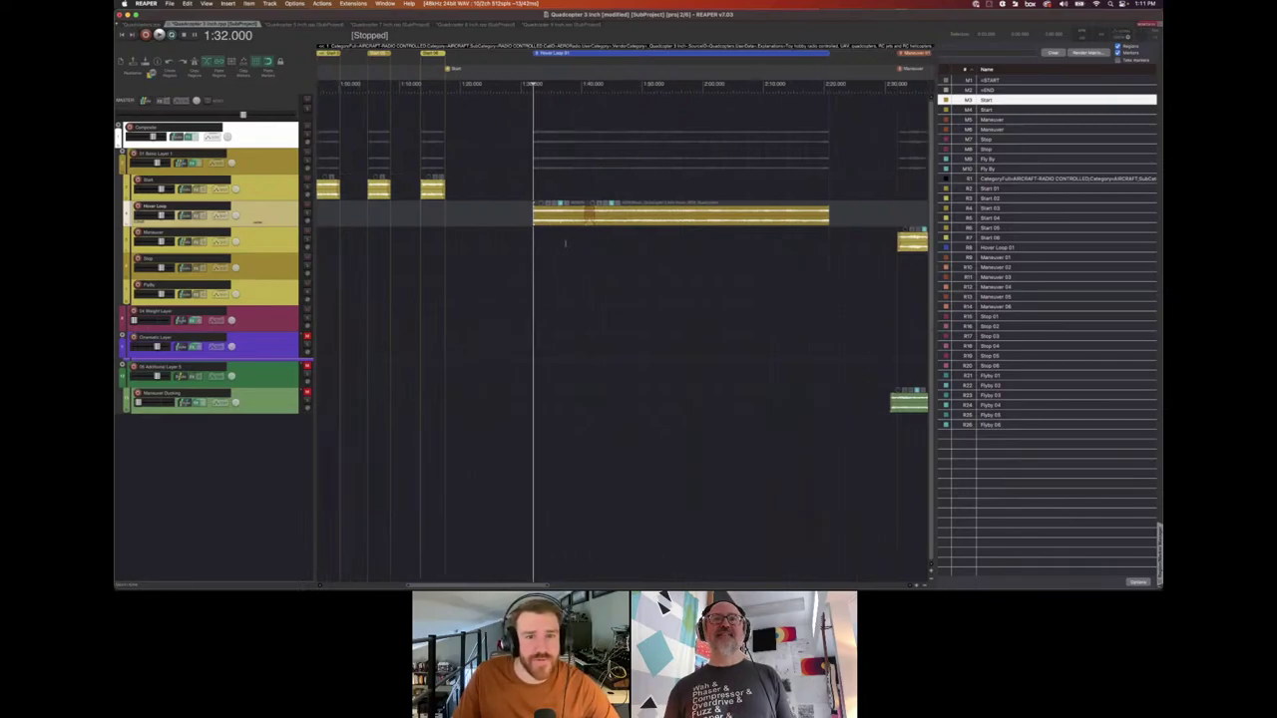
scroll(559, 239, "right", 5)
scroll(565, 242, "right", 2)
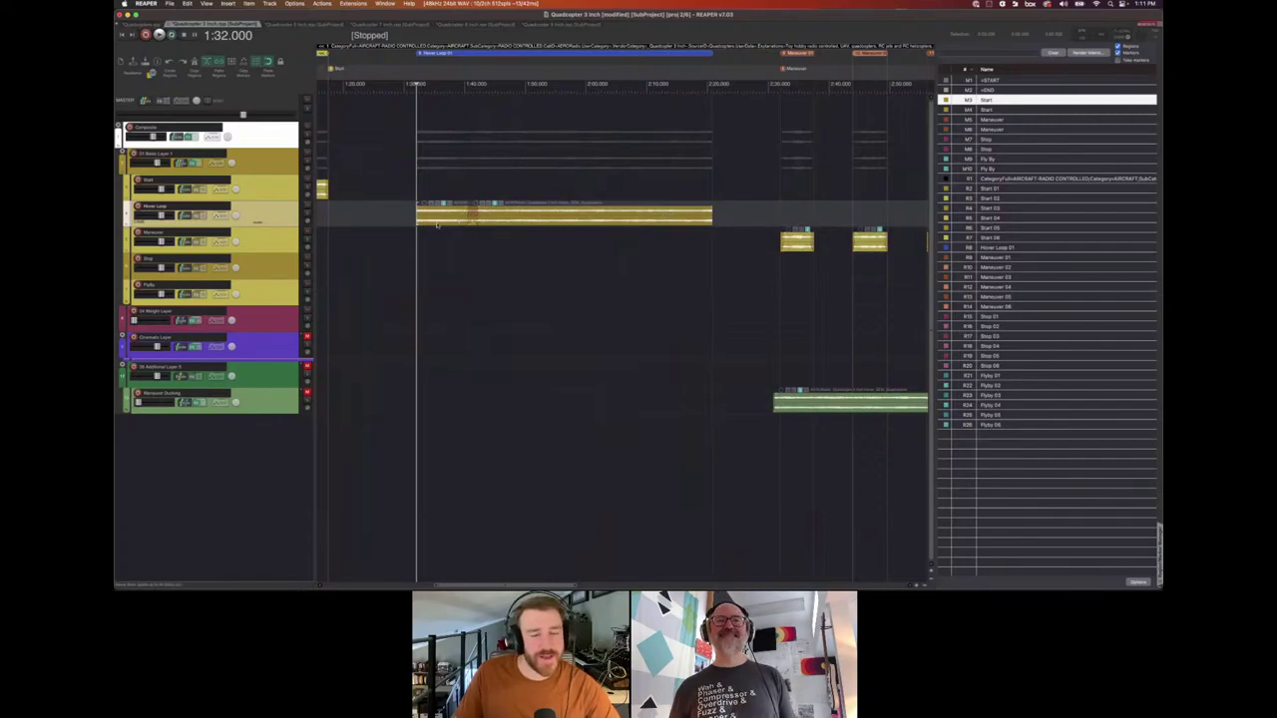
key("space")
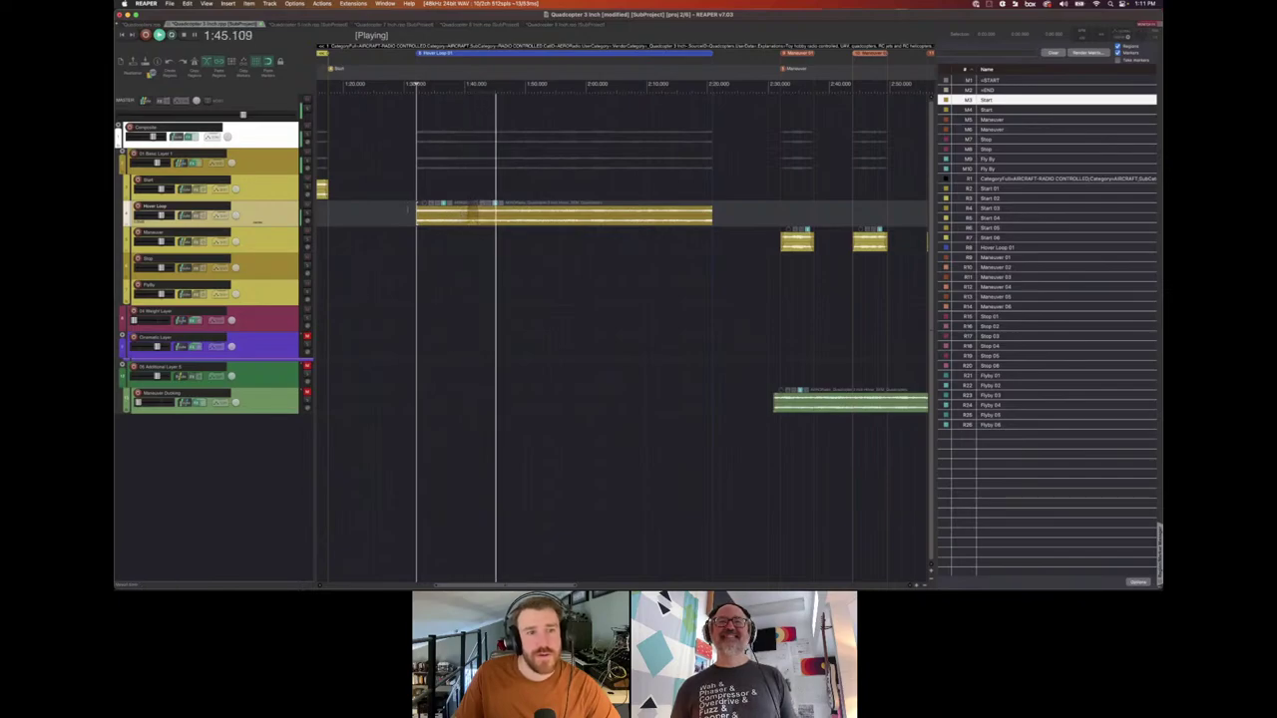
key("space")
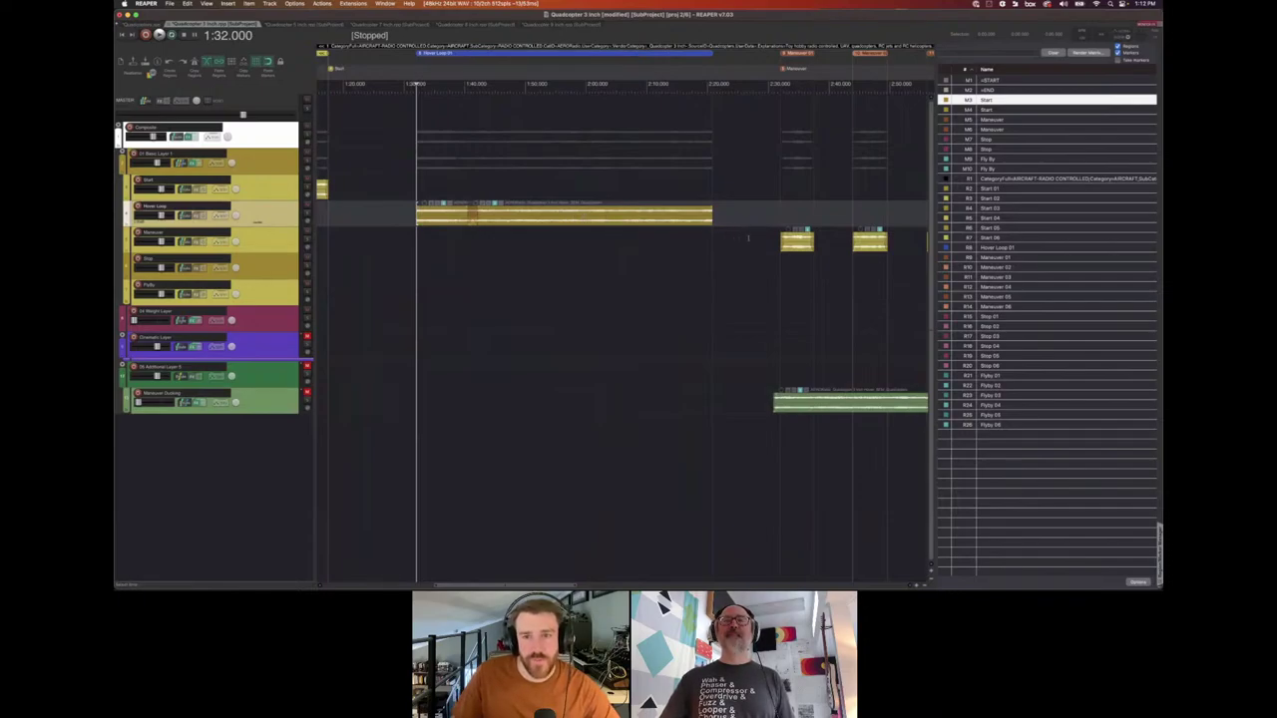
Place the edit cursor at the first Maneuver item at 2:32 and play that item.
left_click(749, 238)
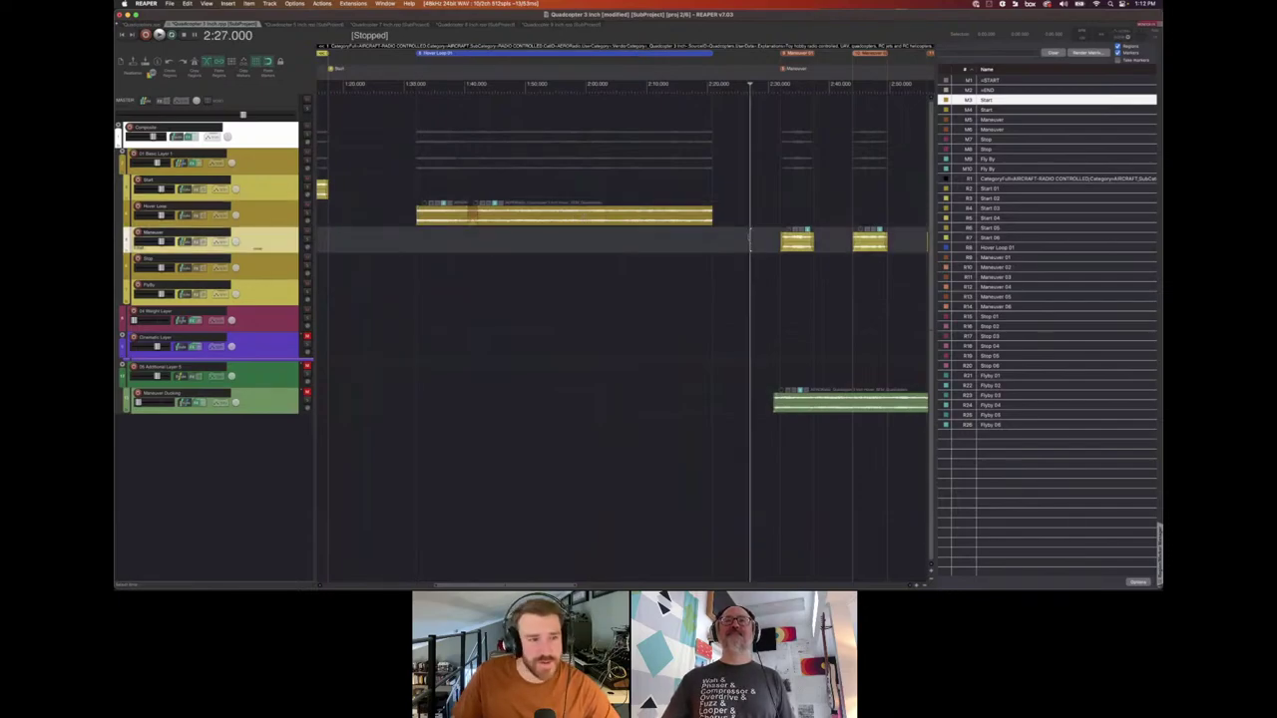
scroll(729, 236, "right", 5)
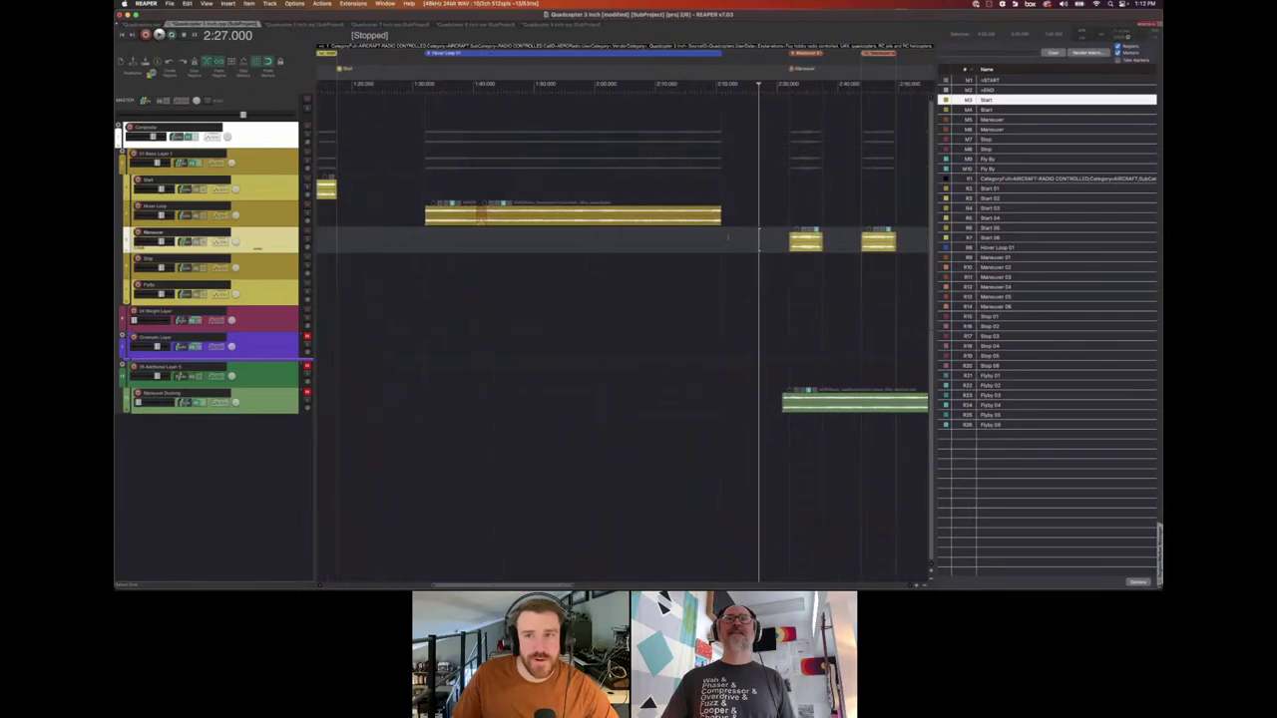
scroll(636, 318, "right", 5)
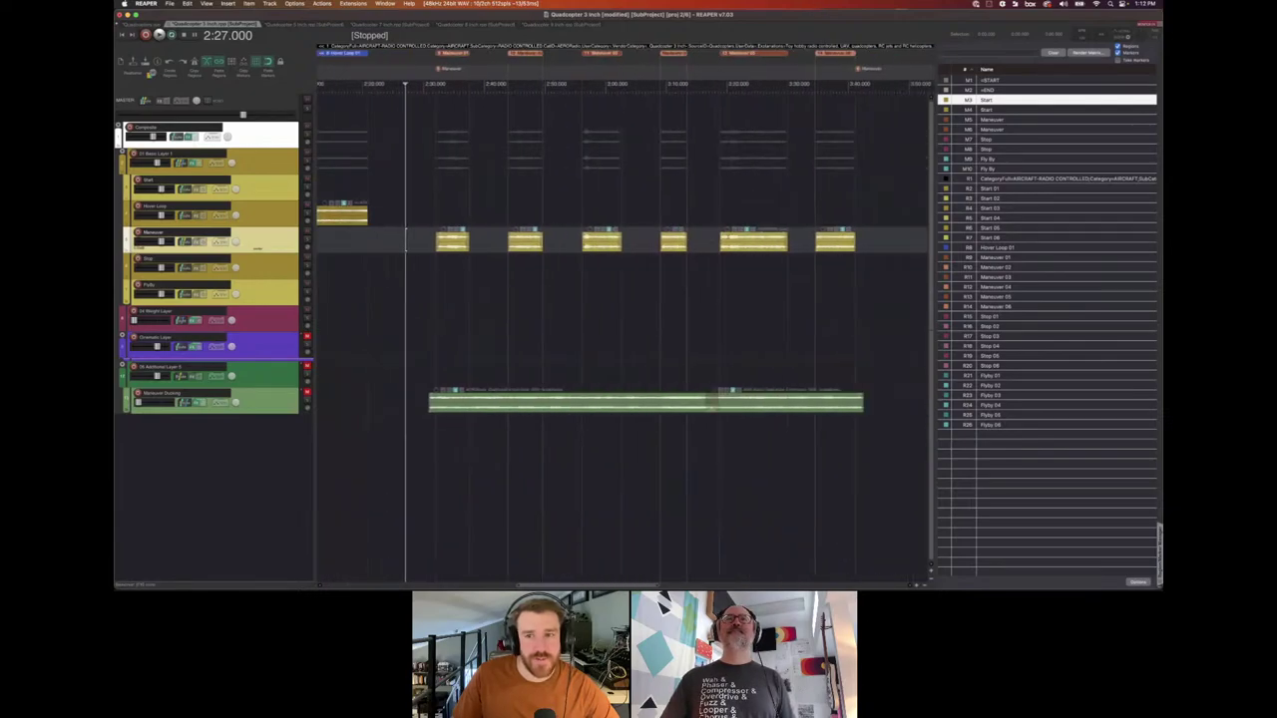
left_click(426, 245)
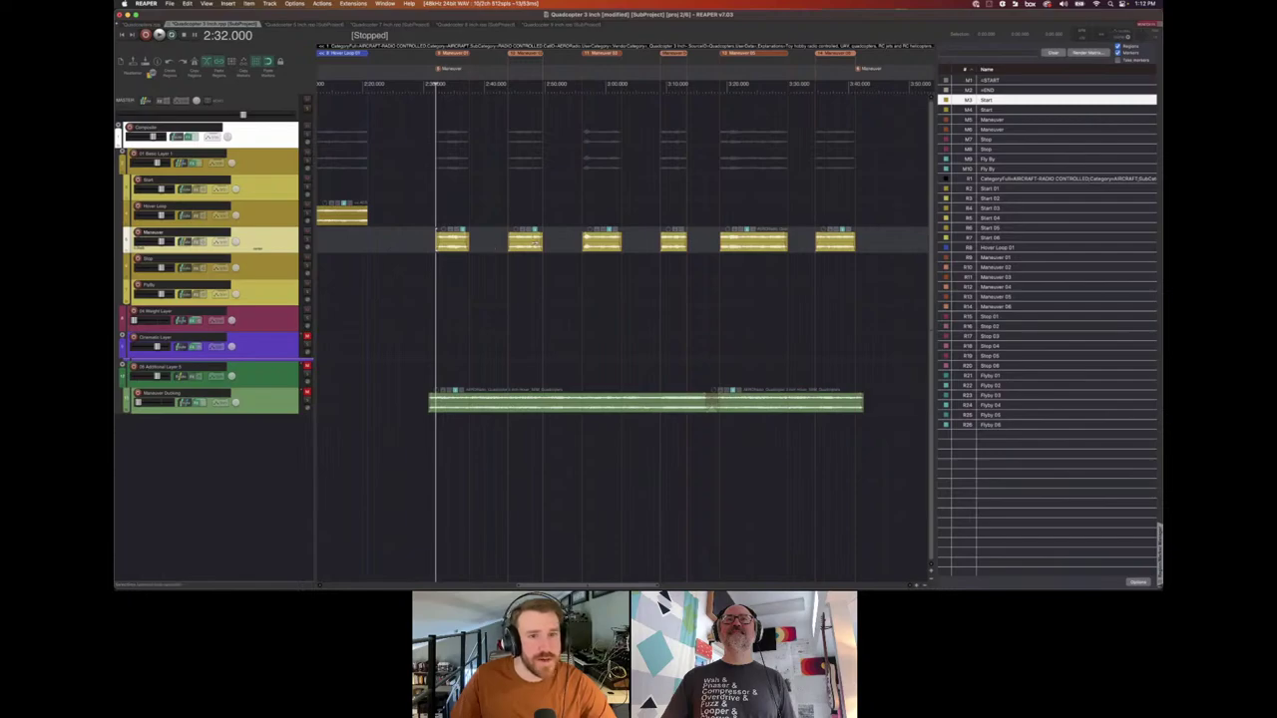
scroll(646, 251, "left", 2)
scroll(646, 251, "right", 2)
scroll(646, 252, "right", 2)
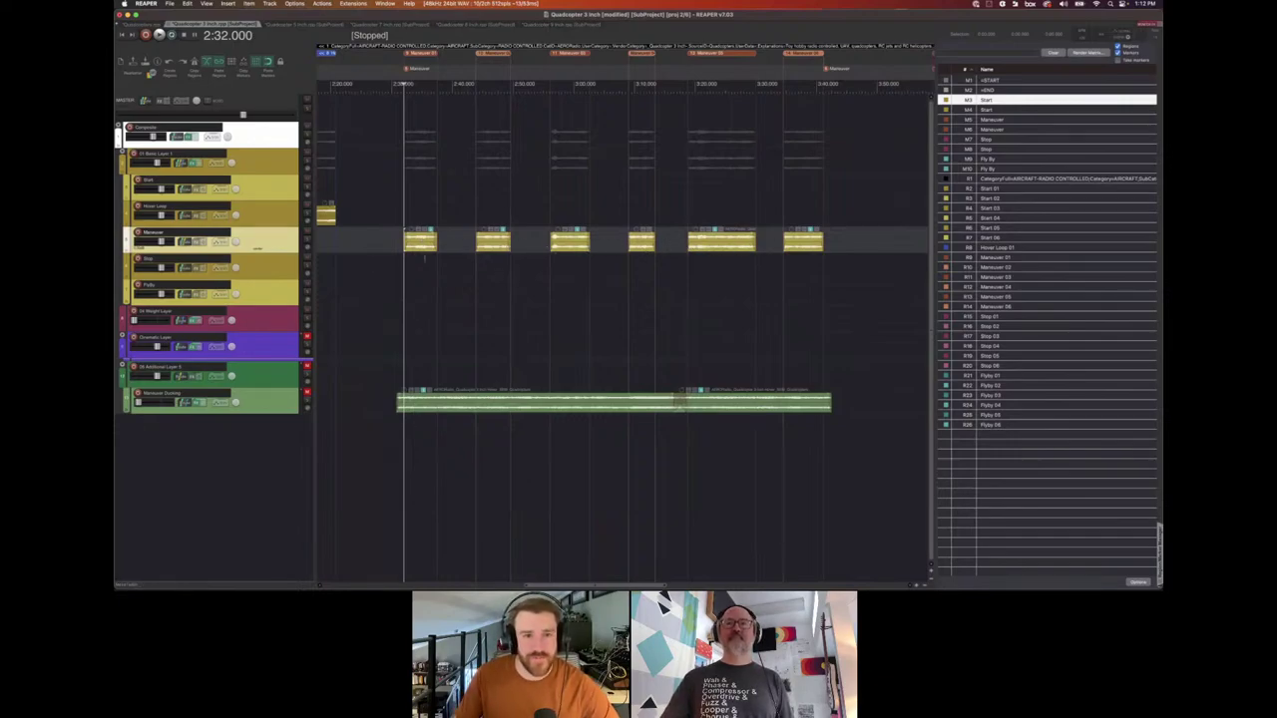
key("space")
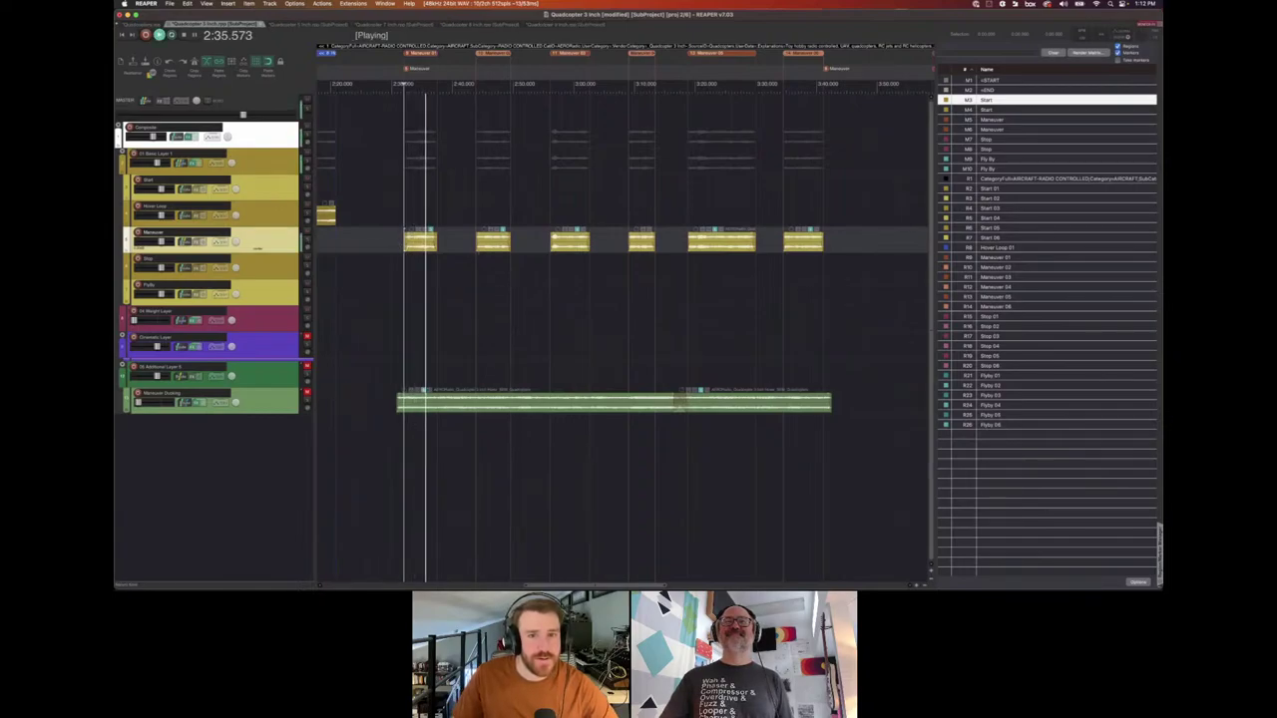
key("space")
Play the third Maneuver item from about 2:56 and the fifth Maneuver item from about 3:18.
left_click(535, 251)
left_click(544, 253)
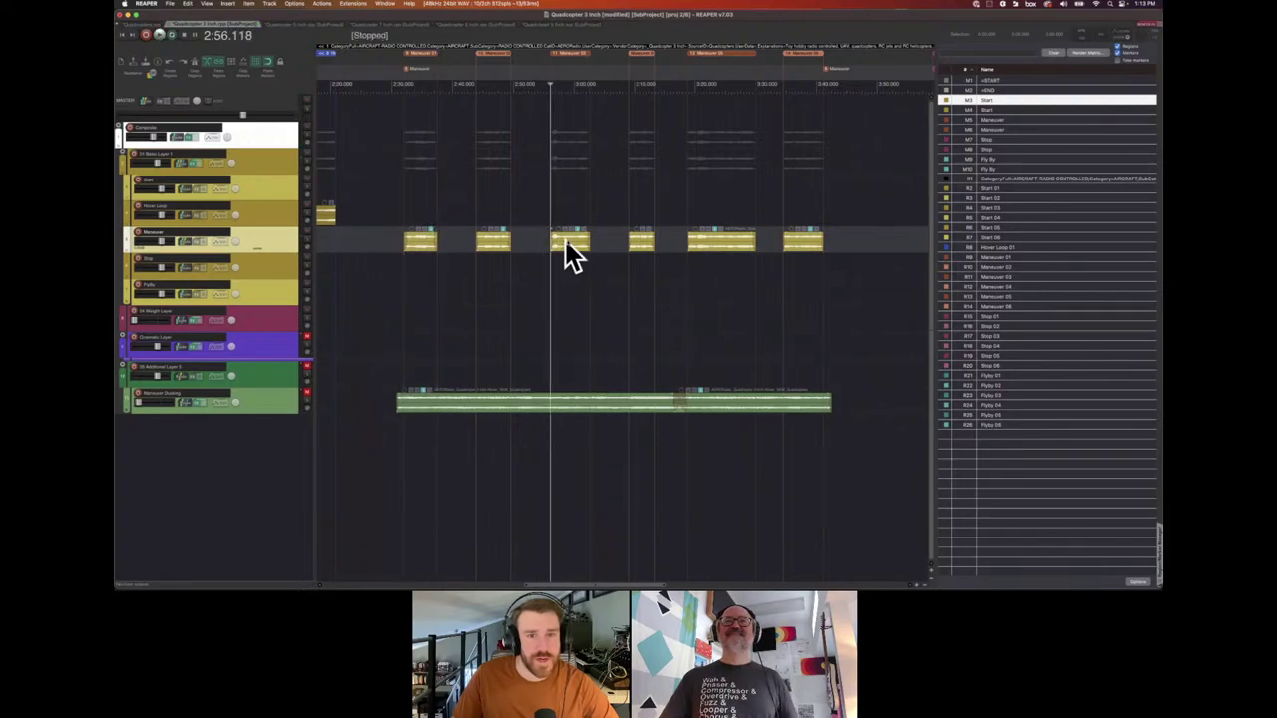
key("space")
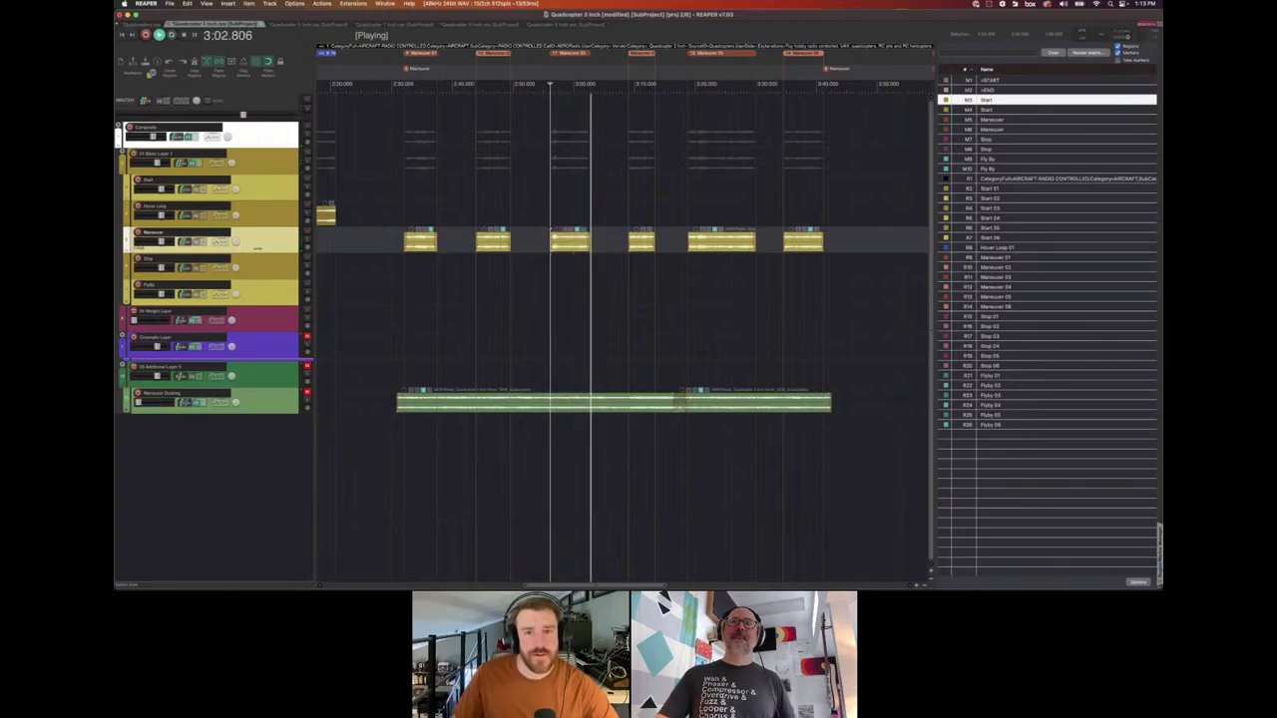
key("space")
left_click(681, 246)
left_click(681, 245)
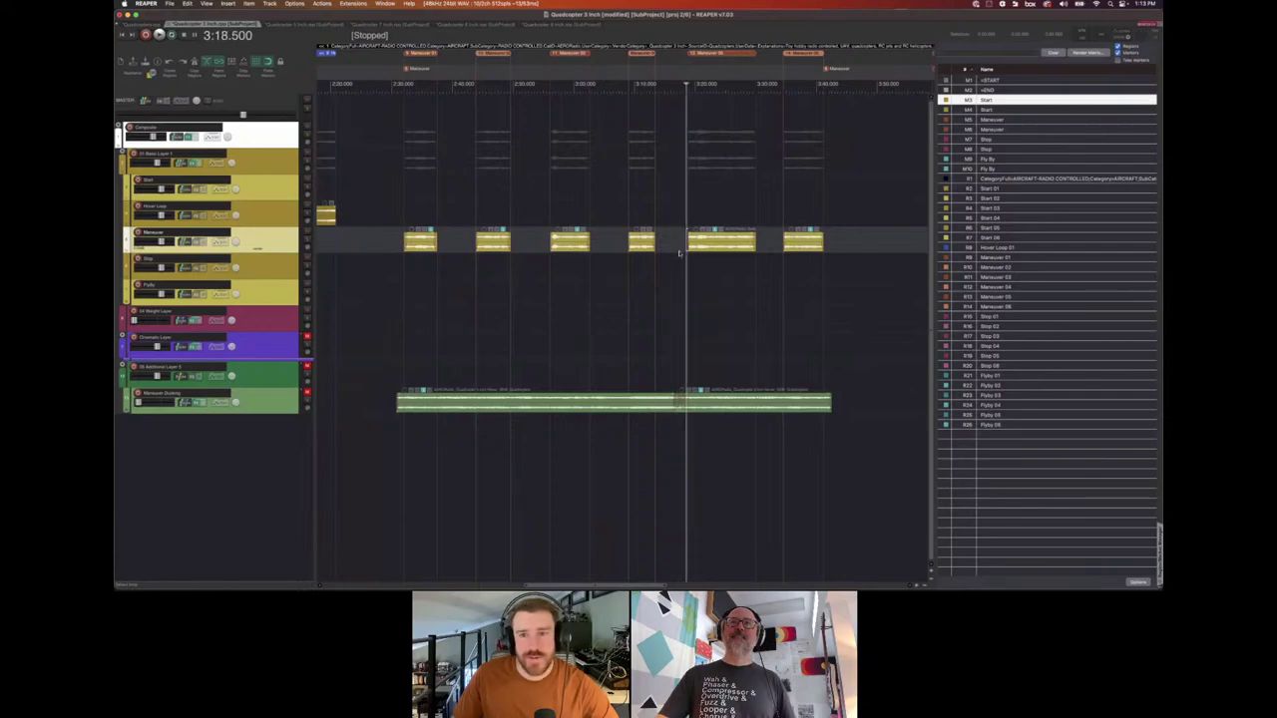
key("space")
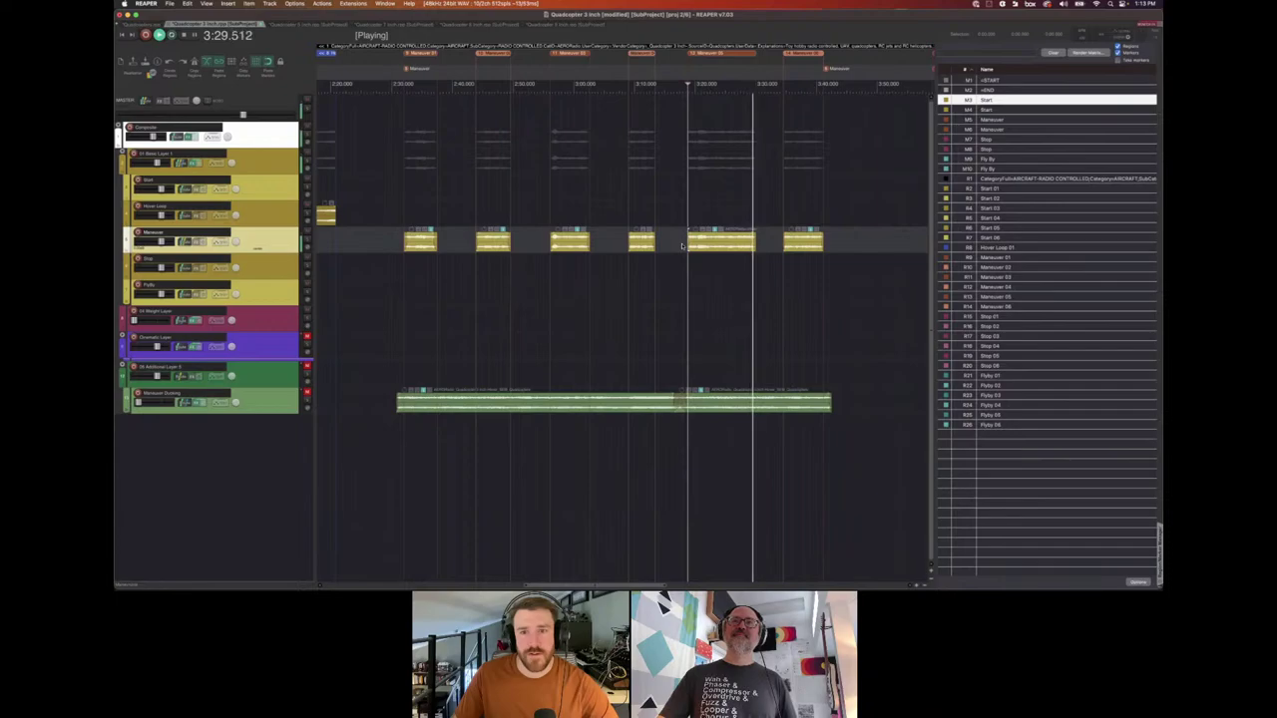
key("space")
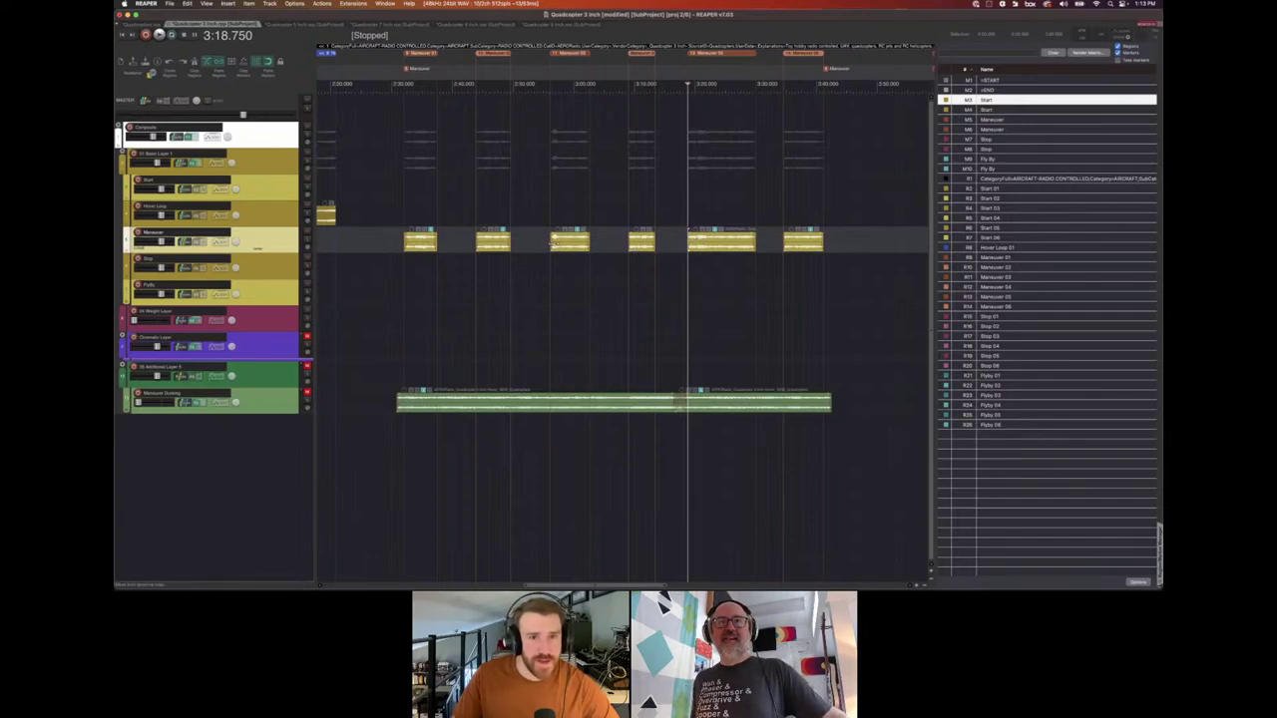
Trim the end of the third Maneuver item back to about 2:58 and play the shortened item.
left_click(561, 247)
scroll(564, 249, "up", 6)
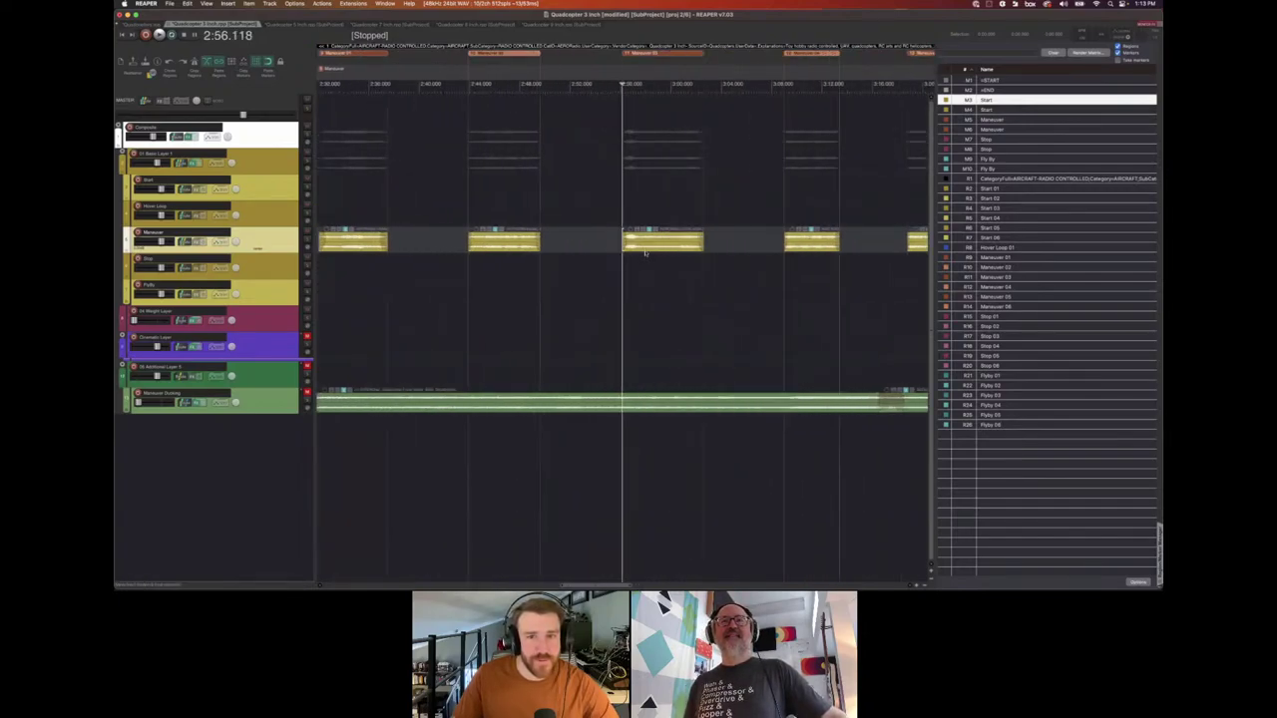
left_click_drag(825, 245, 676, 247)
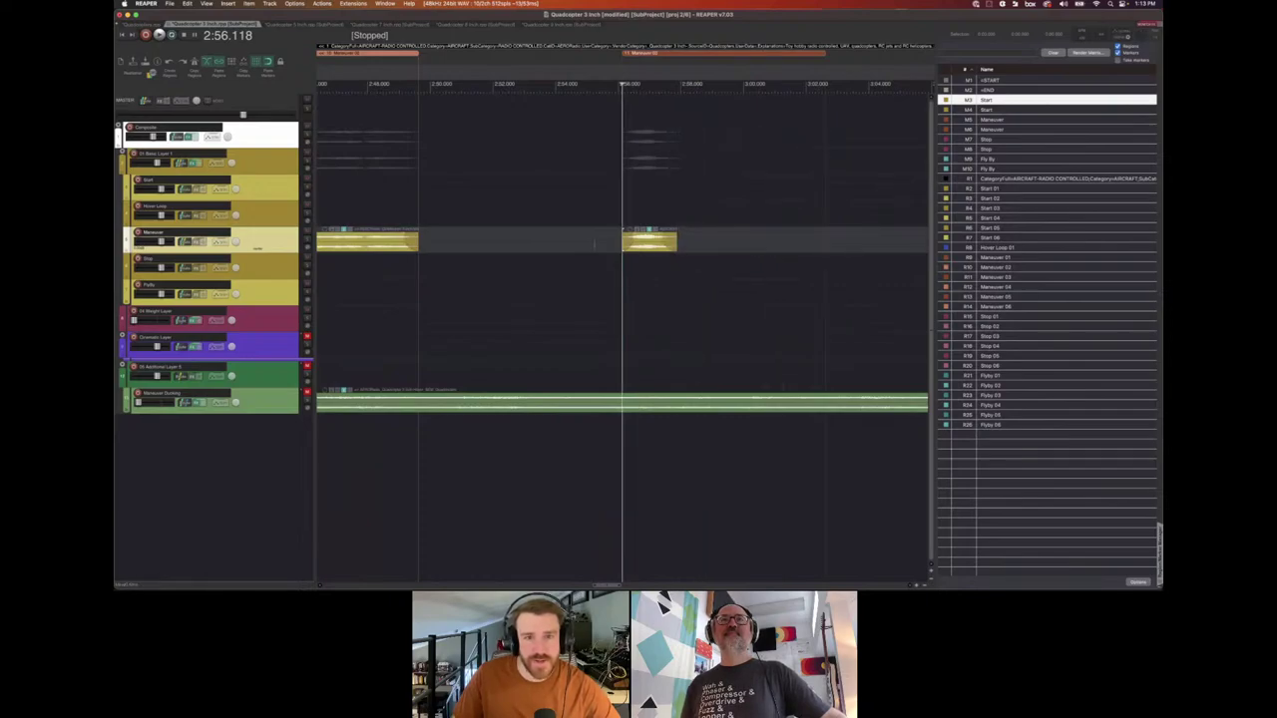
key("space")
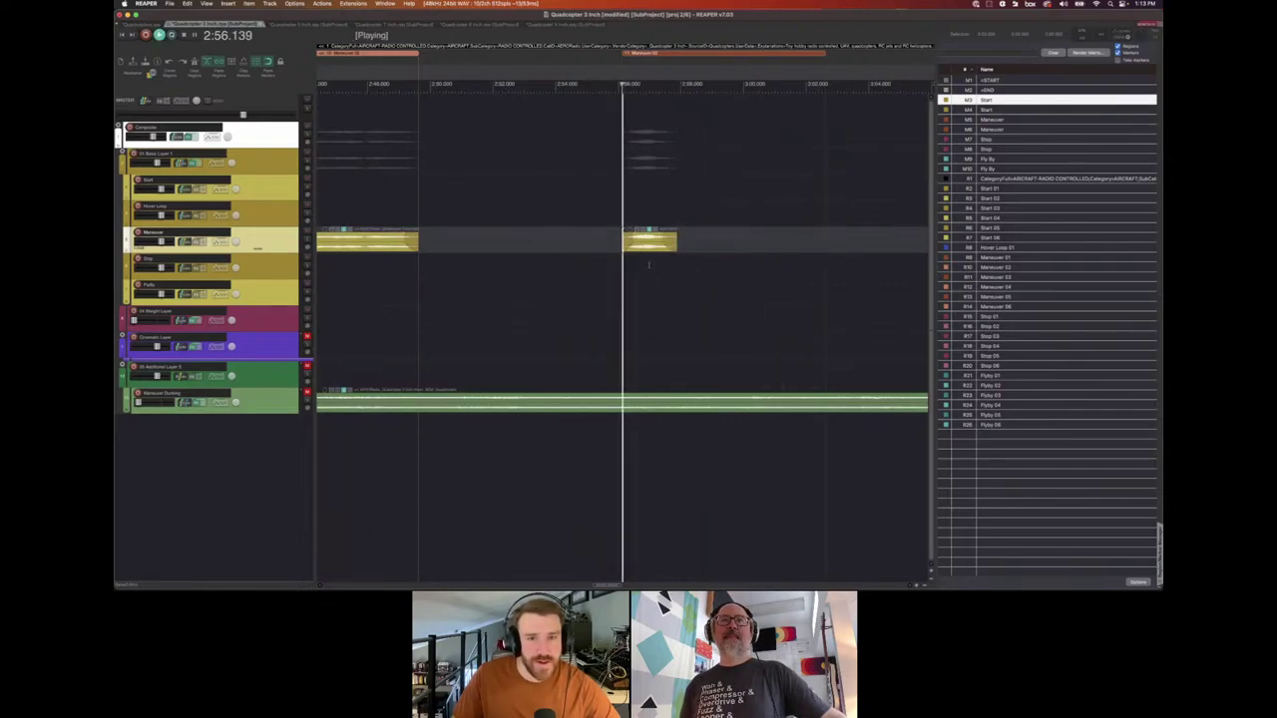
key("space")
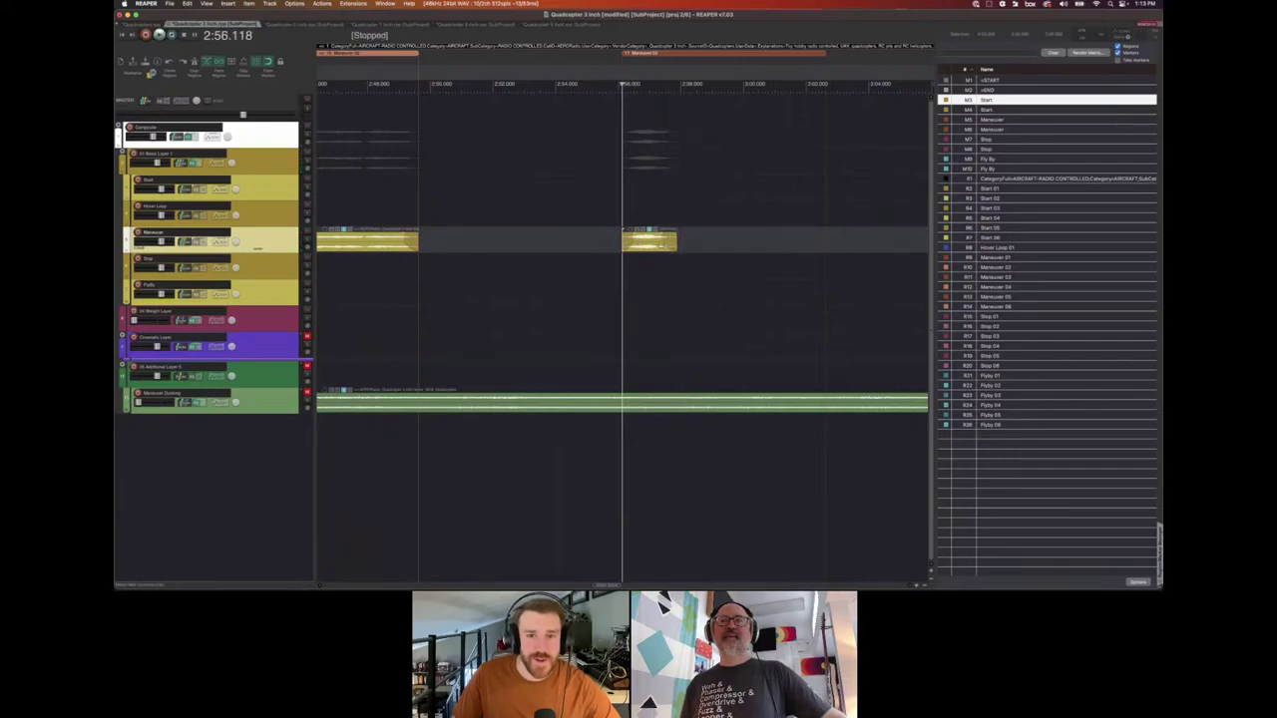
Undo the trim of the third Maneuver item.
scroll(691, 241, "down", 1)
scroll(691, 240, "down", 3)
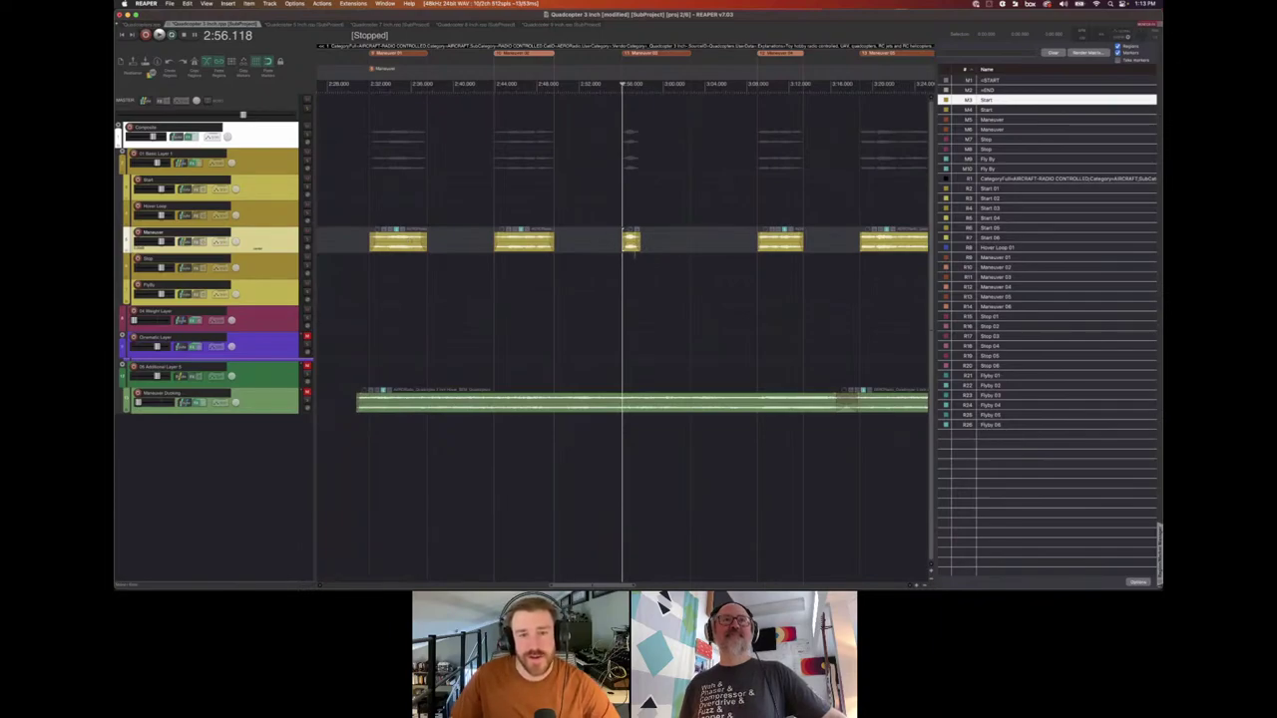
key("super+z")
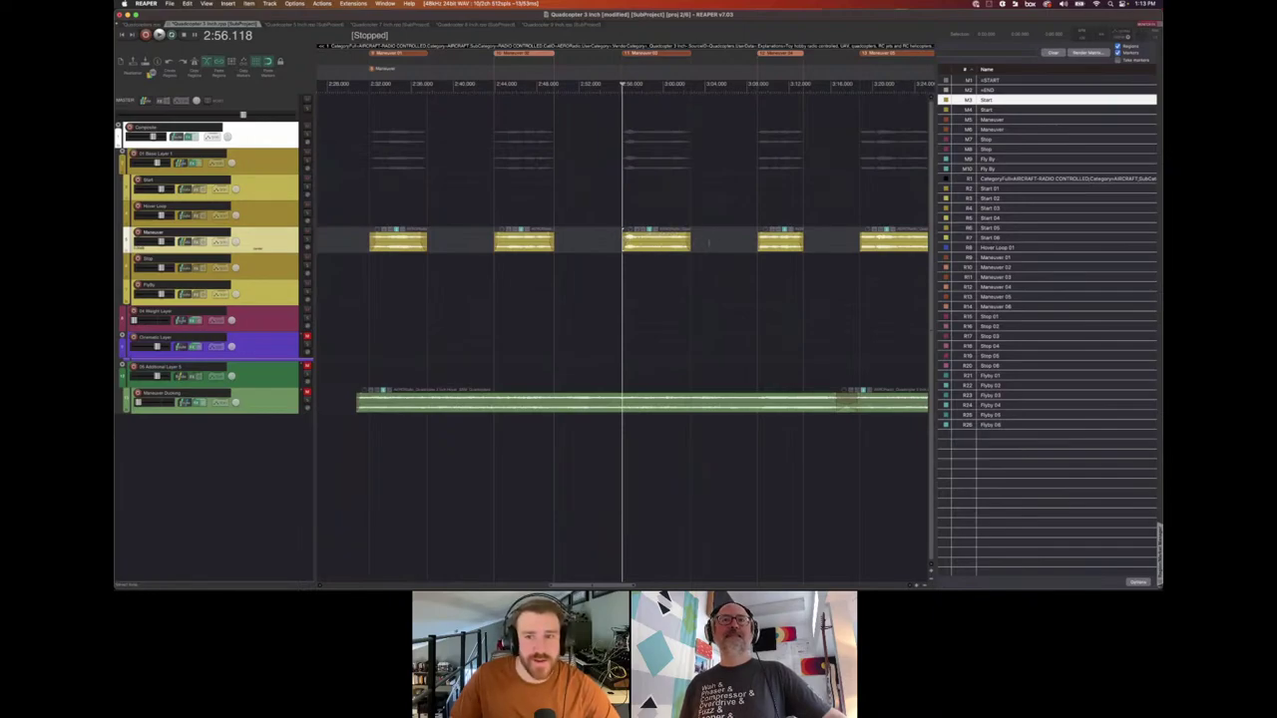
Select the Stop track and place the edit cursor at its first item at about 3:59.
scroll(708, 243, "down", 4)
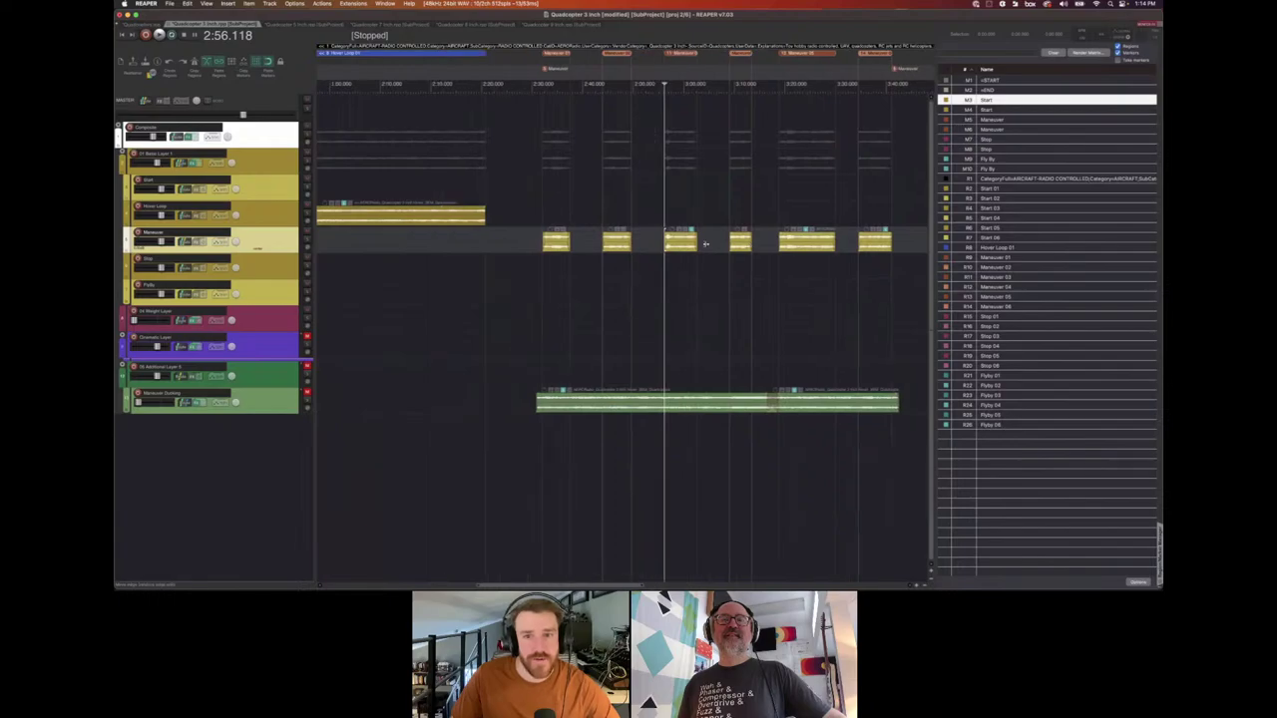
scroll(706, 243, "right", 10)
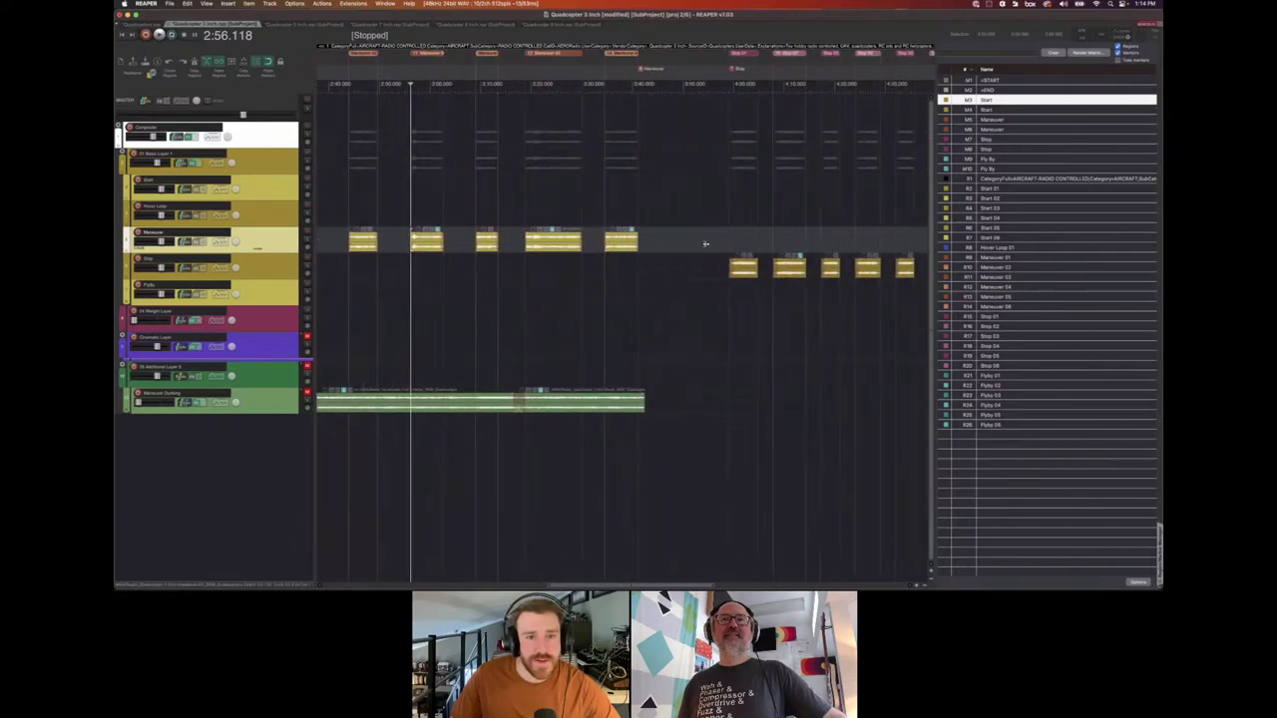
scroll(706, 244, "right", 6)
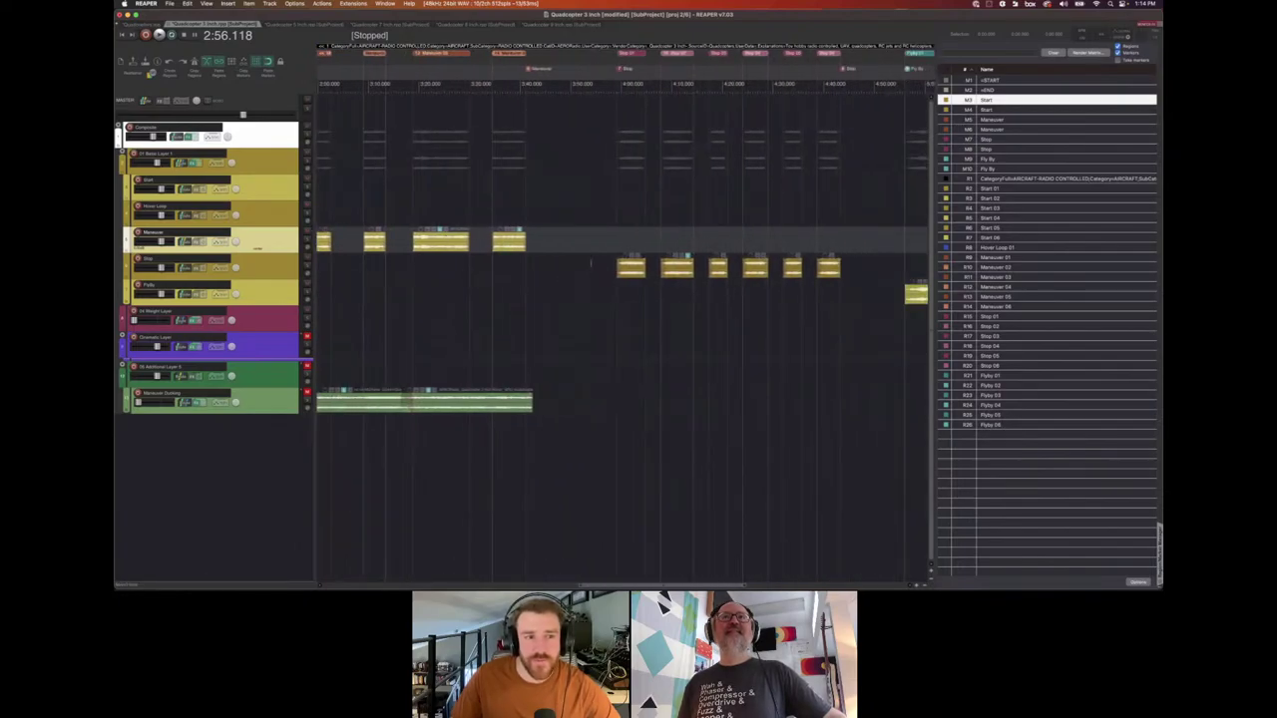
left_click(591, 266)
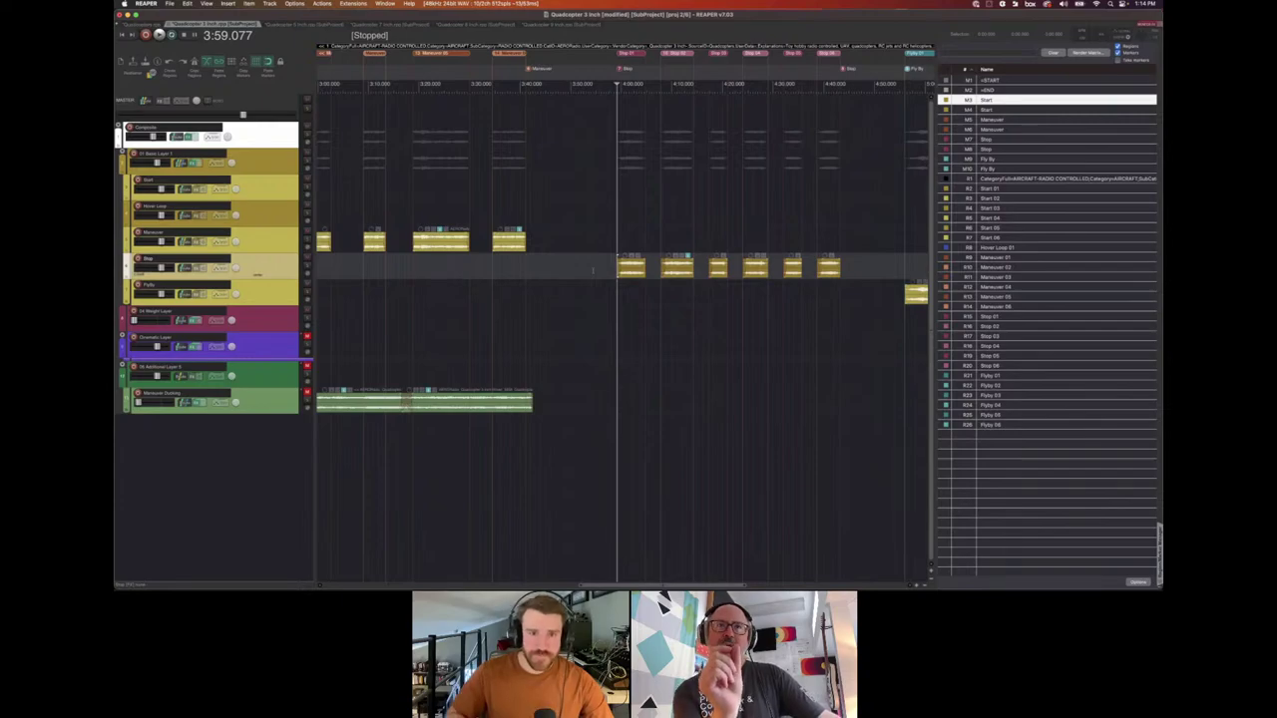
Return the edit cursor to the first item on the Maneuver track at 2:32.
scroll(593, 270, "down", 5)
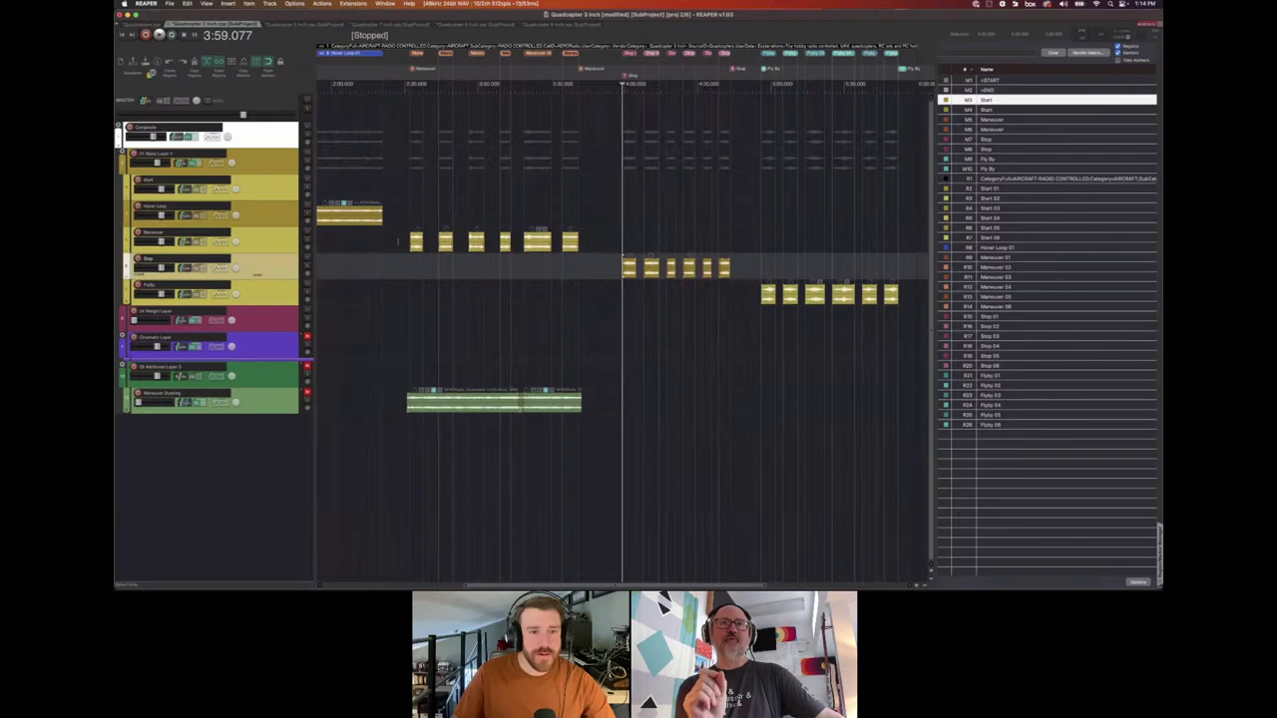
left_click(410, 244)
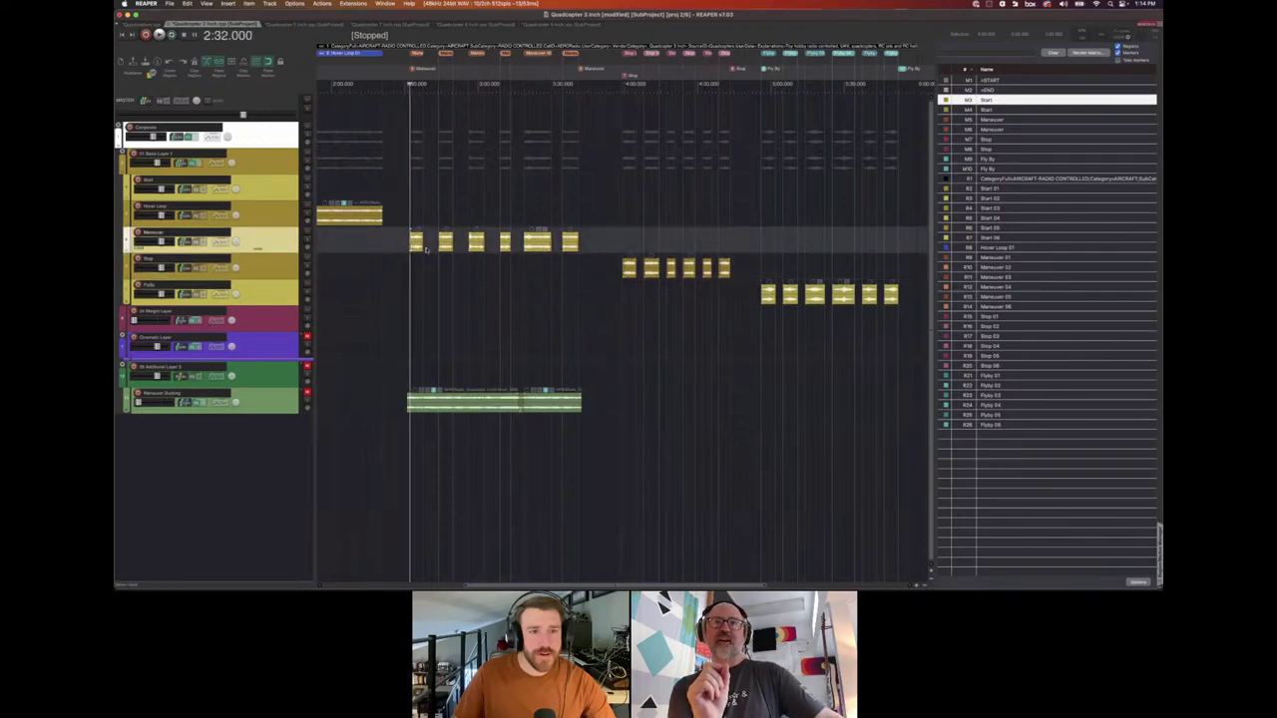
scroll(493, 382, "up", 5)
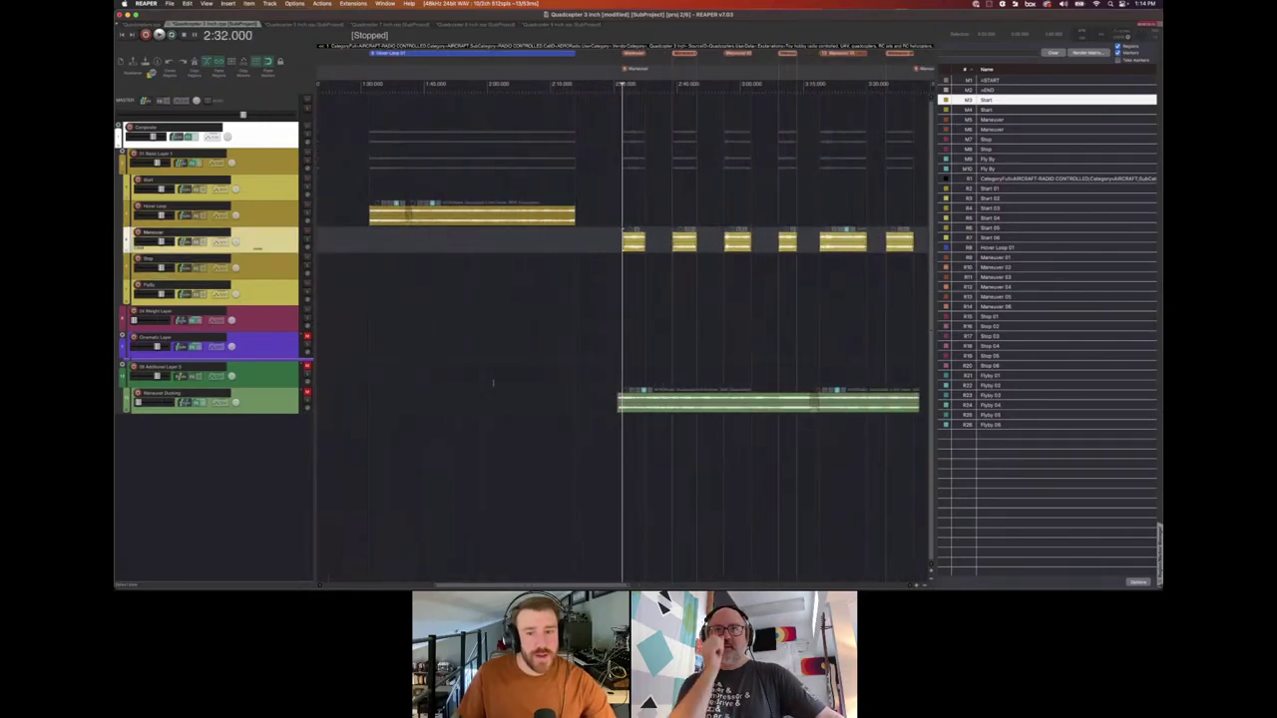
Look over how the Maneuver Ducking item lines up along the timeline with the Hover Loop, Maneuver and Stop items.
scroll(492, 382, "right", 3)
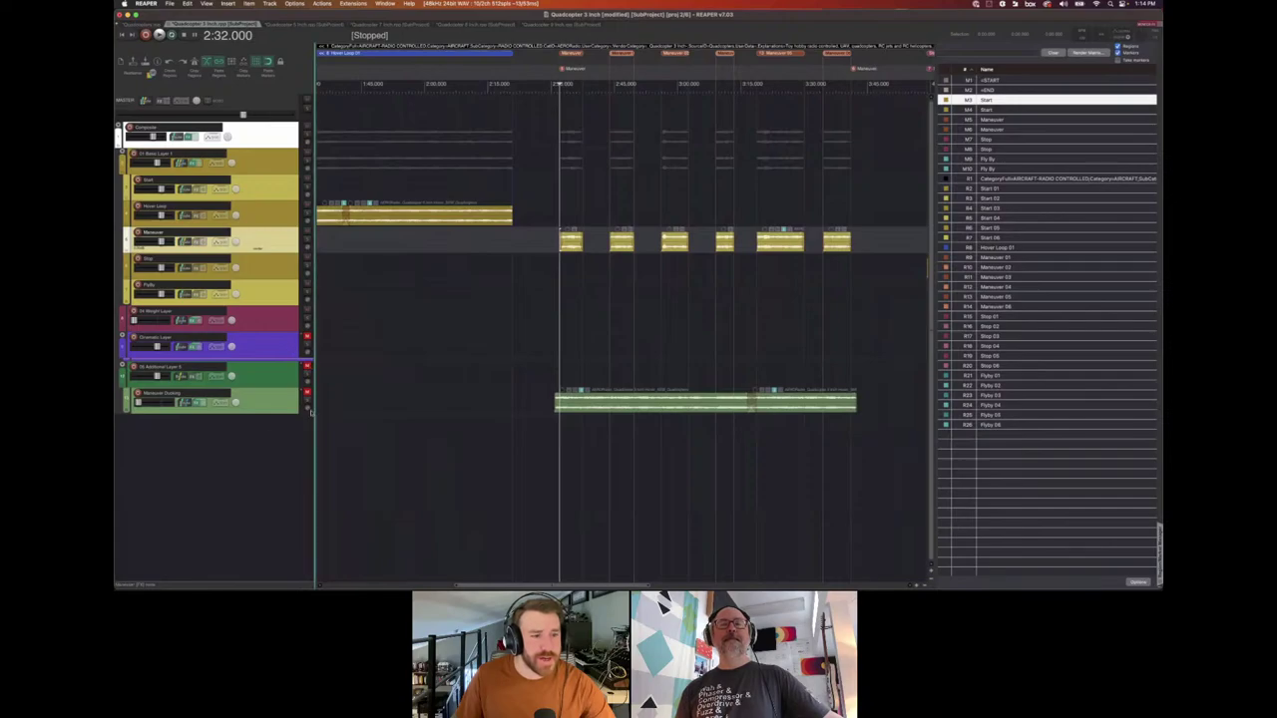
scroll(533, 392, "right", 3)
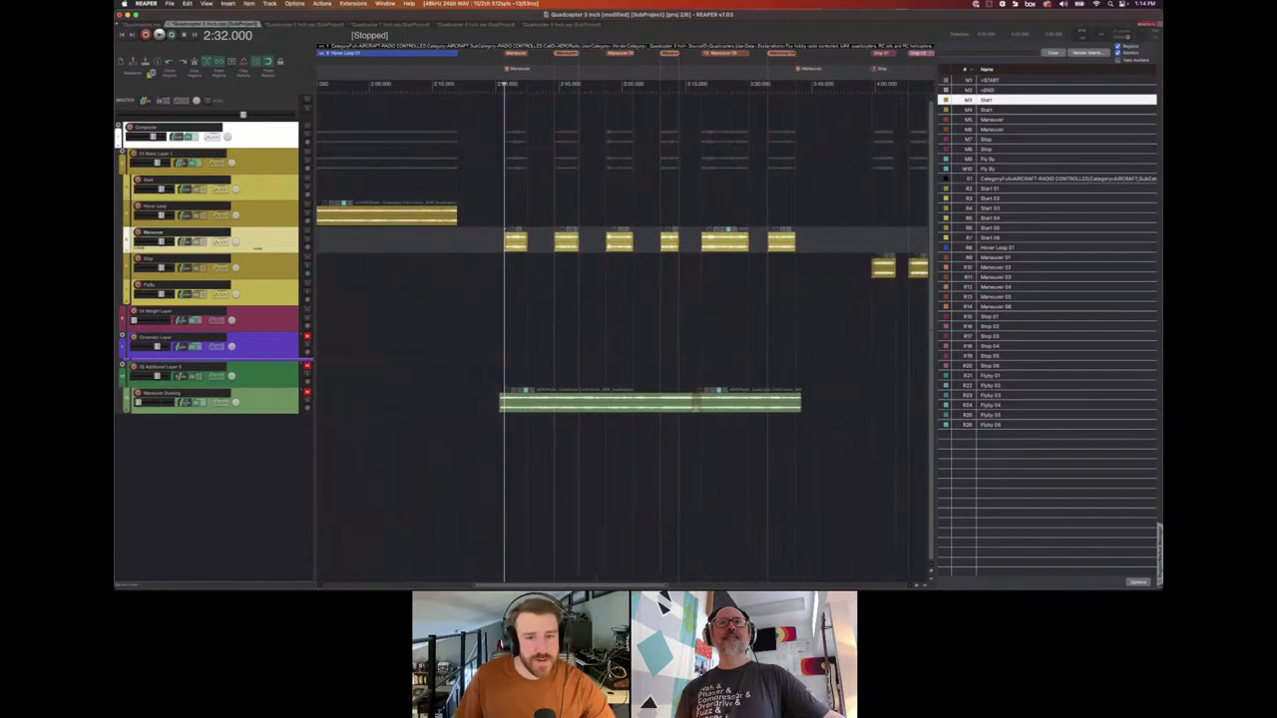
scroll(624, 329, "right", 3)
scroll(507, 272, "left", 2)
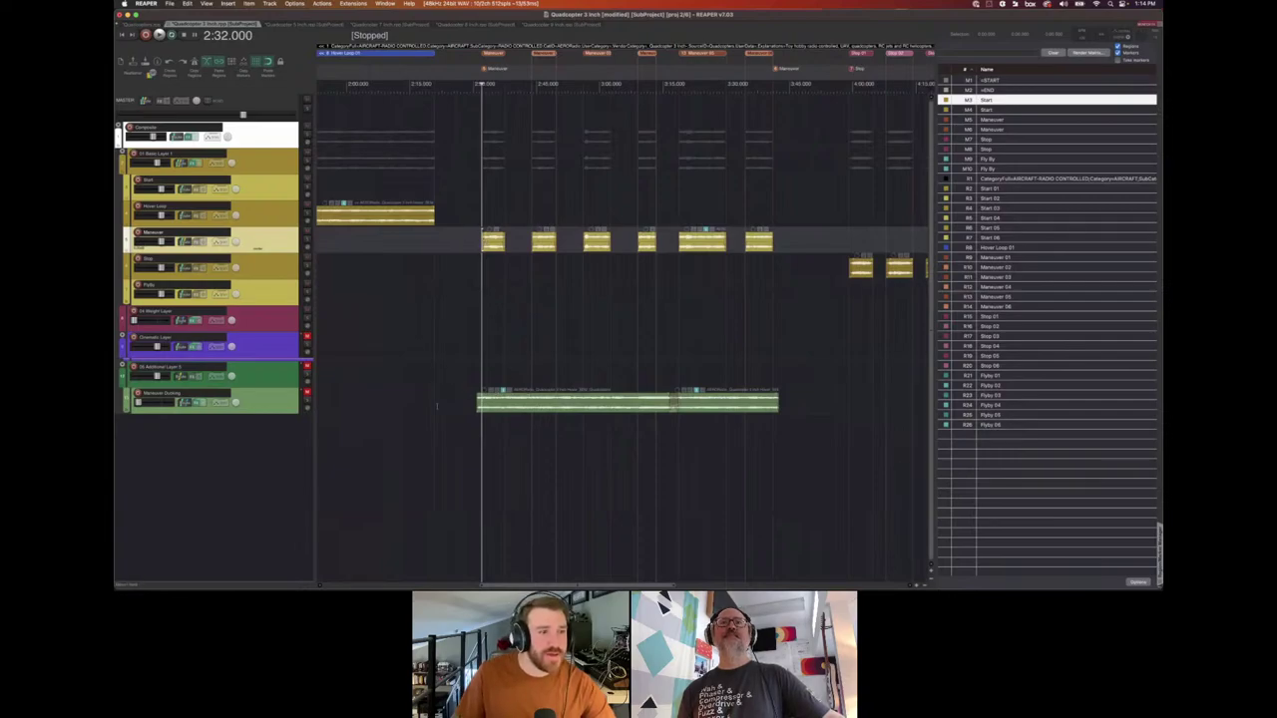
scroll(459, 385, "right", 6)
scroll(422, 377, "left", 10)
scroll(422, 377, "left", 6)
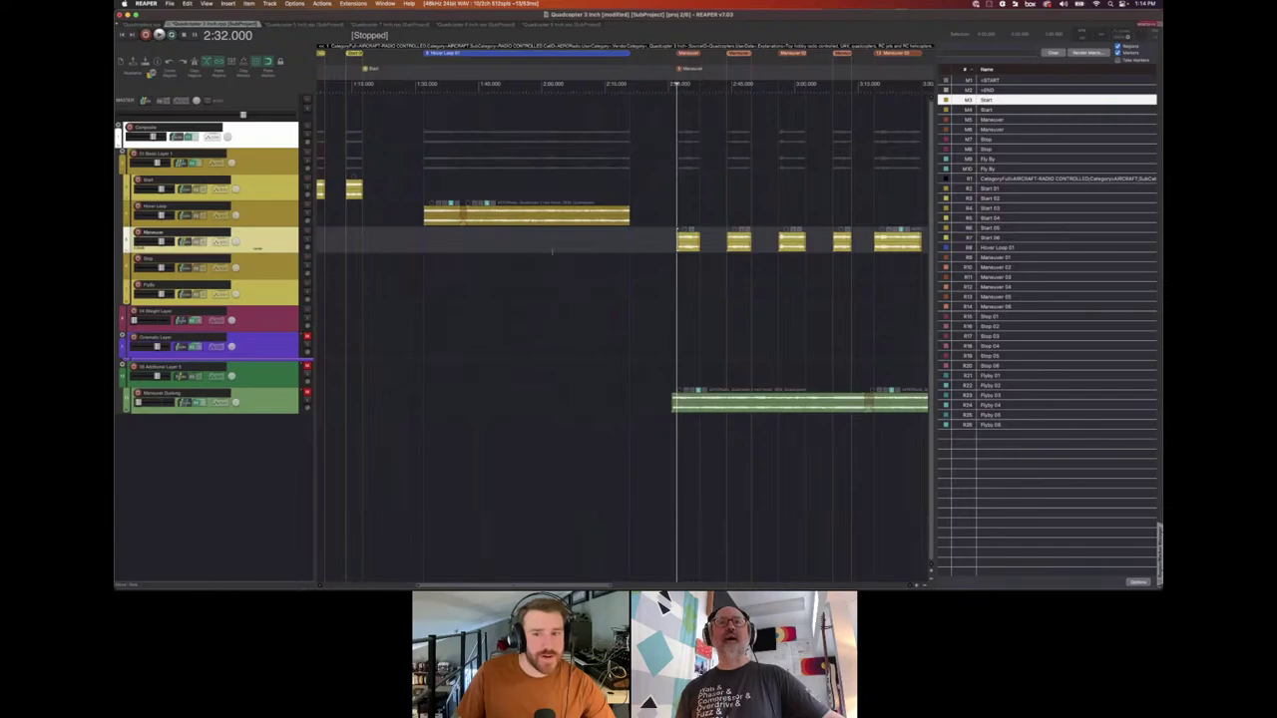
scroll(509, 214, "right", 4)
scroll(674, 341, "right", 4)
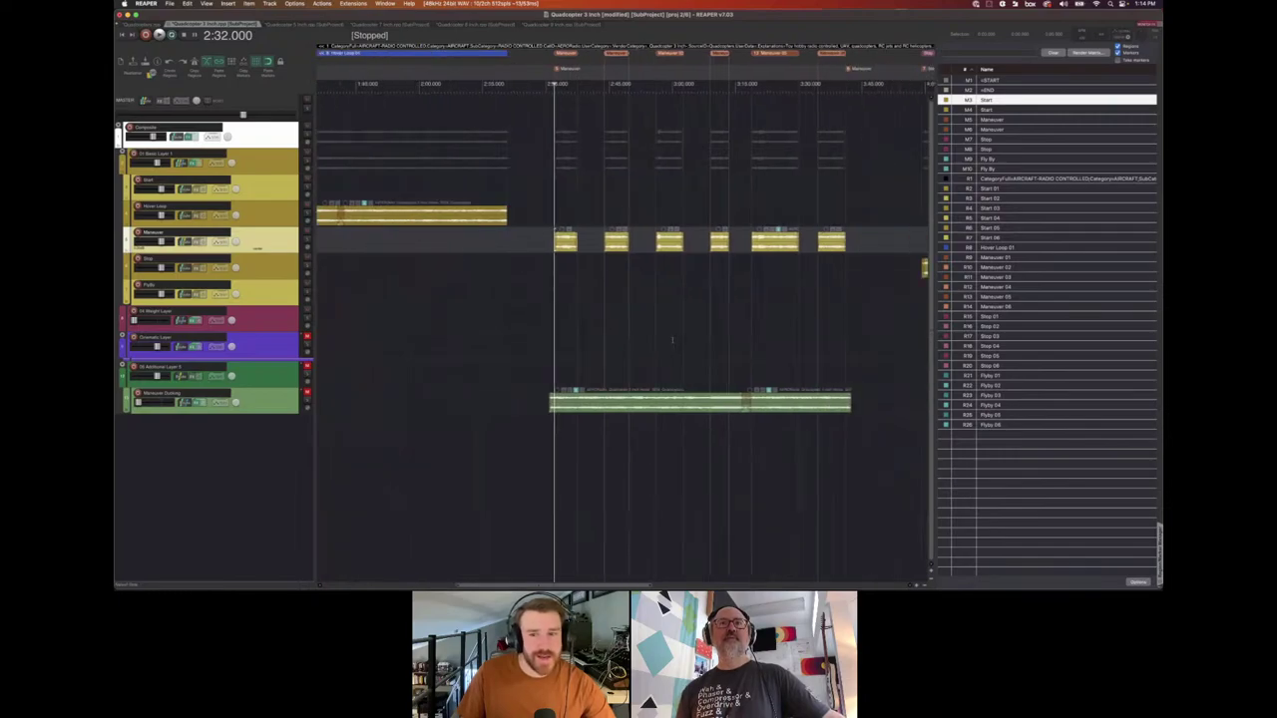
scroll(605, 366, "left", 2)
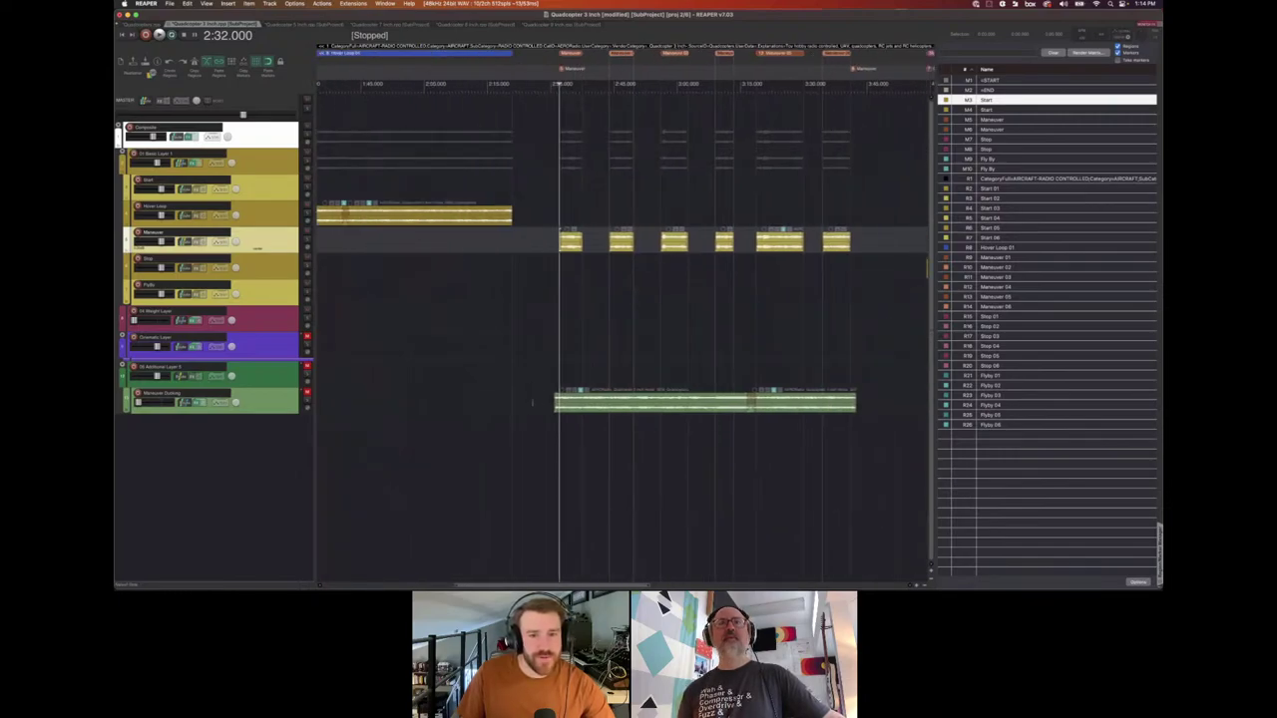
Place the edit cursor at the start of the Maneuver Ducking item at 2:30.750 and open the track's Enrage effect clear of the first Maneuver items.
left_click(554, 402)
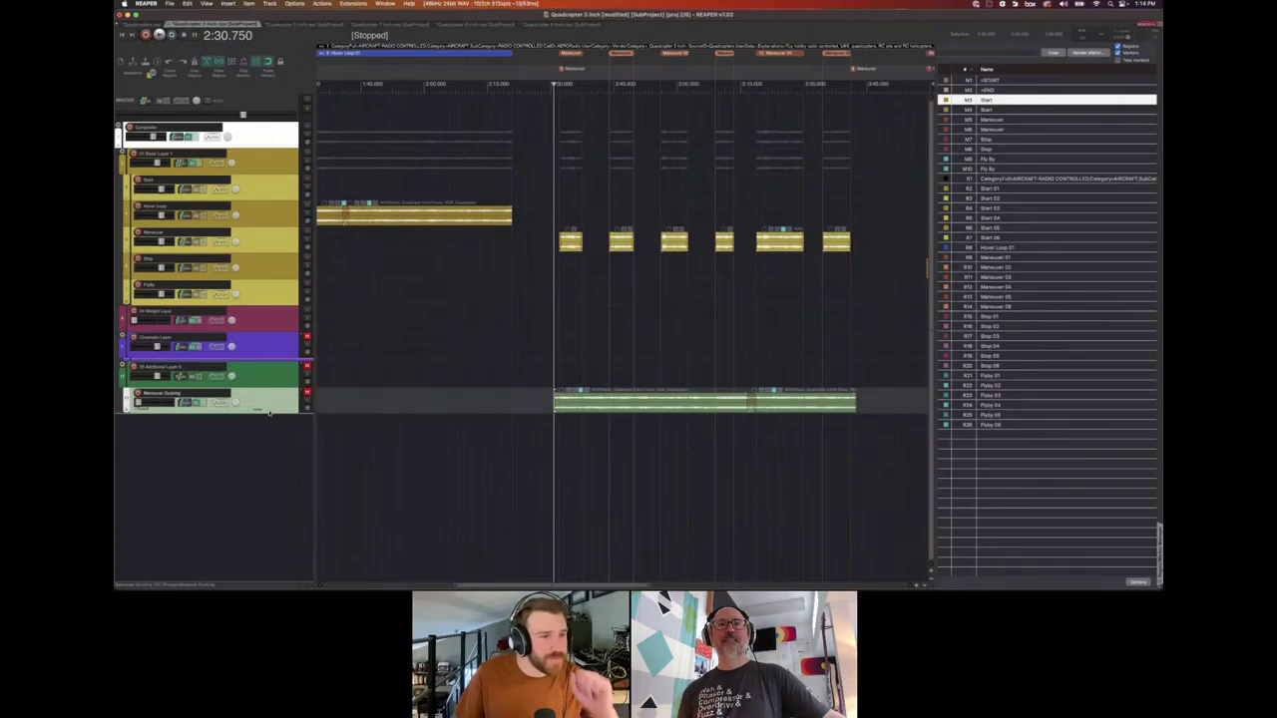
left_click(195, 403)
left_click_drag(525, 160, 631, 175)
key("space")
key("space")
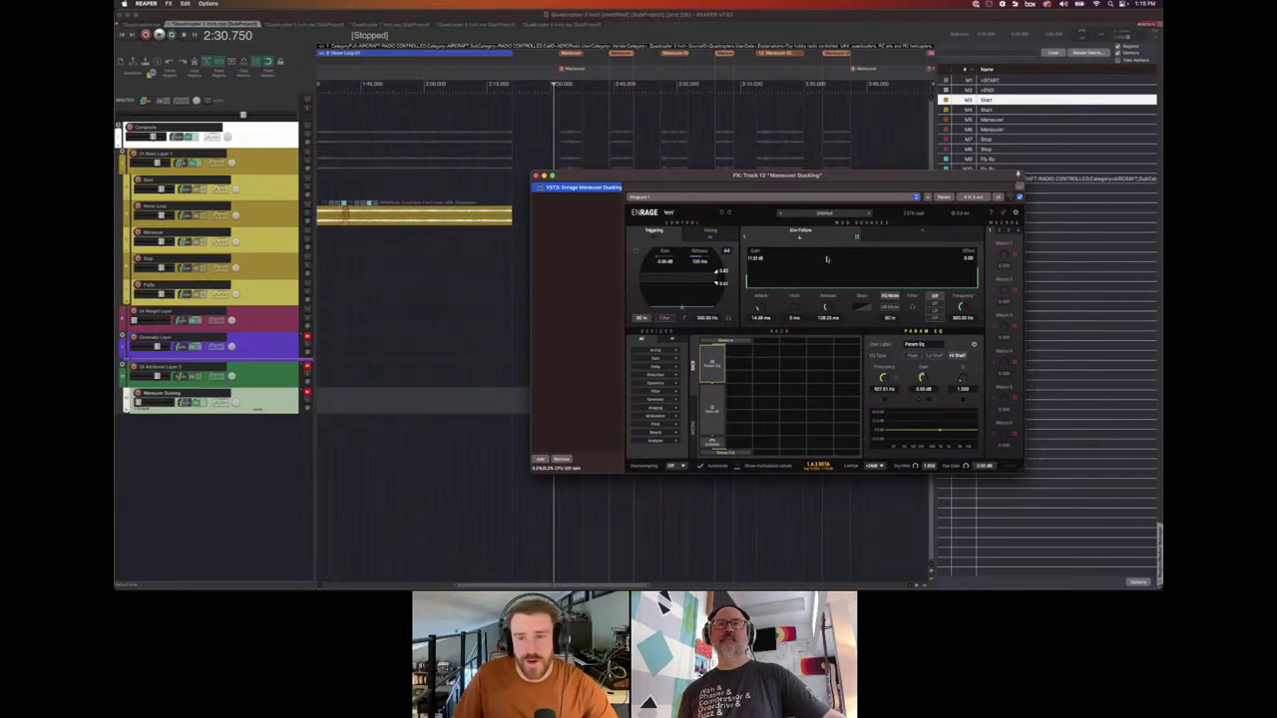
left_click_drag(619, 175, 697, 255)
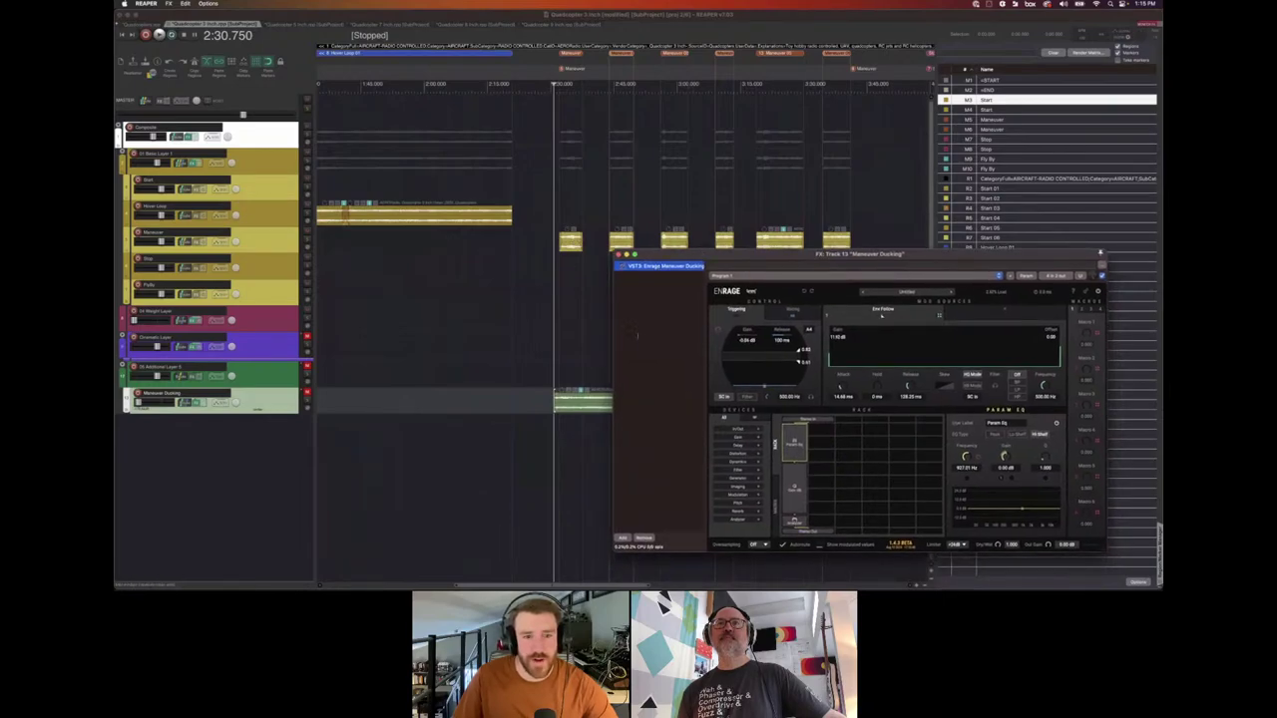
left_click_drag(745, 256, 682, 215)
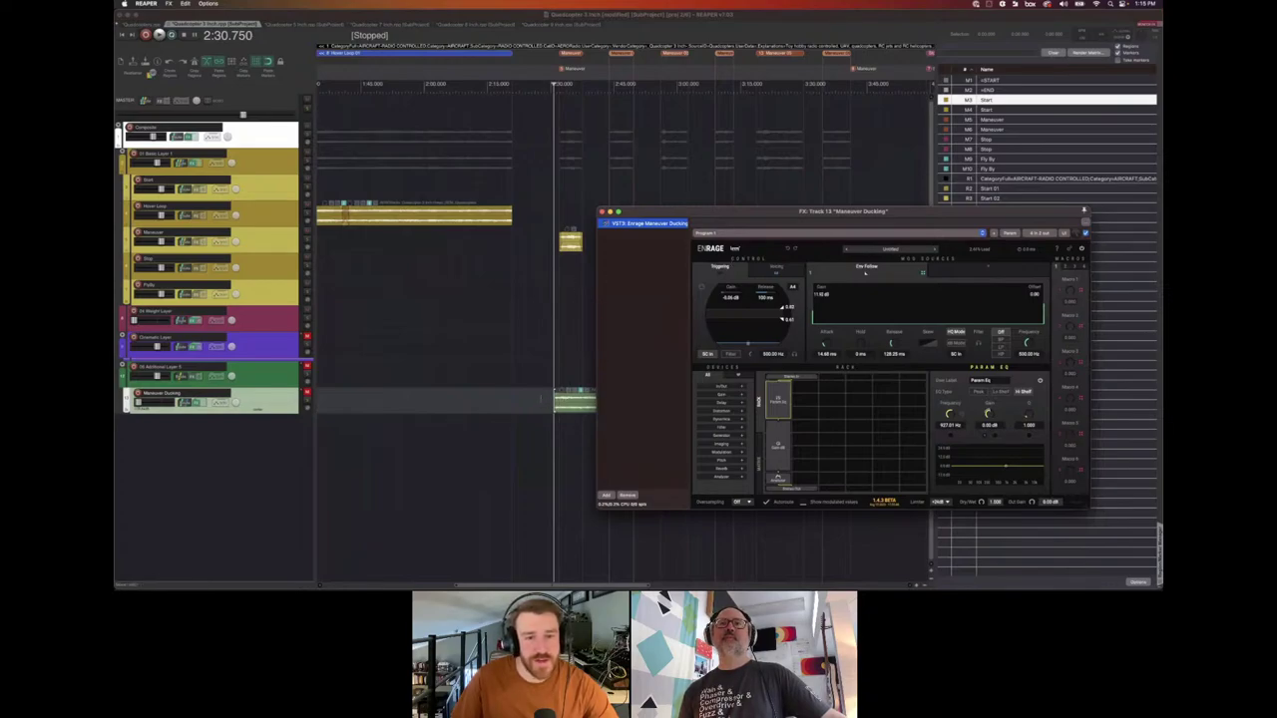
left_click(547, 400)
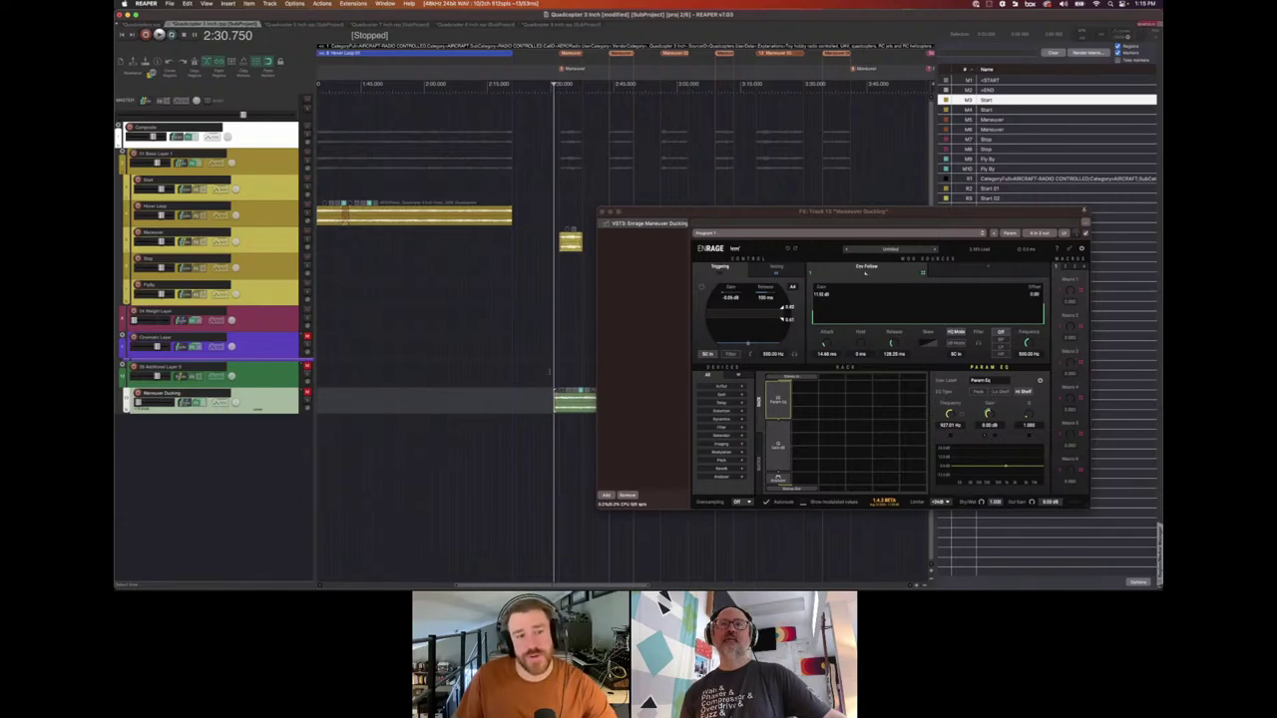
left_click_drag(667, 214, 709, 138)
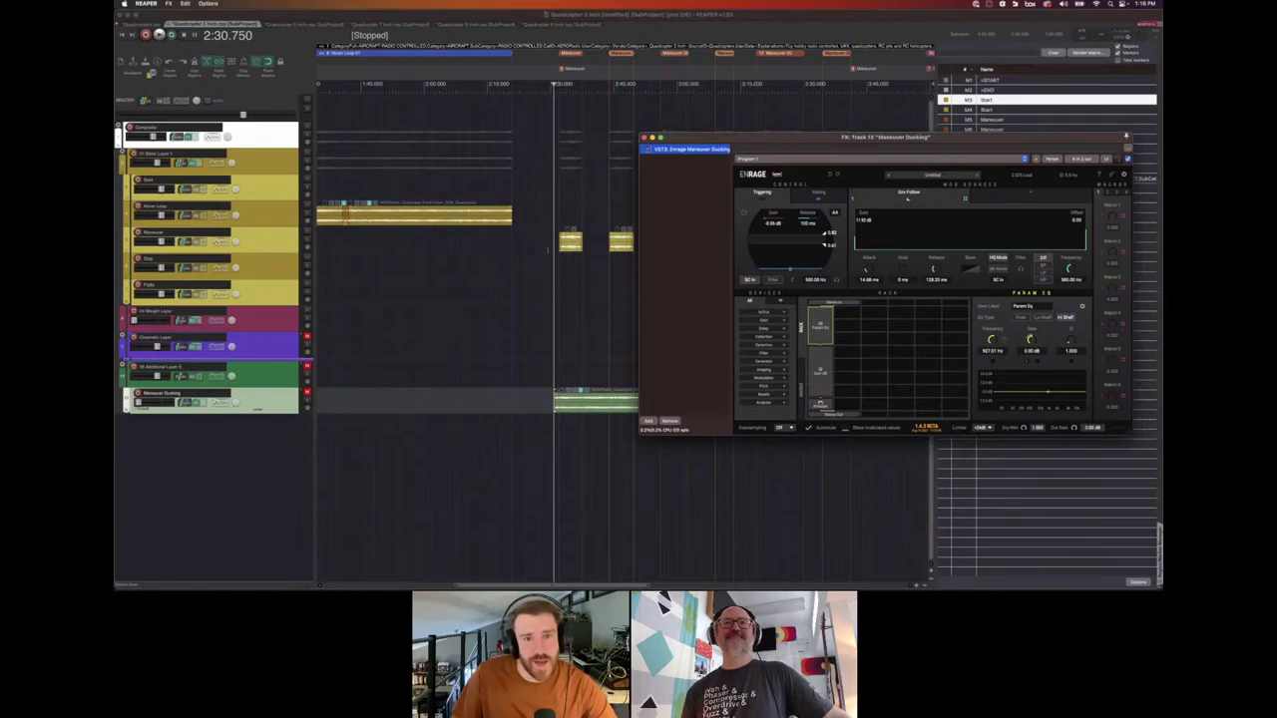
Unmute the Maneuver Ducking track and its Additional Layer folder, and play the full mix briefly from 2:30.750.
left_click(308, 392)
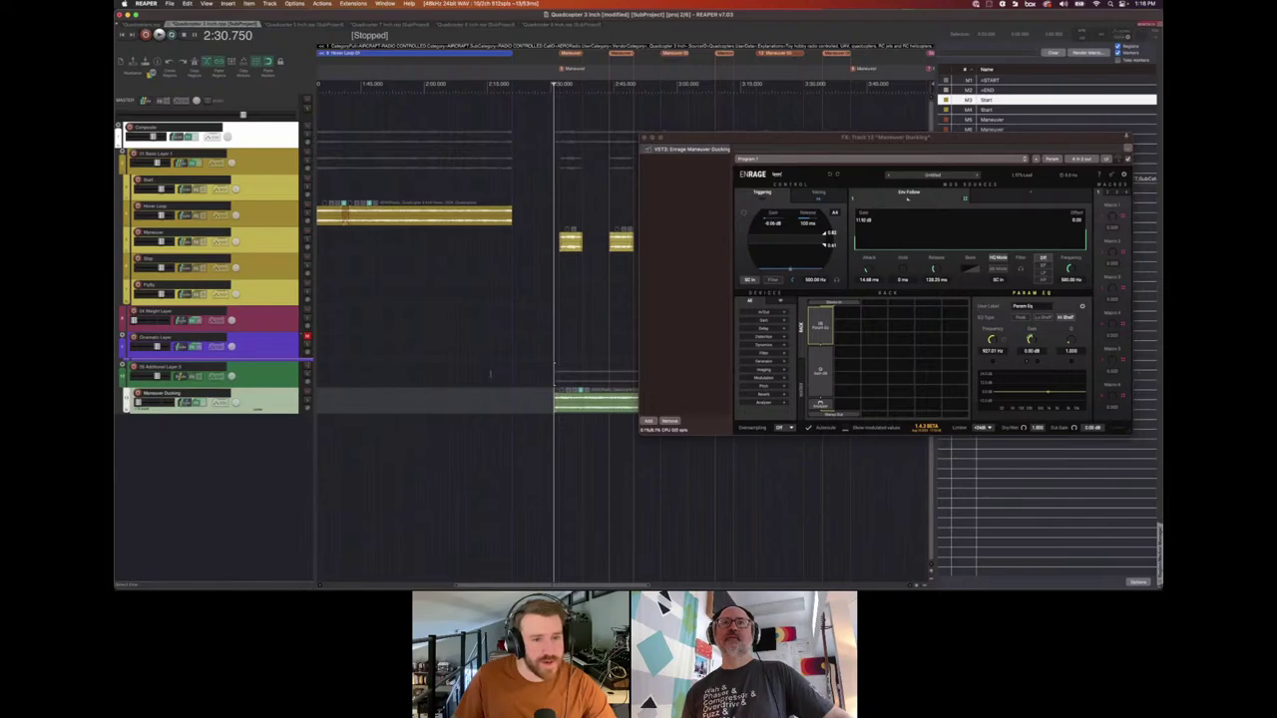
key("space")
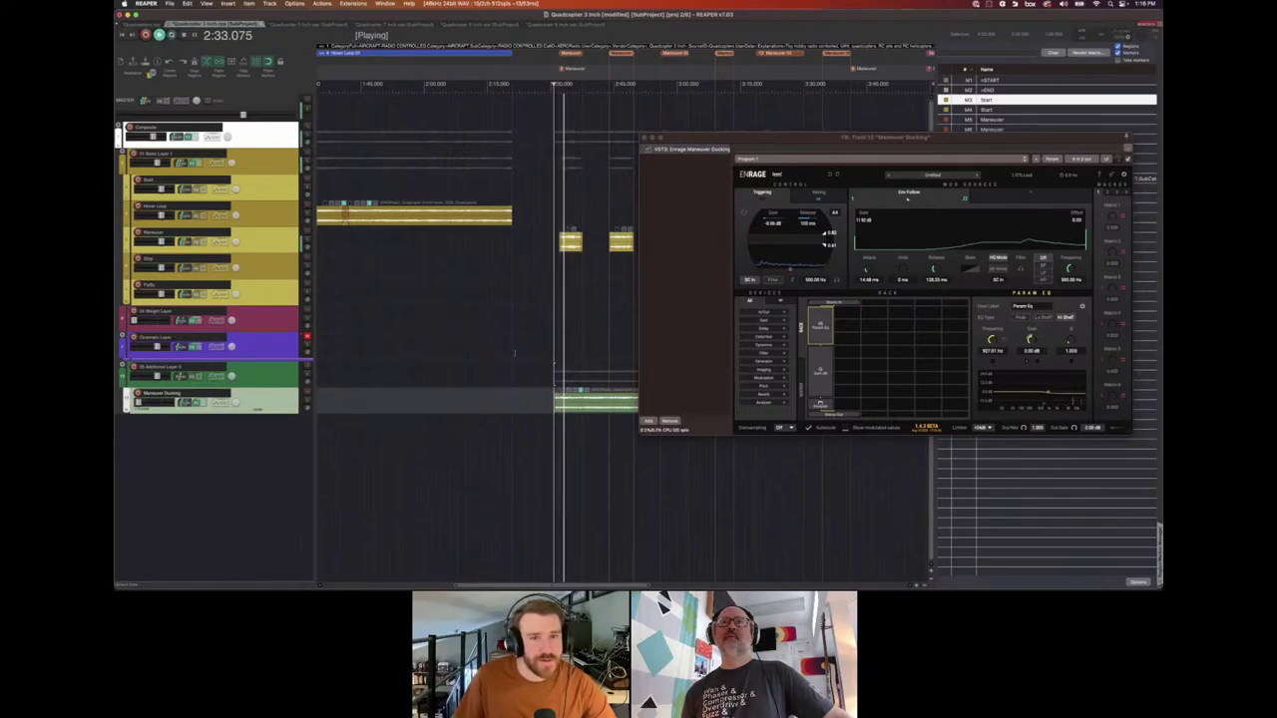
key("space")
Solo the Maneuver Ducking track and audition it from 2:30.750 in two short passes.
left_click(307, 400)
key("space")
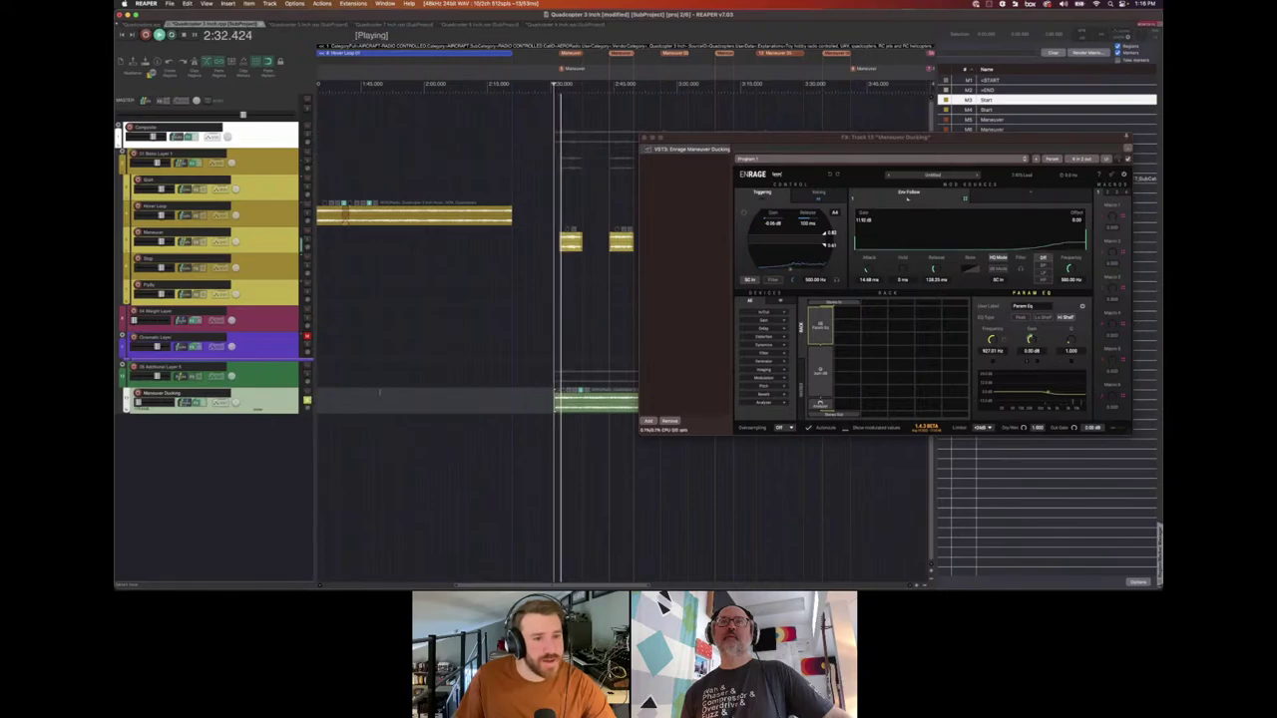
key("space")
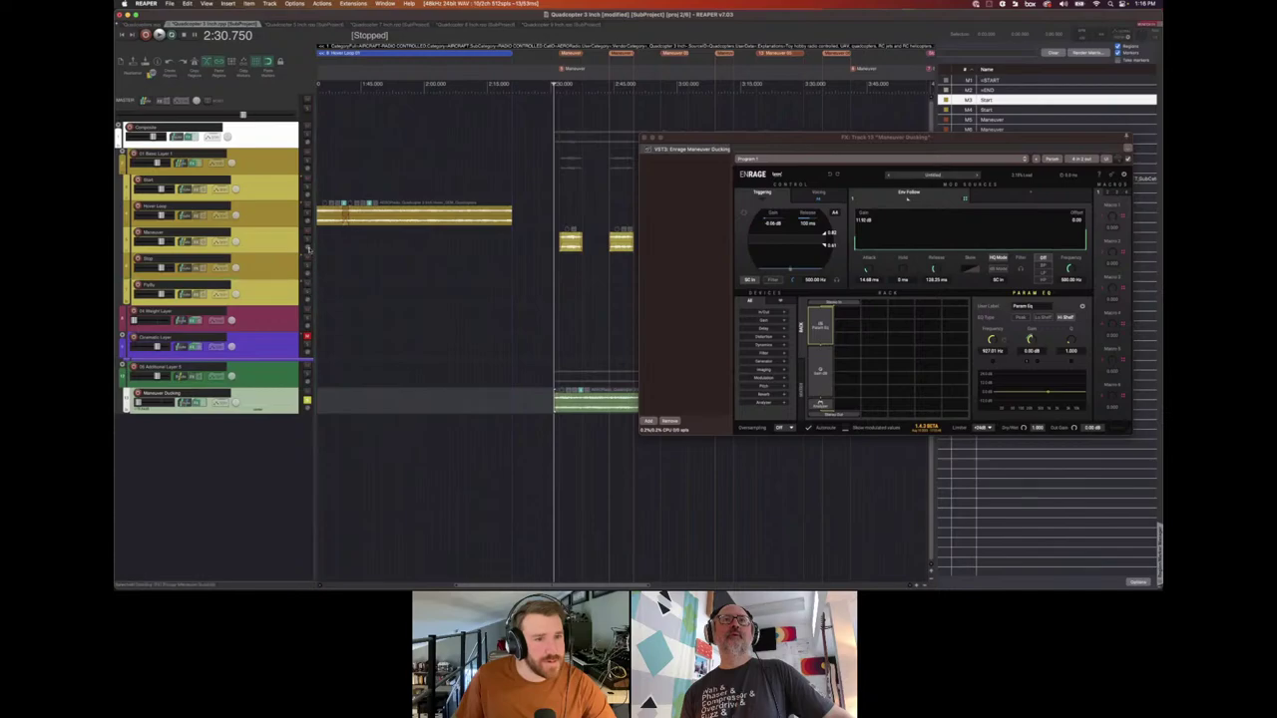
key("space")
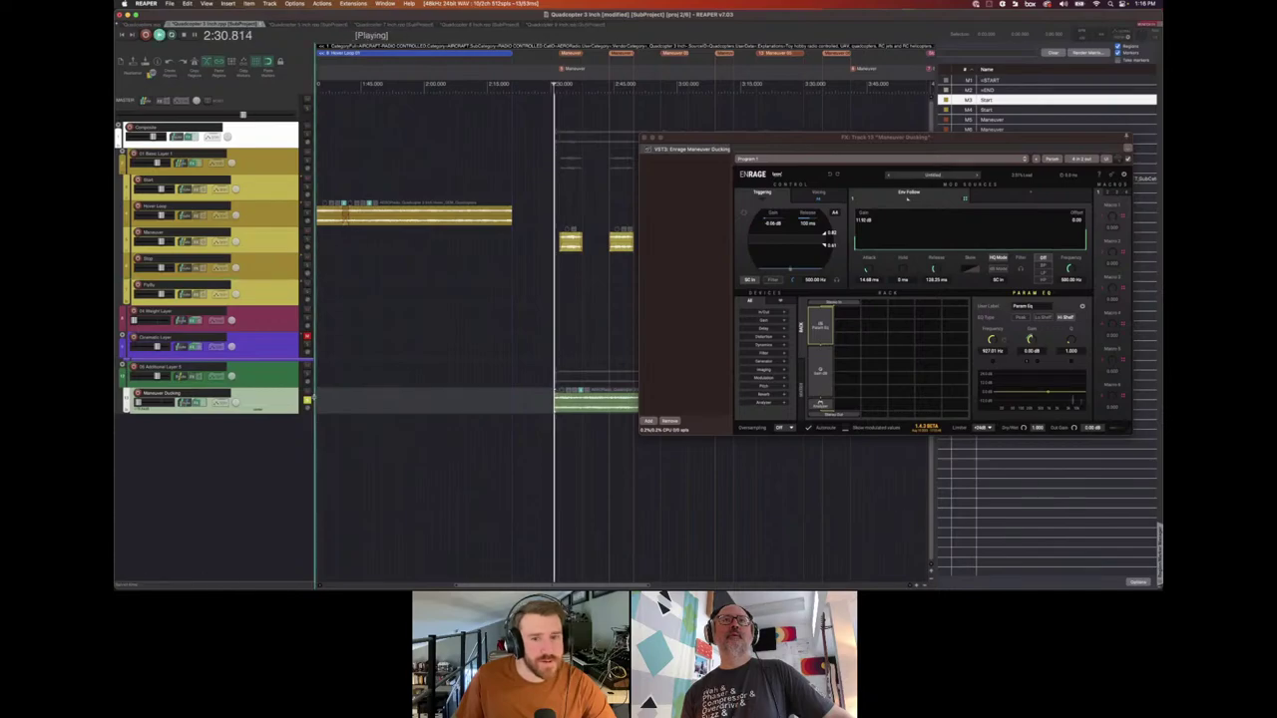
key("space")
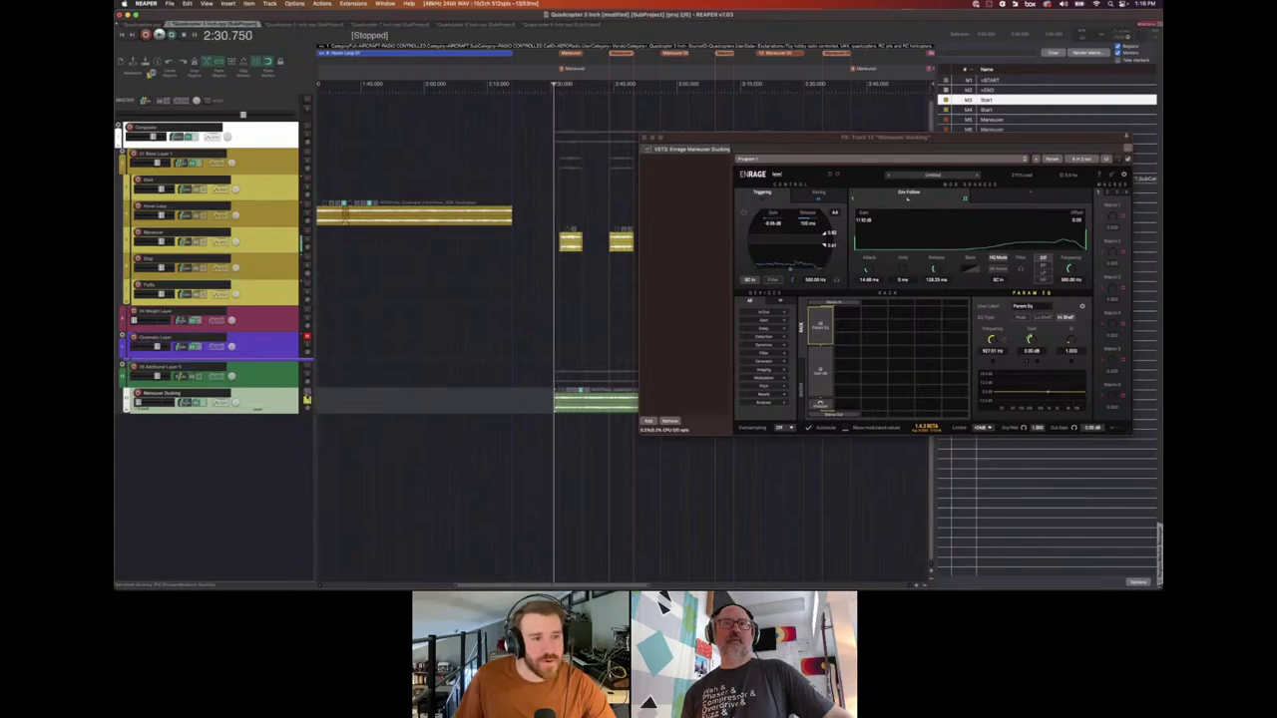
Compare playback from 2:30.750 with the Additional Layer folder soloed, with no solos, and with Maneuver and Maneuver Ducking soloed.
key("space")
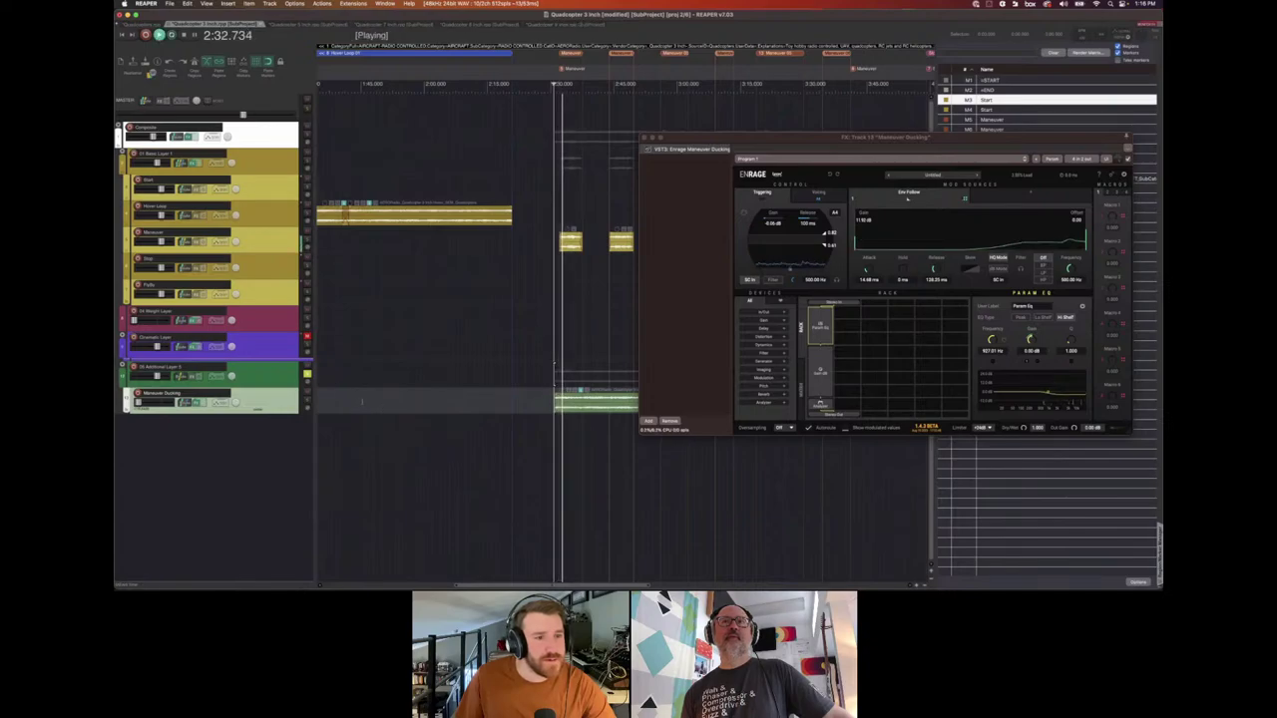
key("space")
key("space")
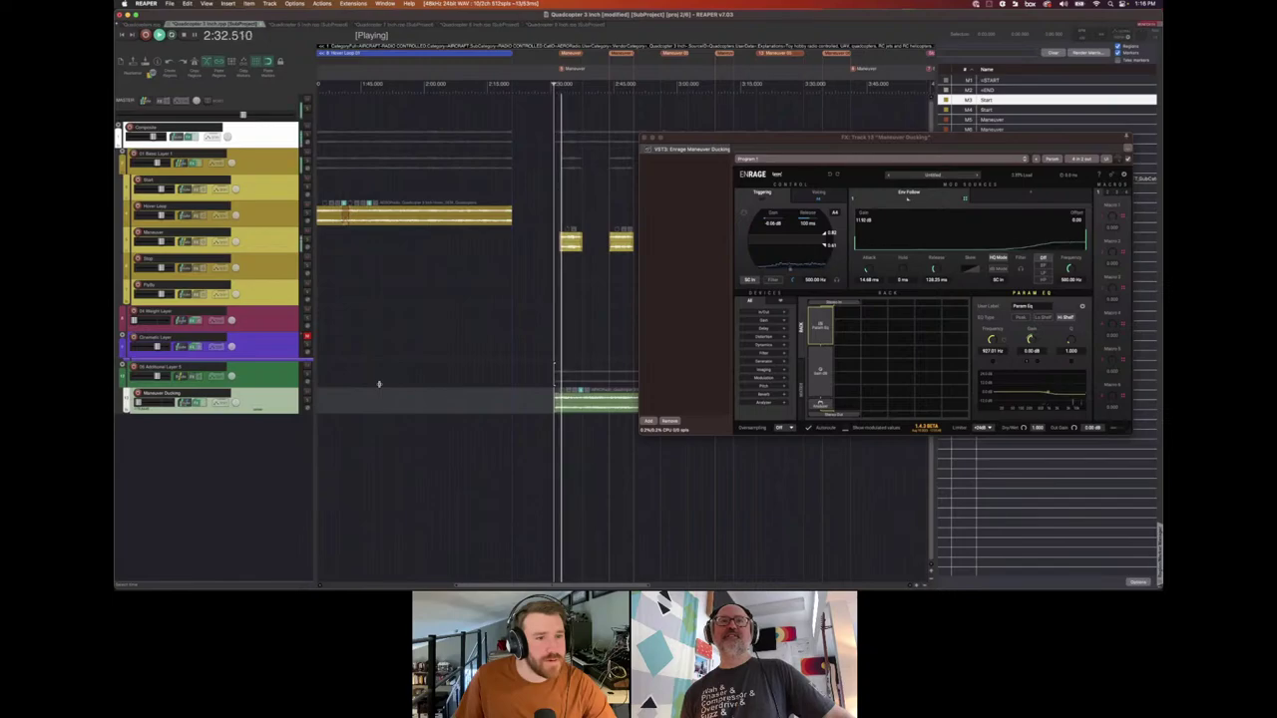
key("space")
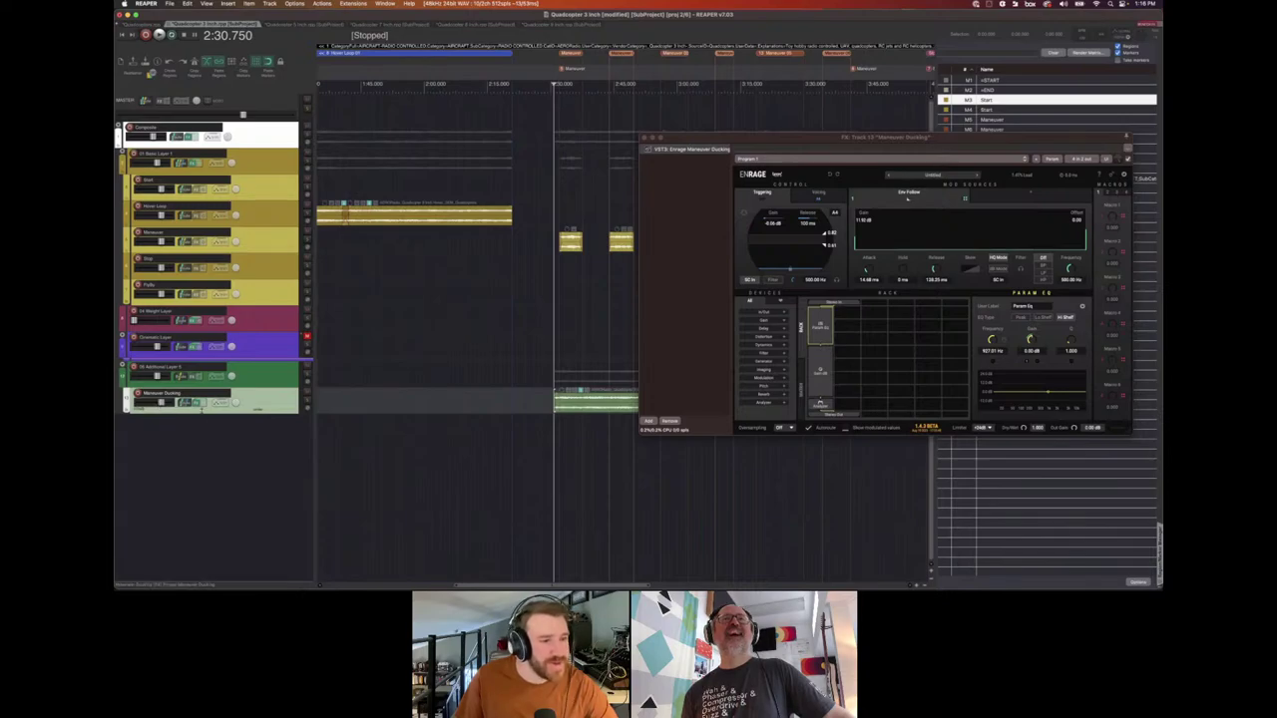
key("space")
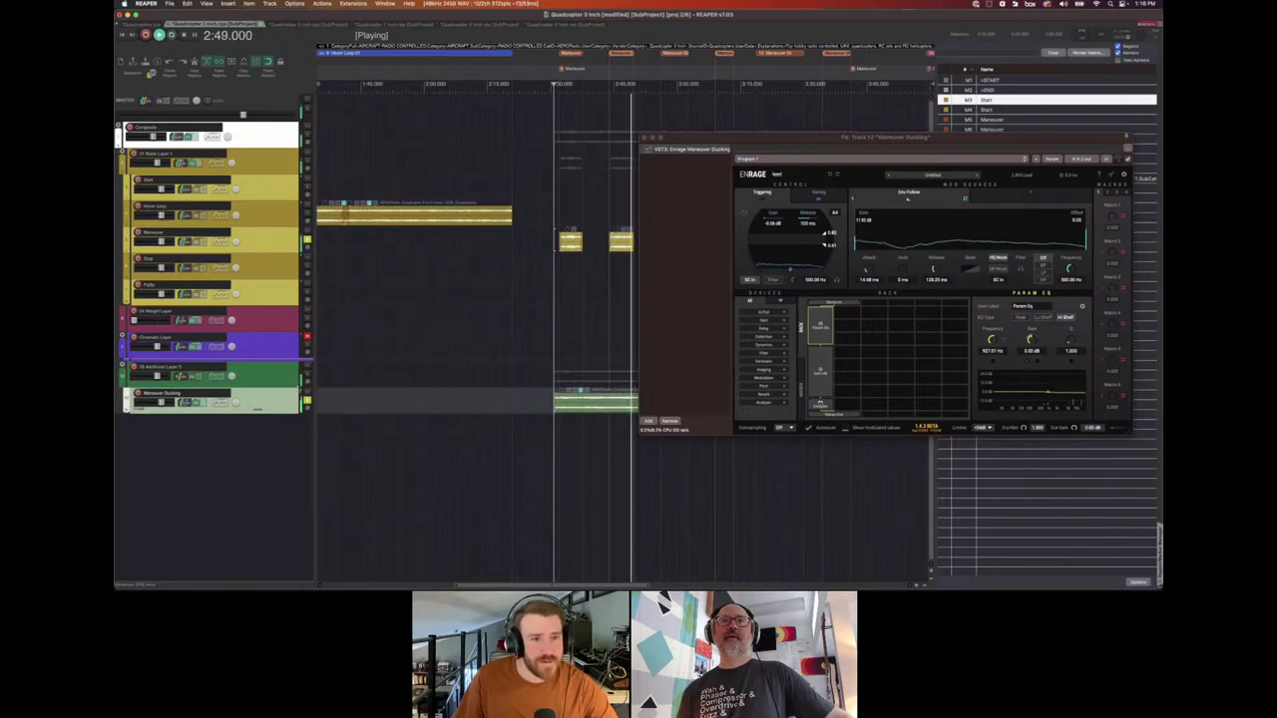
key("space")
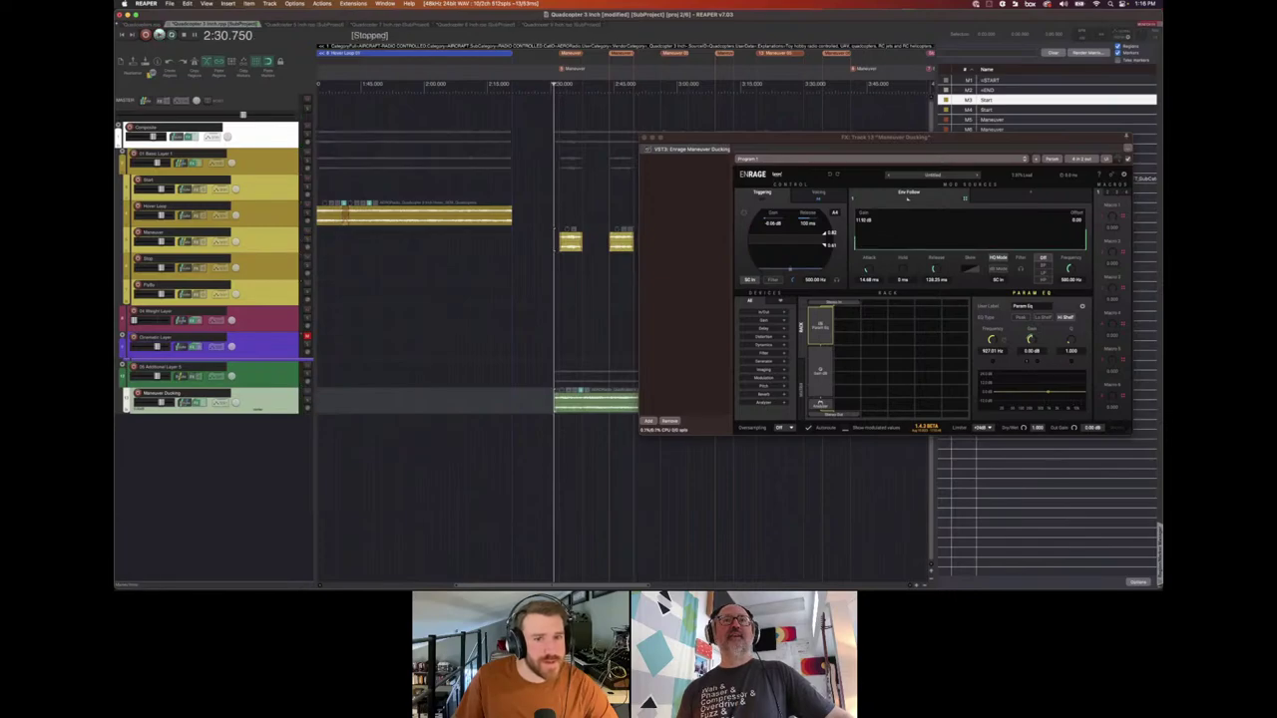
Move the Enrage window clear of the Maneuver items and place the edit cursor at the start of the second one at 2:43.874.
scroll(630, 248, "down", 2)
left_click_drag(677, 140, 158, 120)
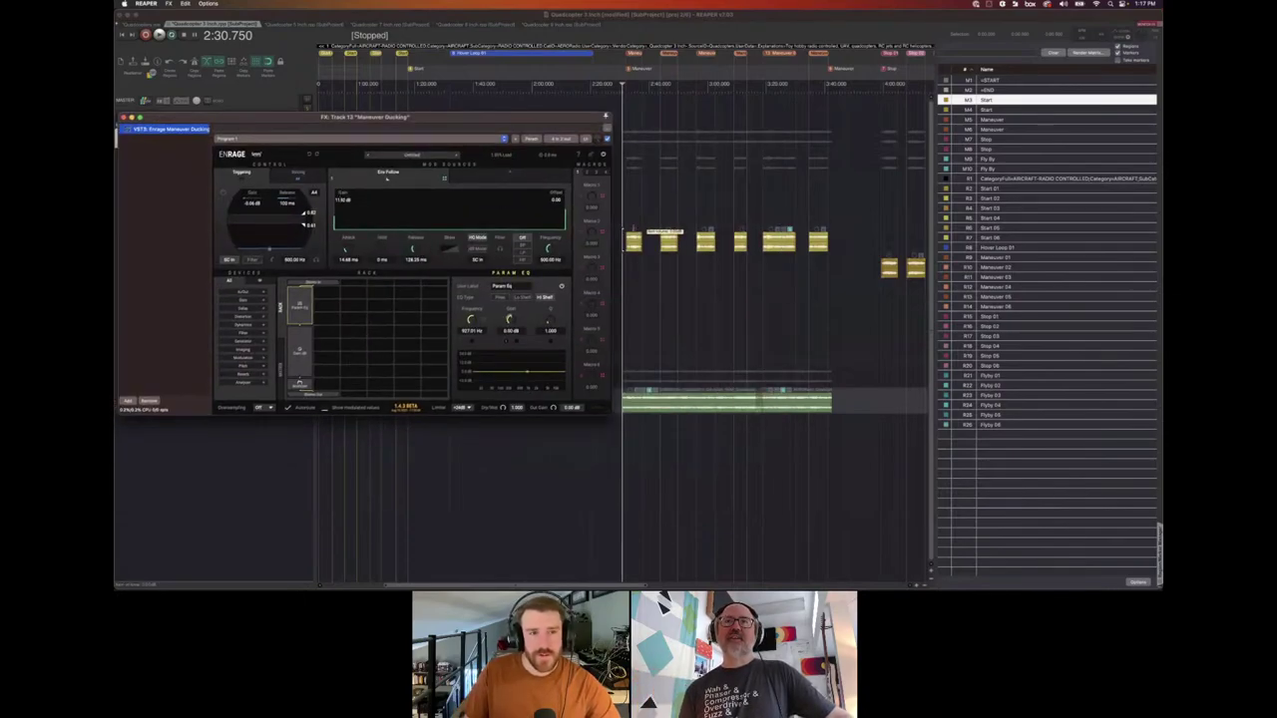
left_click_drag(506, 120, 572, 97)
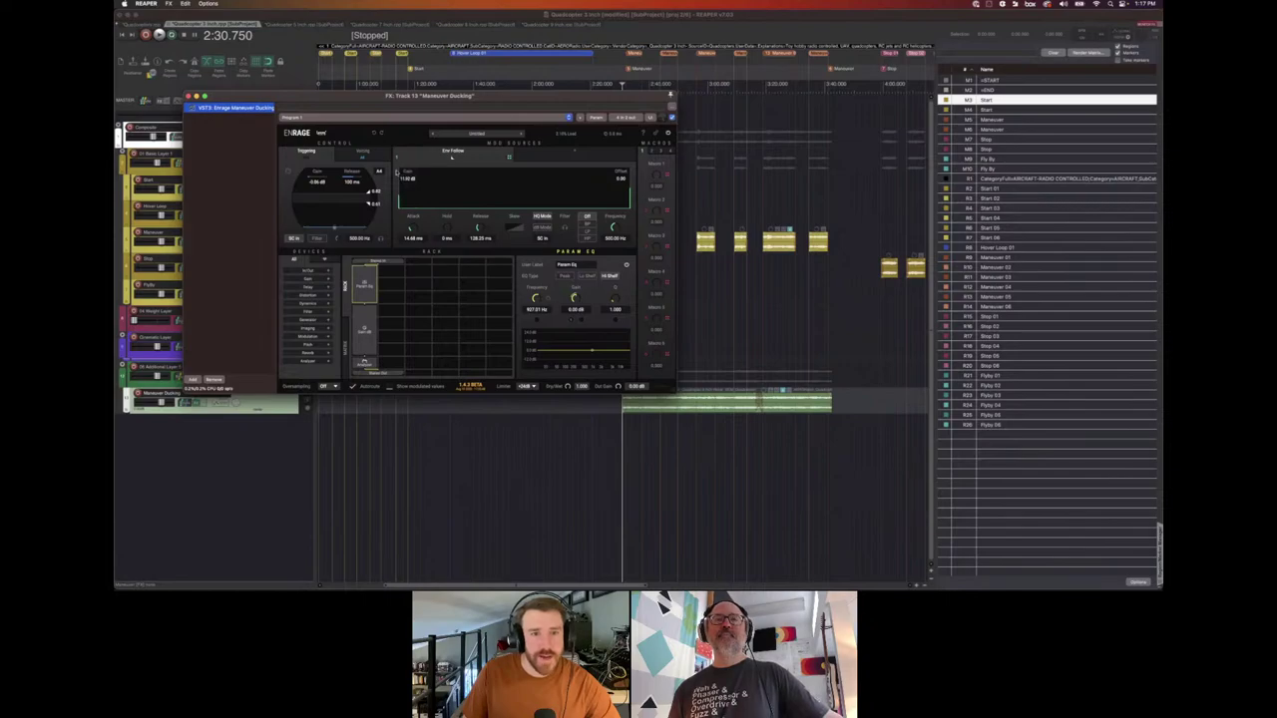
left_click_drag(321, 99, 711, 285)
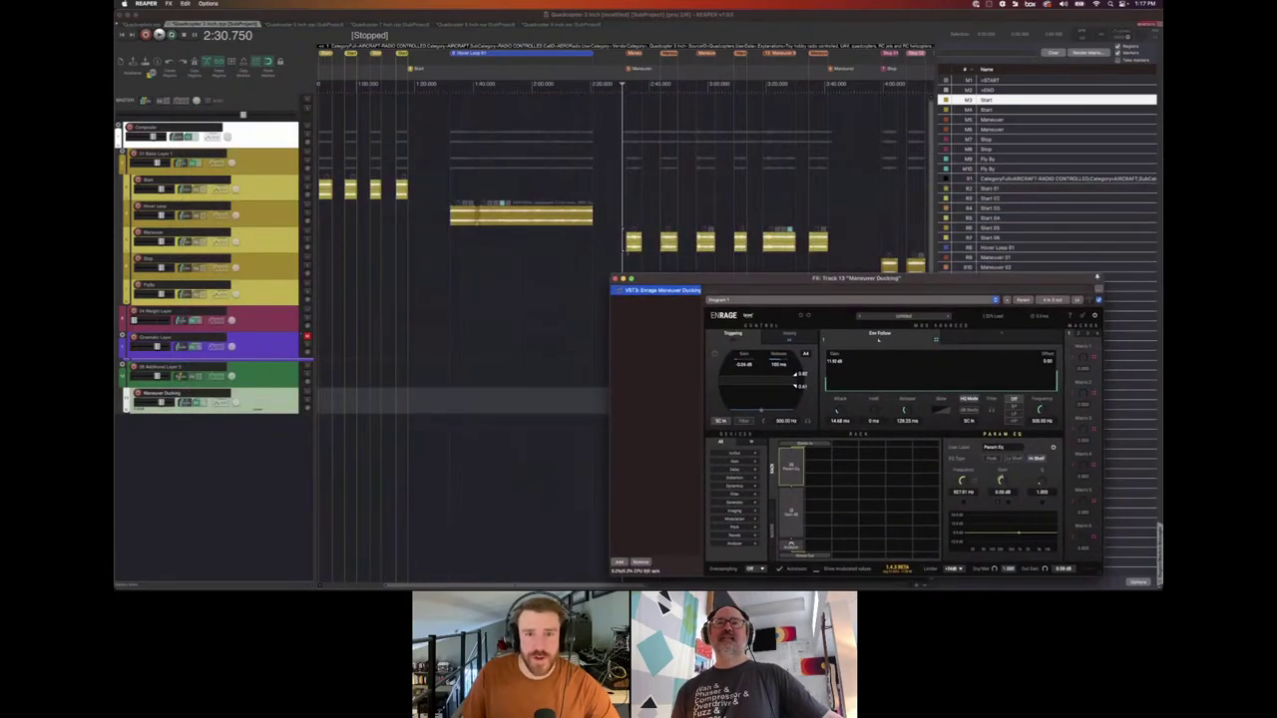
left_click(656, 242)
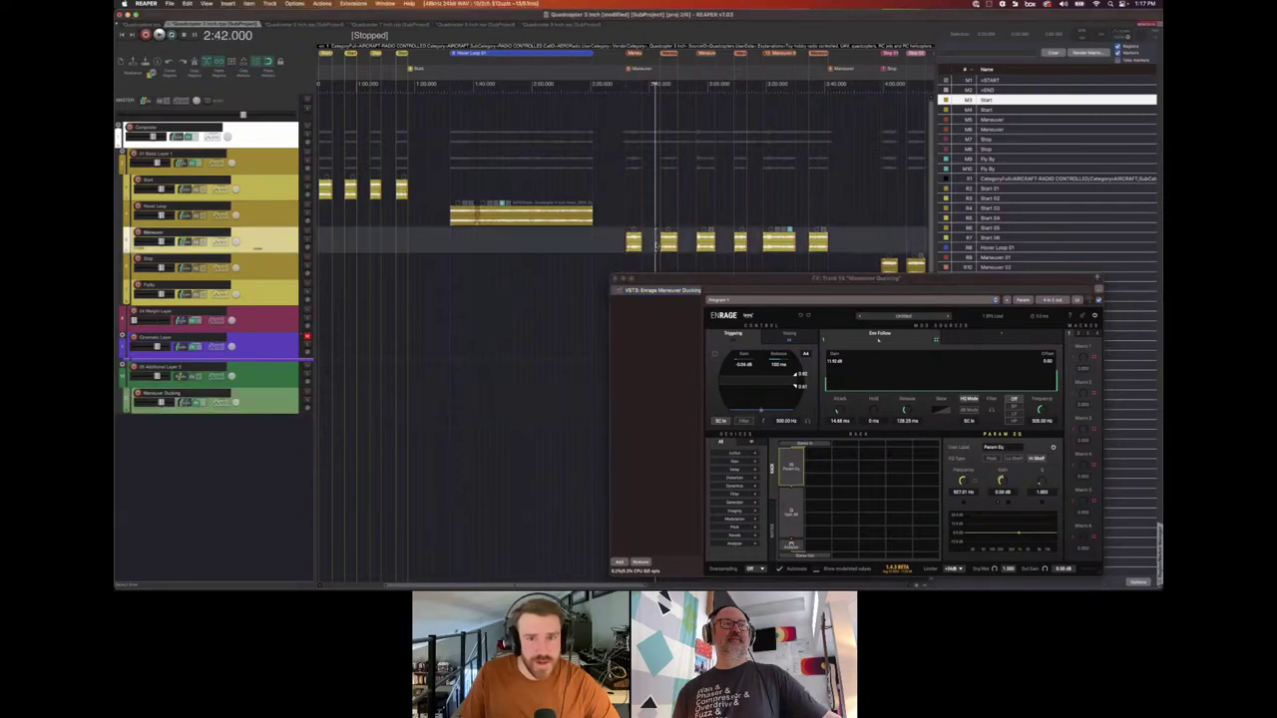
key("Tab")
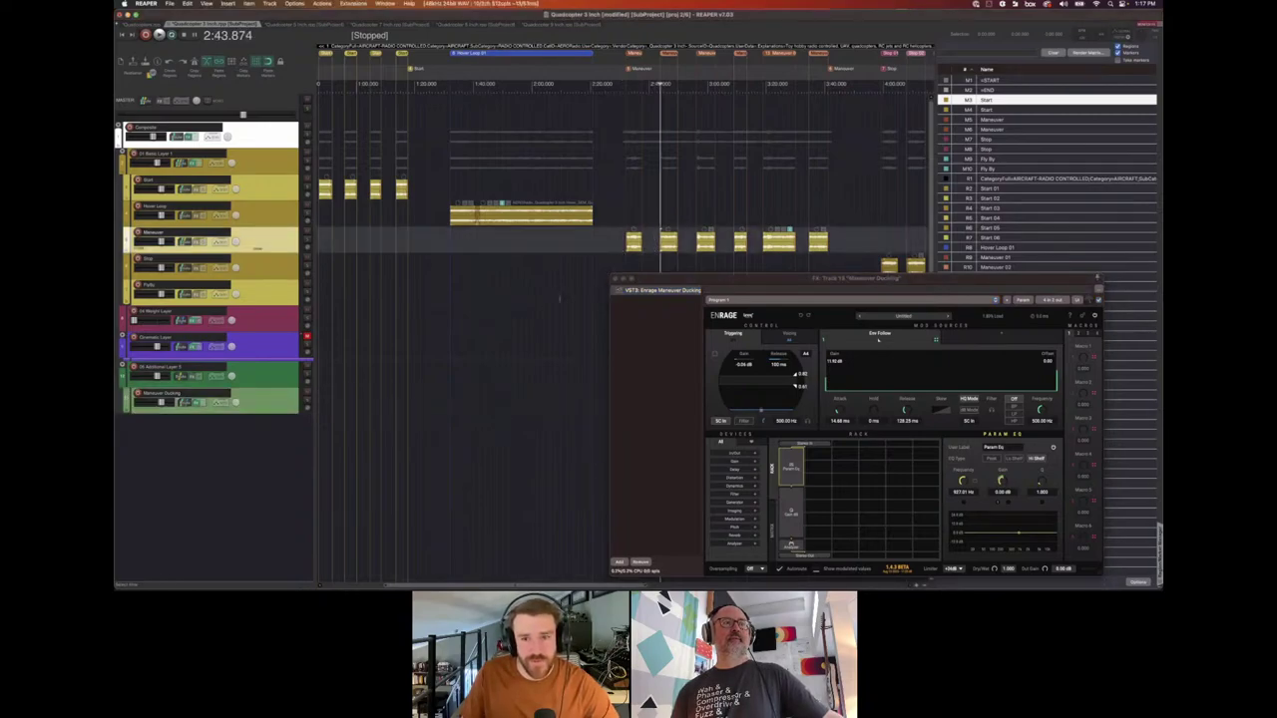
Close the Enrage effect window and mute the Additional Layer folder together with its Maneuver Ducking track.
left_click_drag(714, 284, 450, 180)
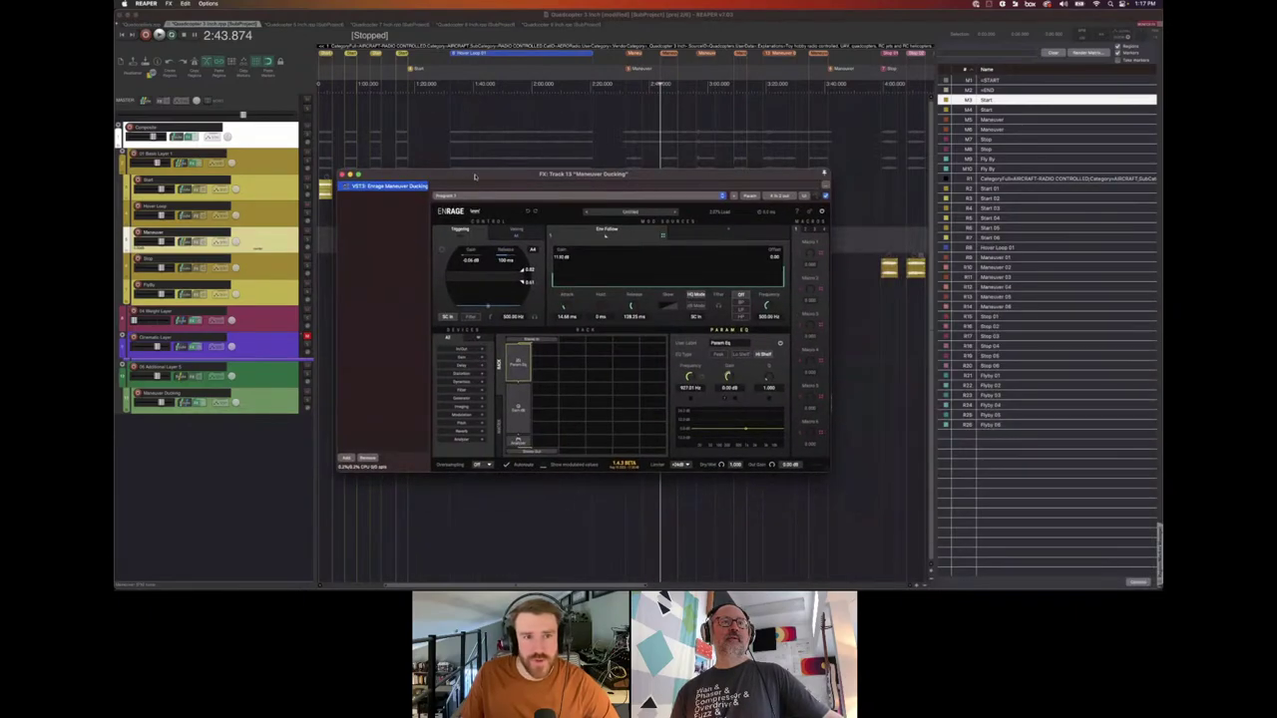
left_click_drag(369, 178, 483, 194)
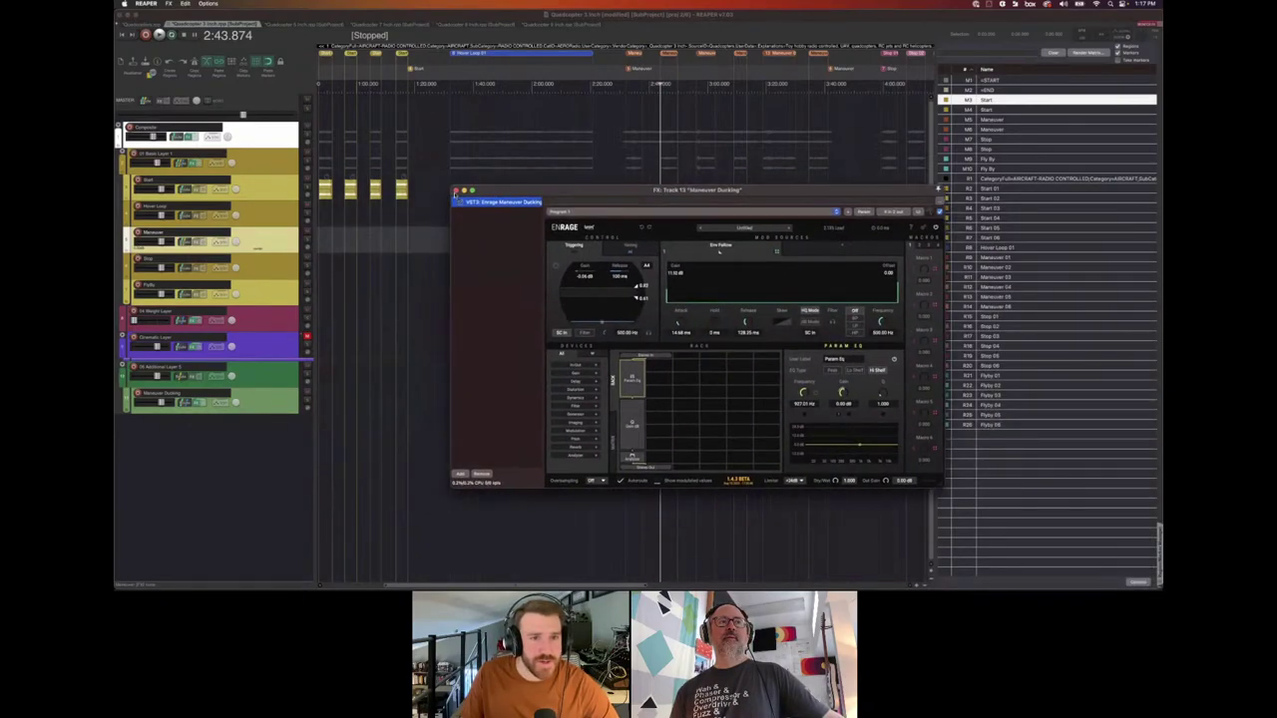
left_click(455, 191)
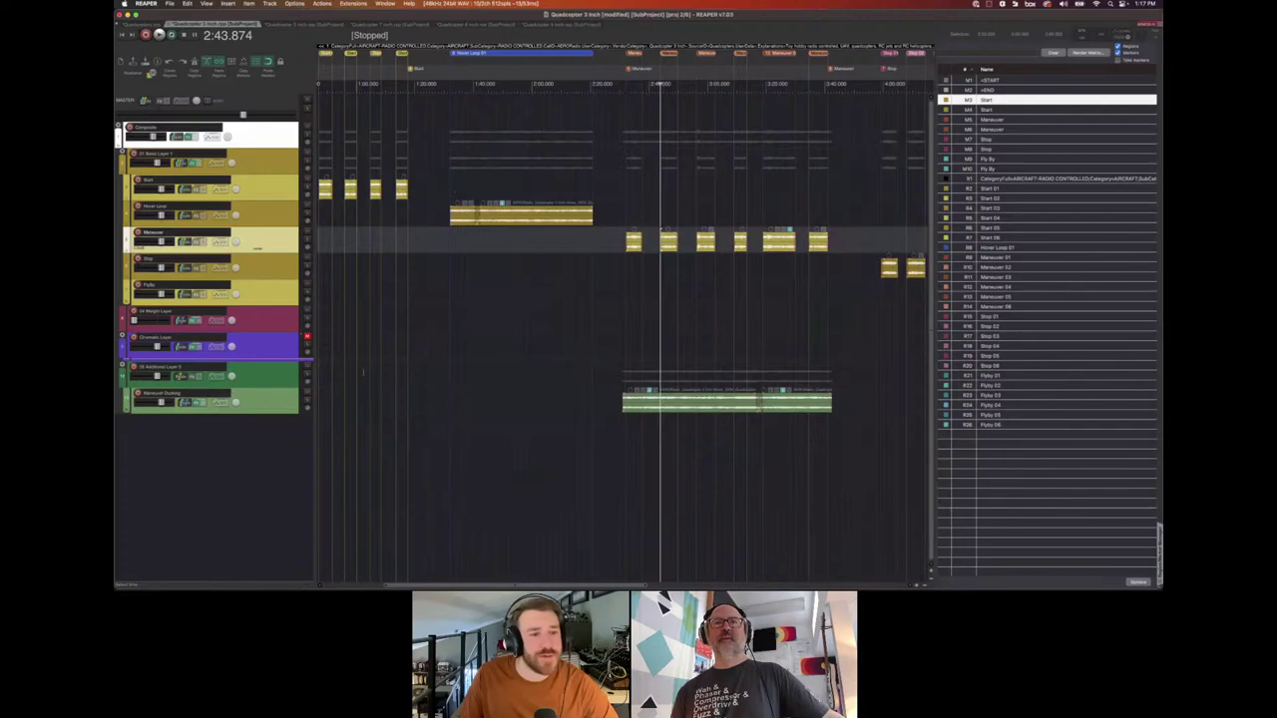
left_click(307, 366)
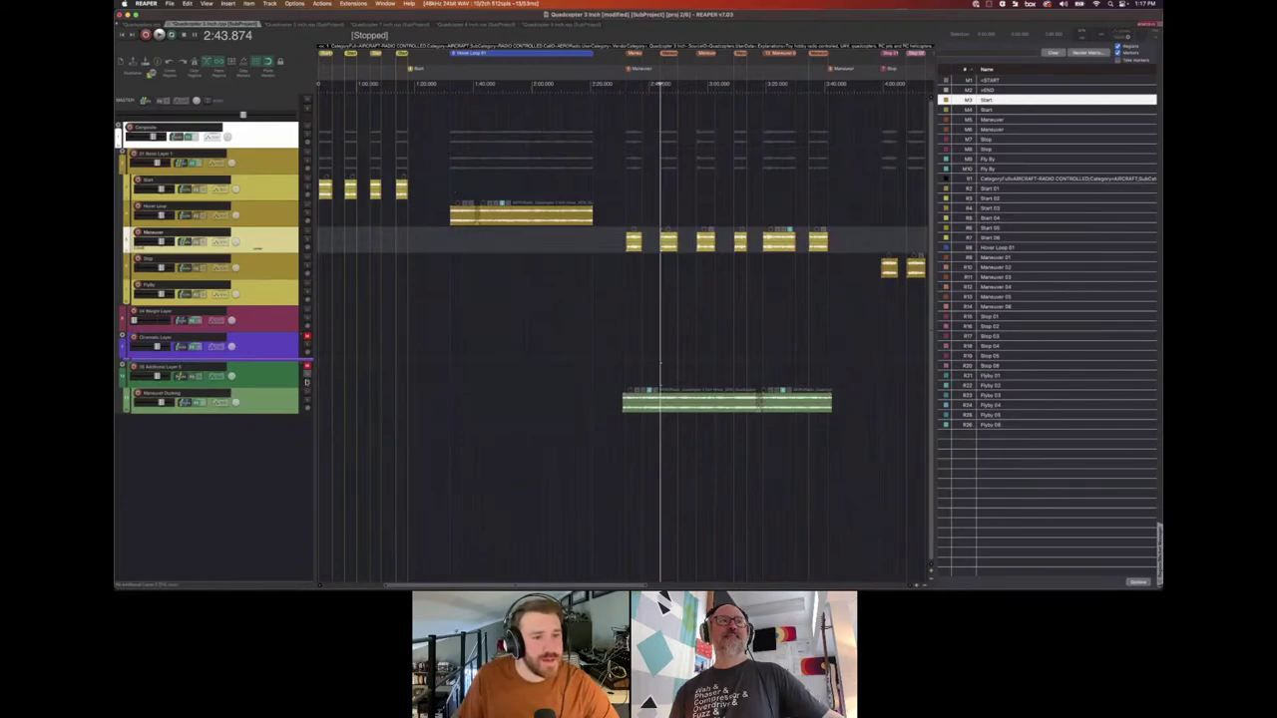
Expand the Cinematic Layer folder and select it, its Distortion track and the effect track below in turn.
left_click(121, 337)
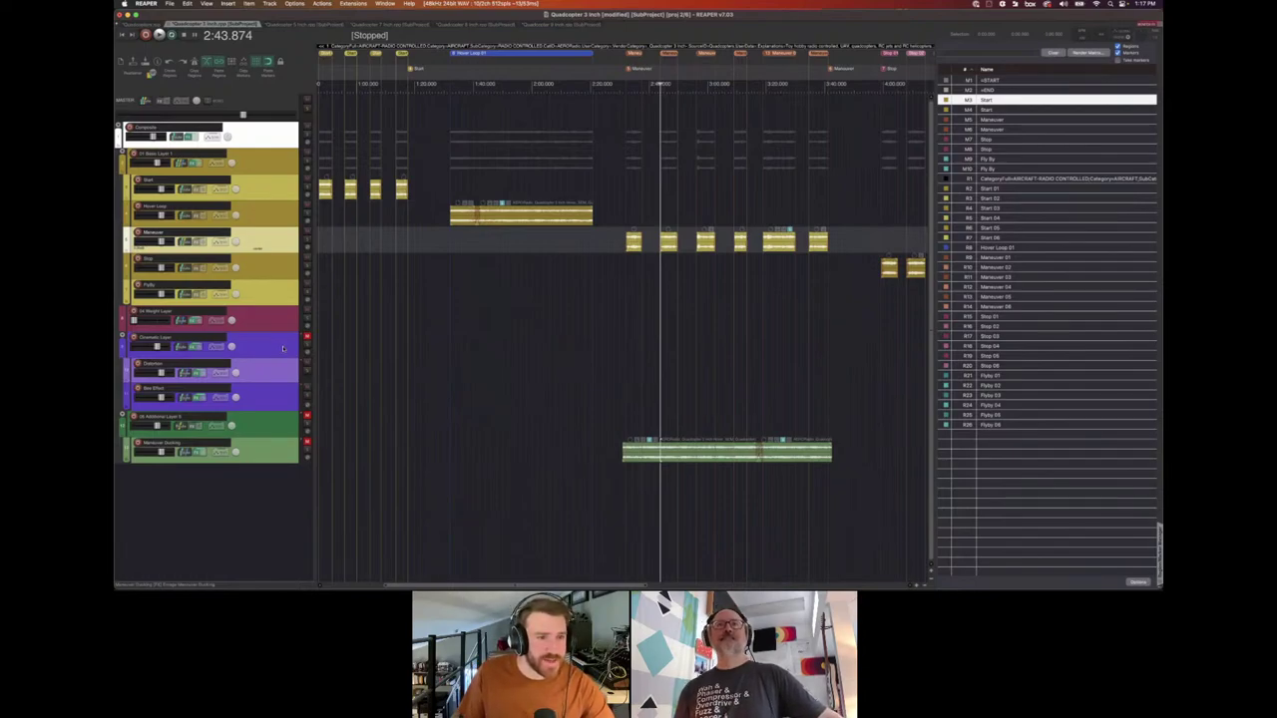
left_click(284, 347)
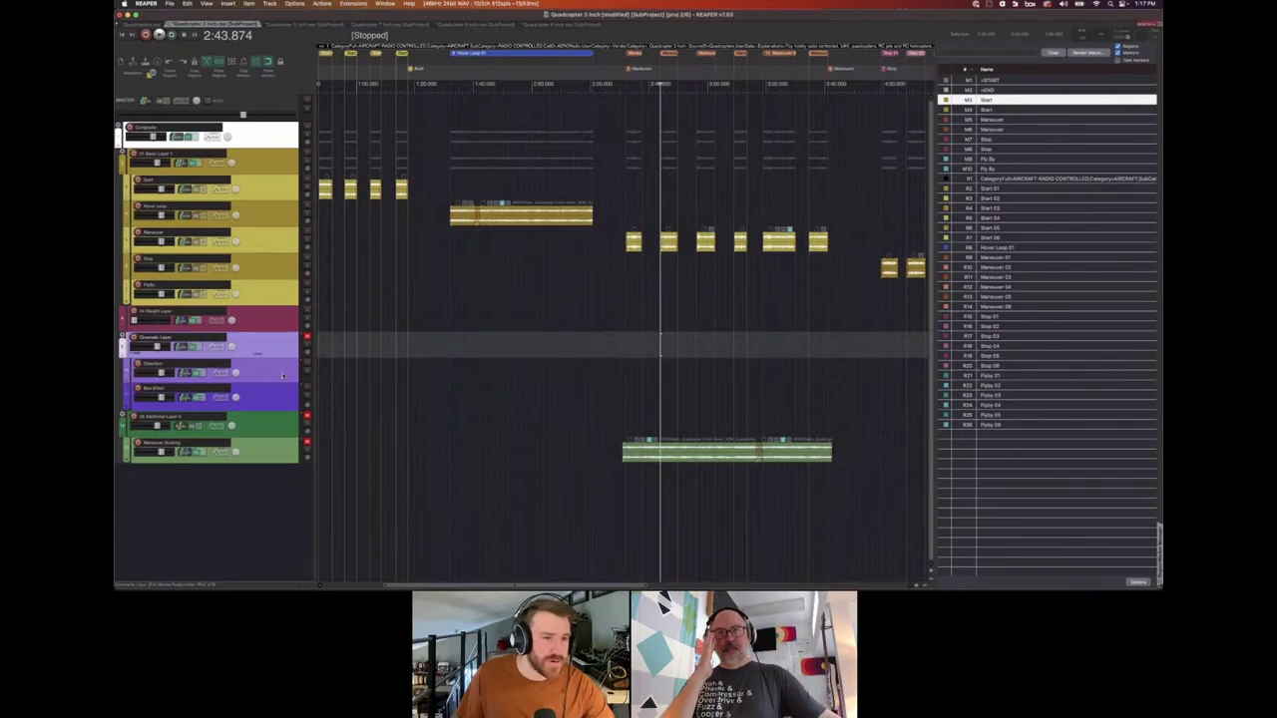
left_click(283, 375)
left_click(284, 396)
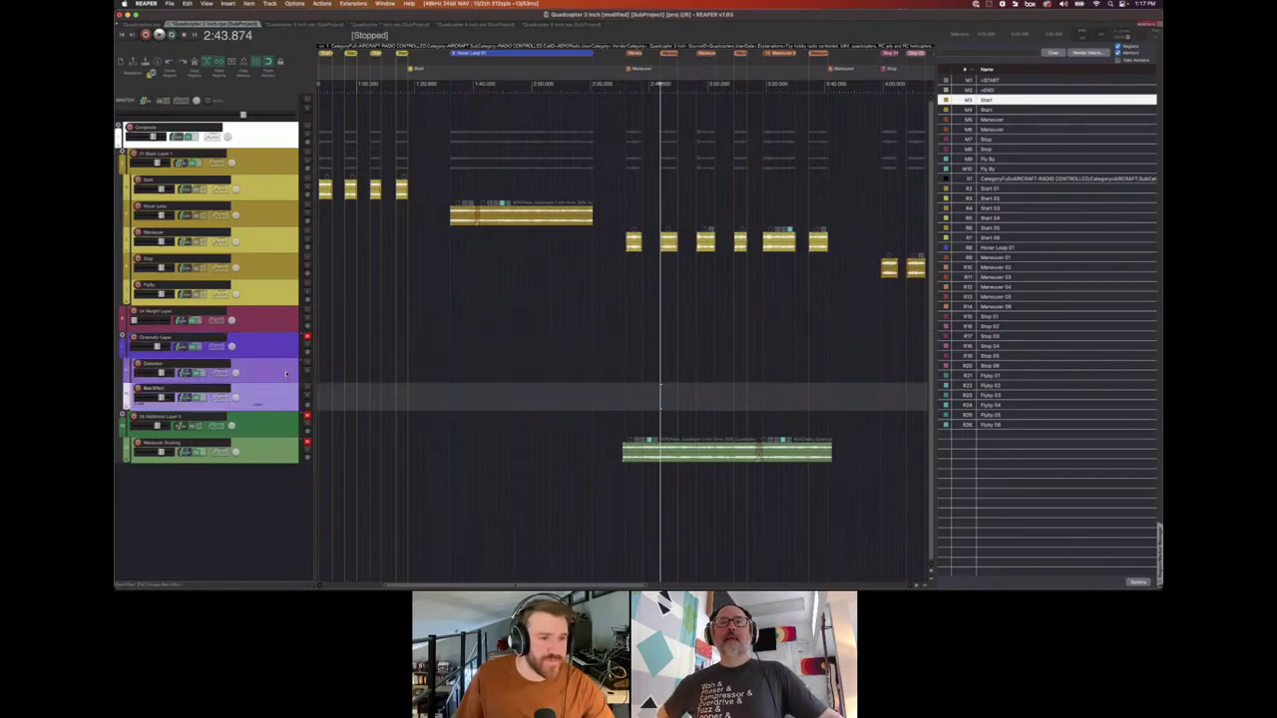
Point out the Distortion and Bee Effect tracks in turn, and view the Distortion track's Enrage effect.
left_click(286, 374)
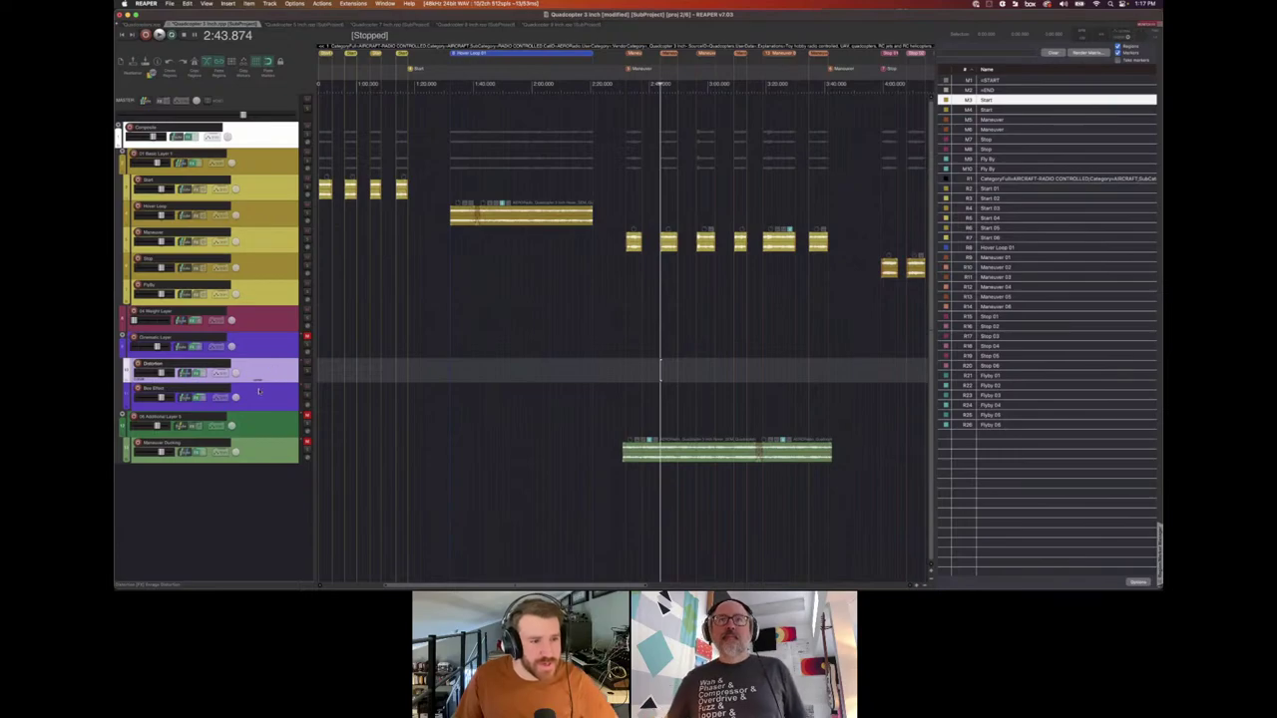
left_click(283, 397)
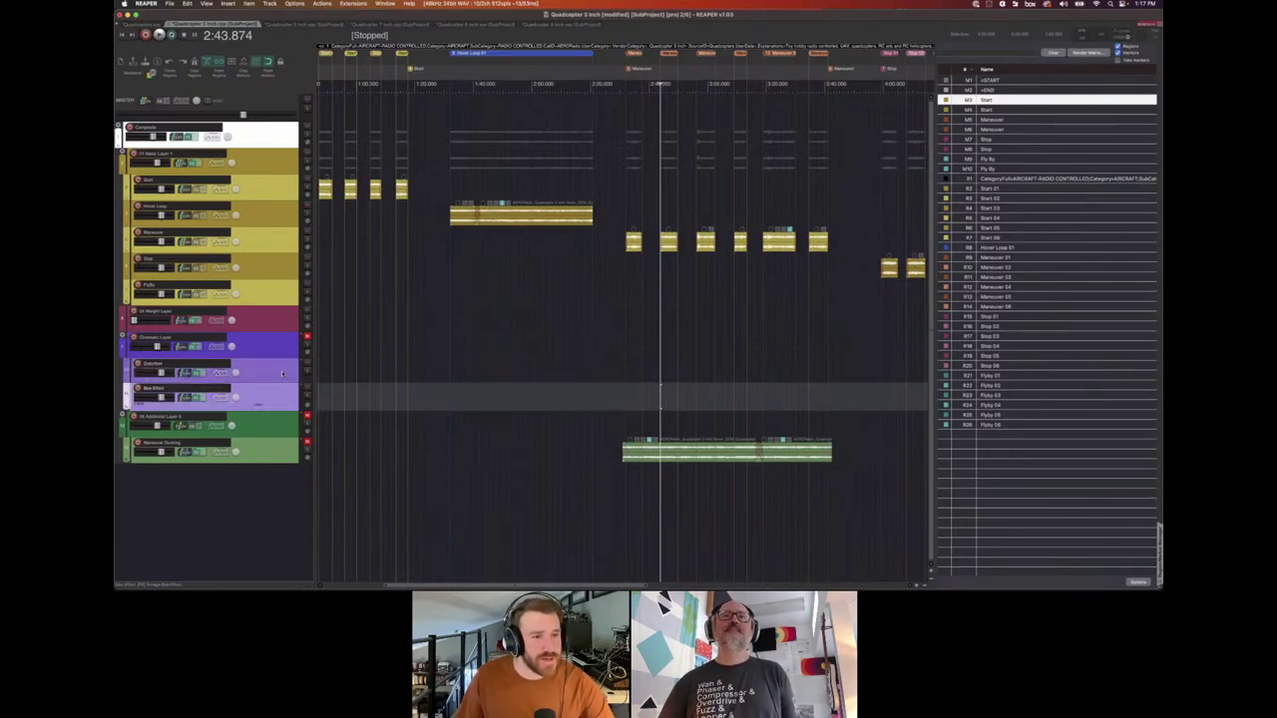
left_click(283, 373)
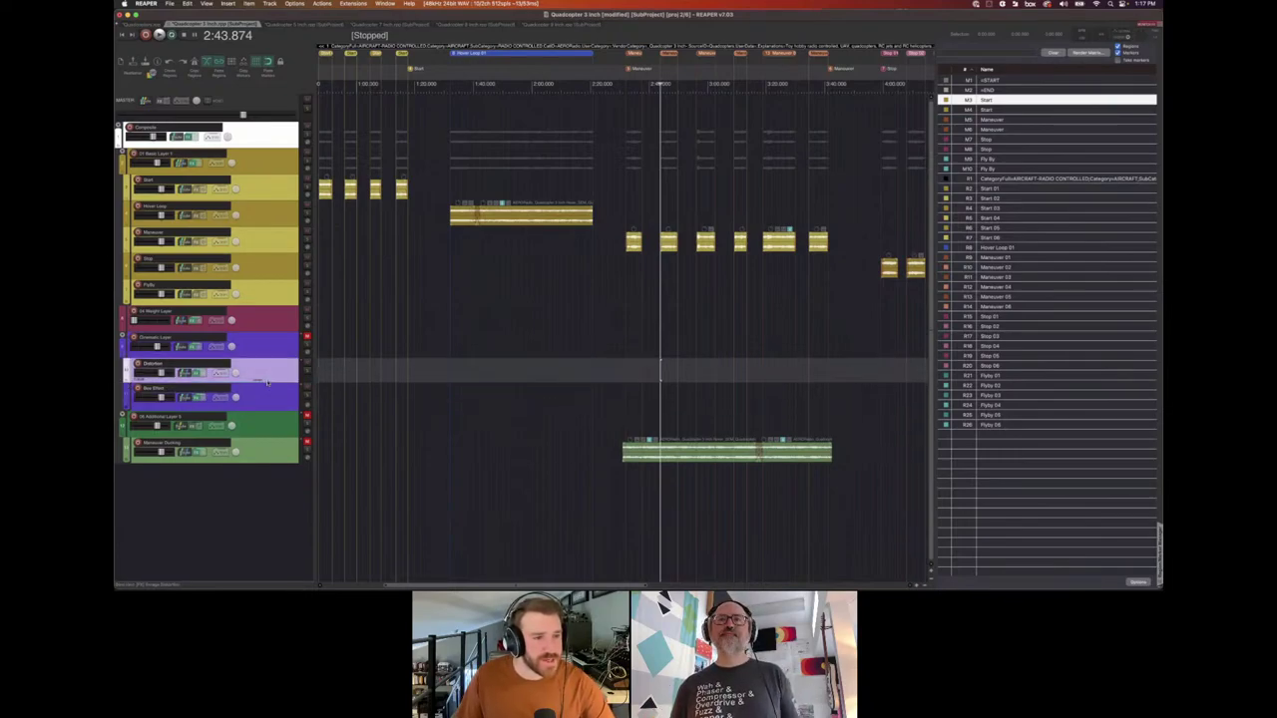
left_click(267, 402)
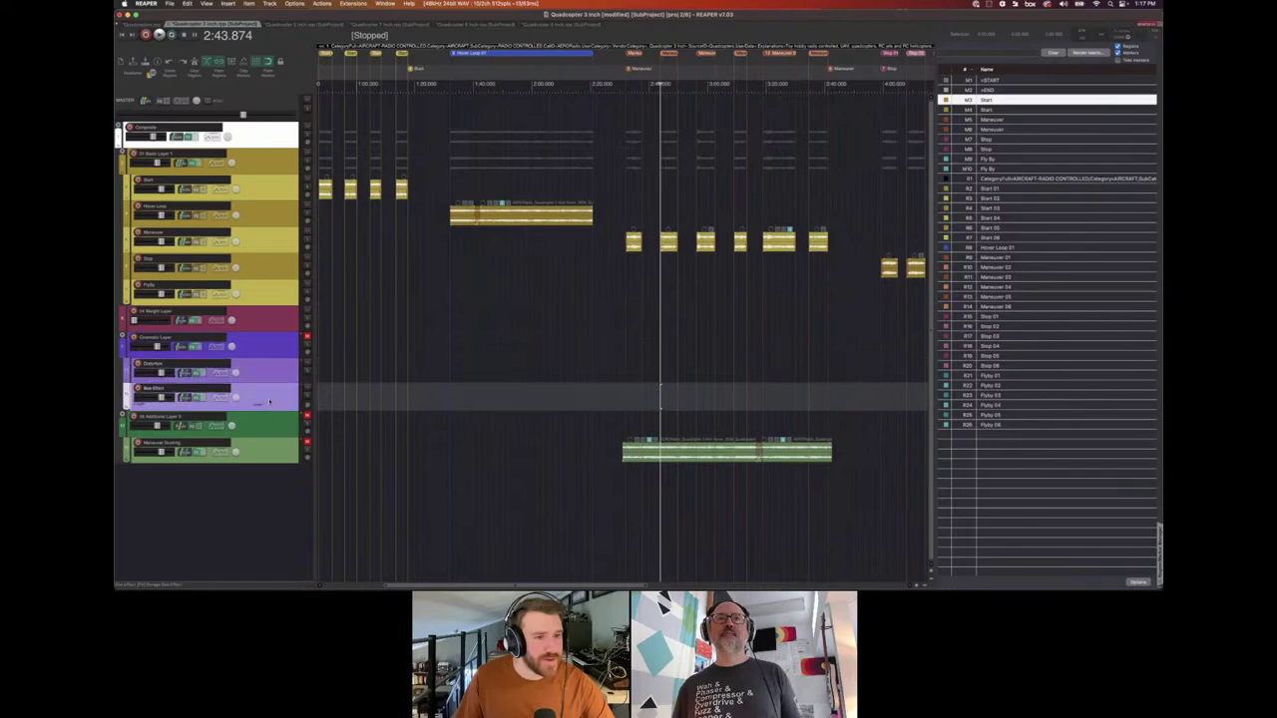
left_click(257, 378)
left_click(196, 373)
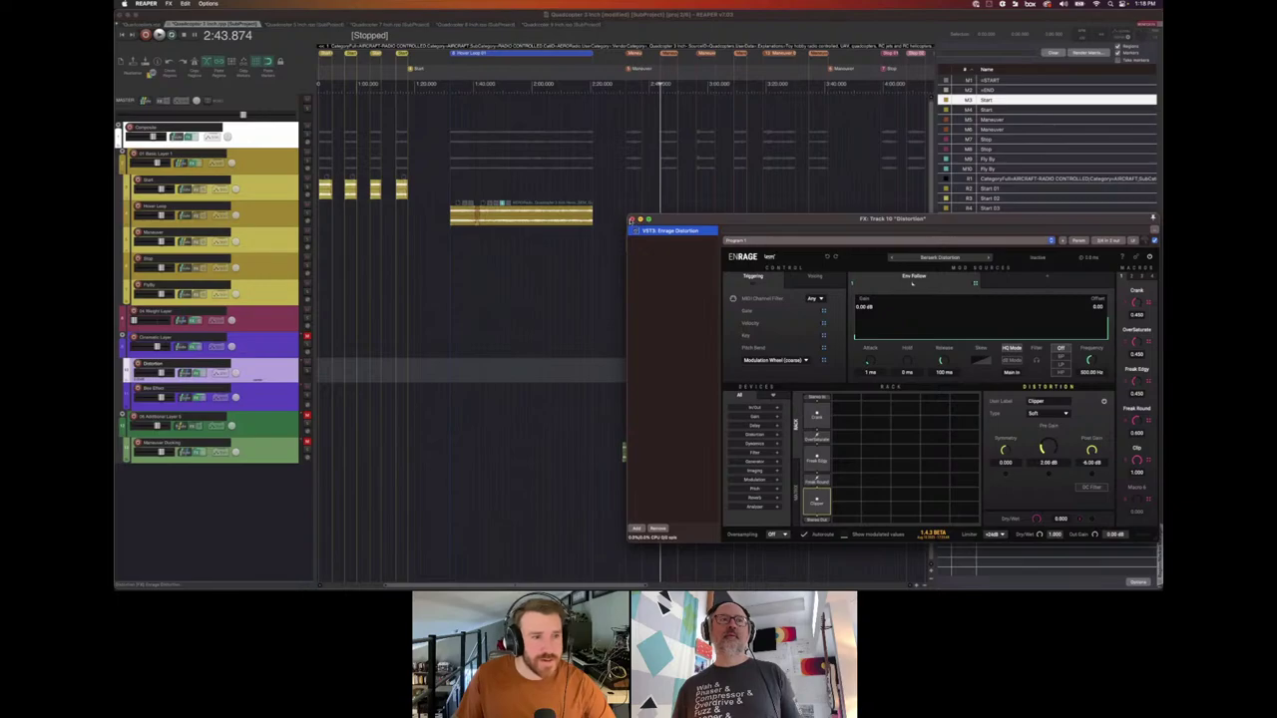
left_click(631, 218)
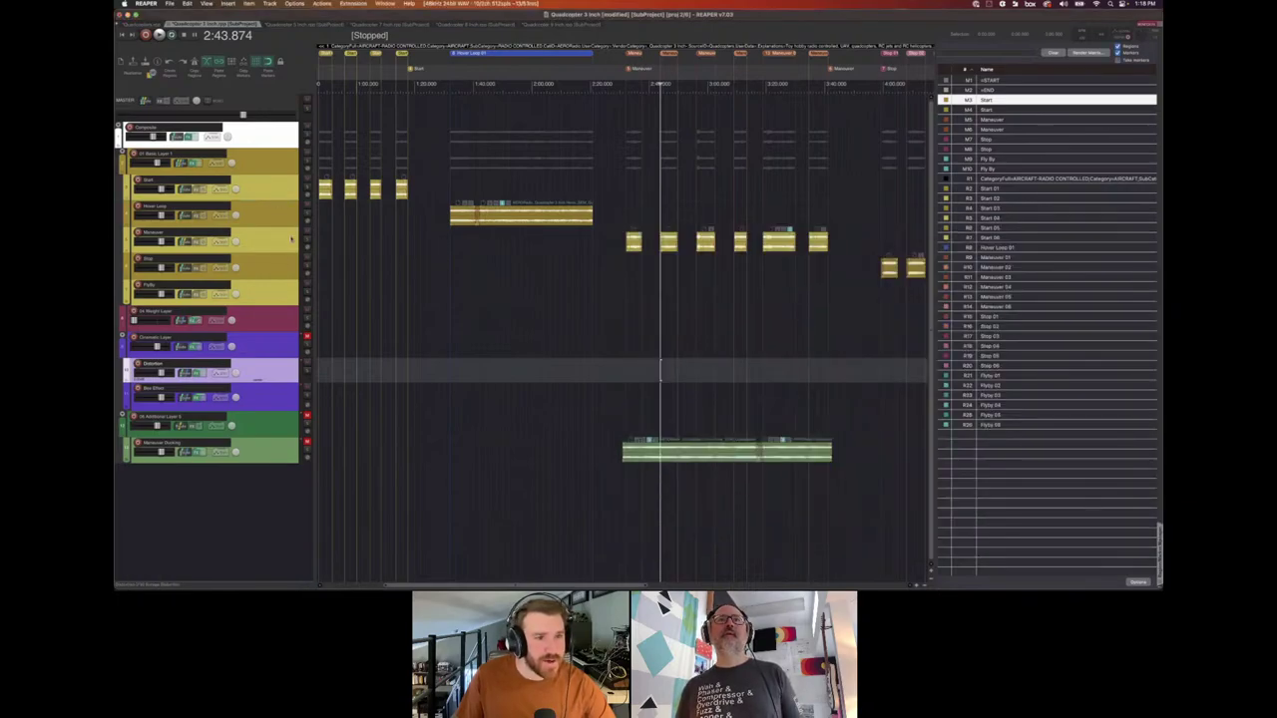
Review the equaliser effect and the routing sends of the 01 Basic Layer 1 folder.
left_click(272, 162)
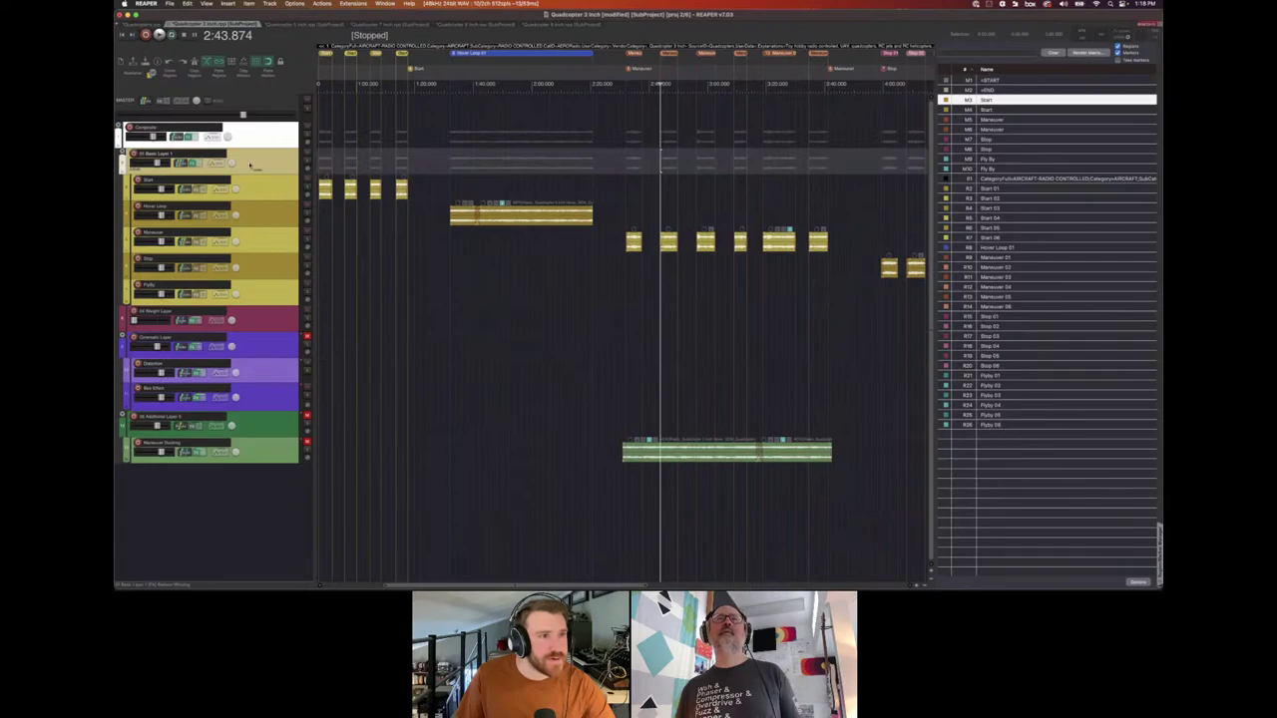
left_click(191, 163)
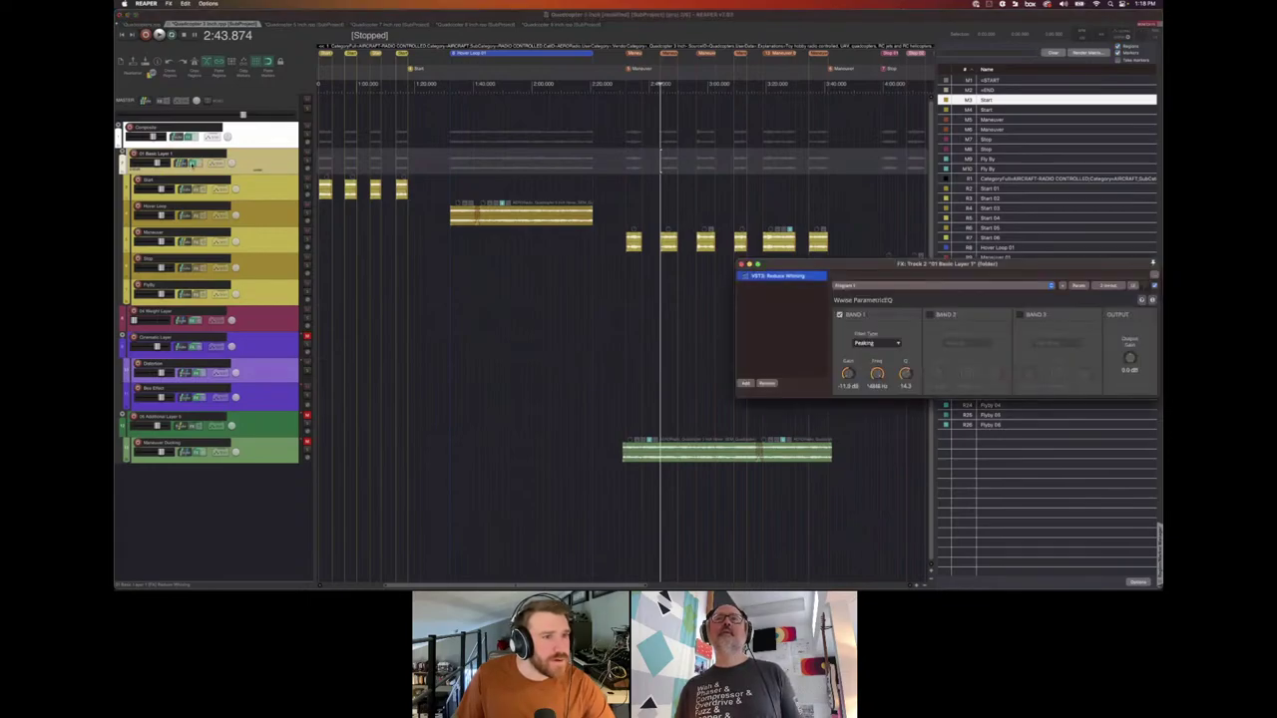
left_click(192, 164)
left_click(181, 164)
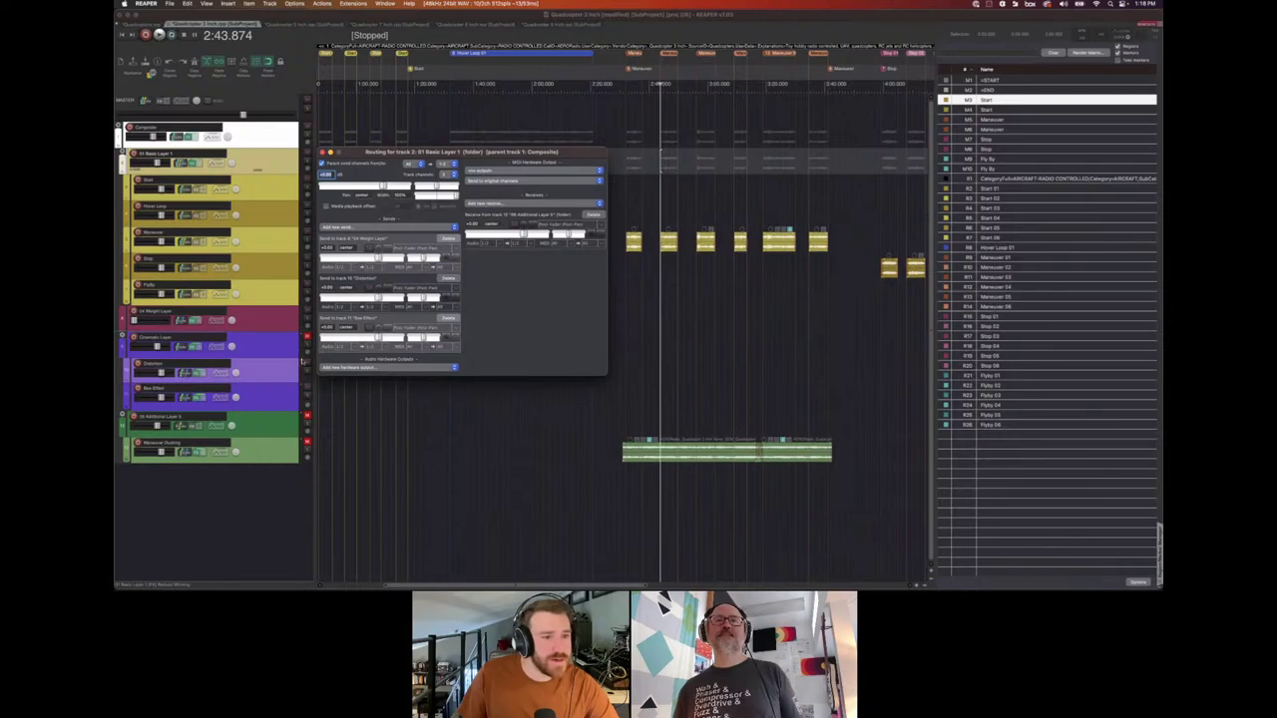
Unmute the Cinematic Layer folder, mute its Bee Effect track and play the Maneuver items from 2:30.750.
left_click(306, 340)
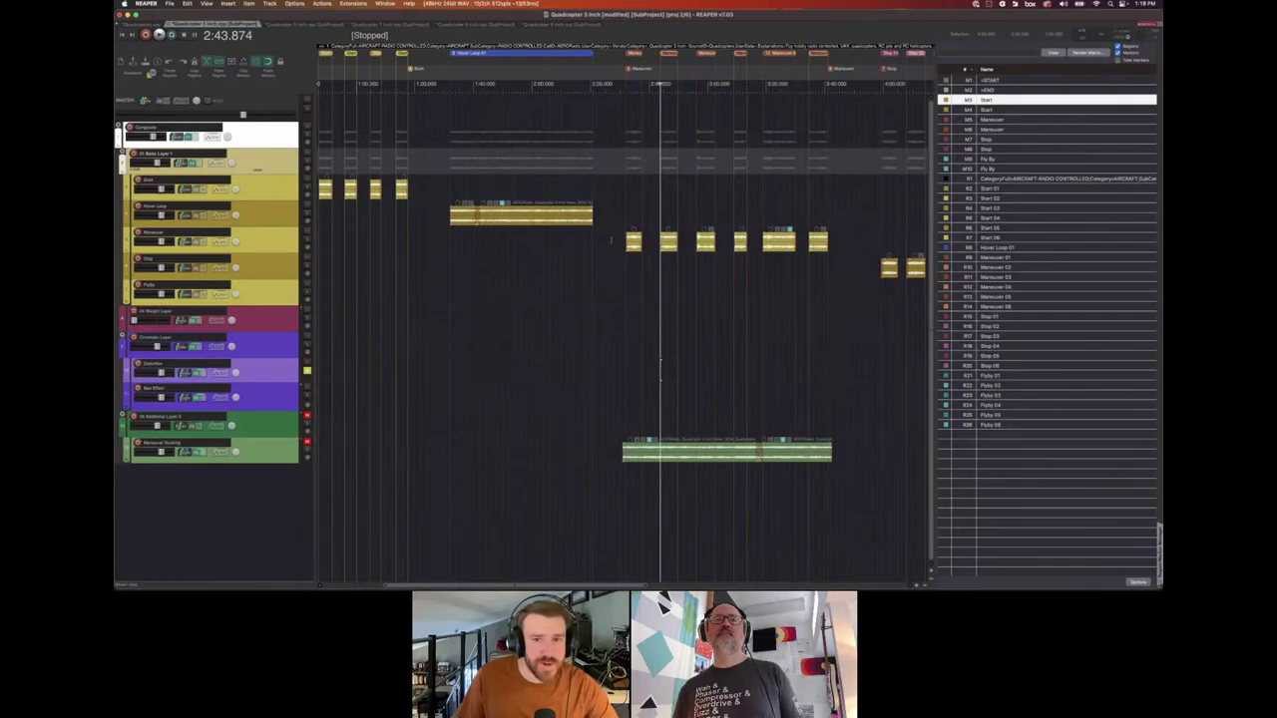
left_click(616, 240)
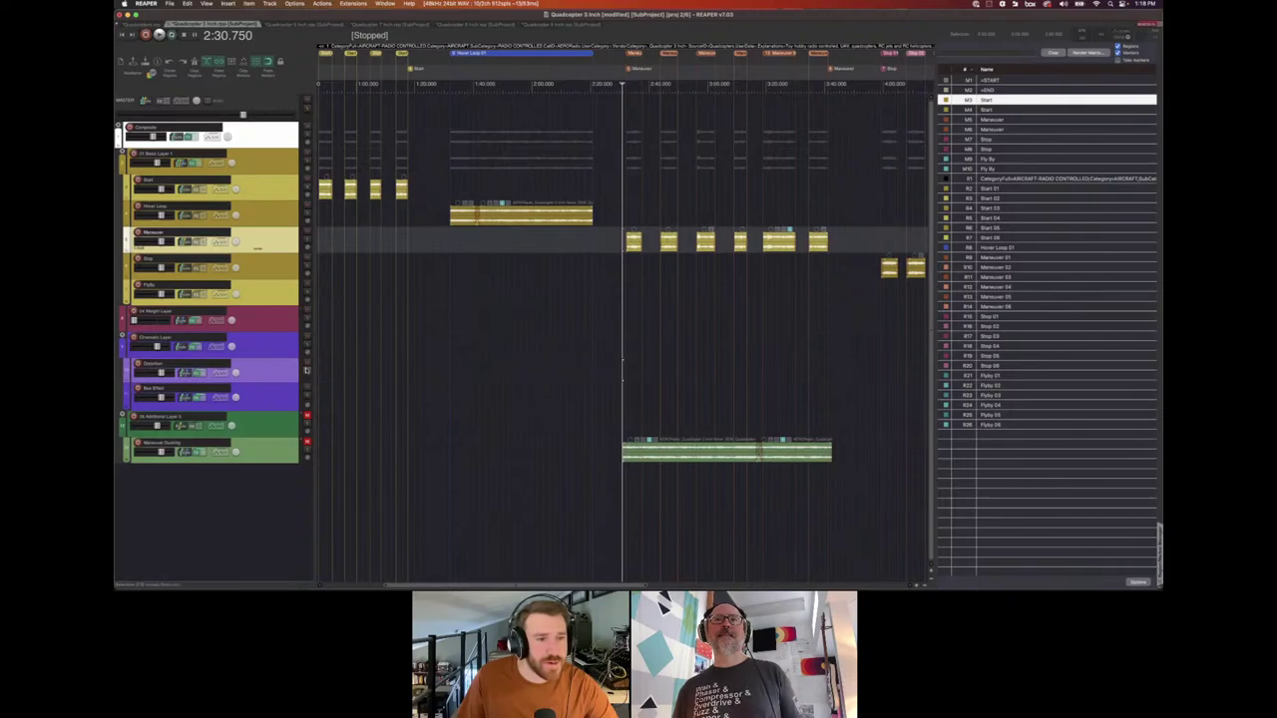
key("space")
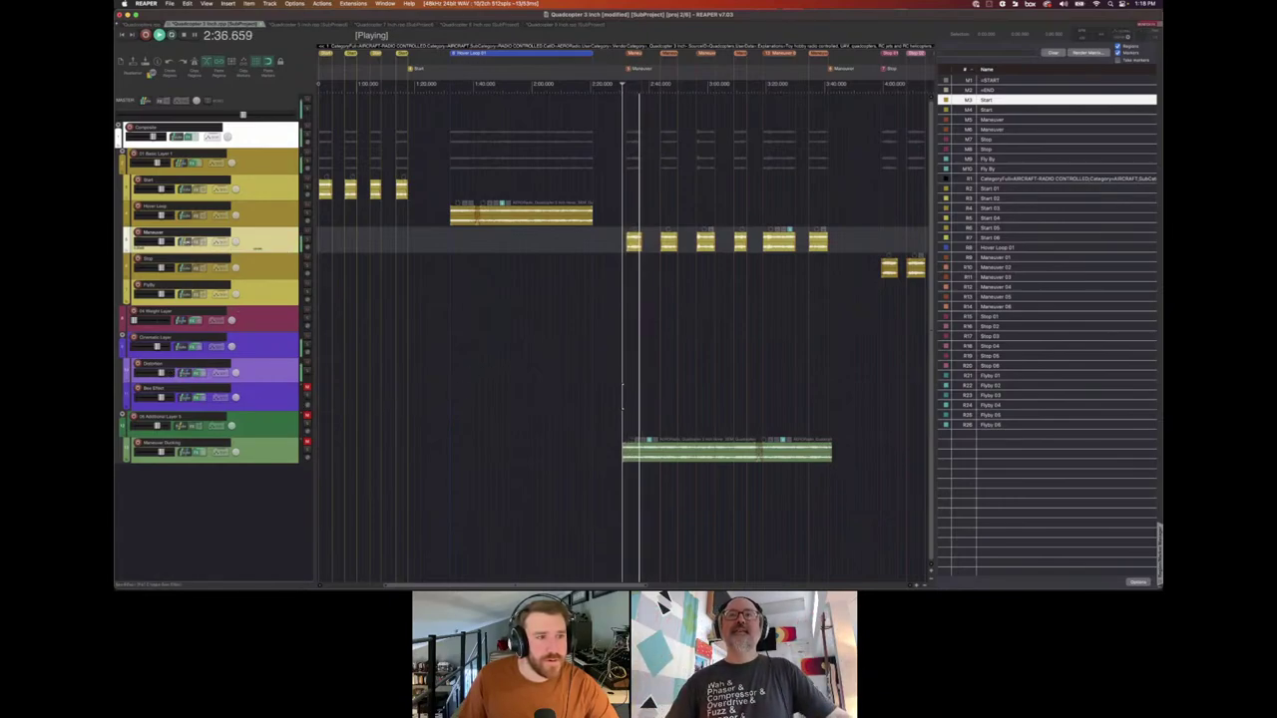
Lower the 01 Basic Layer 1 send to the Distortion track during playback, and stop the playback.
left_click(212, 244)
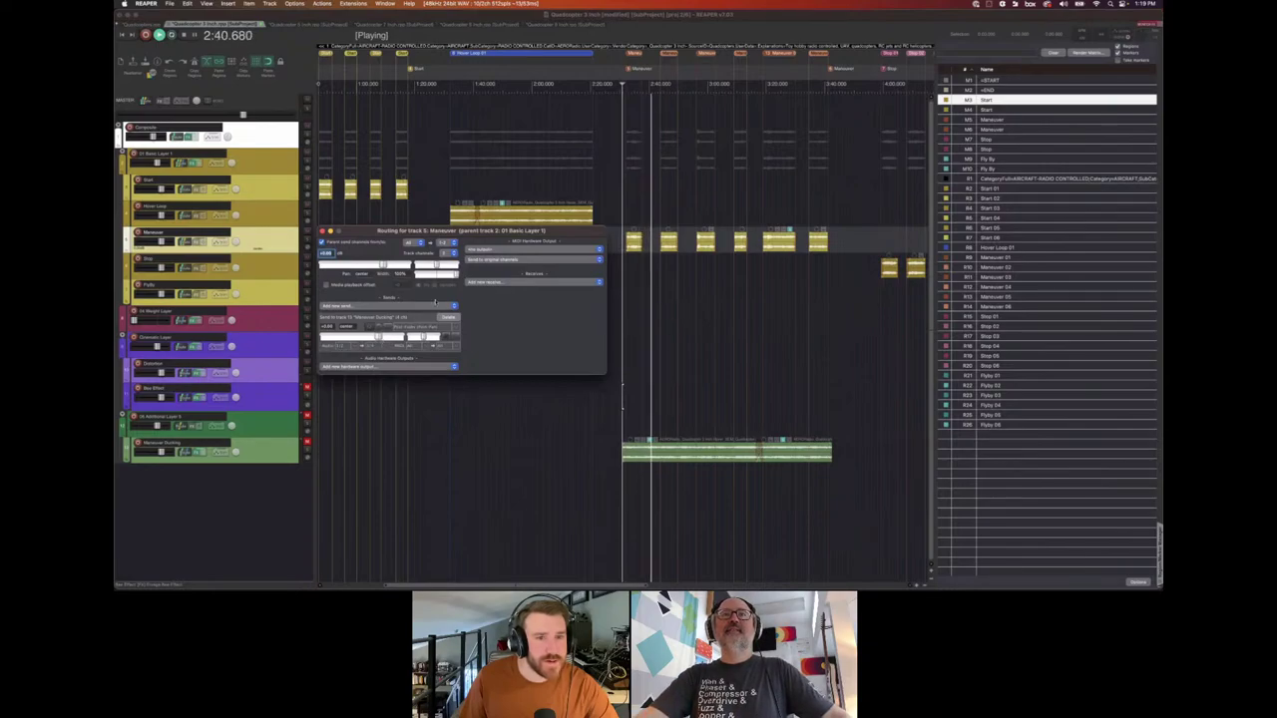
left_click(323, 232)
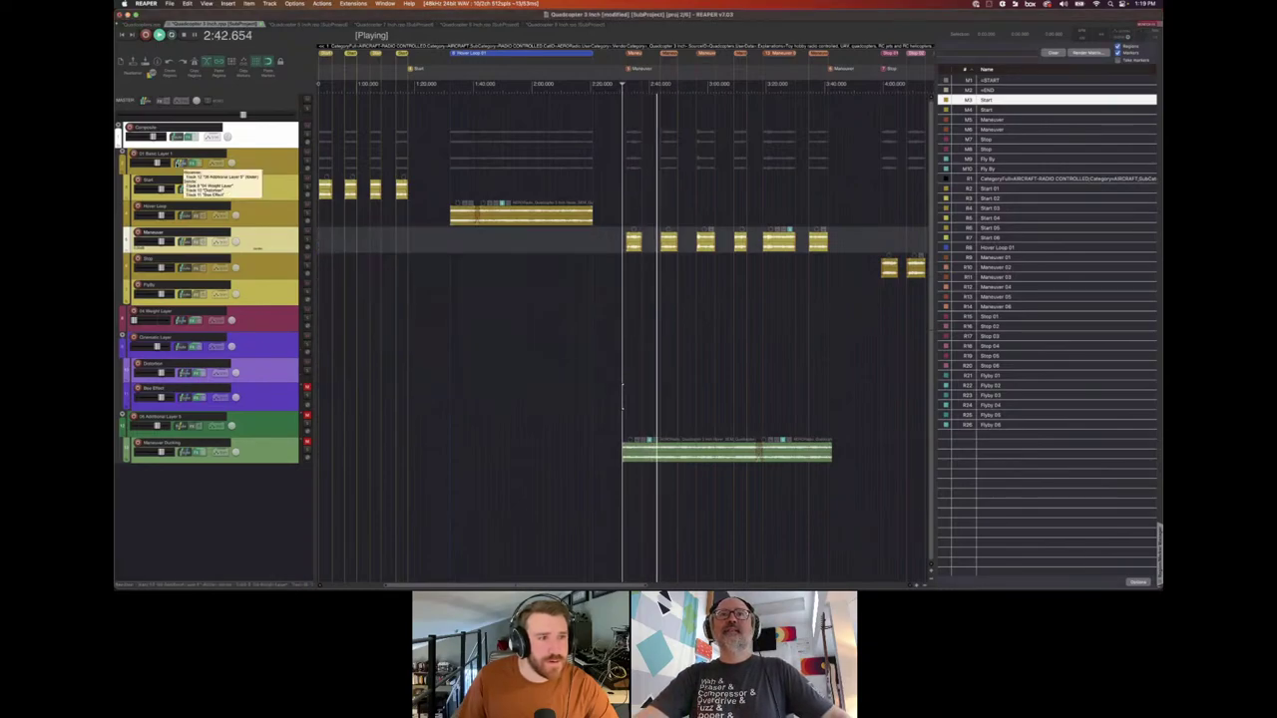
left_click(181, 163)
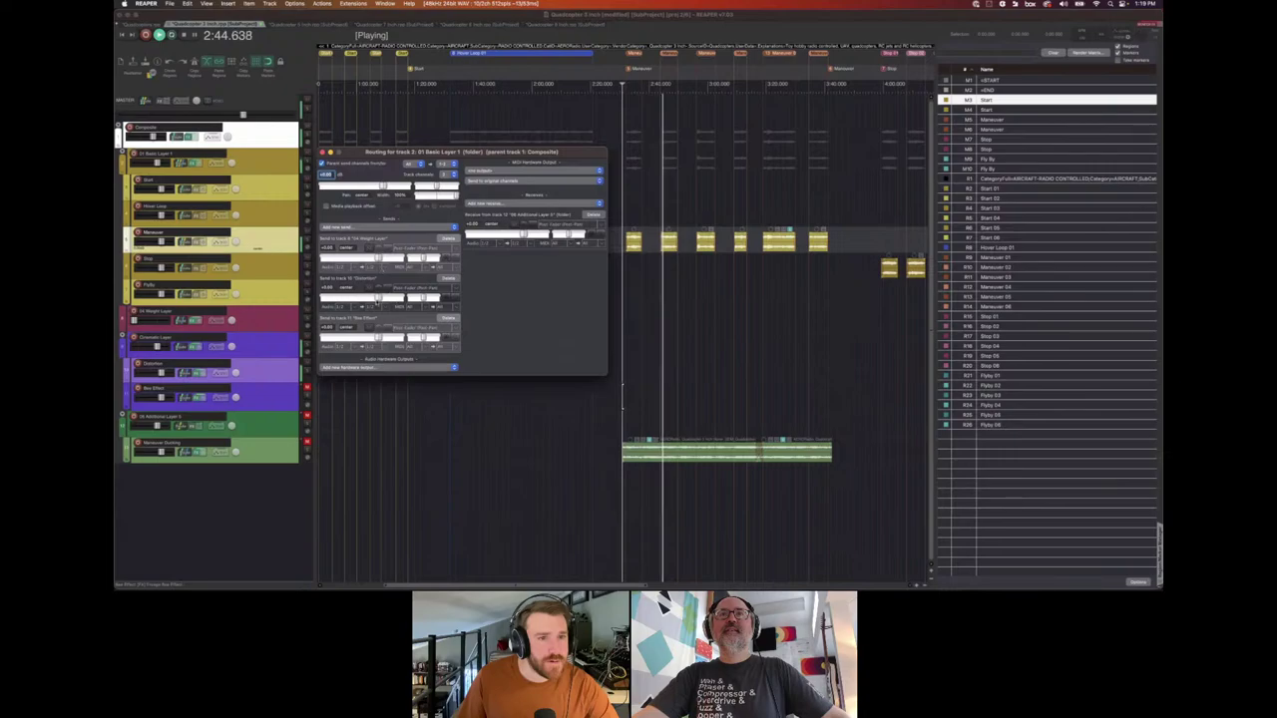
left_click_drag(378, 298, 349, 300)
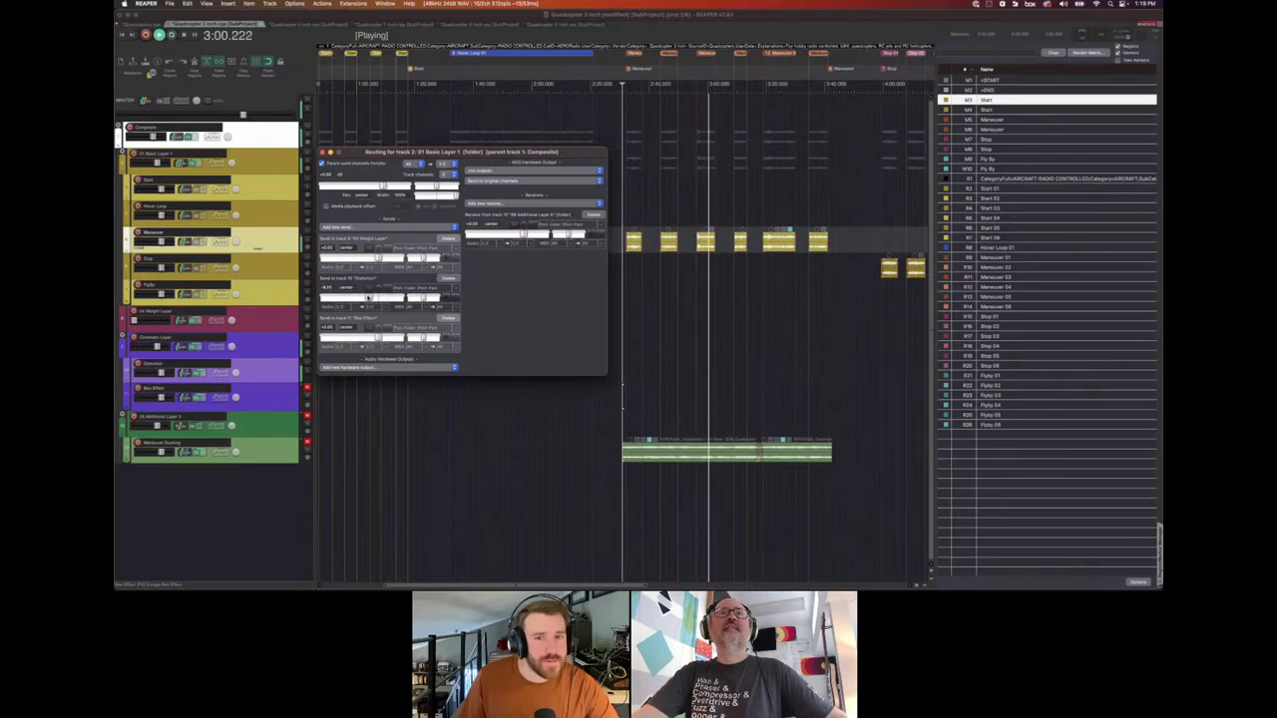
key("space")
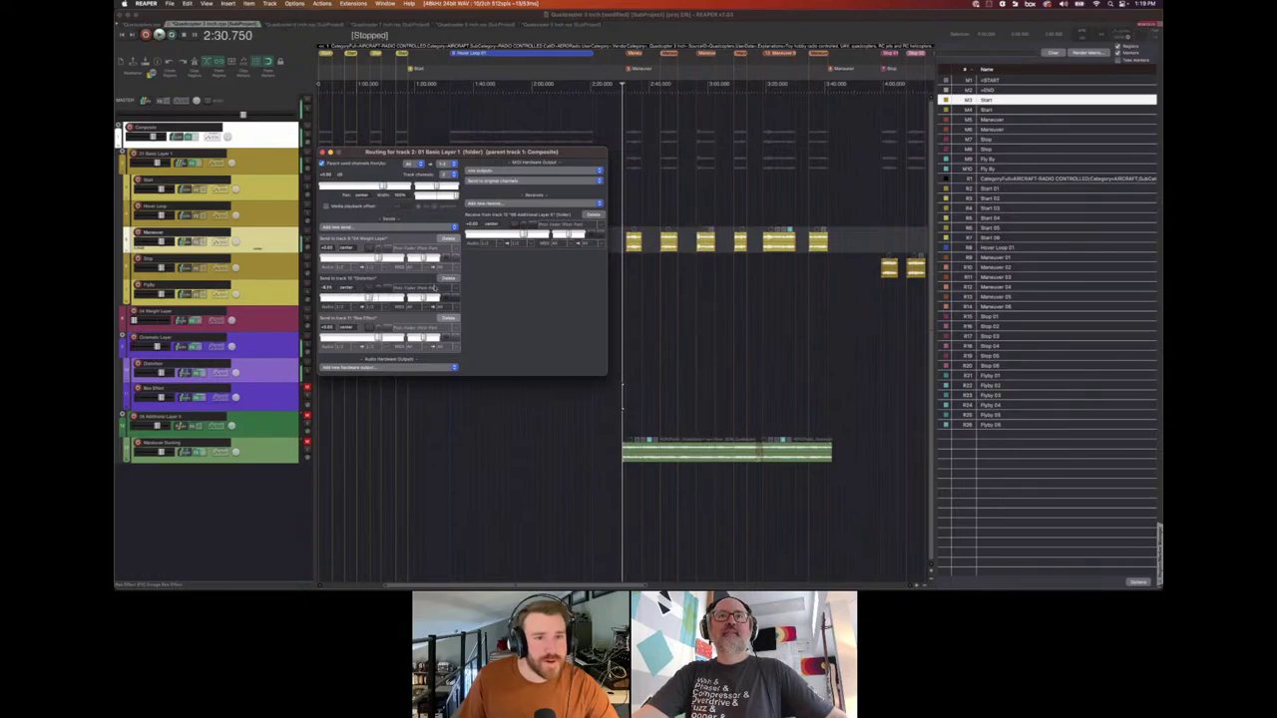
Mute the Distortion track, unmute Bee Effect and place the edit cursor at 3:18.500 before the fifth Maneuver item.
left_click(227, 377)
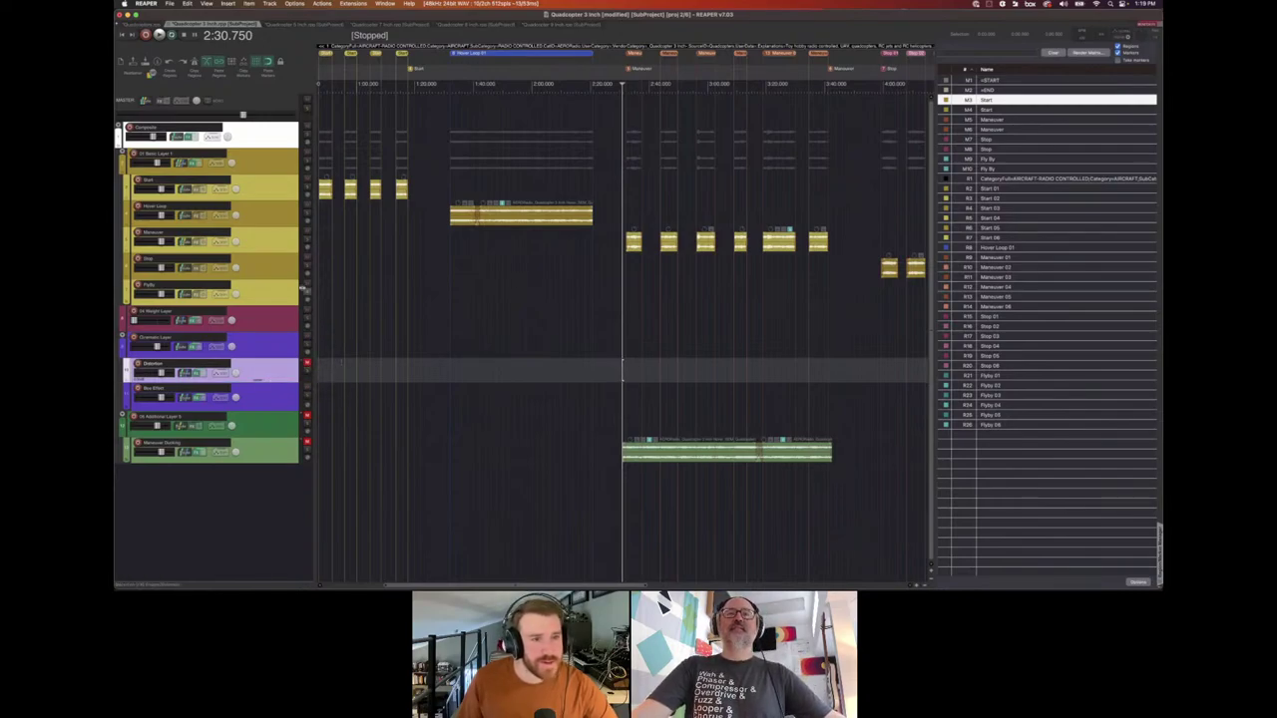
left_click(178, 164)
left_click(180, 163)
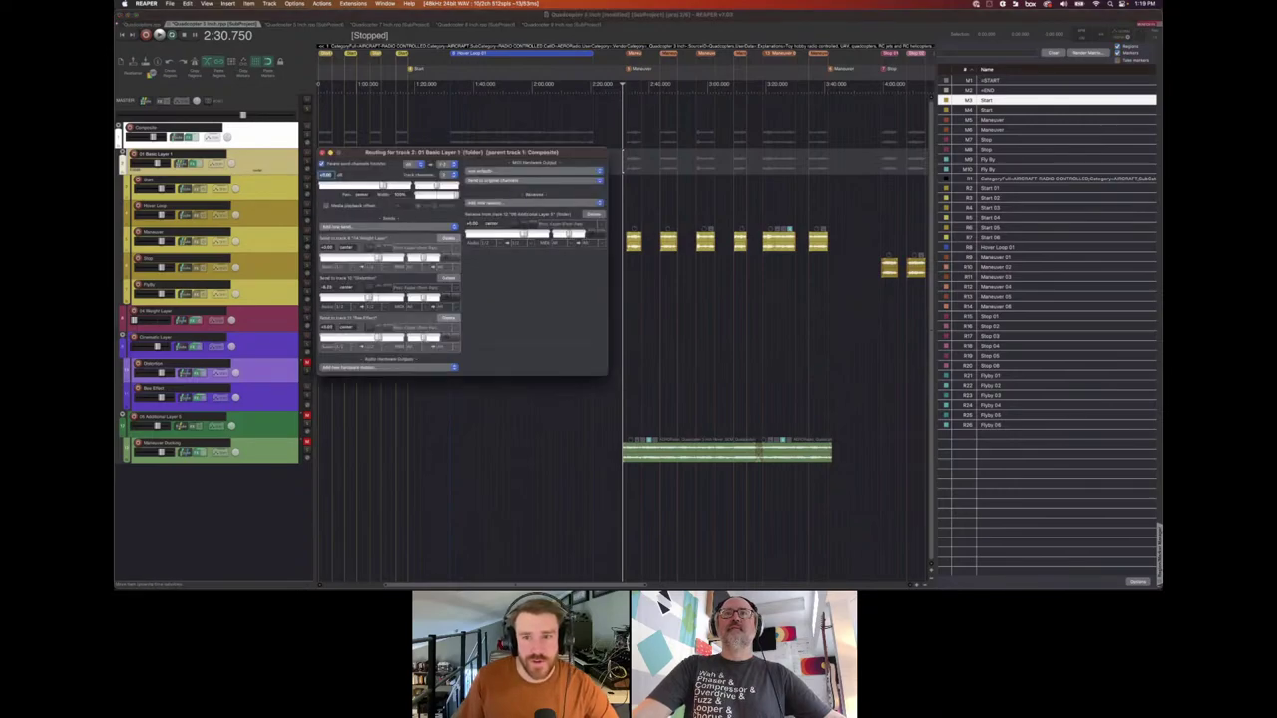
left_click(781, 242, "shift")
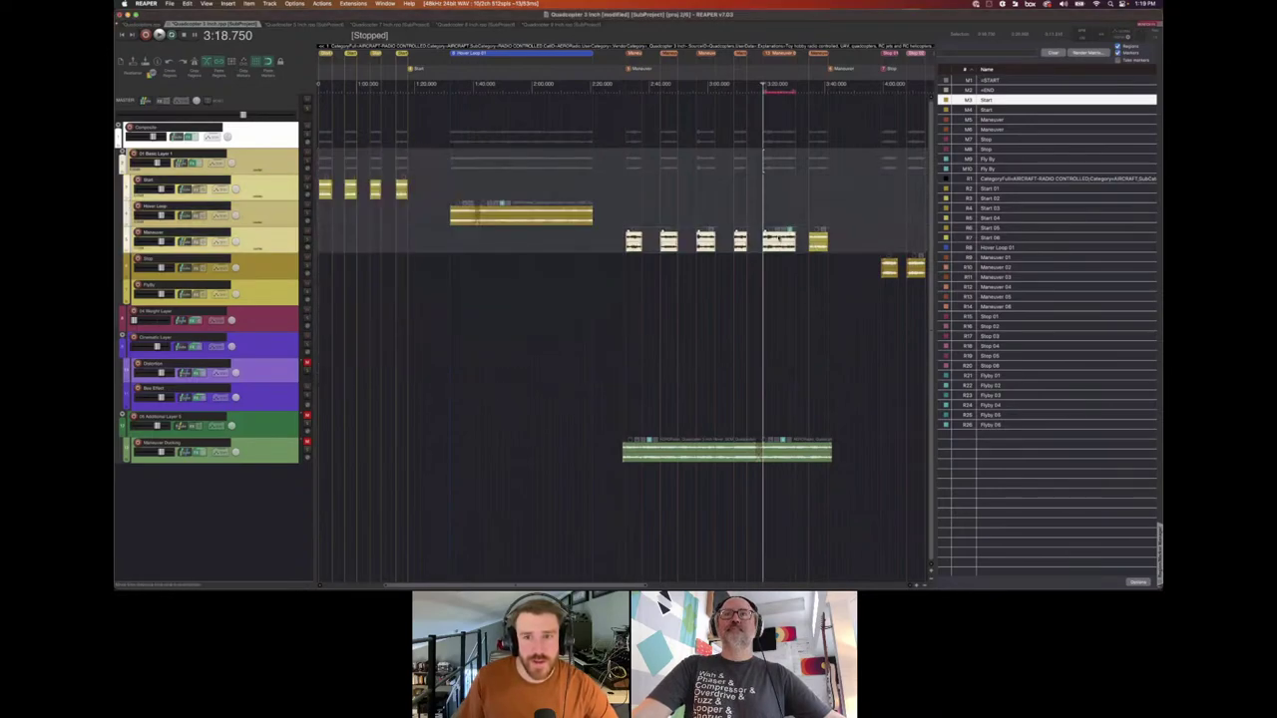
left_click(761, 246)
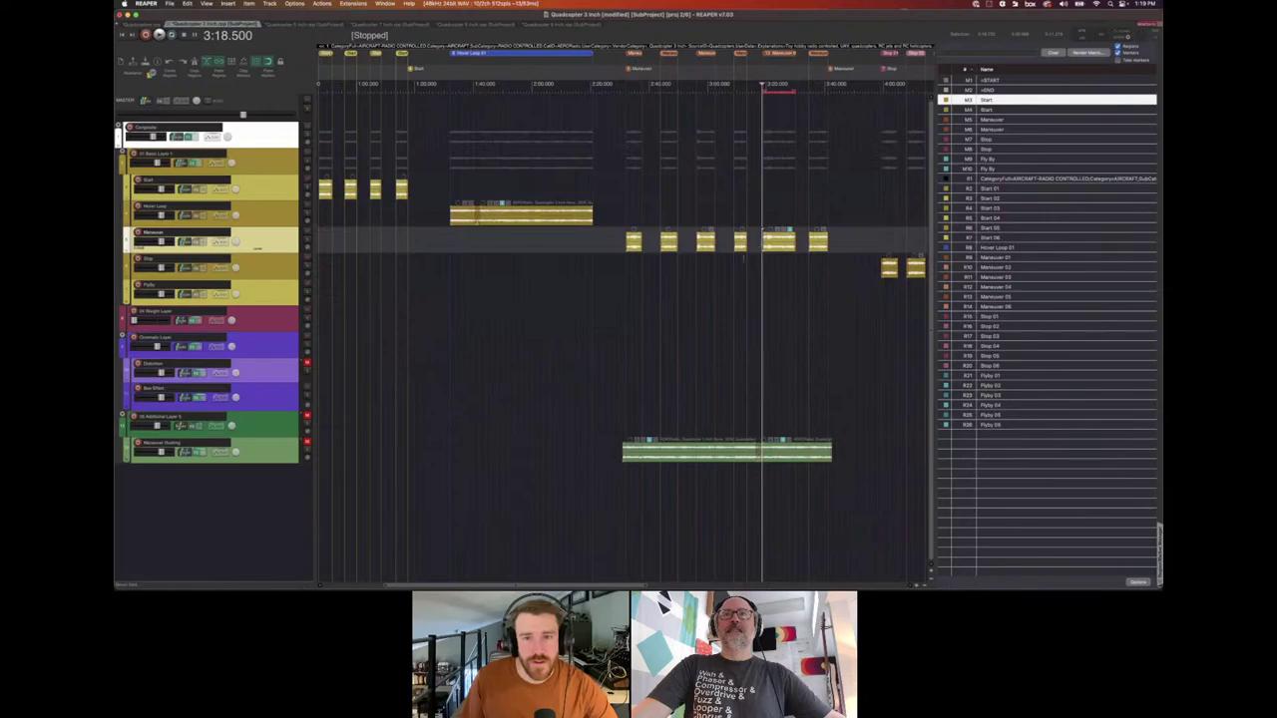
Audition the Bee Effect from 3:18.500 while raising its send level from 01 Basic Layer 1.
left_click(183, 164)
key("space")
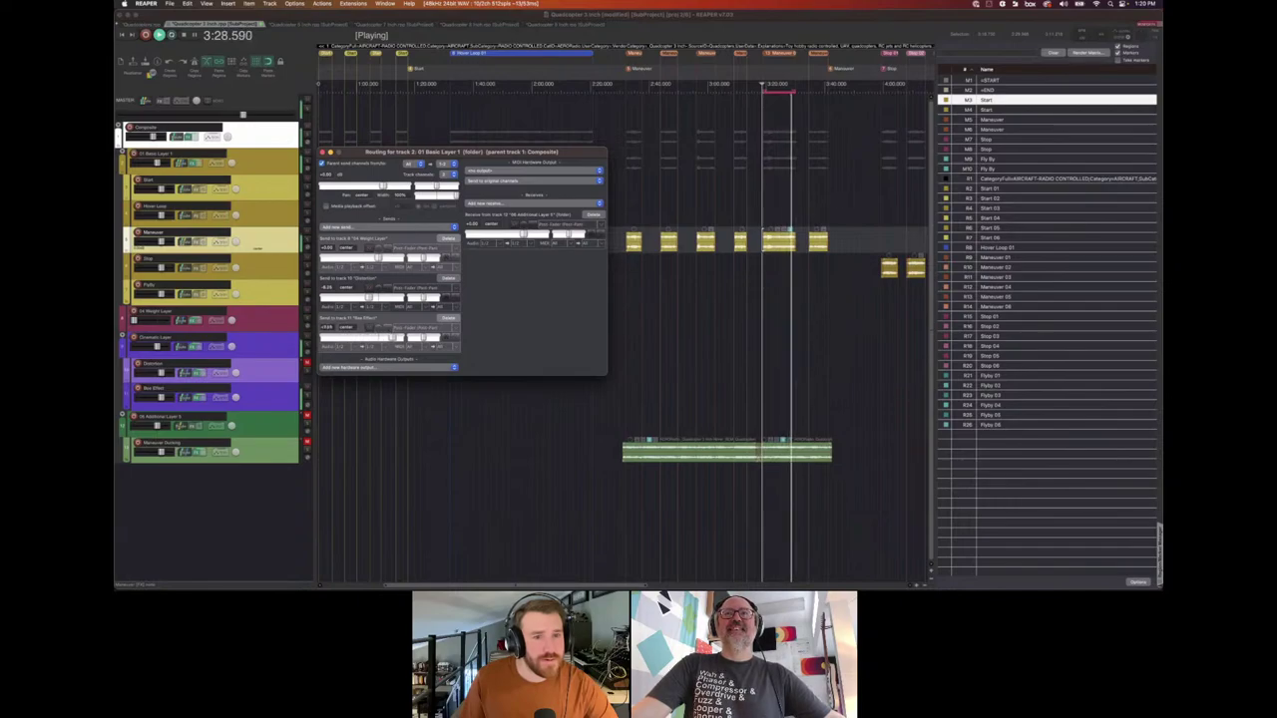
key("space")
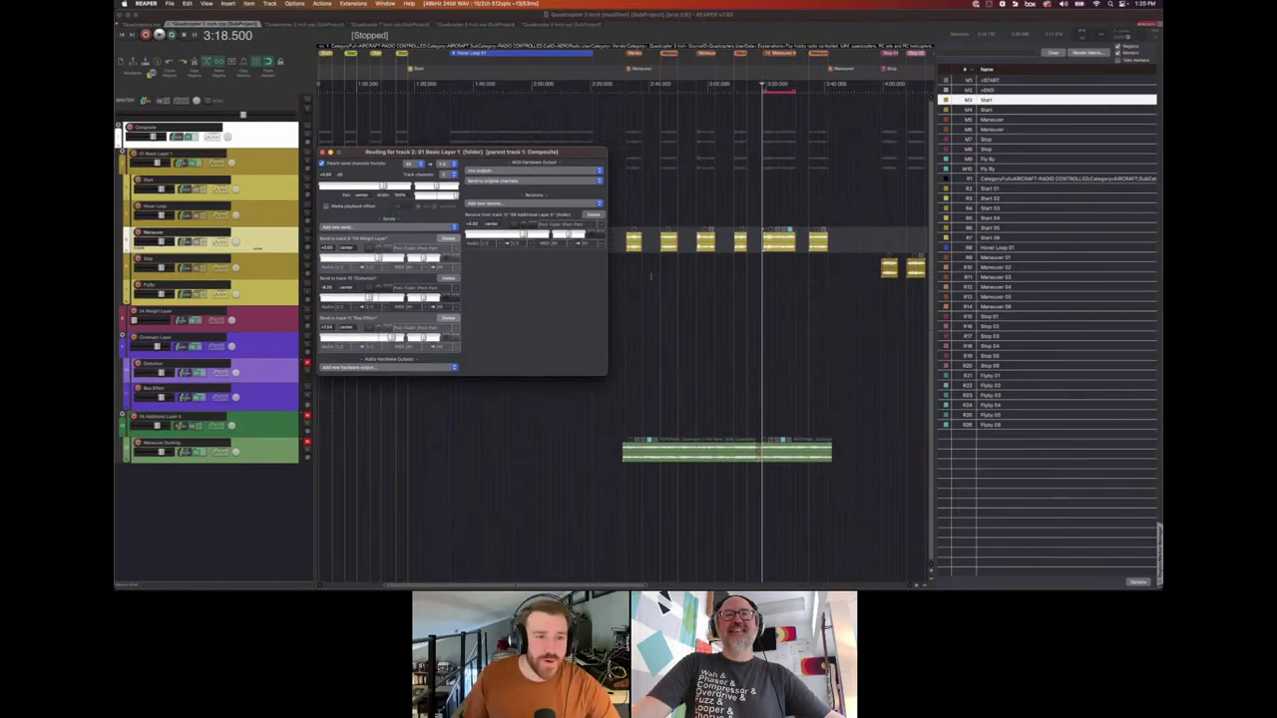
Open the Bee Effect track's Enrage plug-in and inspect its two flanger modules and the Soft Clipper.
left_click_drag(455, 153, 410, 105)
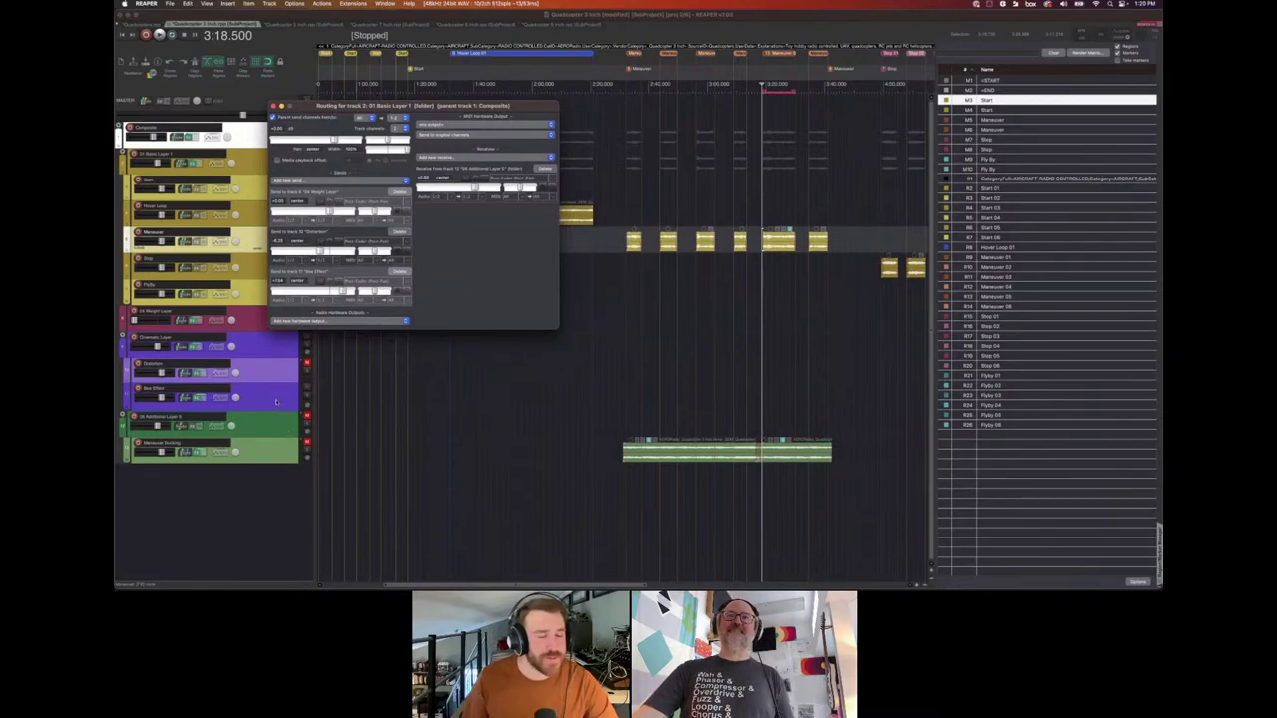
left_click(197, 398)
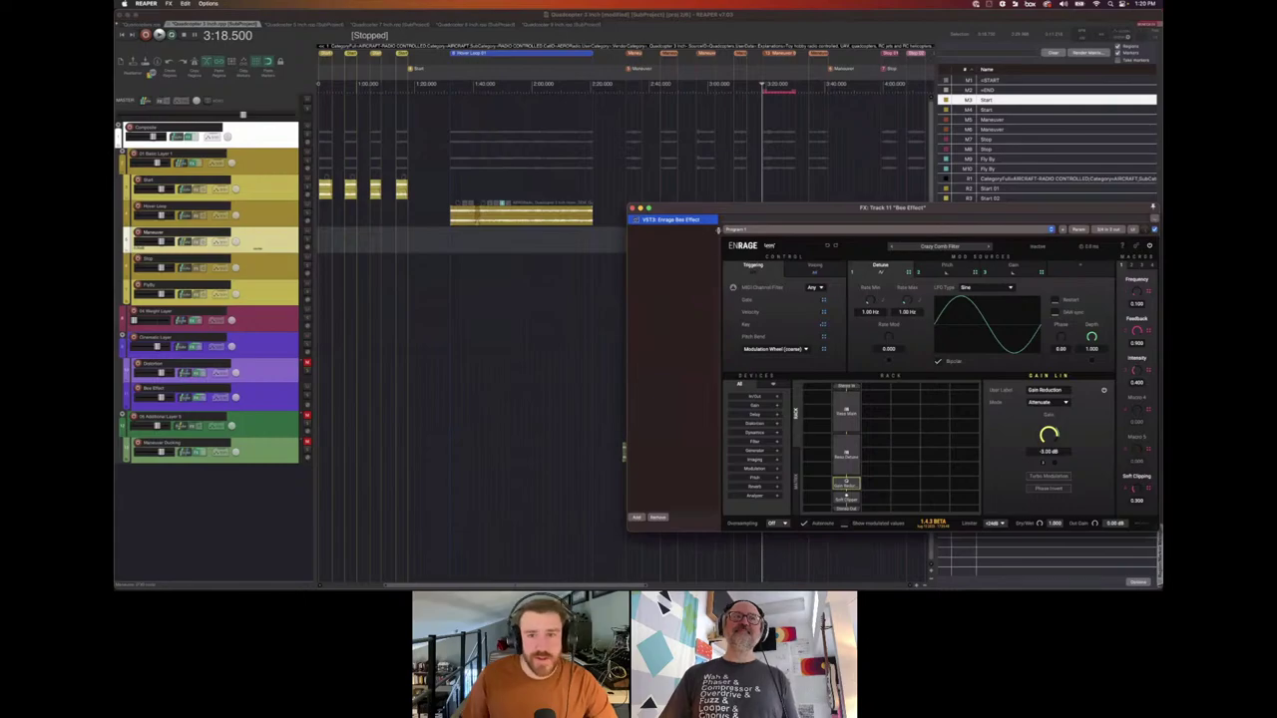
left_click_drag(718, 209, 499, 152)
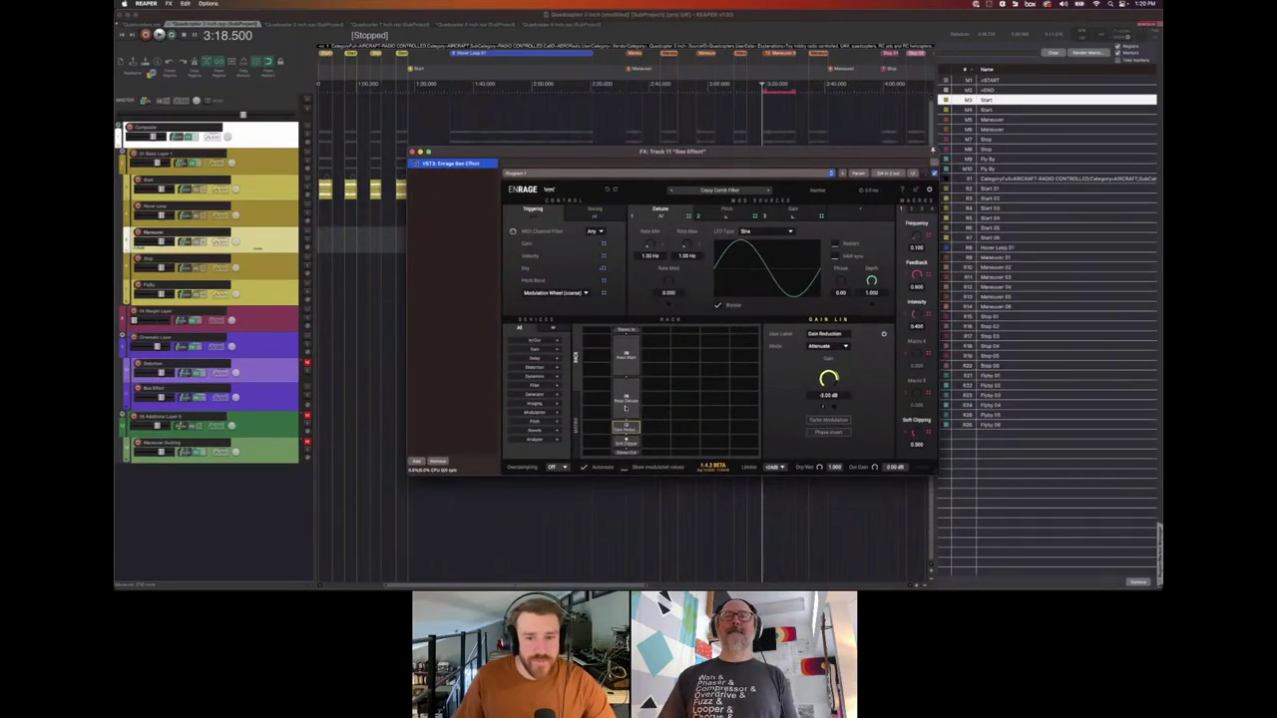
left_click(626, 399)
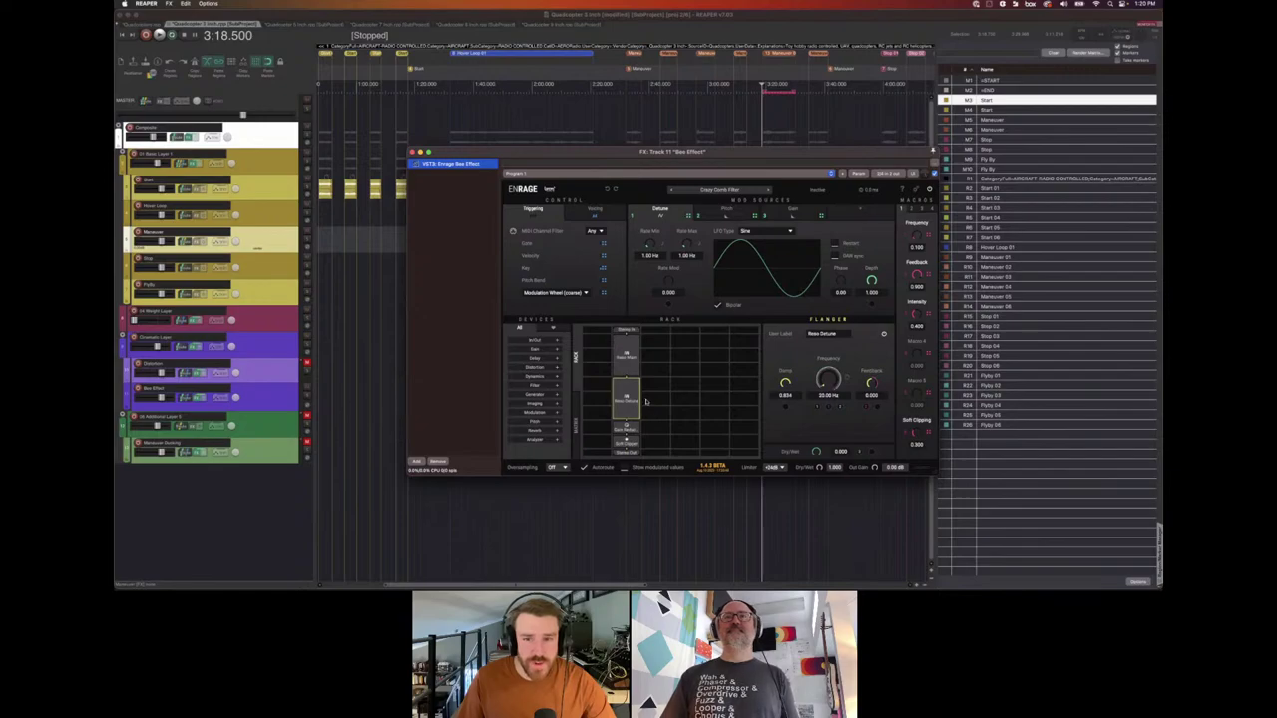
left_click(634, 362)
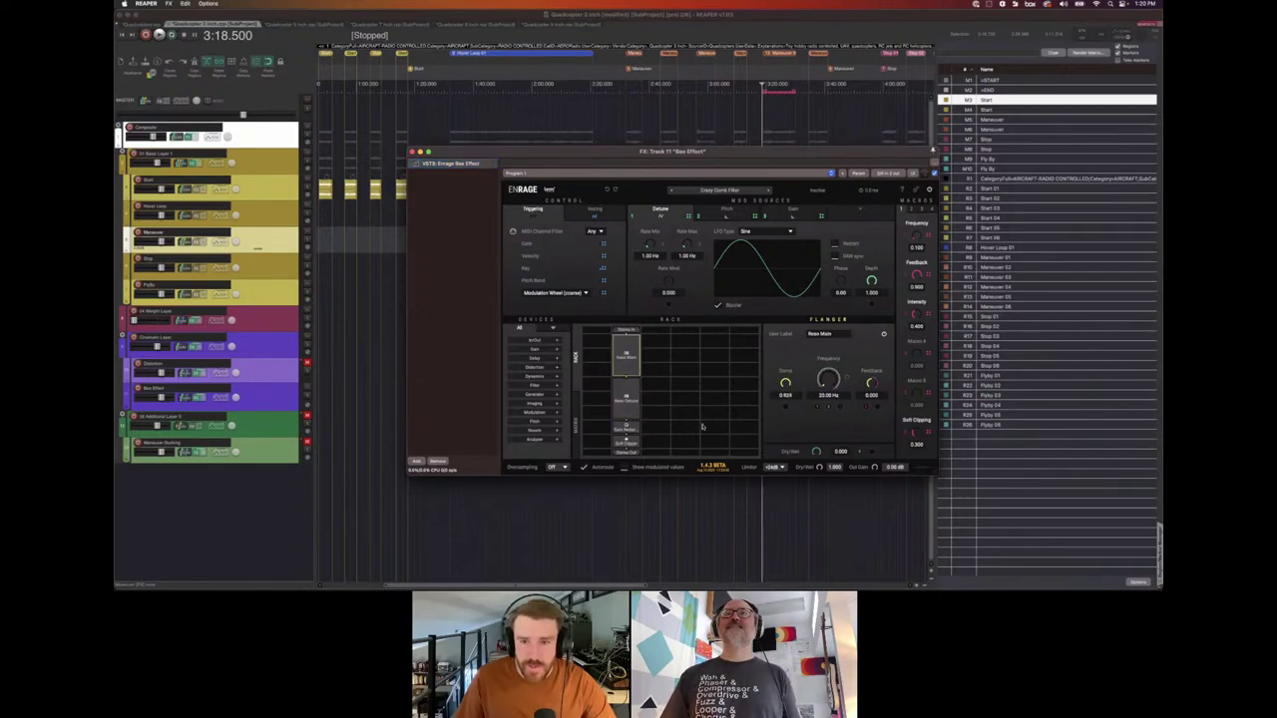
left_click(626, 441)
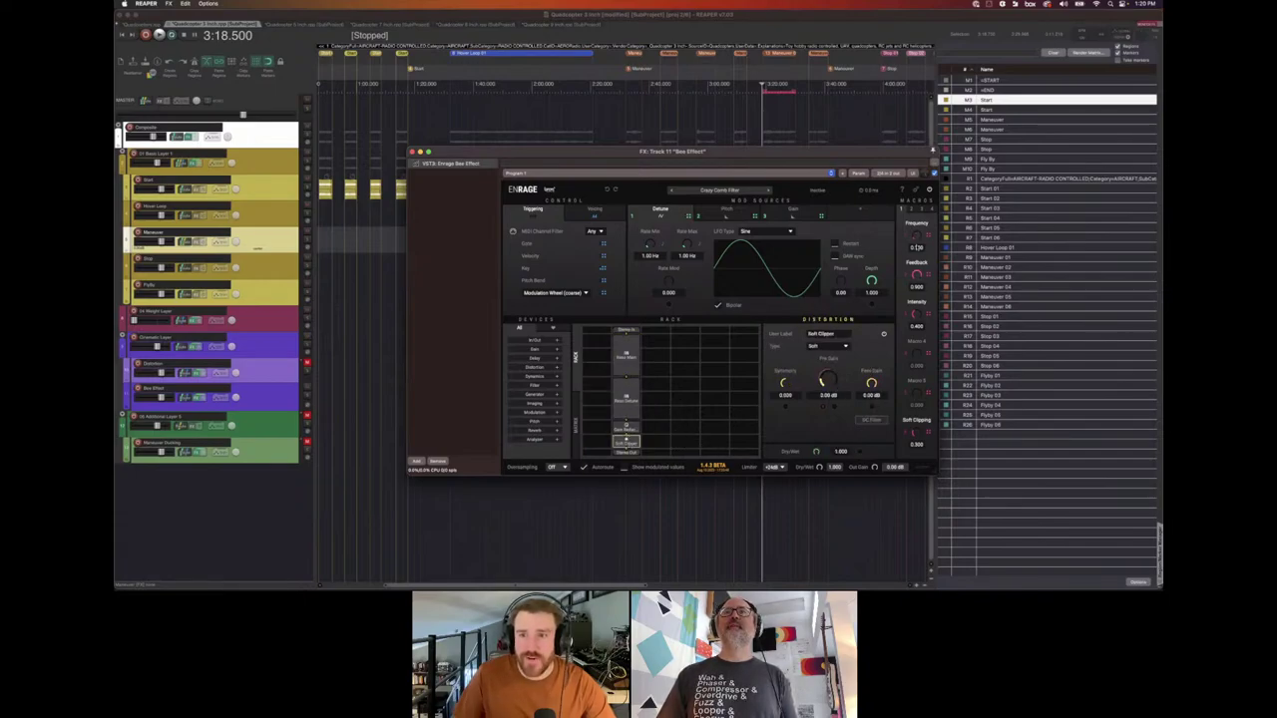
Place the edit cursor at 1:36.000 near the Hover Loop's start and reset the basic layer's Bee Effect send to 0 dB.
left_click_drag(745, 156, 698, 301)
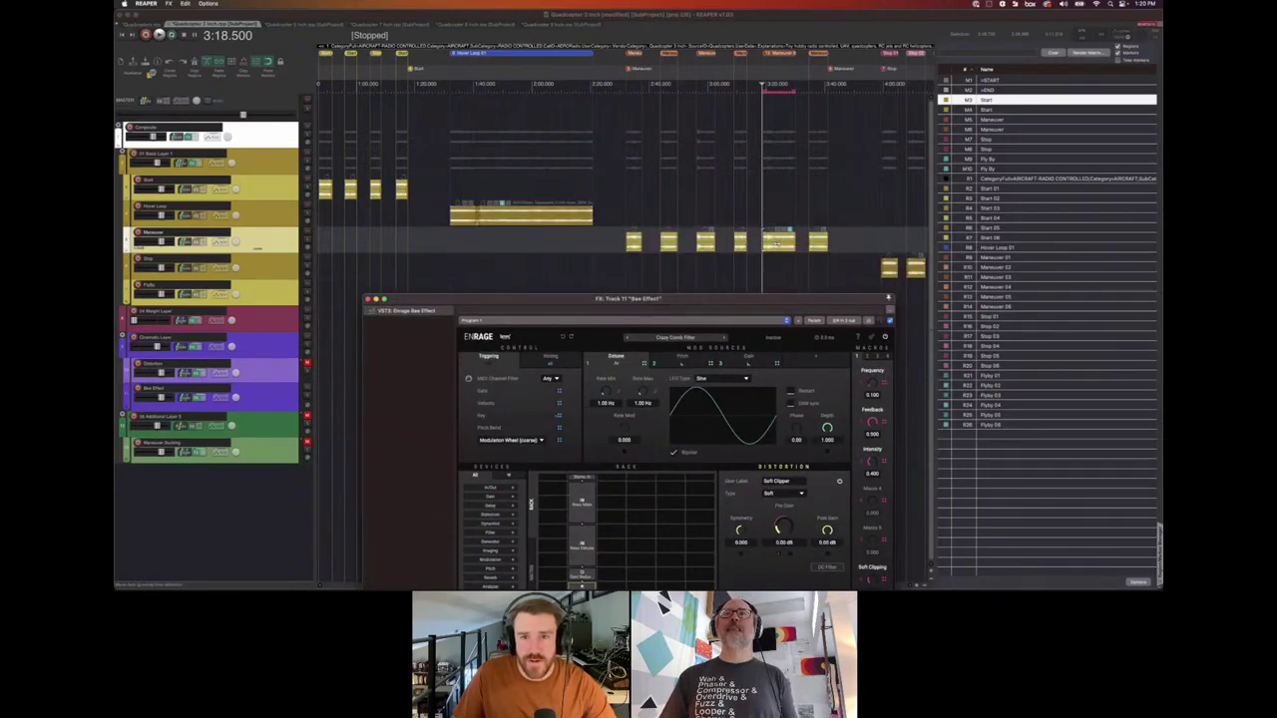
left_click(451, 240)
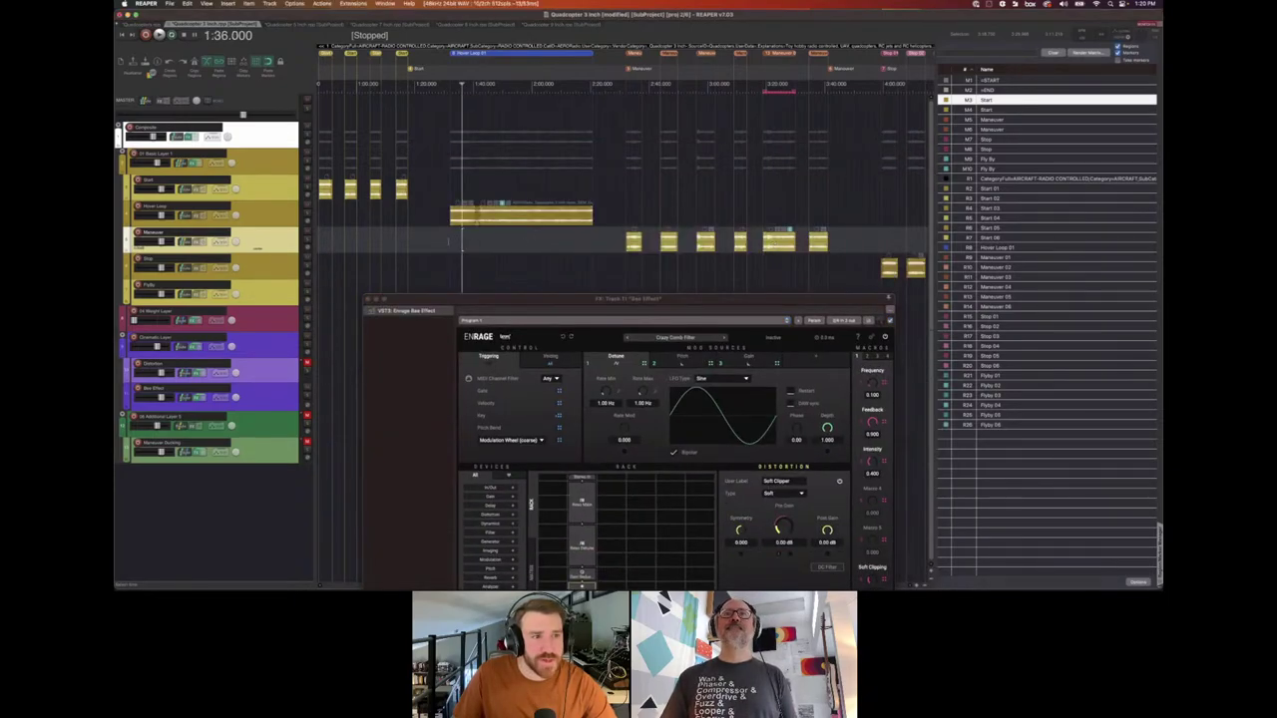
left_click_drag(478, 294, 520, 243)
left_click(181, 164)
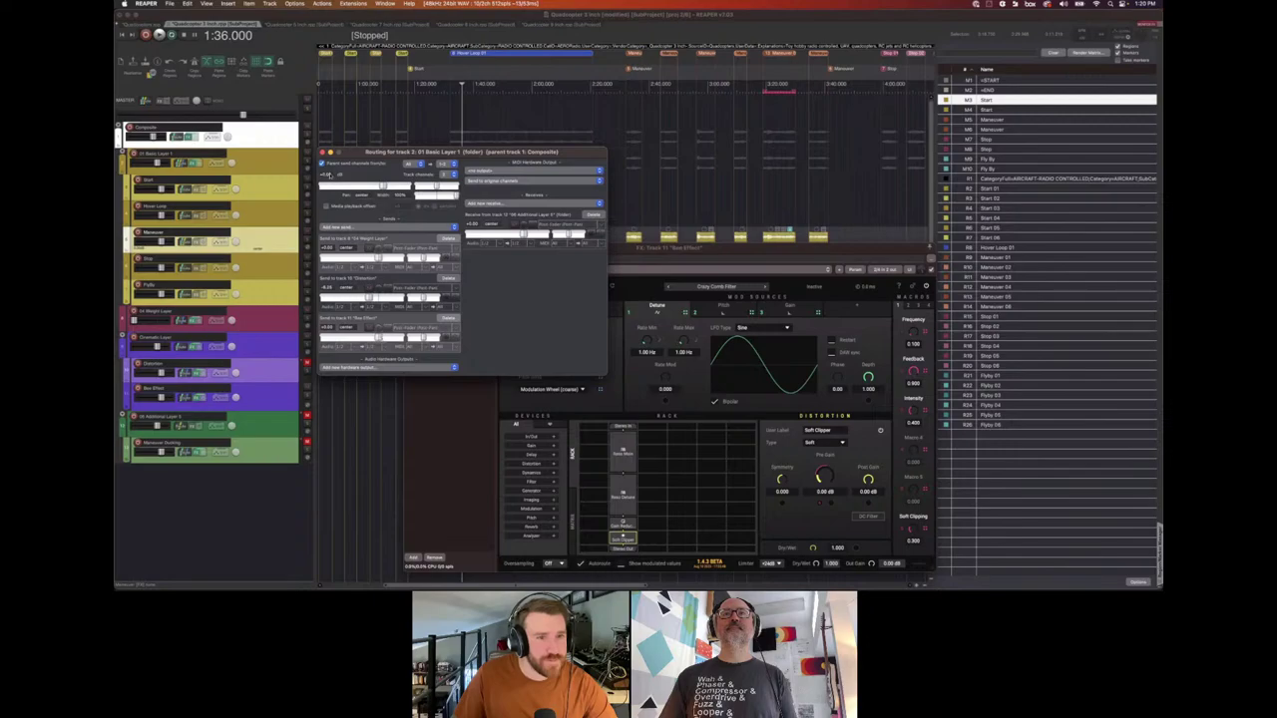
left_click(322, 153)
left_click_drag(680, 247, 652, 188)
Play from 1:36.000 while varying the Bee Effect's Frequency and Feedback macros, setting Intensity to 1.000 and Soft Clipping to 0.219.
key("space")
left_click_drag(882, 273, 882, 226)
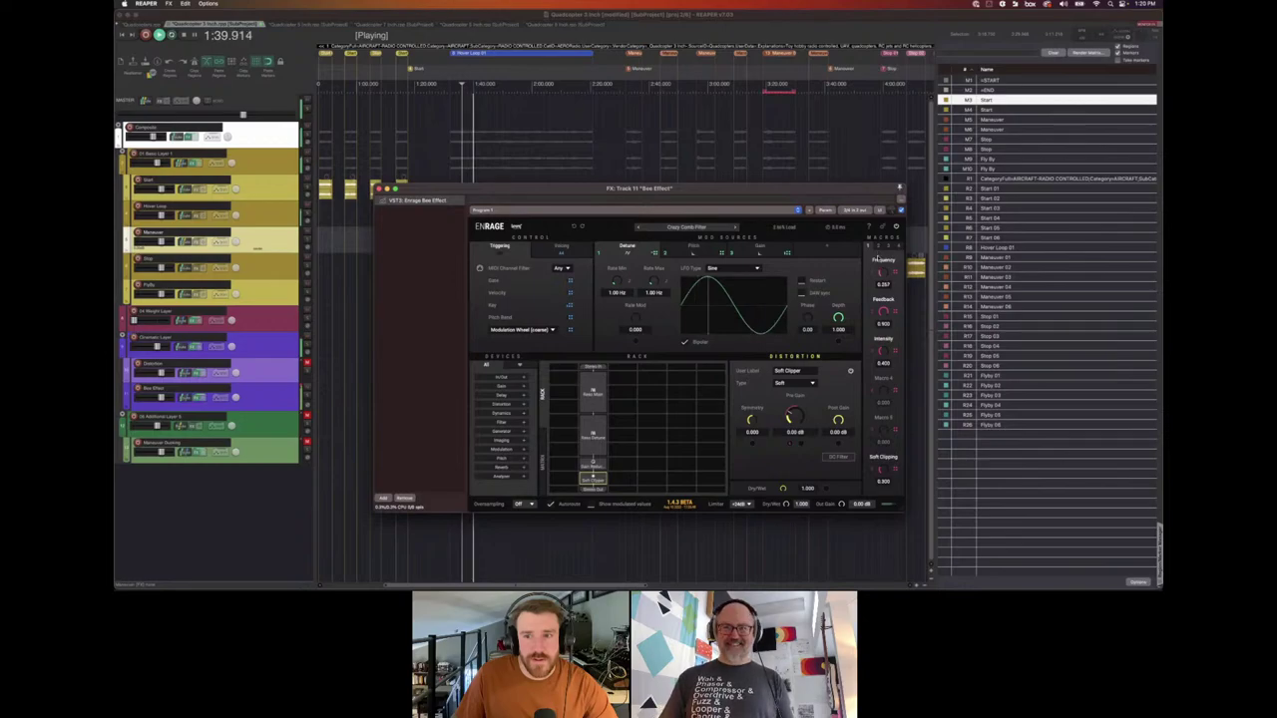
mouse_move(885, 303)
left_mouse_down()
mouse_move(881, 343)
mouse_move(885, 288)
left_mouse_up()
left_click_drag(883, 469, 883, 431)
left_click_drag(883, 311, 882, 338)
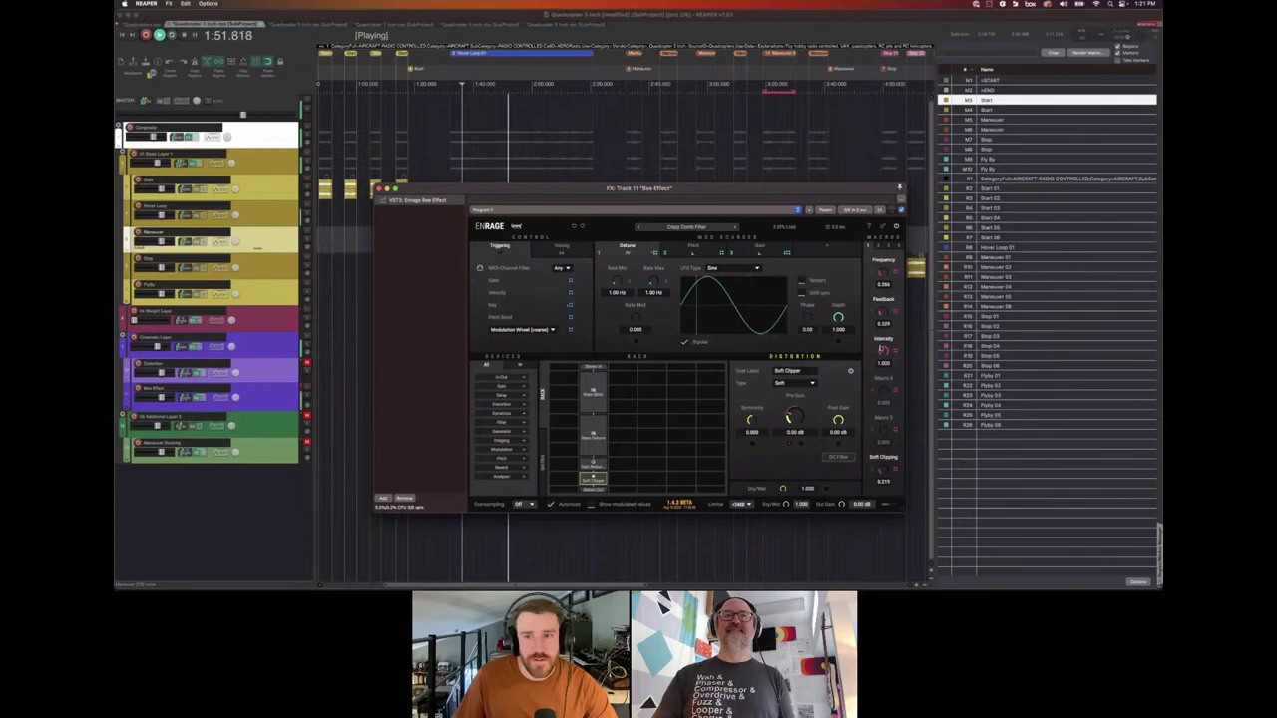
left_click_drag(885, 275, 889, 297)
key("space")
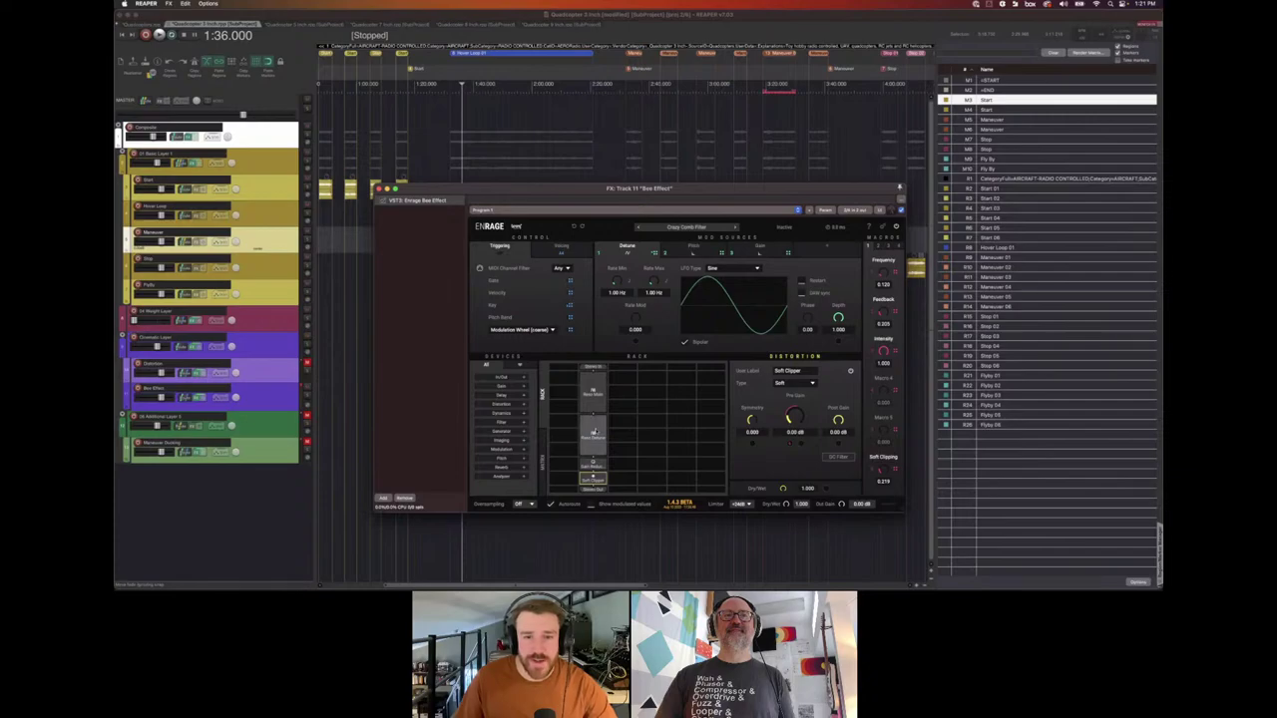
Inspect the Reso Detune and Reso Main flanger modules in the Bee Effect's Enrage rack.
left_click(599, 437)
left_click(594, 392)
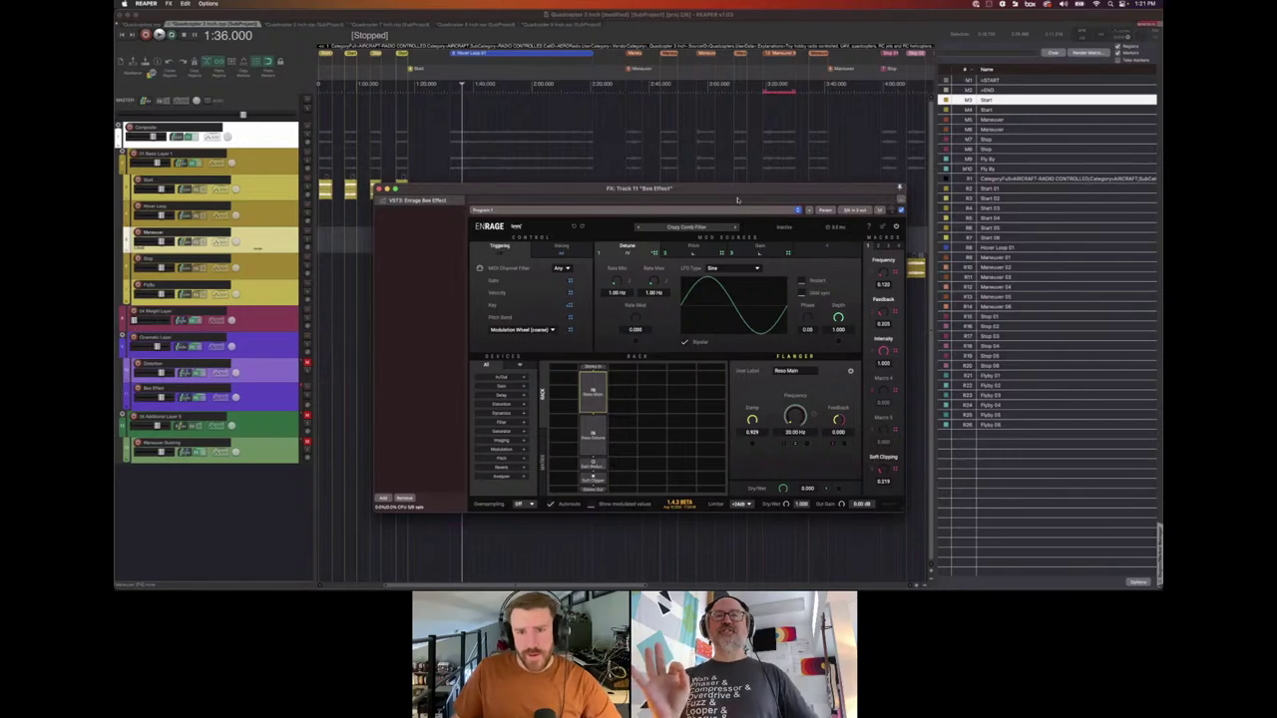
left_click_drag(738, 189, 696, 141)
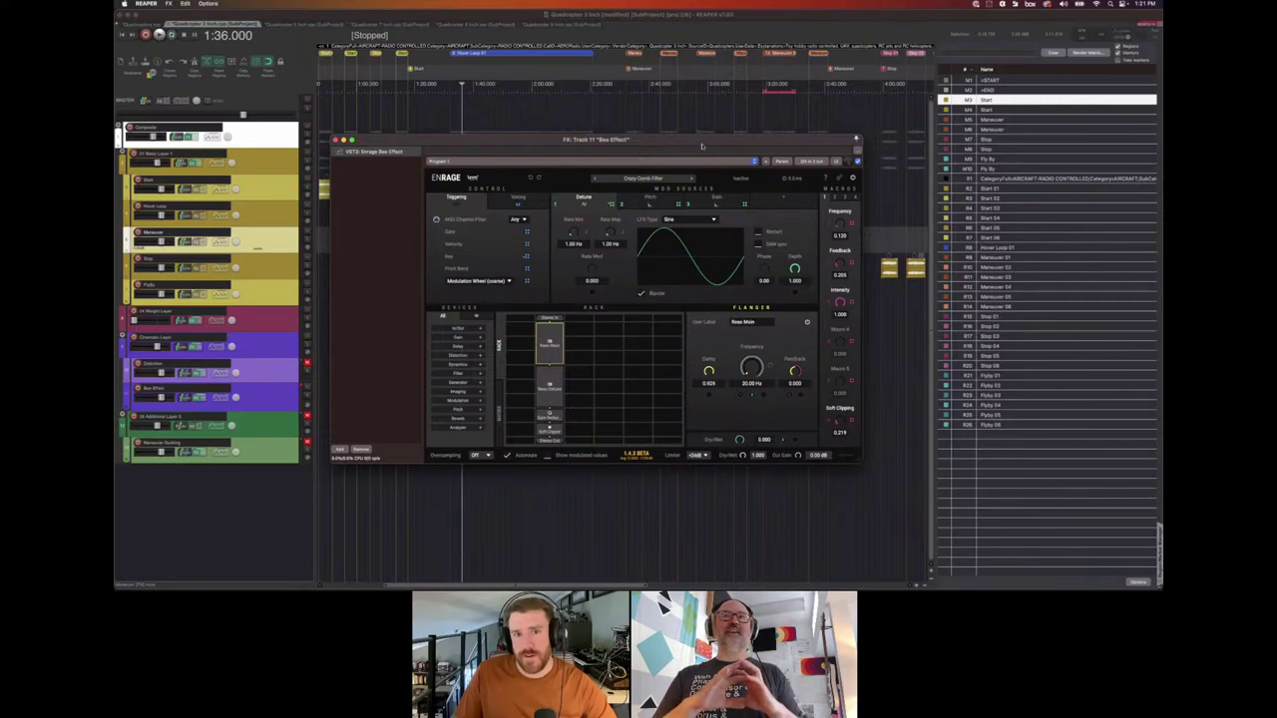
mouse_move(715, 143)
left_mouse_down()
mouse_move(727, 139)
mouse_move(714, 142)
left_mouse_up()
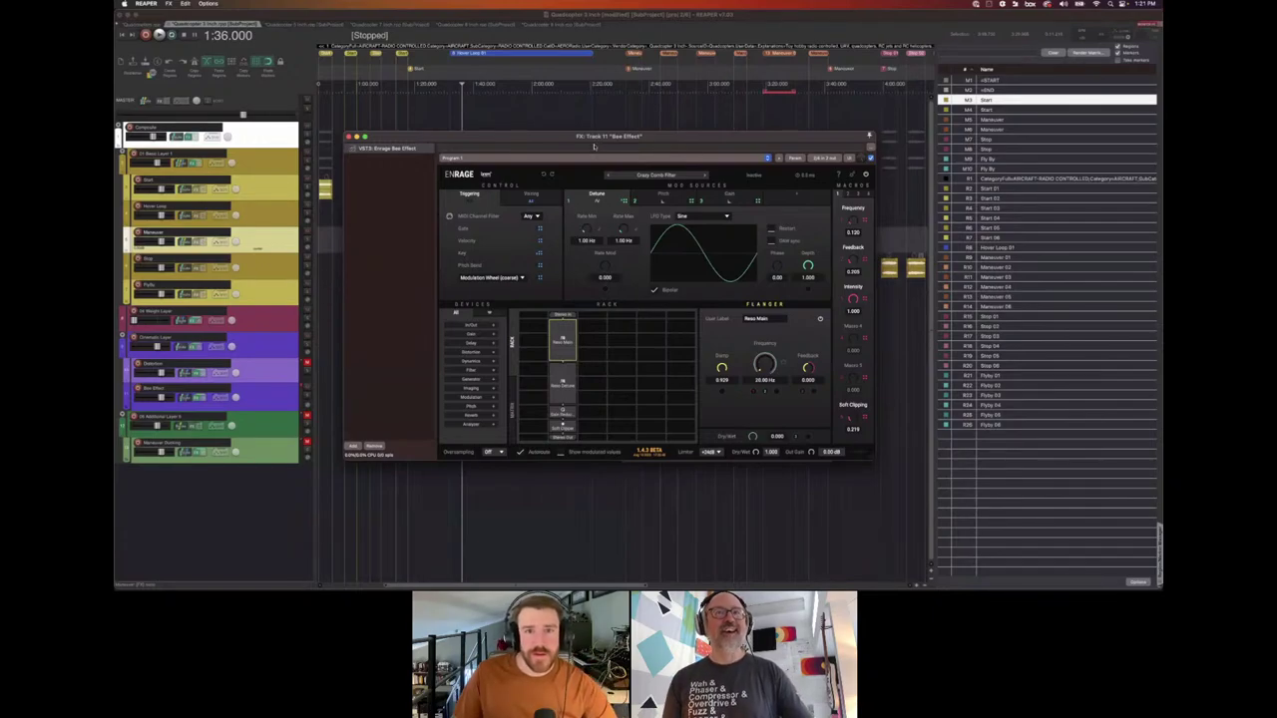
left_click_drag(598, 138, 576, 132)
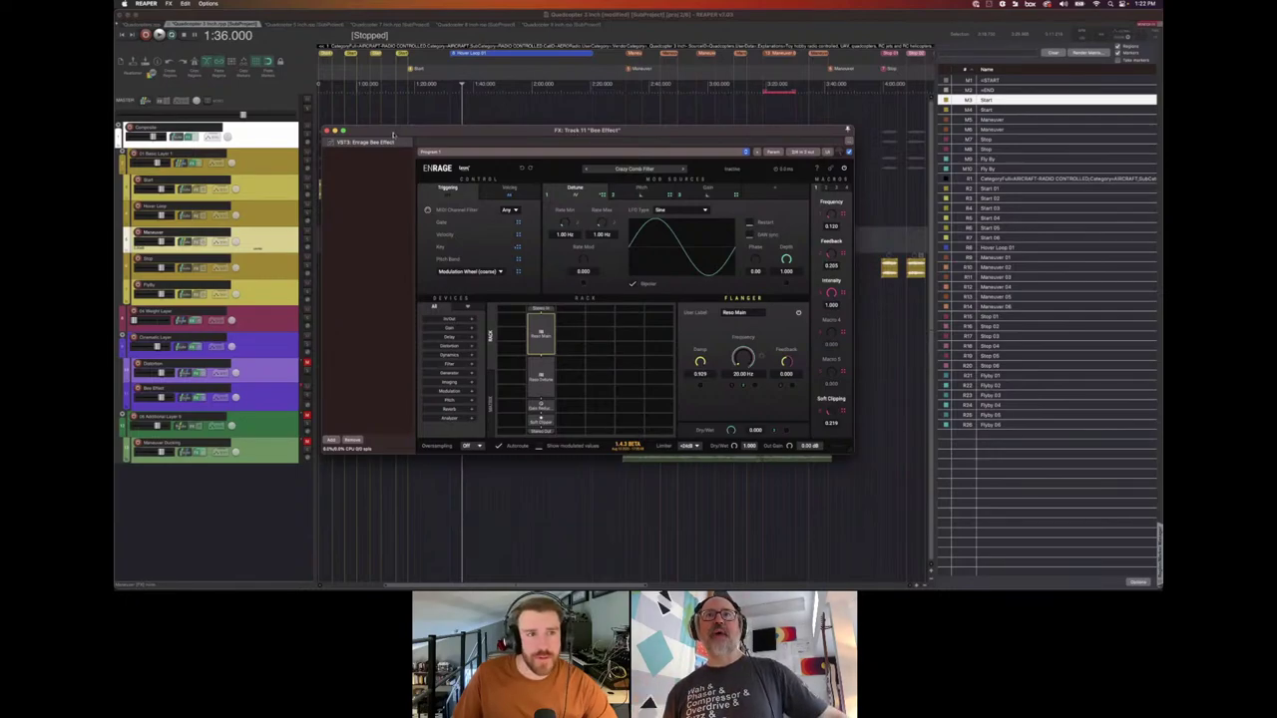
left_click_drag(394, 135, 414, 127)
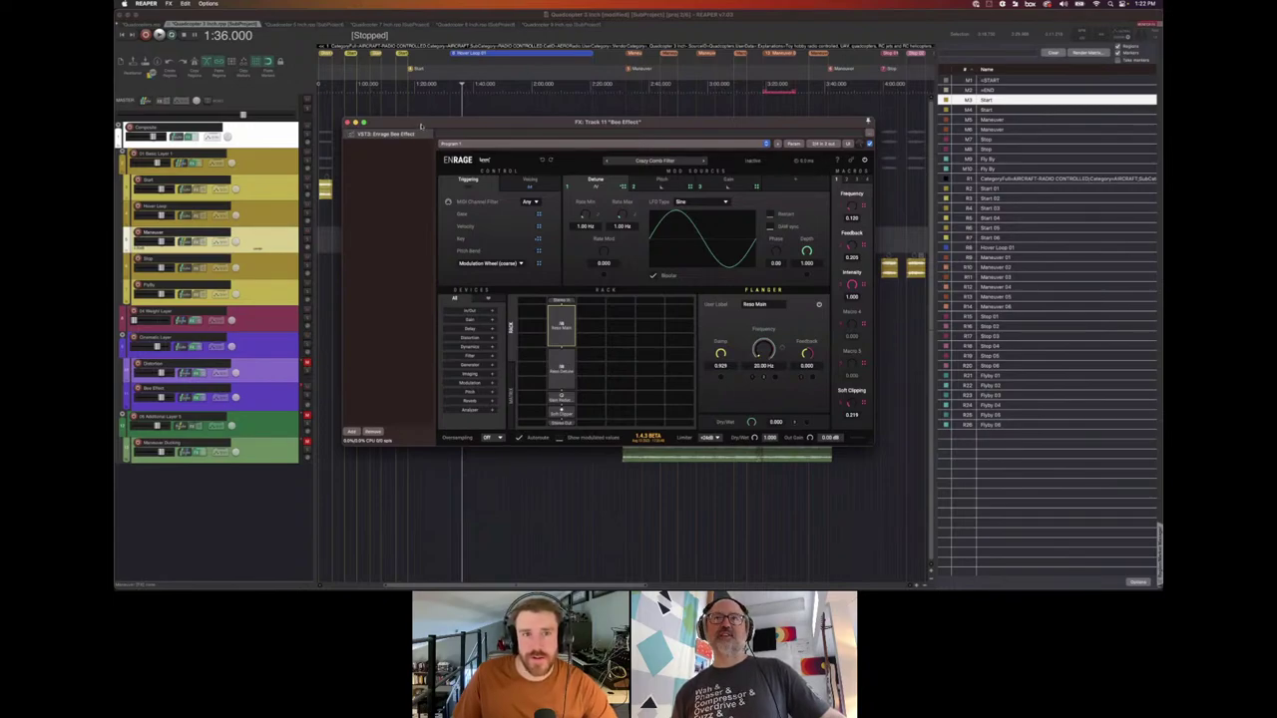
left_click_drag(419, 126, 431, 164)
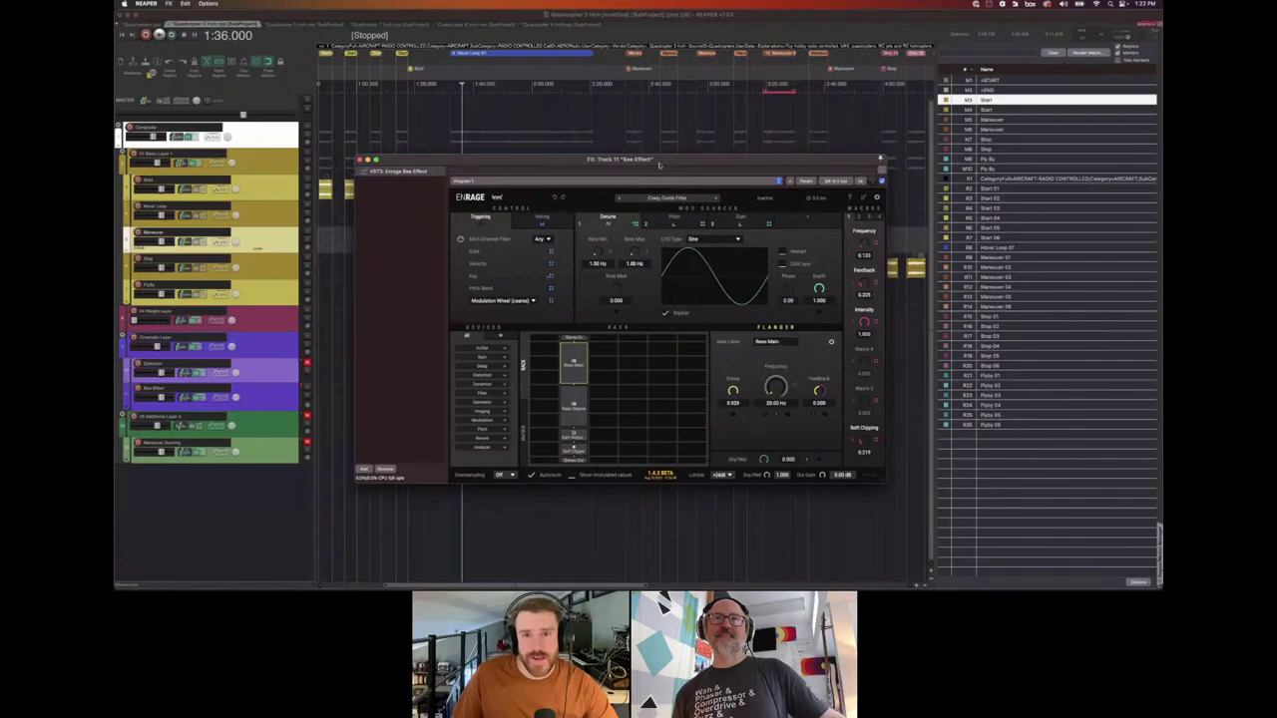
left_click_drag(665, 158, 639, 181)
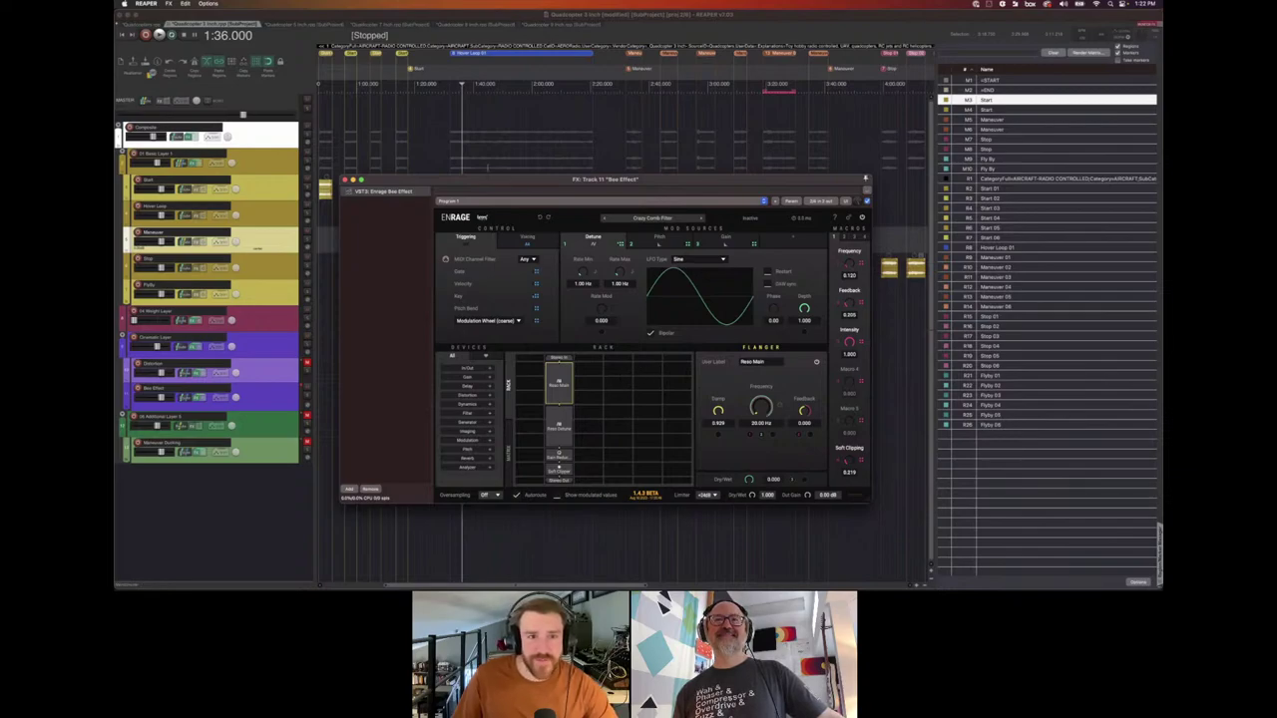
left_click_drag(490, 185, 500, 138)
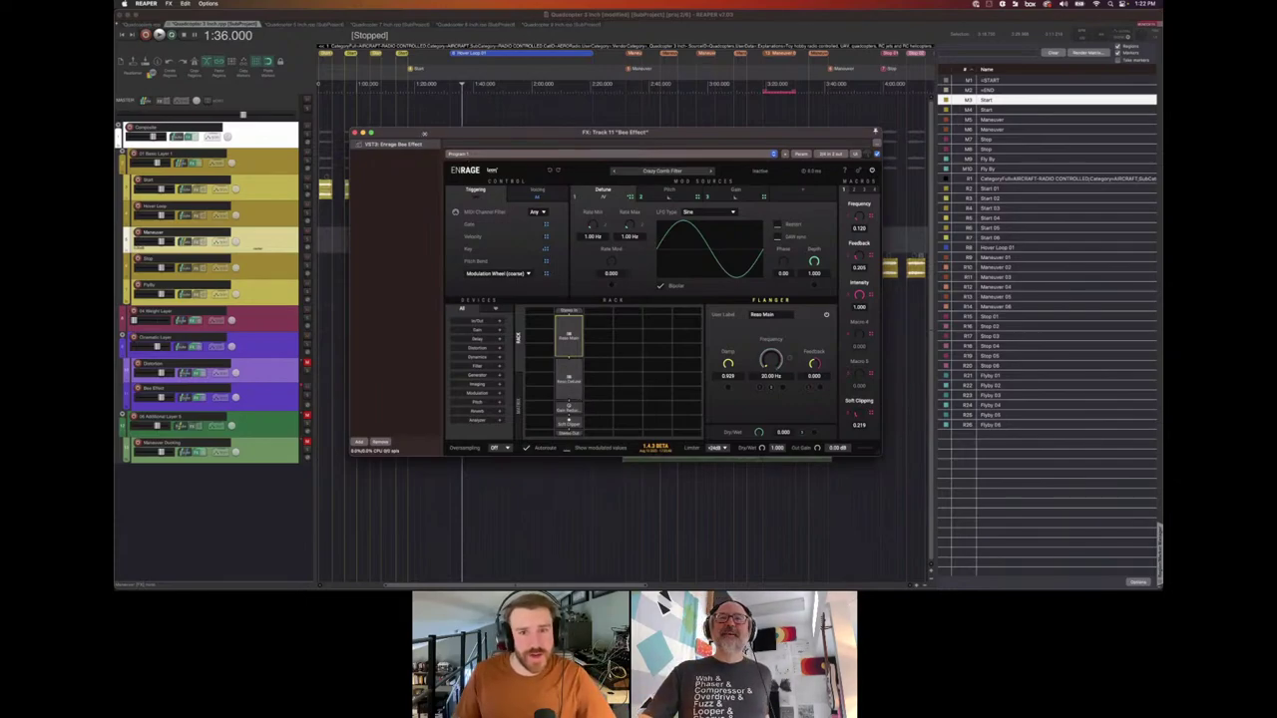
mouse_move(429, 135)
left_mouse_down()
mouse_move(472, 142)
mouse_move(413, 147)
left_mouse_up()
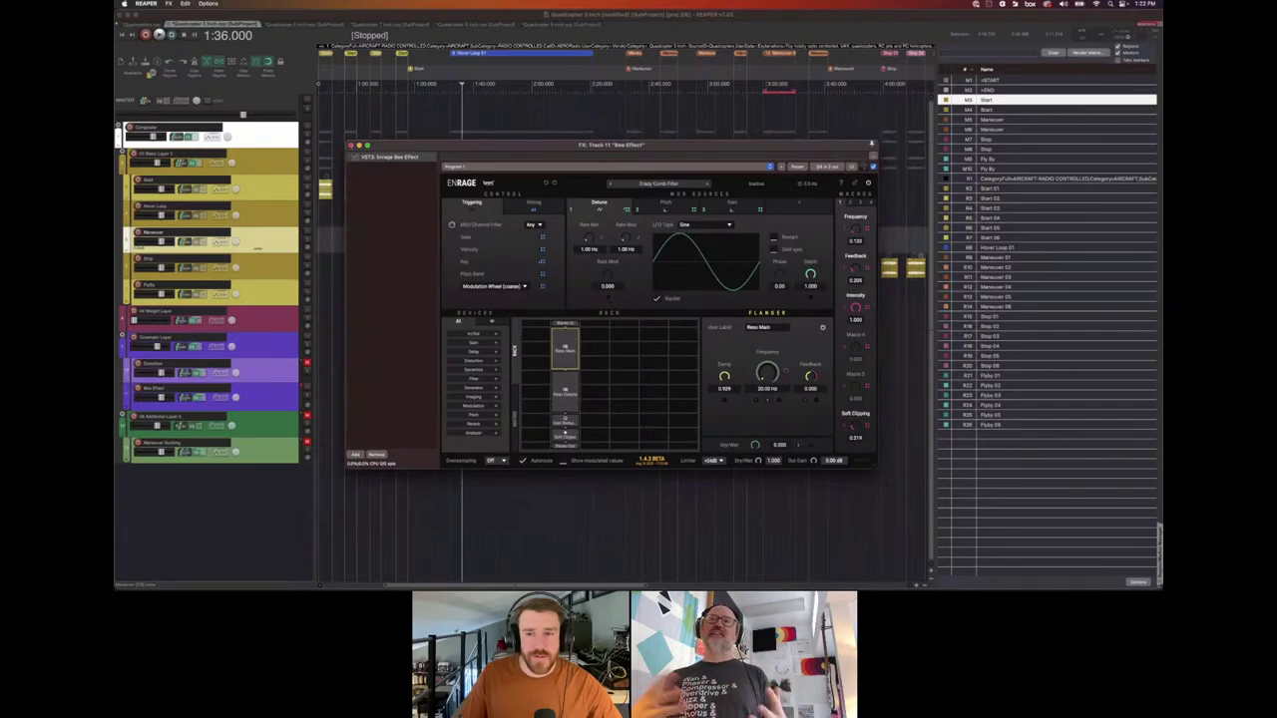
Close the Enrage window and audition the first maneuver from 2:32.000 in the Quadcopter 3 inch subproject.
left_click(351, 146)
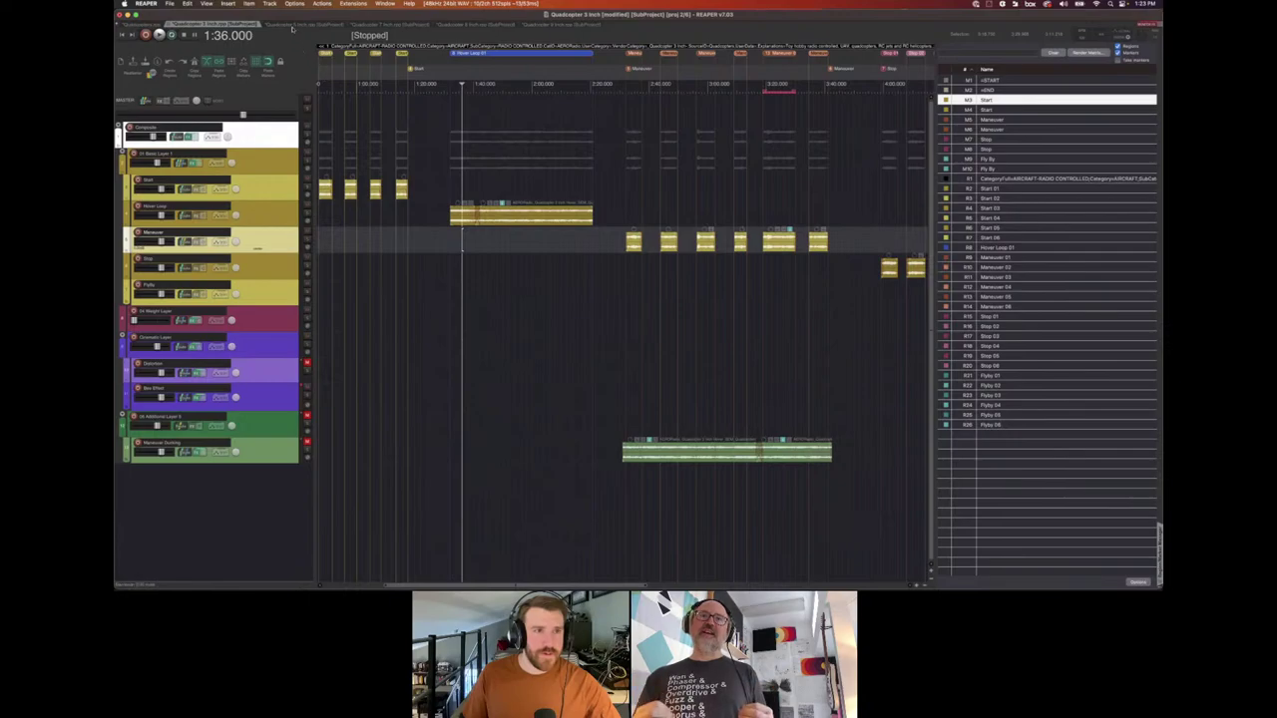
left_click(295, 25)
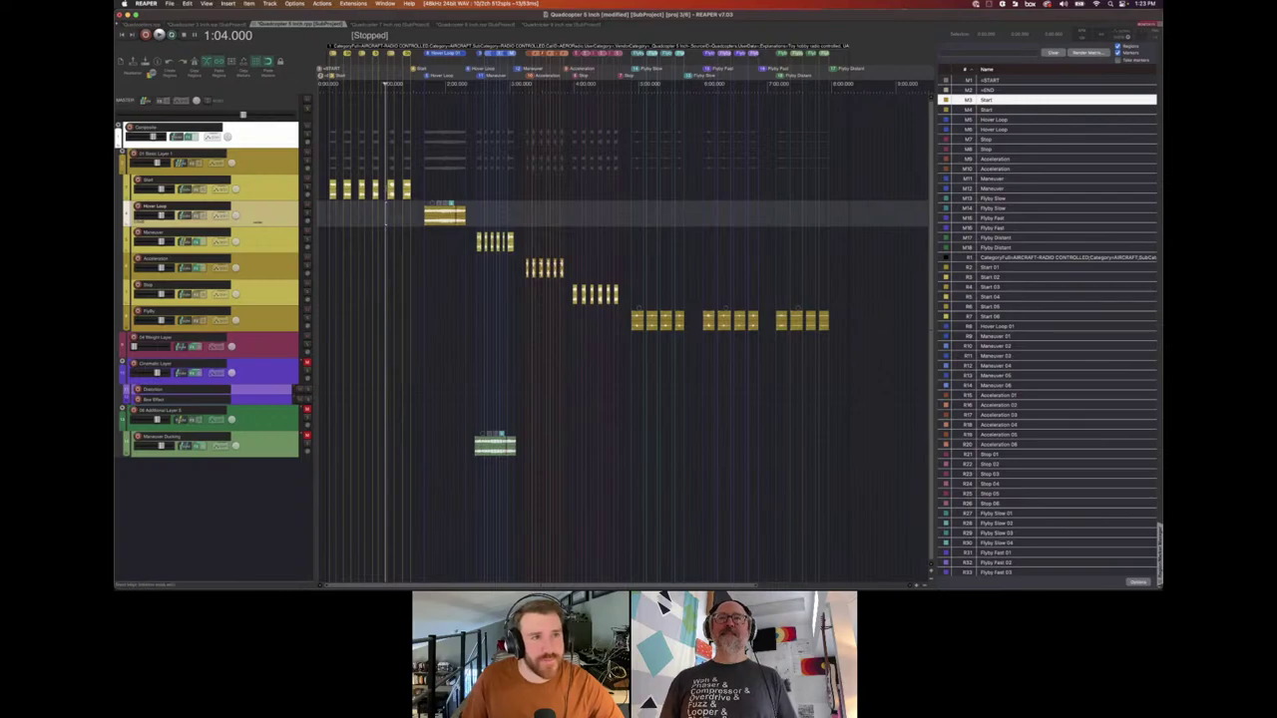
left_click(215, 25)
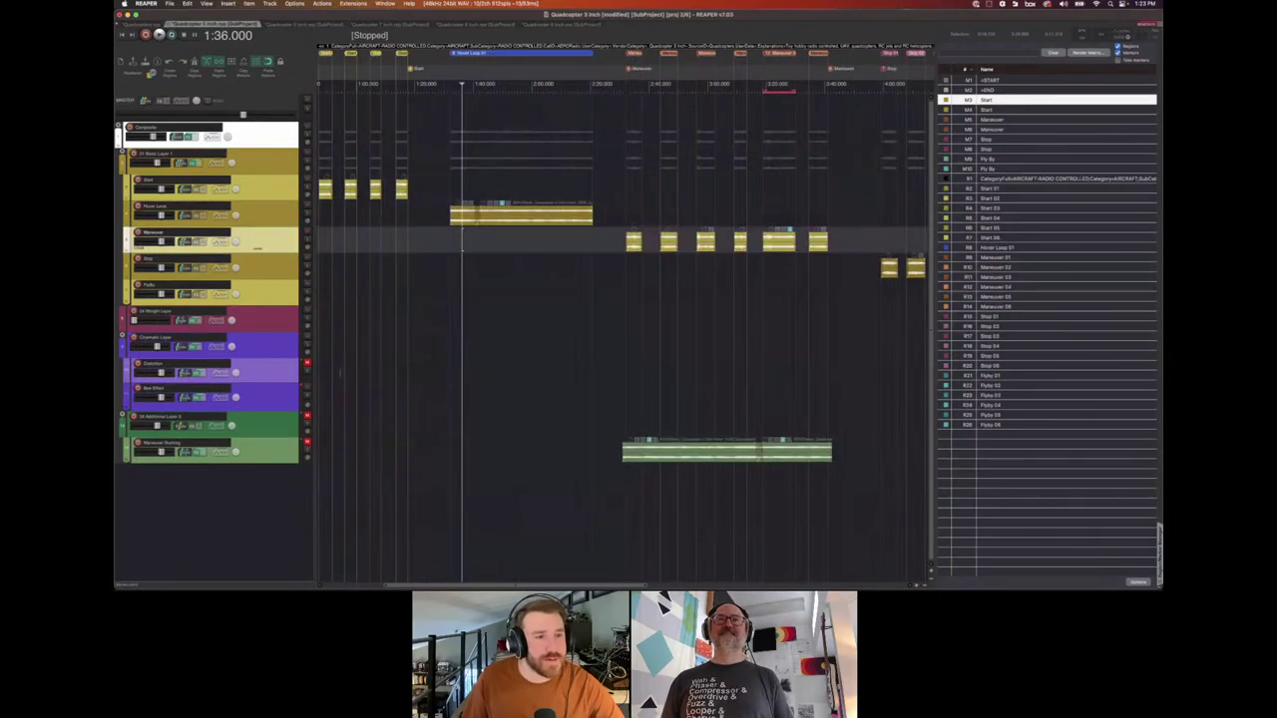
left_click(620, 241)
left_click(623, 241)
key("Right")
key("Right")
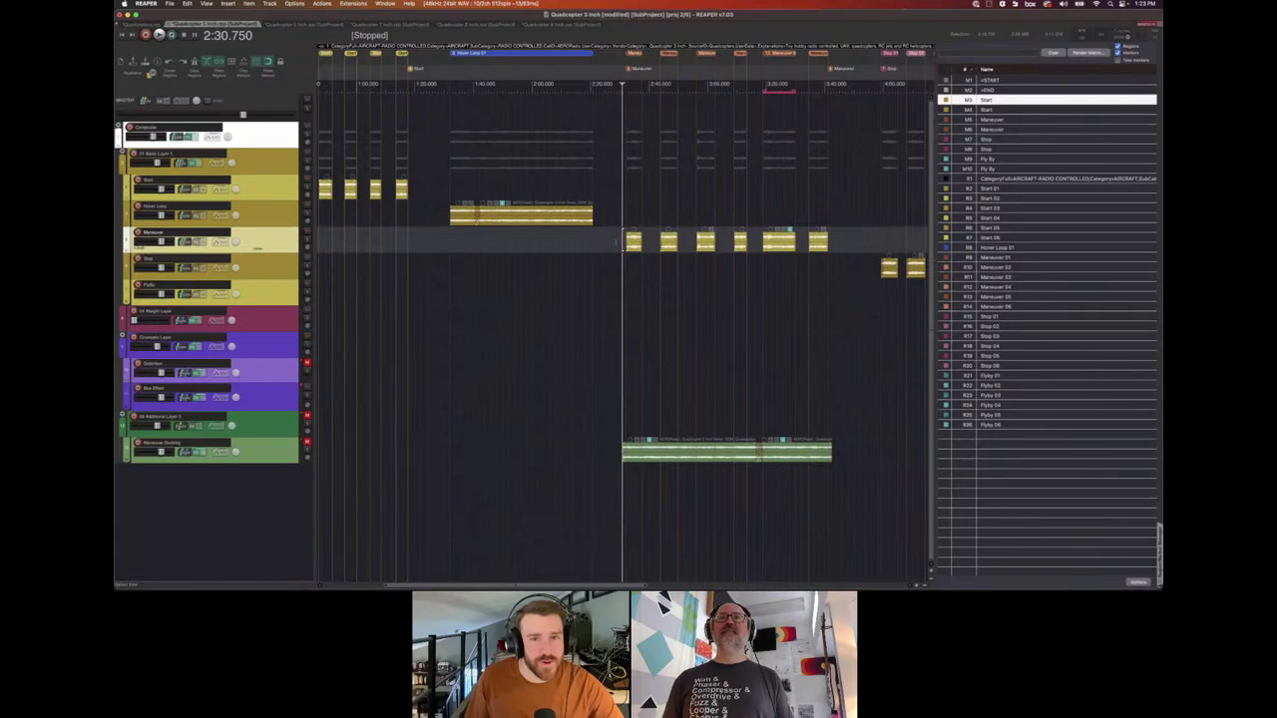
key("space")
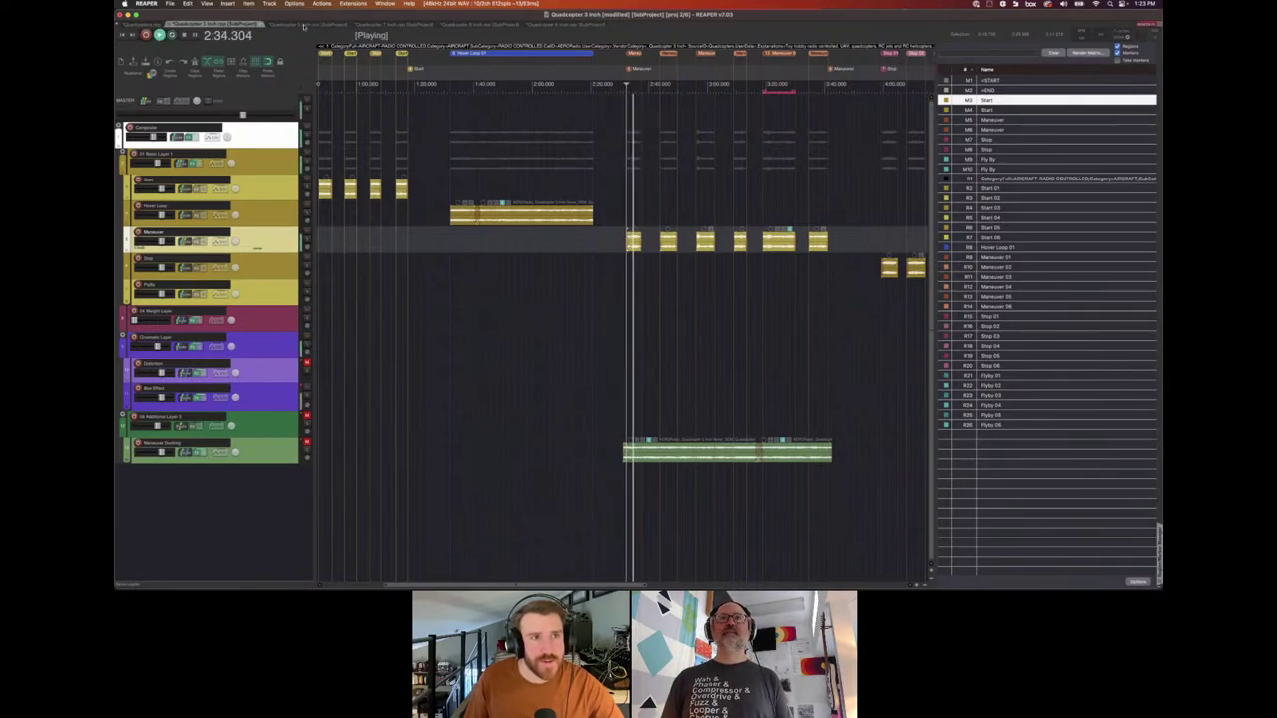
key("space")
Switch to the Quadcopter 5 inch subproject and audition its first maneuver from the M11 Maneuver marker.
left_click(303, 24)
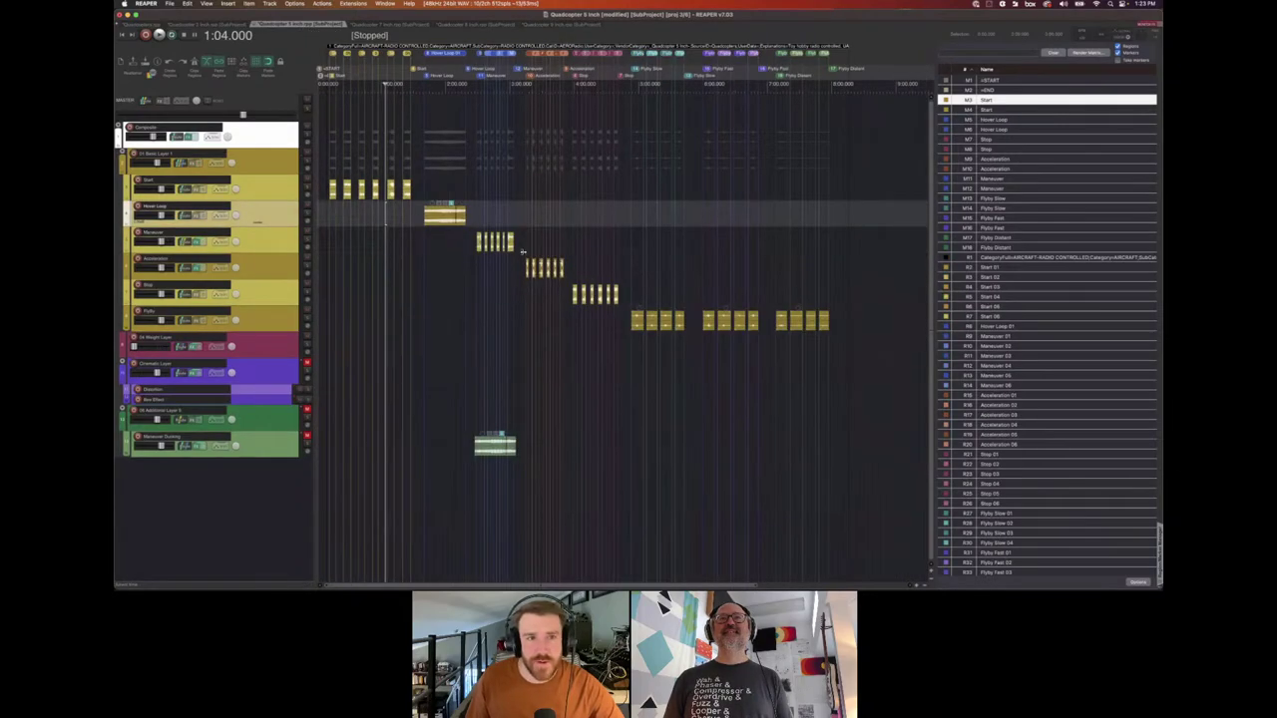
double_click(997, 178)
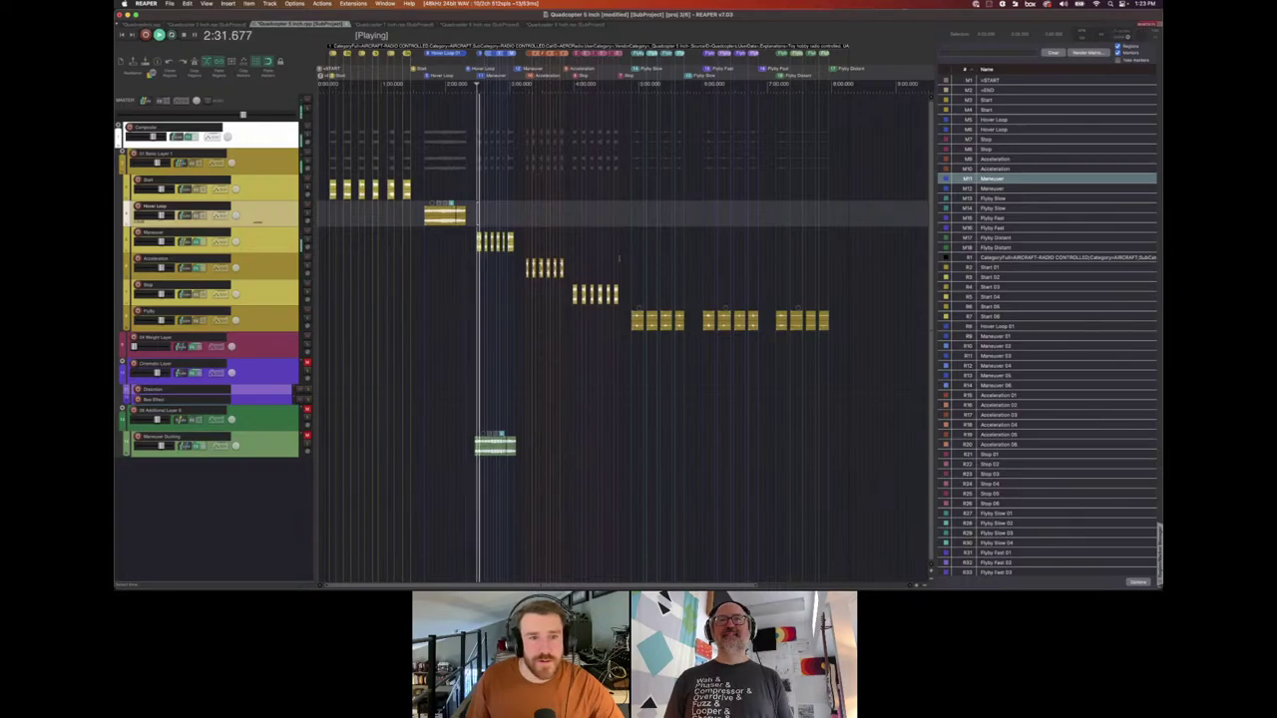
key("space")
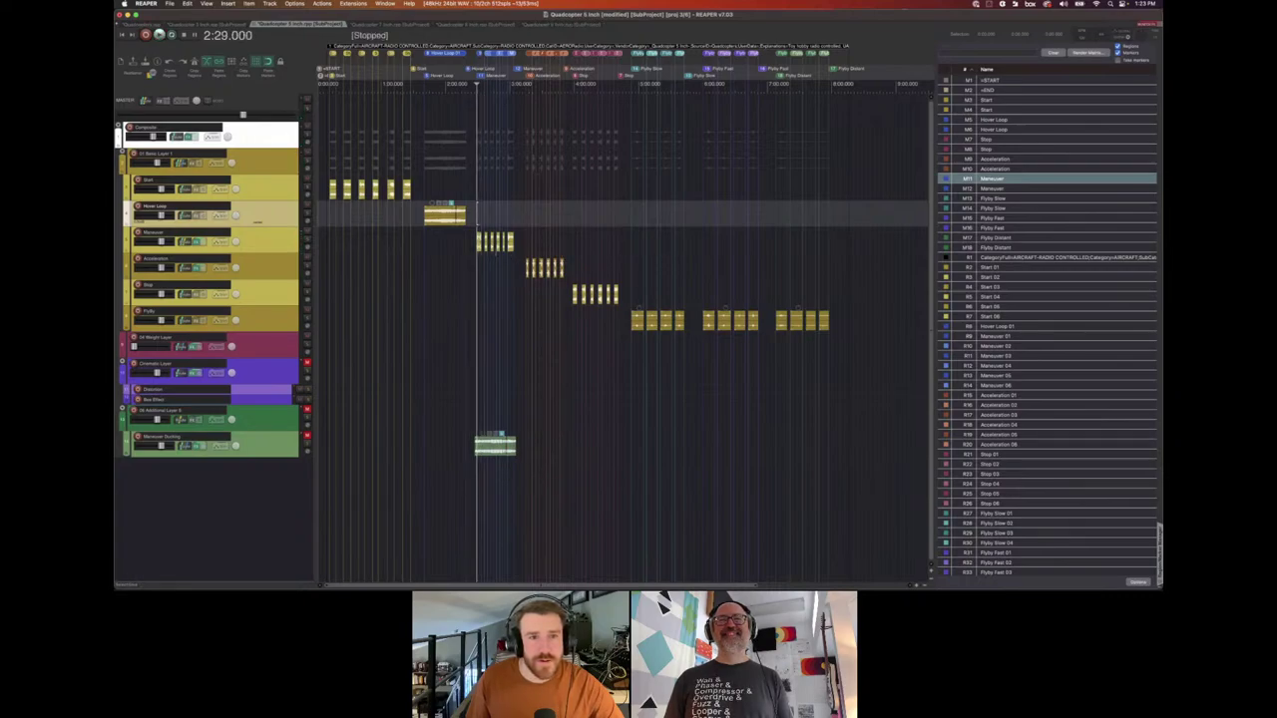
Place the edit cursor at 2:36.292 on the Maneuver track and audition the second maneuver clip.
left_click(483, 242)
left_click(481, 237)
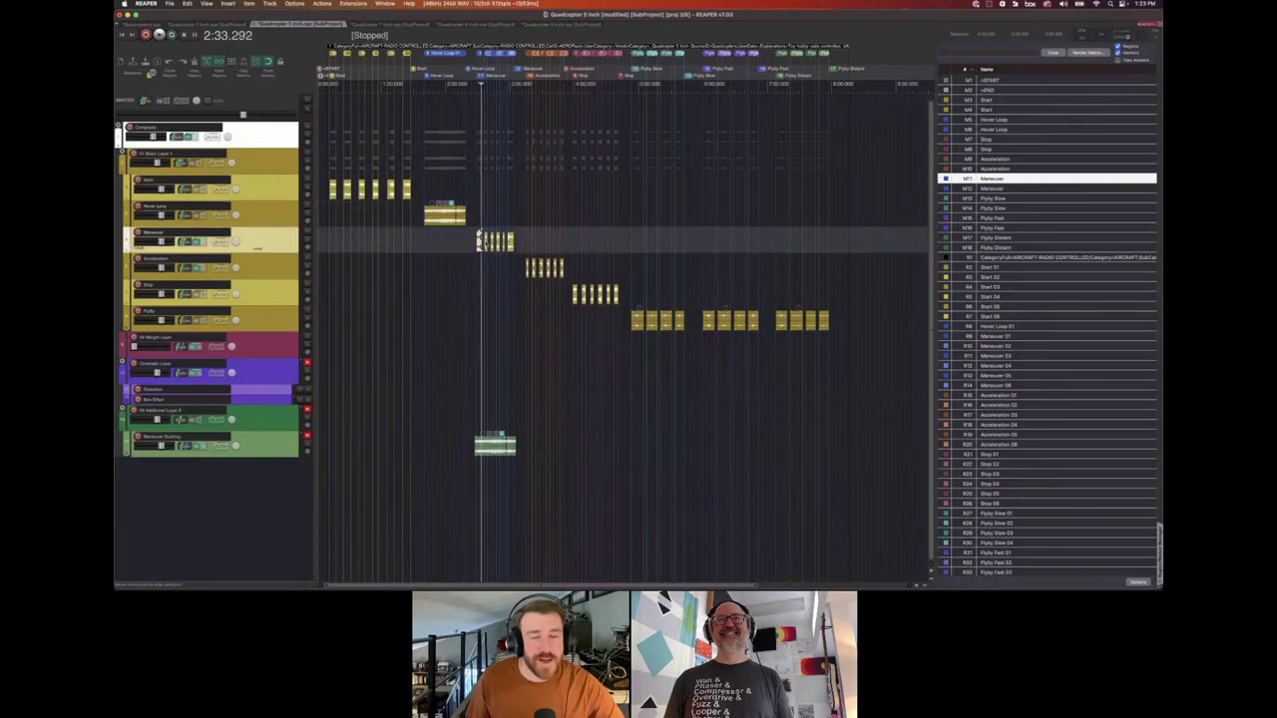
scroll(481, 237, "up", 6)
scroll(623, 241, "up", 1)
left_click(625, 241)
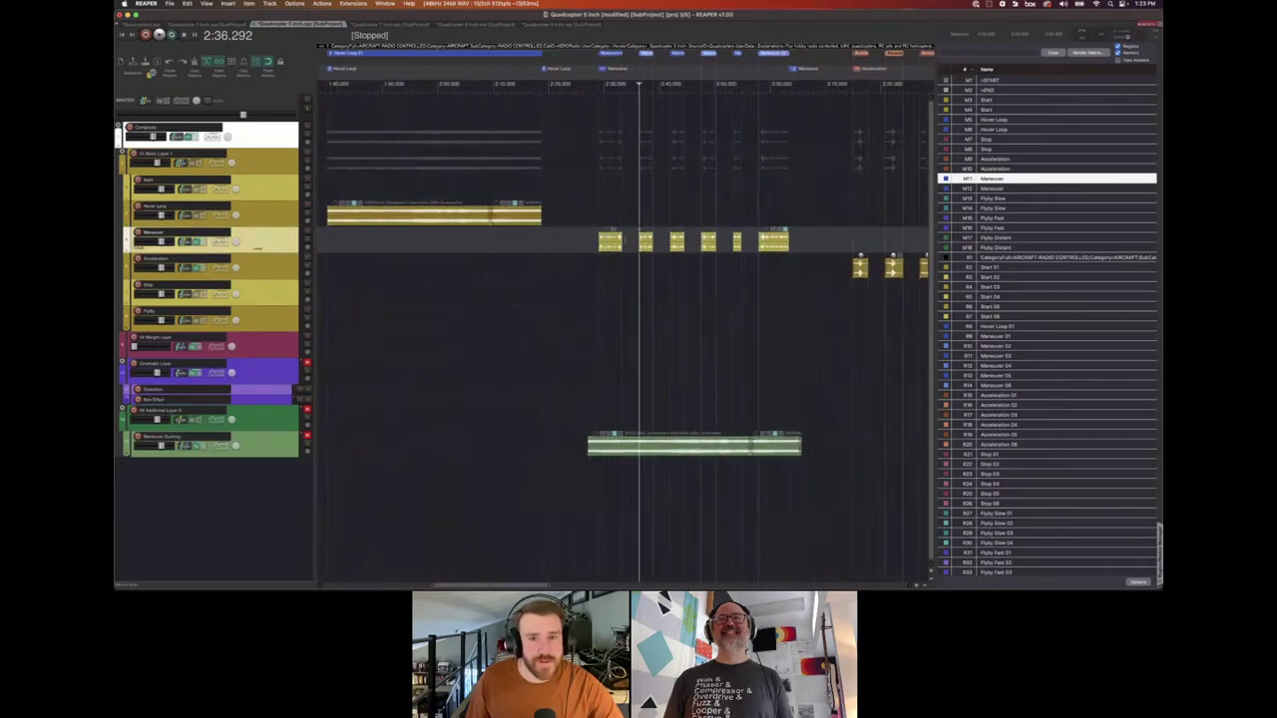
scroll(623, 330, "up", 2)
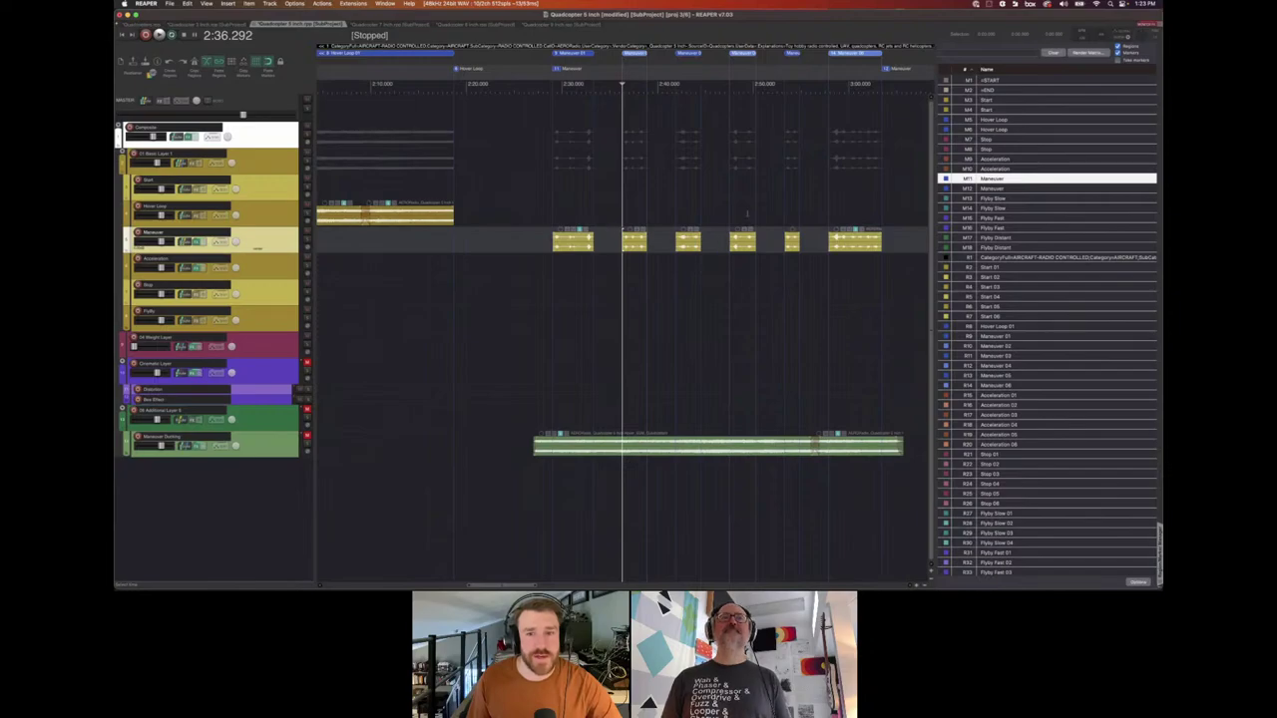
key("space")
key("space")
Audition the third maneuver clip, and the fourth one from 2:47.522.
left_click(672, 242)
key("space")
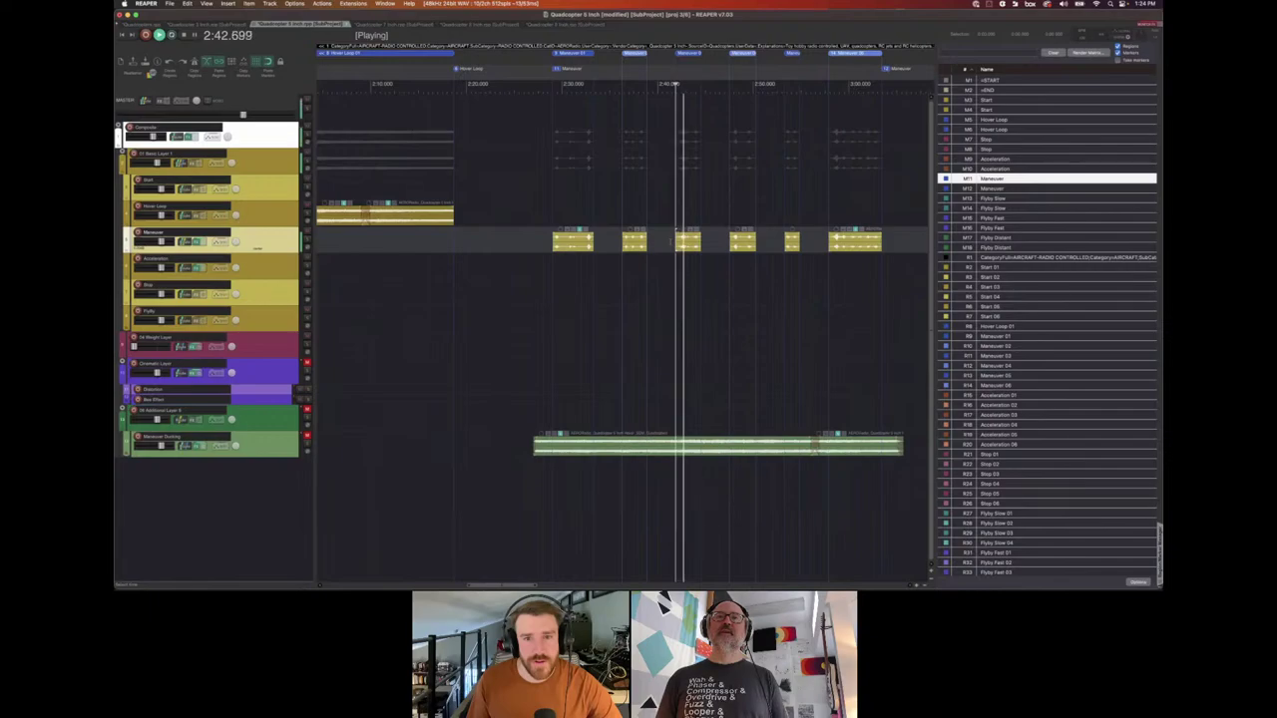
key("space")
left_click(722, 241)
key("space")
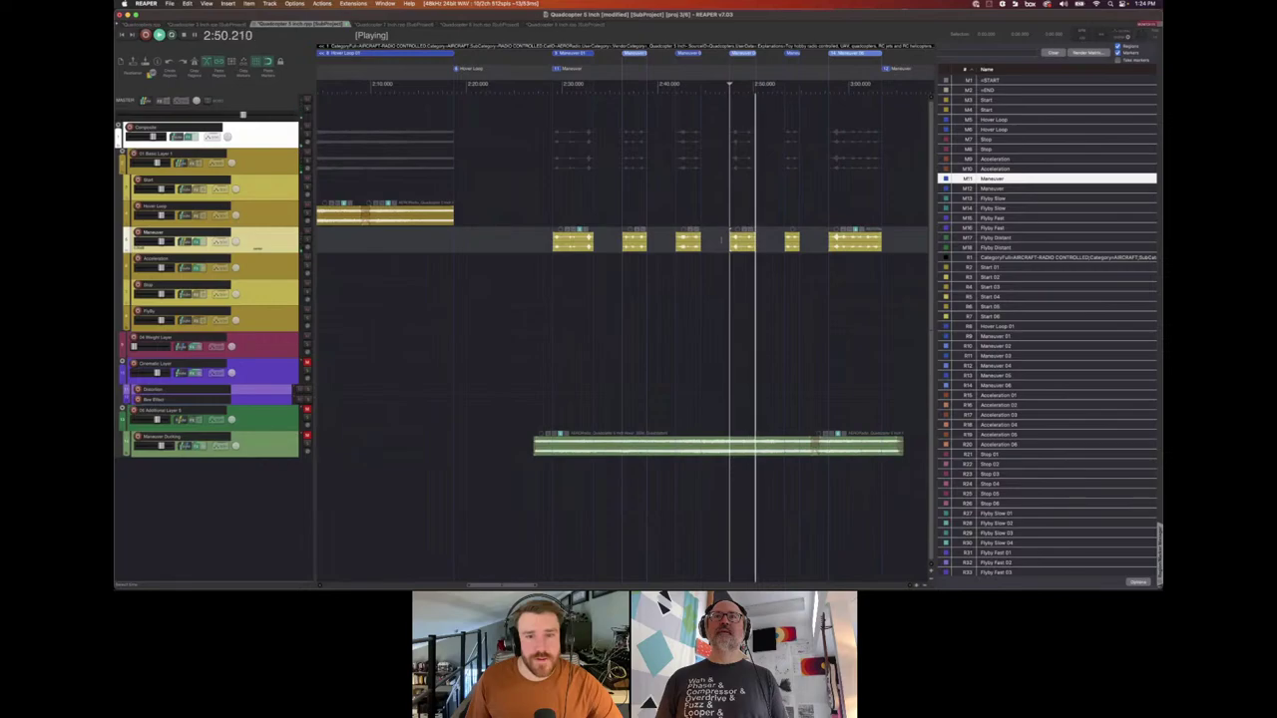
key("space")
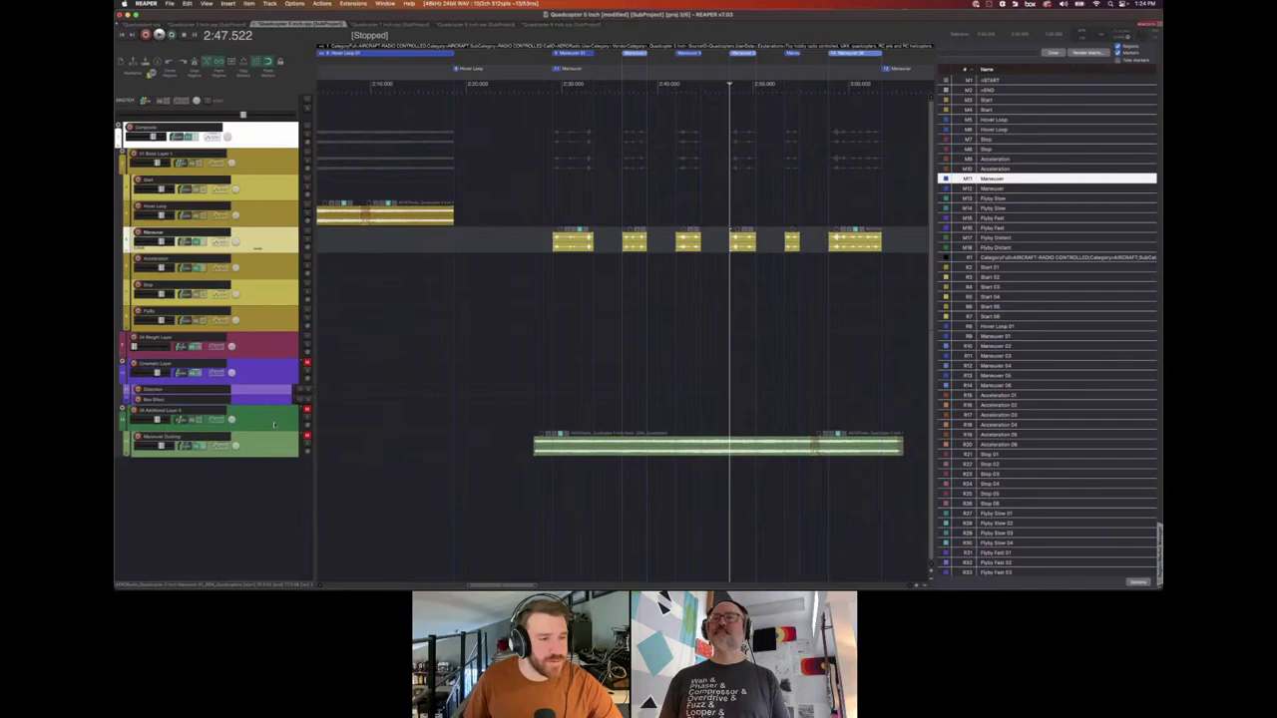
Select the Additional Layer folder track and collapse its Maneuver Ducking child track to a compact height.
left_click(275, 424)
left_click(267, 439)
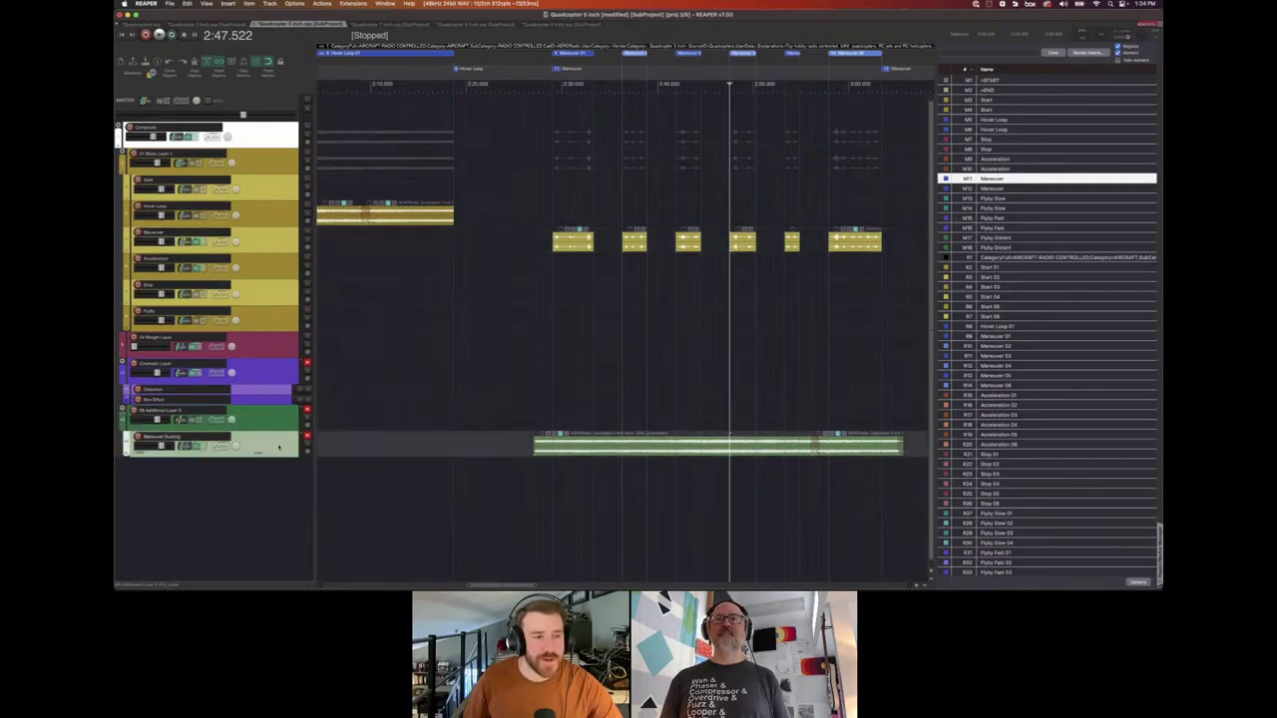
left_click(265, 419)
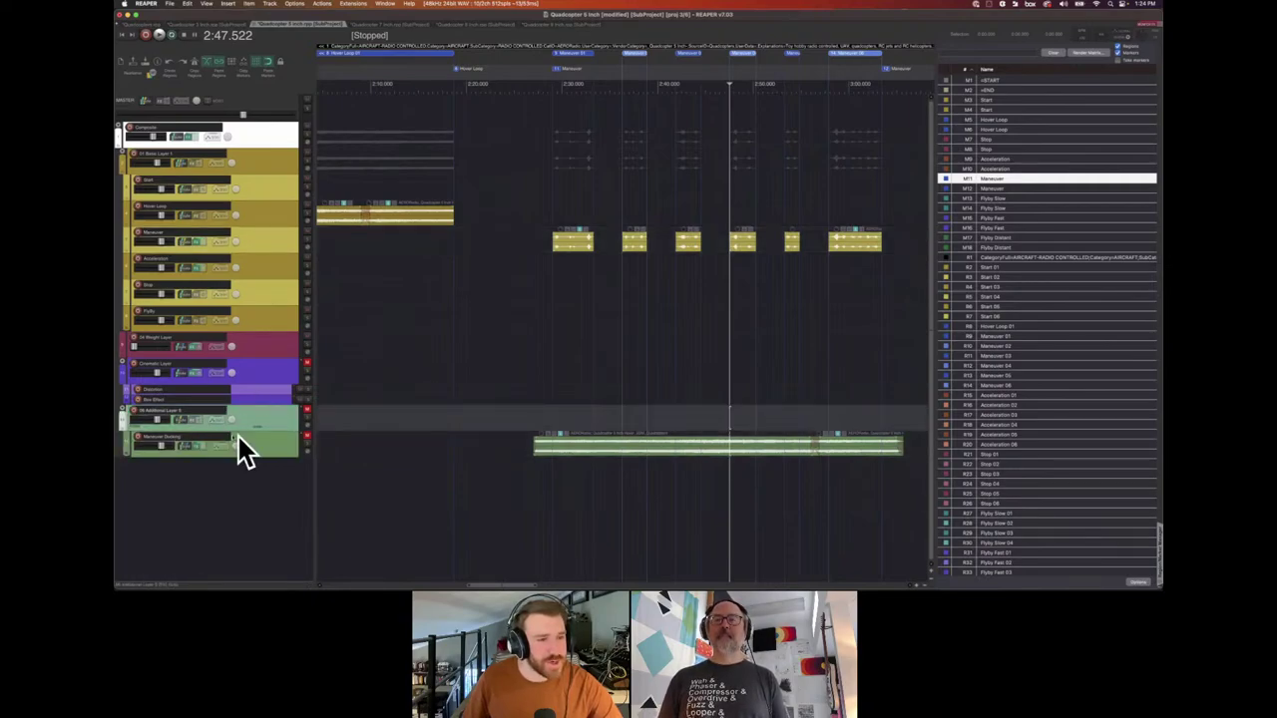
left_click(123, 409)
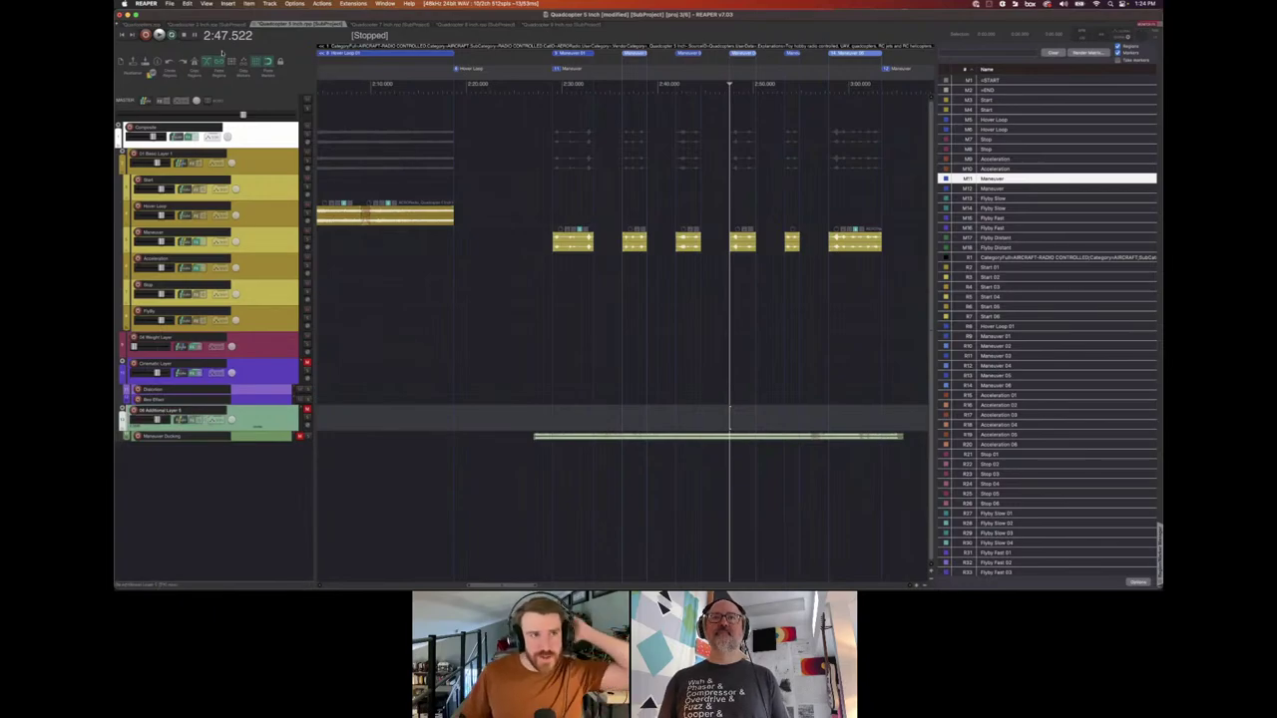
Compare the Quadcopter 3 inch subproject's tracks with those of the 5 inch subproject, ending on the 5 inch one.
left_click(212, 25)
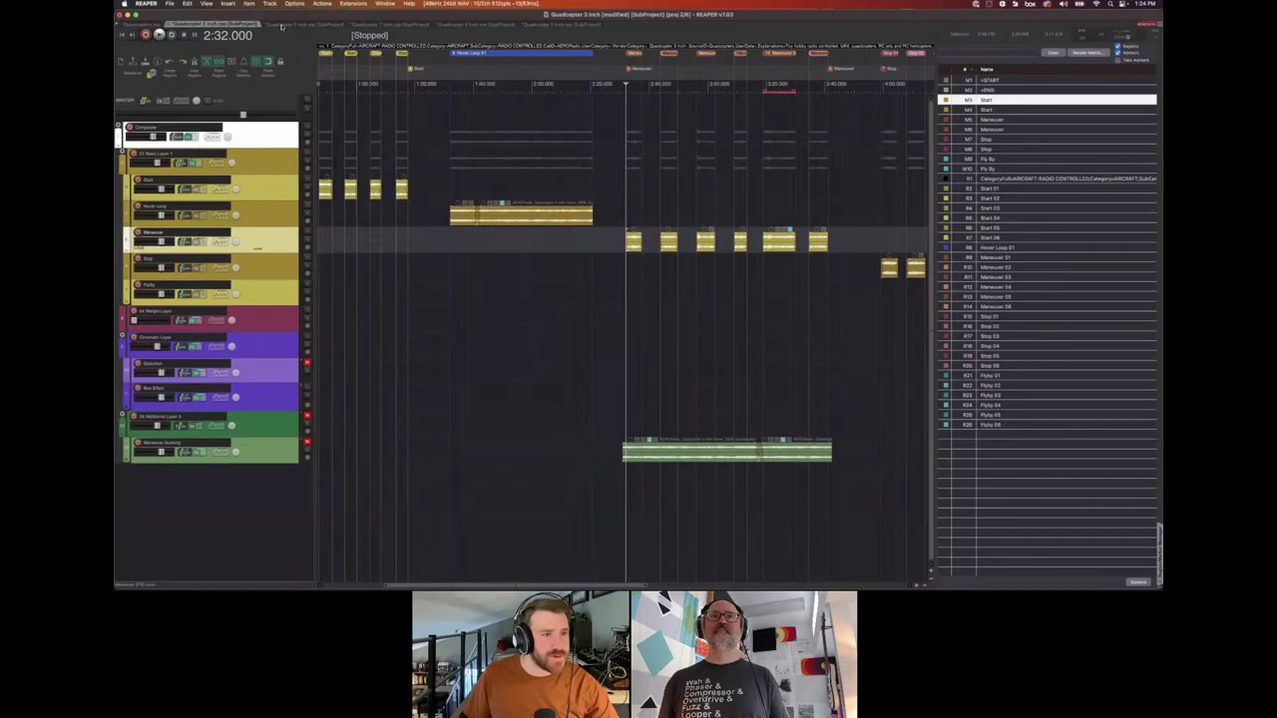
left_click(283, 27)
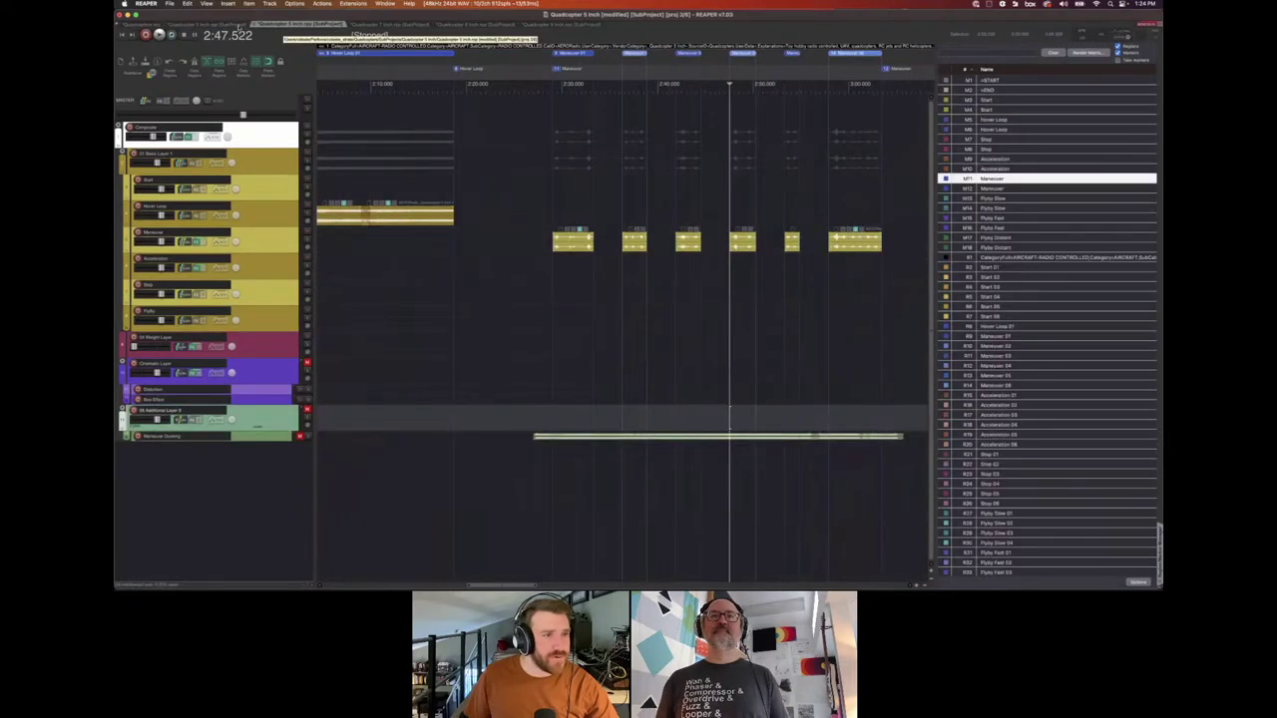
left_click(240, 24)
left_click(280, 25)
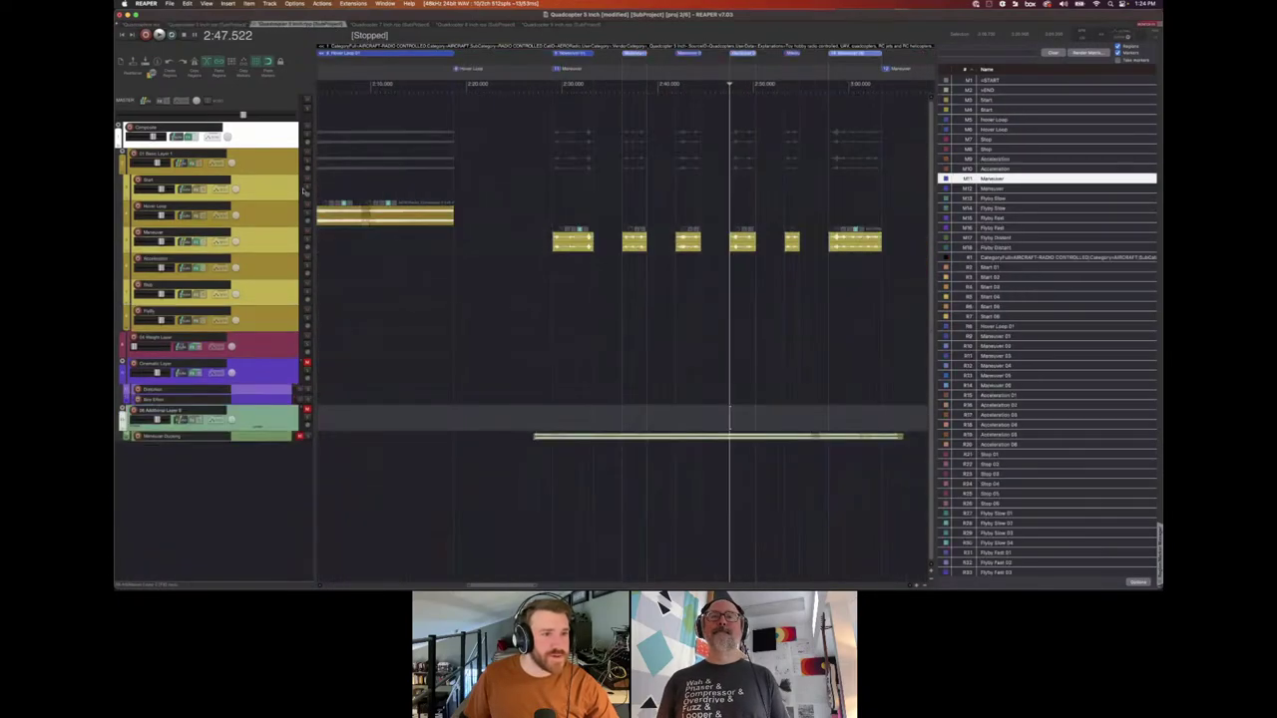
Select the Acceleration track in the 5 inch subproject and audition the Acceleration 01 region.
left_click(270, 269)
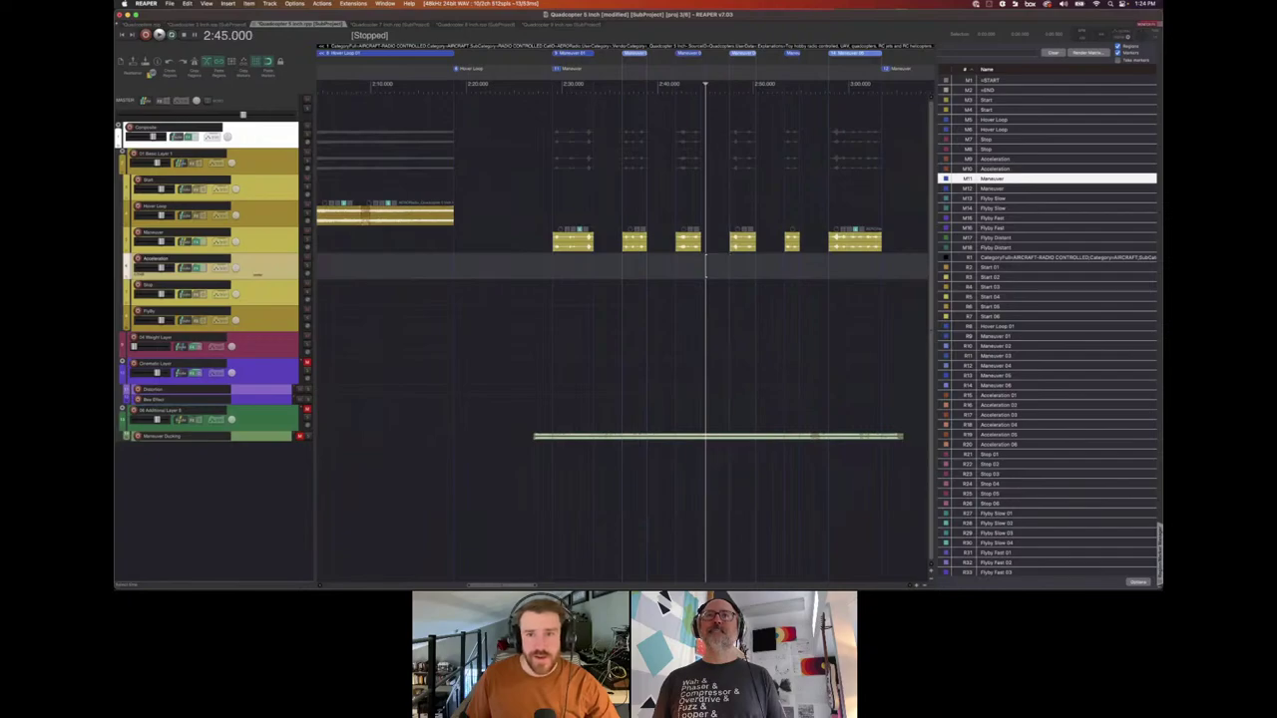
scroll(1016, 338, "down", 3)
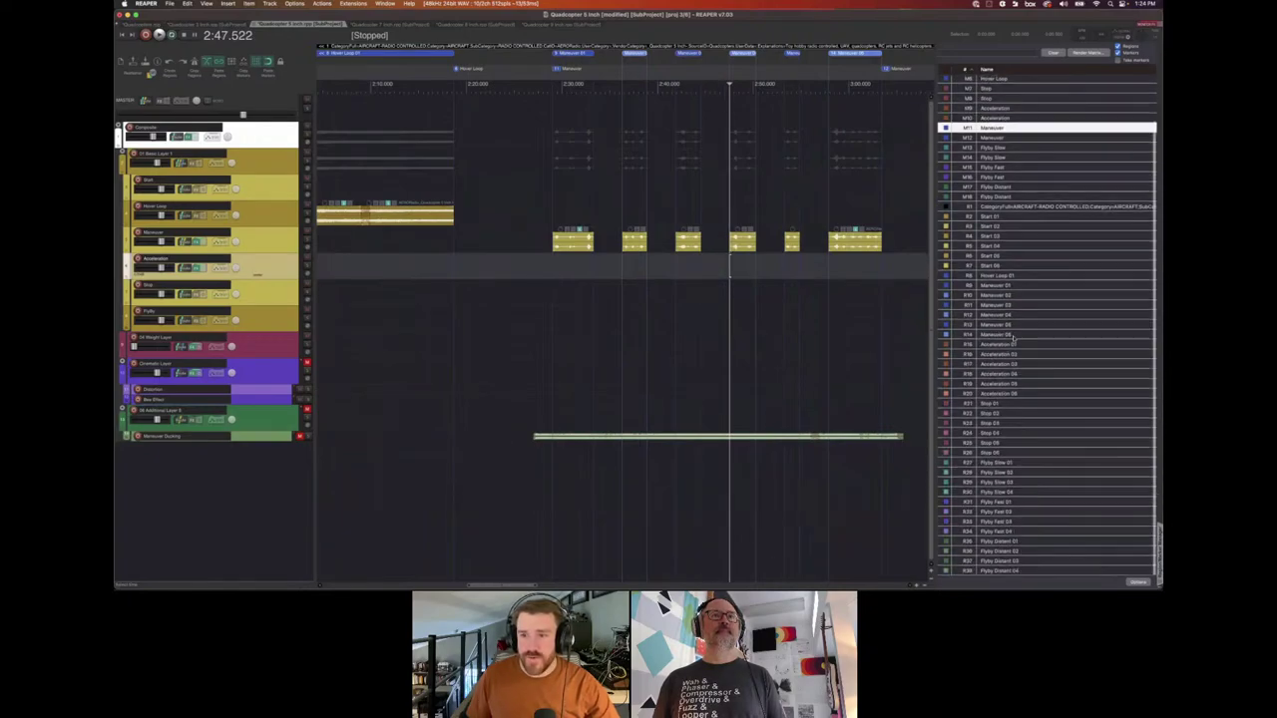
left_click(1002, 344)
key("space")
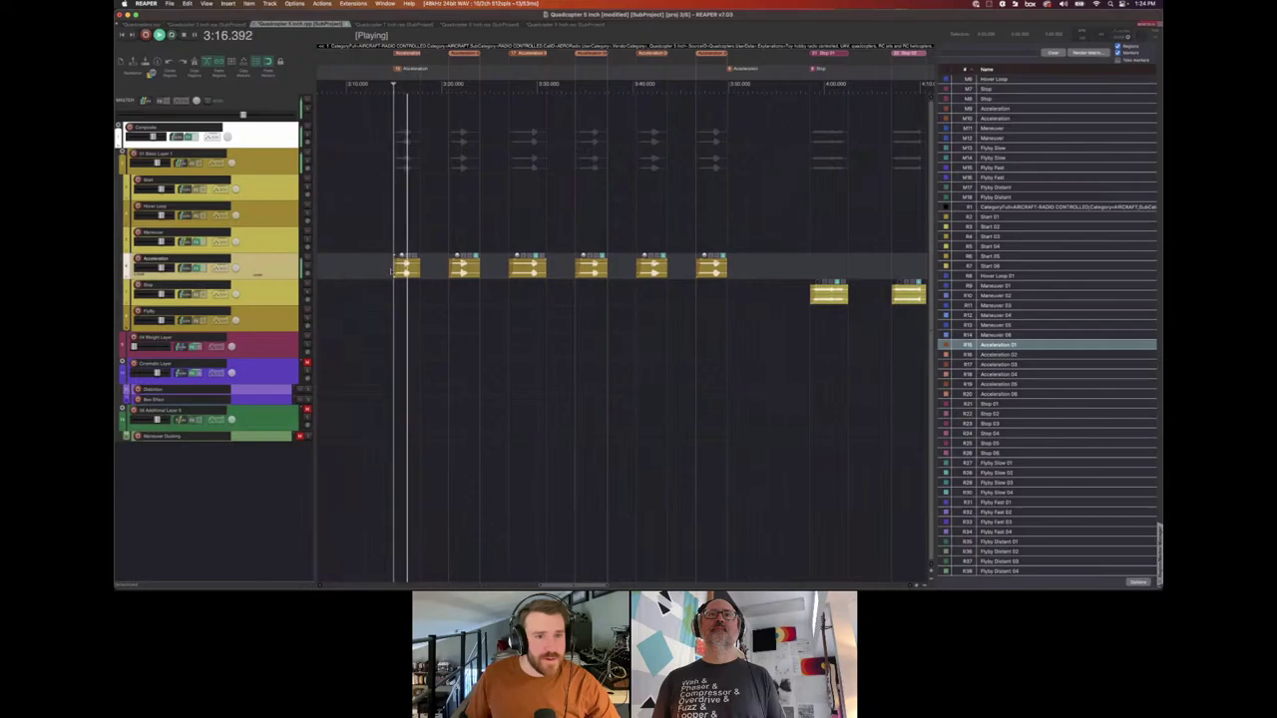
key("space")
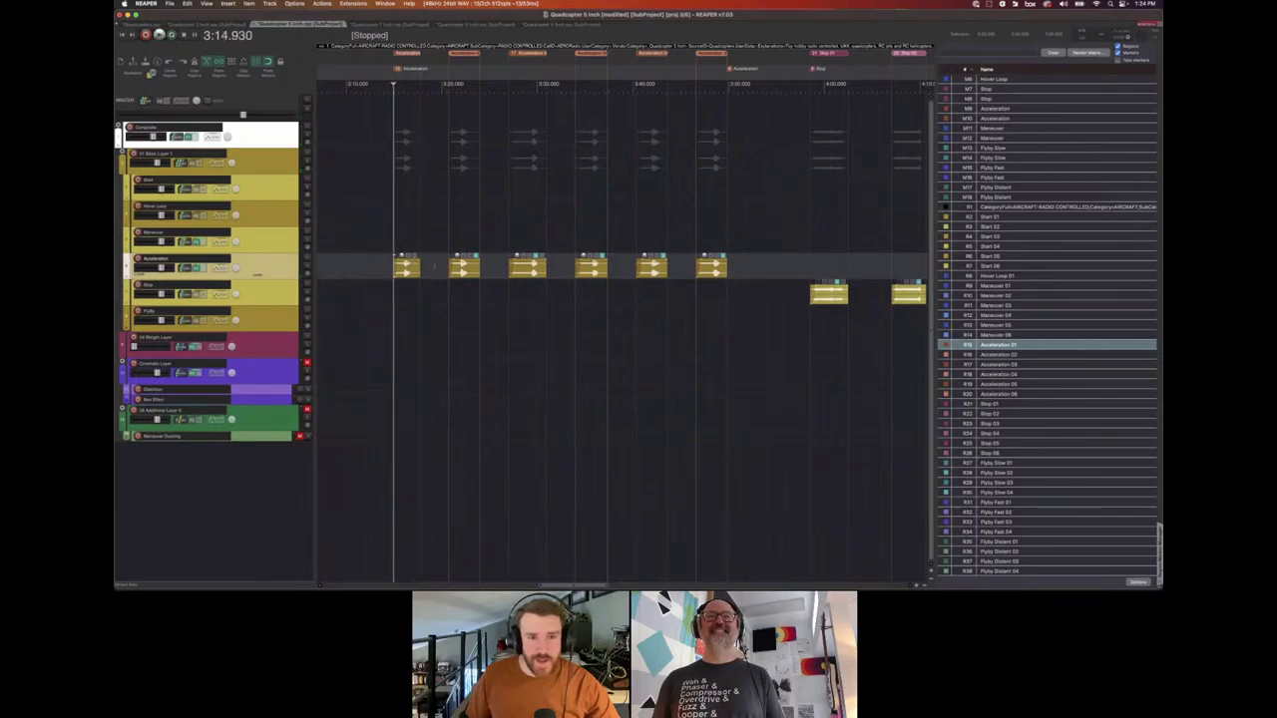
Audition the second acceleration clip from 3:20.729, and the fourth one on the same track.
left_click(436, 267)
left_click(446, 267)
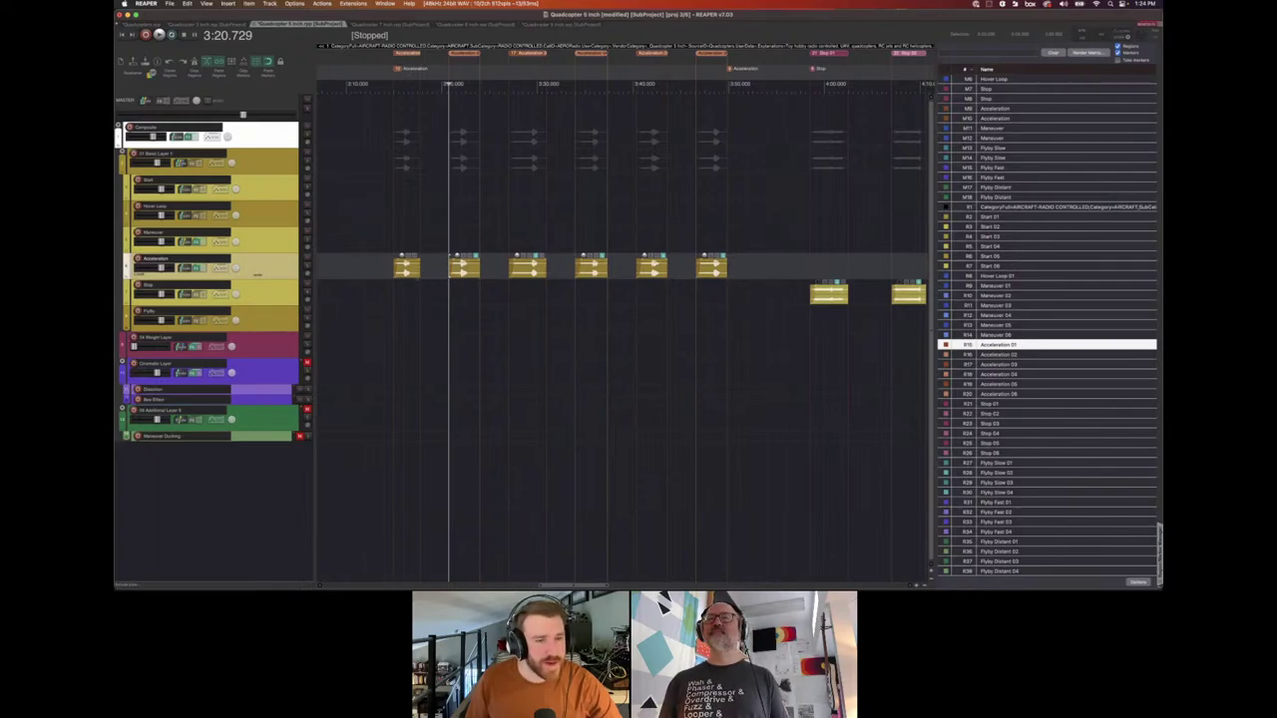
key("space")
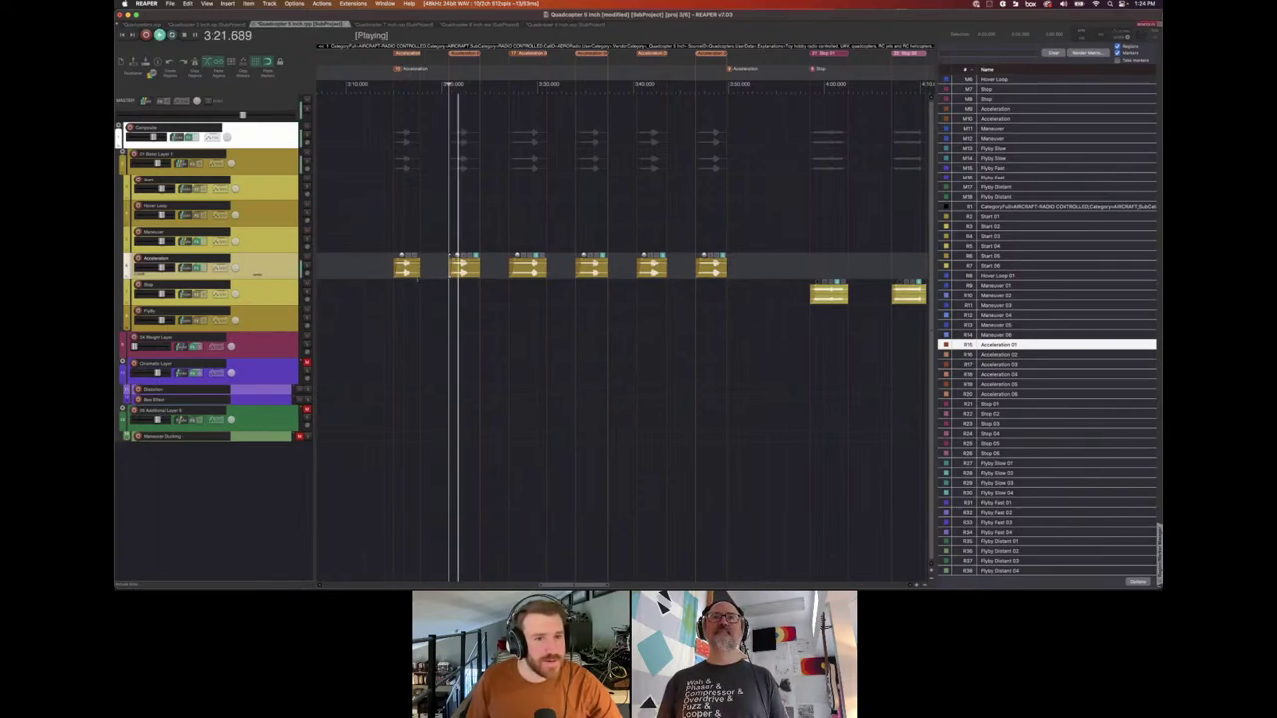
key("space")
left_click(567, 269)
key("space")
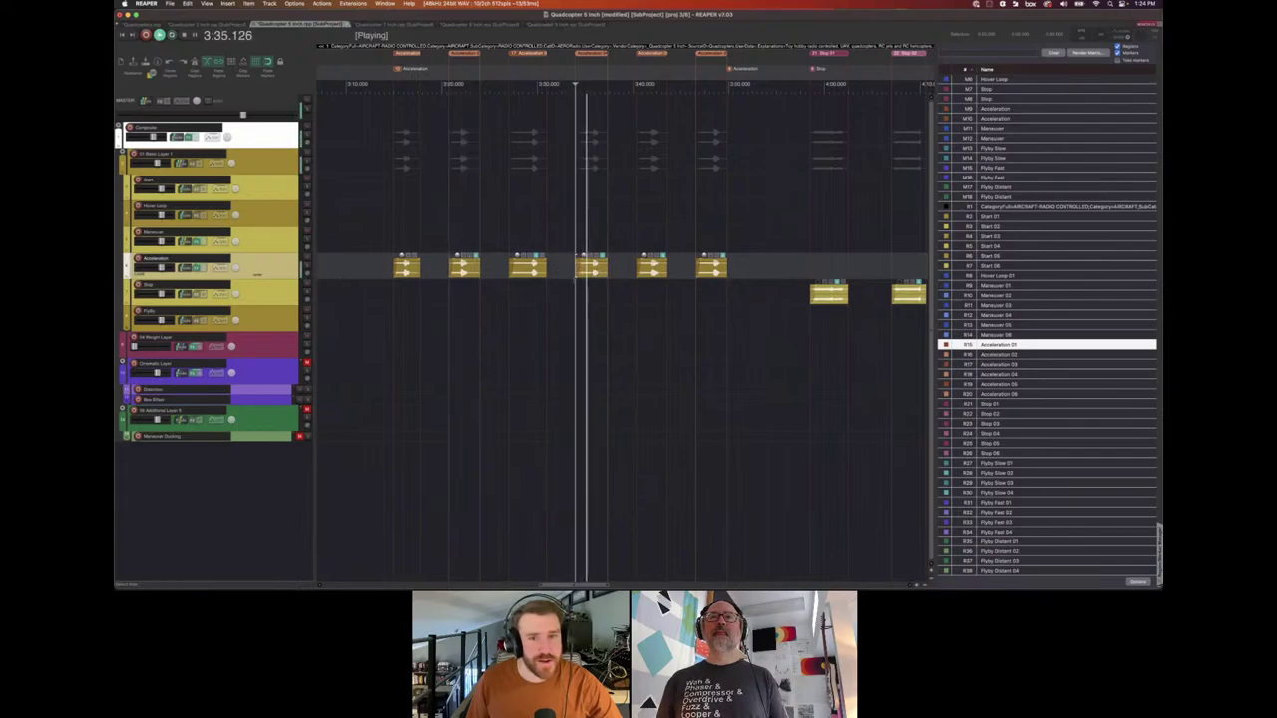
key("space")
Select the Flyby track and audition its first slow flyby clip from 4:52.882.
left_click(624, 269)
scroll(626, 269, "left", 1)
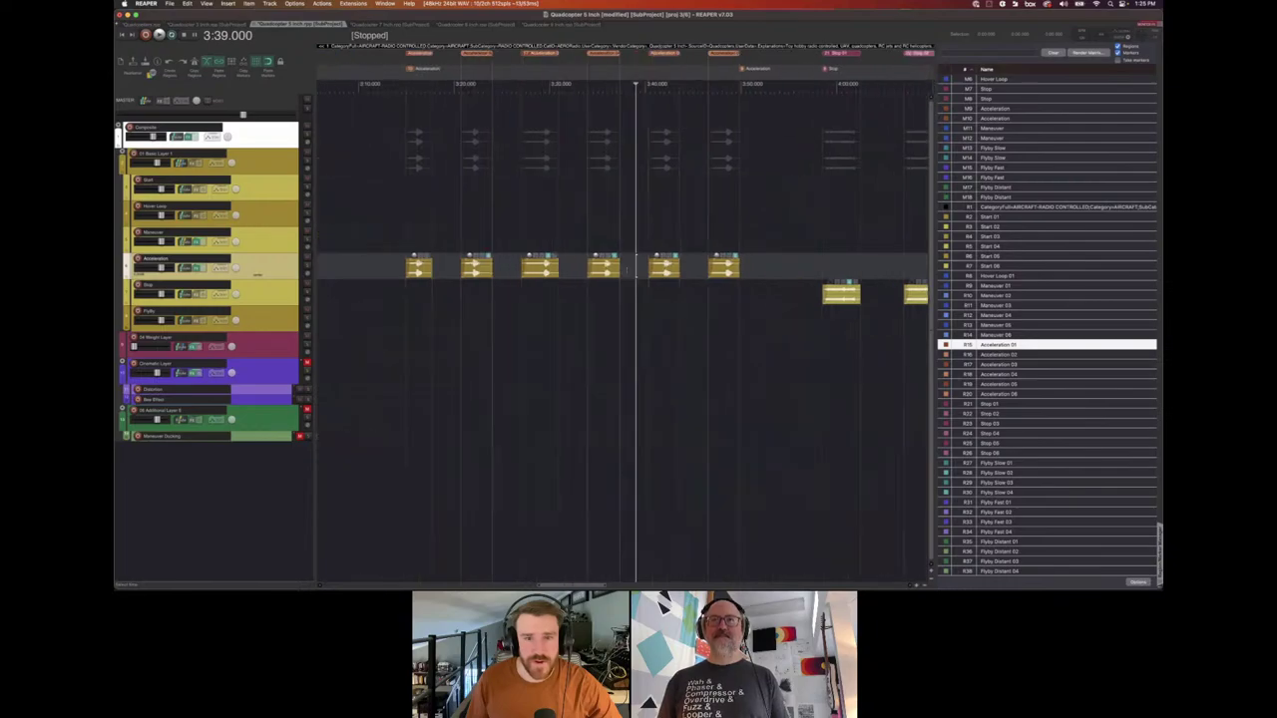
scroll(623, 329, "right", 8)
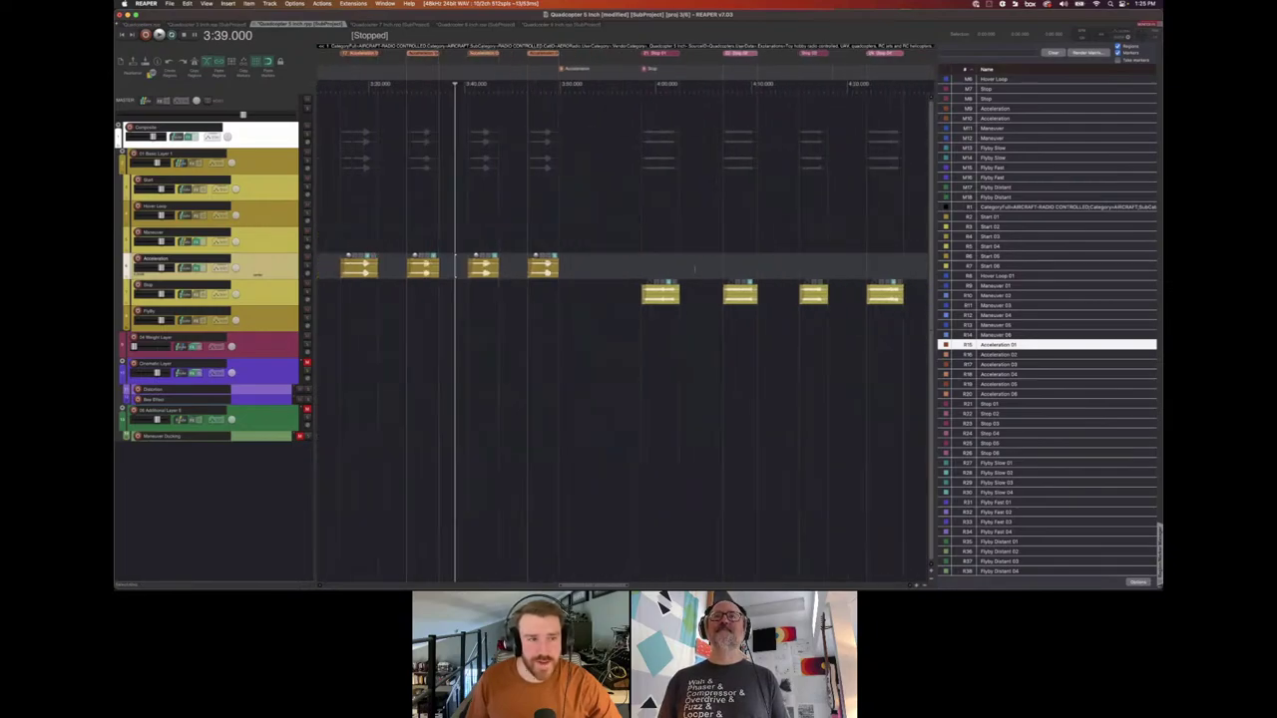
scroll(611, 295, "right", 3)
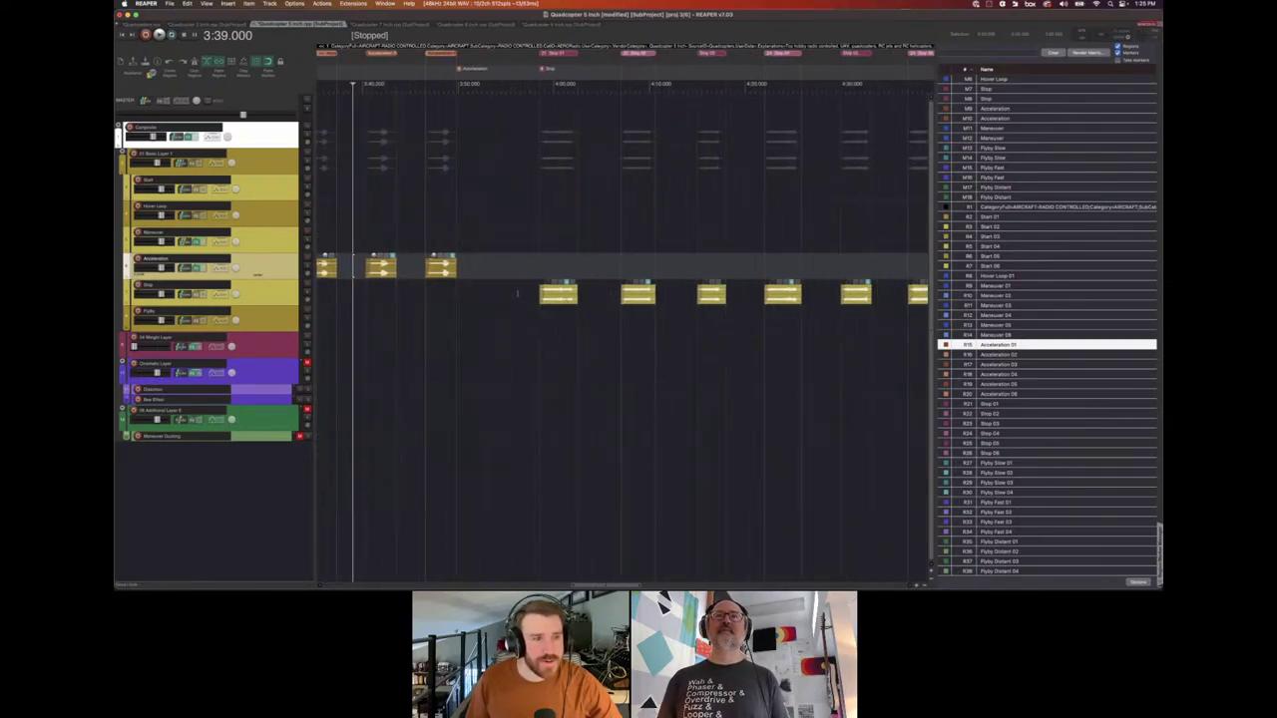
scroll(517, 293, "right", 12)
scroll(648, 295, "right", 8)
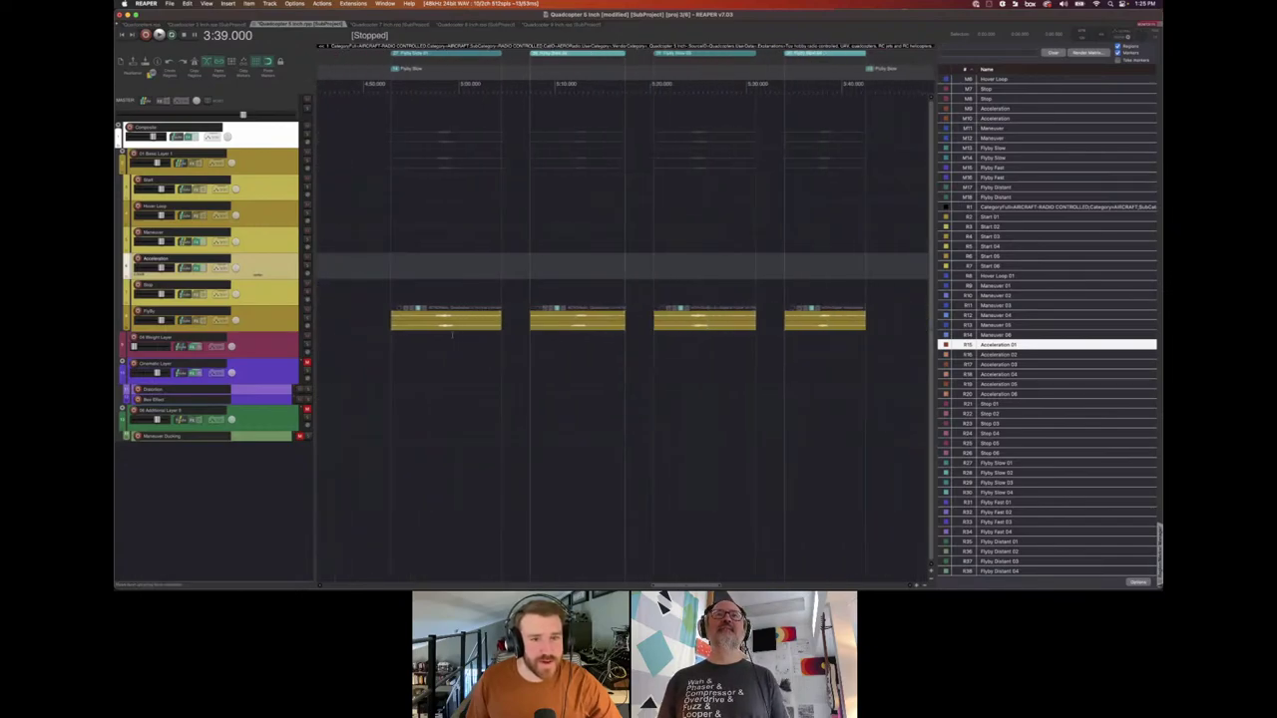
left_click(391, 320)
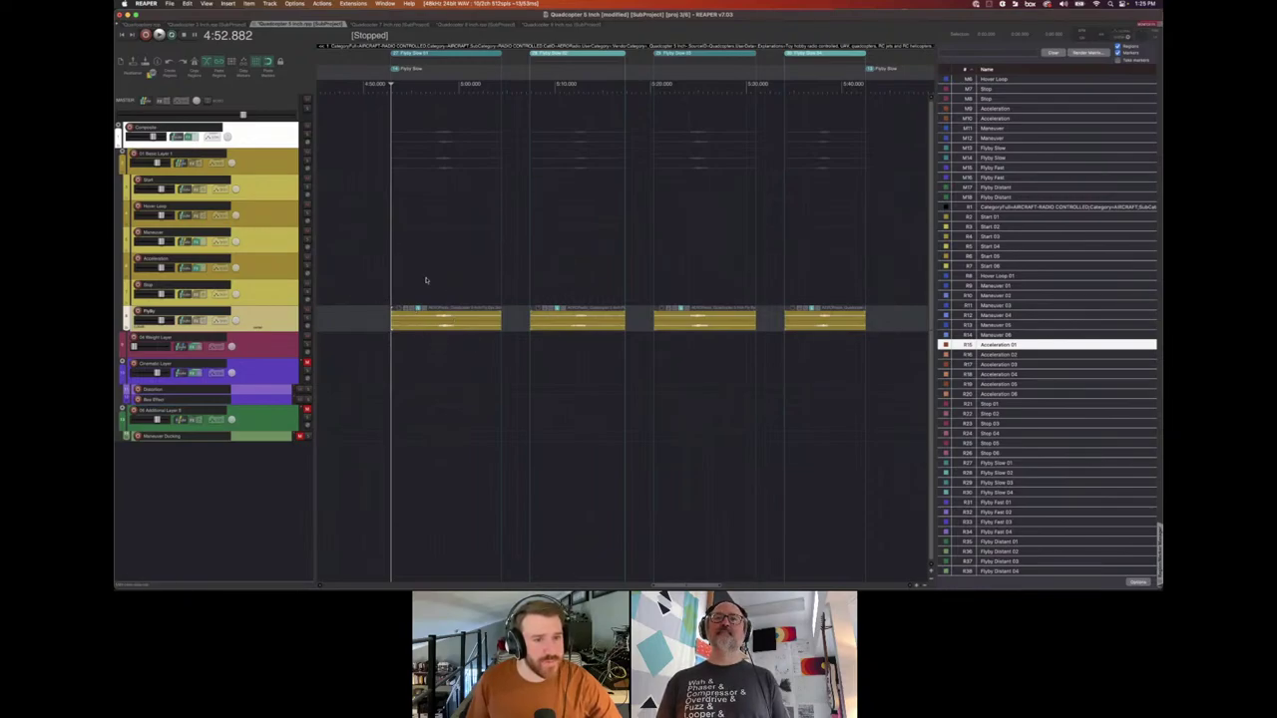
key("space")
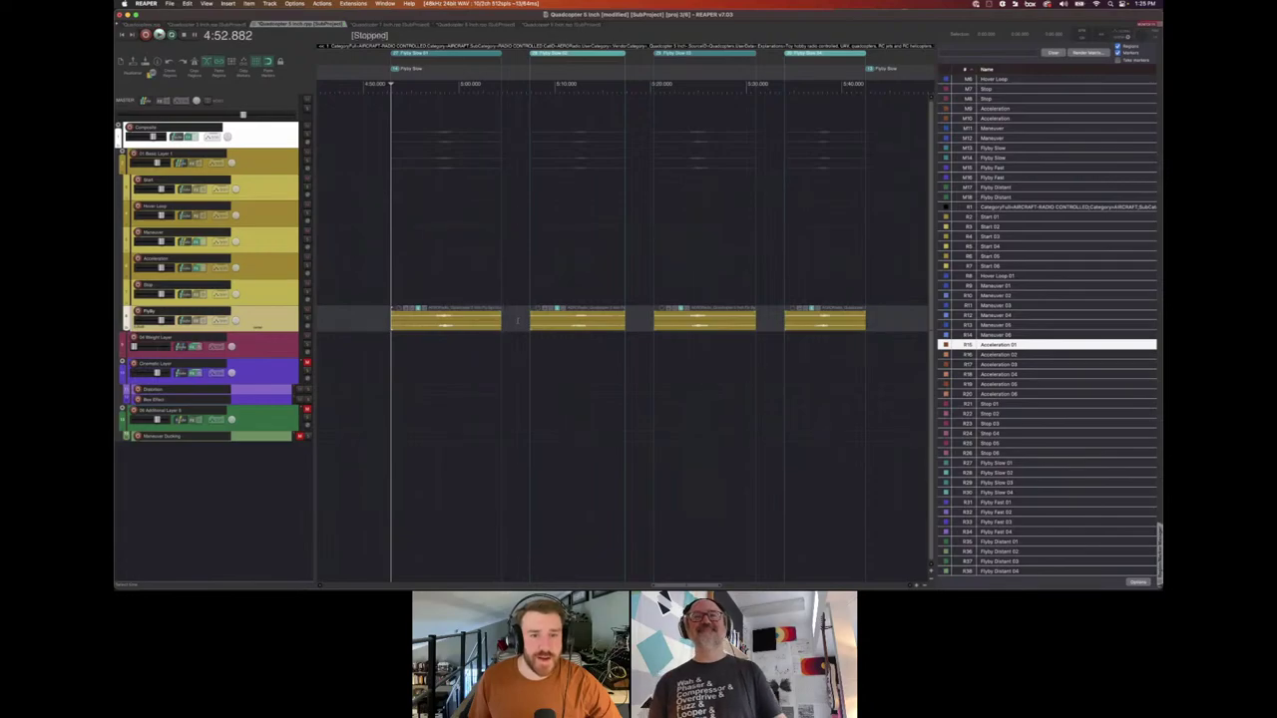
key("space")
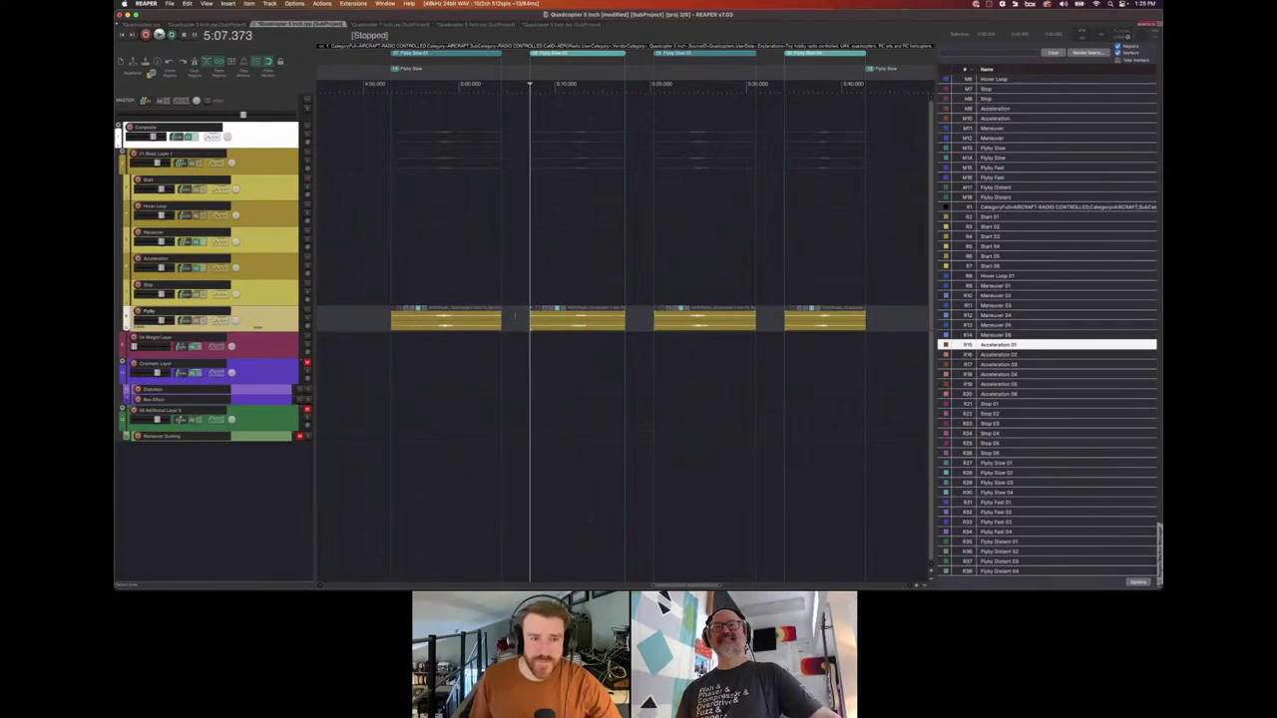
Place the edit cursor in the second slow flyby clip at 5:11.500, and audition the third one from 5:22.500.
left_click(569, 295)
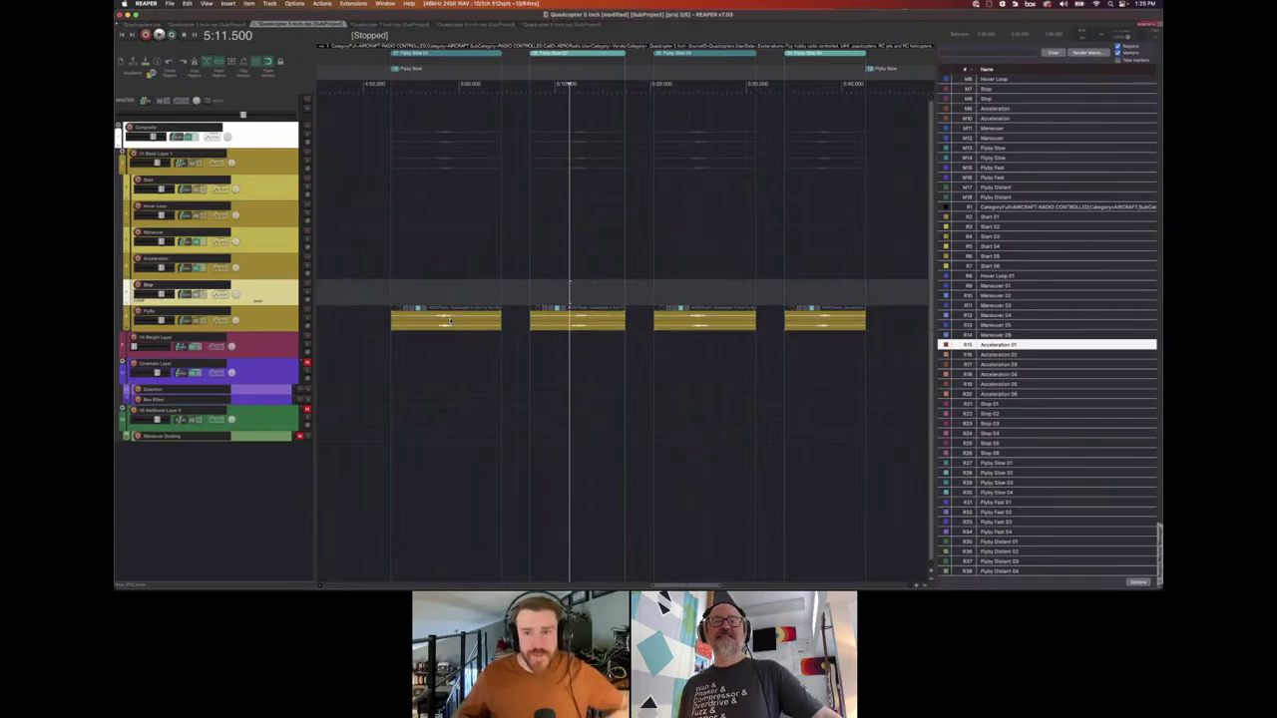
scroll(689, 302, "left", 1)
scroll(673, 295, "right", 1)
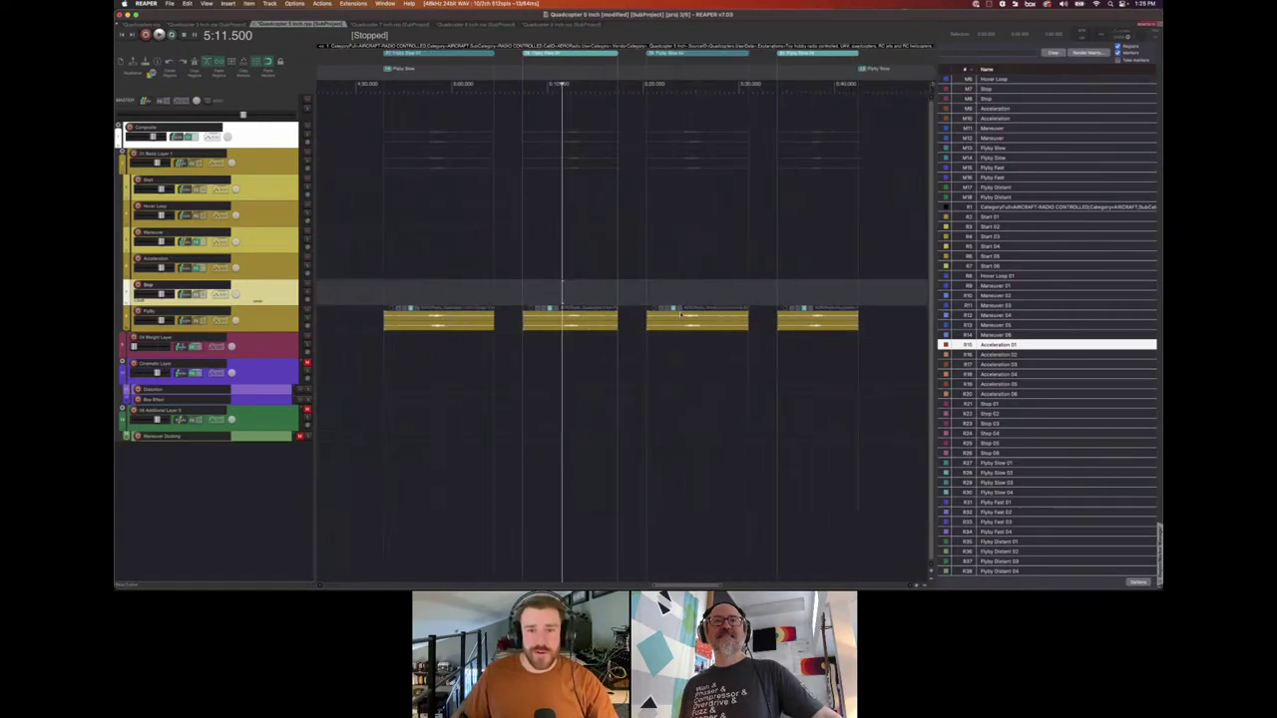
left_click(666, 291)
key("space")
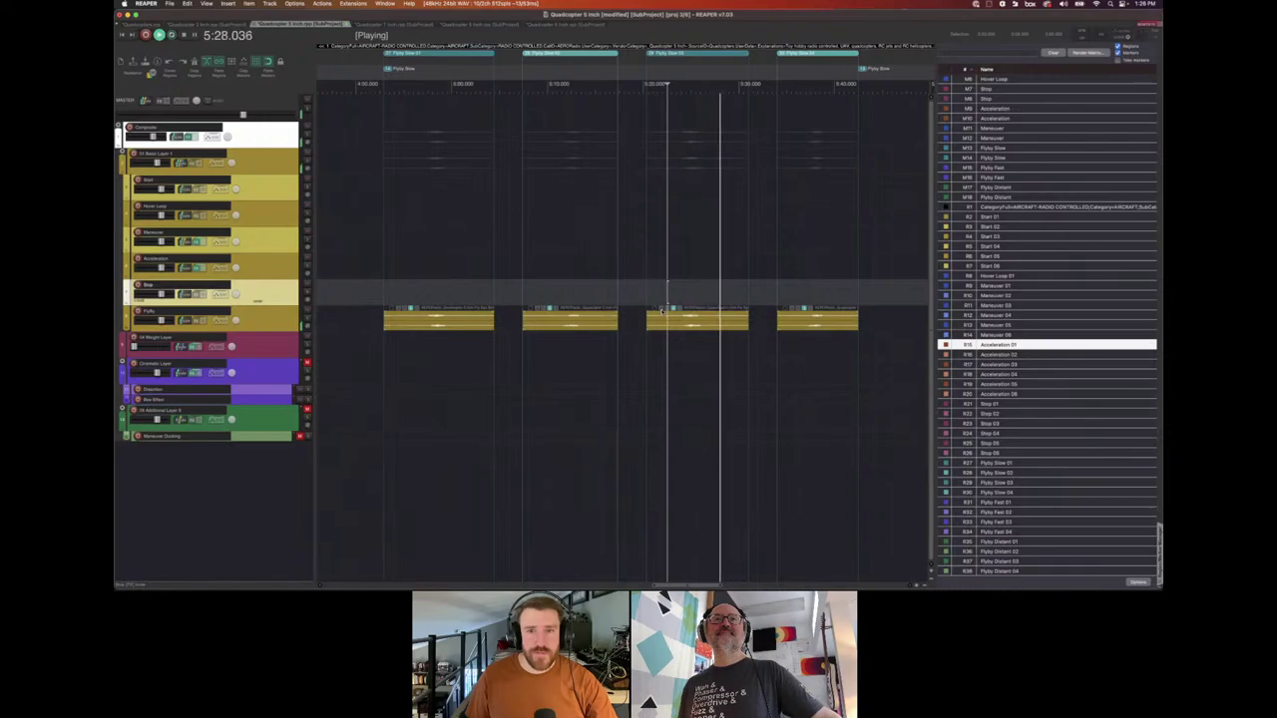
key("space")
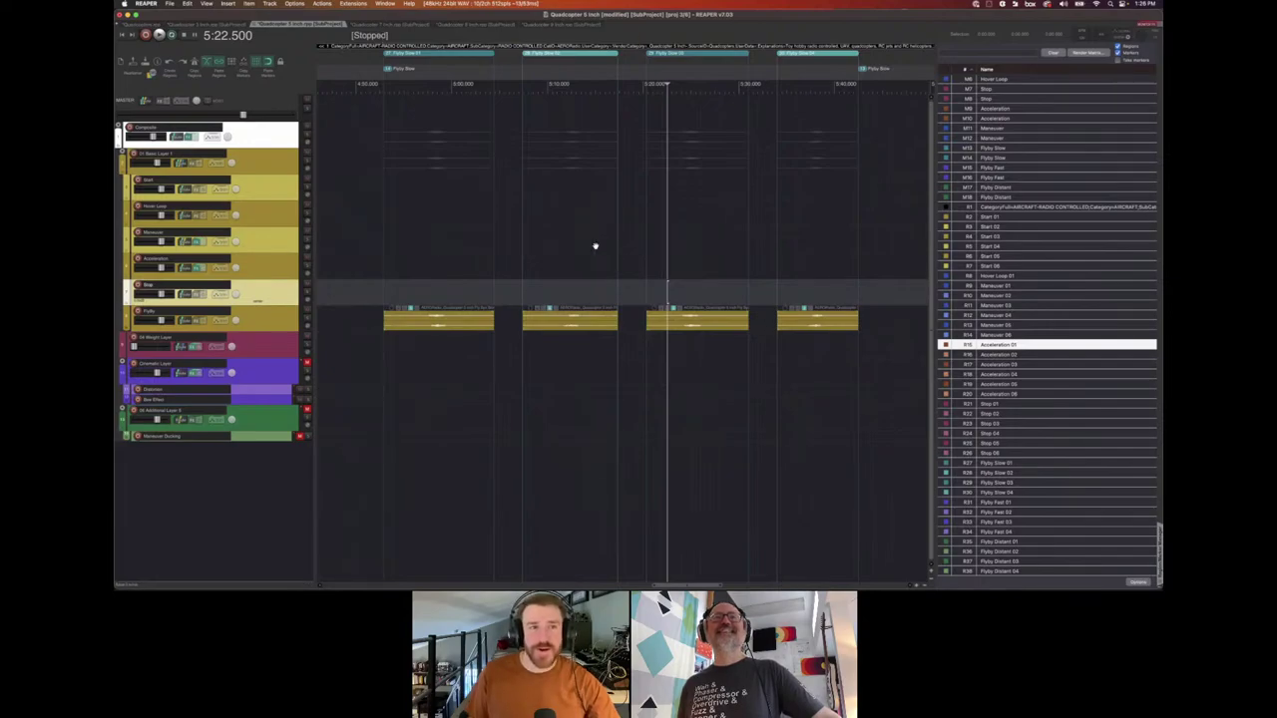
Switch to the Quadcopter 7 inch subproject and jump to its Maneuver 01 region.
left_click(387, 23)
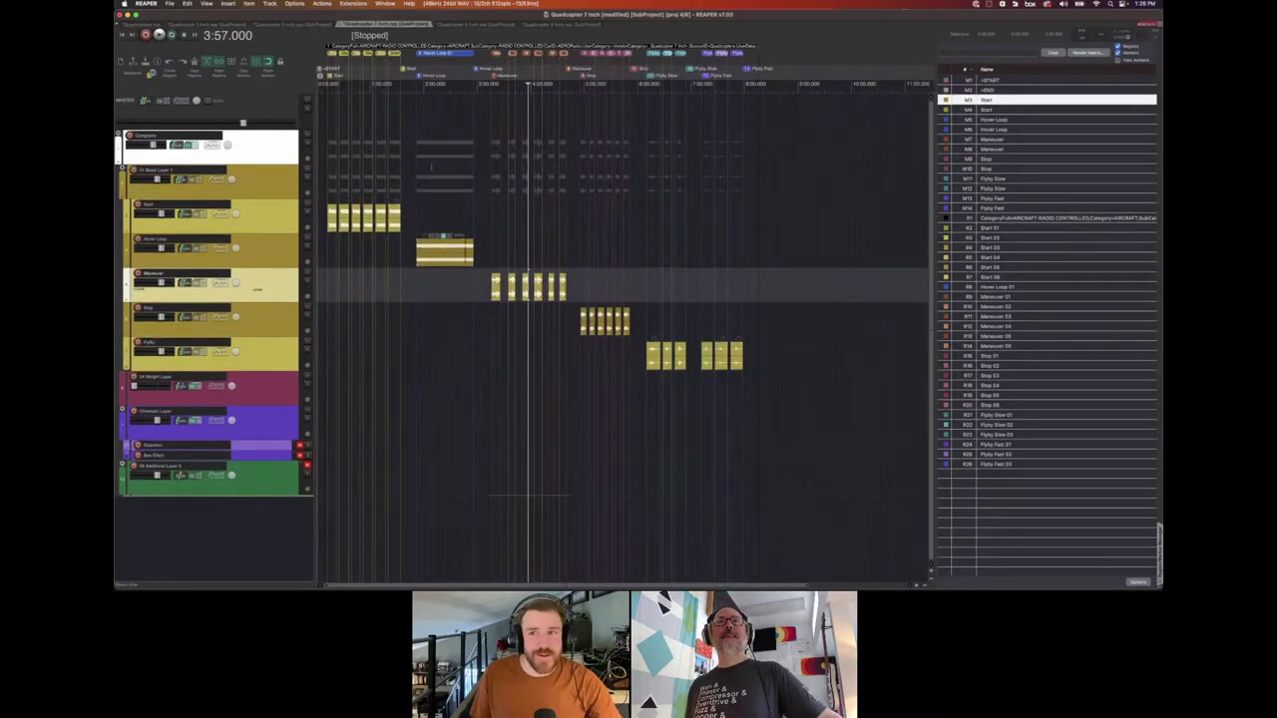
left_click(290, 24)
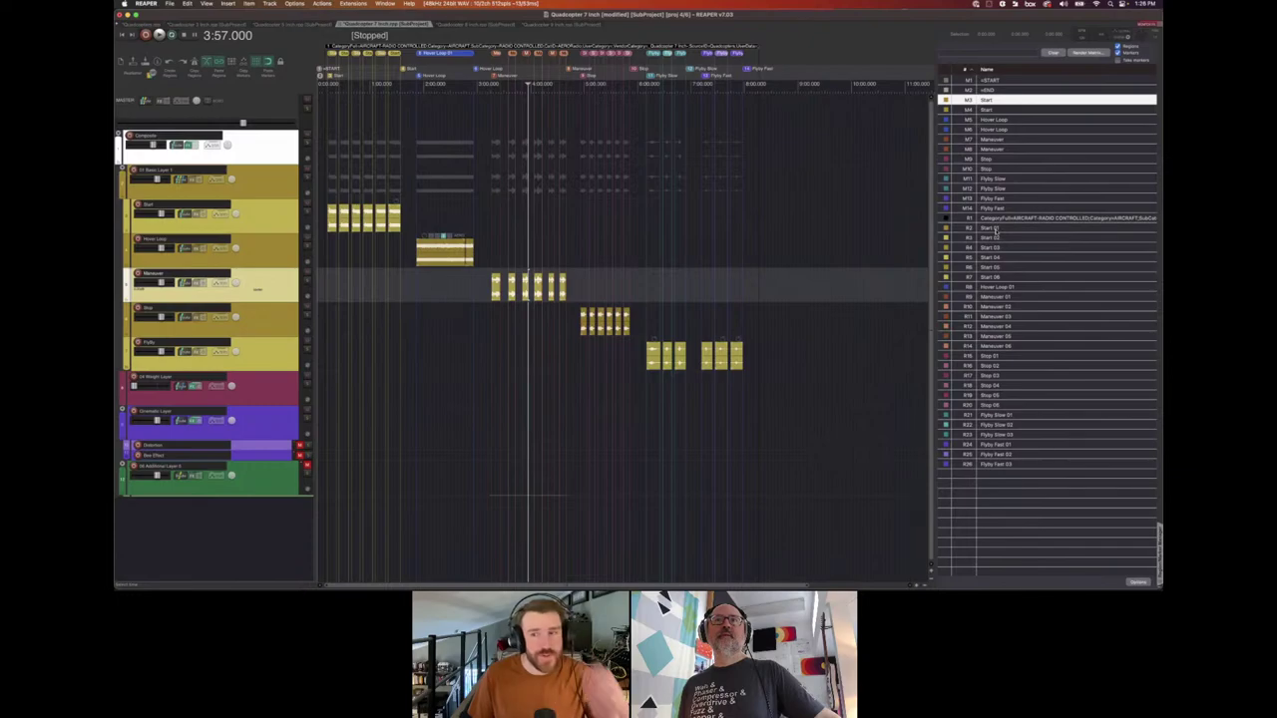
left_click(998, 296)
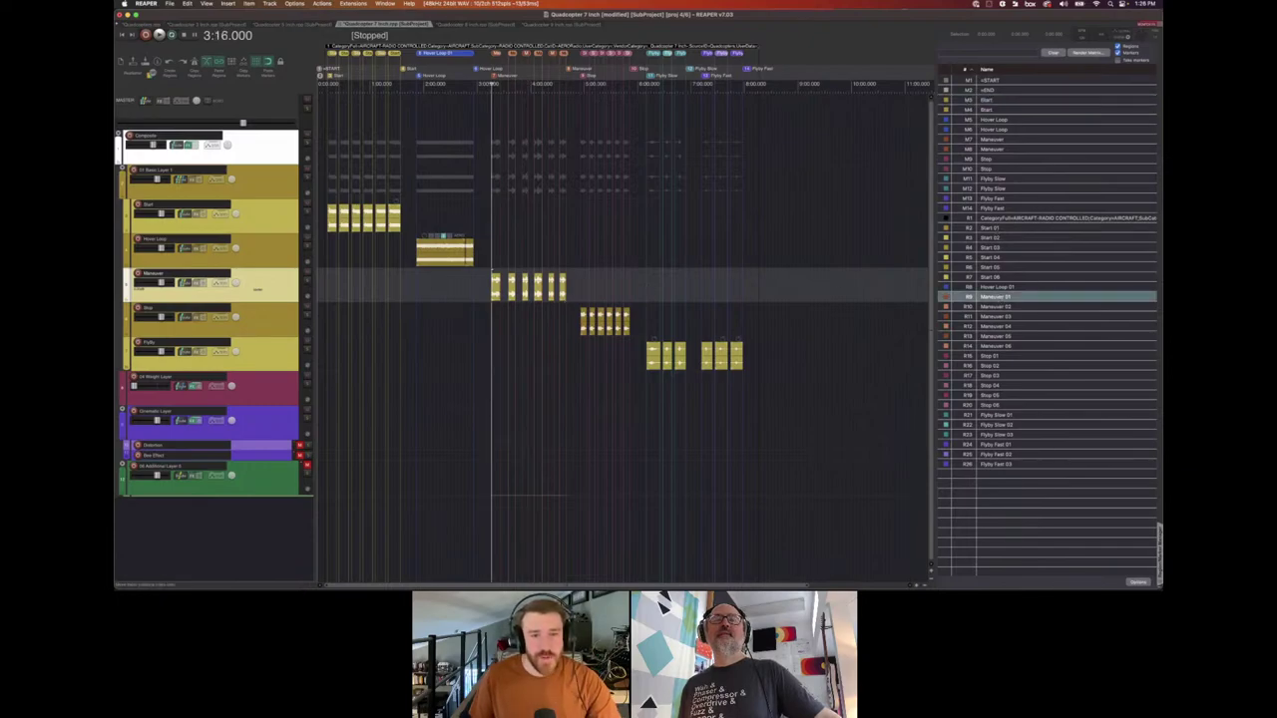
Move the edit cursor to the start of the third maneuver clip at 3:50.500.
left_click(504, 290)
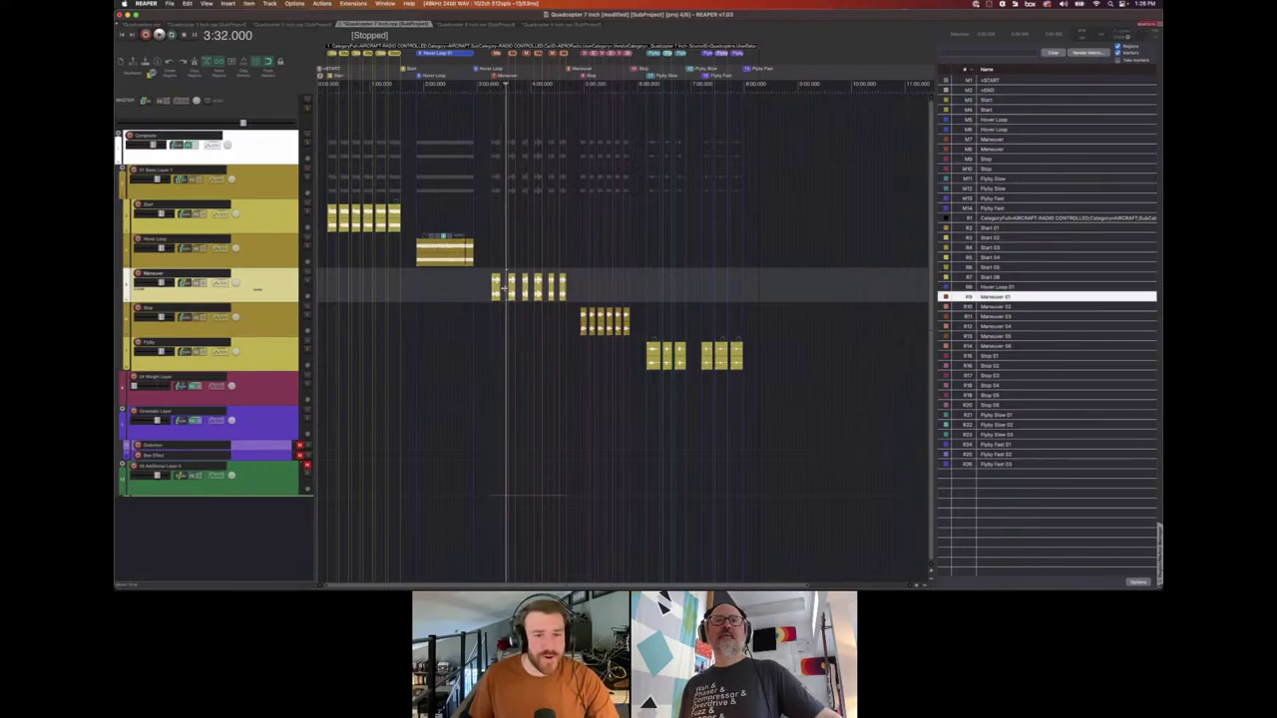
scroll(579, 289, "up", 5)
scroll(590, 289, "up", 3)
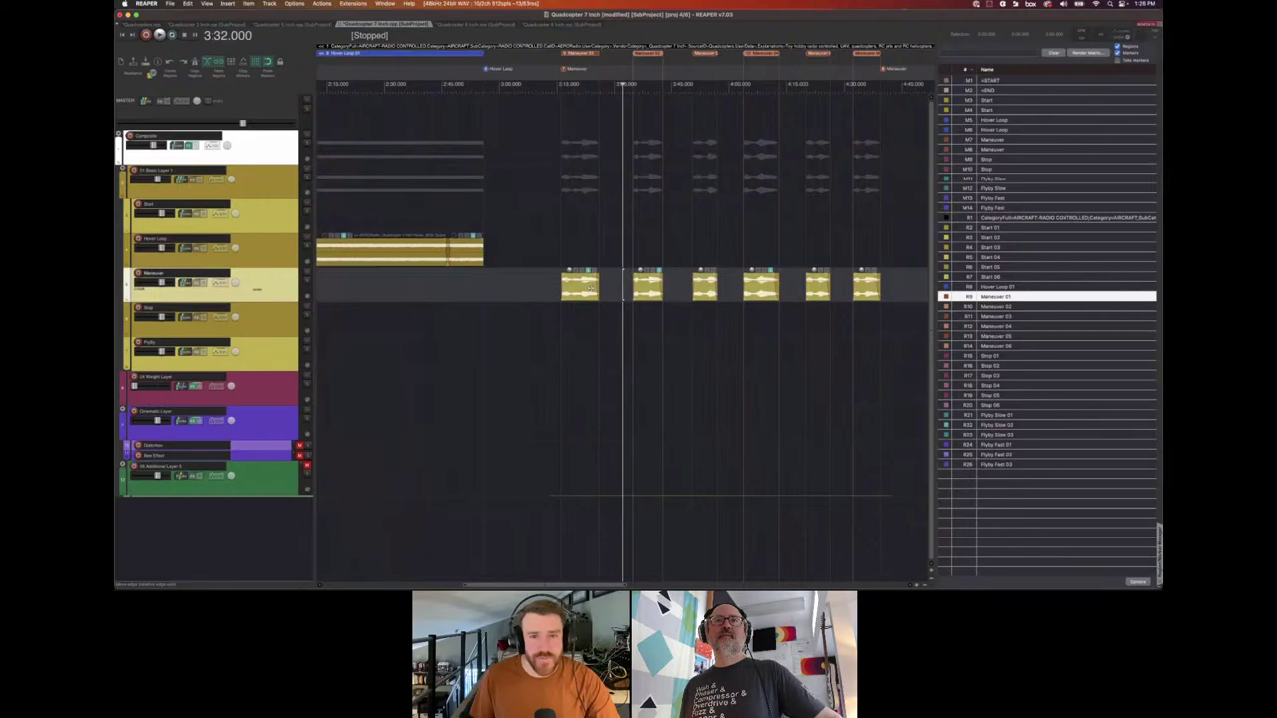
scroll(590, 288, "left", 2)
scroll(590, 288, "right", 5)
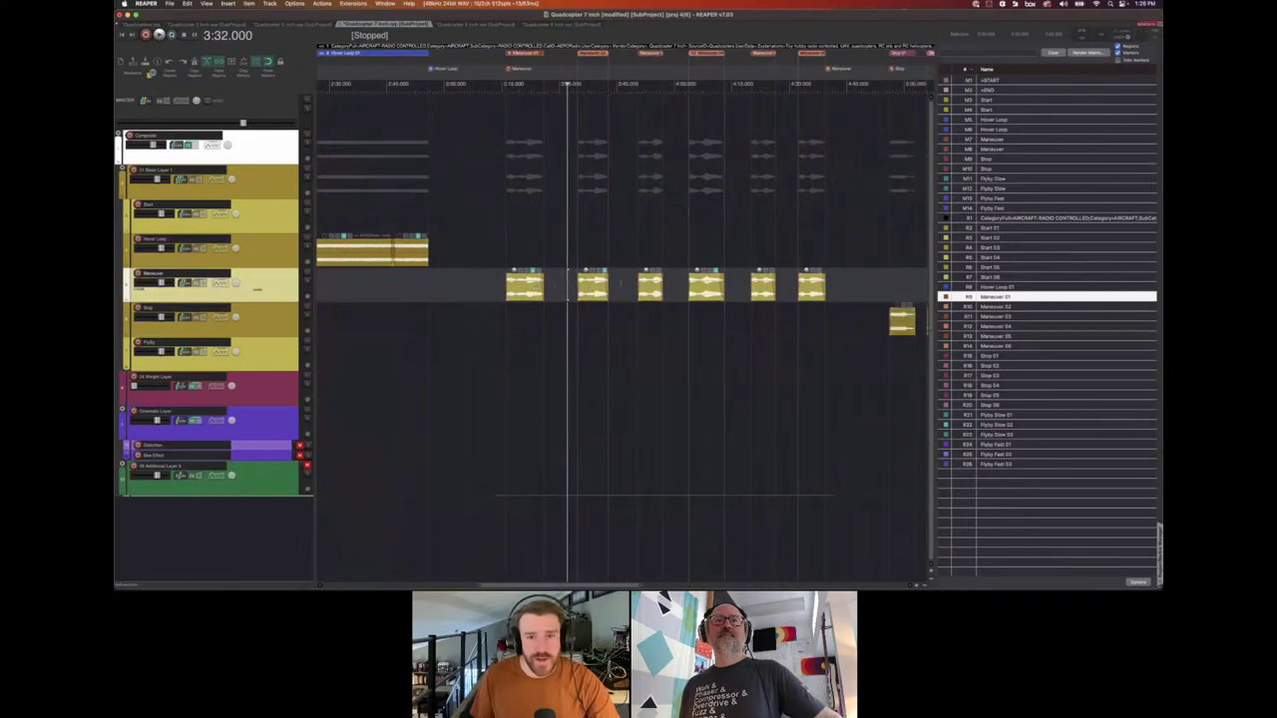
left_click(620, 285)
left_click(637, 286)
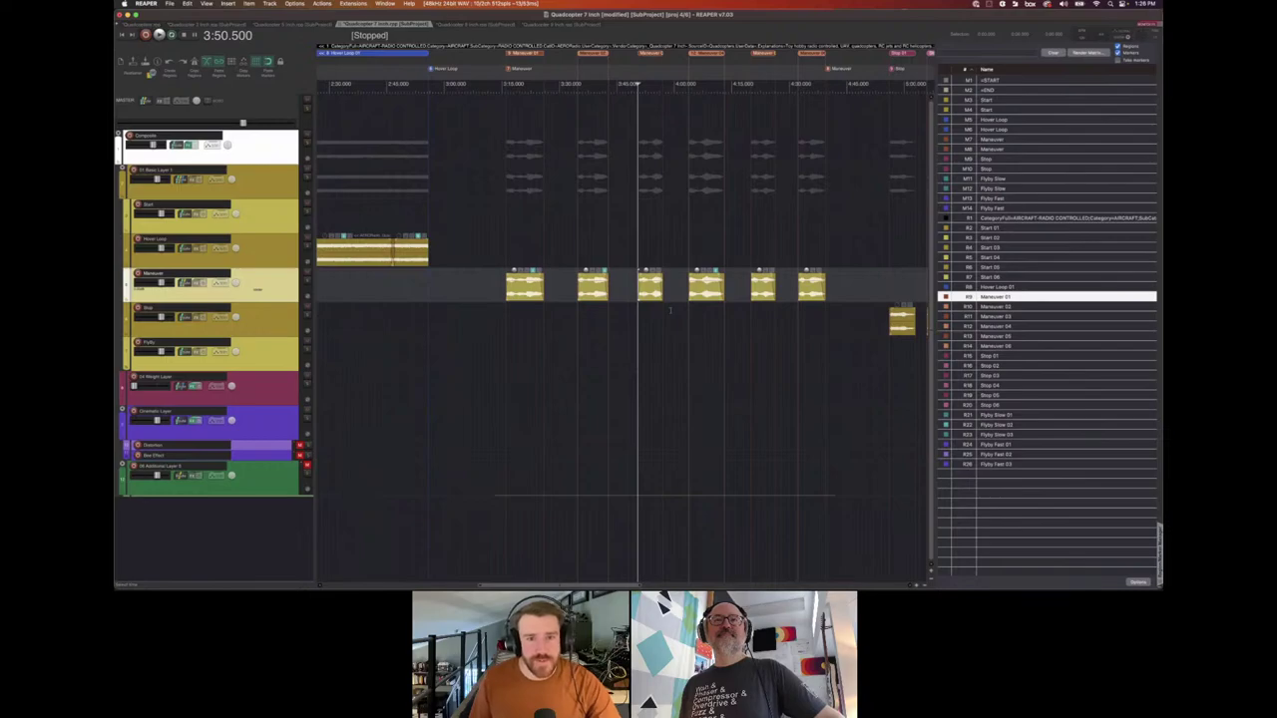
Audition the fourth maneuver clip of the 7 inch drone from 4:03.750.
left_click(687, 280)
key("space")
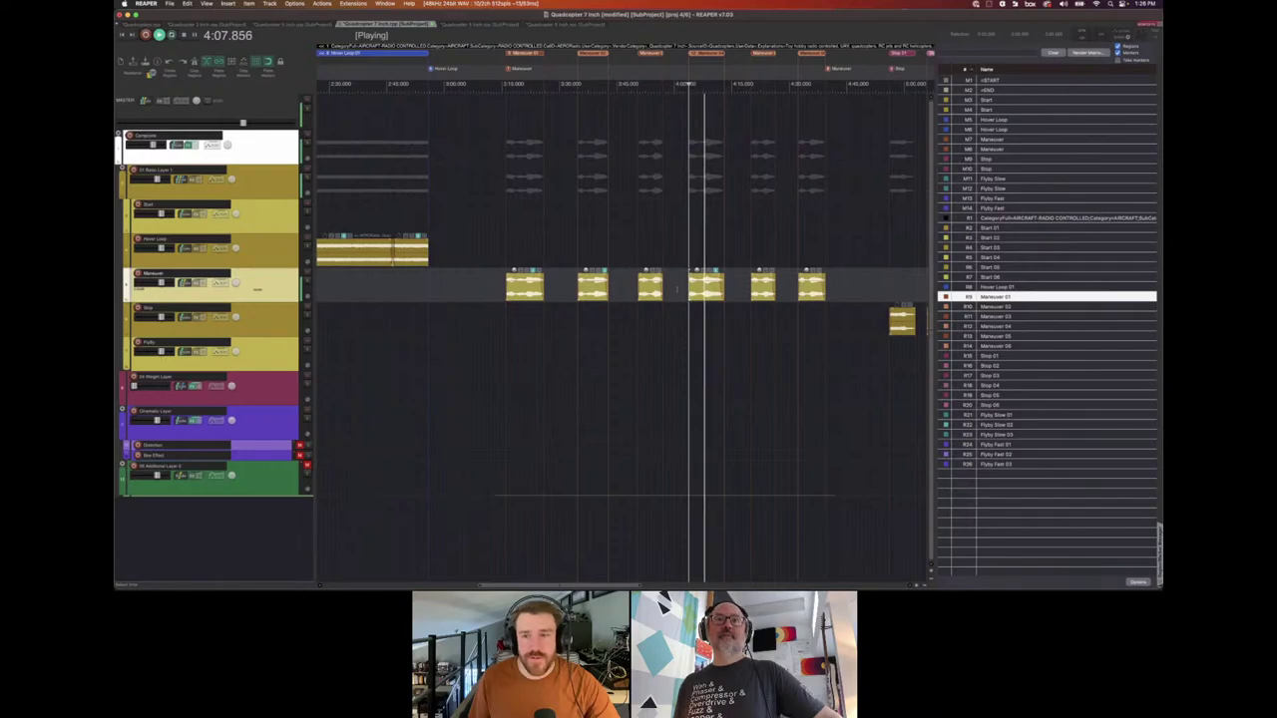
scroll(677, 290, "right", 5)
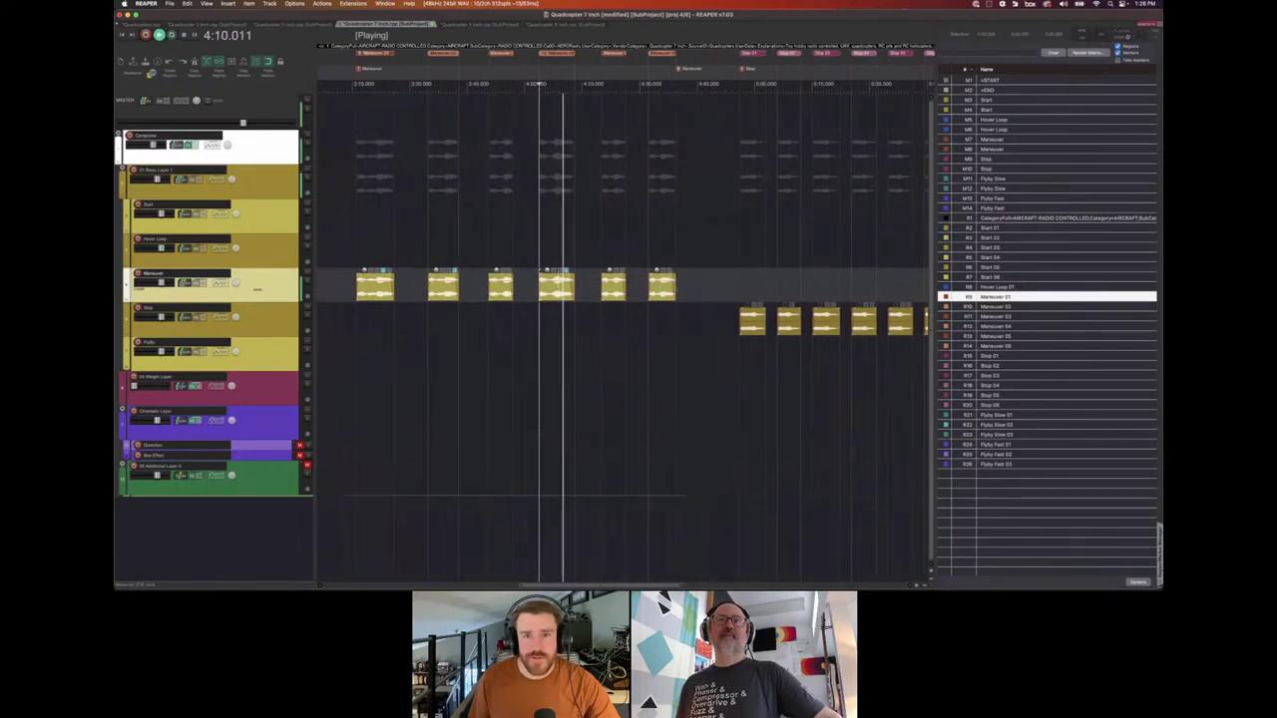
scroll(676, 290, "right", 10)
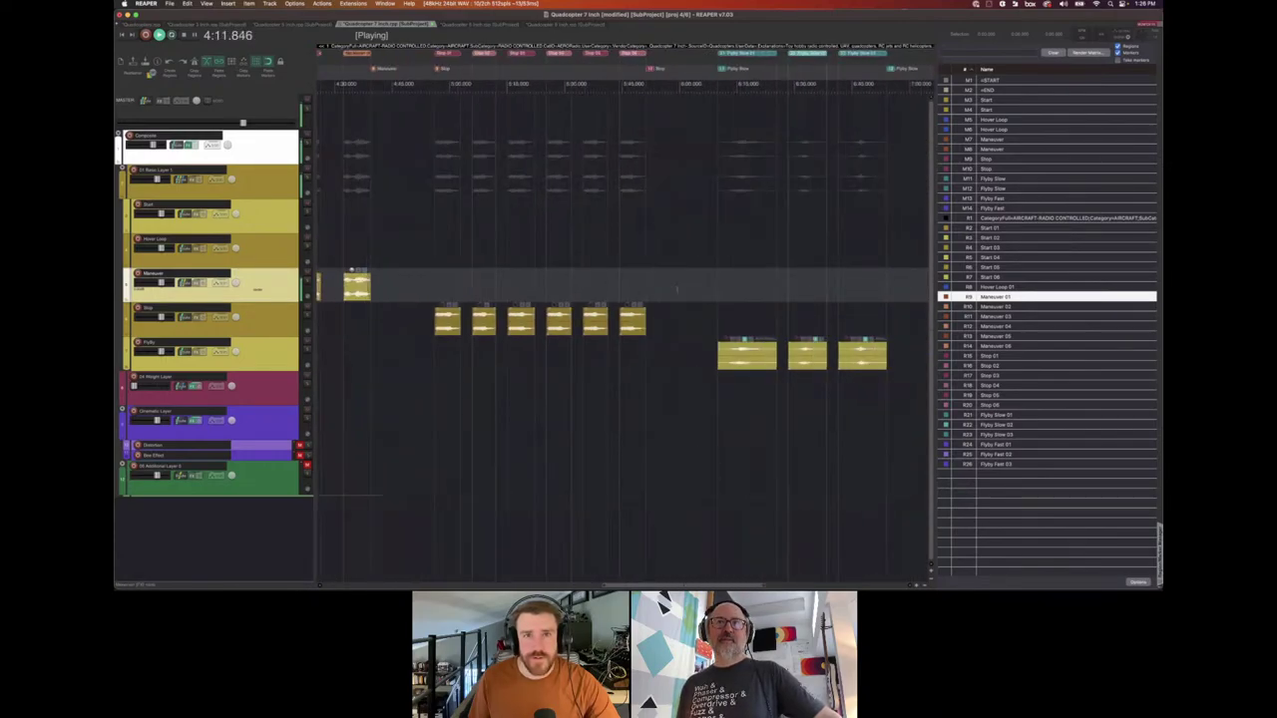
key("space")
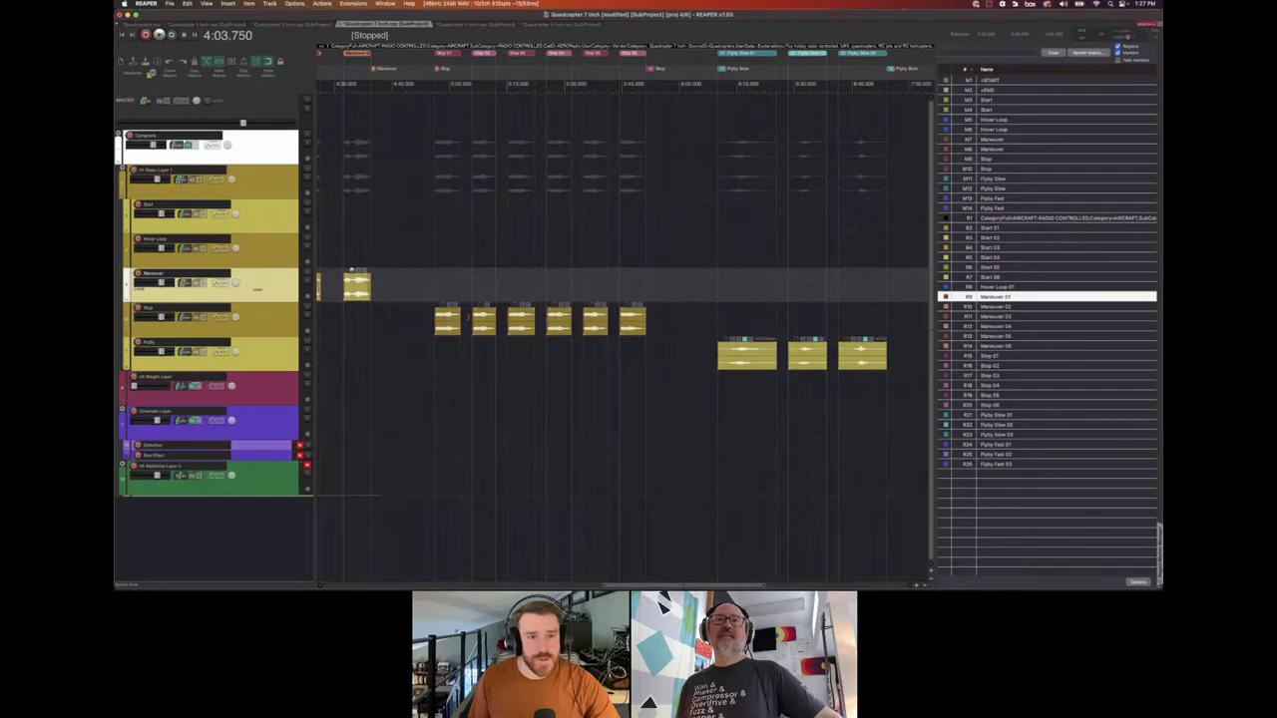
Audition the second clip on the Stop track from 5:05.878, and jump to the Stop 01 region.
left_click(472, 320)
key("space")
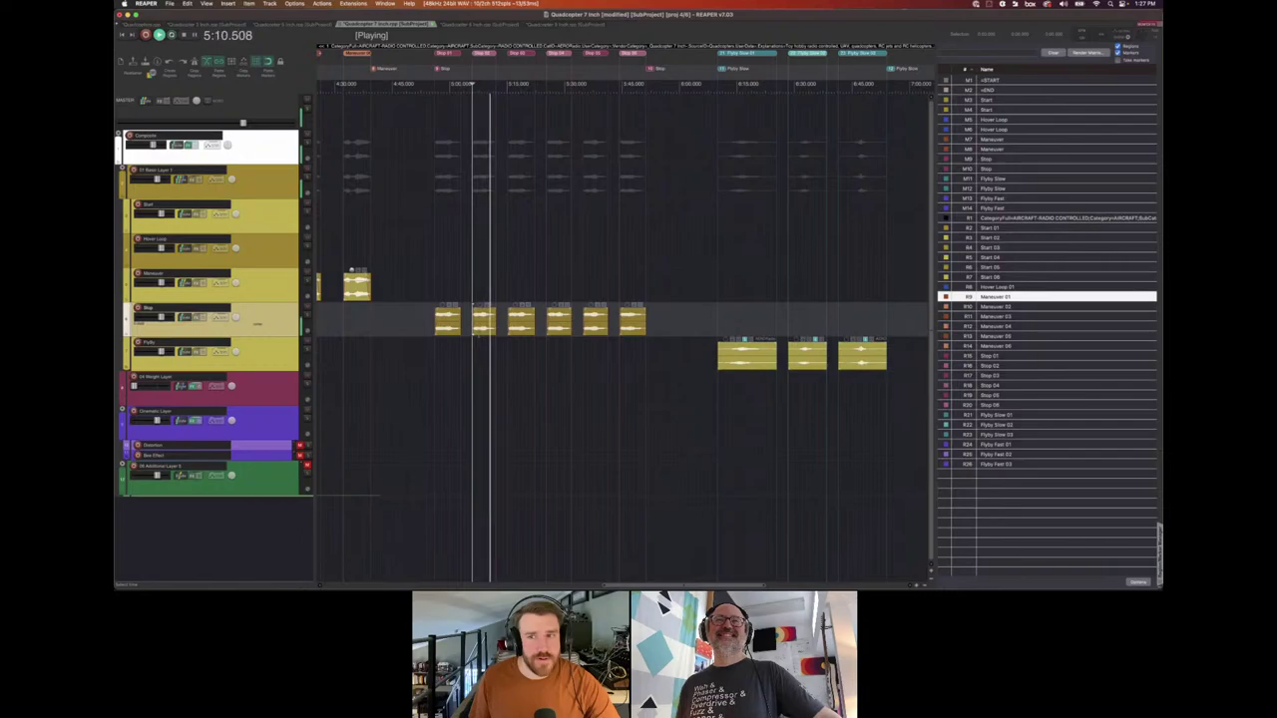
key("space")
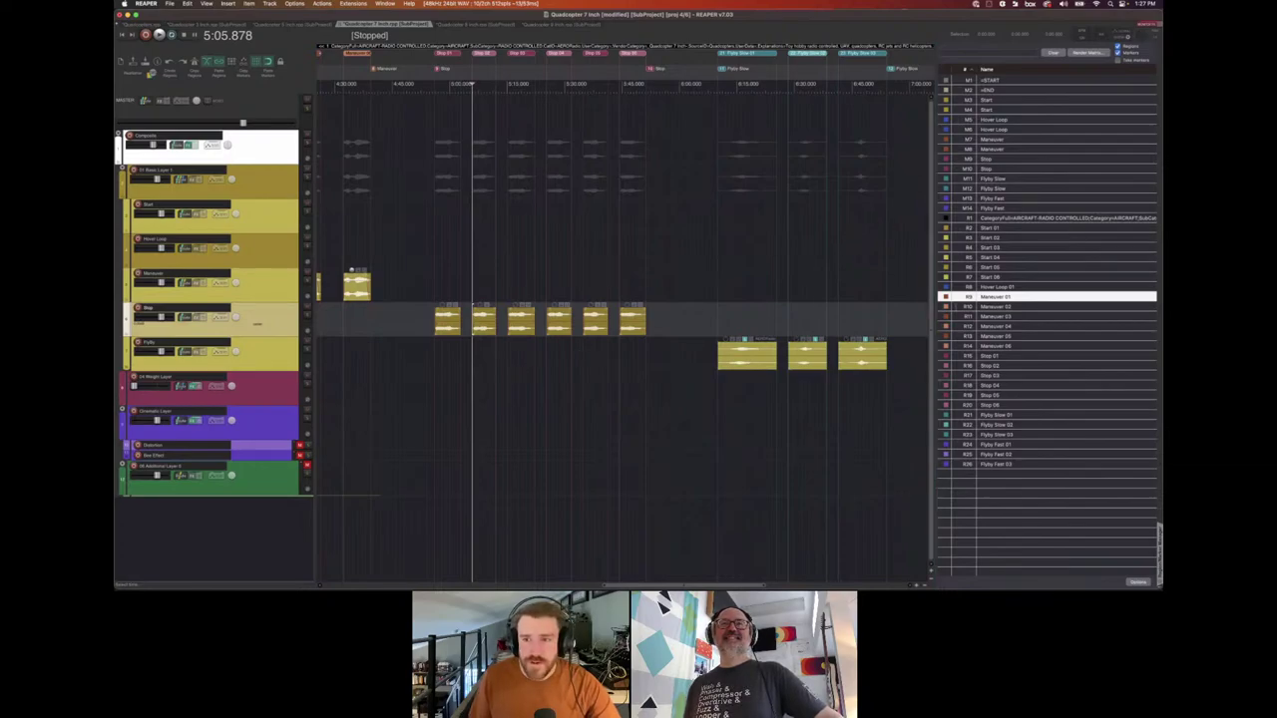
left_click(994, 355)
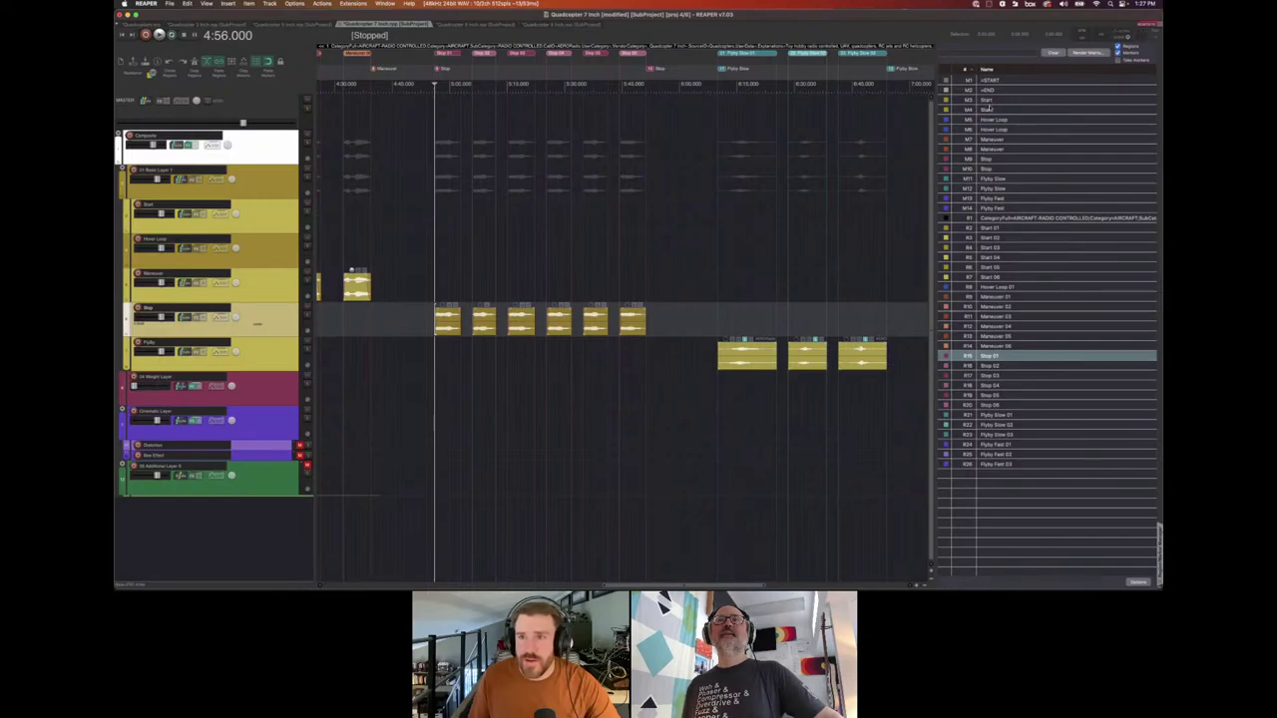
Jump to the Start 01 region and audition it from 0:12.000.
left_click(1001, 229)
key("space")
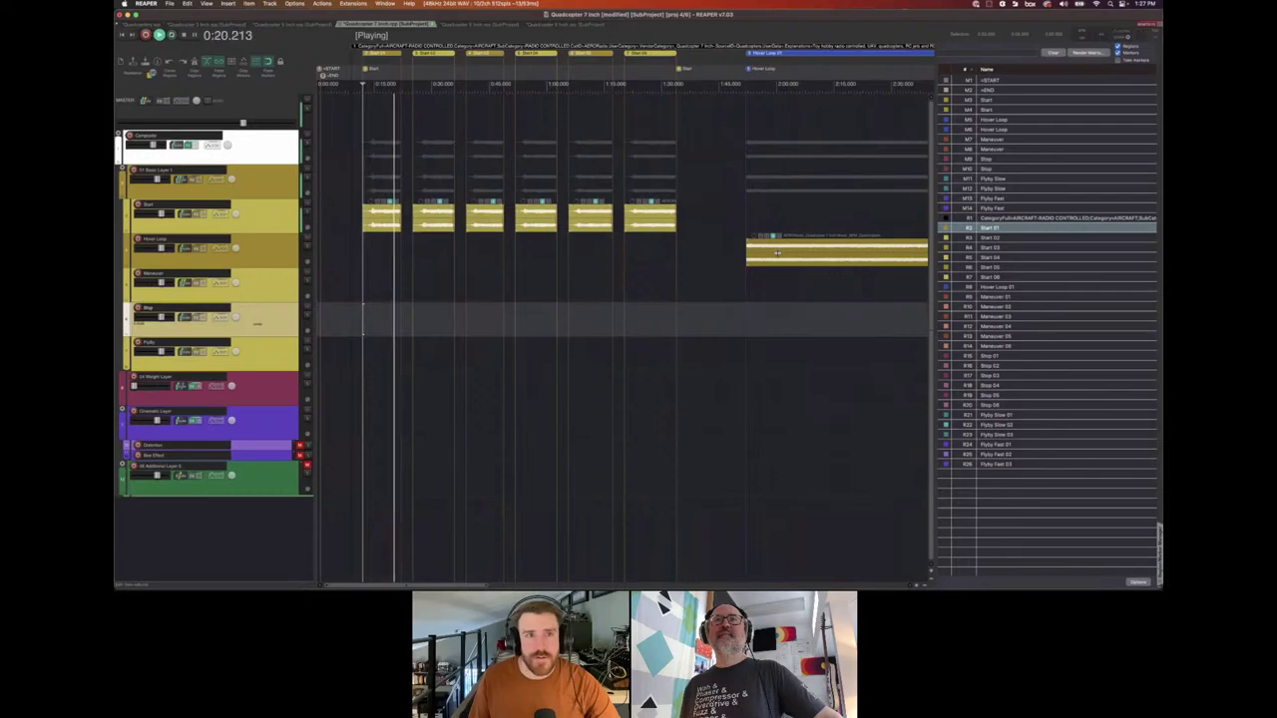
key("space")
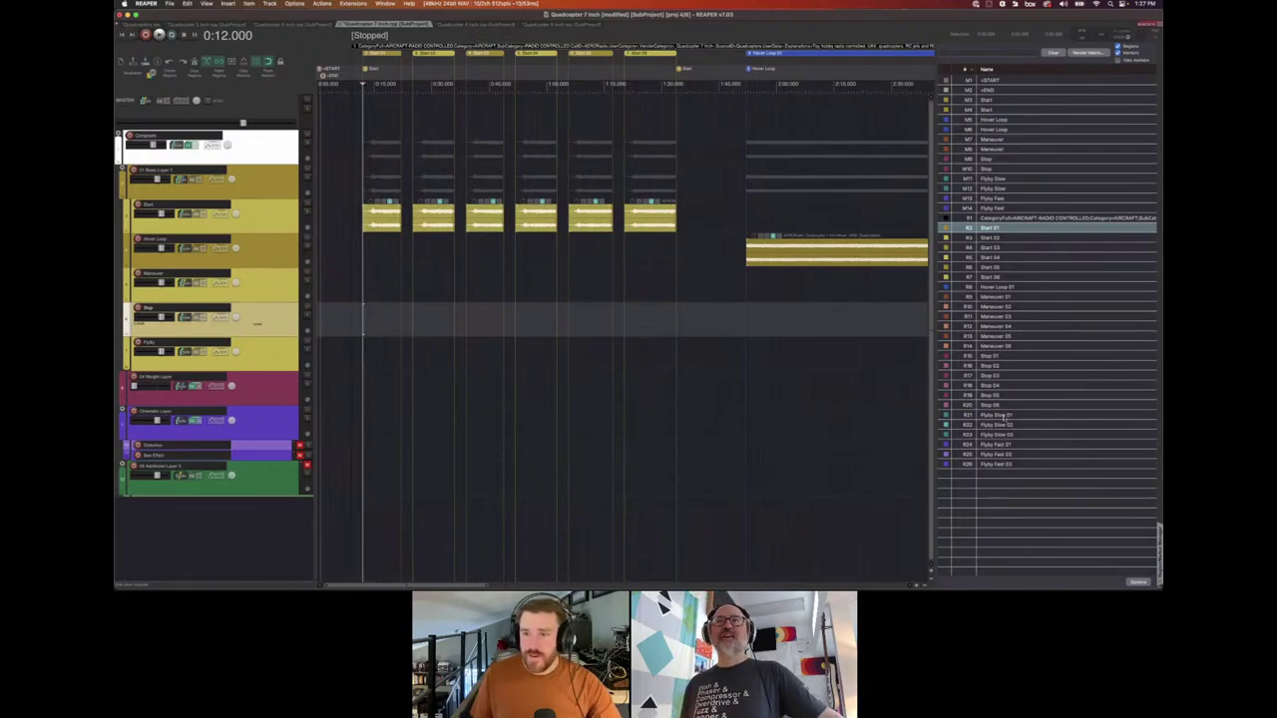
Jump to the Flyby Slow 01 region, select the Flyby track and audition the region's clip from 6:10.000.
left_click(1003, 417)
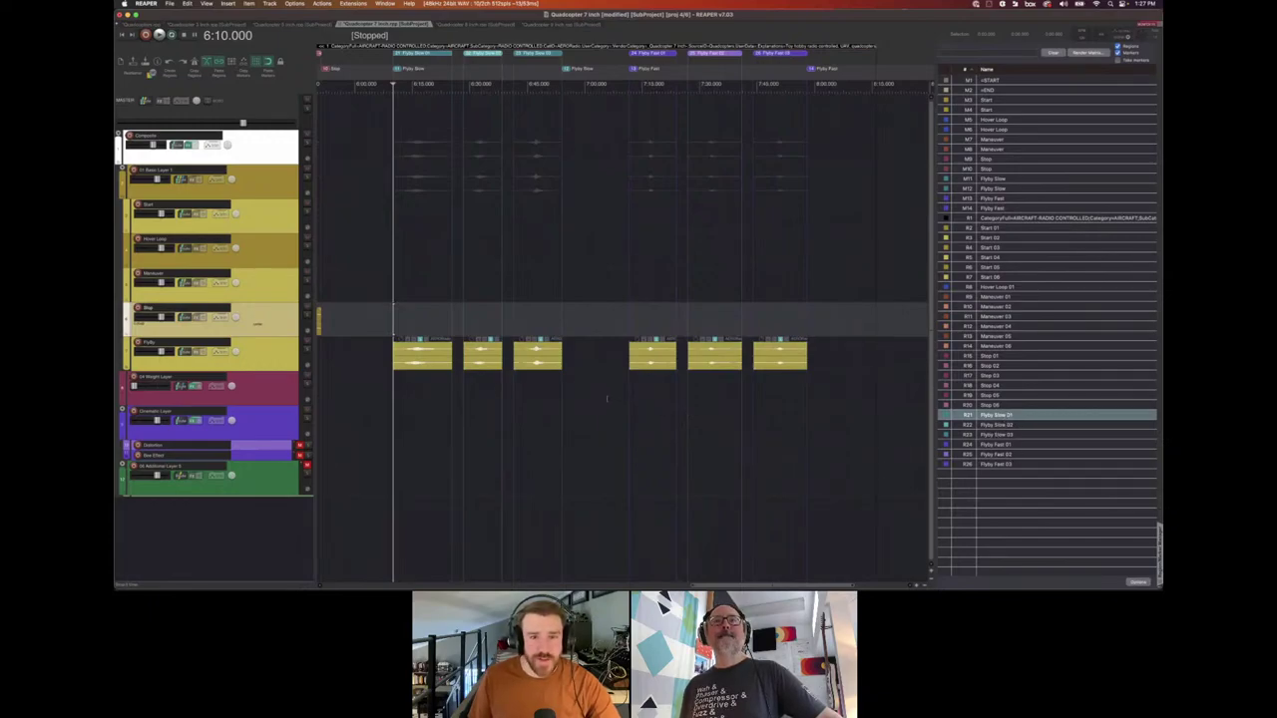
left_click(382, 360)
key("space")
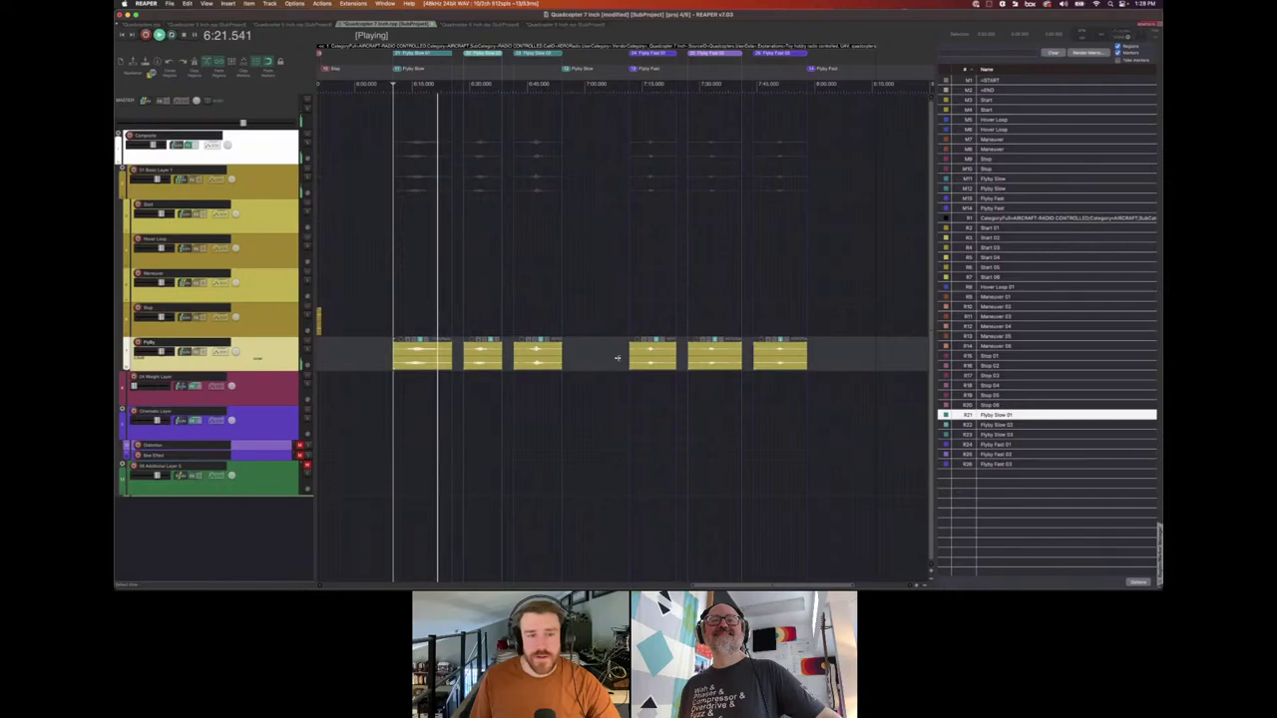
key("space")
Audition the first fast flyby clip on the Flyby track from 7:11.533.
left_click(617, 357)
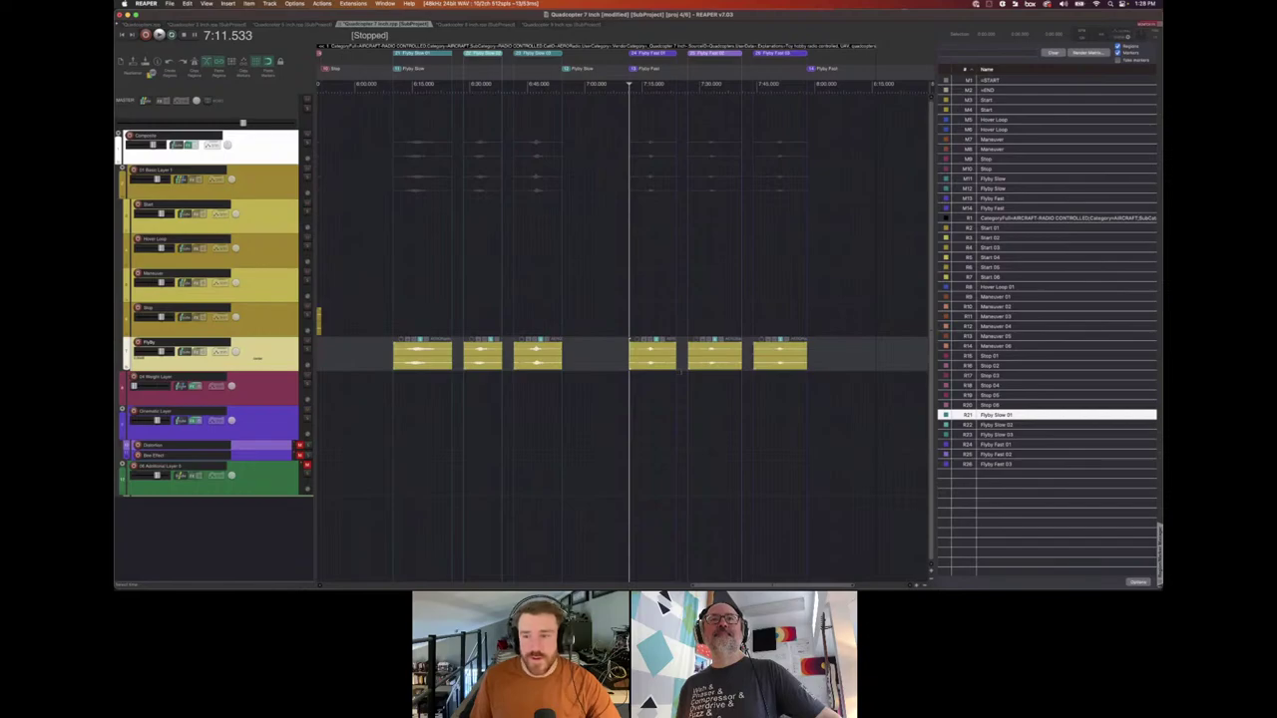
key("space")
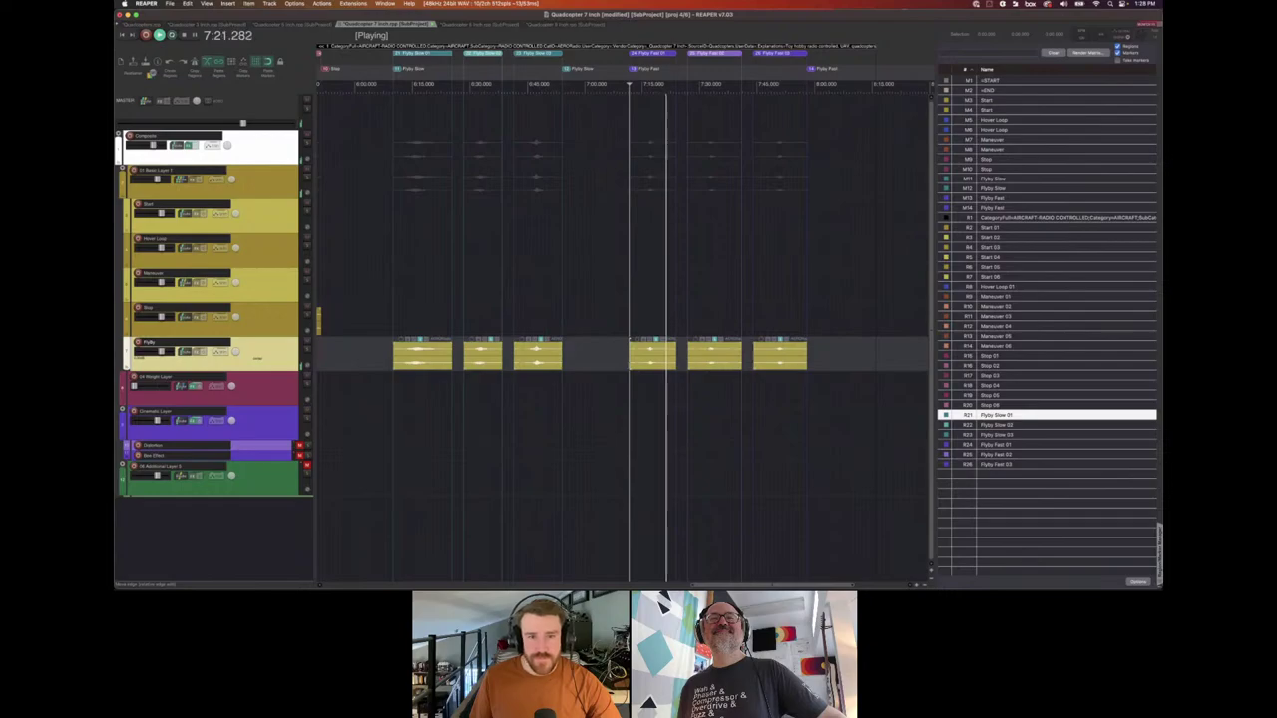
key("space")
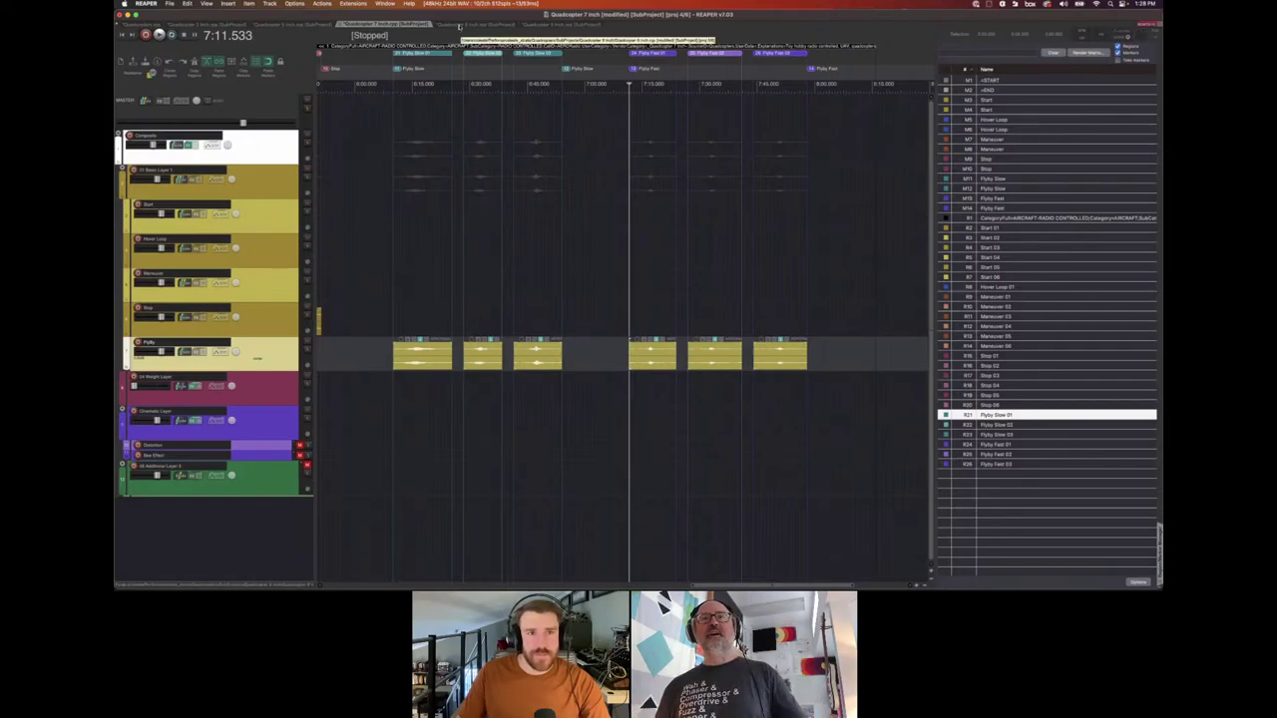
Switch to the Quadcopter 8 inch subproject and place the edit cursor at the first Maneuver clip, at 2:06.500.
left_click(459, 24)
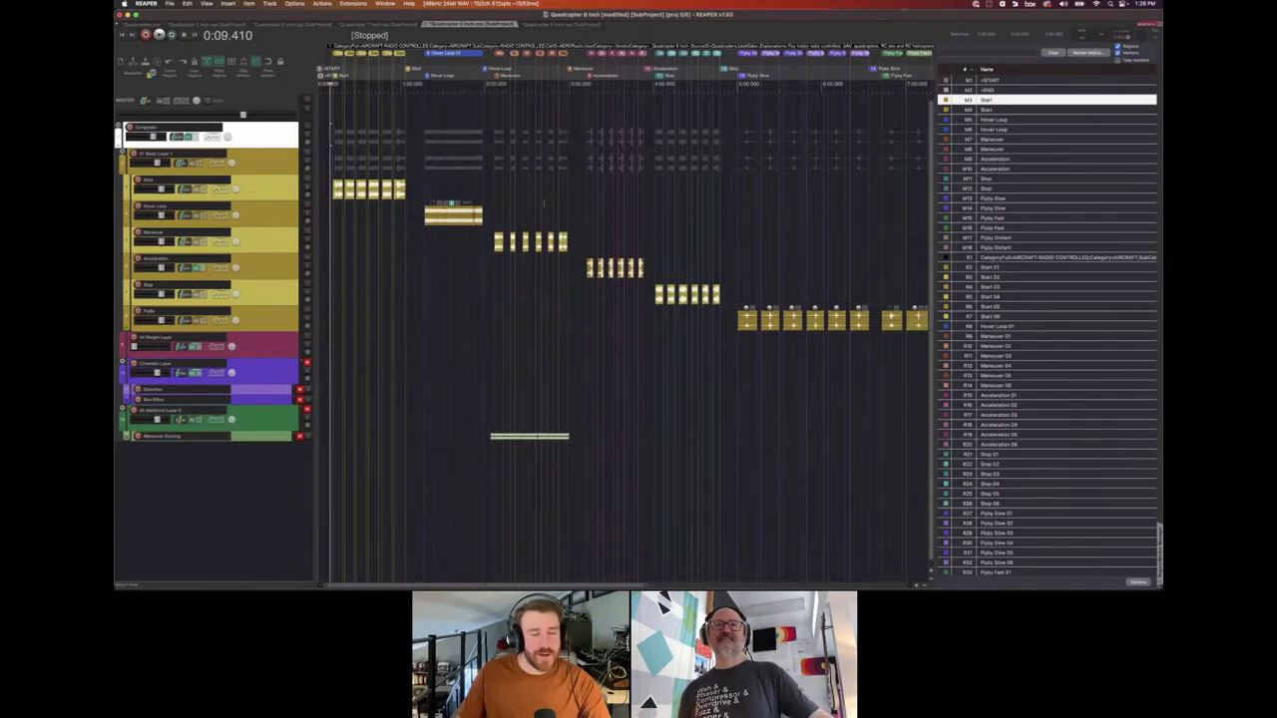
left_click(482, 243)
left_click(491, 243)
left_click_drag(492, 243, 496, 242)
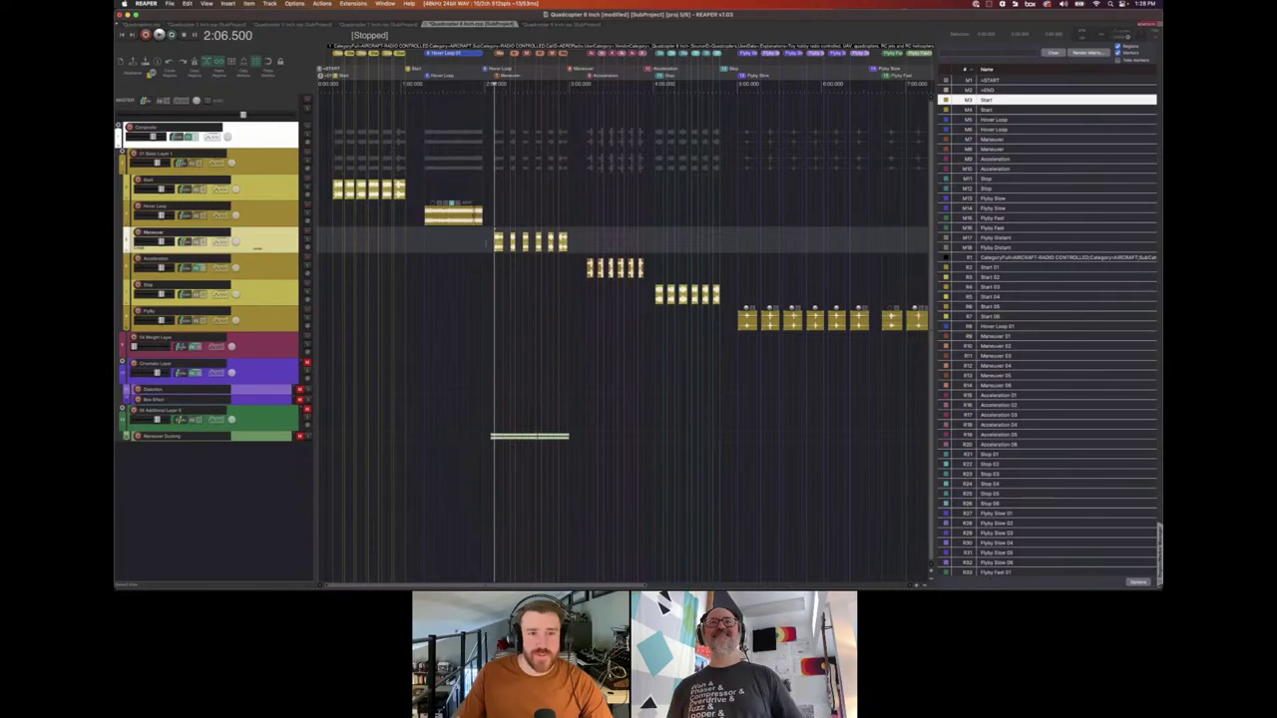
scroll(496, 243, "up", 6)
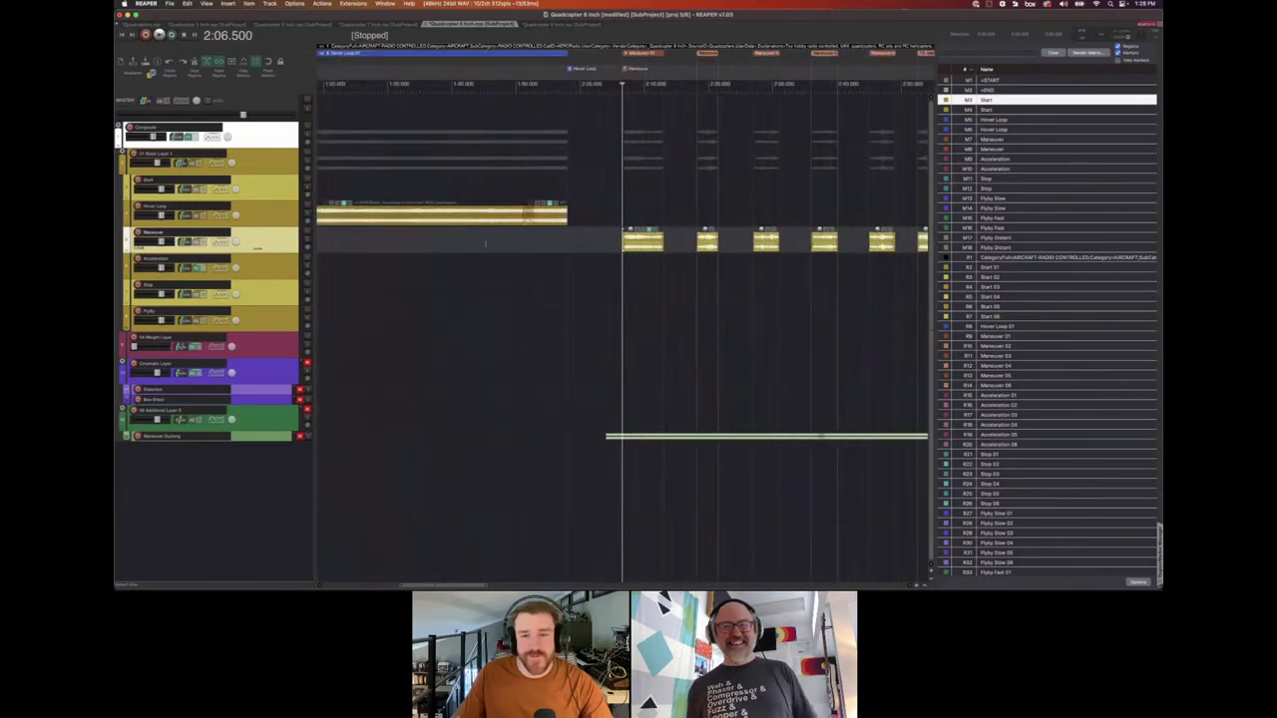
Audition the first clip on the Acceleration track from 3:12.758.
scroll(648, 262, "right", 5)
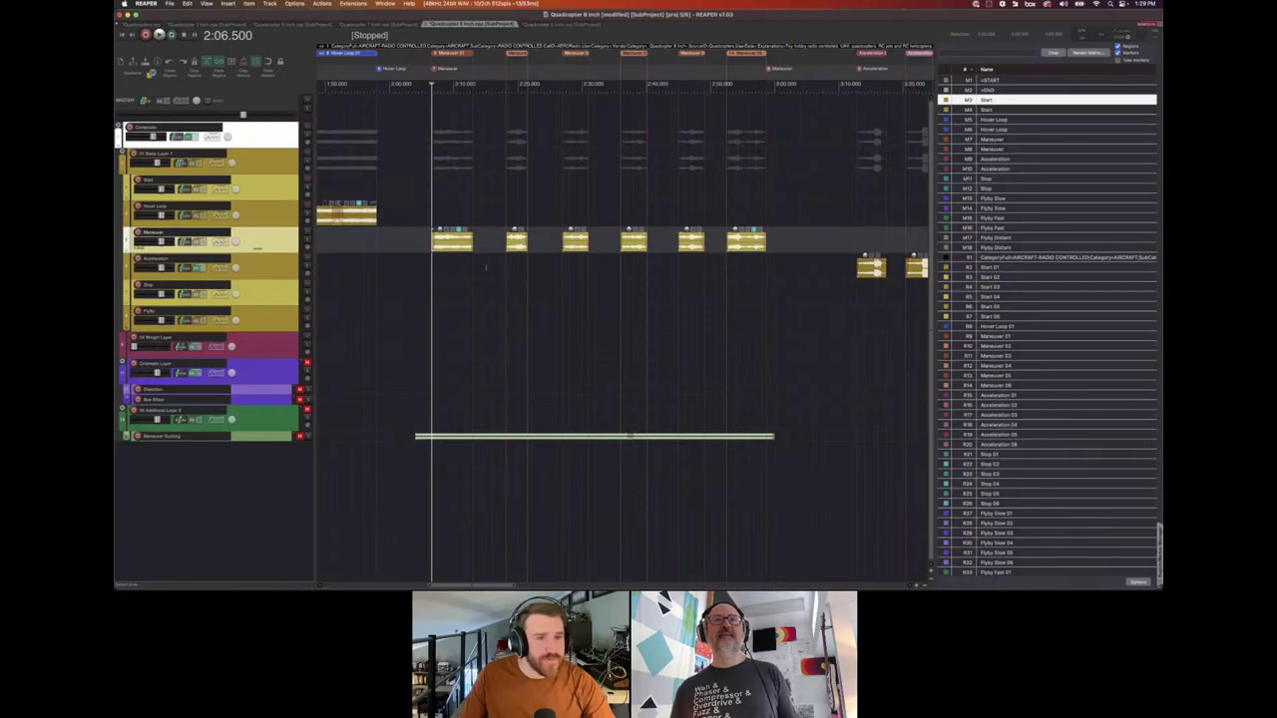
left_click(810, 268)
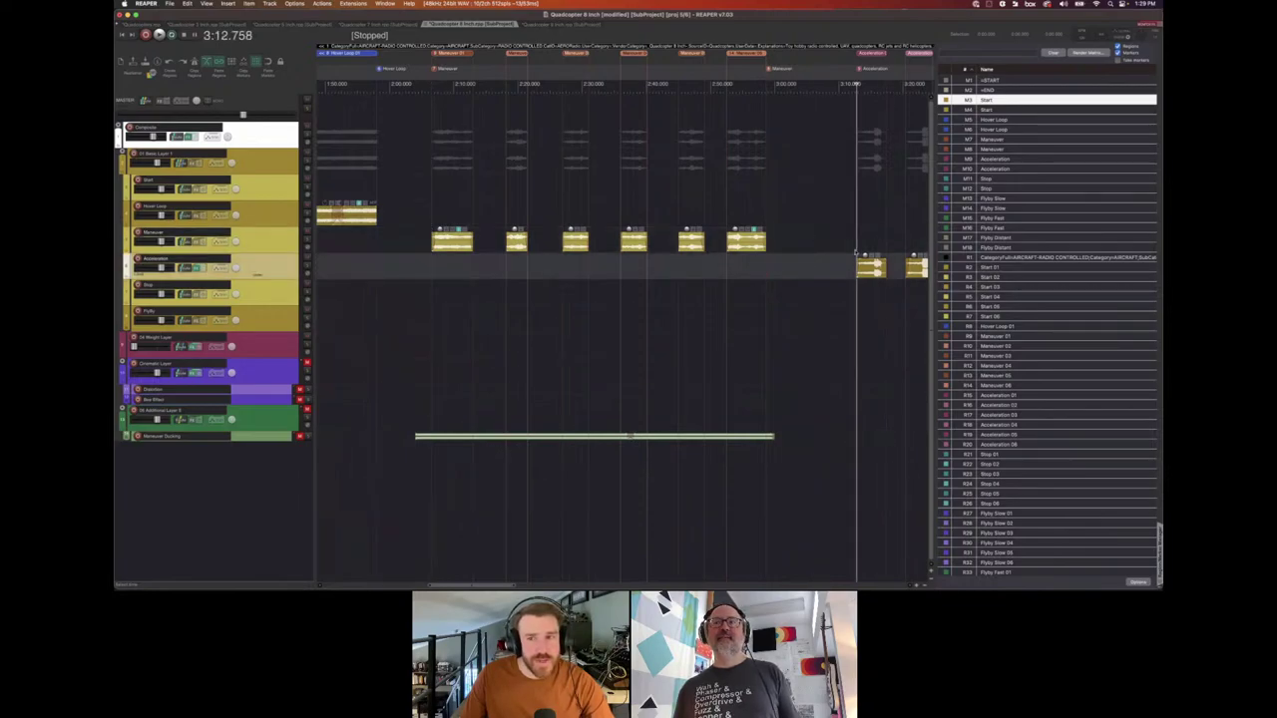
scroll(763, 263, "right", 3)
key("space")
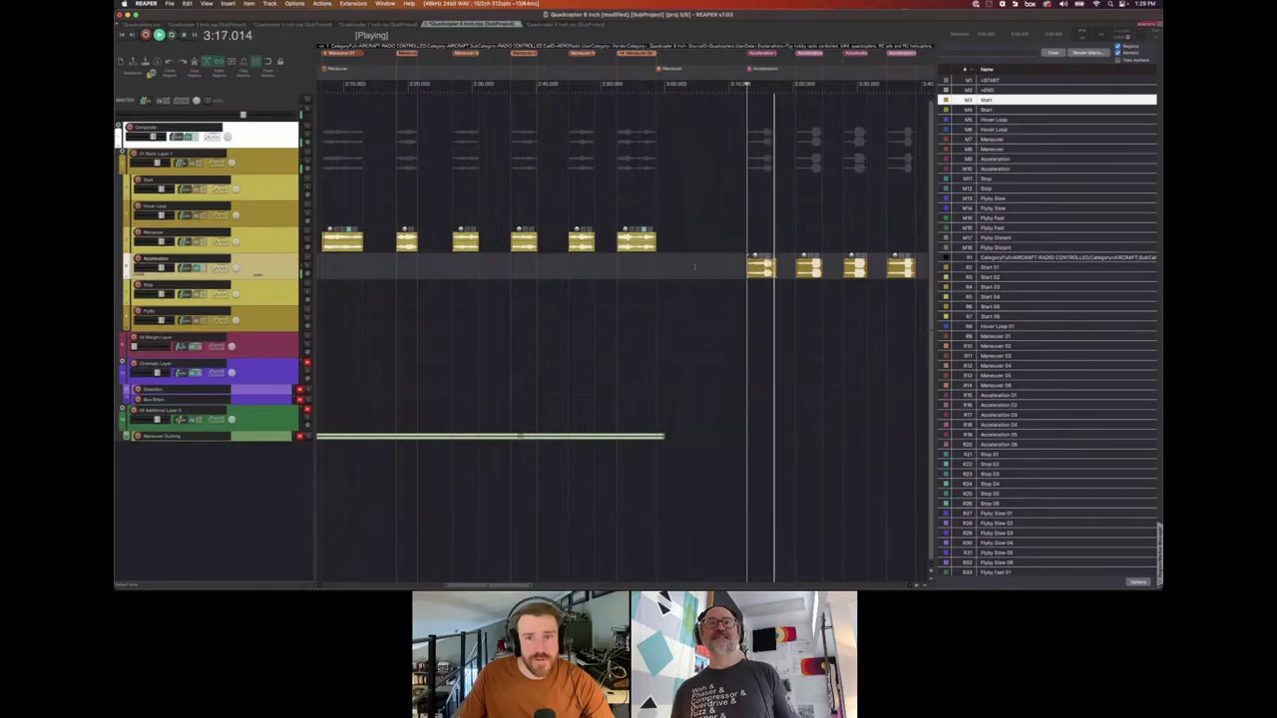
key("space")
Audition the fourth clip on the Maneuver track from 2:36.000.
left_click(508, 248)
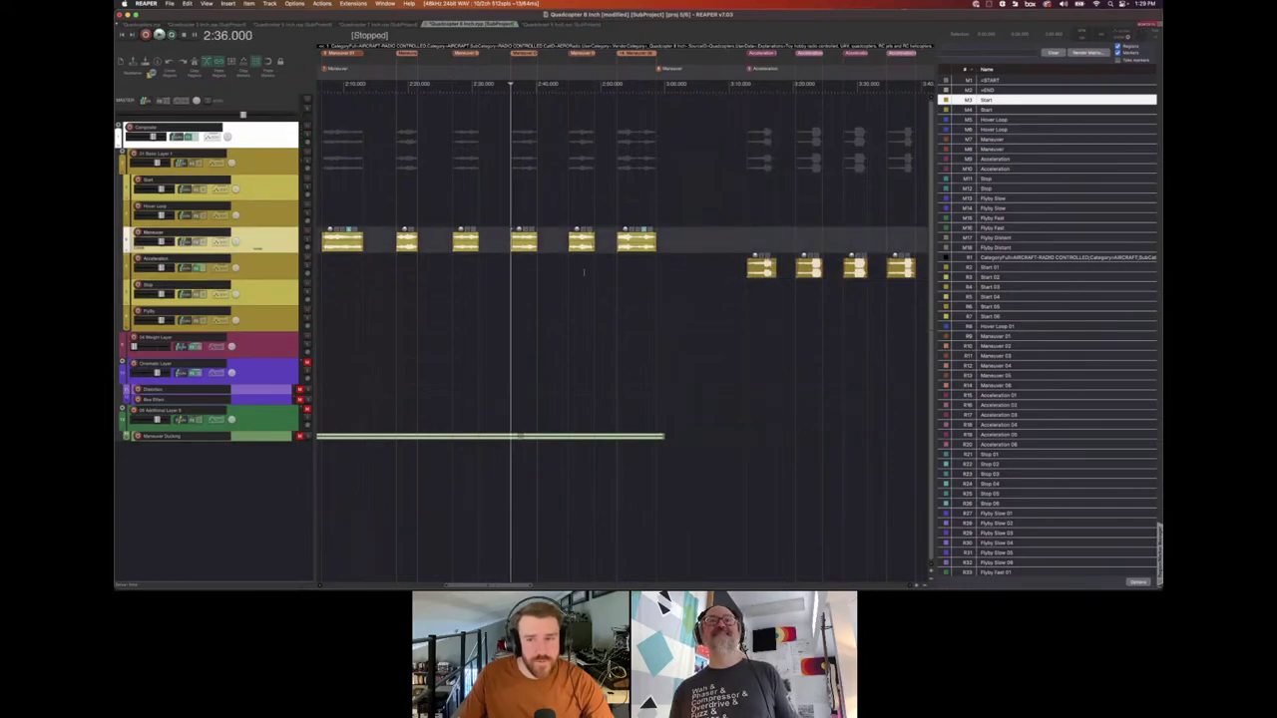
key("space")
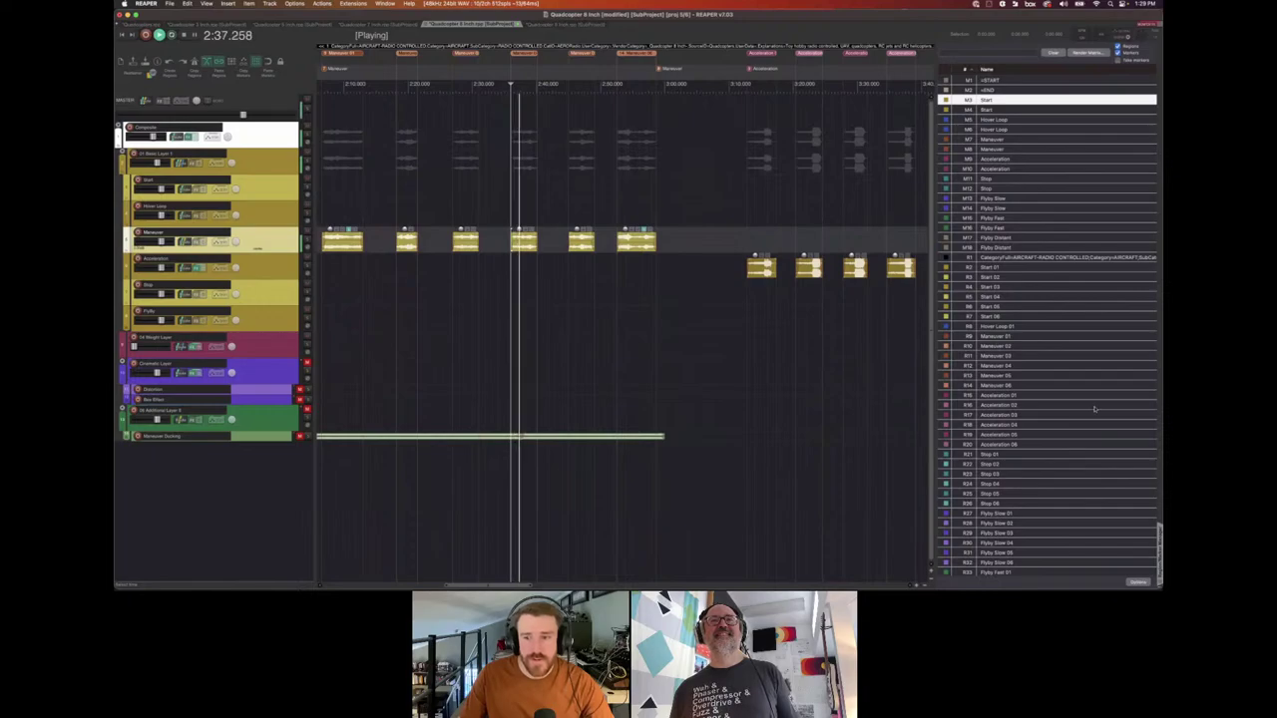
scroll(1094, 408, "down", 4)
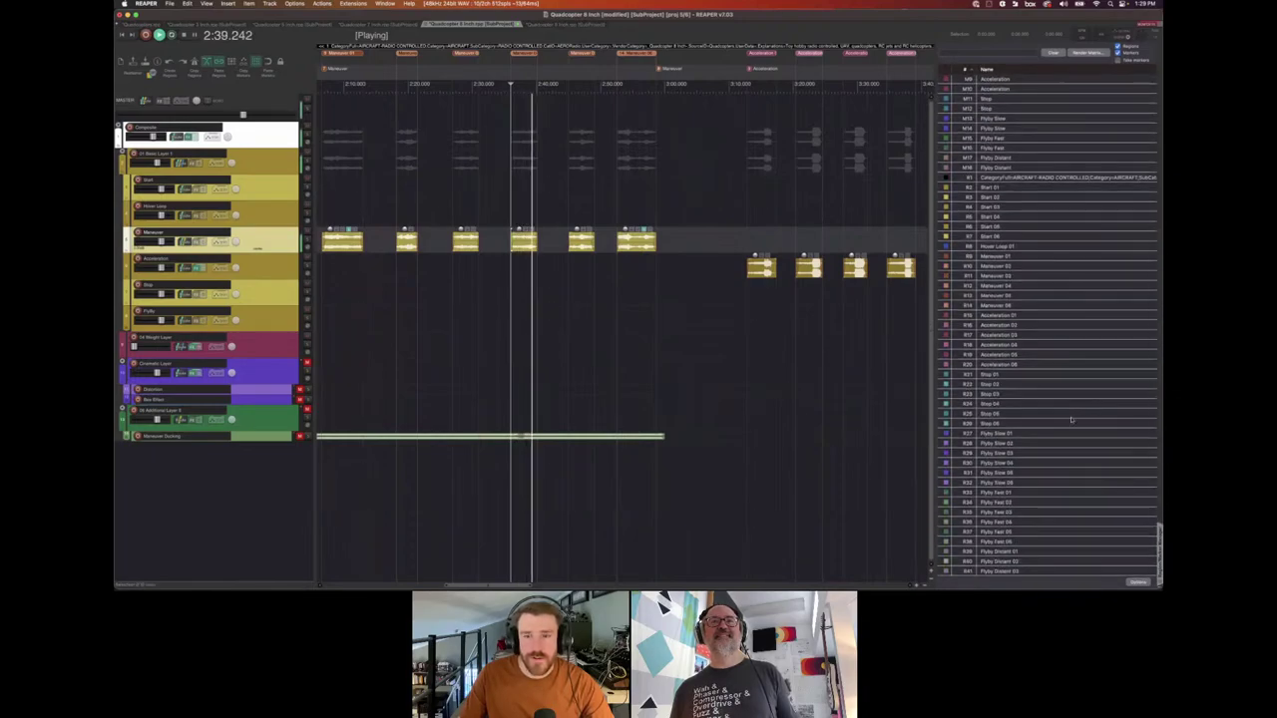
key("space")
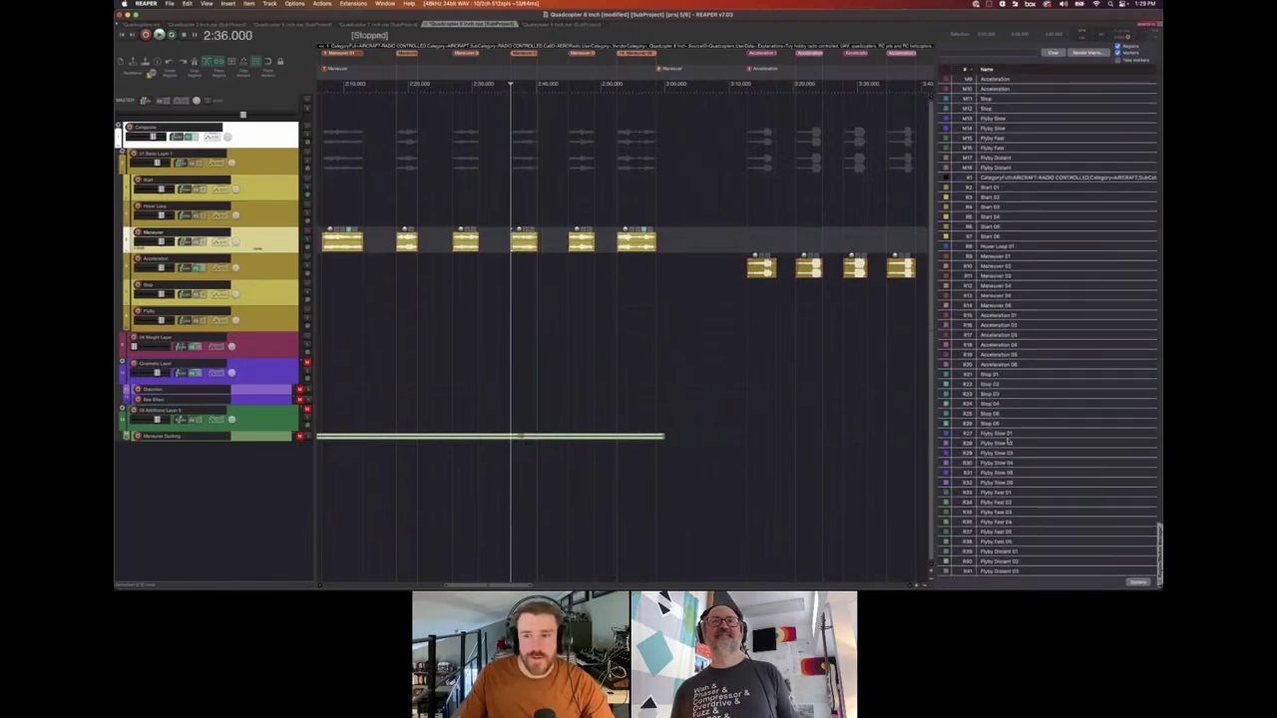
Jump to the Flyby Slow 01 region and audition its clip.
left_click(1000, 436)
key("space")
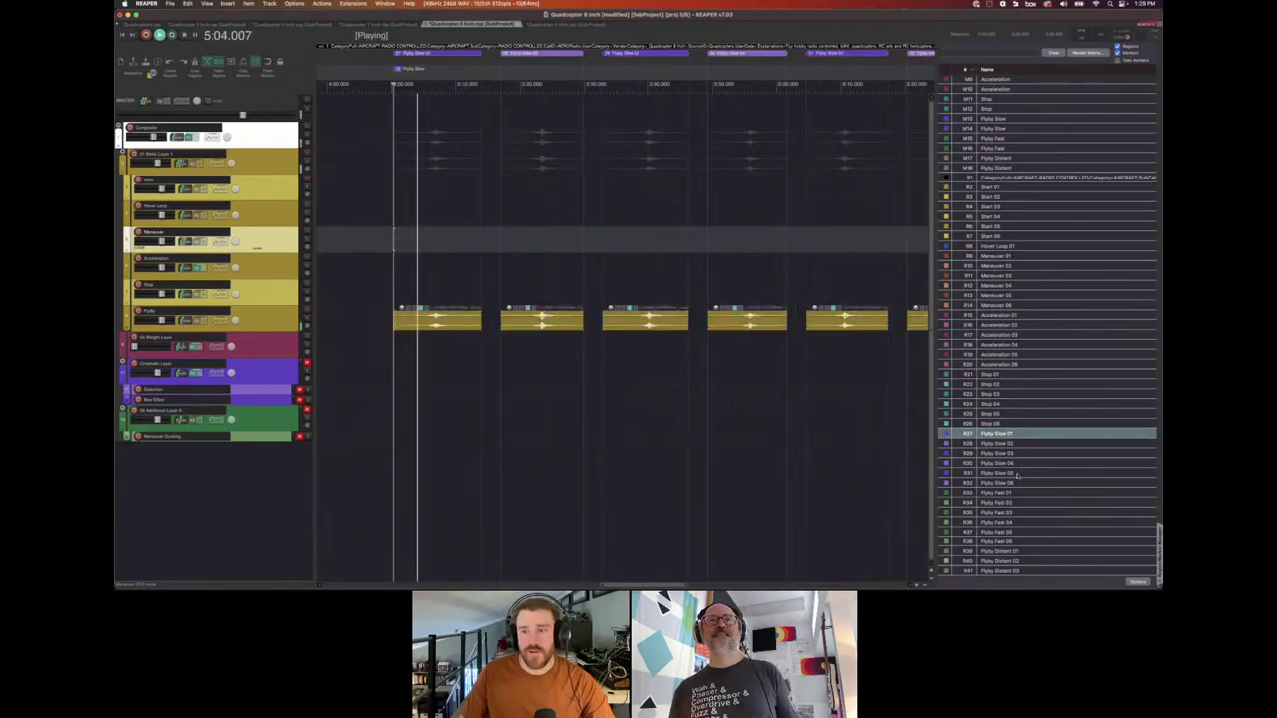
scroll(1019, 475, "down", 1)
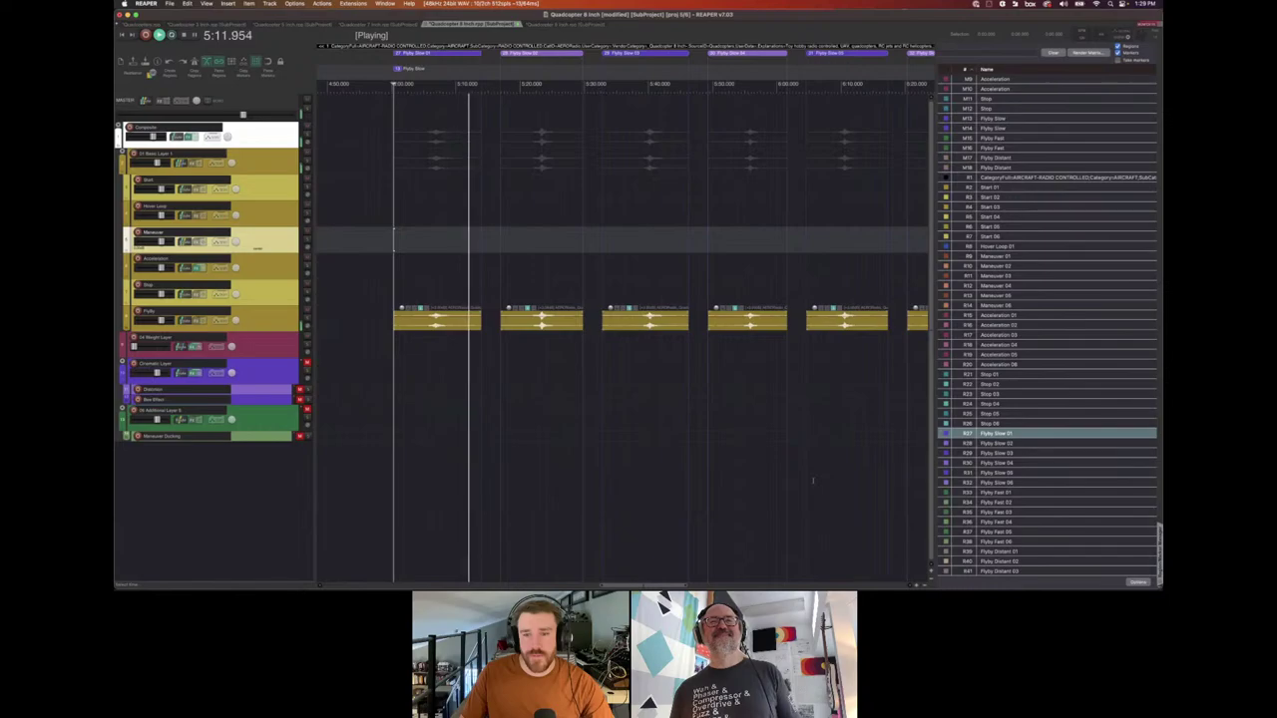
key("space")
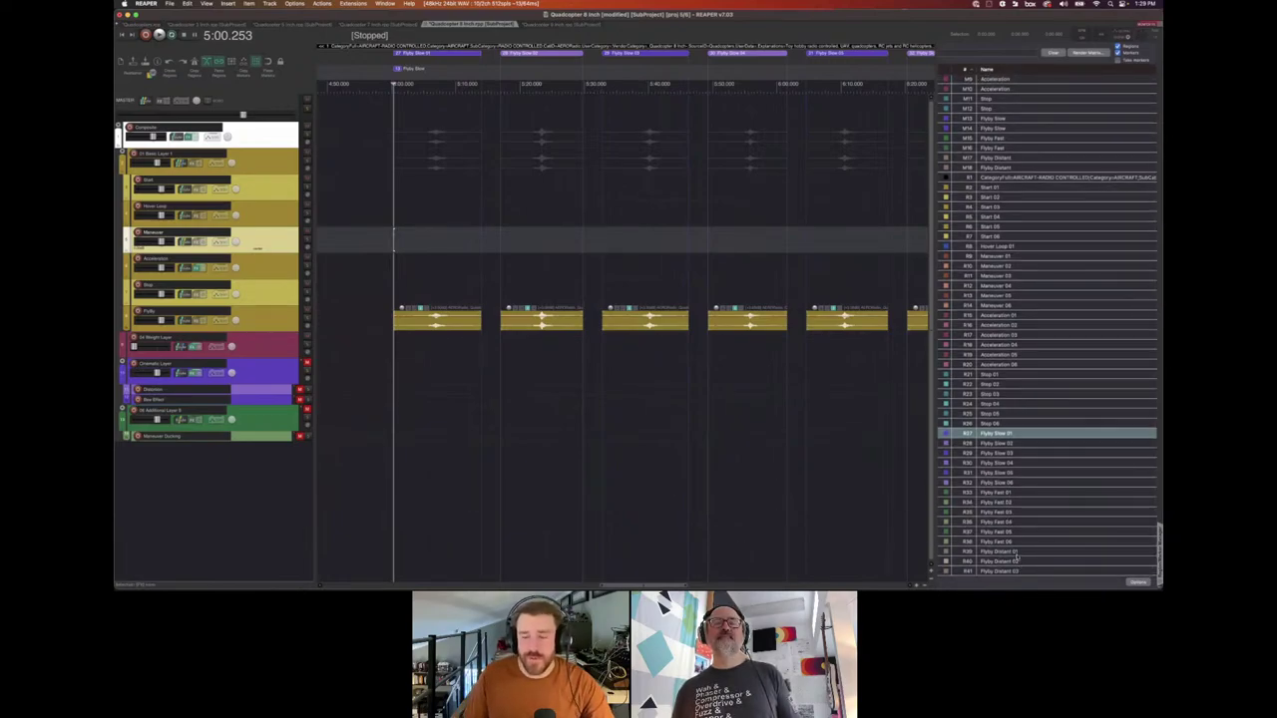
Audition the Flyby Distant 01 region on the Flyby track from 8:37.360, and move the edit cursor to the second distant clip at 8:52.590.
left_click(1016, 554)
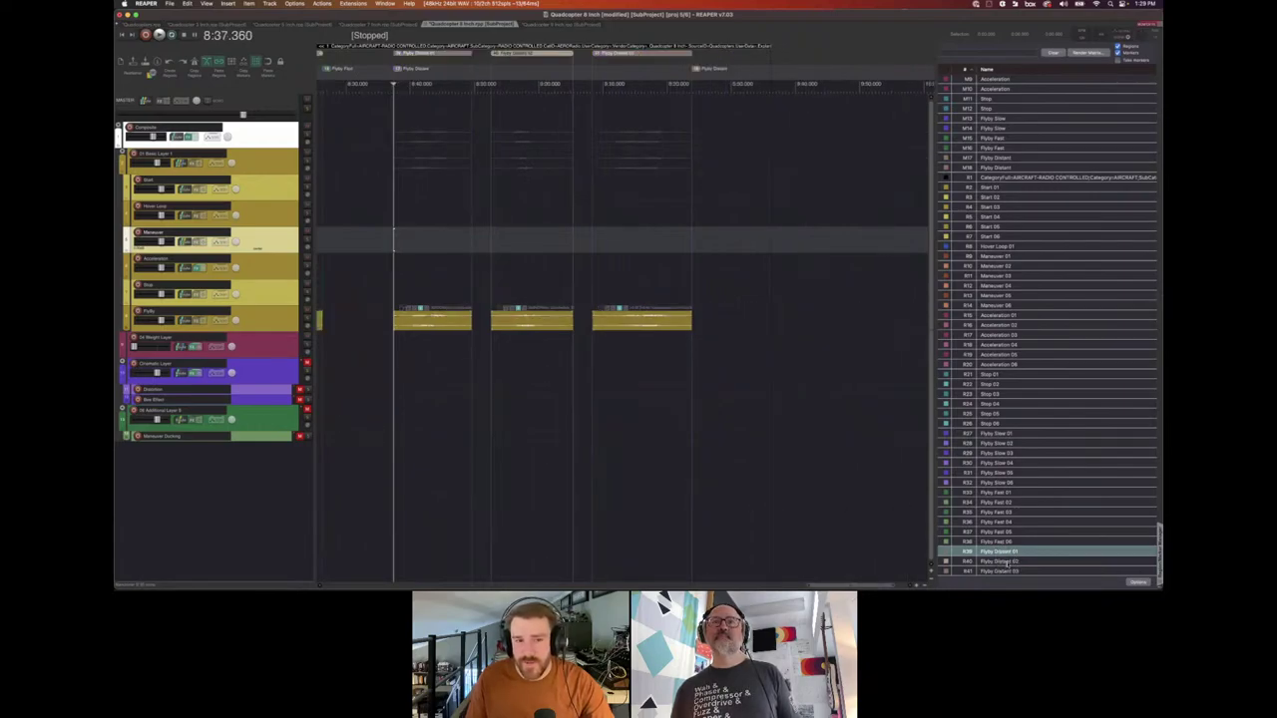
left_click(379, 319)
key("space")
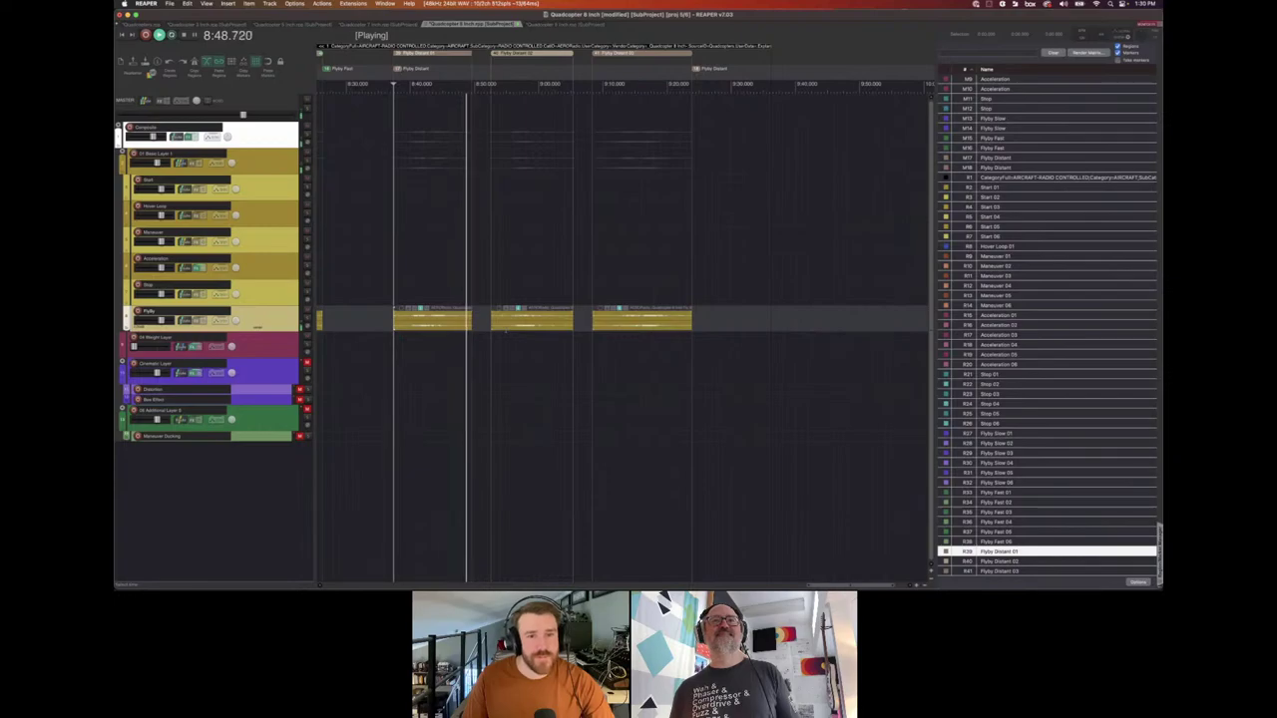
key("space")
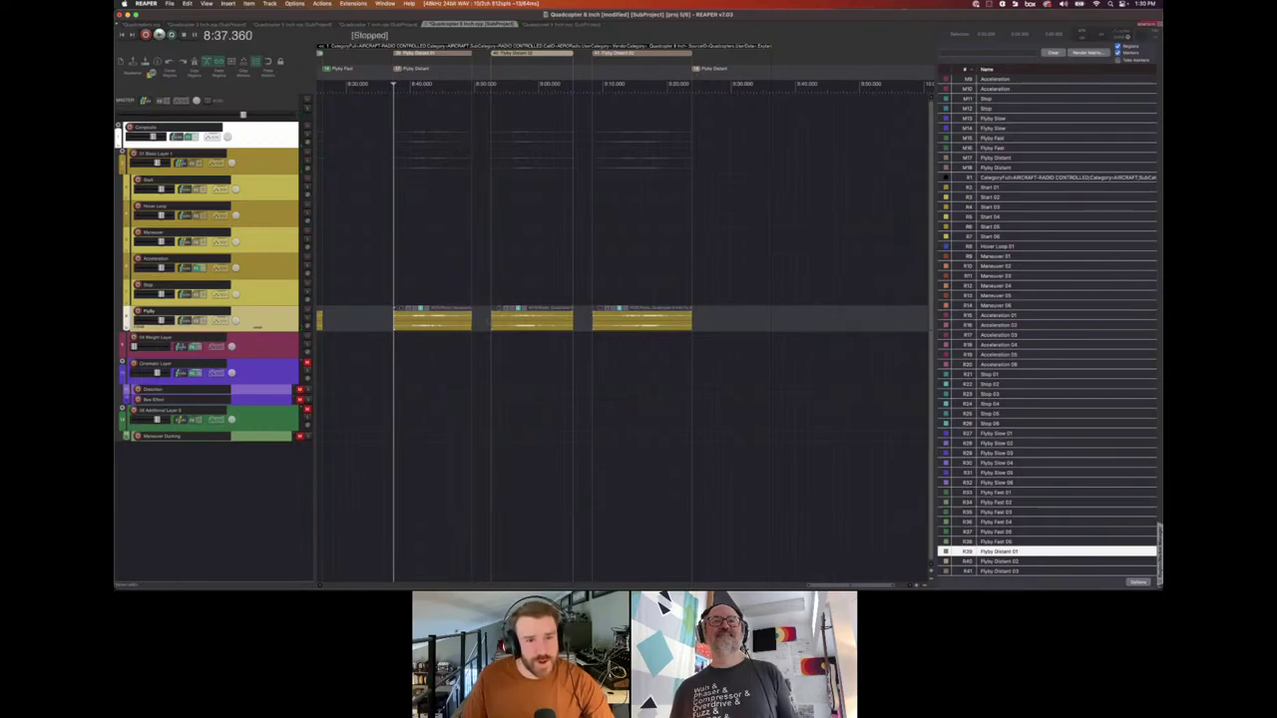
left_click(486, 321)
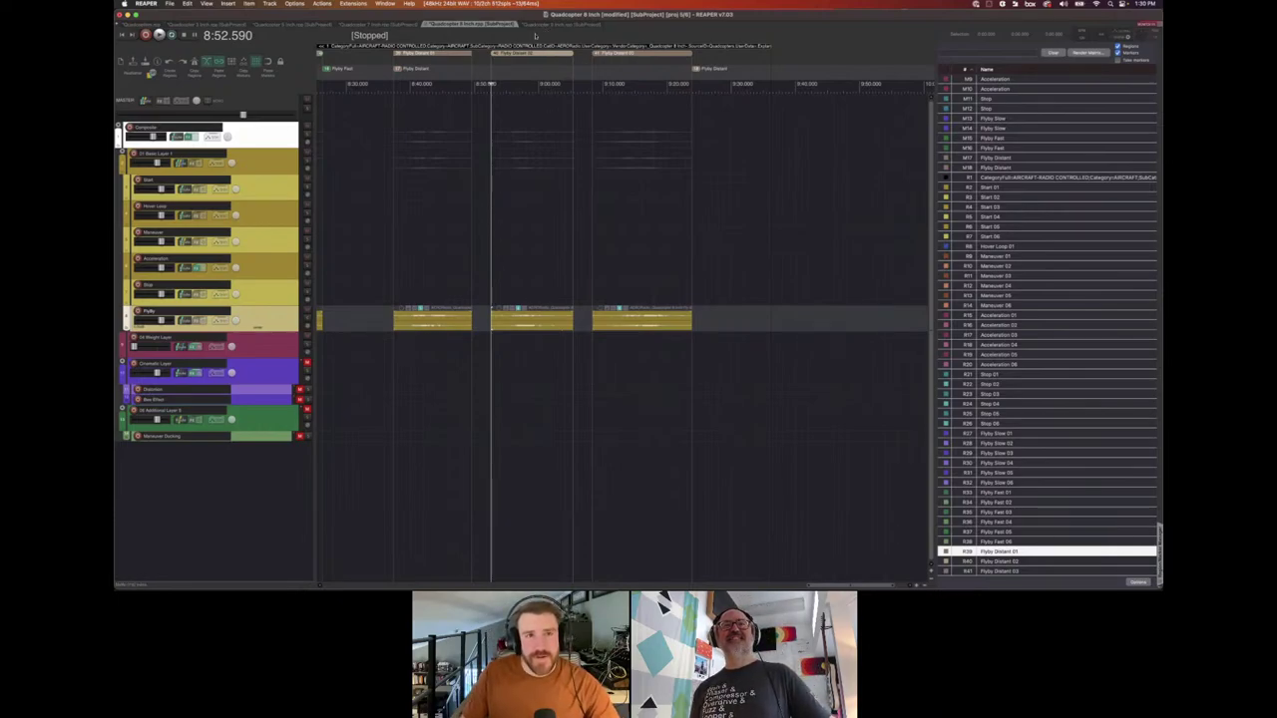
scroll(1064, 460, "up", 3)
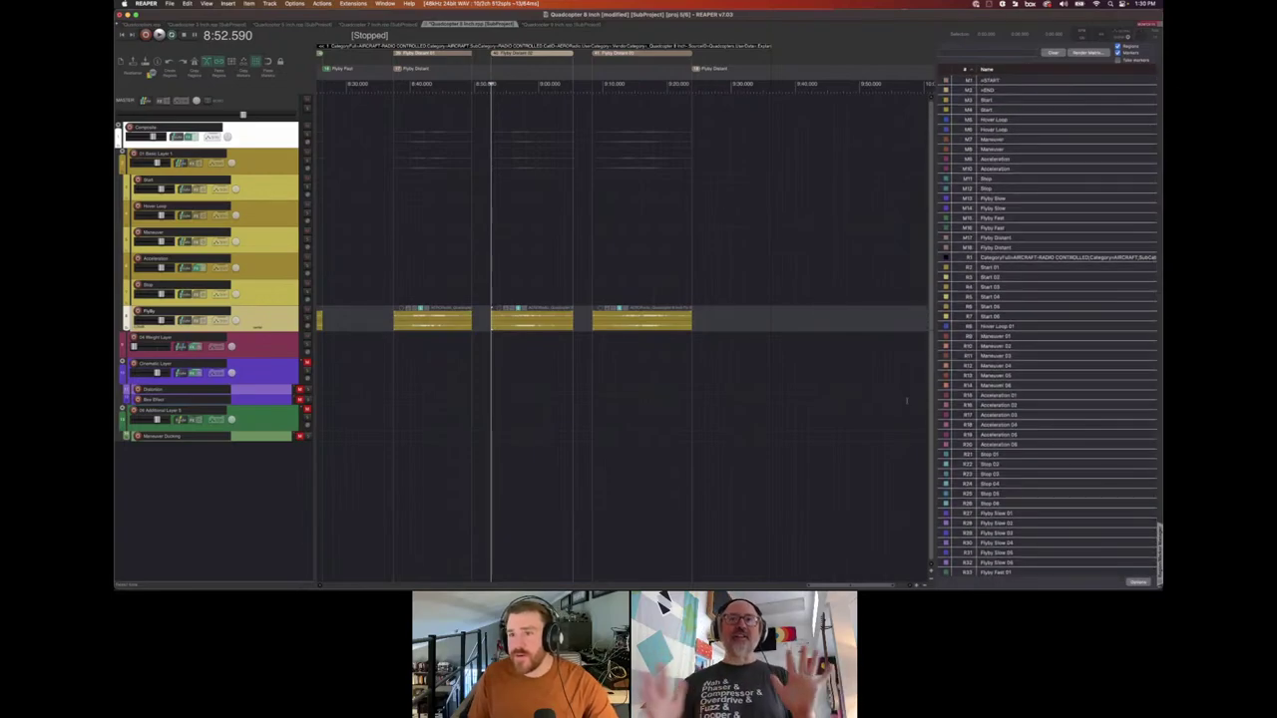
Switch to the Quadcopter 9 inch subproject and look over its full track list.
left_click(536, 25)
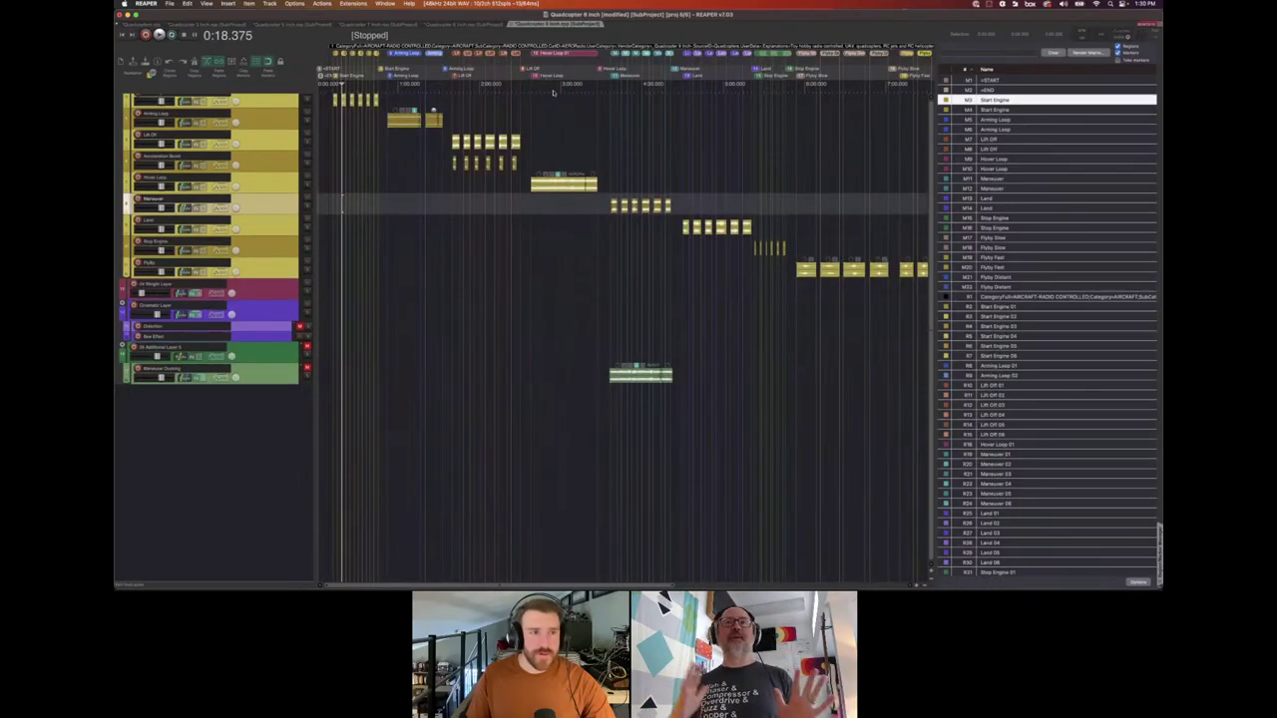
scroll(333, 152, "up", 3)
scroll(333, 152, "down", 3)
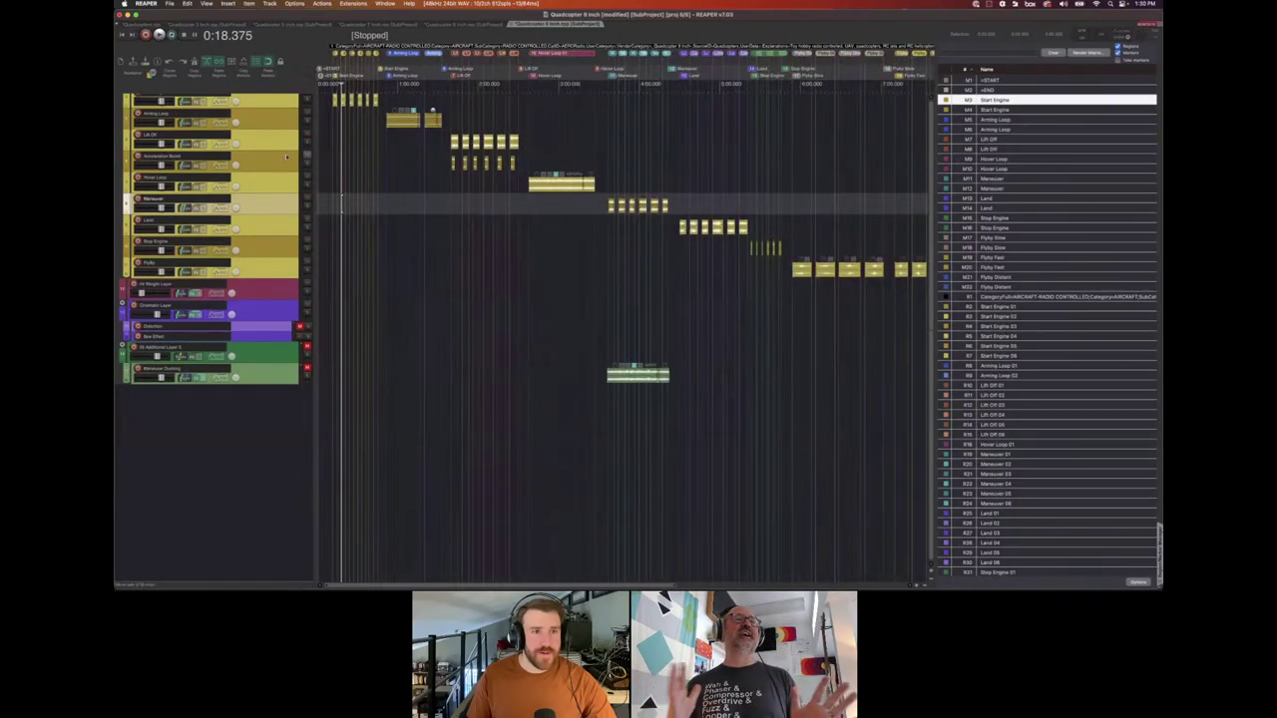
scroll(283, 156, "up", 3)
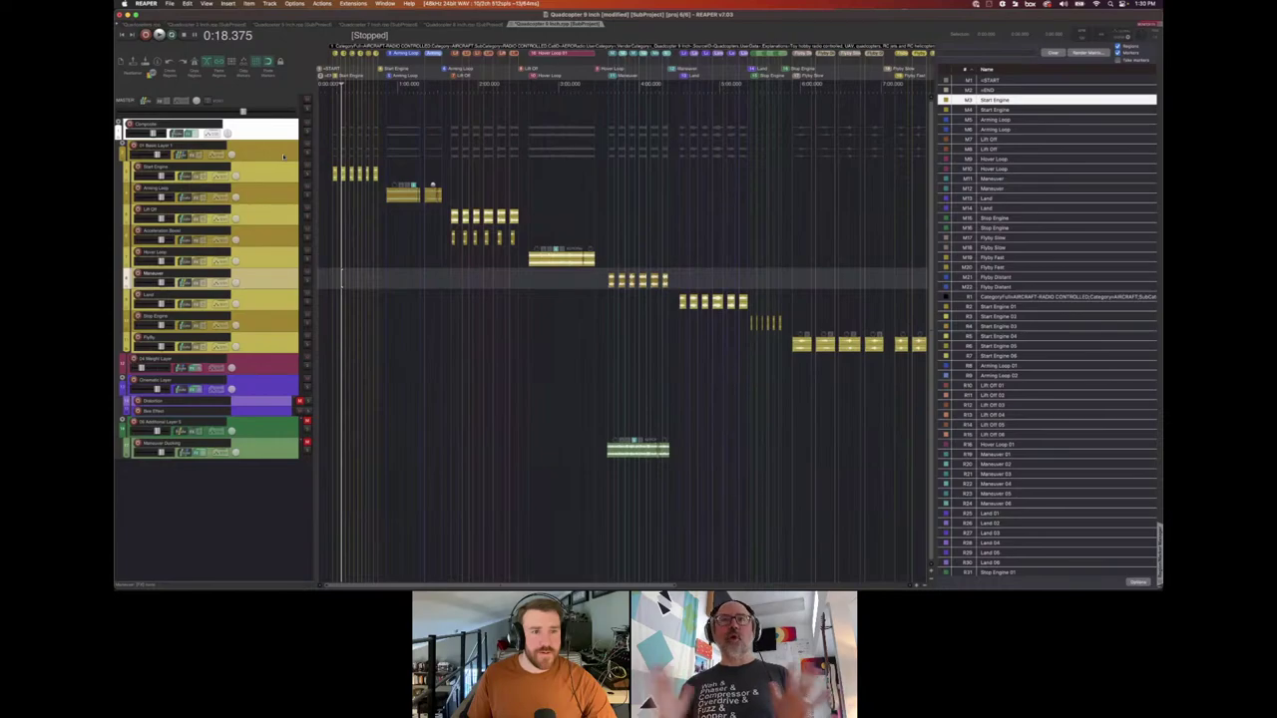
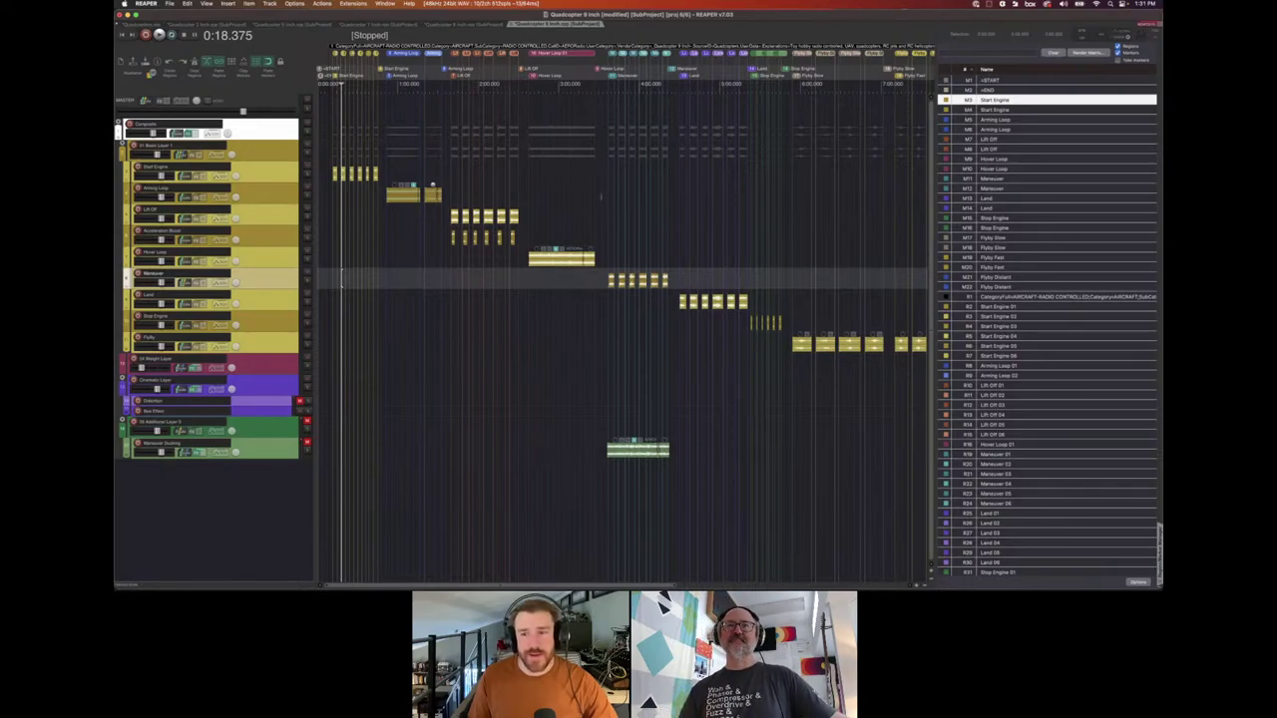
Look along the 9 inch drone's timeline and place the edit cursor on the Lift Off track at 1:36.000.
scroll(614, 197, "right", 3)
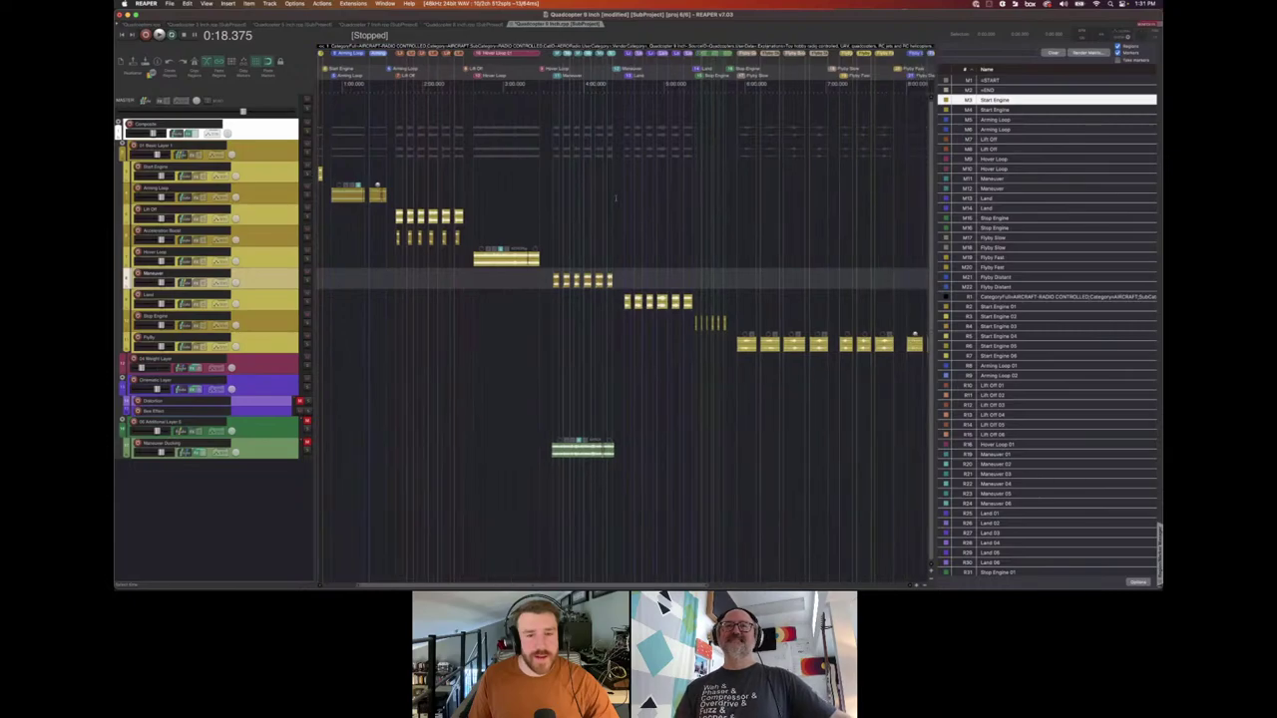
scroll(616, 198, "right", 6)
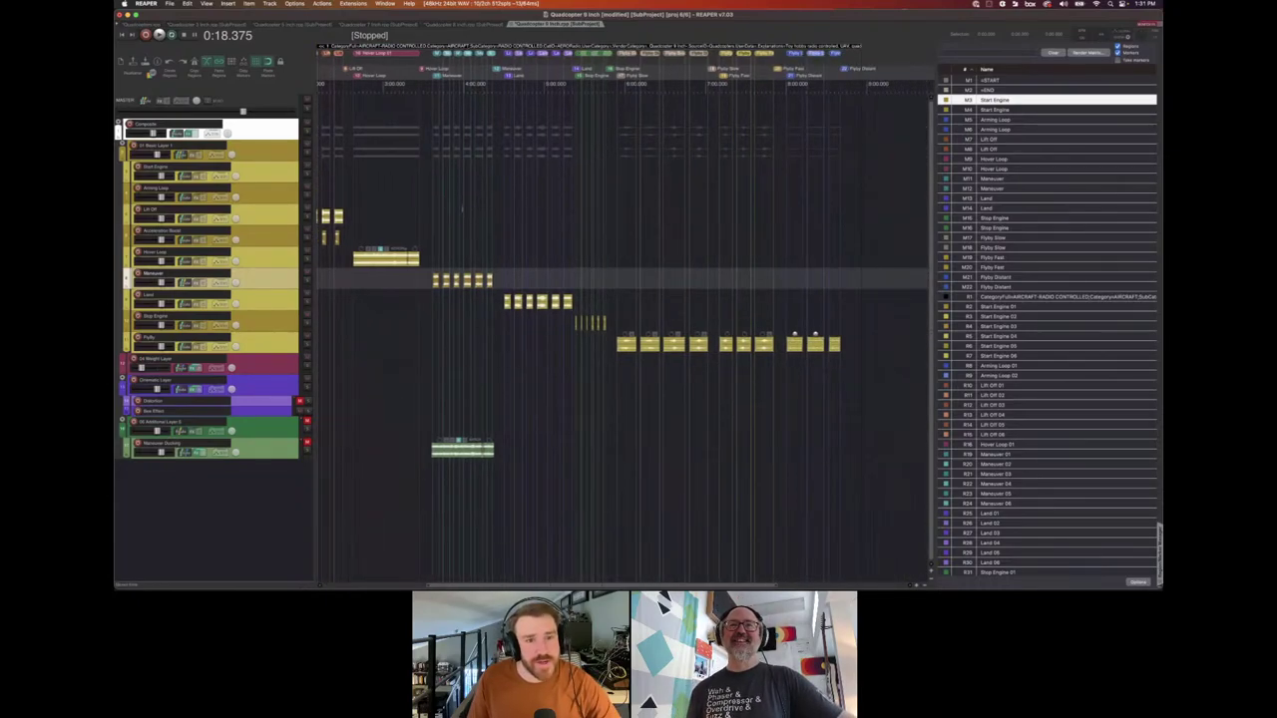
scroll(613, 197, "left", 6)
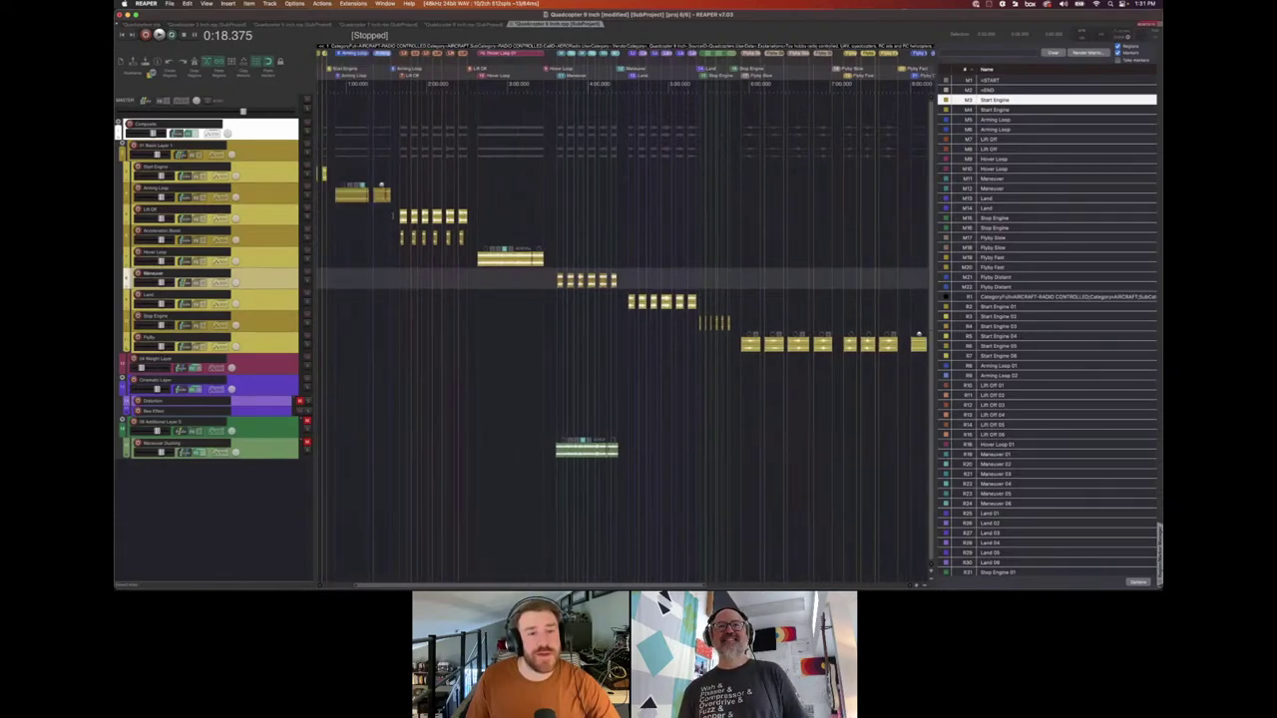
left_click(394, 218)
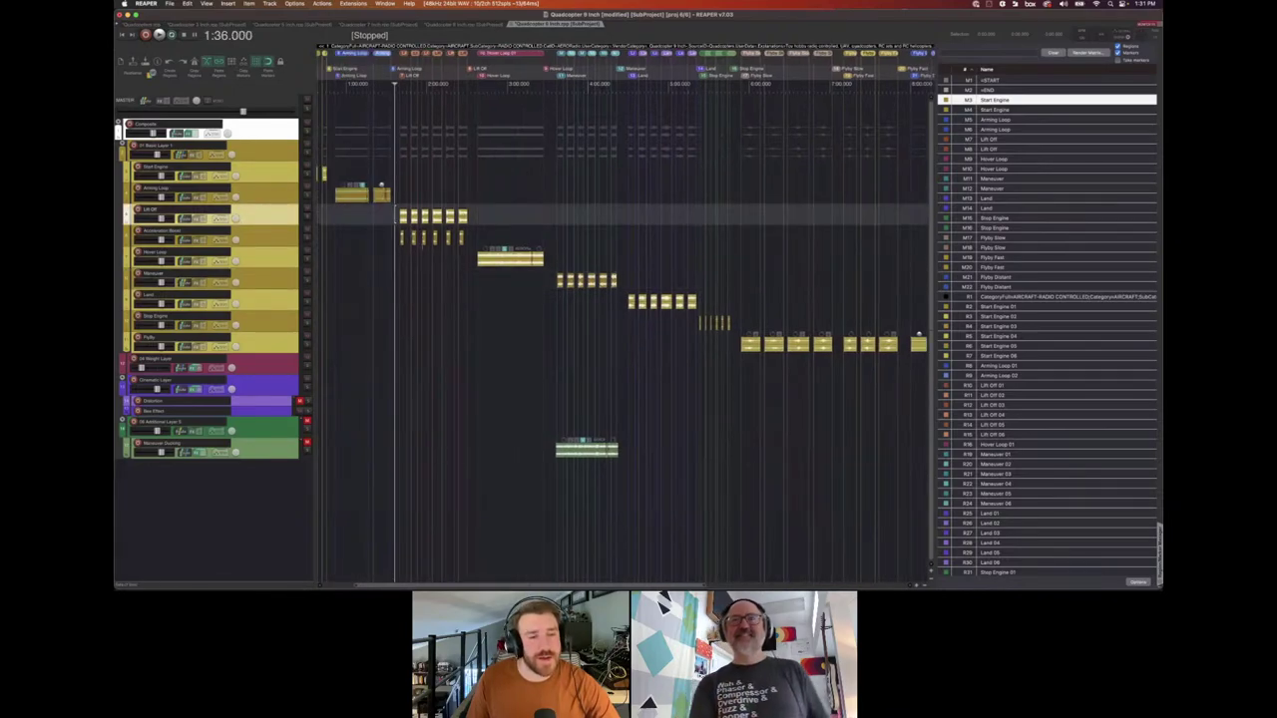
Place the edit cursor at the start of the first Lift Off clip.
left_click(470, 259)
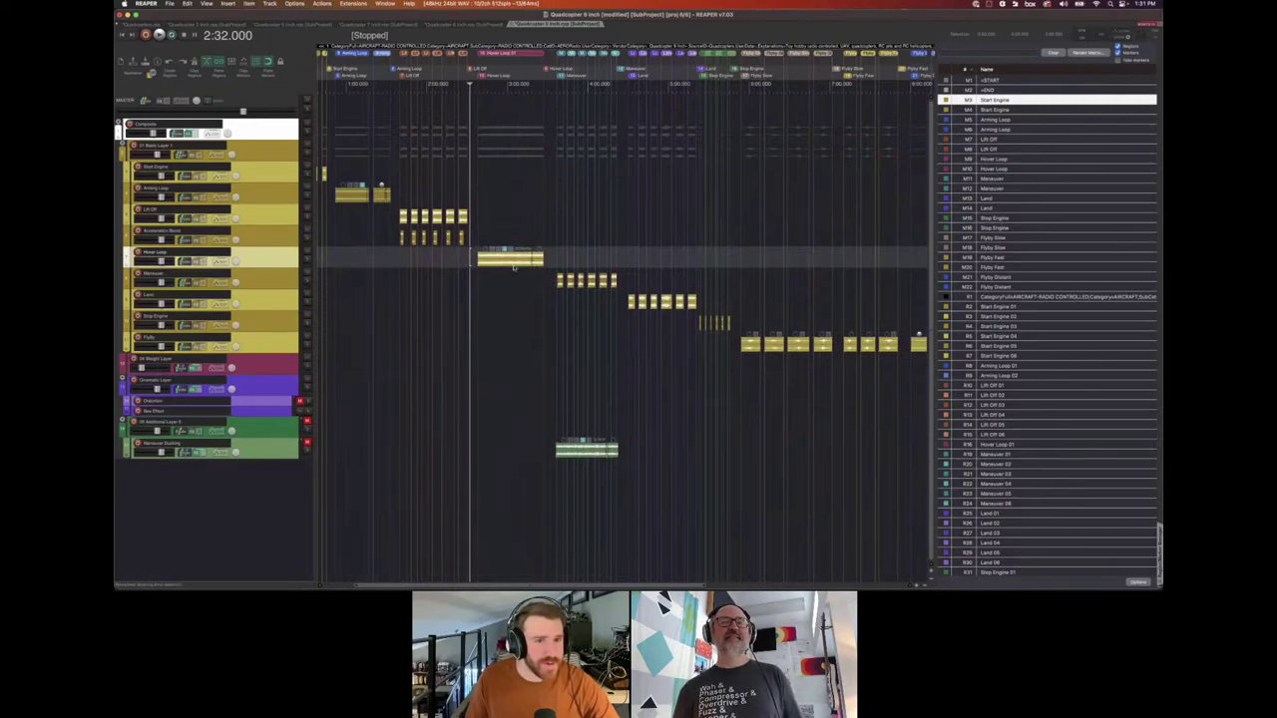
left_click(390, 217)
left_click(399, 217)
scroll(399, 217, "up", 2)
scroll(481, 274, "up", 2)
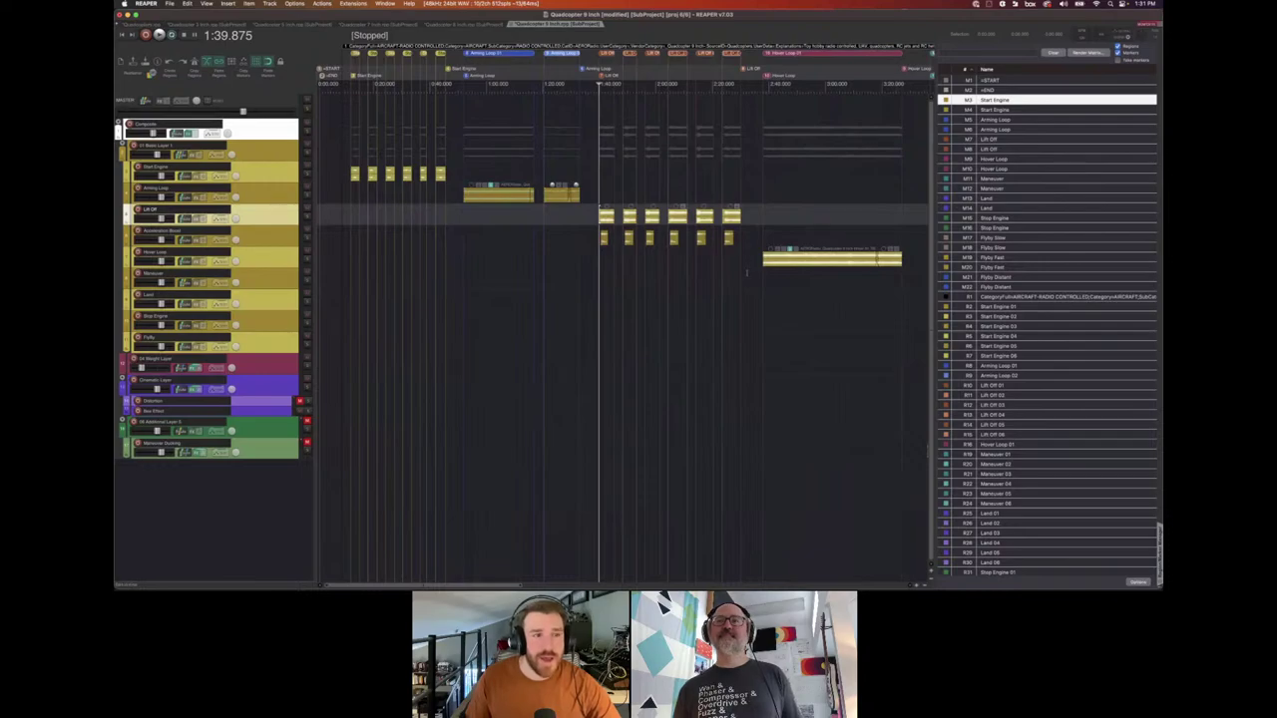
scroll(577, 265, "right", 3)
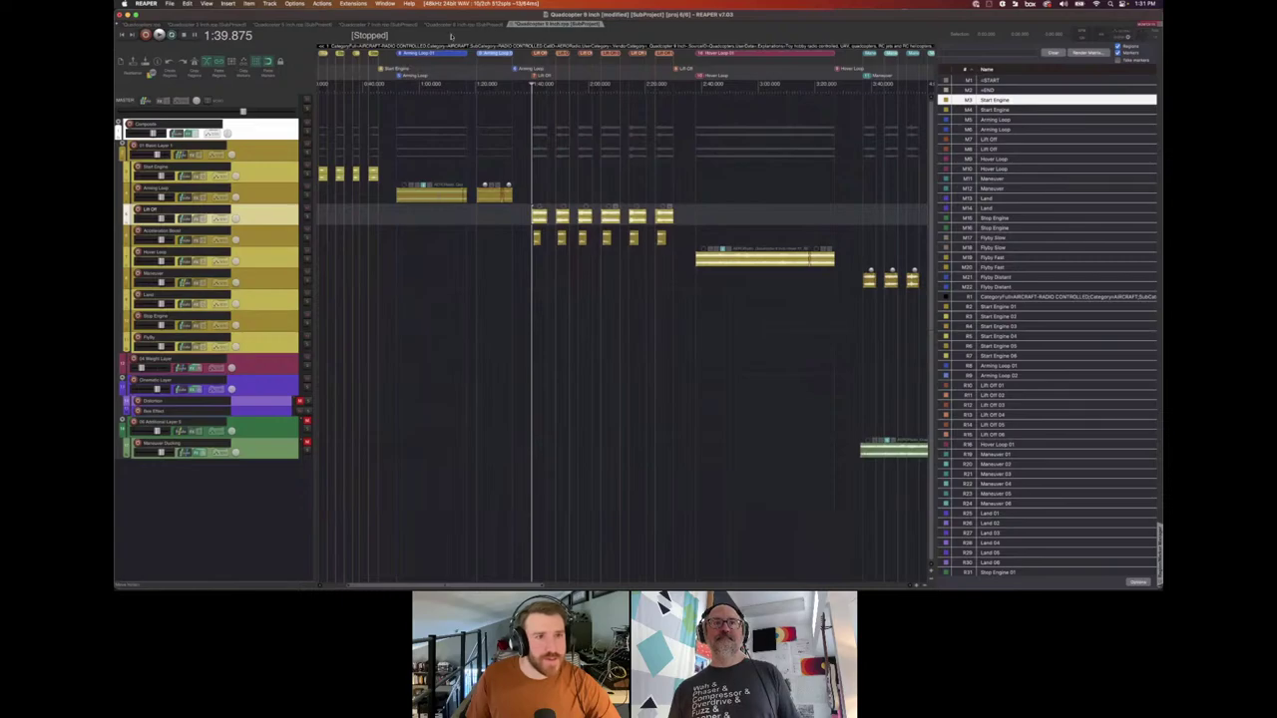
Select the Arming Loop track and compare this session with the neighbouring Quadcopter subproject.
left_click(261, 192)
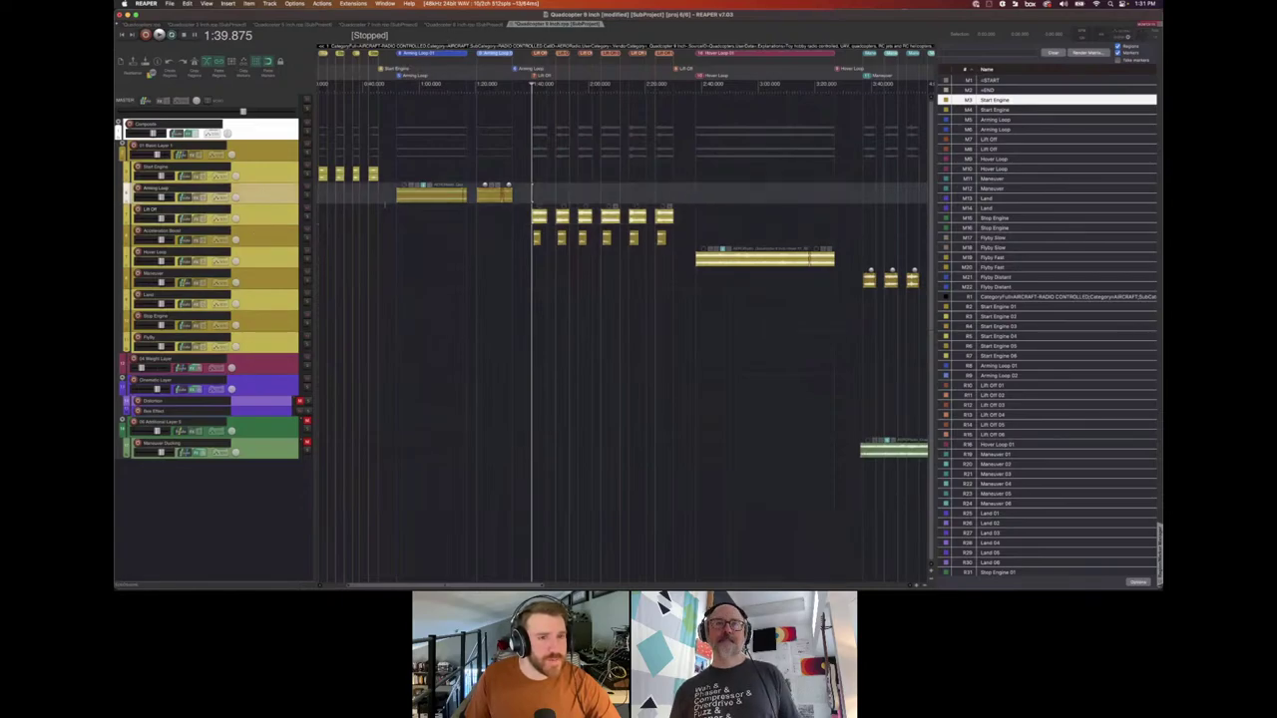
left_click(448, 25)
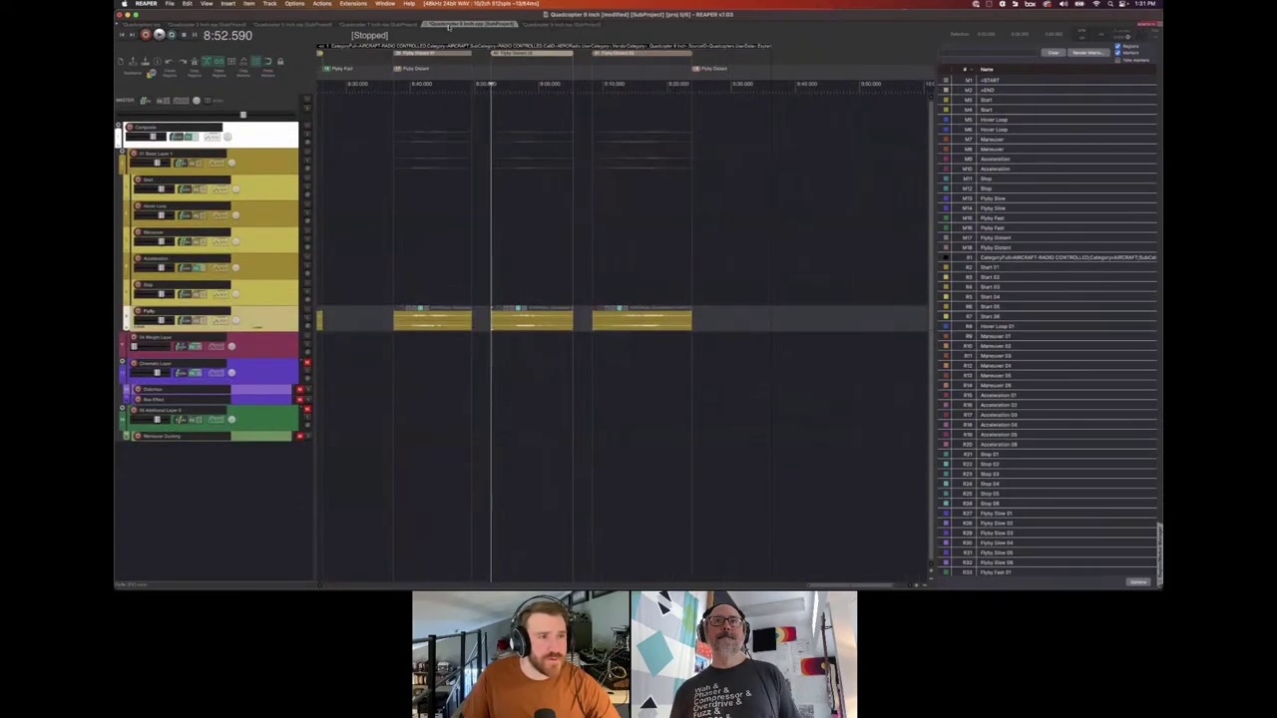
left_click(566, 24)
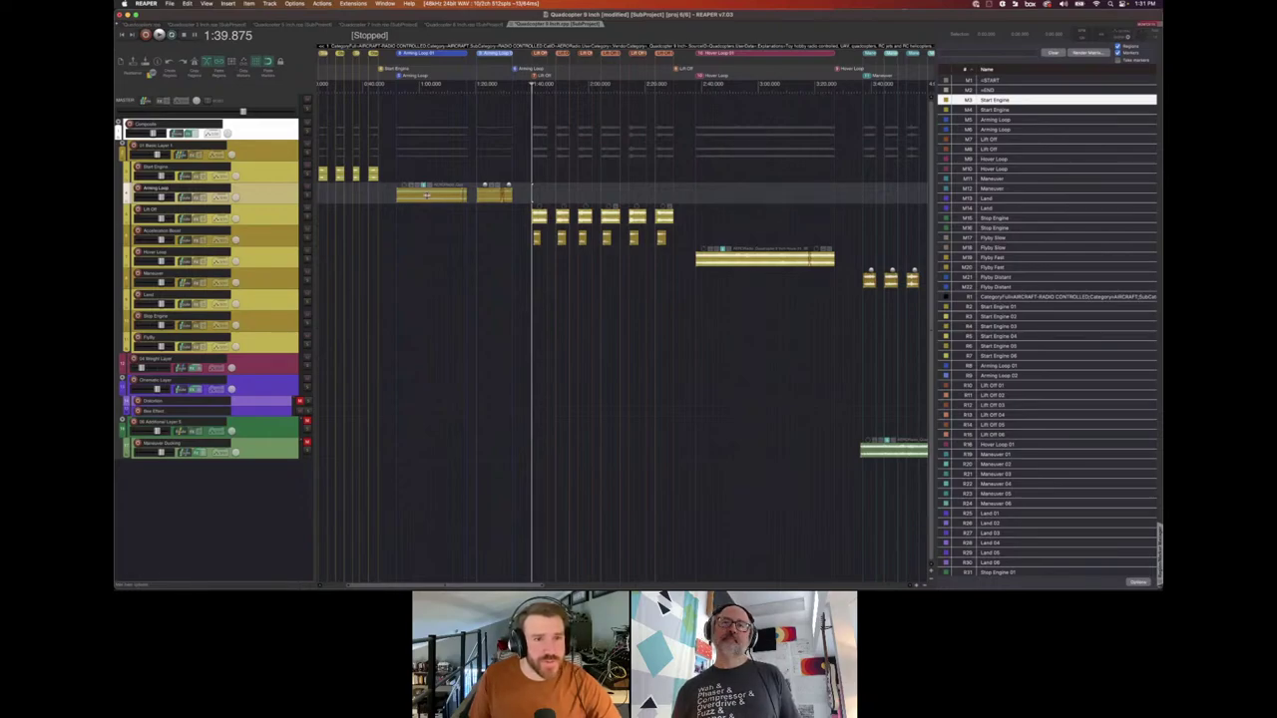
Audition the soloed Arming Loop track from the start of Arming Loop 01 and mute the Cinematic Layer track during playback.
left_click(395, 200)
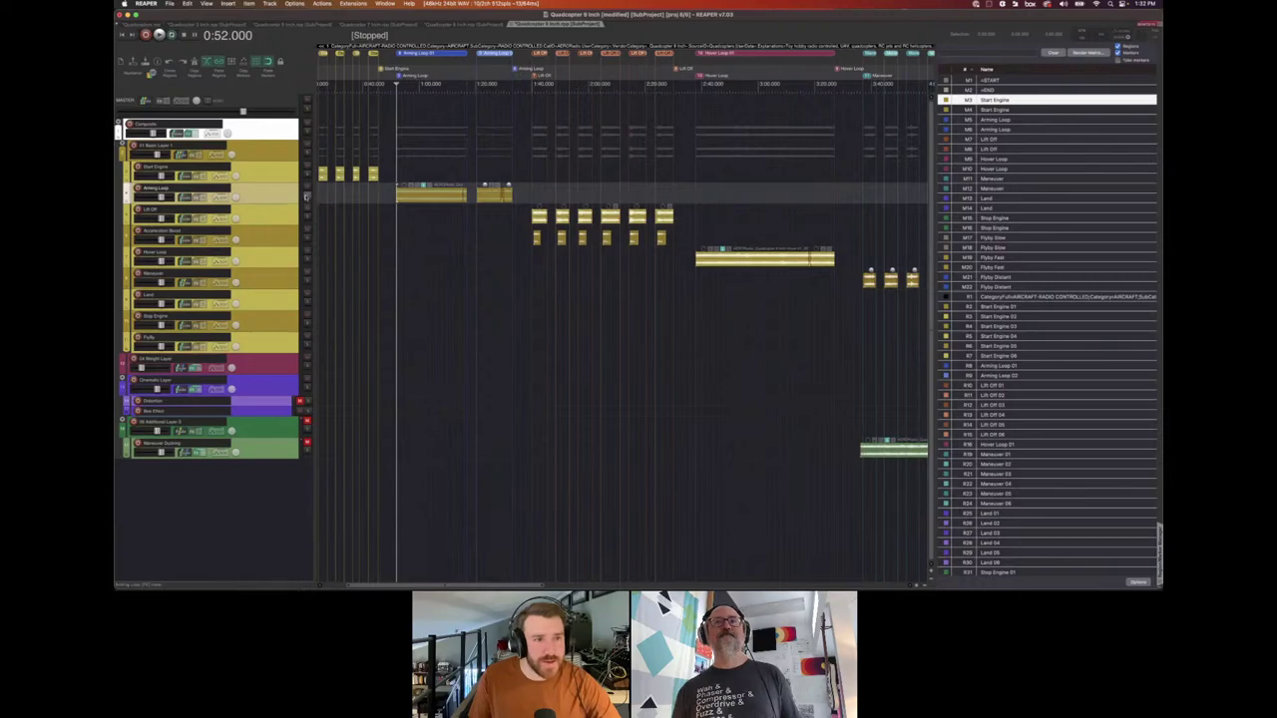
key("space")
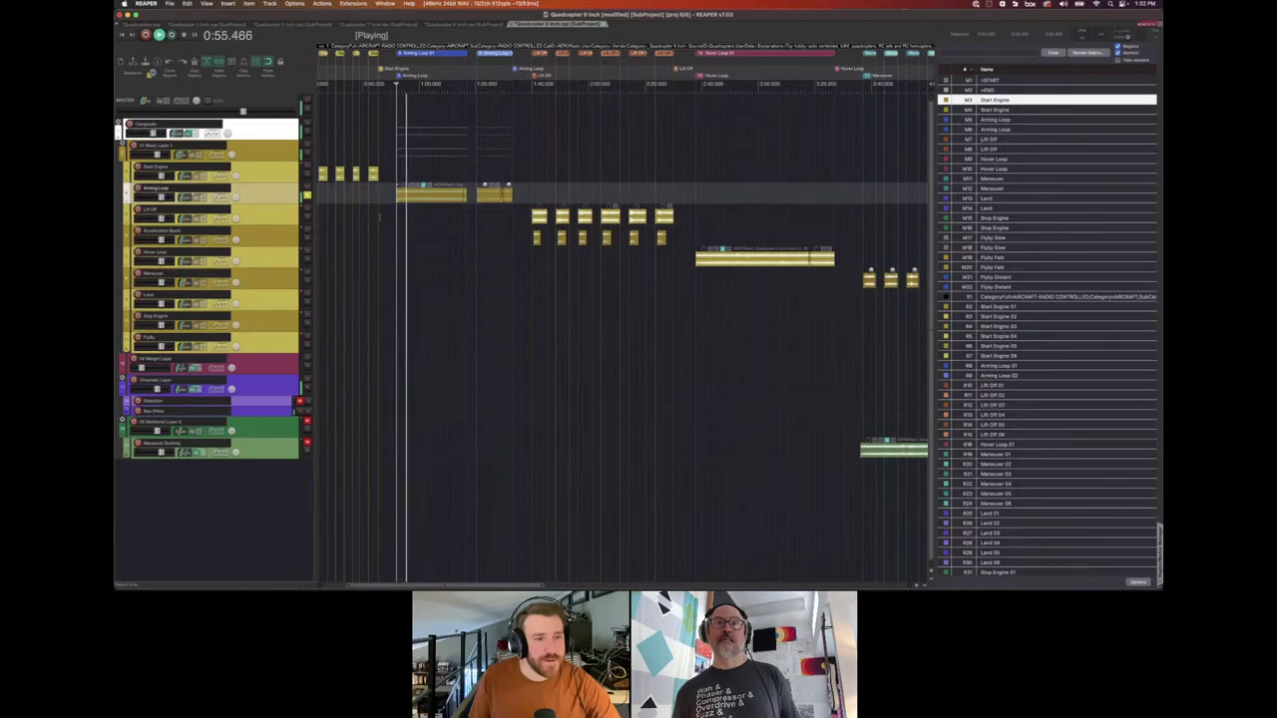
left_click(307, 379)
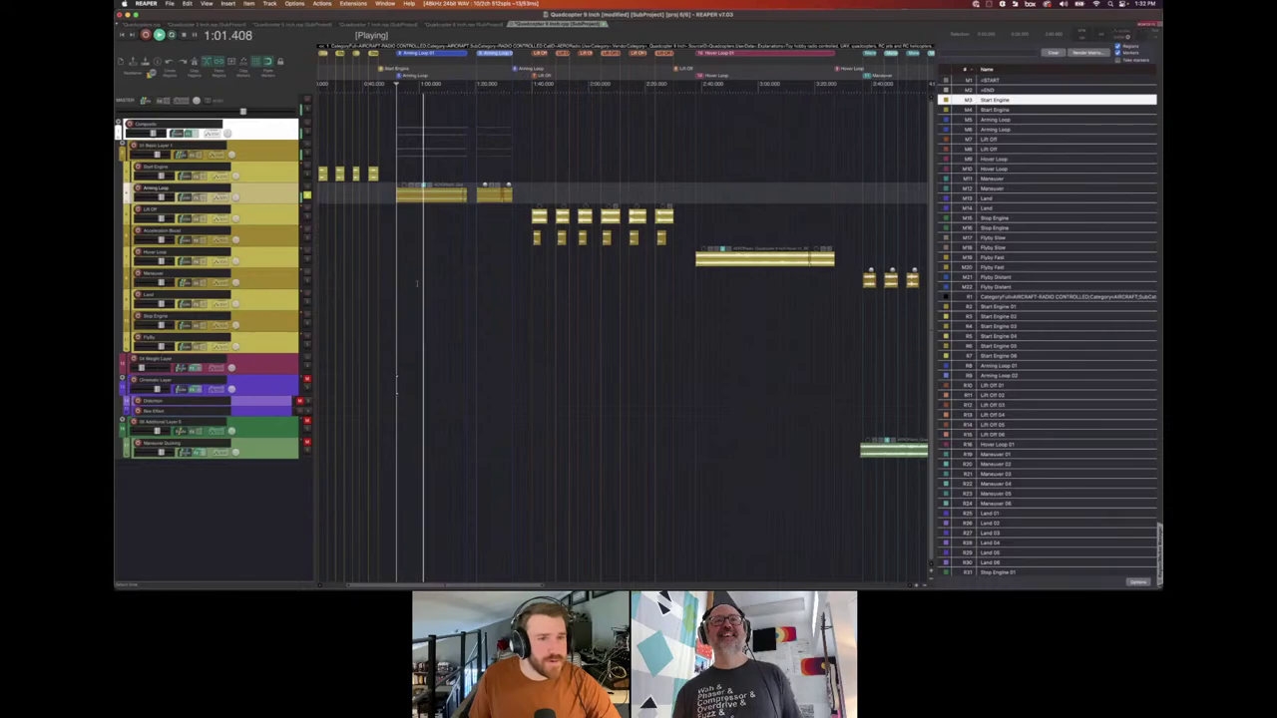
key("space")
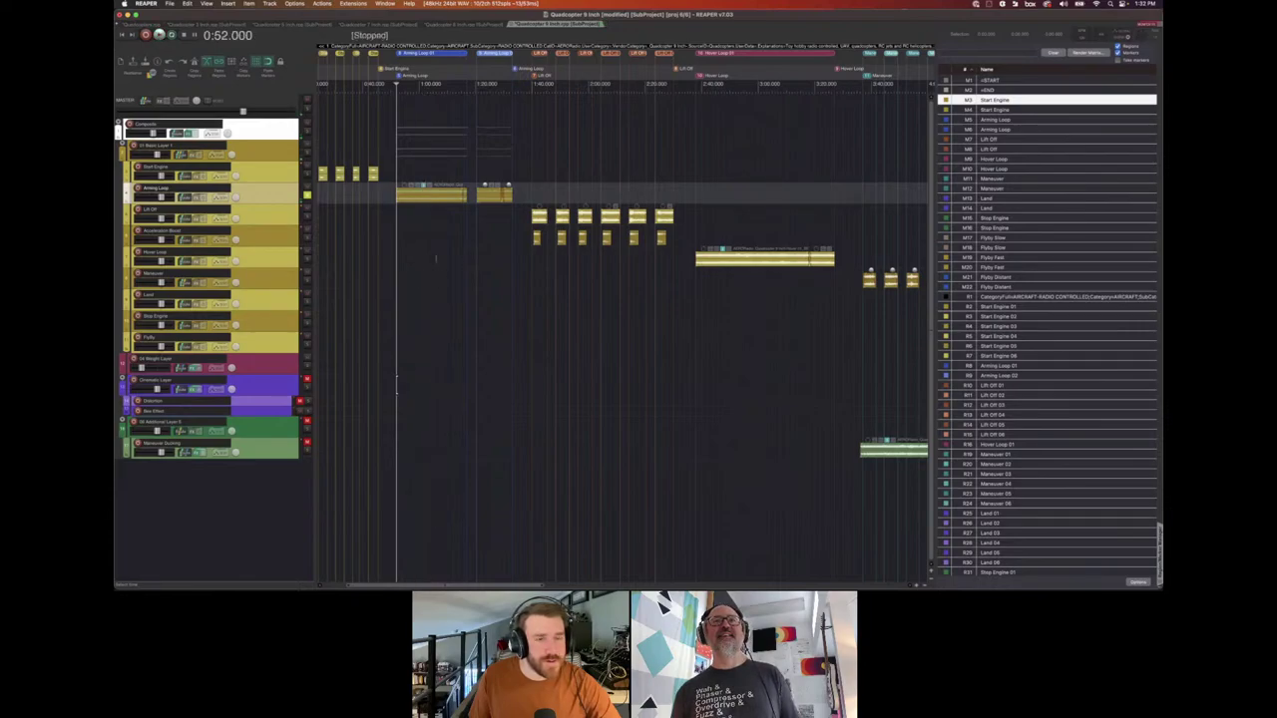
Move the edit cursor to the first Start Engine clip and on to the start of Arming Loop 01.
scroll(471, 232, "right", 3)
scroll(471, 232, "left", 5)
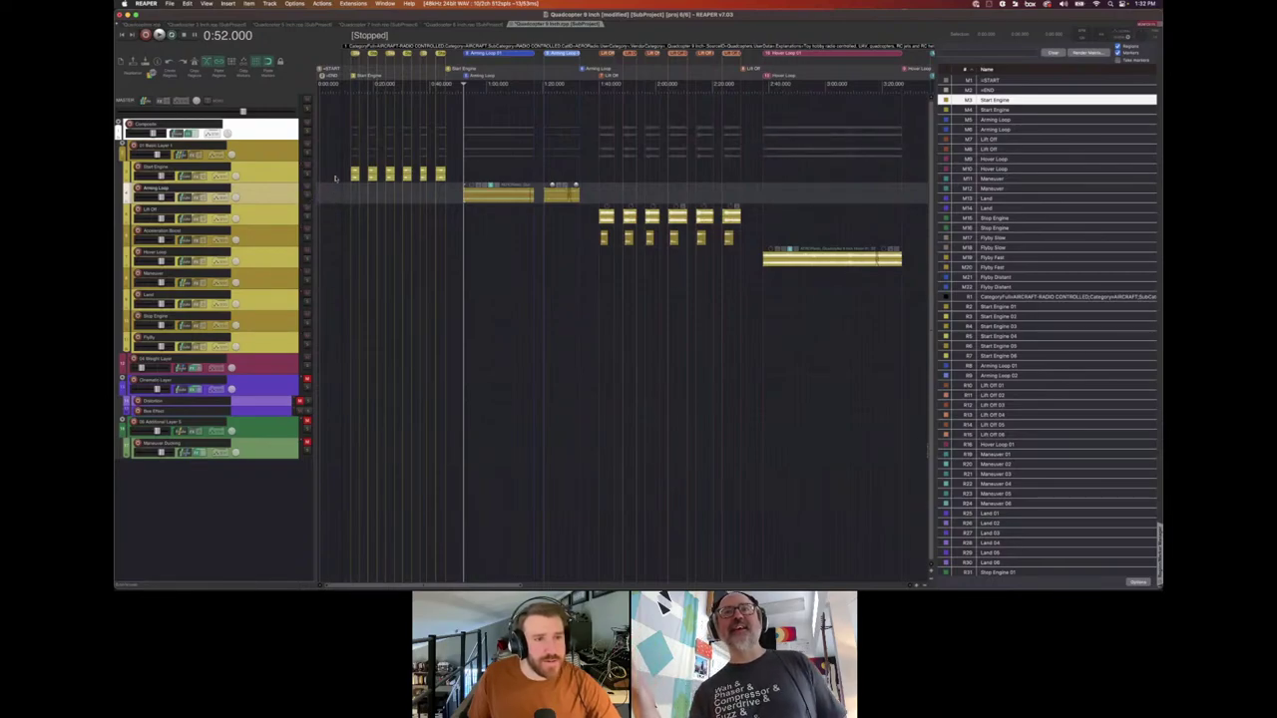
left_click(336, 176)
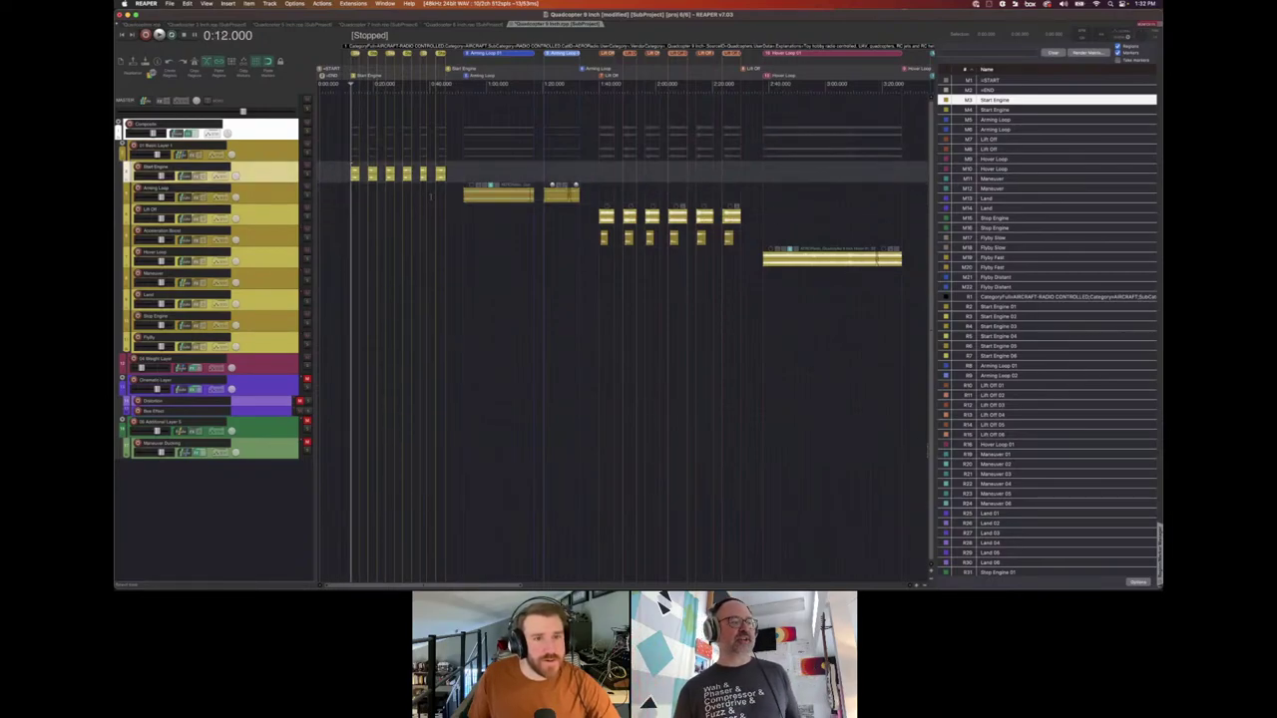
left_click(431, 196)
key("bracketright")
key("bracketright")
key("bracketright")
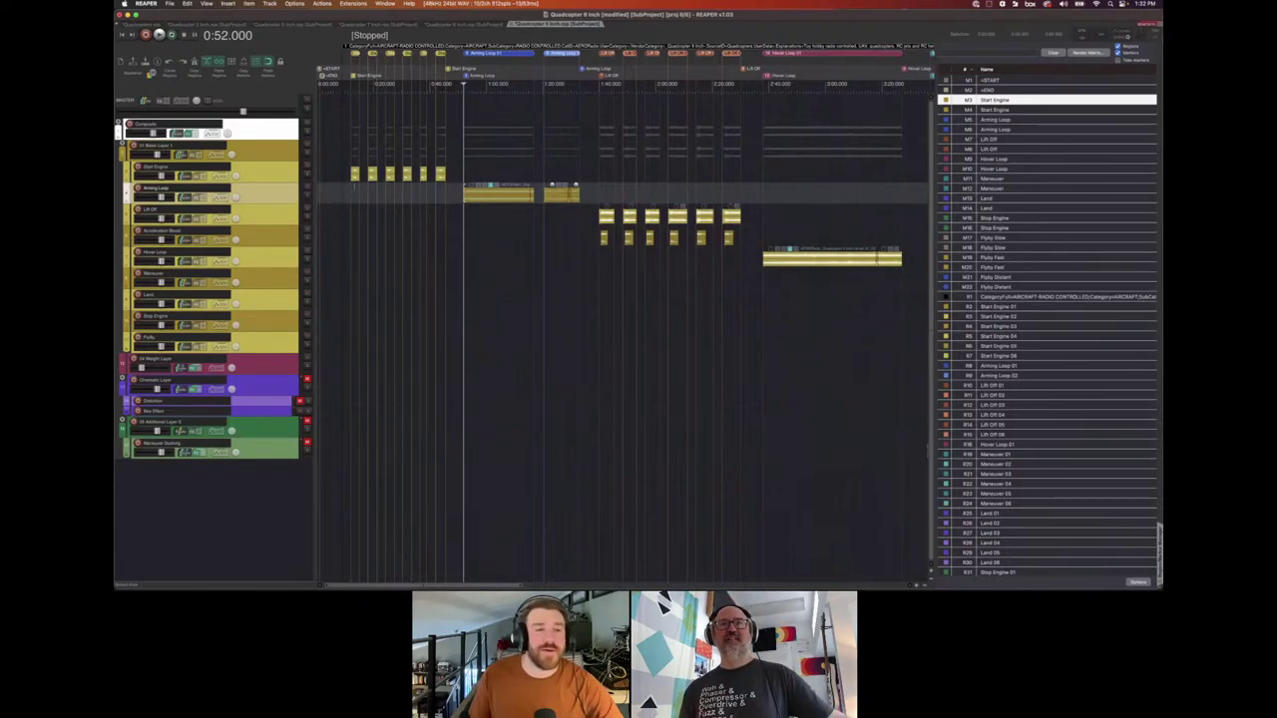
Select the Start track in the neighbouring Quadcopter subproject to compare it with Start Engine, and return to this session.
left_click(341, 173)
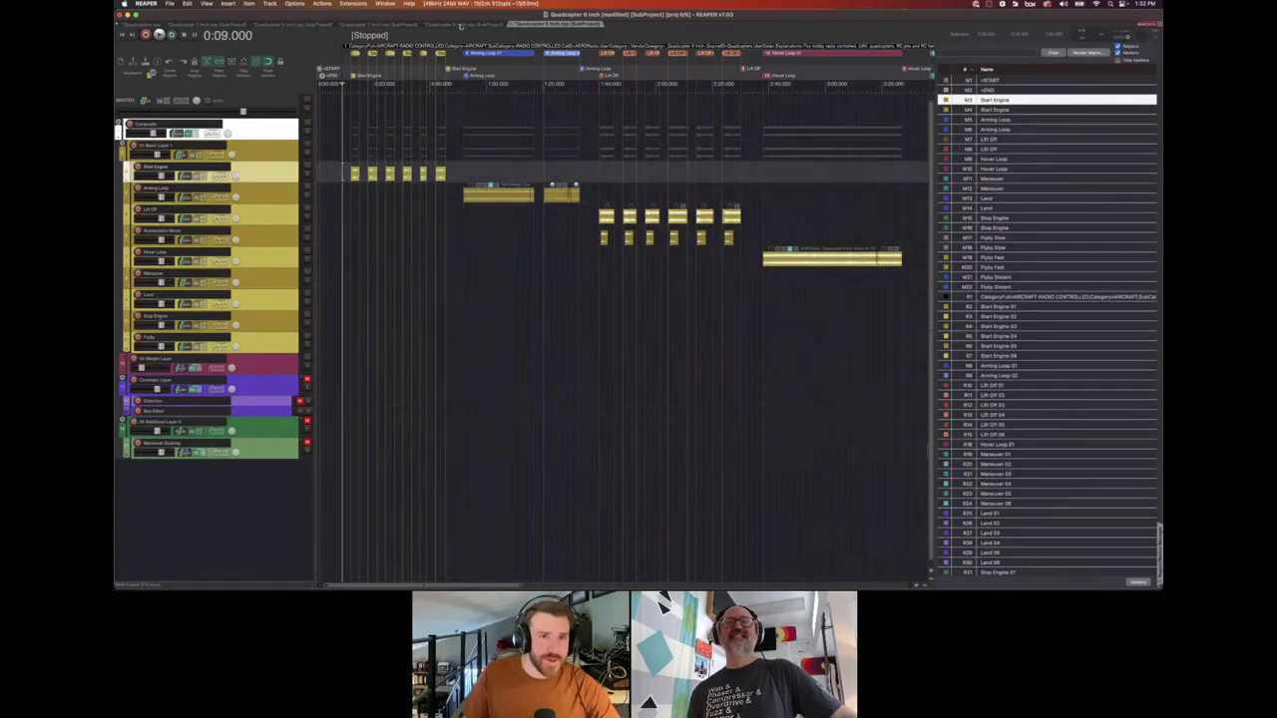
left_click(460, 25)
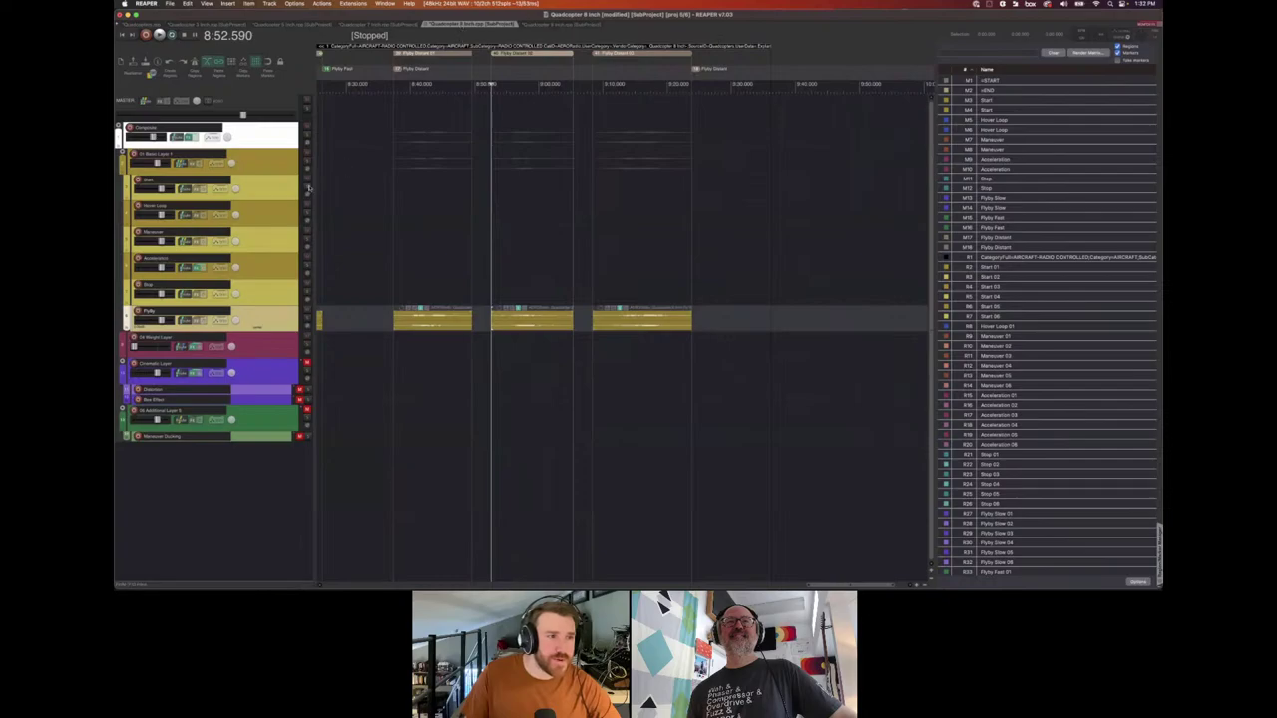
left_click(257, 188)
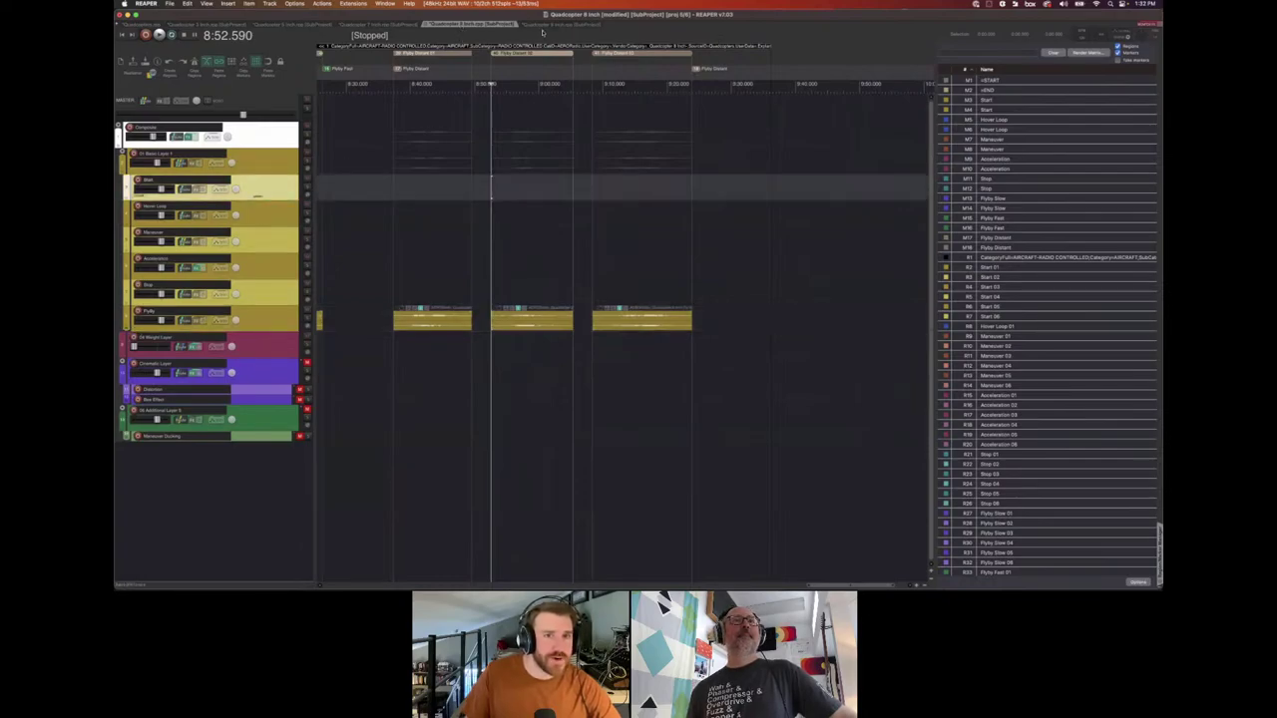
left_click(541, 25)
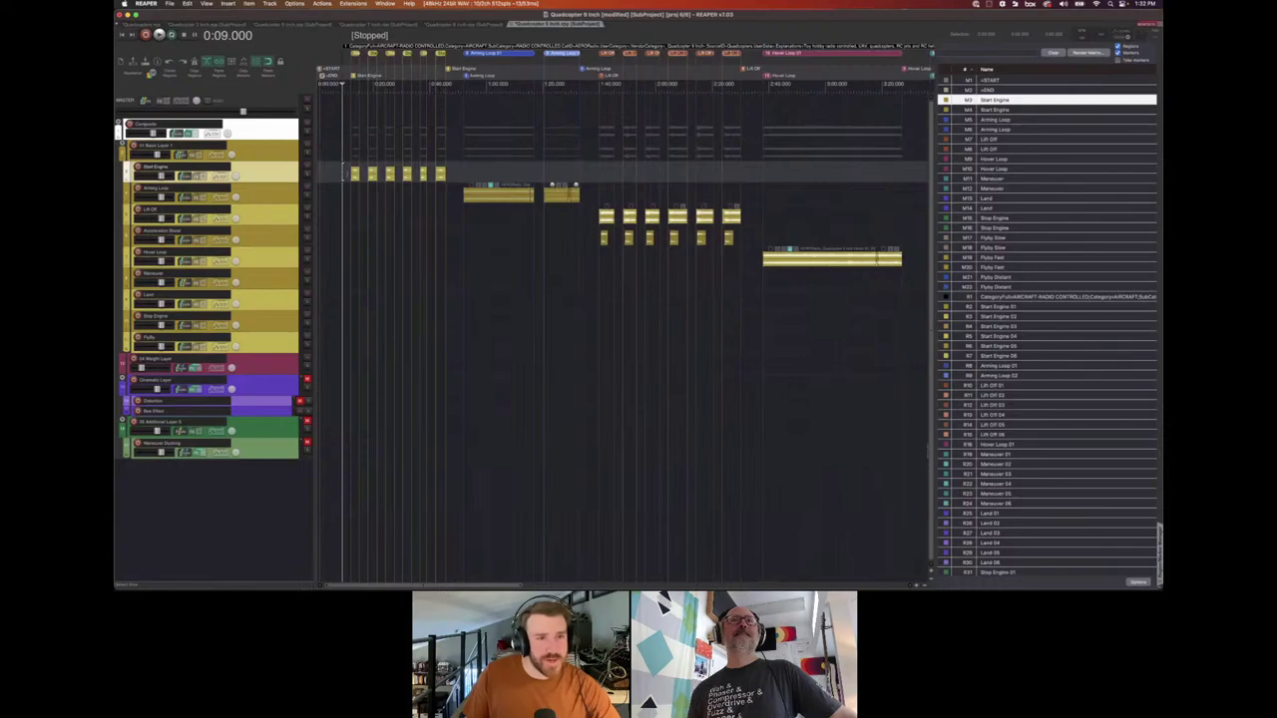
Increase the Start Engine track's height and play its first clip from the beginning.
left_click_drag(343, 171, 359, 164)
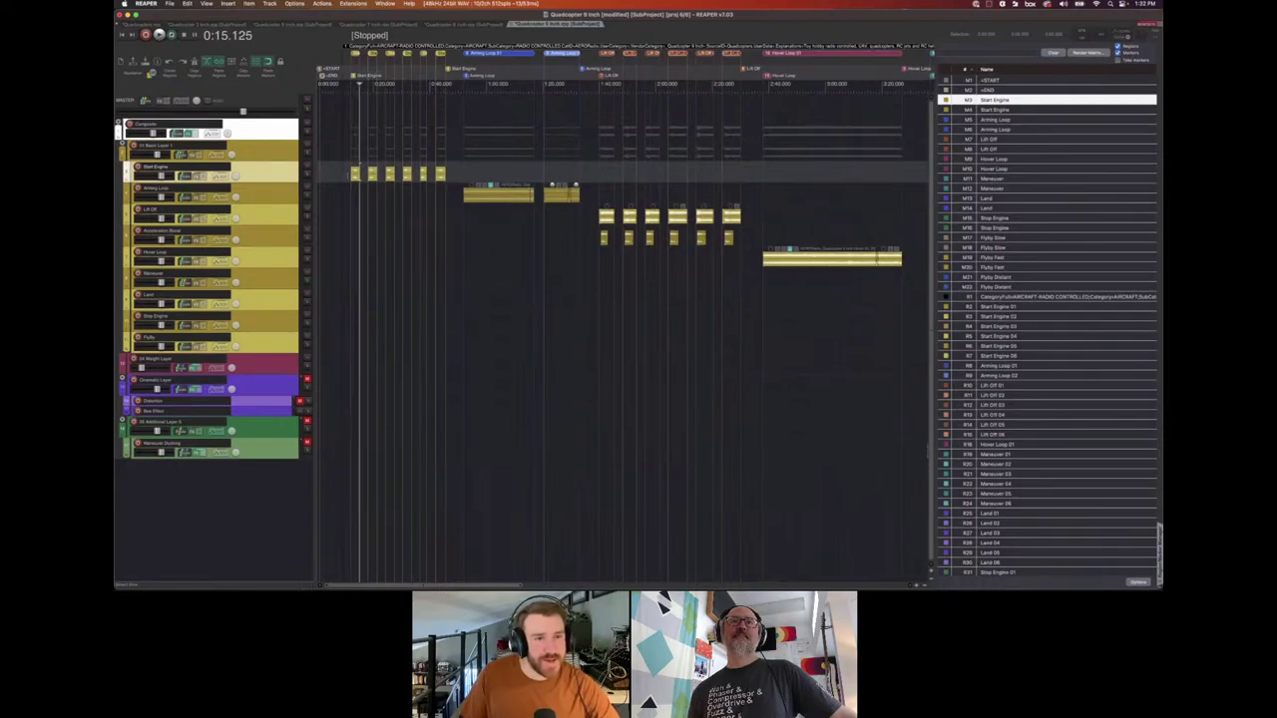
left_click(352, 162)
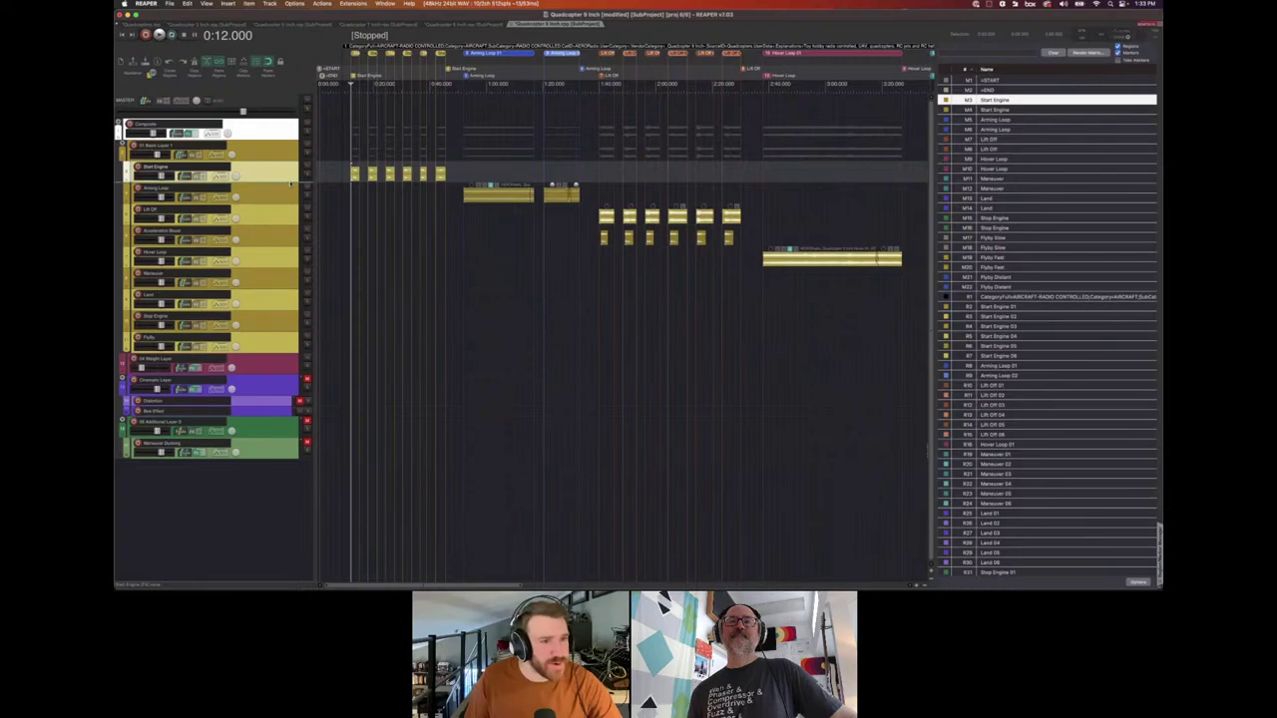
left_click_drag(290, 185, 290, 197)
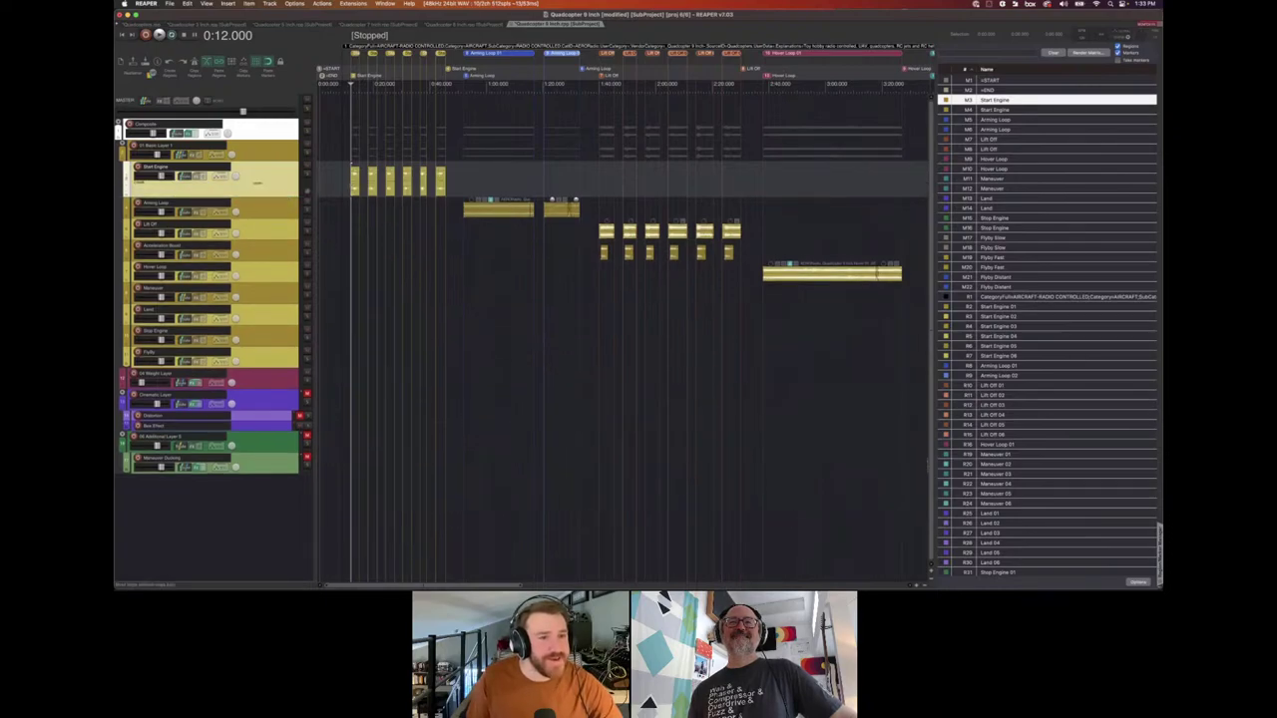
key("space")
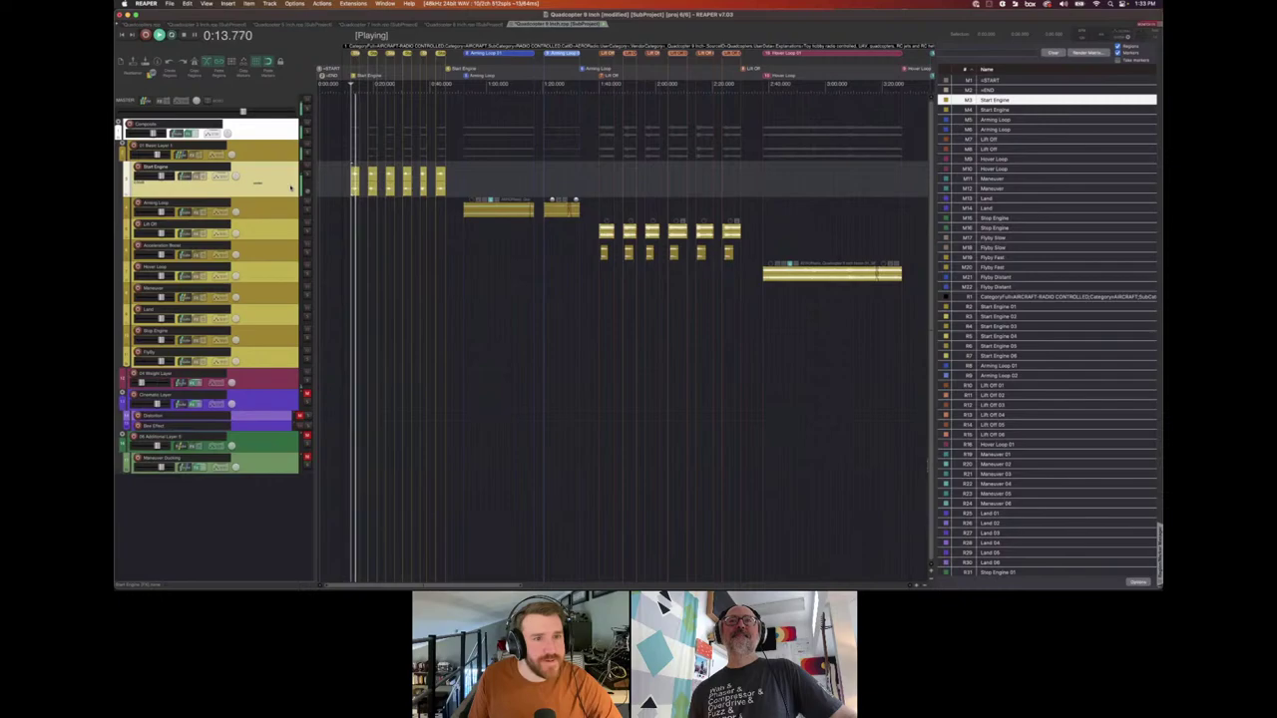
key("space")
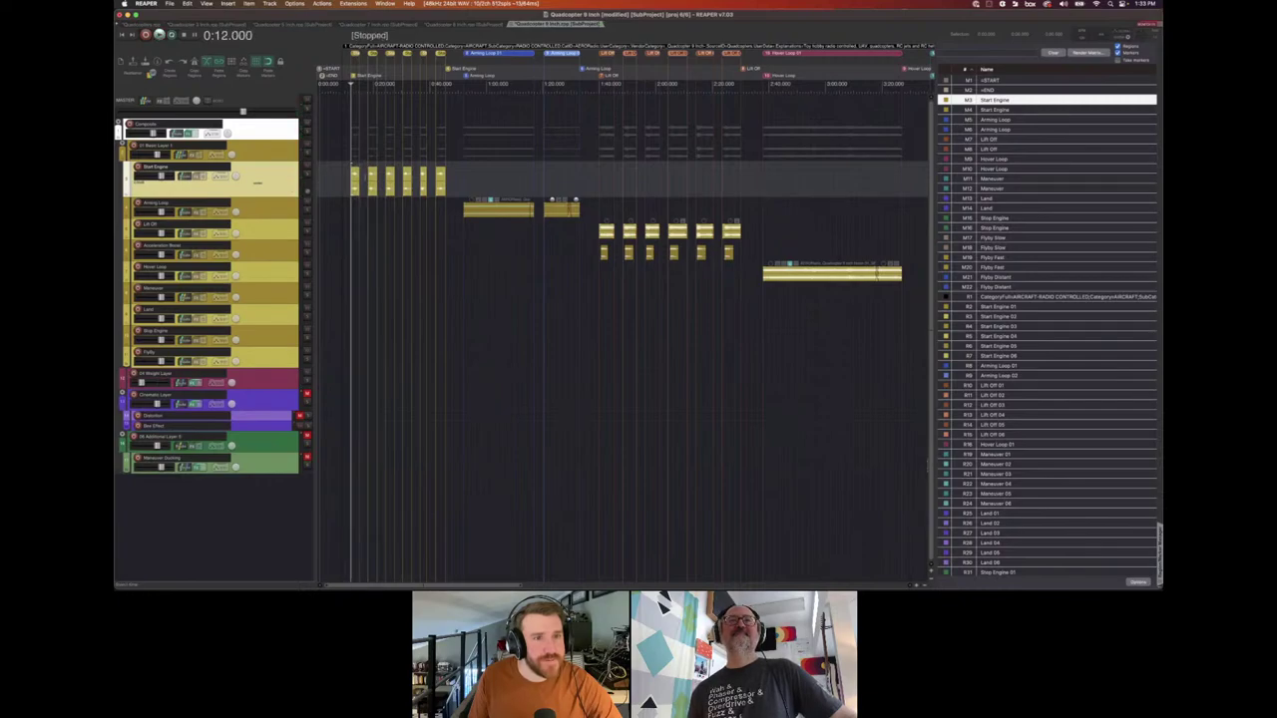
Play the last clip on the Start Engine track.
left_click(435, 185)
key("space")
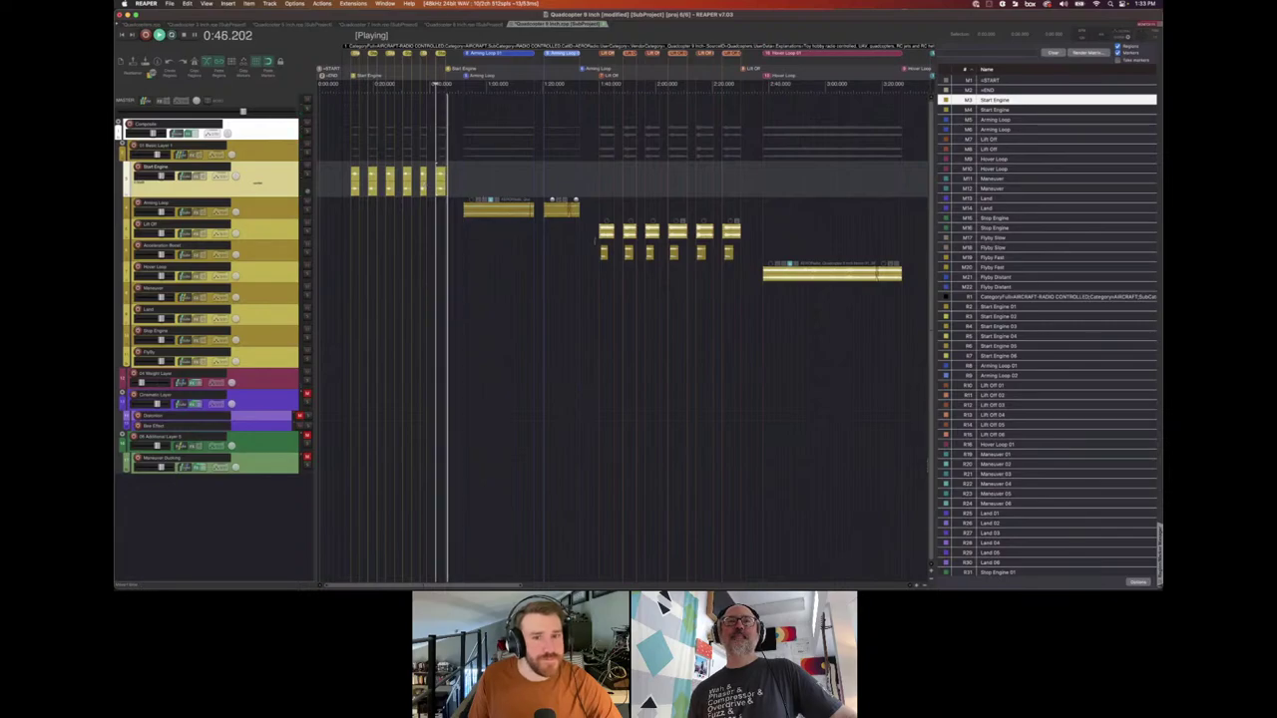
key("space")
Play the Lift Off 01 region from its start with the Lift Off and Acceleration Boost clips together.
left_click(590, 234)
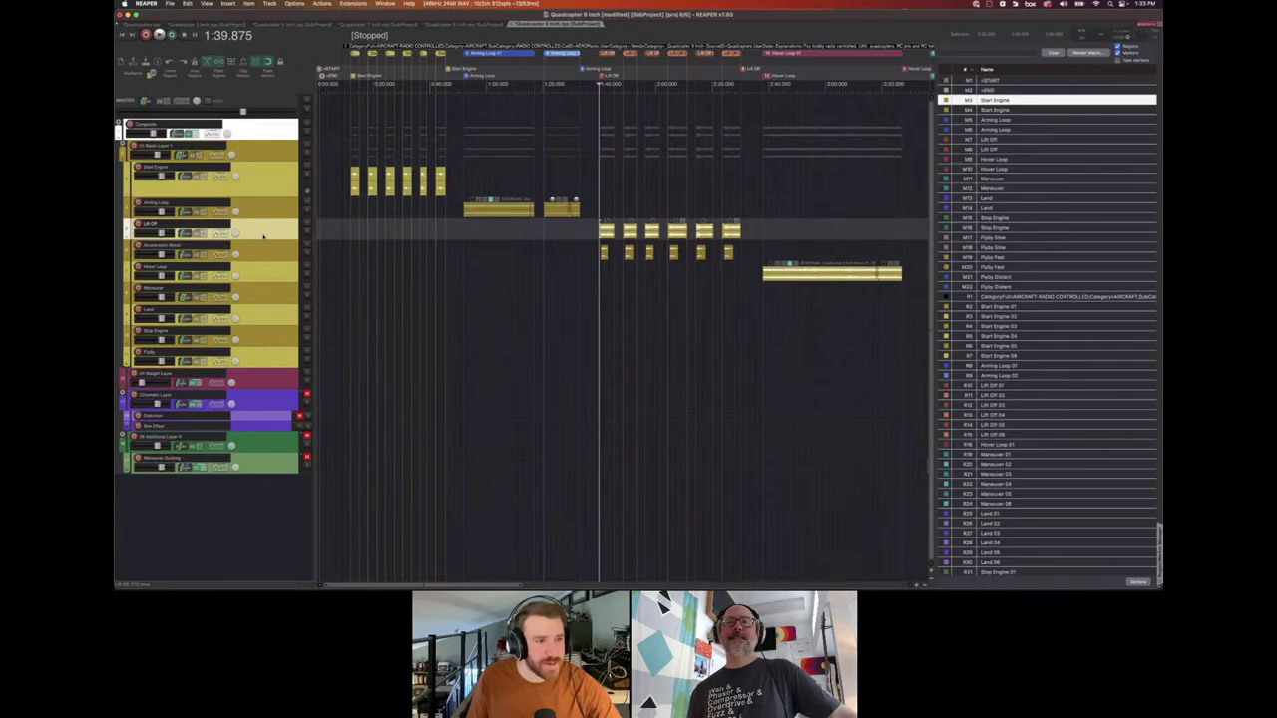
scroll(639, 256, "up", 1)
scroll(640, 256, "up", 2)
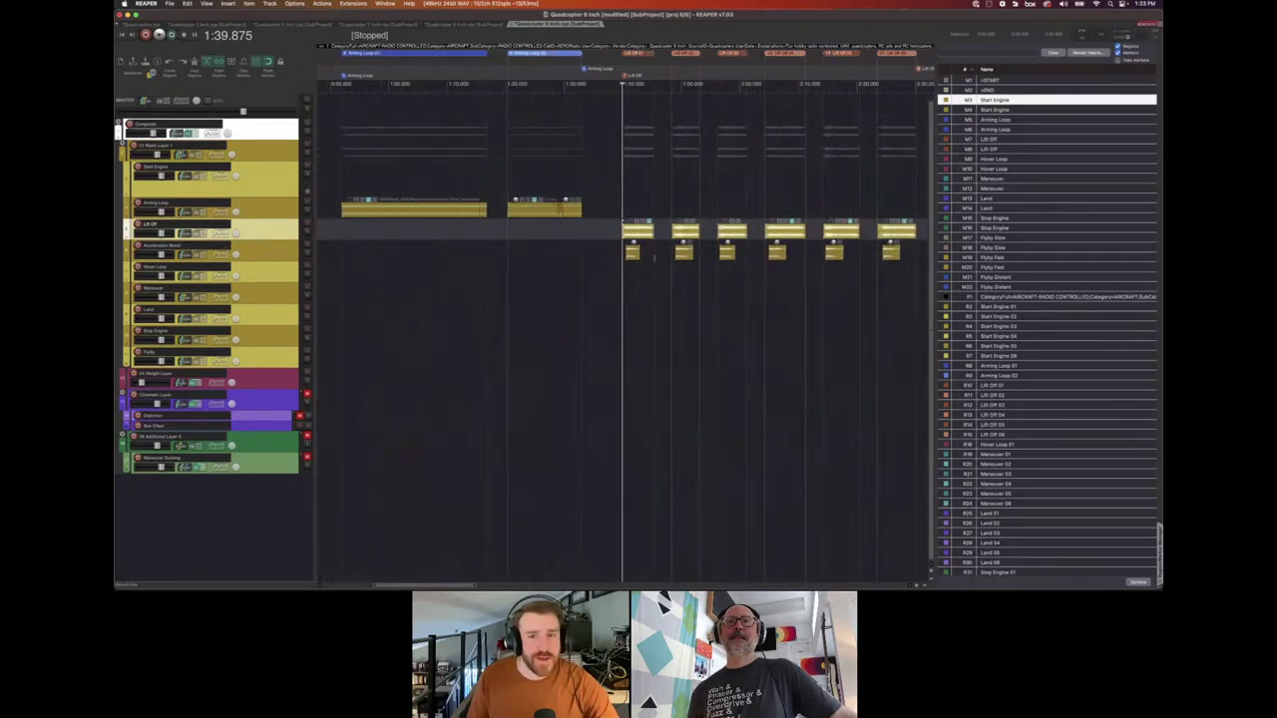
scroll(711, 283, "left", 2)
scroll(710, 283, "right", 3)
scroll(711, 283, "right", 5)
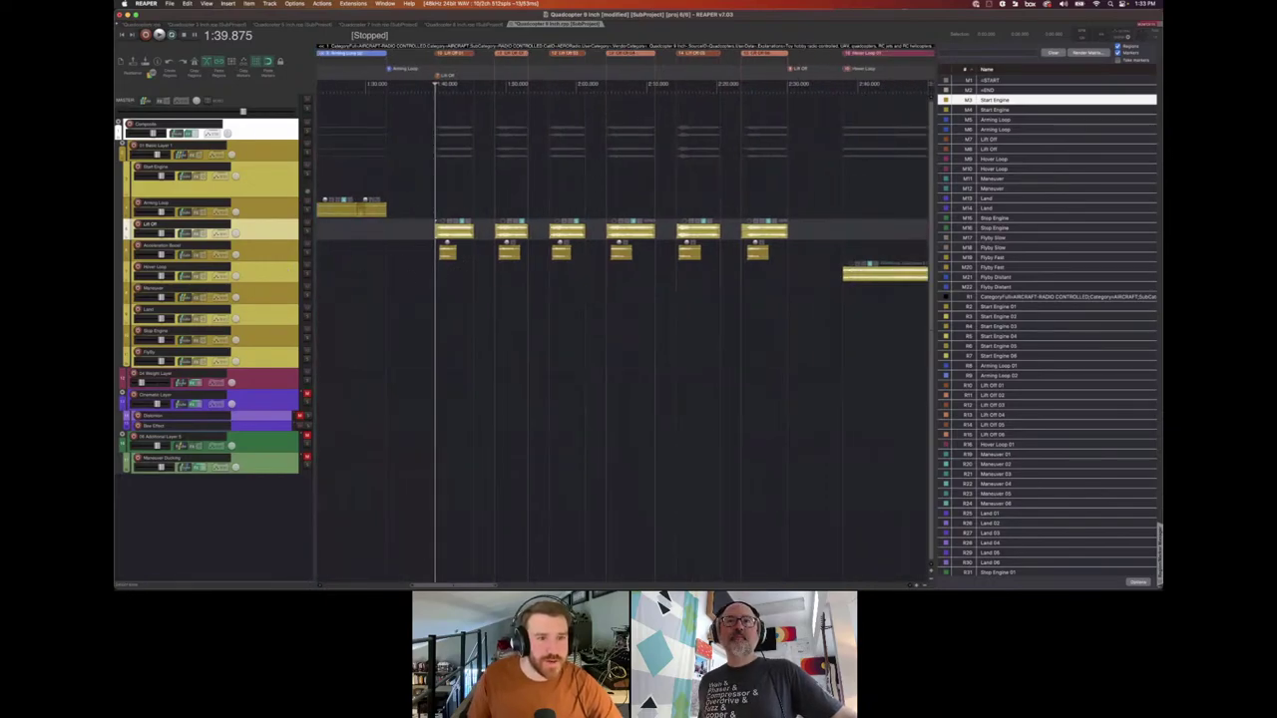
scroll(499, 253, "up", 3)
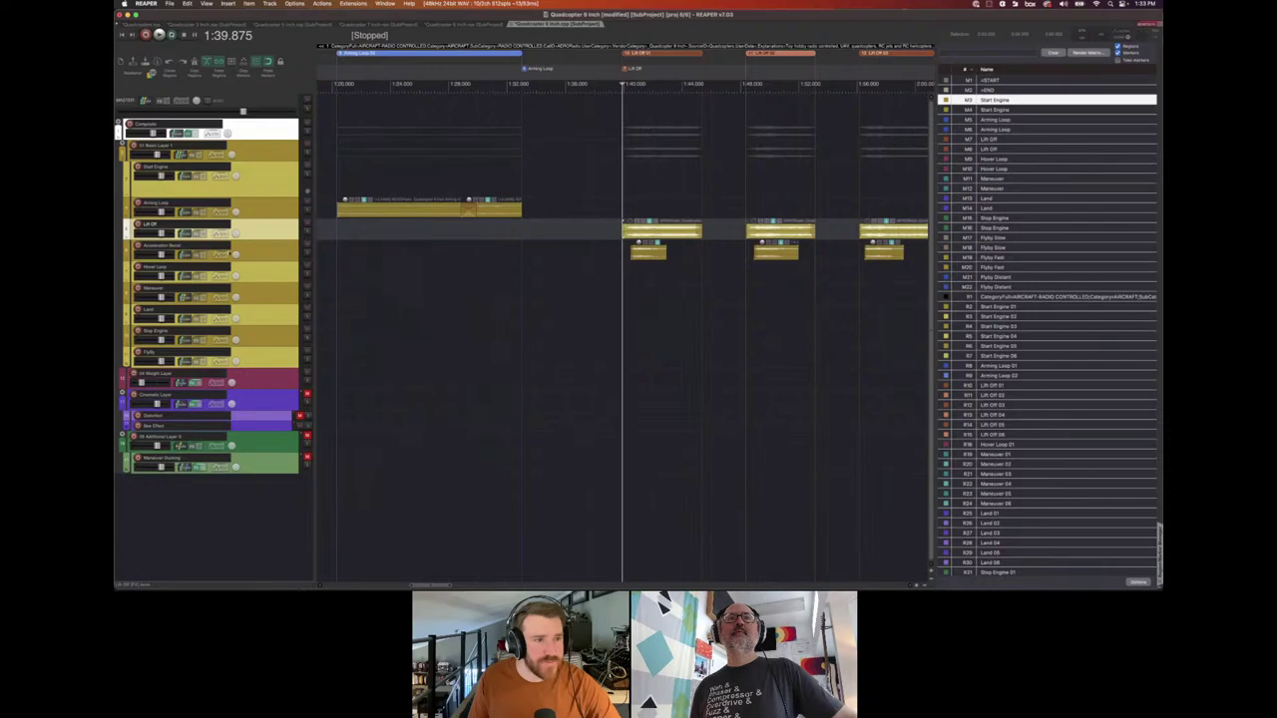
key("=")
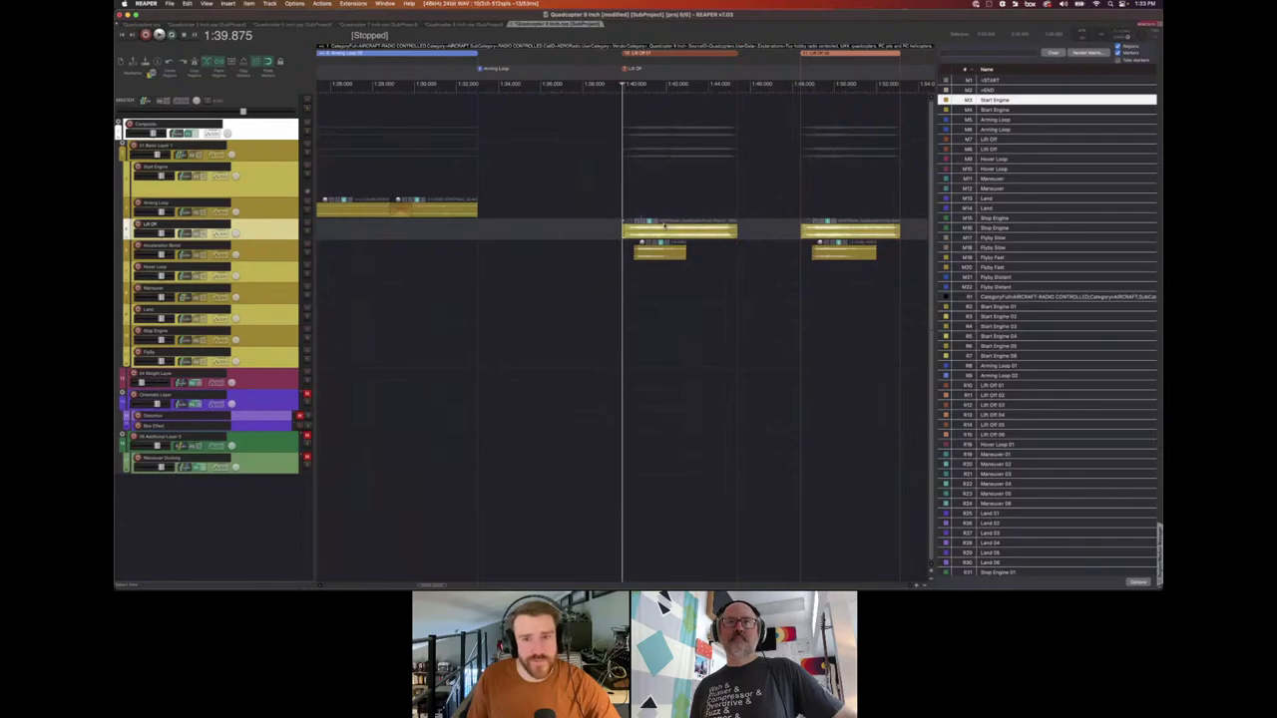
key("space")
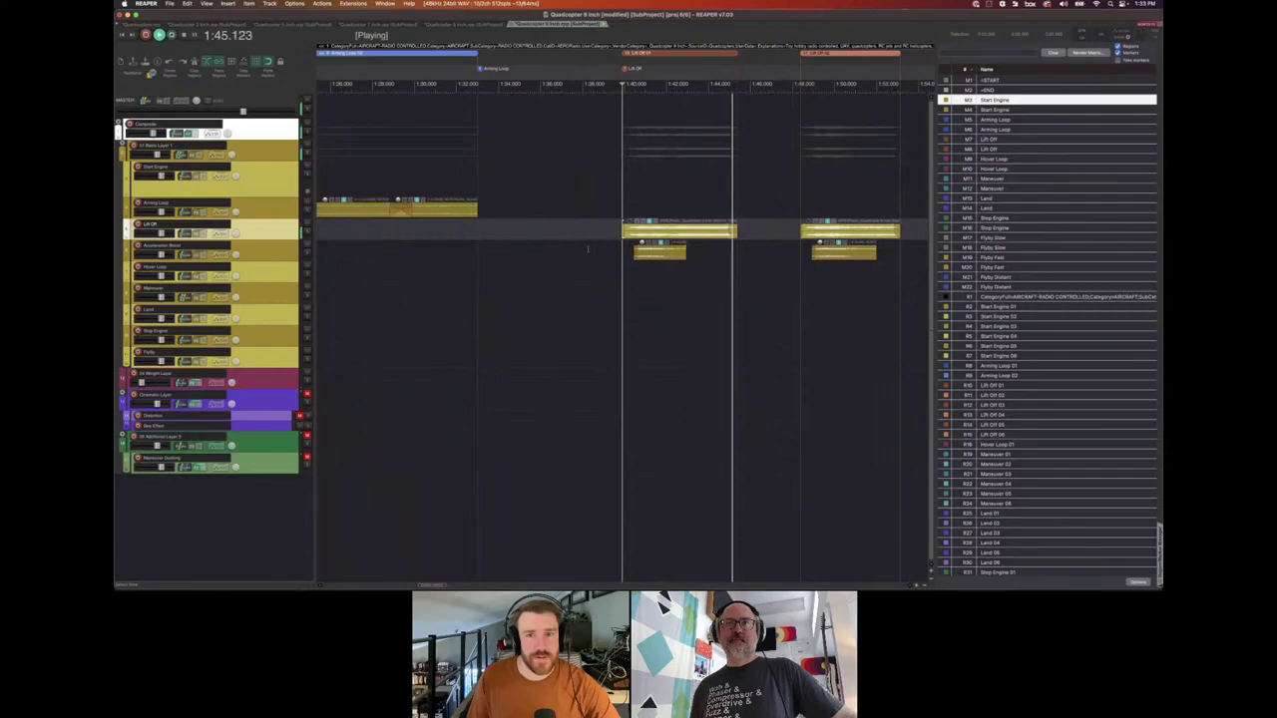
key("space")
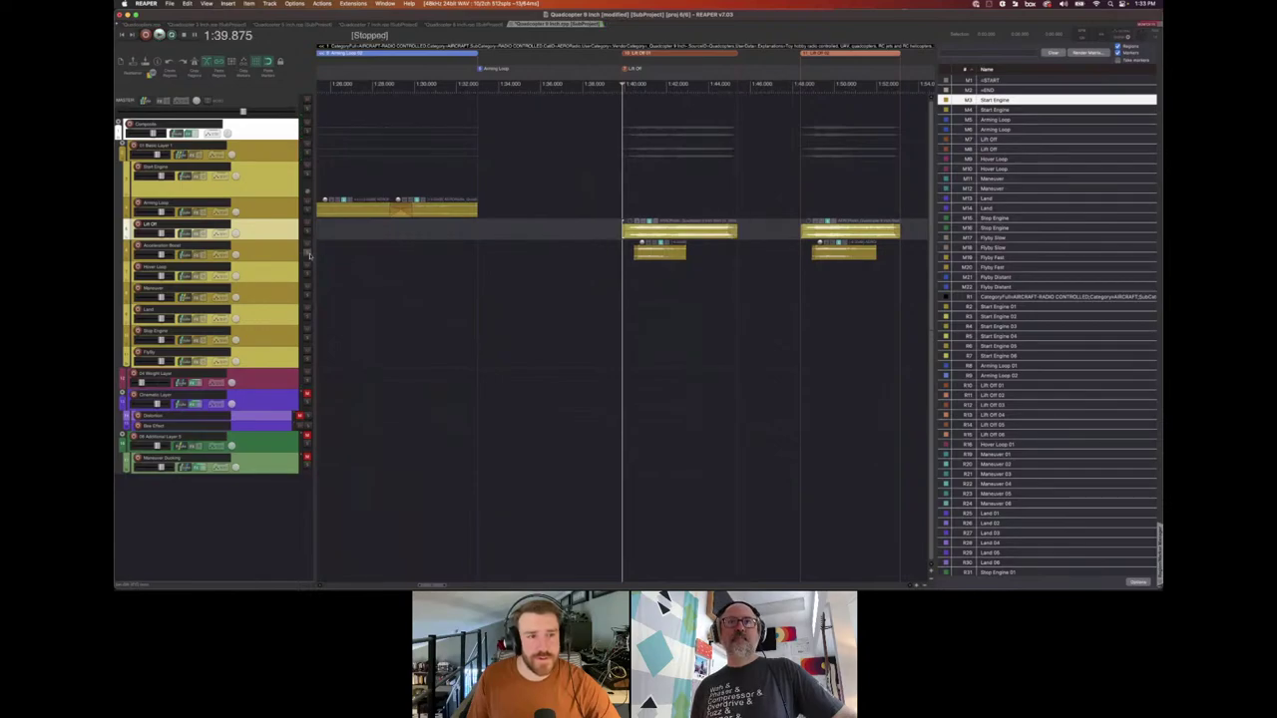
Audition Lift Off 01 with only Acceleration Boost soloed, and again with only Lift Off soloed.
key("space")
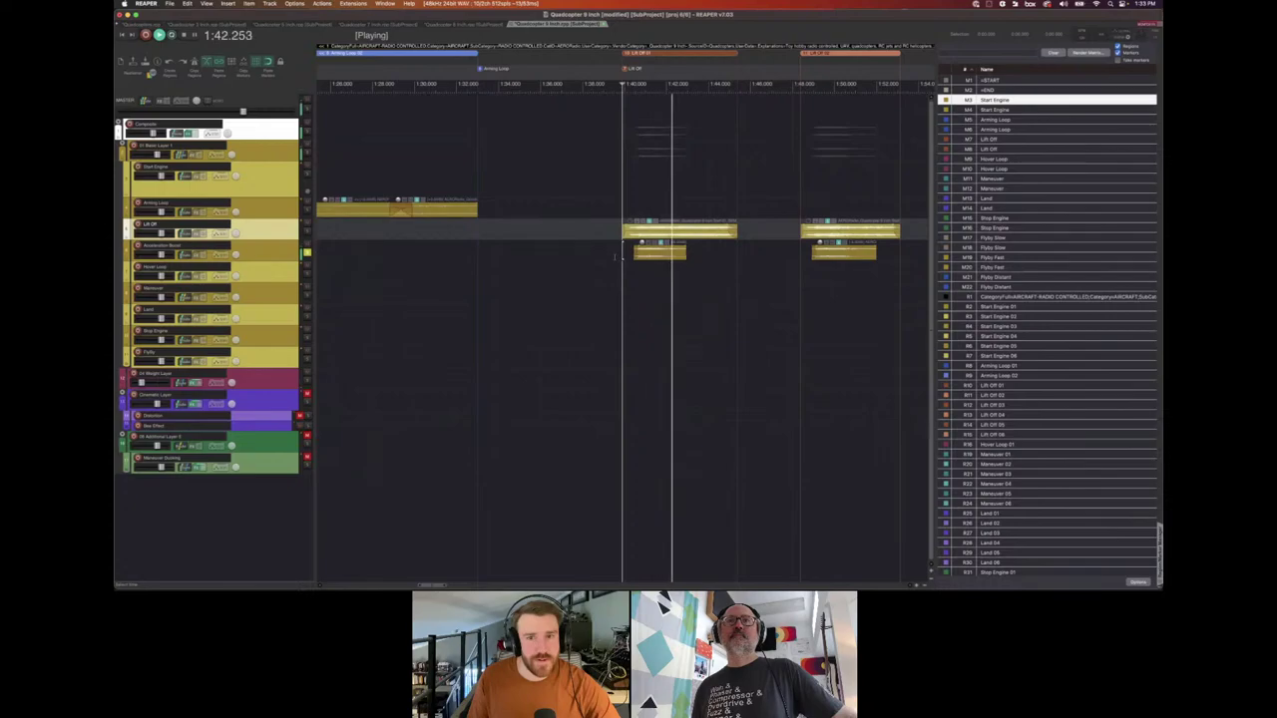
key("space")
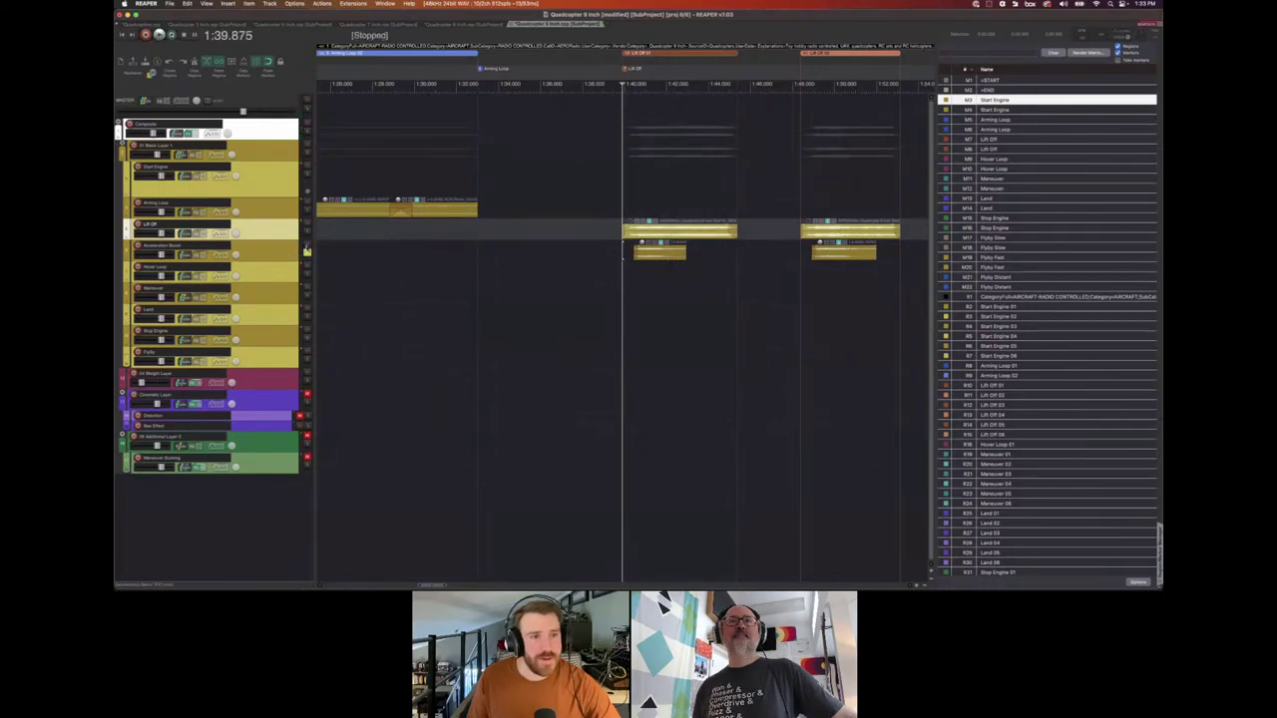
key("space")
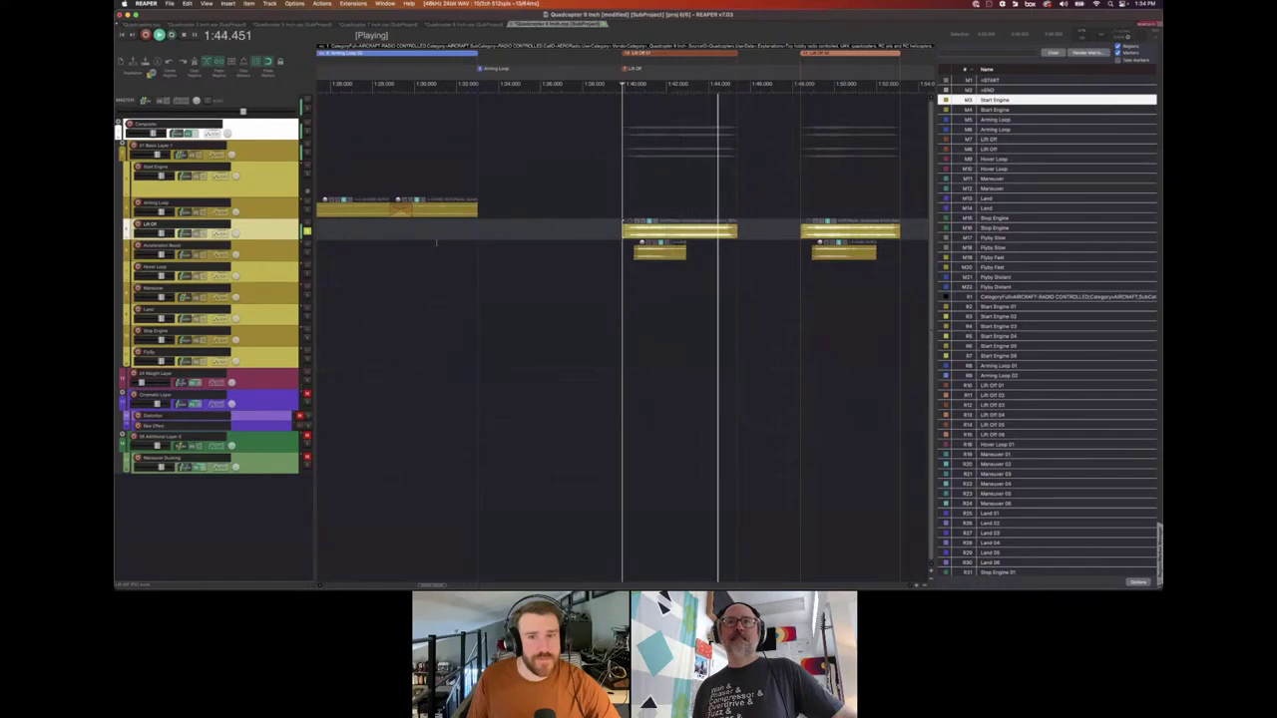
key("space")
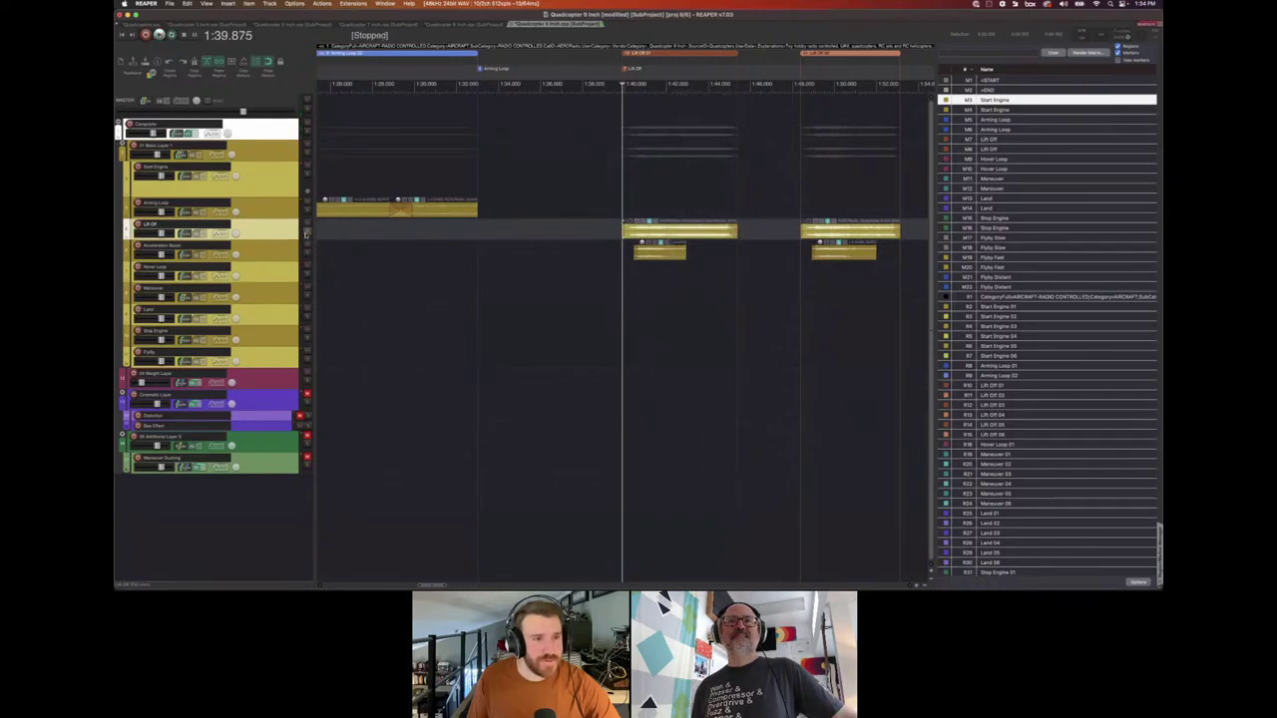
Check the Acceleration Boost track's routing, close it and select that track.
left_click(185, 255)
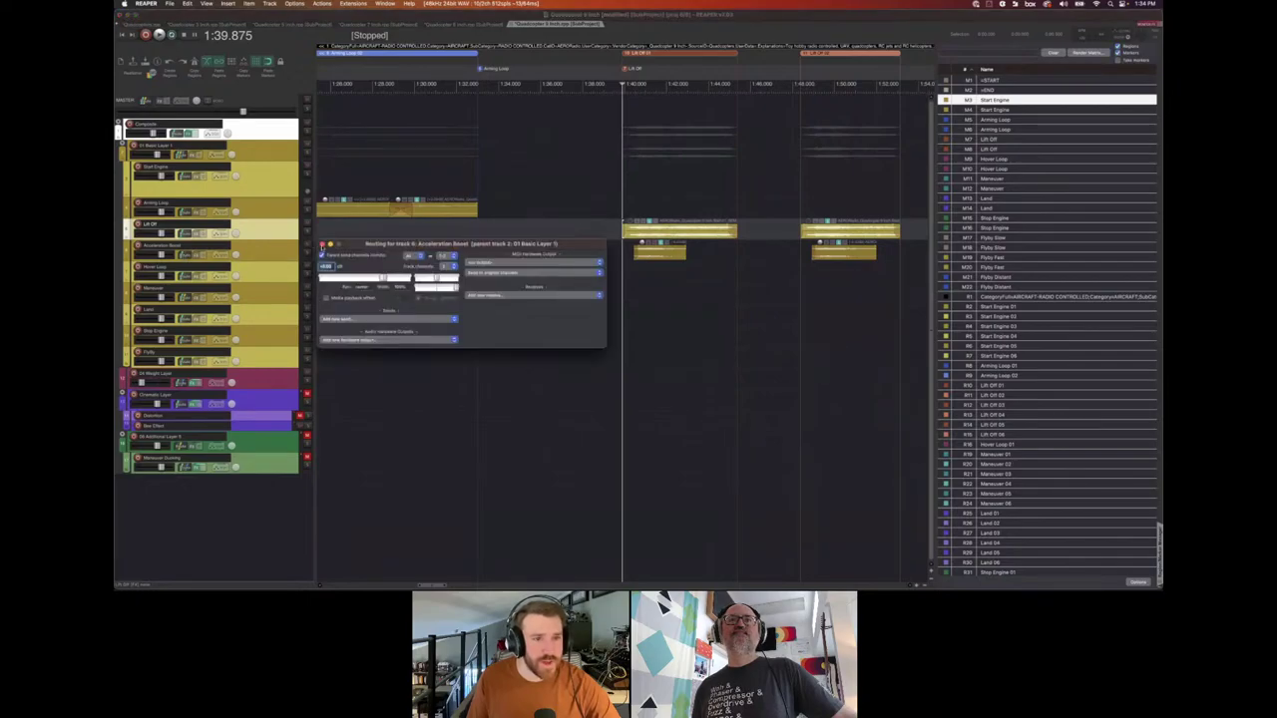
key("Escape")
left_click(272, 252)
left_click(271, 232)
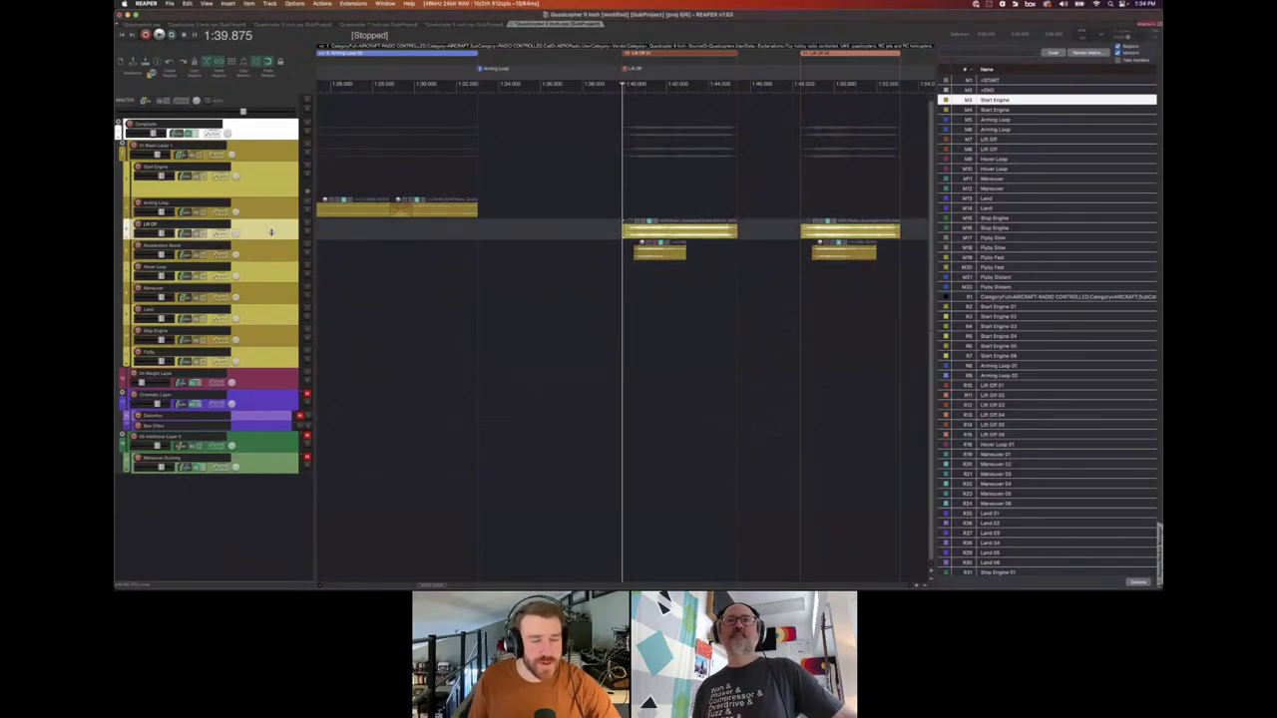
left_click(282, 256)
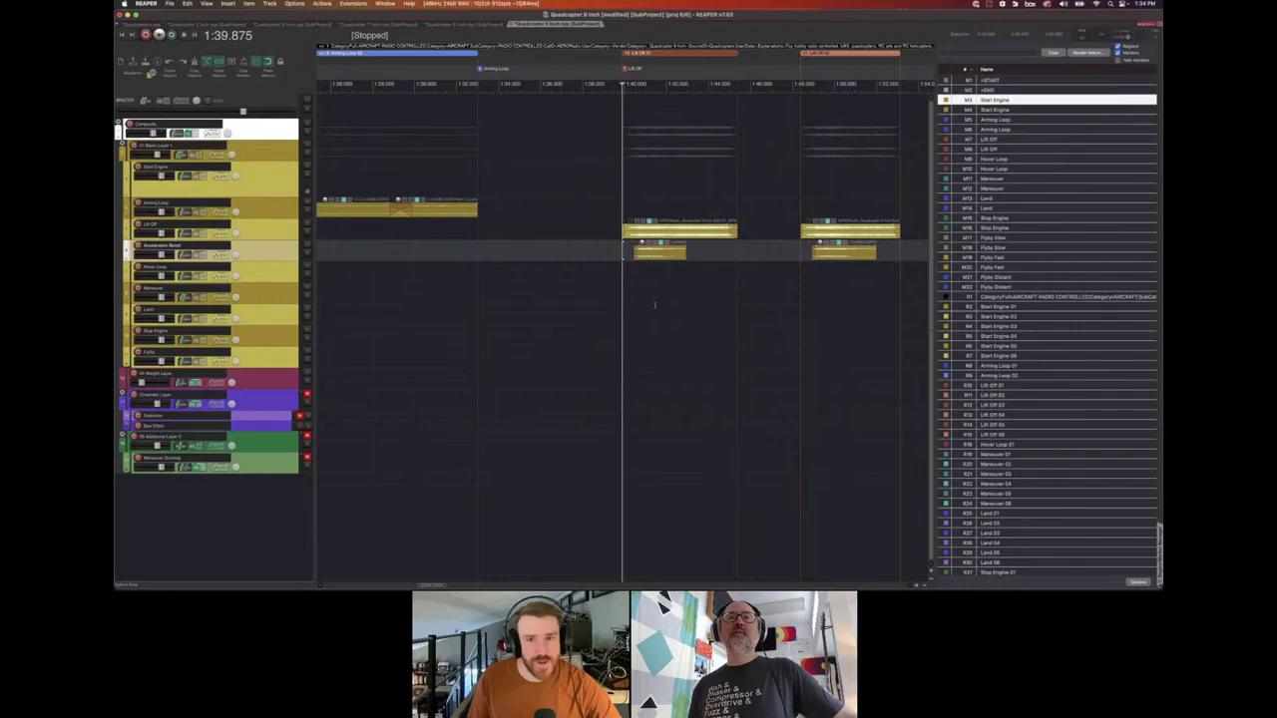
Play the Hover Loop 01 region from partway into its clip.
scroll(654, 305, "right", 10)
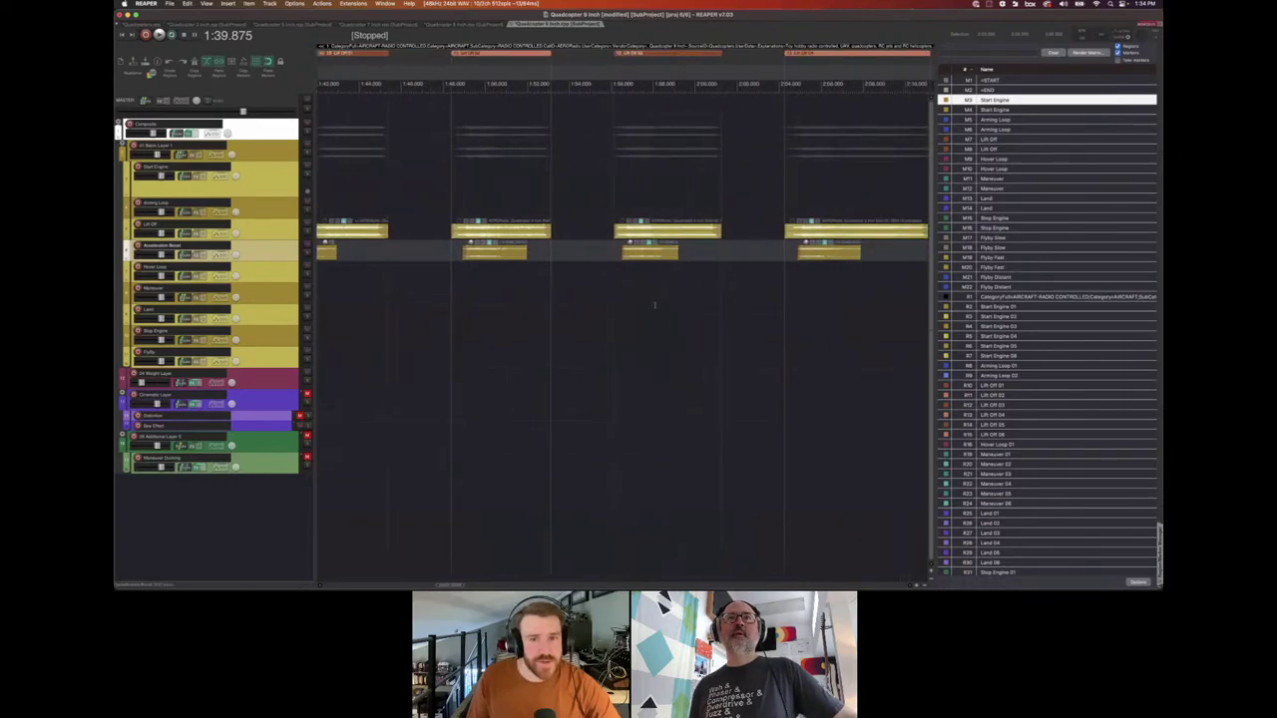
left_click(655, 305)
scroll(654, 305, "down", 8)
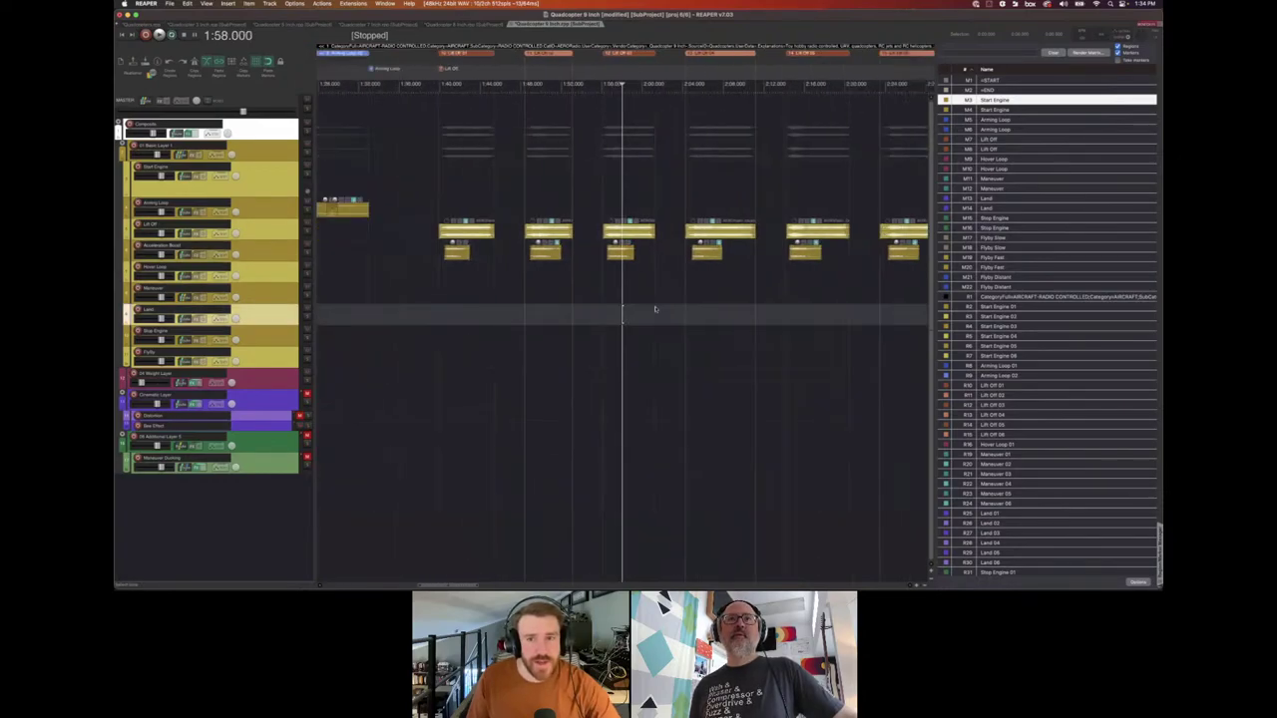
left_click(753, 250)
key("space")
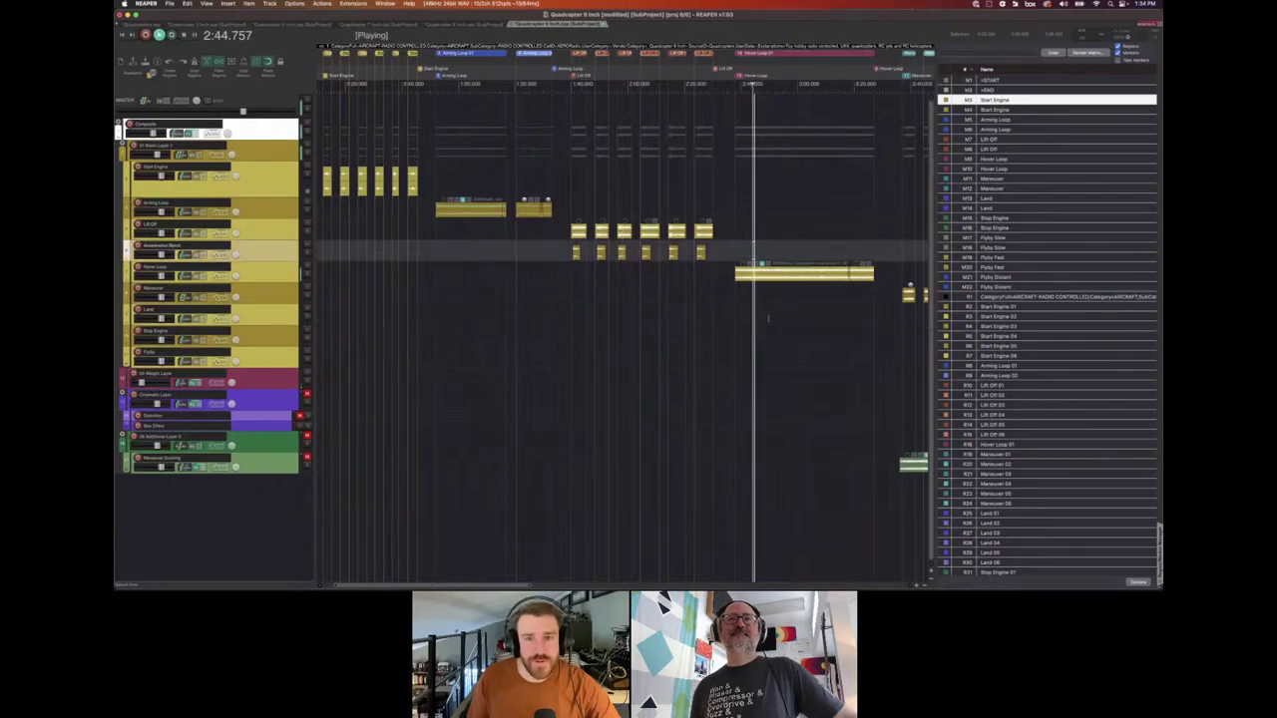
scroll(767, 318, "right", 6)
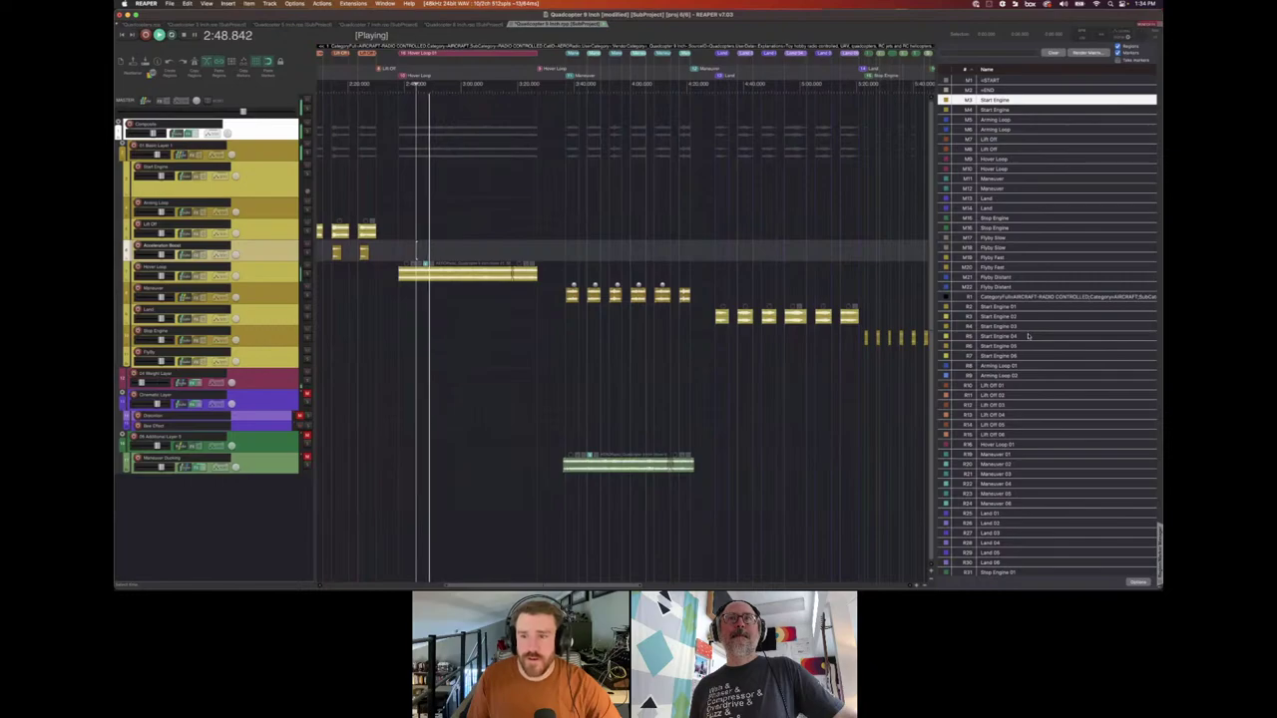
scroll(1028, 379, "down", 3)
scroll(1024, 422, "down", 6)
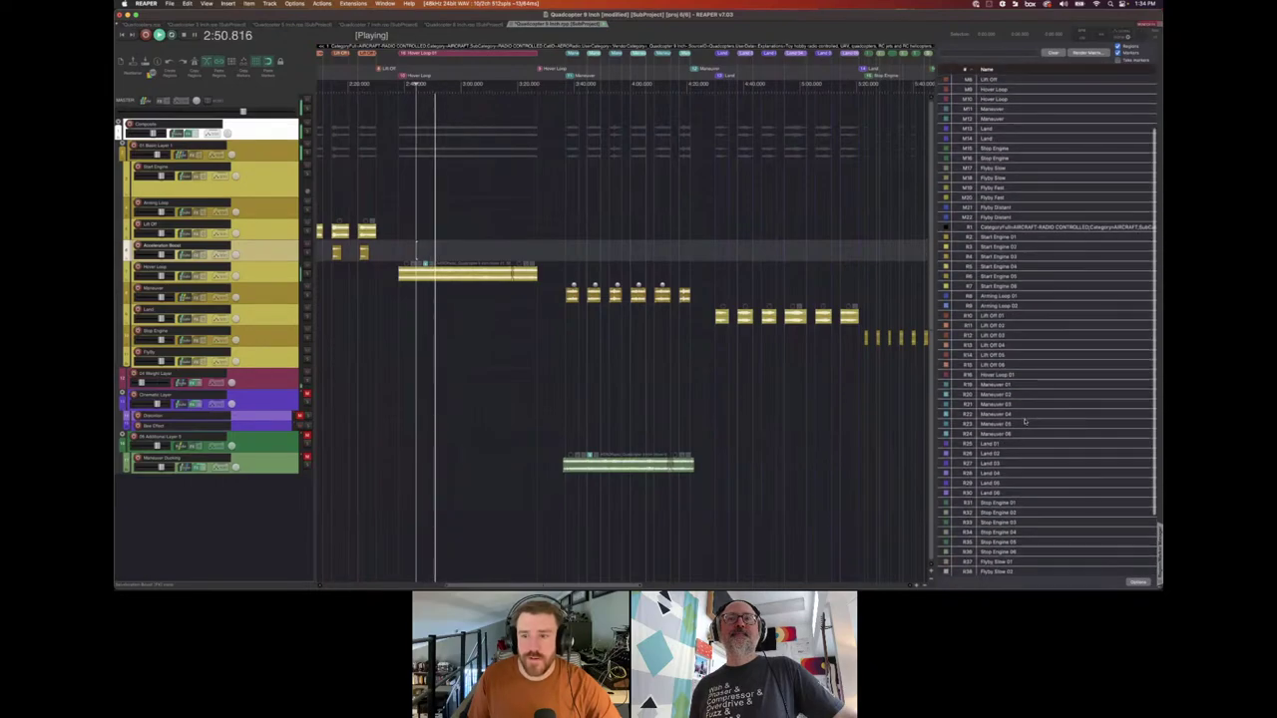
key("space")
Play the Hover Loop from 2:52 and adjust the level of 01 Basic Layer 1's send to the Bee Effect track.
left_click(998, 360)
scroll(1014, 431, "down", 1)
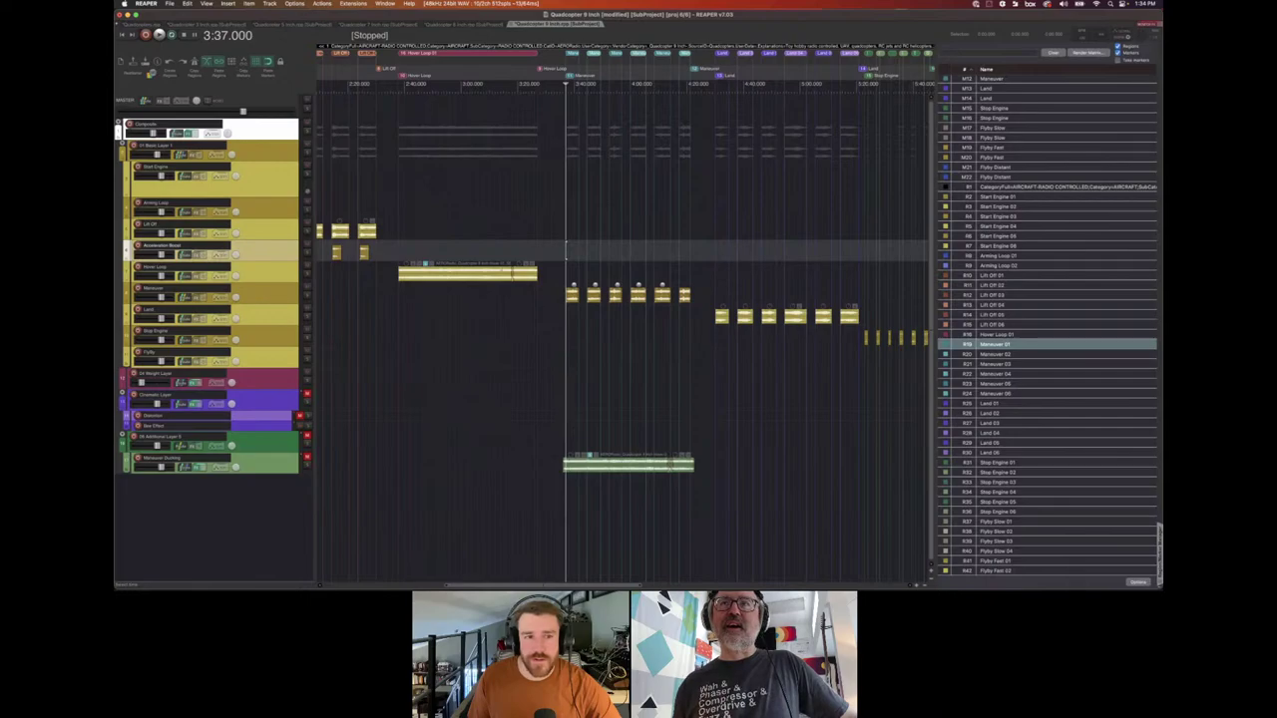
left_click(438, 363)
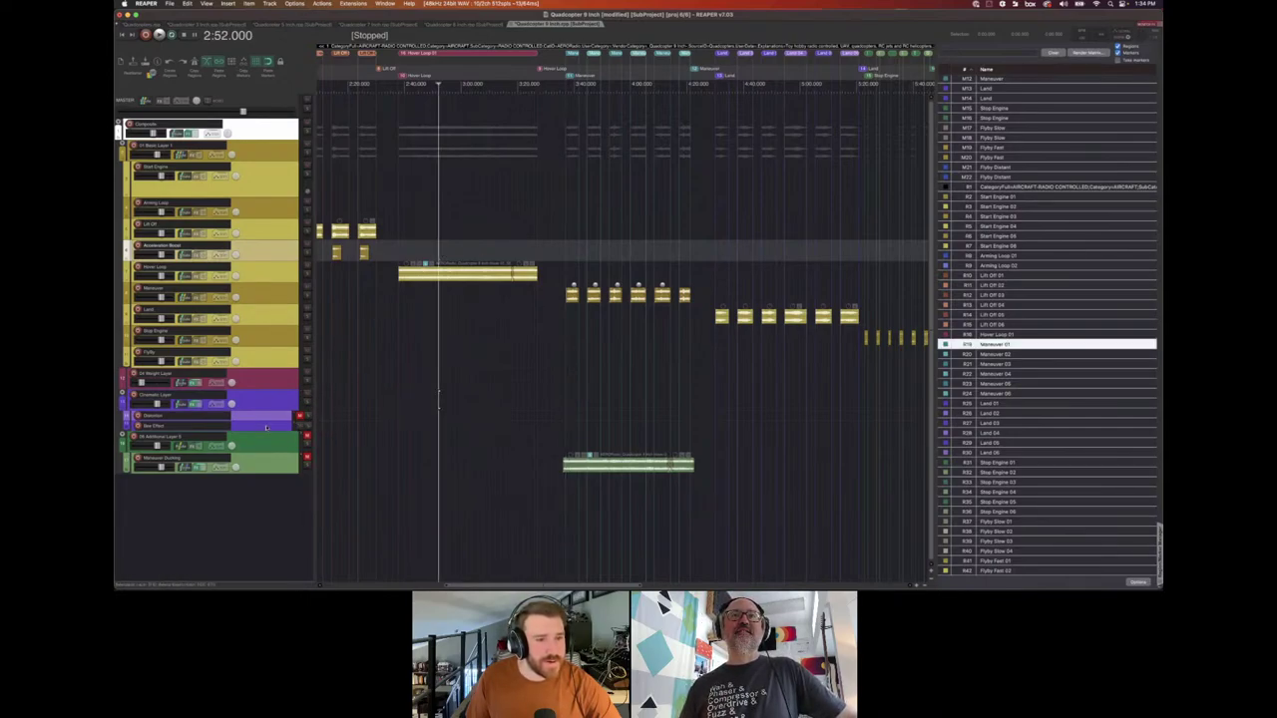
left_click(267, 427)
left_click(180, 155)
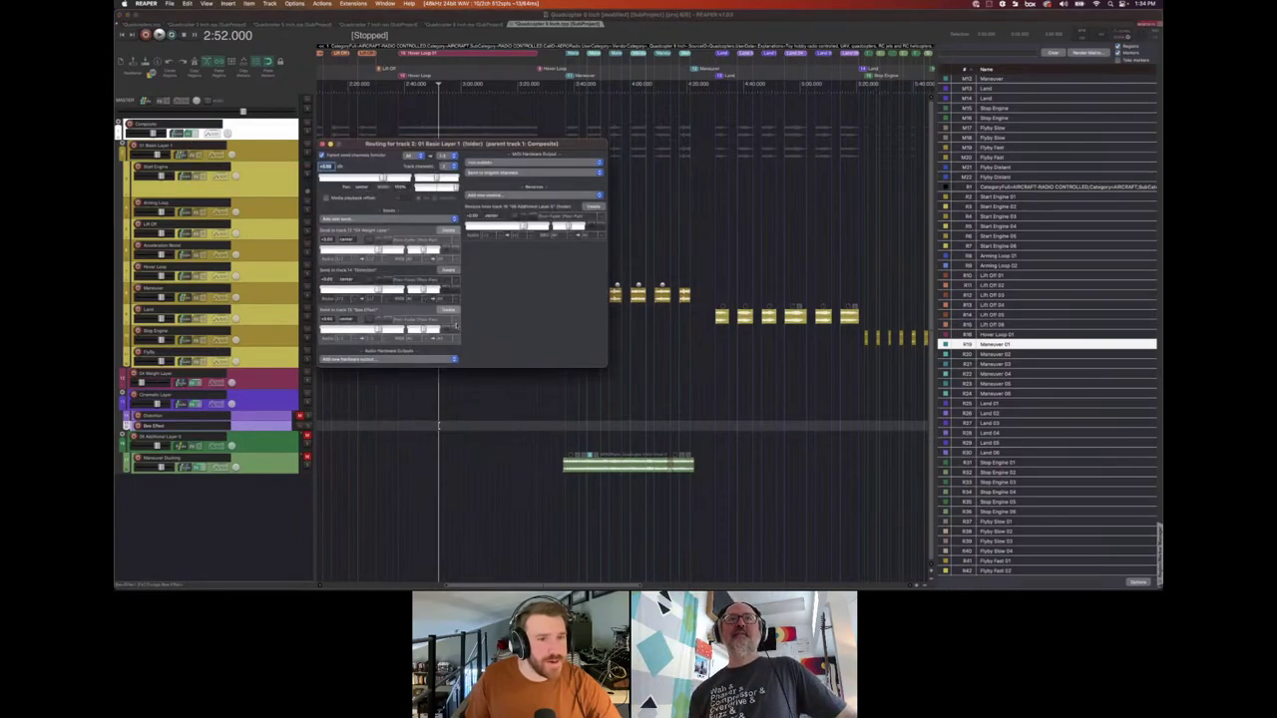
key("space")
left_click_drag(380, 335, 333, 332)
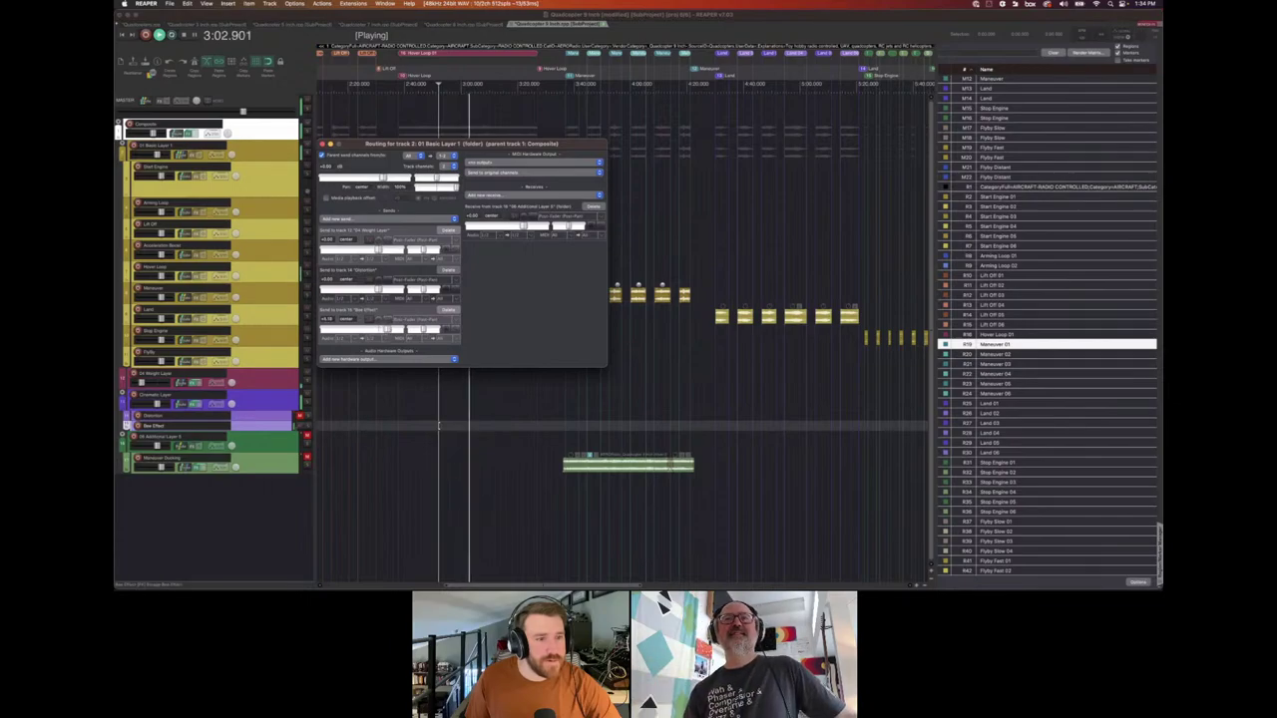
Enlarge the Bee Effect track and set its Enrage macros during playback to Frequency 0.172, Feedback 0.836 and Intensity 0.830.
left_click(276, 431)
left_click_drag(275, 431, 275, 443)
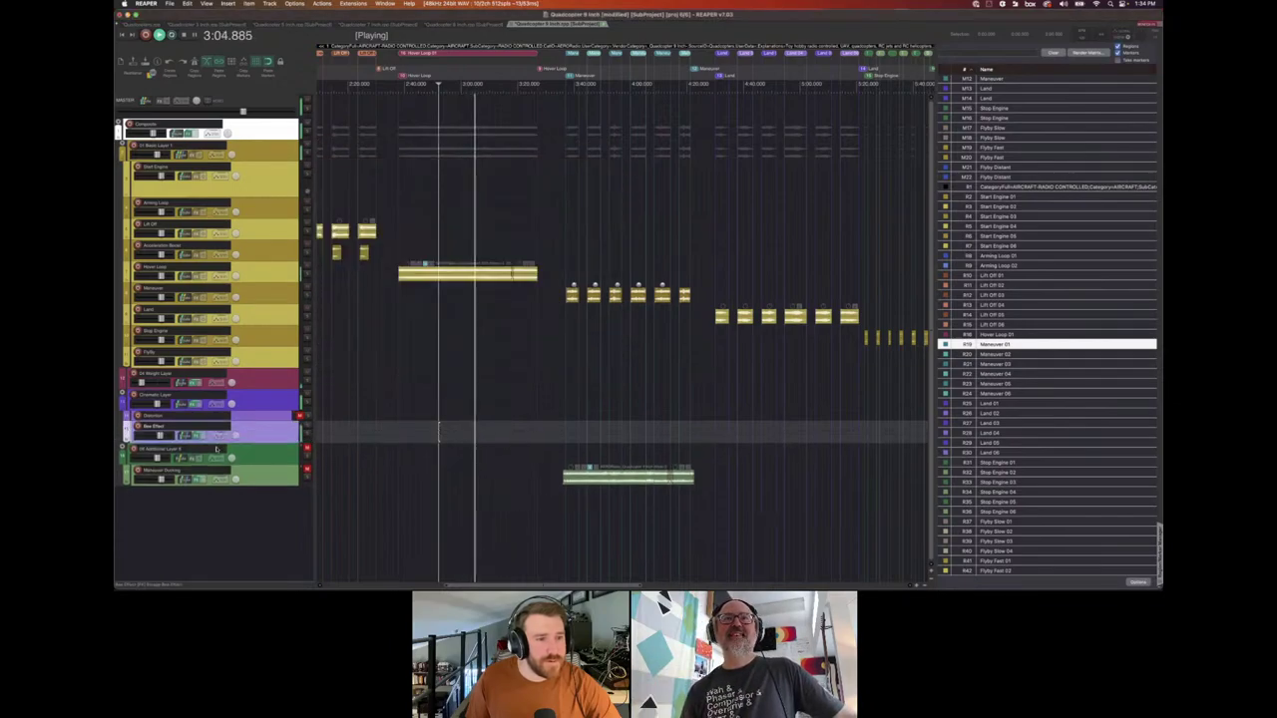
left_click(196, 437)
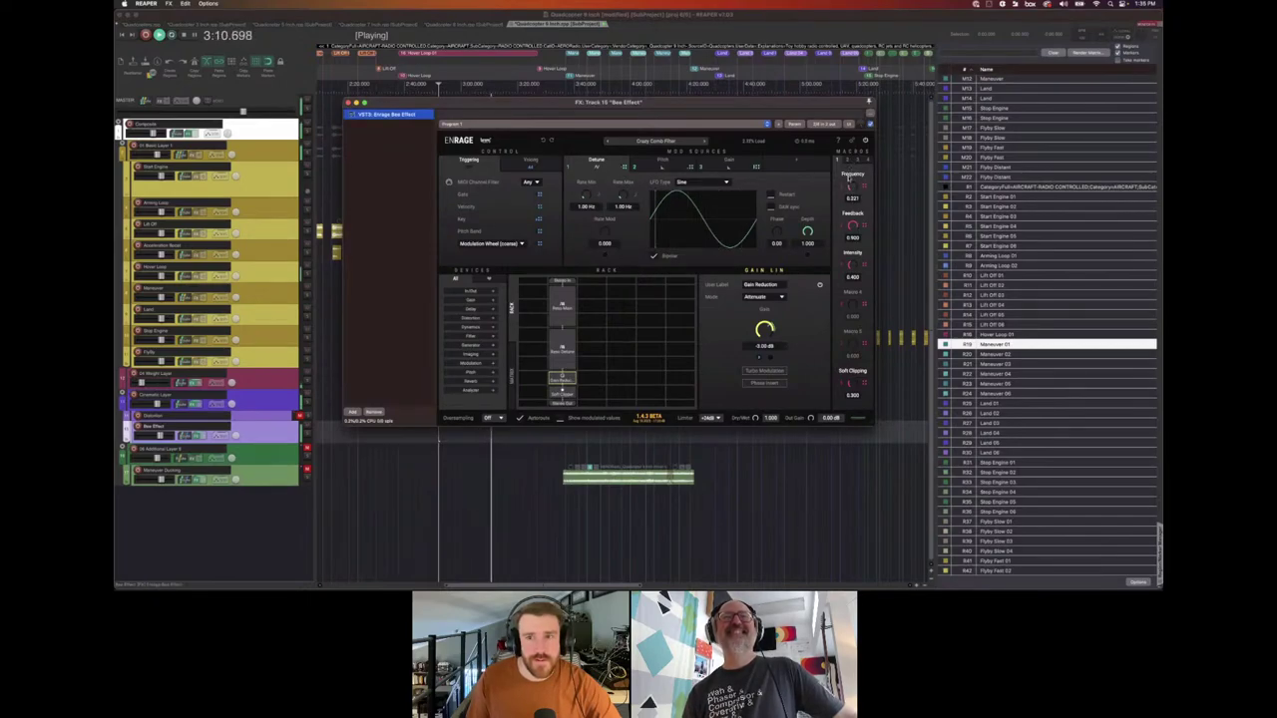
left_click_drag(851, 265, 855, 226)
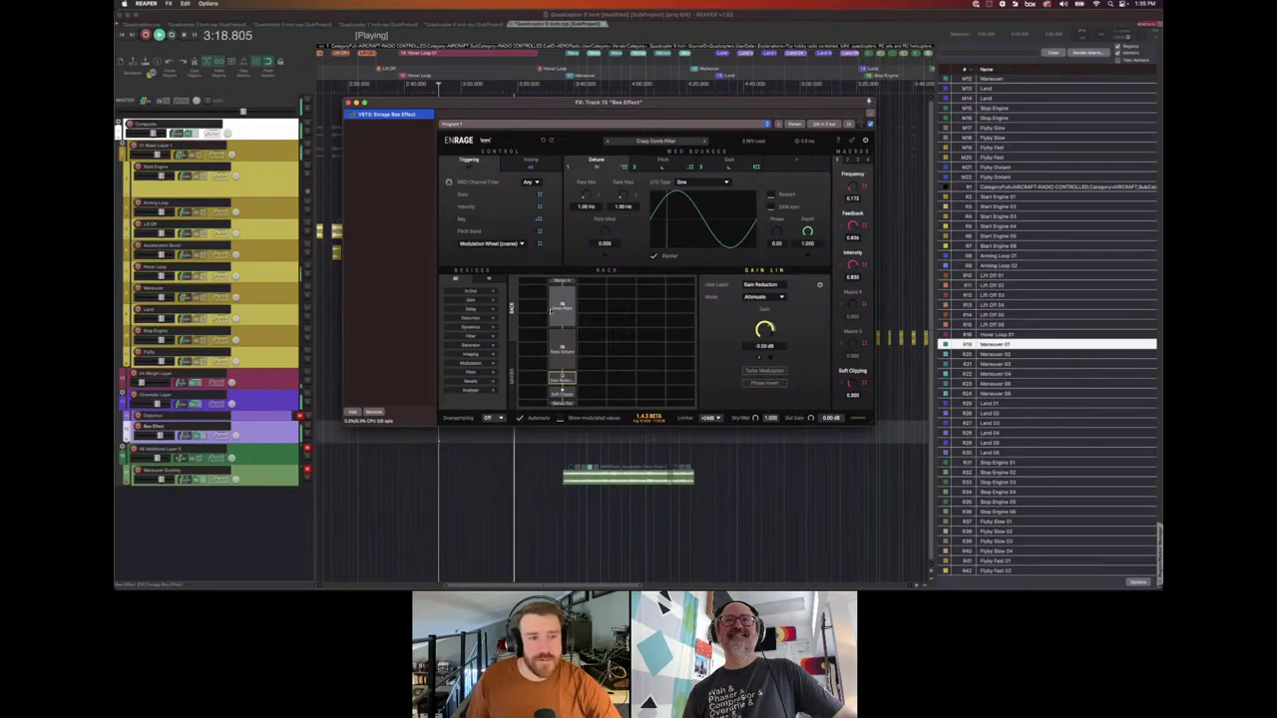
key("space")
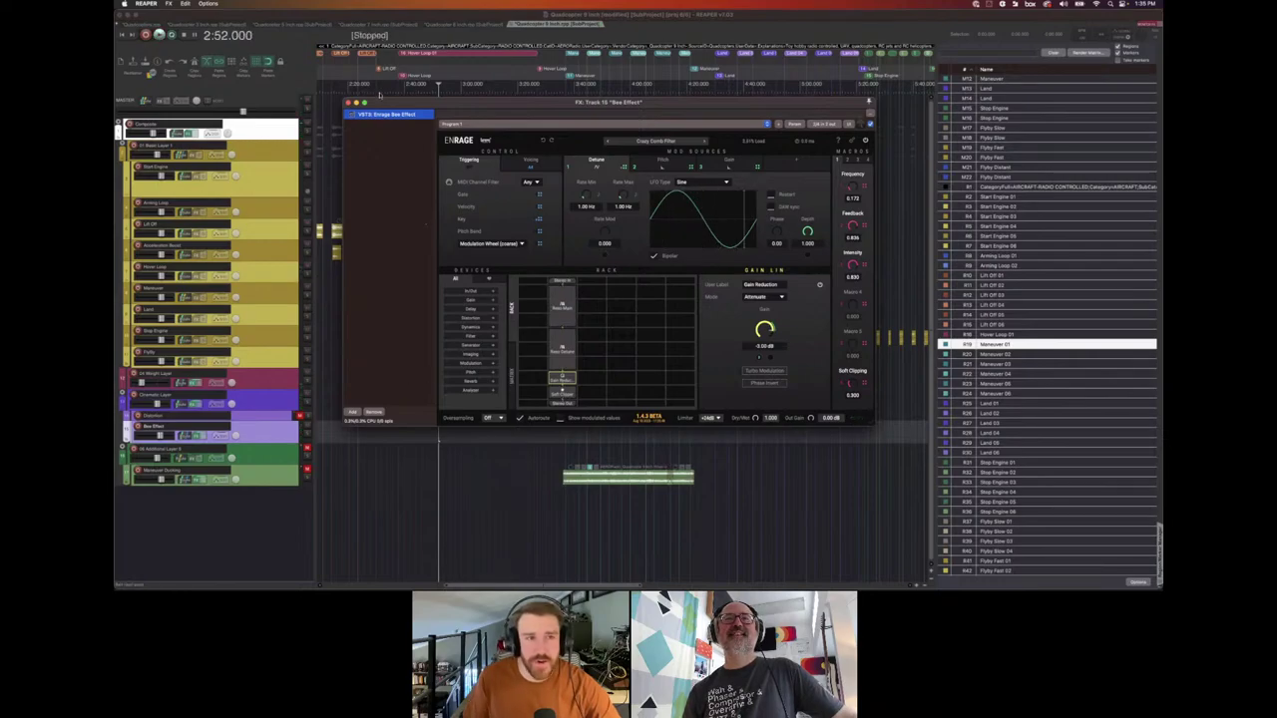
left_click(348, 103)
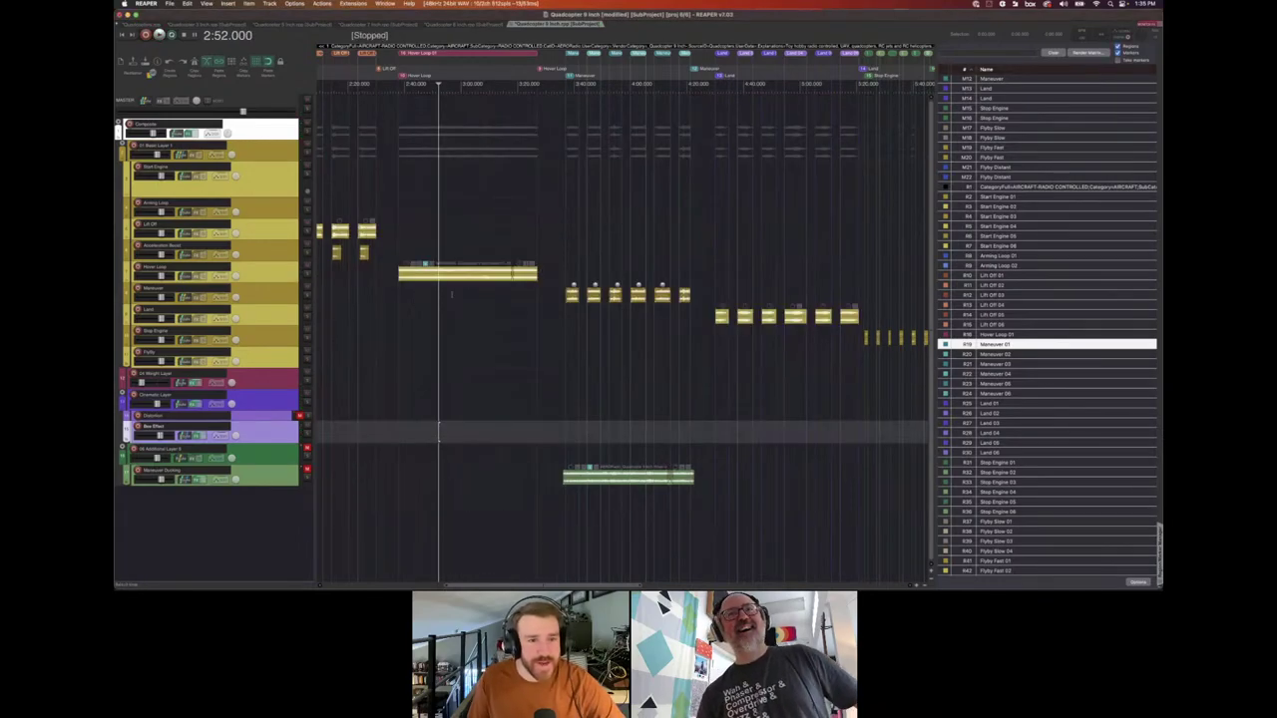
Inspect the Reso Main flanger device in the Bee Effect track's Enrage rack and close the effect.
left_click(263, 416)
left_click(275, 436)
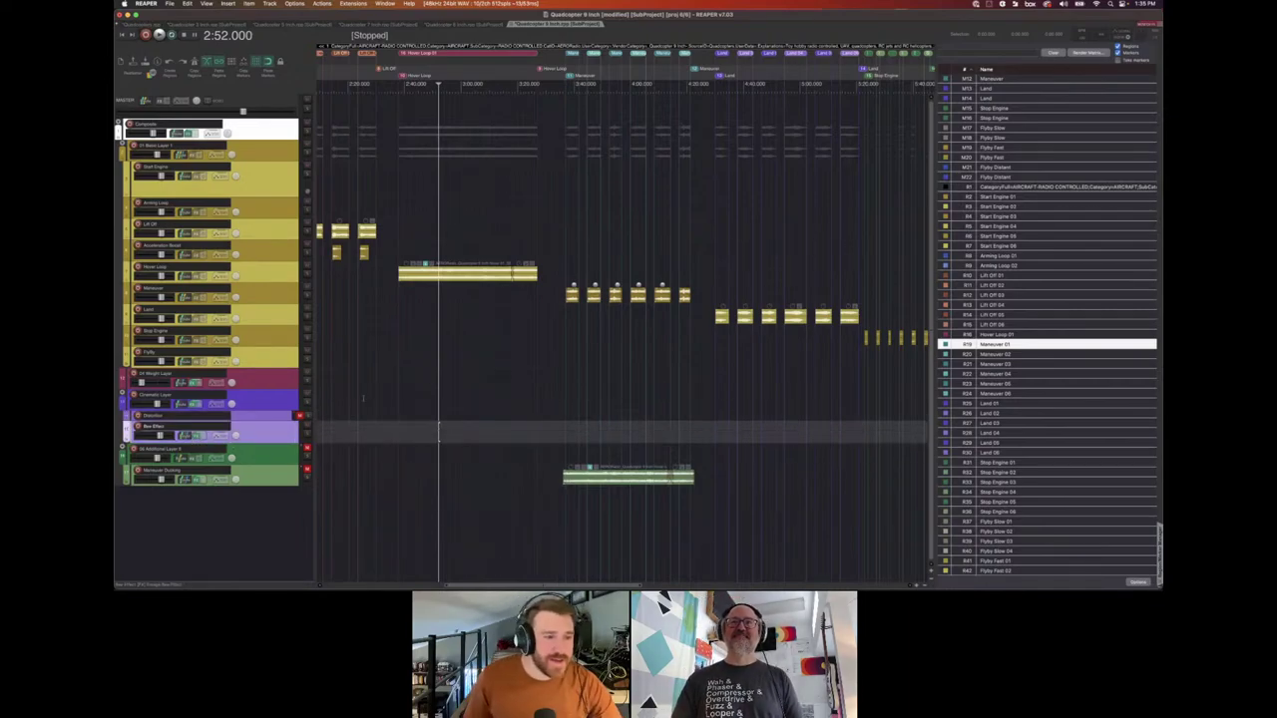
left_click(195, 436)
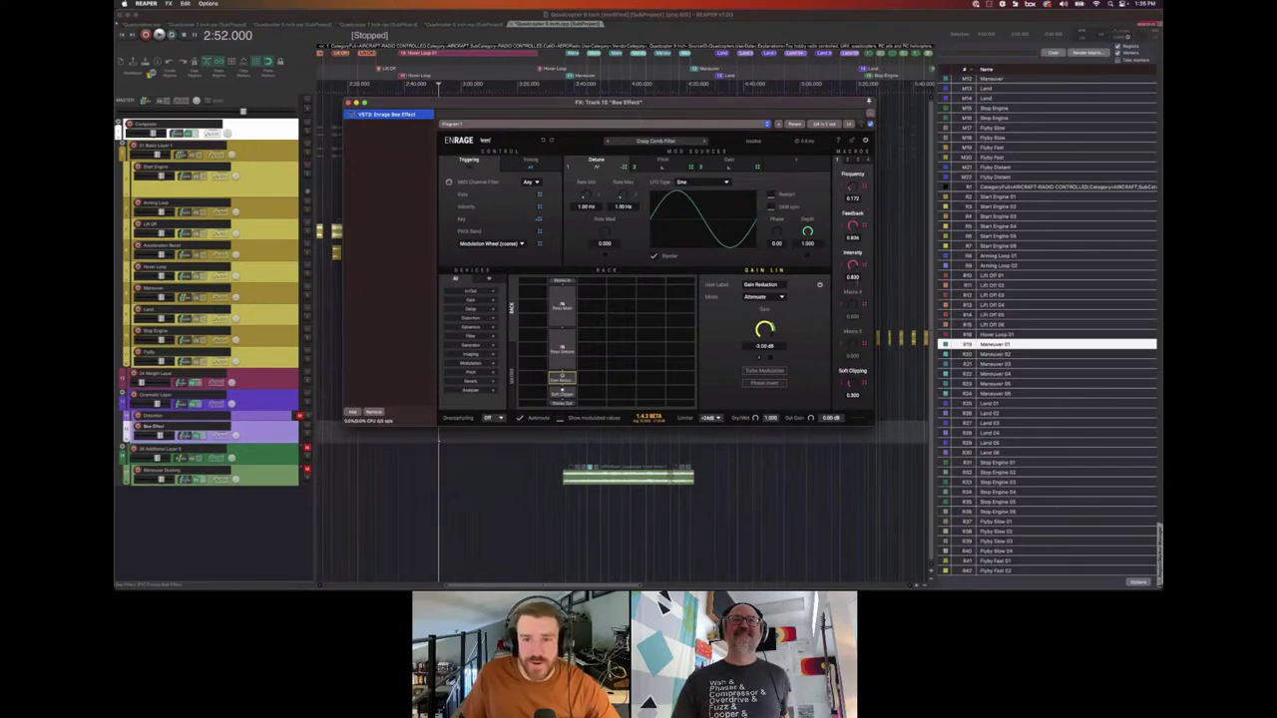
left_click(562, 306)
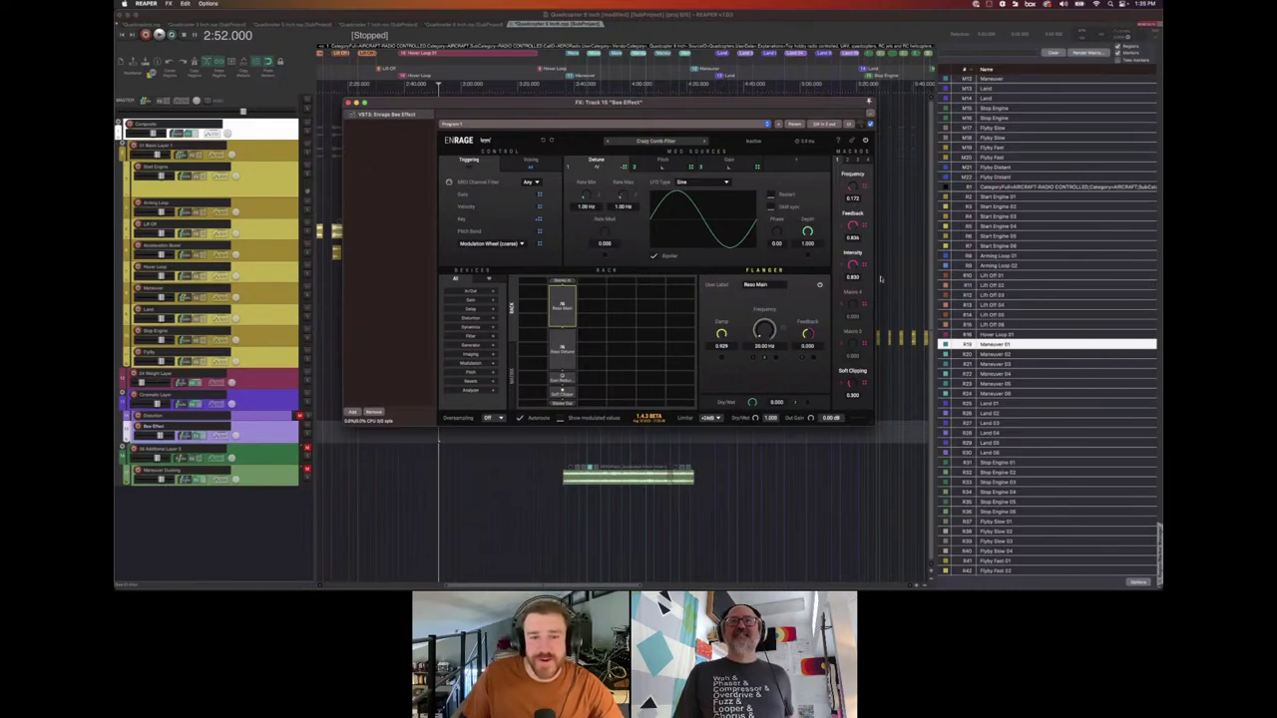
left_click_drag(407, 107, 453, 109)
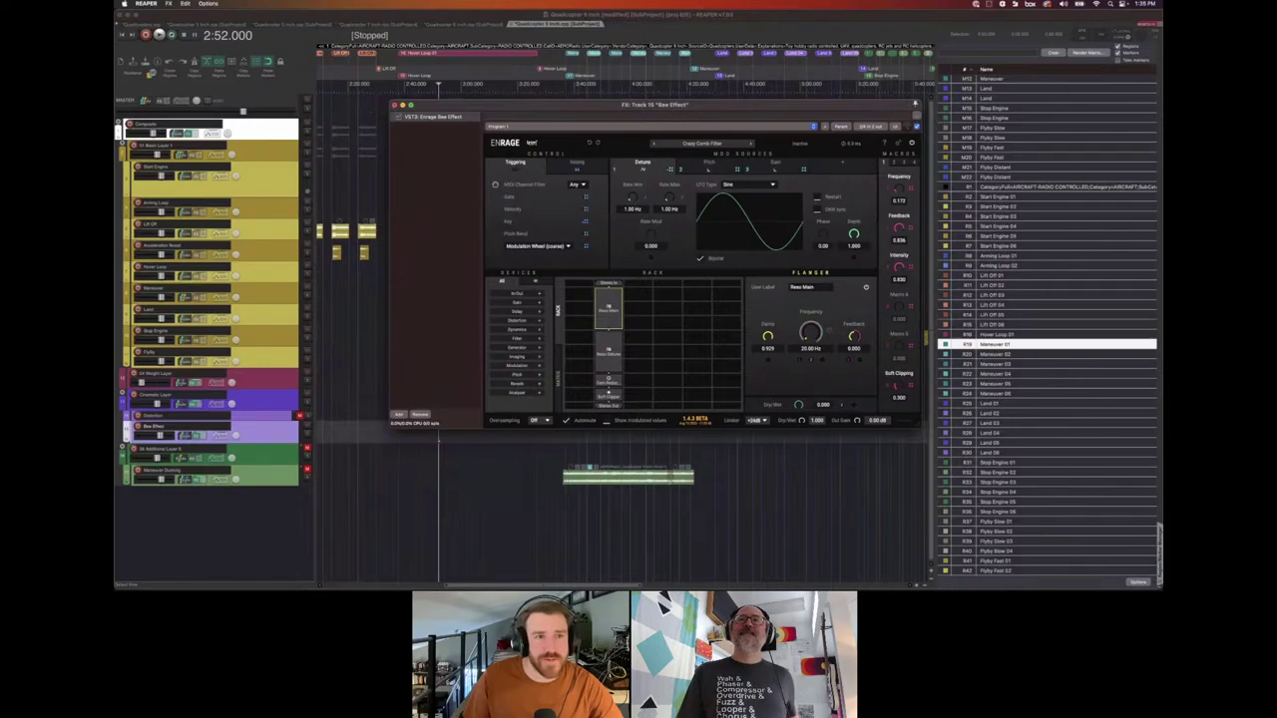
key("super+w")
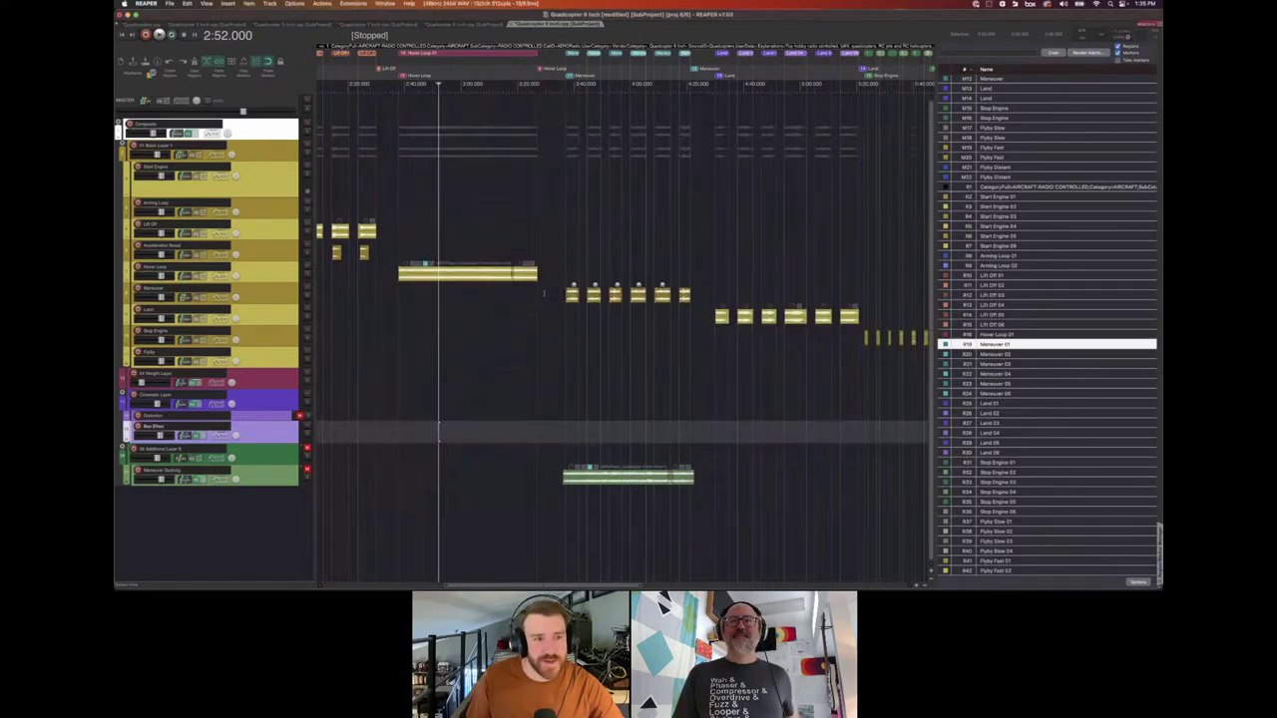
Move the play position to just before the Maneuver clips and on to the Land 01 region.
left_click(544, 296)
left_click(563, 299)
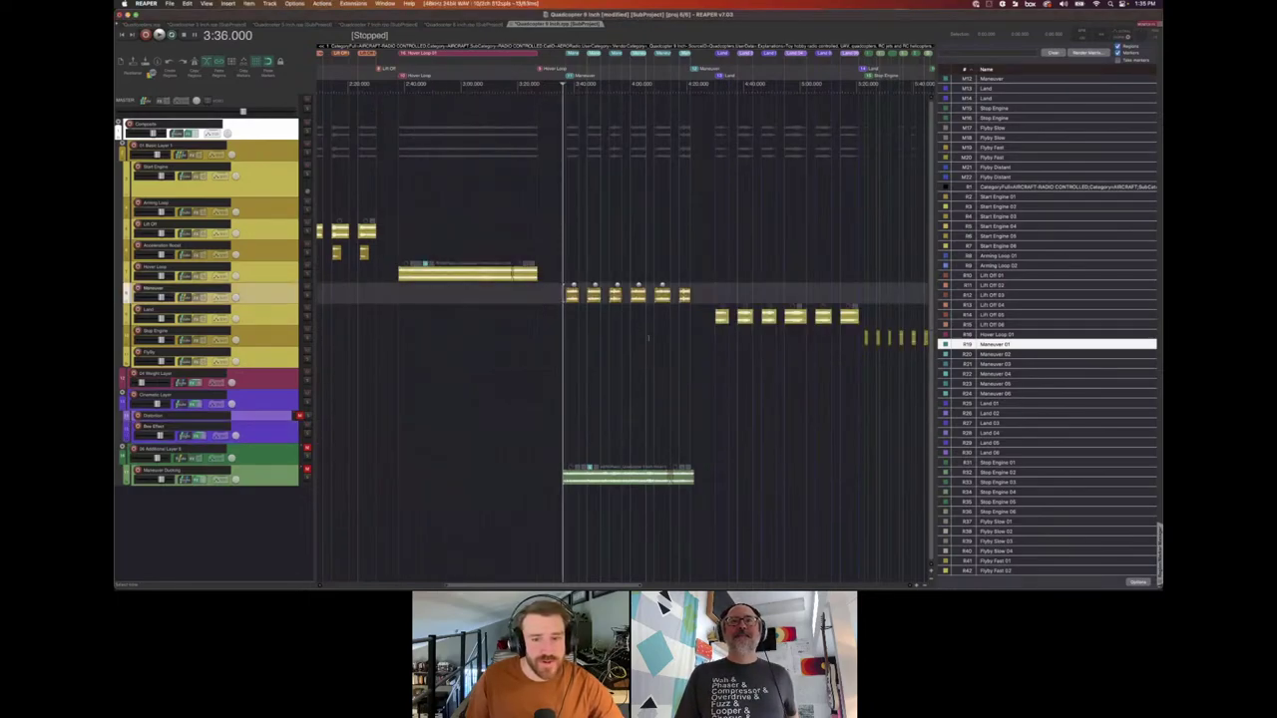
left_click(1004, 404)
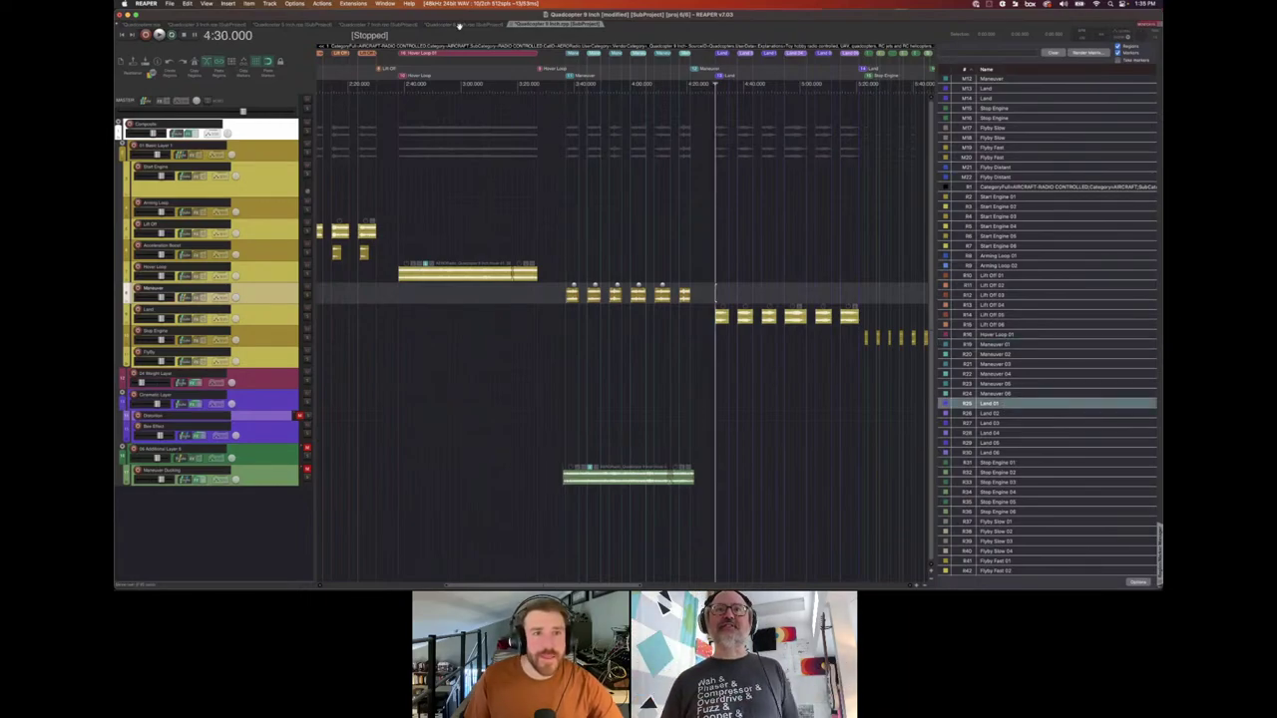
View the preceding quadcopter subproject, return to this one and select the Hover Loop and 01 Basic Layer 1 tracks in turn.
left_click(460, 24)
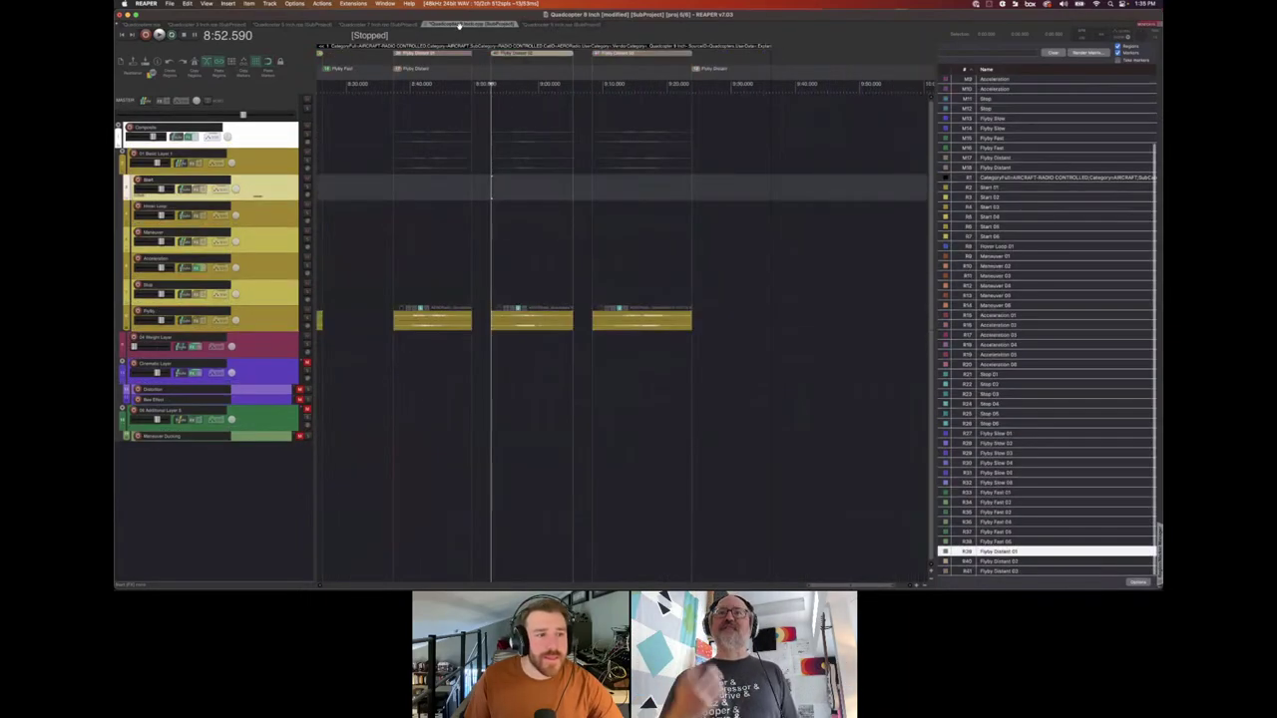
left_click(548, 24)
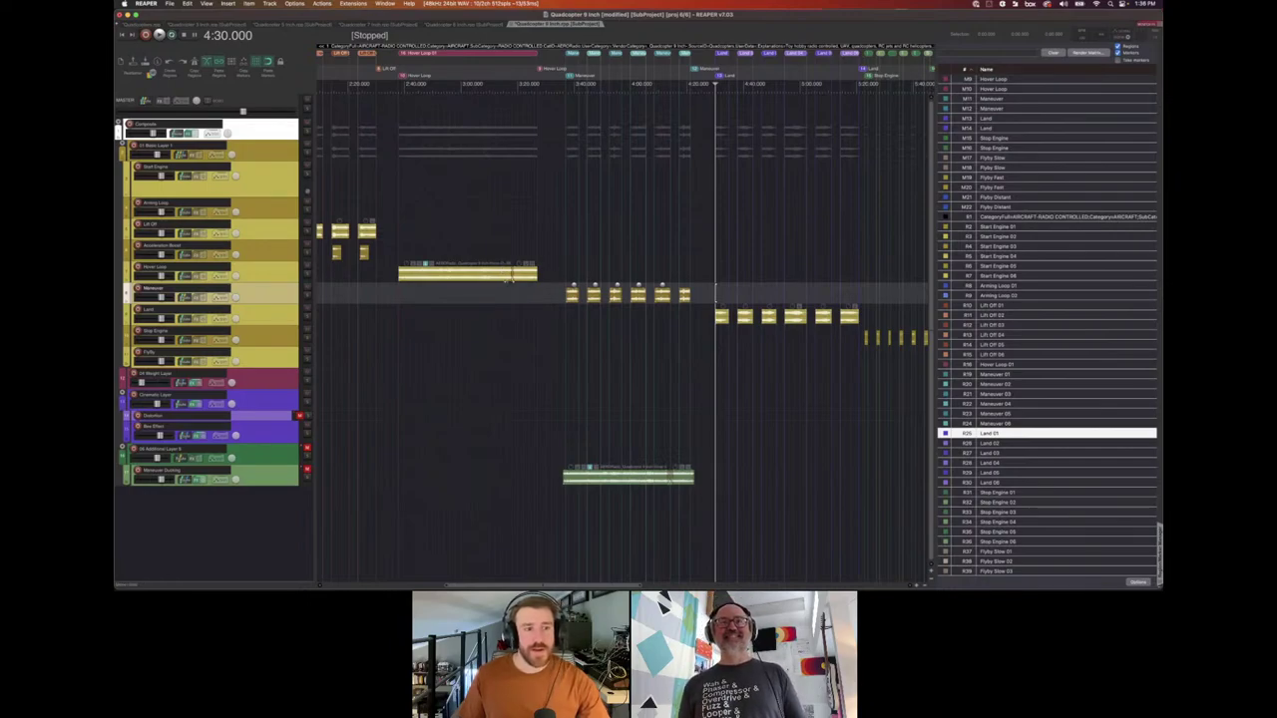
left_click(278, 271)
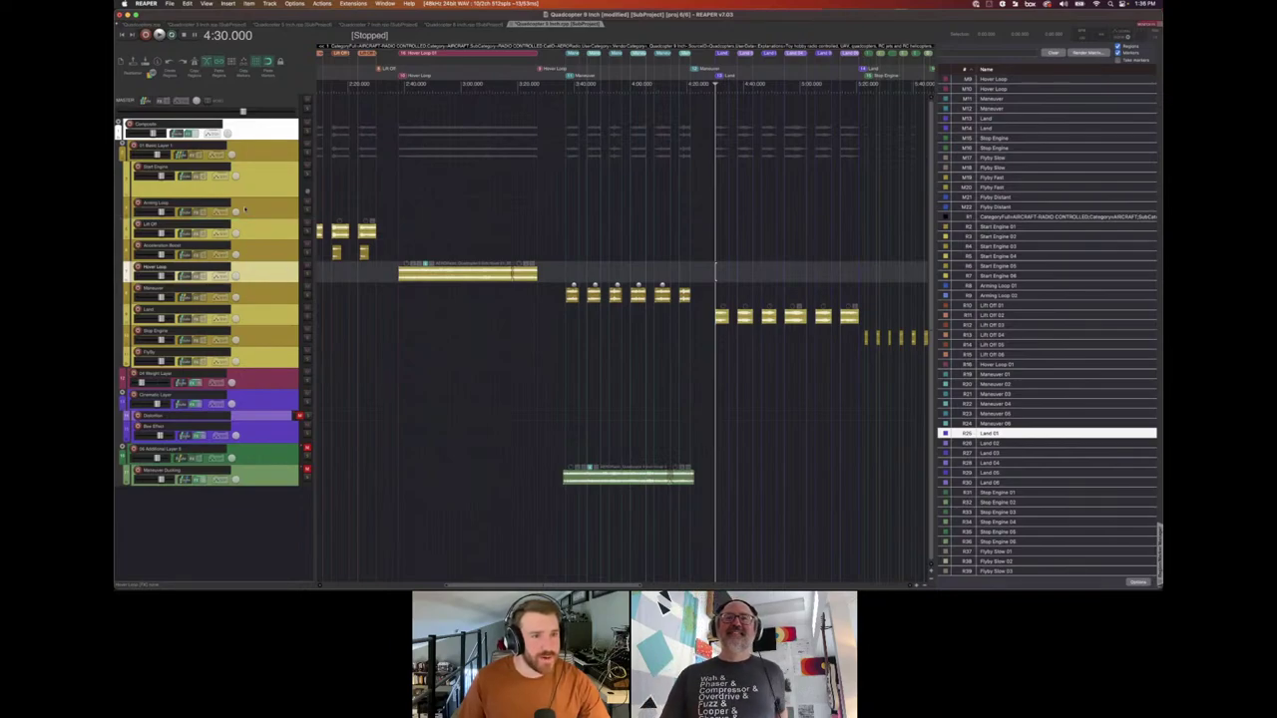
left_click(276, 150)
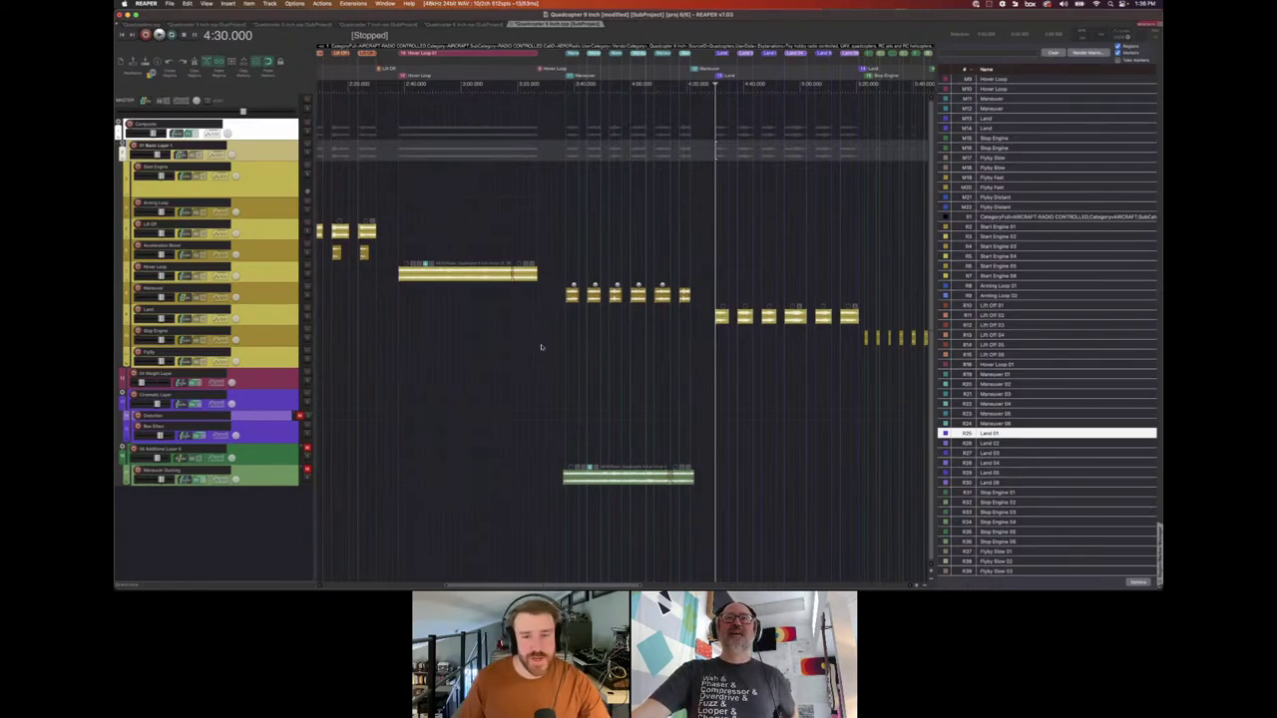
Play the Land 01 region from its start on the Land track.
scroll(578, 333, "right", 10)
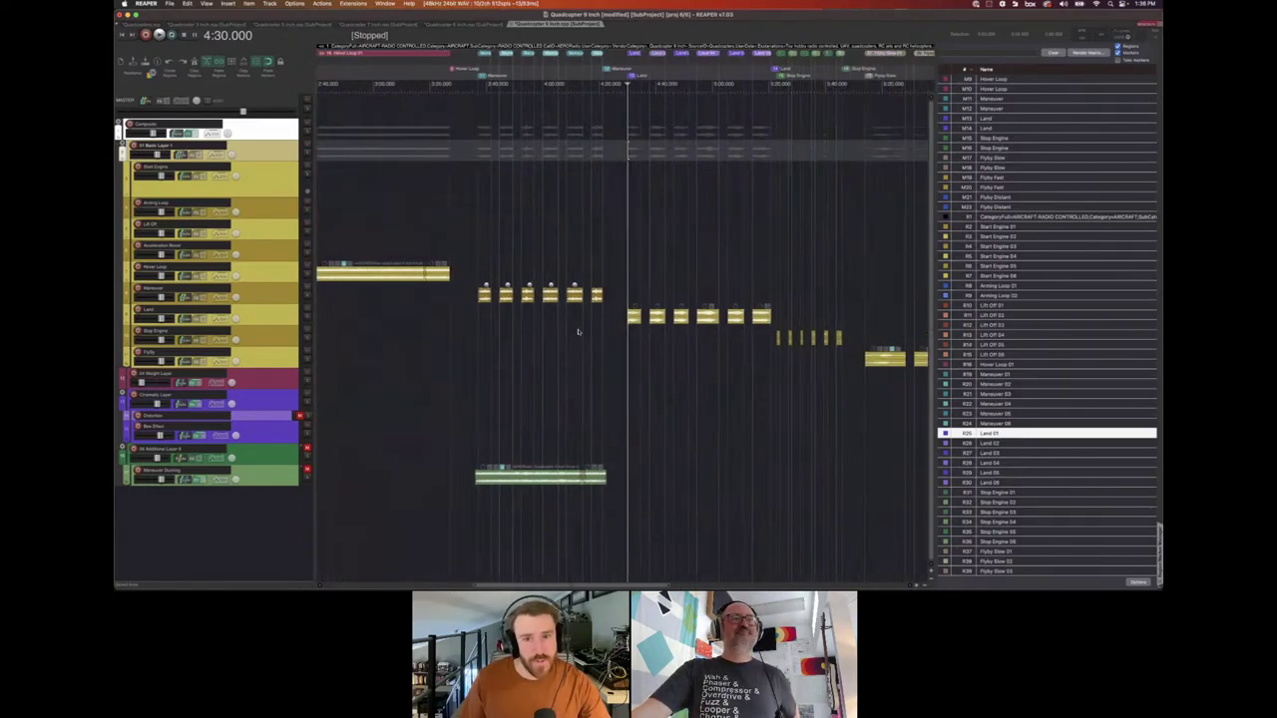
left_click(495, 345)
scroll(496, 345, "up", 3)
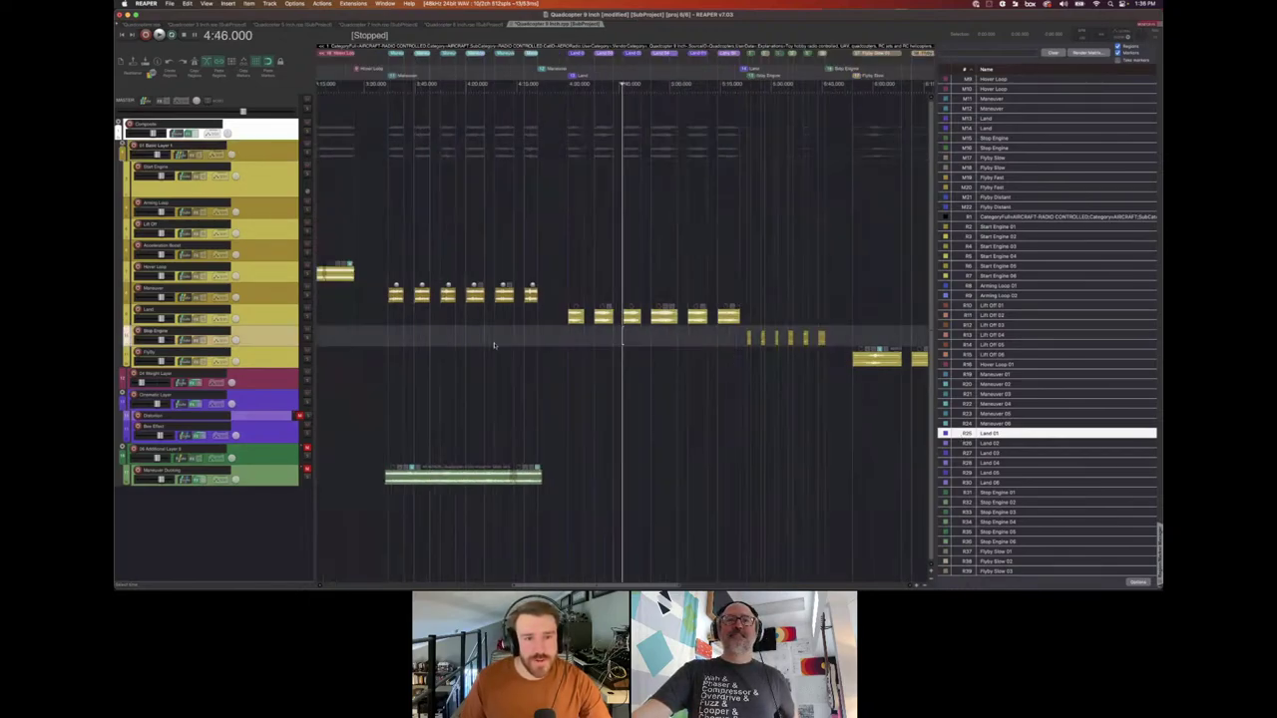
scroll(623, 339, "up", 2)
left_click(504, 319)
key("space")
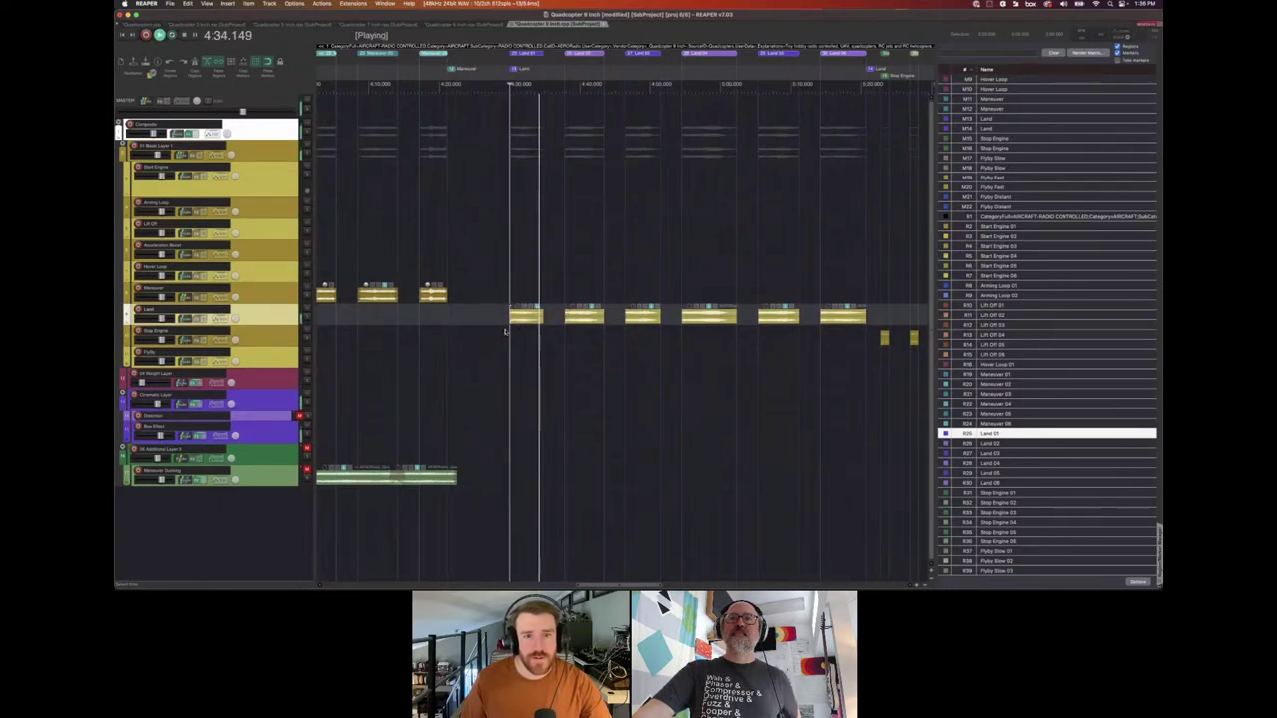
key("space")
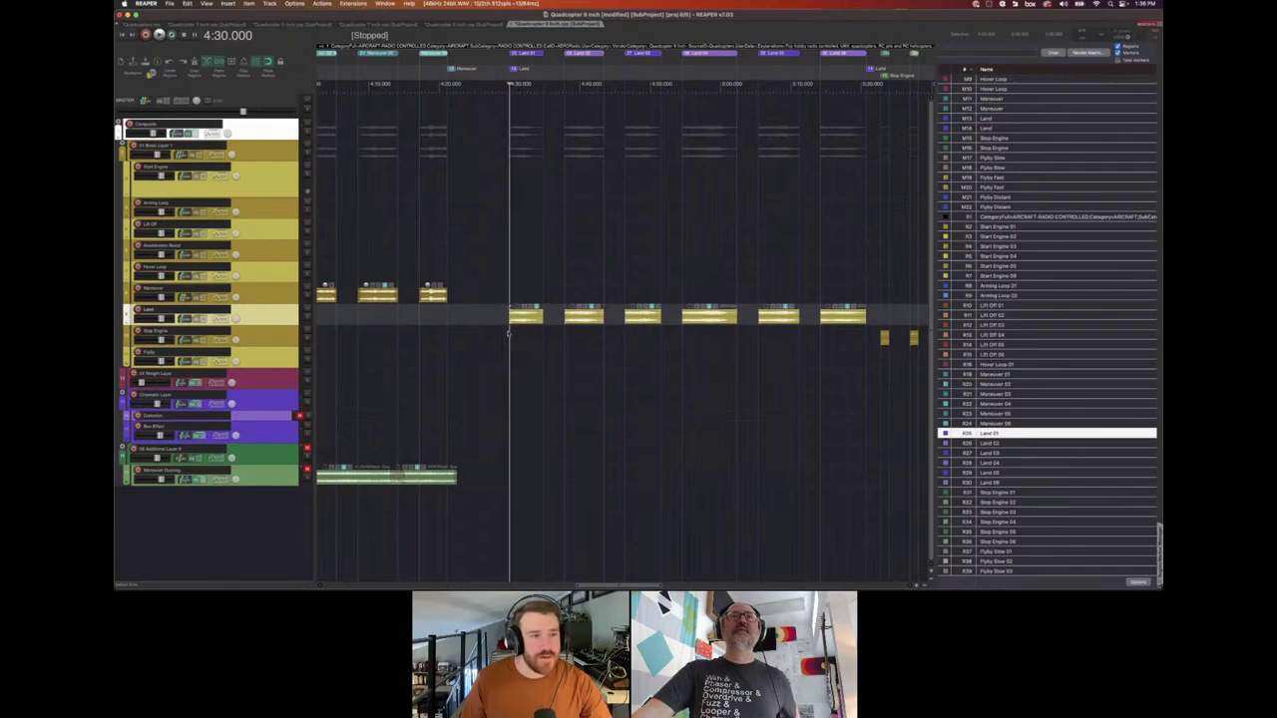
Play the Land 04 region from the start of its clip.
left_click(619, 312)
left_click(671, 320)
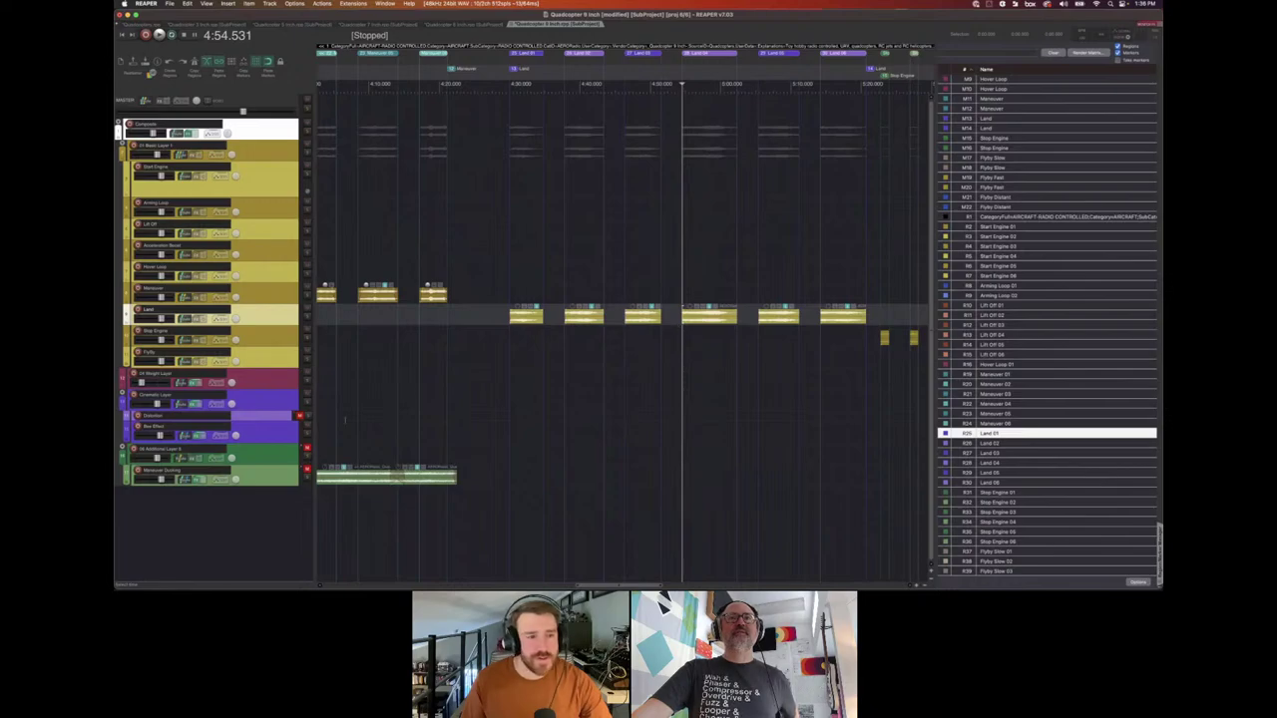
key("space")
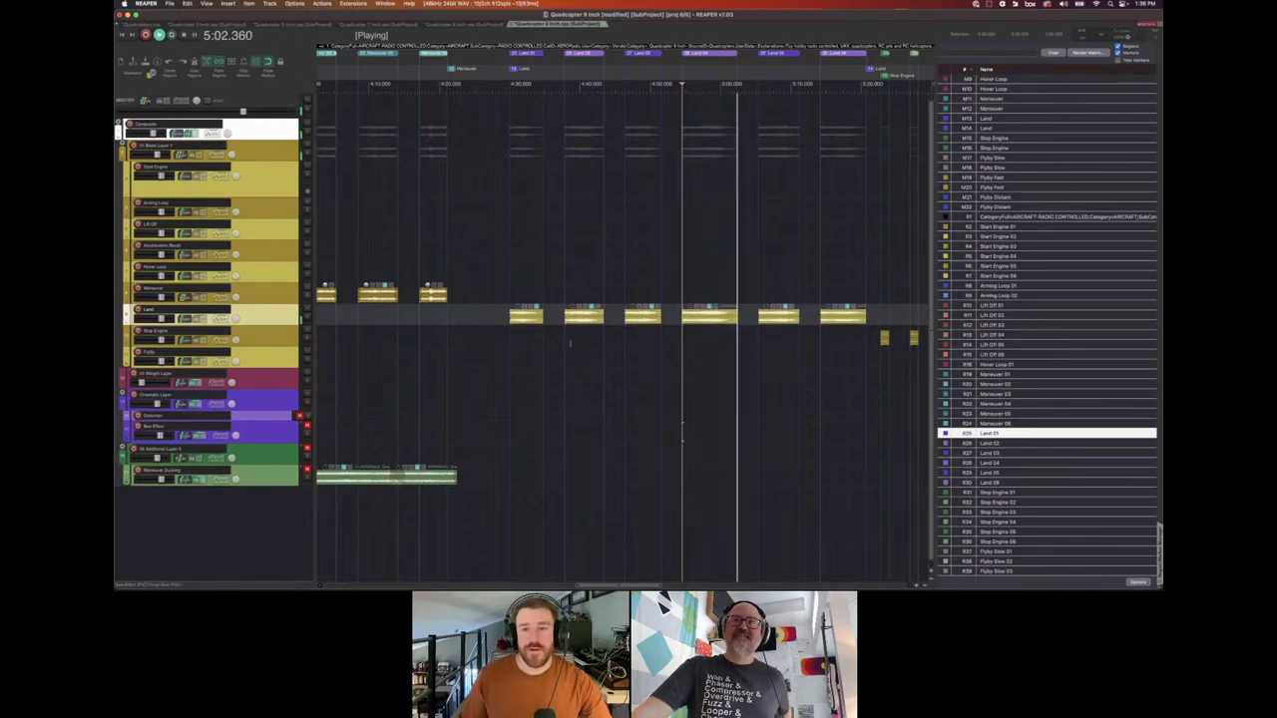
key("space")
Select the Stop Engine track and play its clips from the start of the first one.
scroll(570, 343, "left", 3)
scroll(794, 329, "right", 5)
scroll(618, 329, "right", 3)
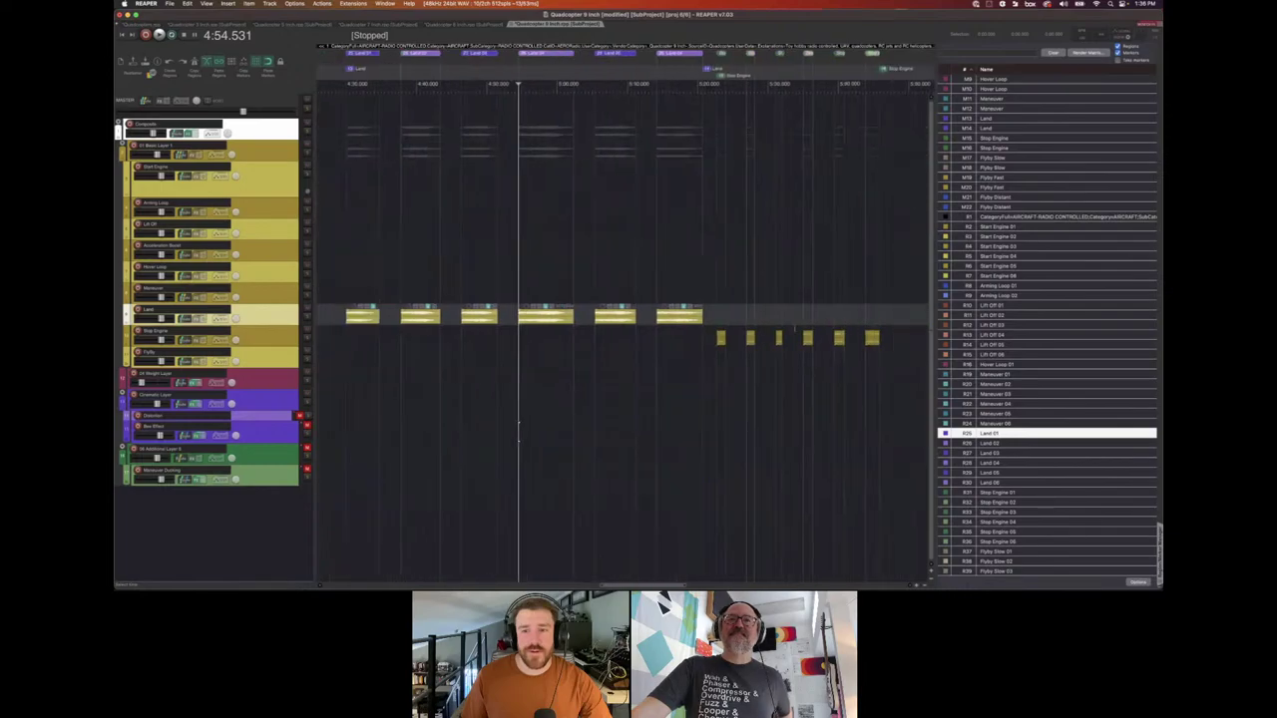
left_click(702, 342)
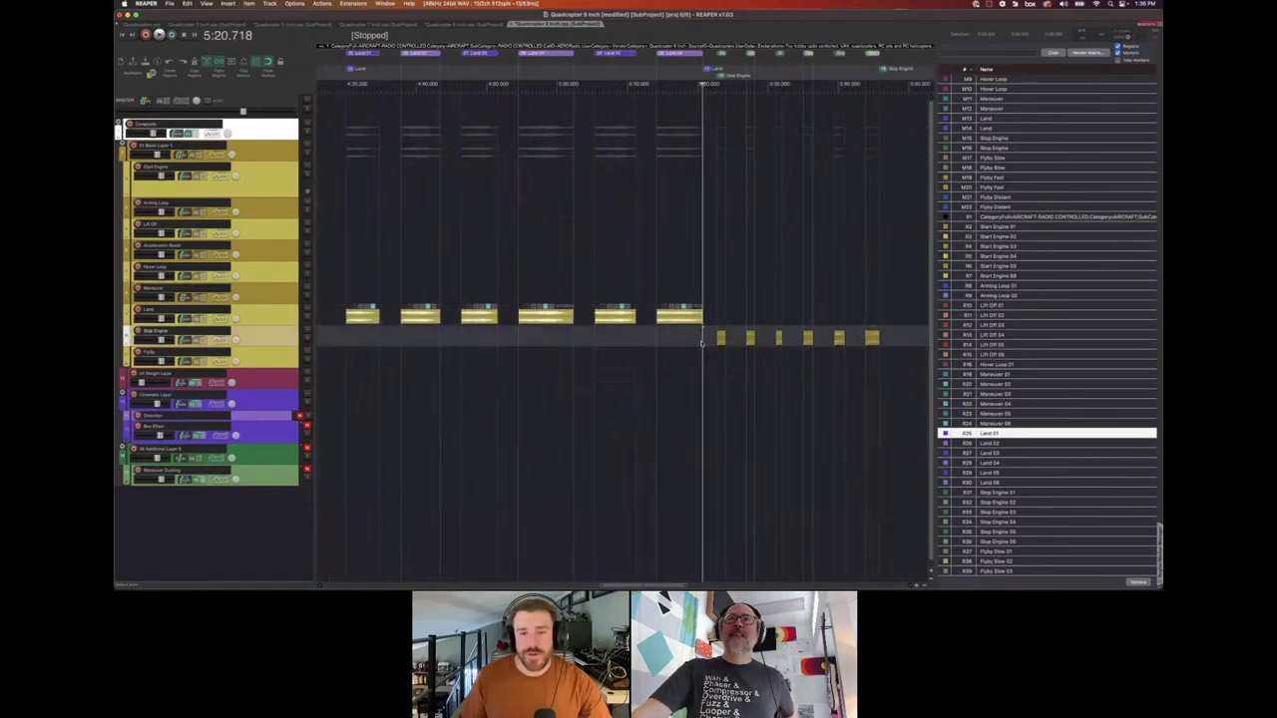
left_click(718, 339)
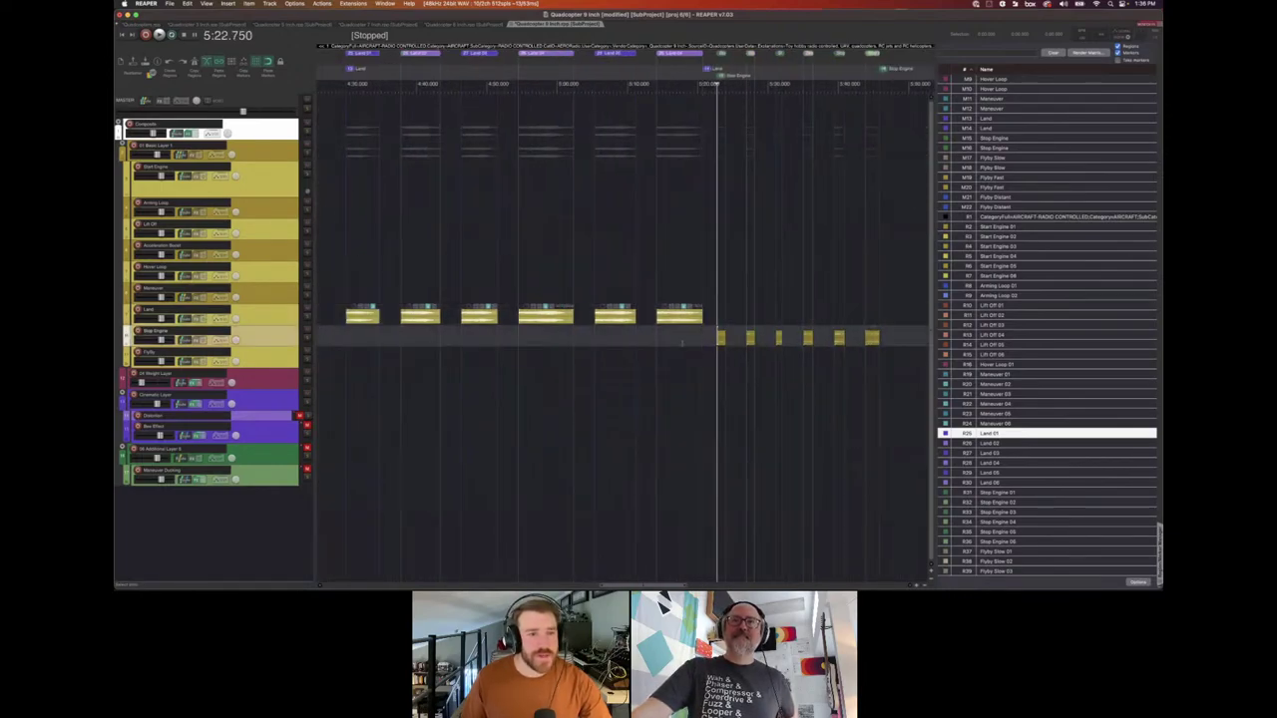
key("space")
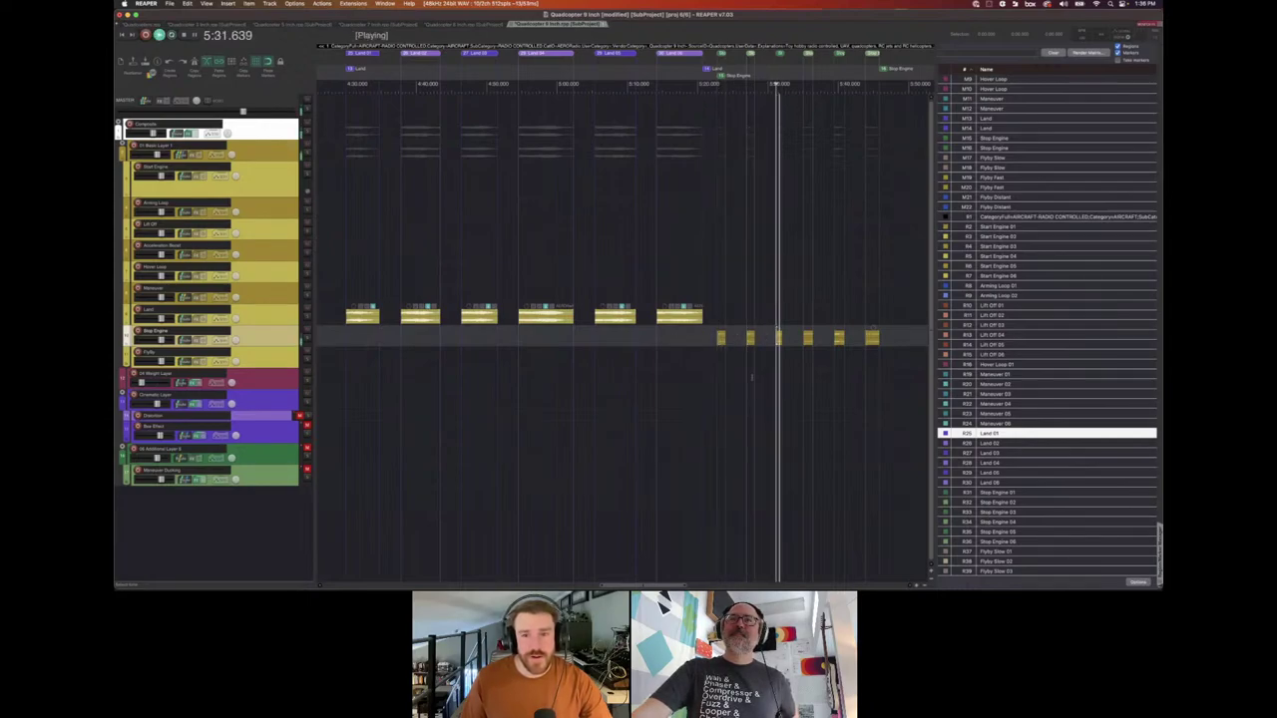
key("space")
Audition the Stop Engine clips, starting playback at the second and moving the play position on through the fifth.
scroll(753, 373, "right", 2)
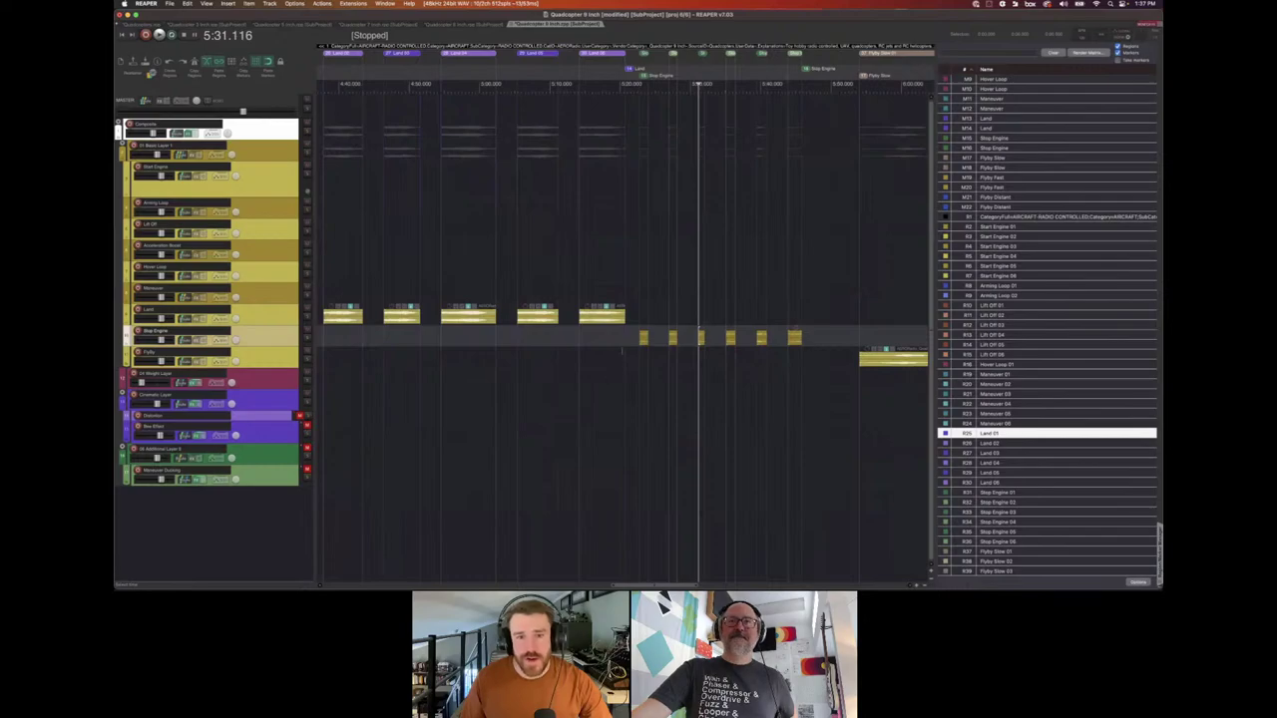
left_click(630, 341)
left_click(637, 343)
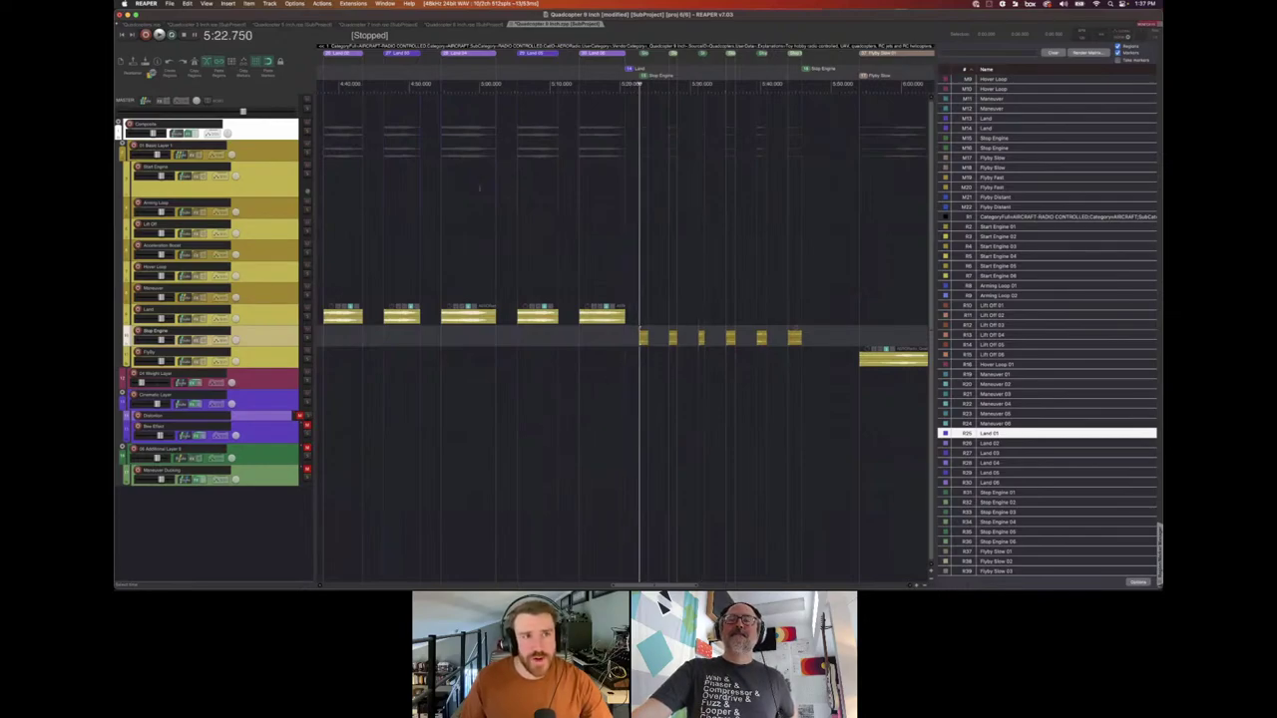
left_click(658, 338)
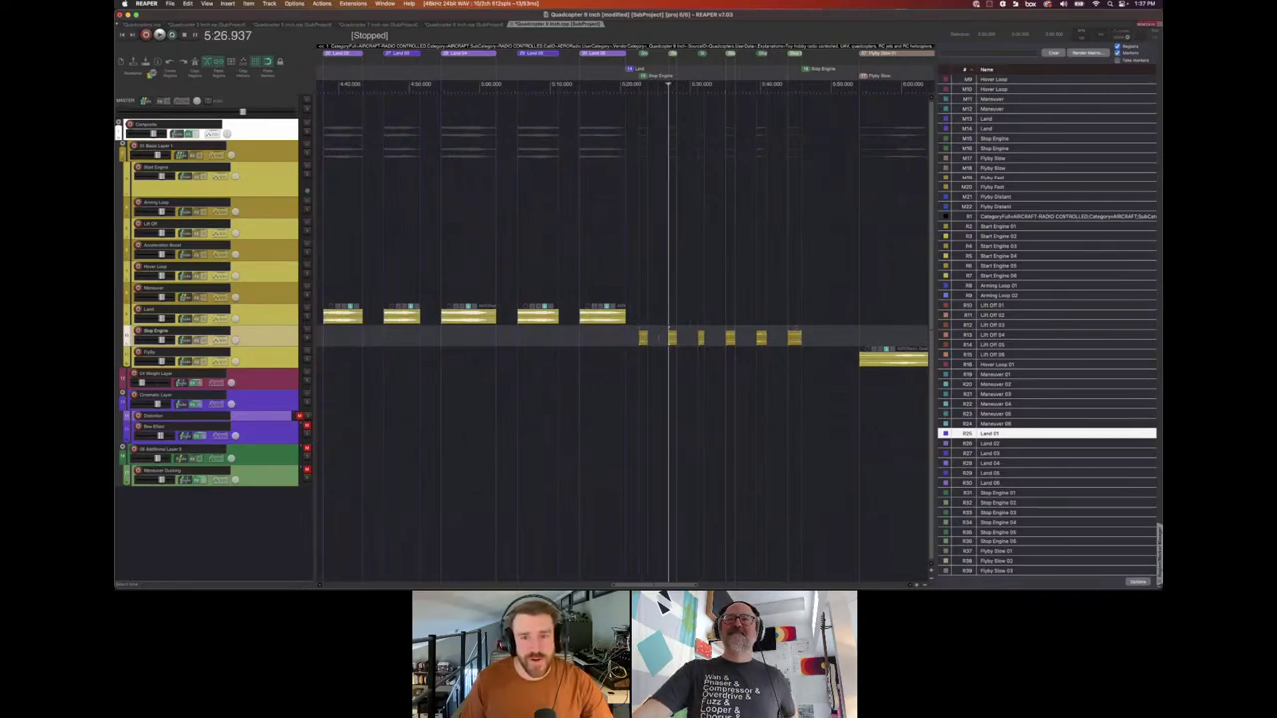
key("space")
left_click(698, 339)
left_click(725, 340)
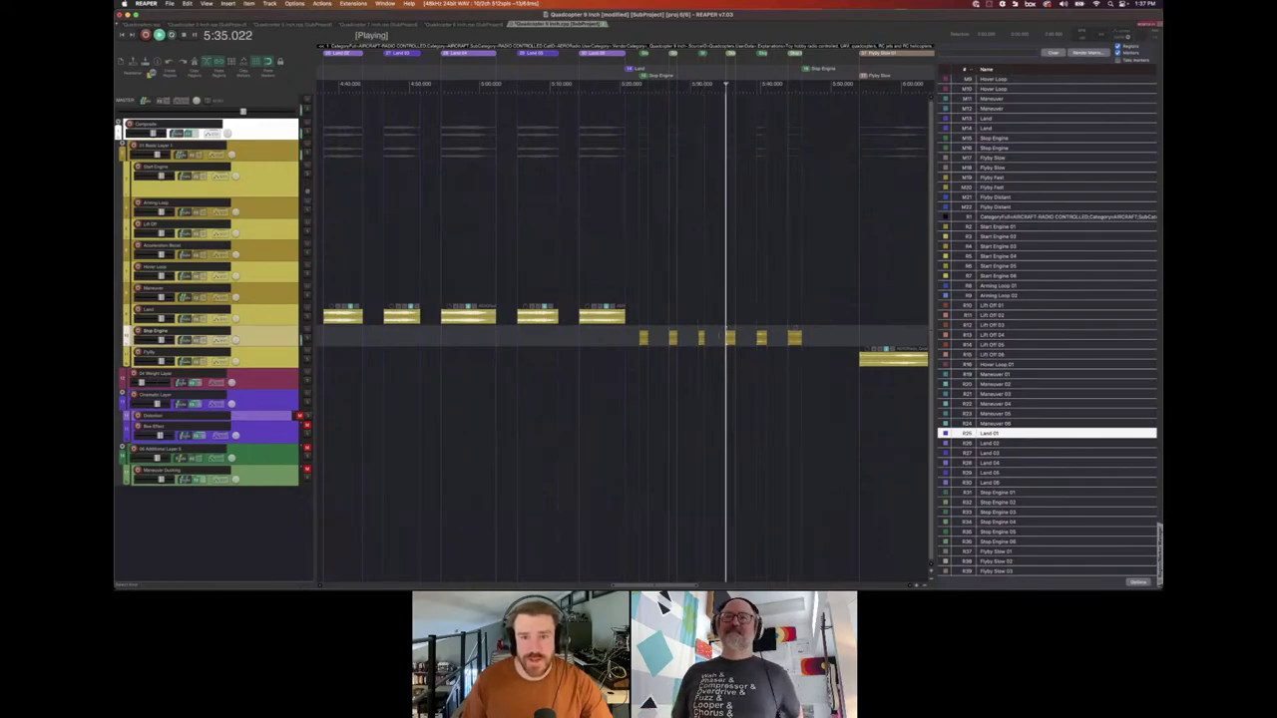
left_click(753, 338)
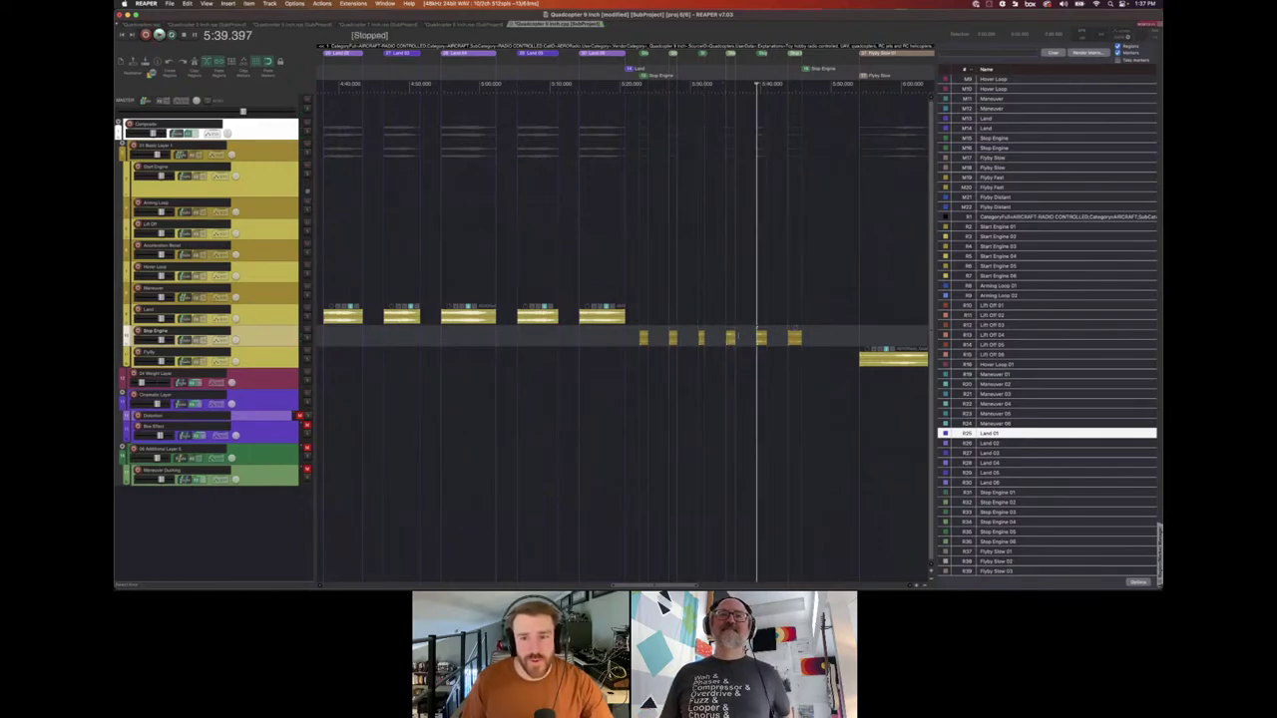
key("space")
Enlarge the Stop Engine track's height and move the edit cursor through its clips to the start of the third.
scroll(736, 357, "right", 5)
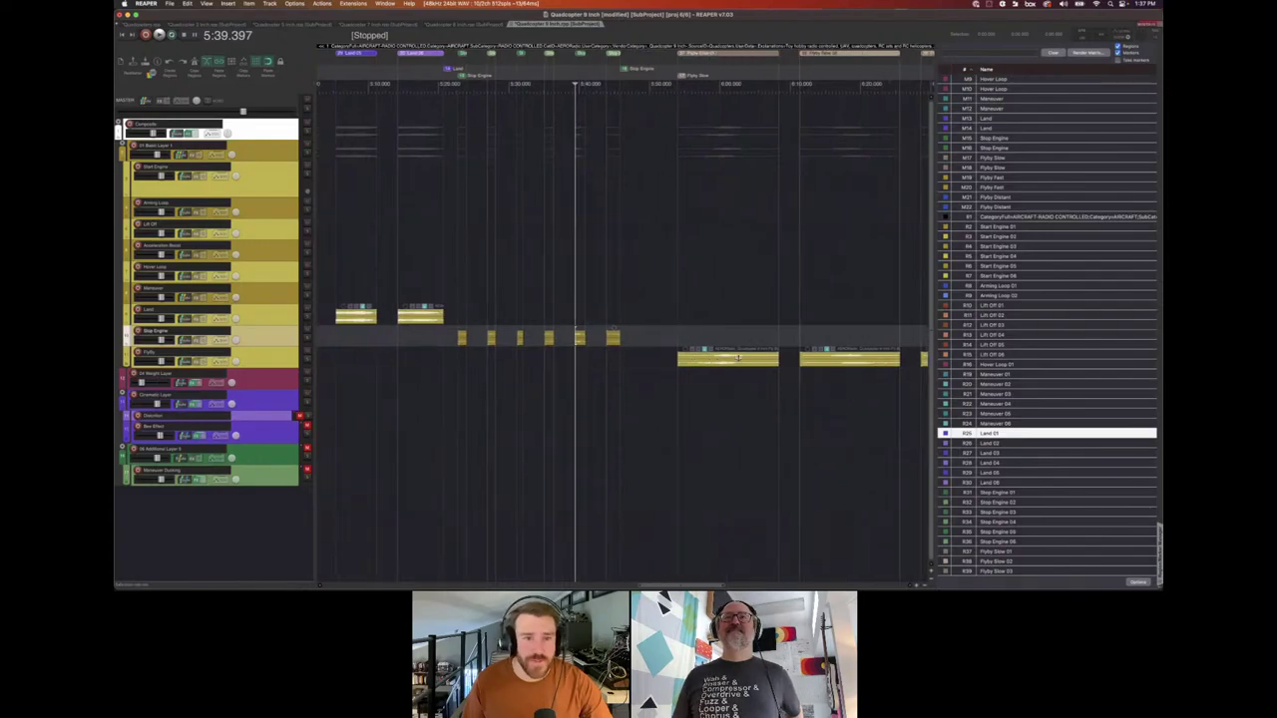
scroll(737, 357, "right", 2)
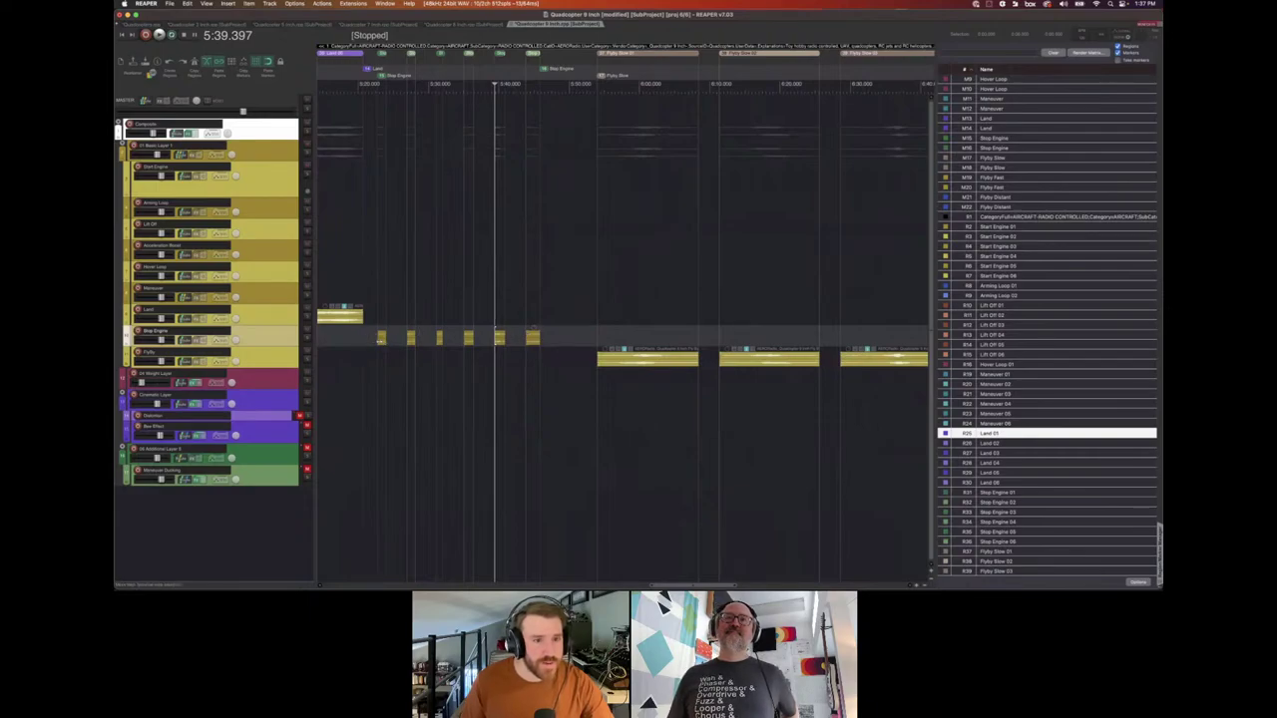
left_click(373, 338)
left_click(378, 338)
left_click(400, 343)
key("Tab")
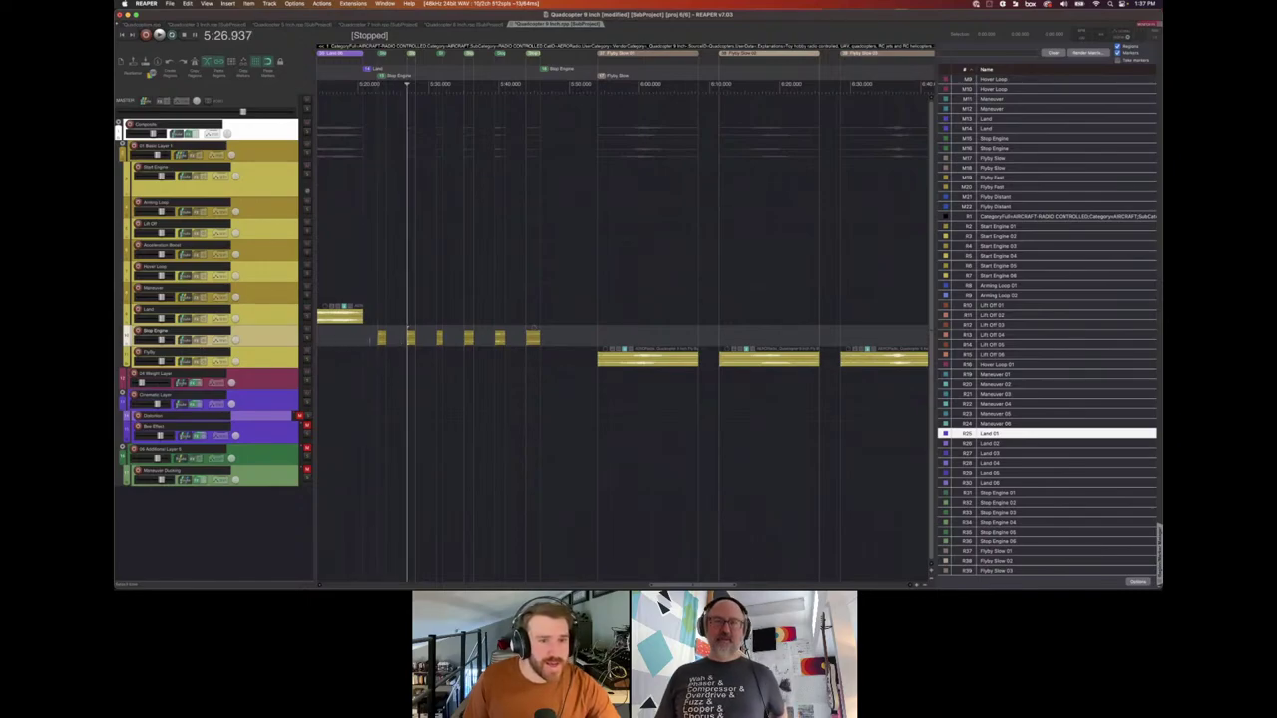
left_click_drag(279, 347, 279, 365)
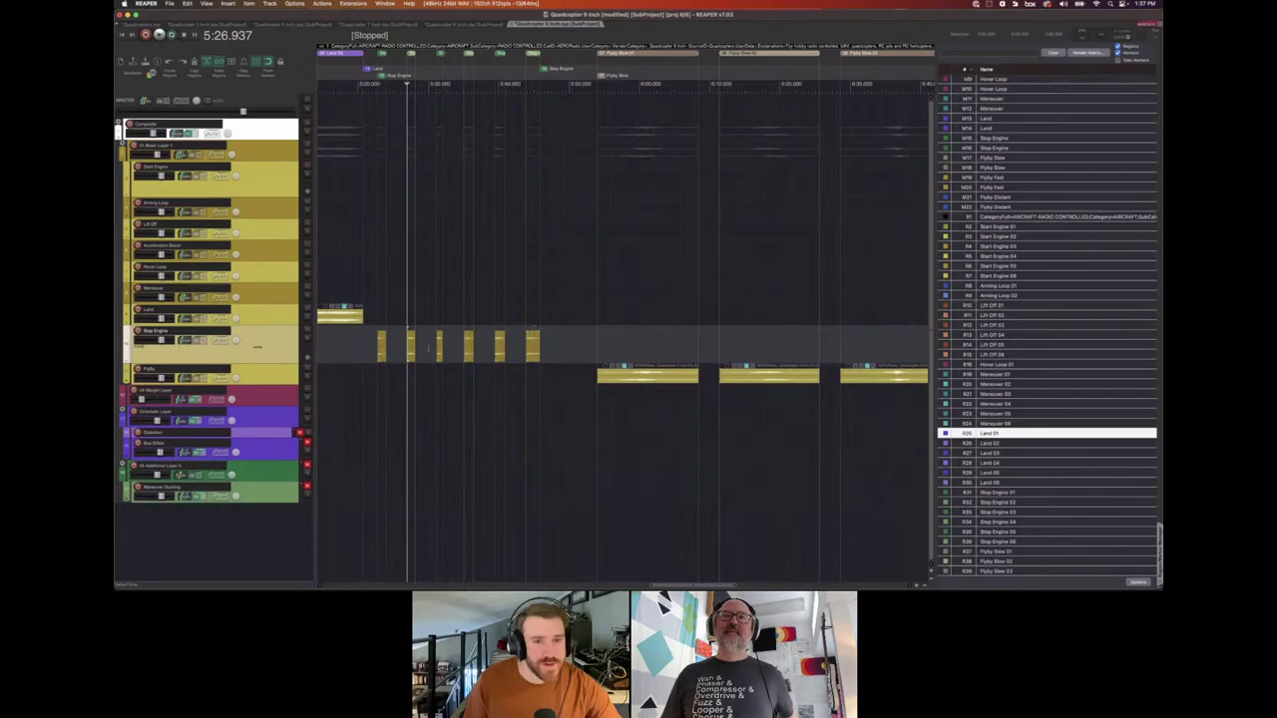
left_click_drag(407, 84, 436, 84)
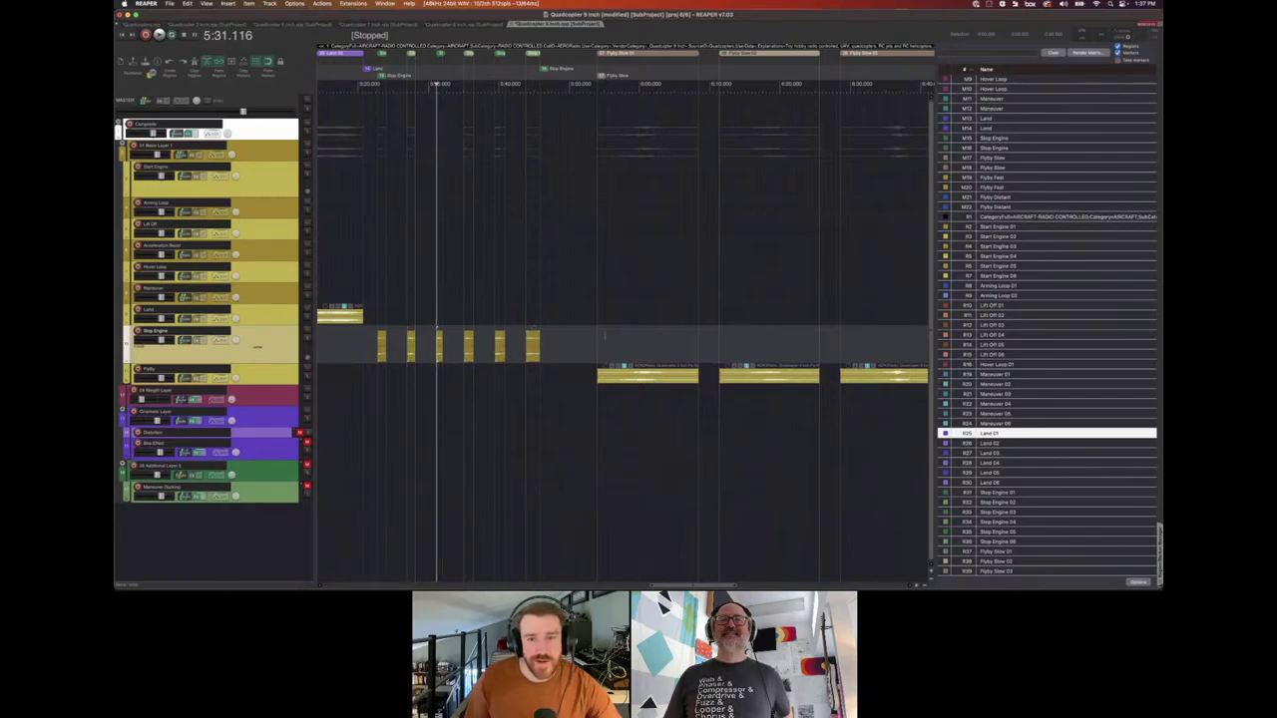
Jump to the Flyby Distant 01 region, enlarge the Flyby track's height and play the region.
scroll(605, 337, "right", 10)
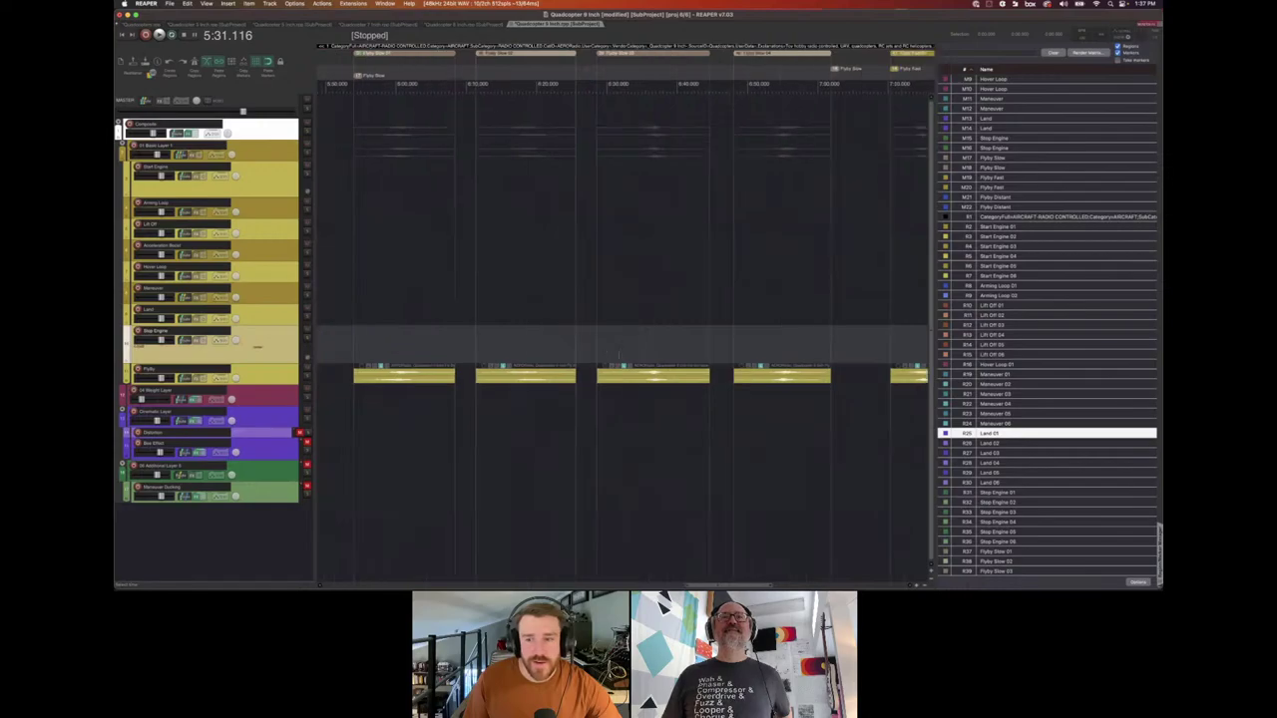
scroll(1007, 511, "down", 3)
left_click(1007, 550)
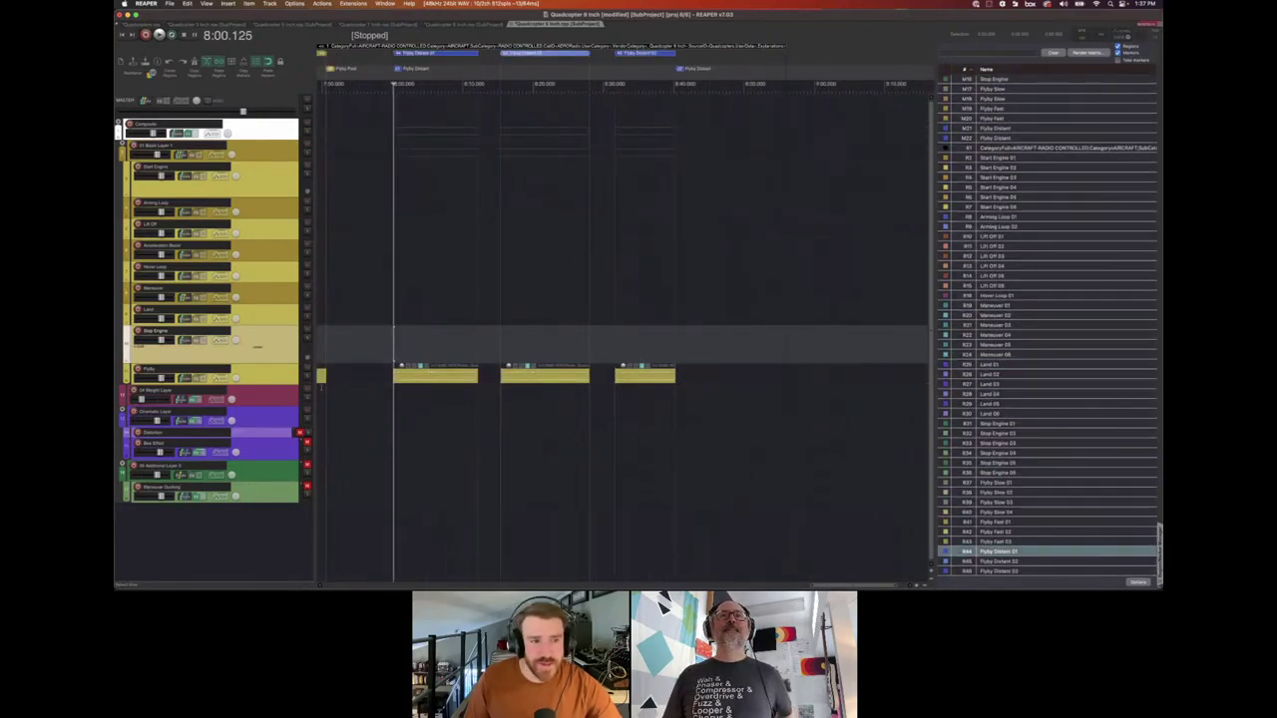
left_click_drag(286, 385, 286, 419)
key("space")
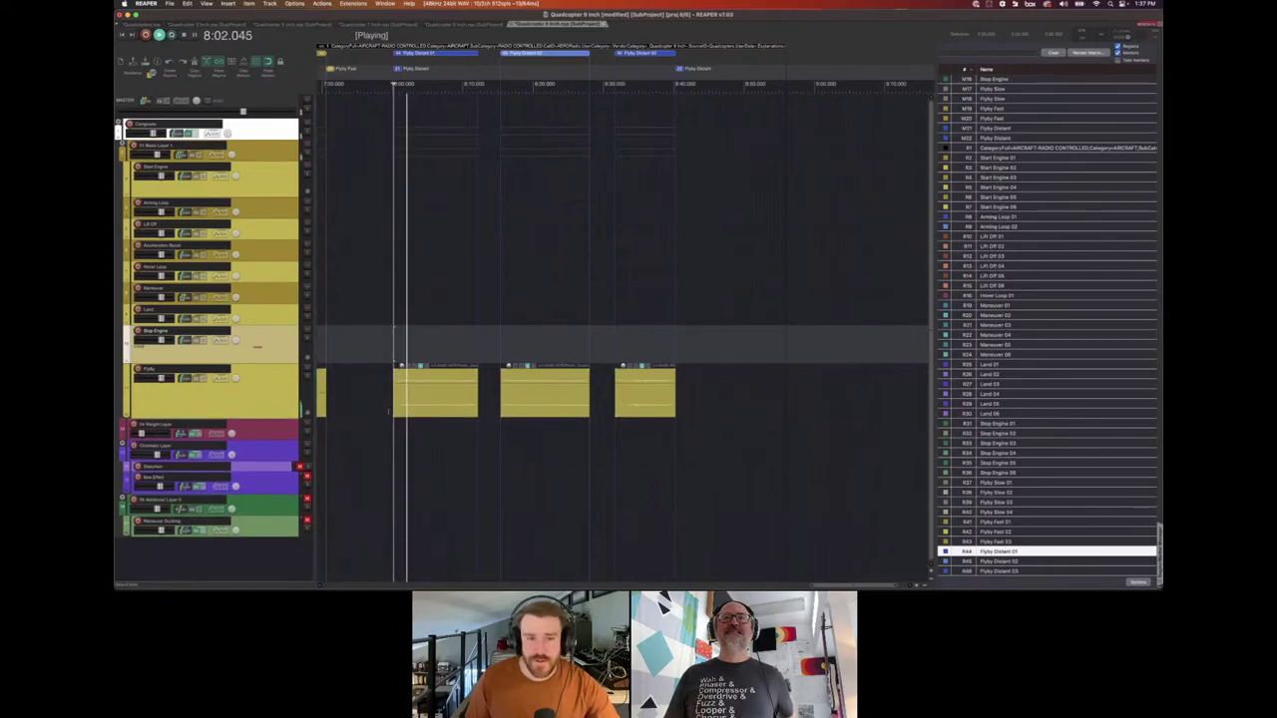
scroll(394, 412, "right", 2)
scroll(394, 412, "left", 3)
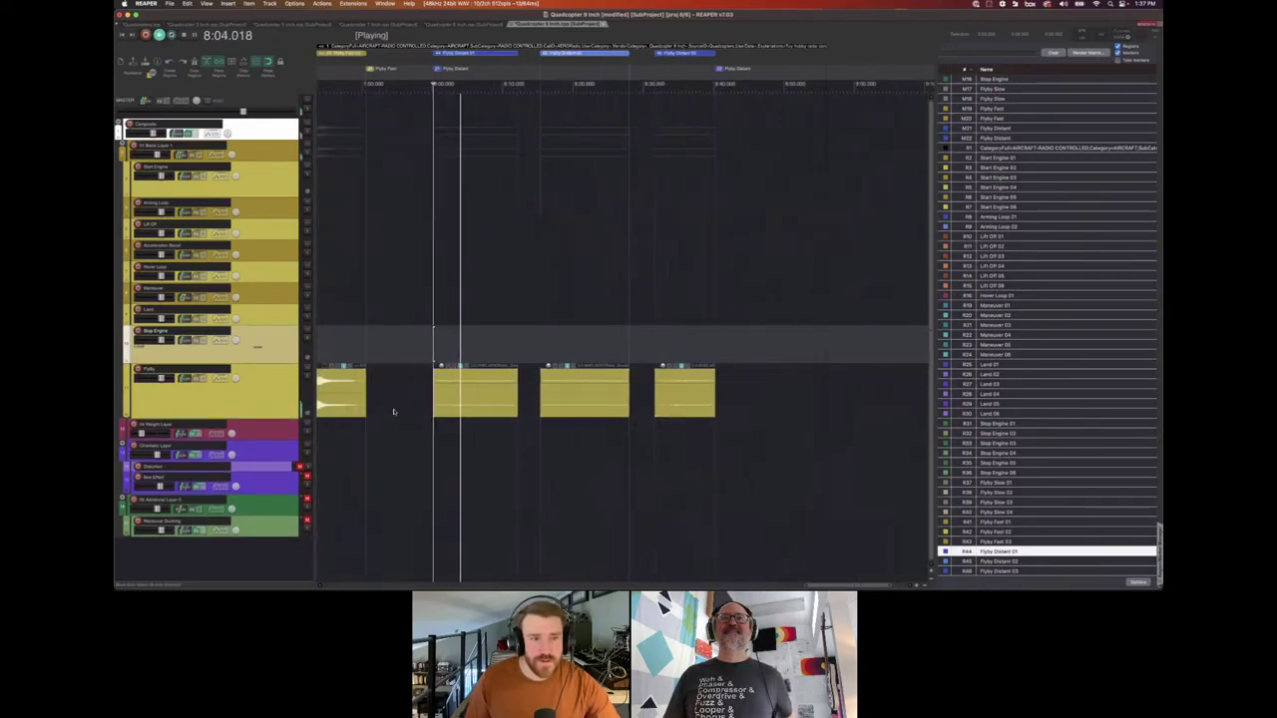
scroll(394, 412, "left", 5)
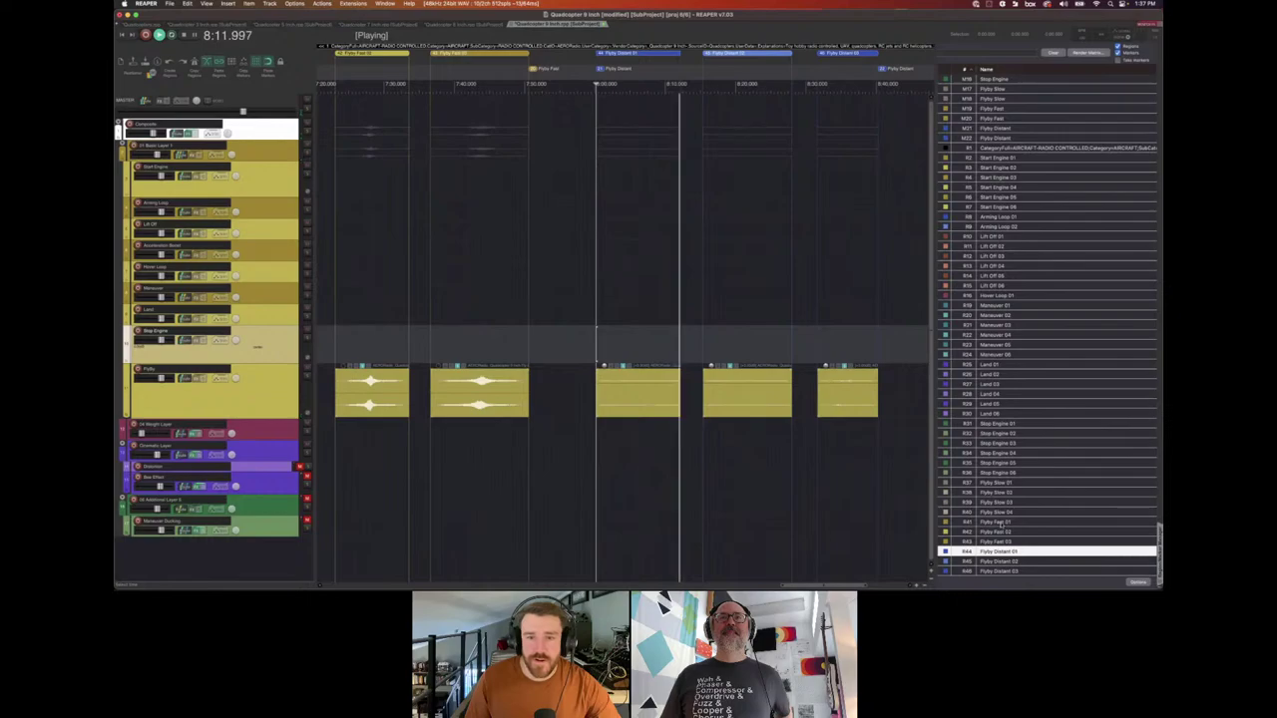
Play the Flyby Fast 01 region from its start and stop playback near its end.
left_click(998, 522)
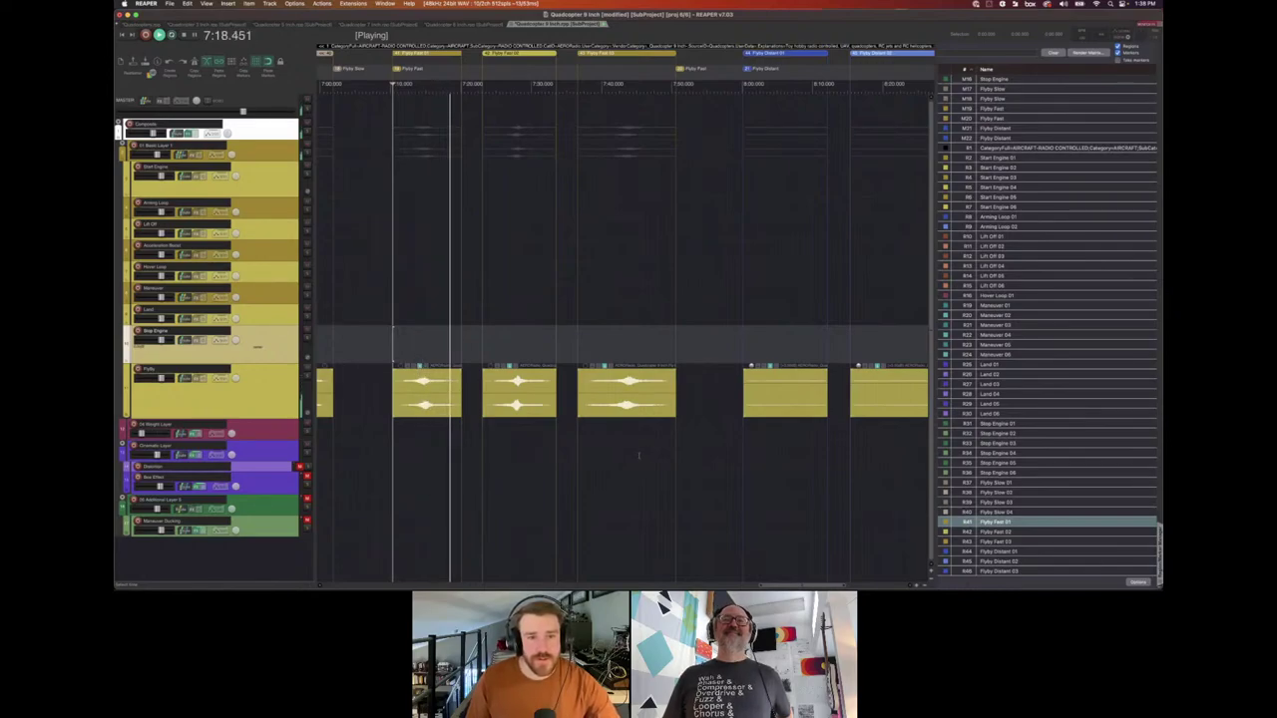
key("space")
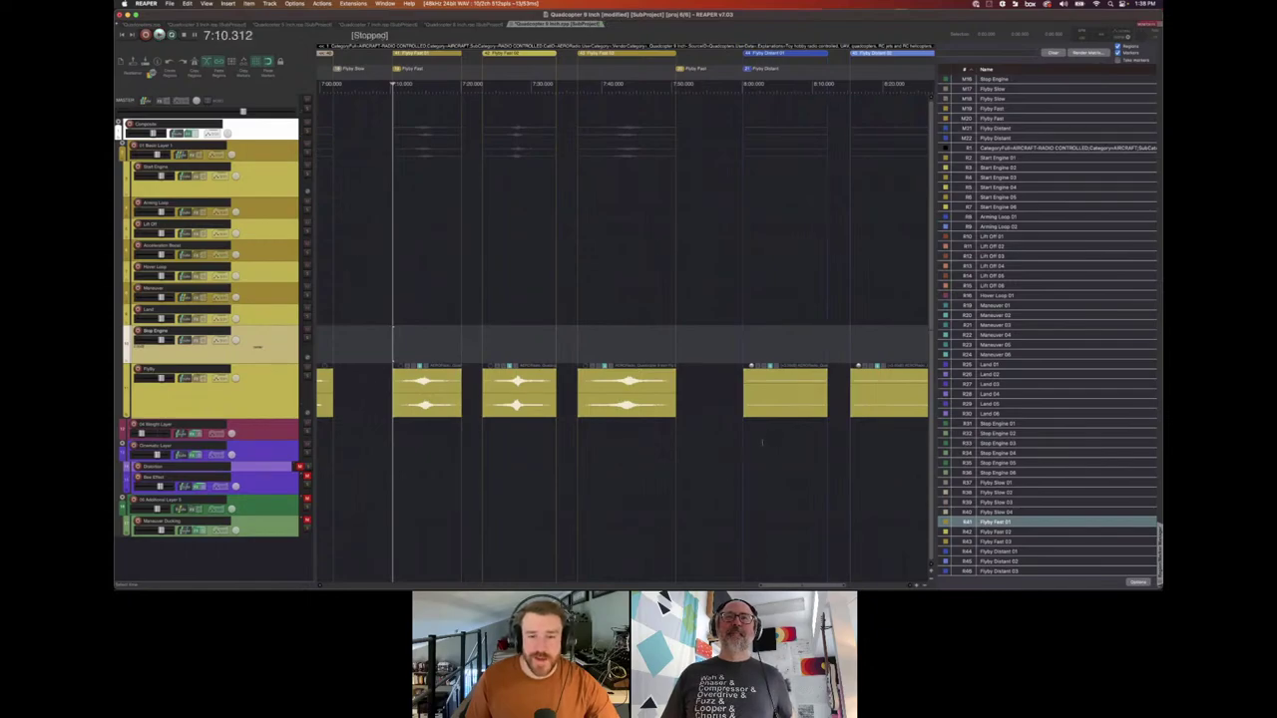
scroll(762, 442, "right", 10)
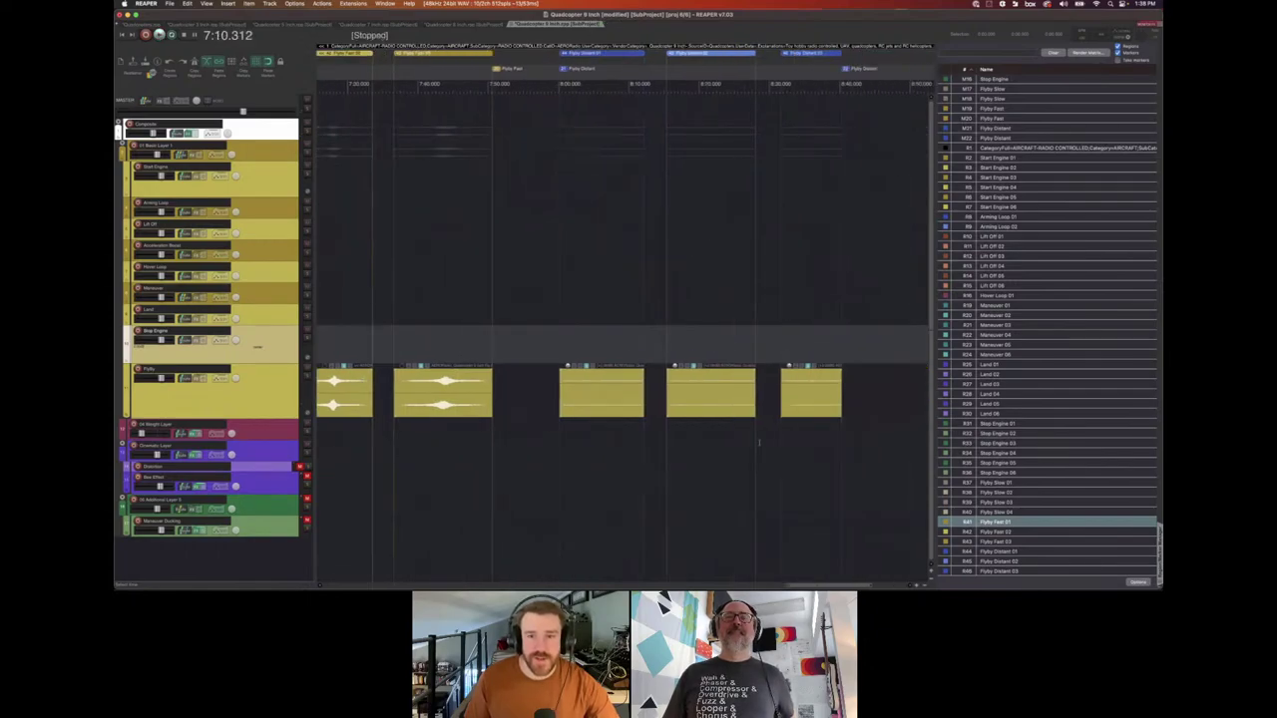
scroll(758, 442, "left", 10)
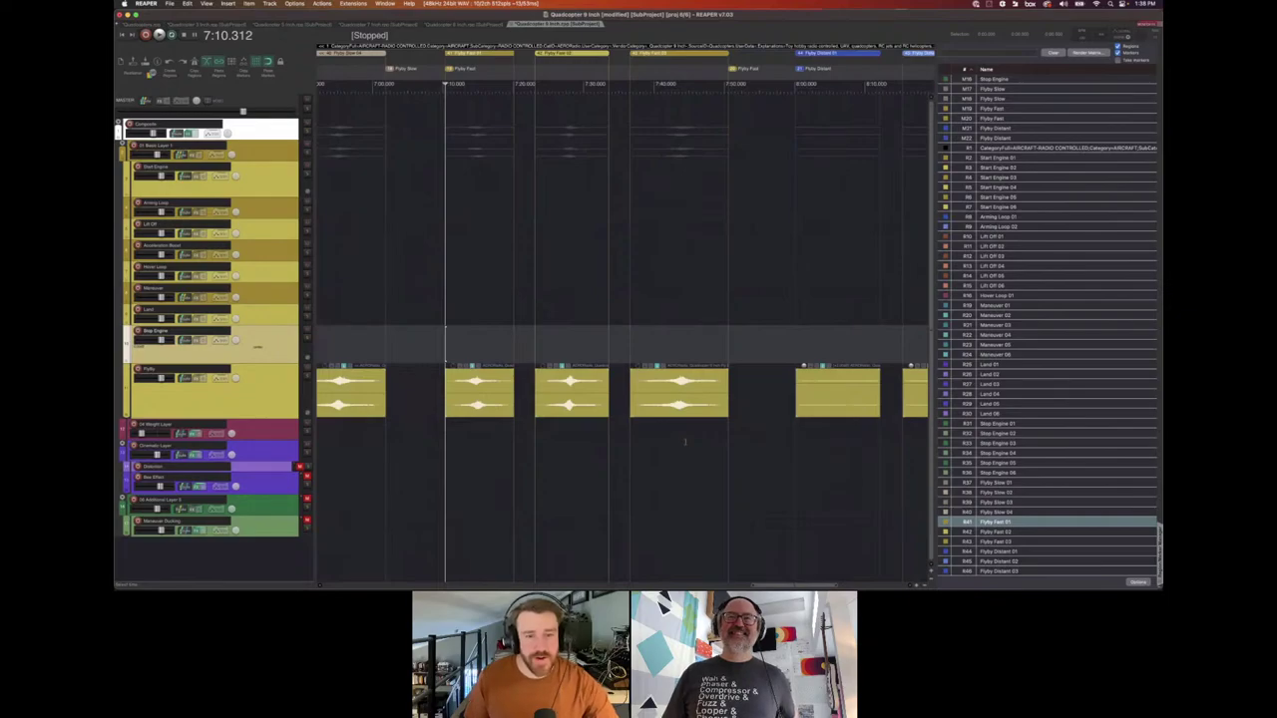
Select the Flyby track and move the edit cursor to the start of Flyby Fast 02, then of Flyby Distant 03.
left_click(430, 385)
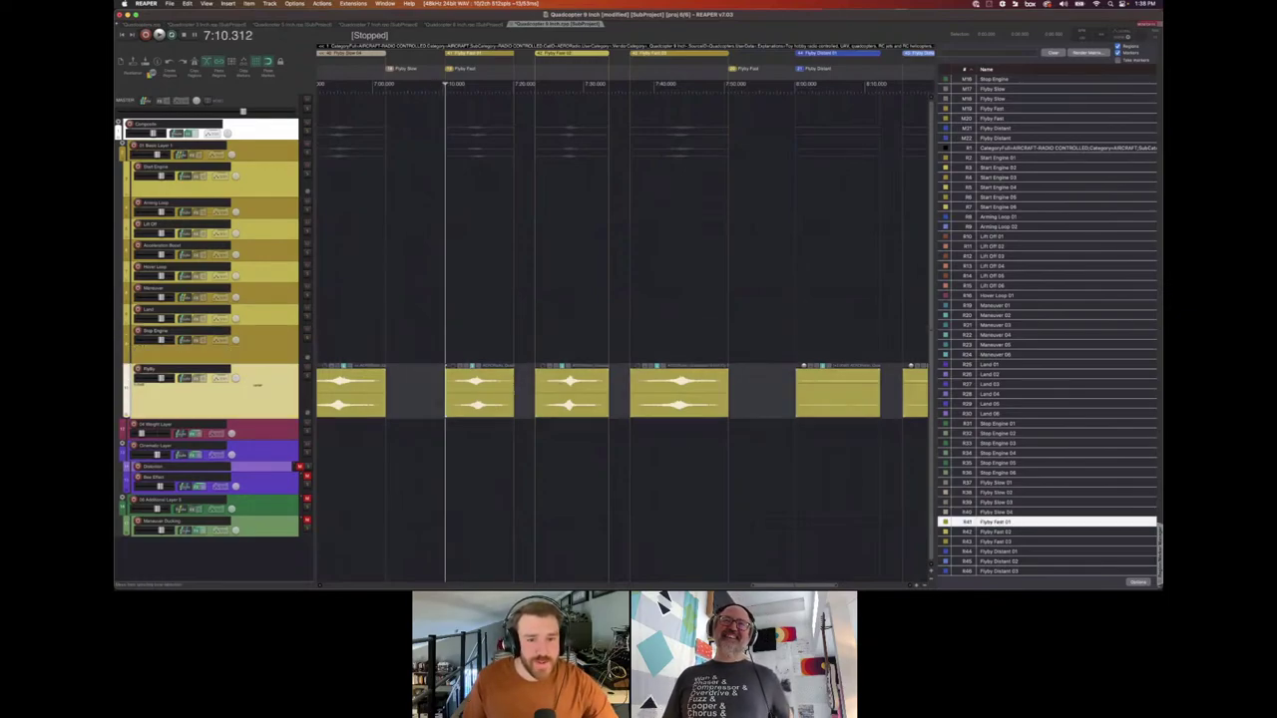
left_click(524, 391)
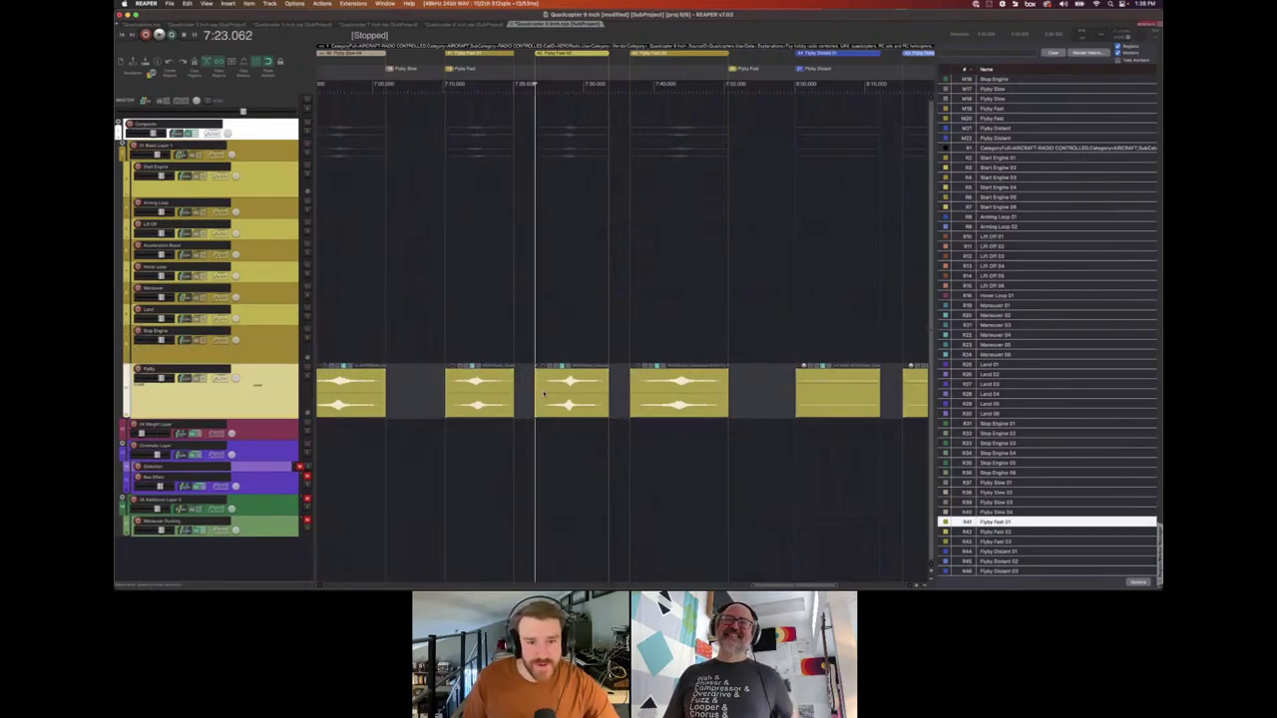
scroll(542, 393, "right", 10)
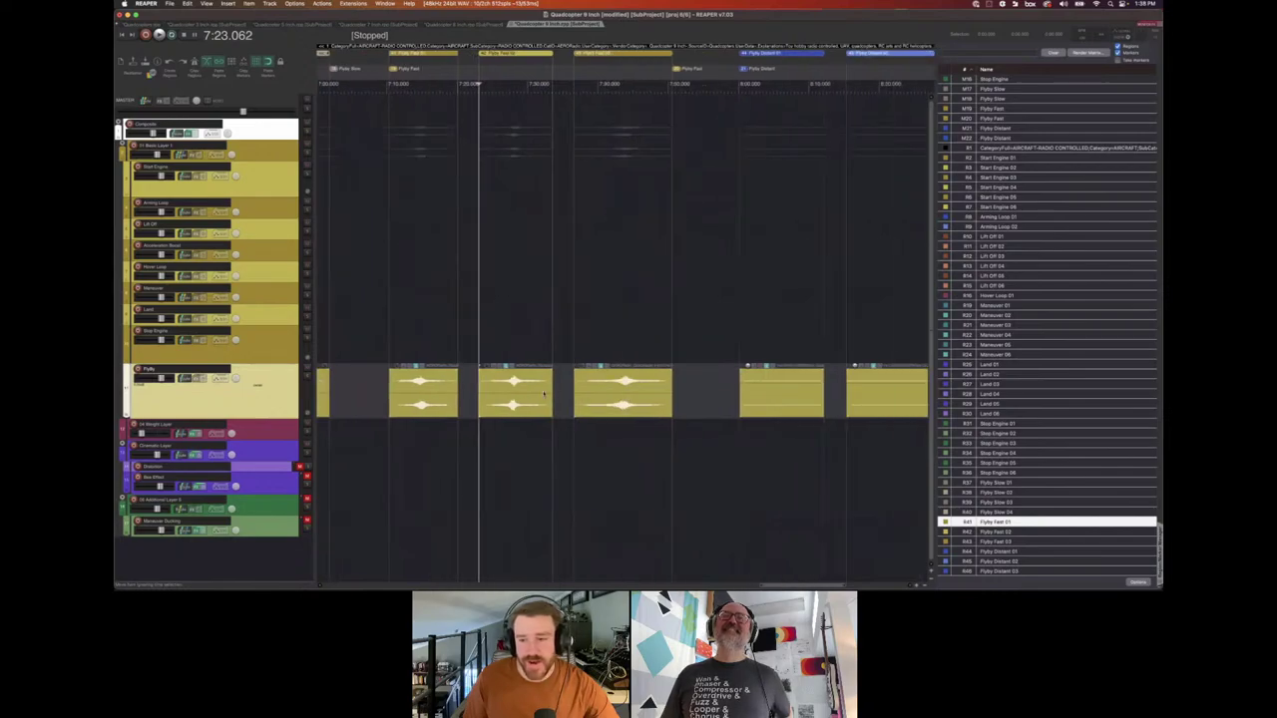
scroll(1116, 495, "up", 5)
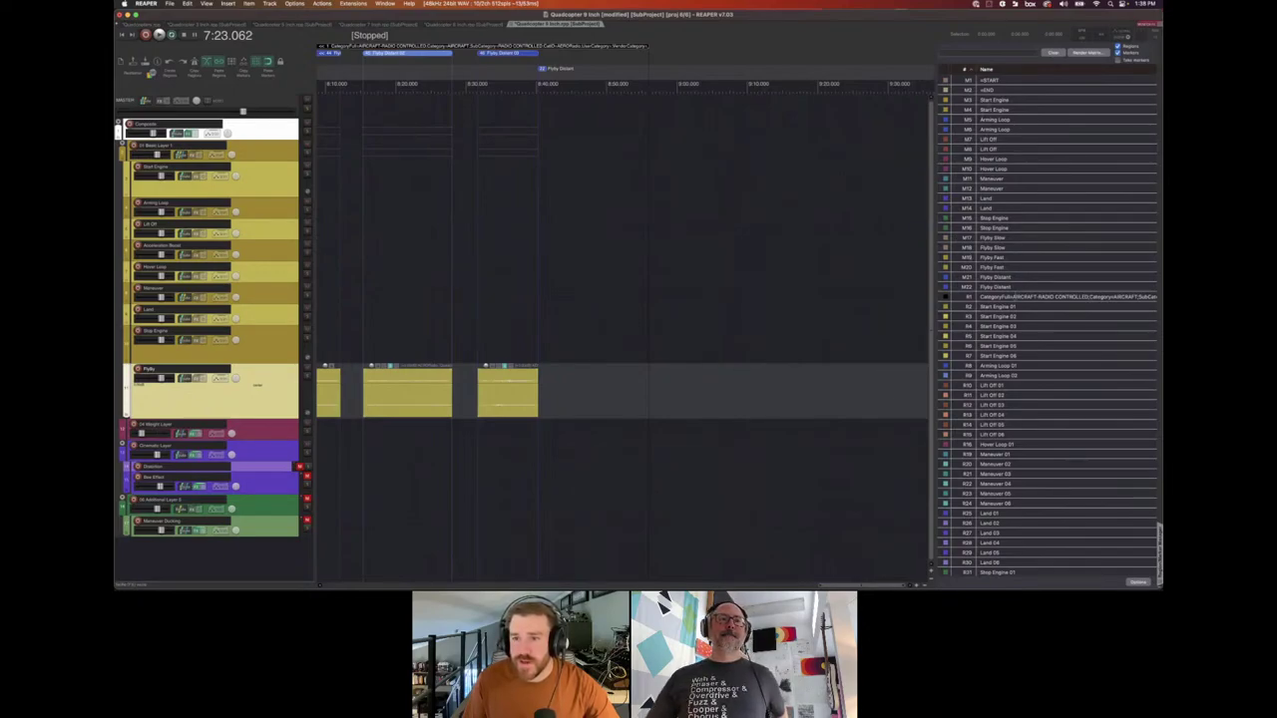
scroll(1034, 397, "down", 5)
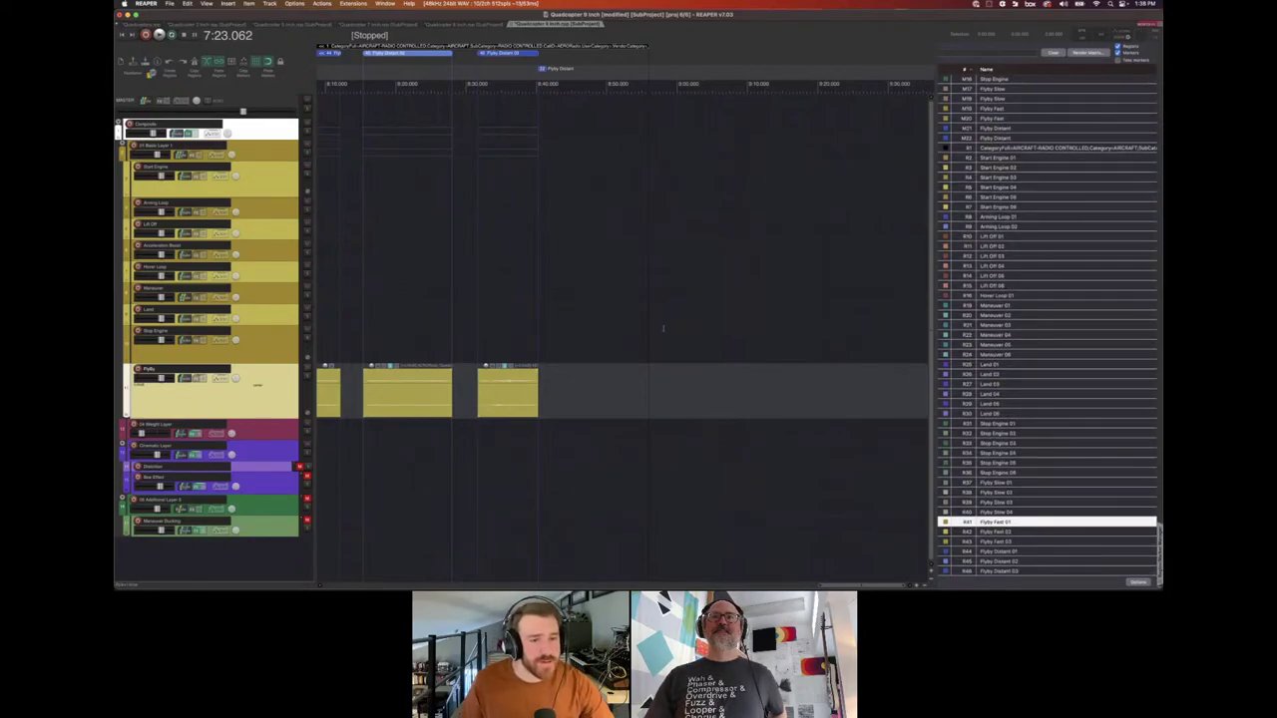
left_click(468, 380)
left_click(476, 386)
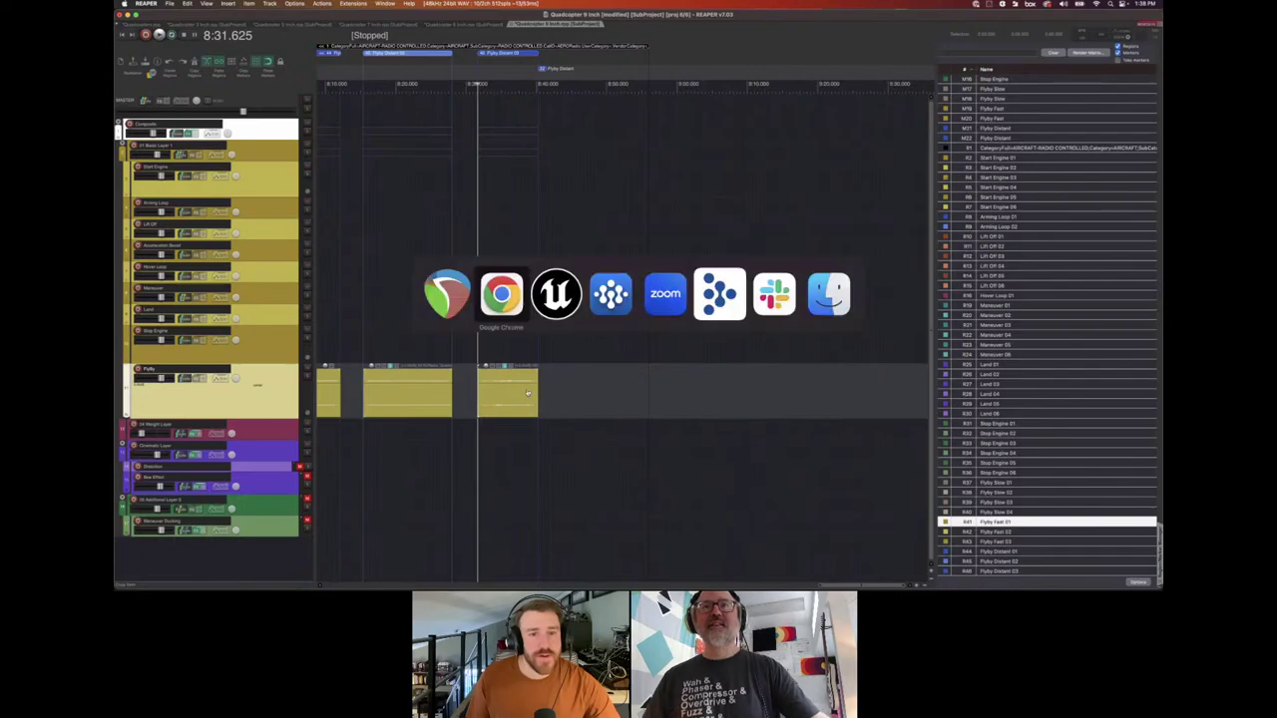
Switch to Wwise to show the quadcopter Soundcaster session.
key("super+Tab")
key("super+Tab")
key("super+Tab")
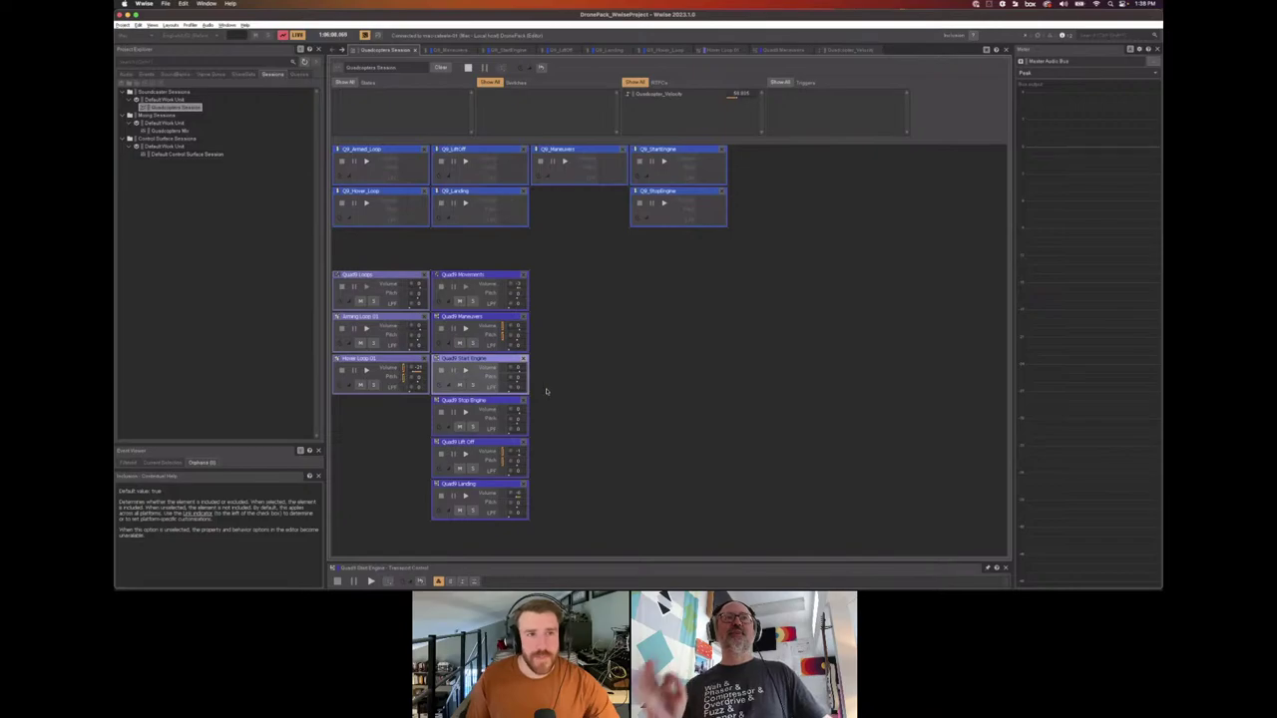
Return to REAPER to look over the Flyby Distant clips, and switch back to Wwise.
key("super+Tab")
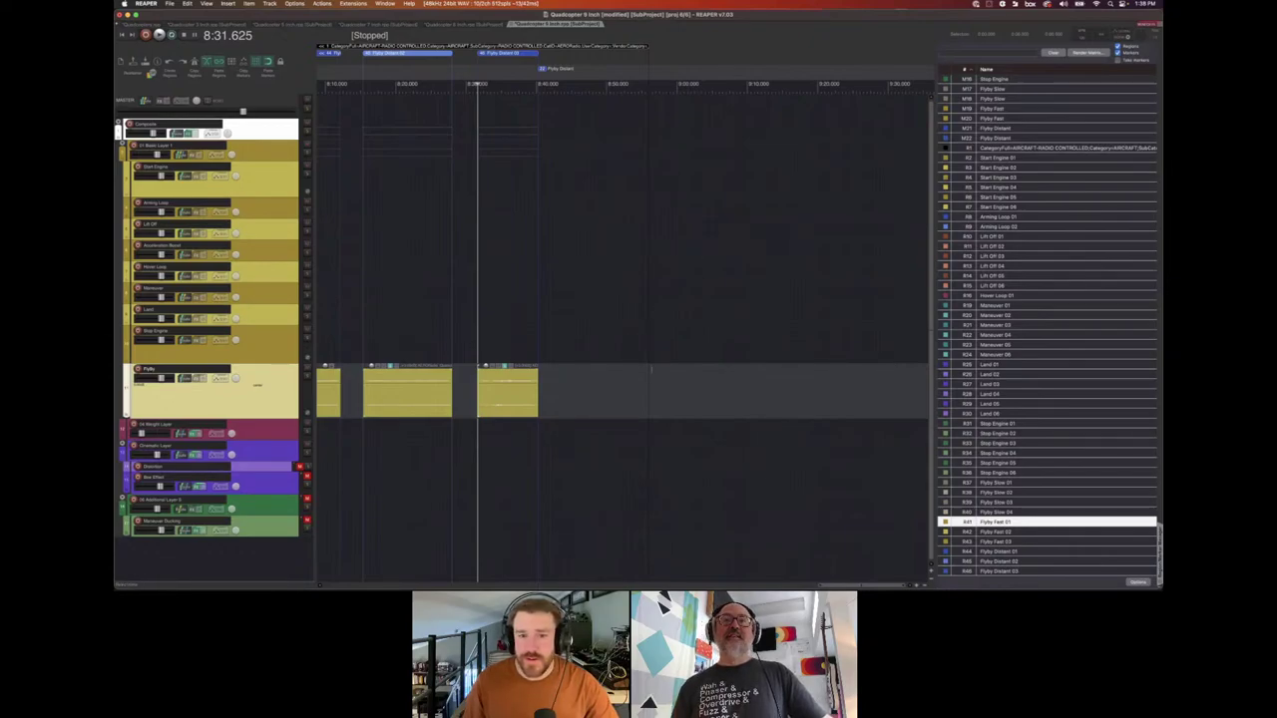
scroll(651, 365, "right", 5)
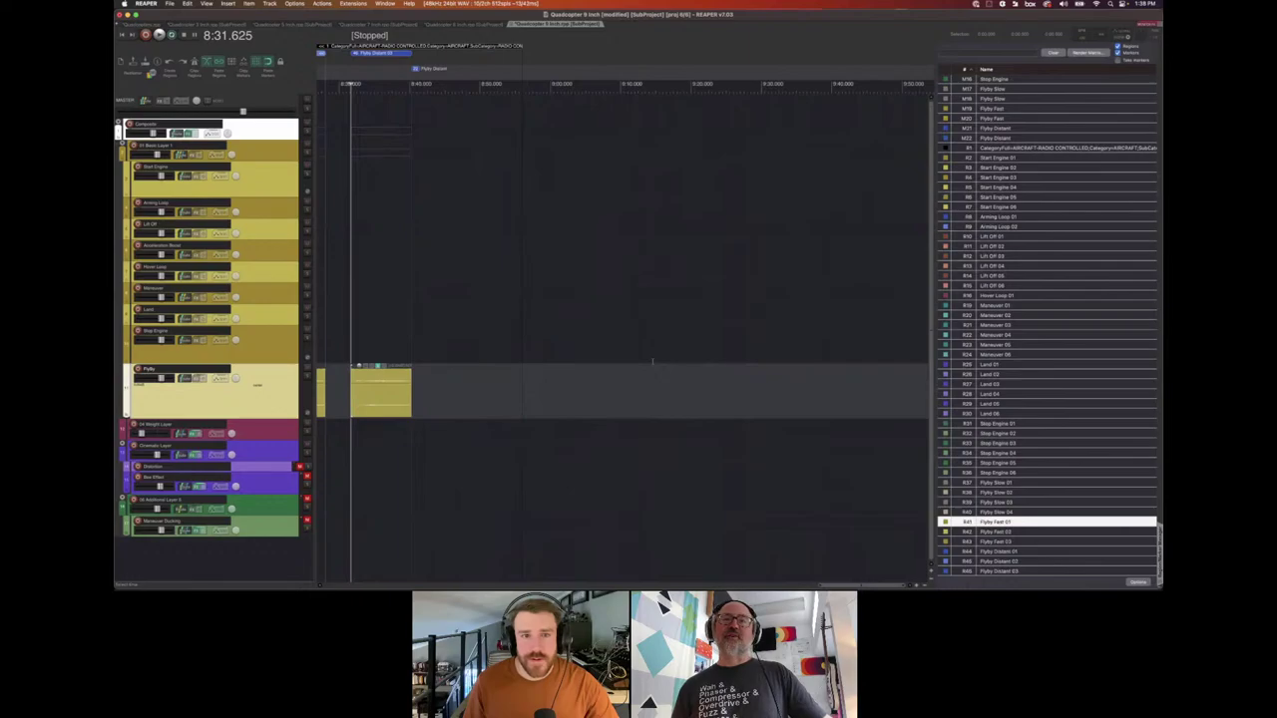
scroll(651, 362, "left", 3)
scroll(652, 363, "left", 6)
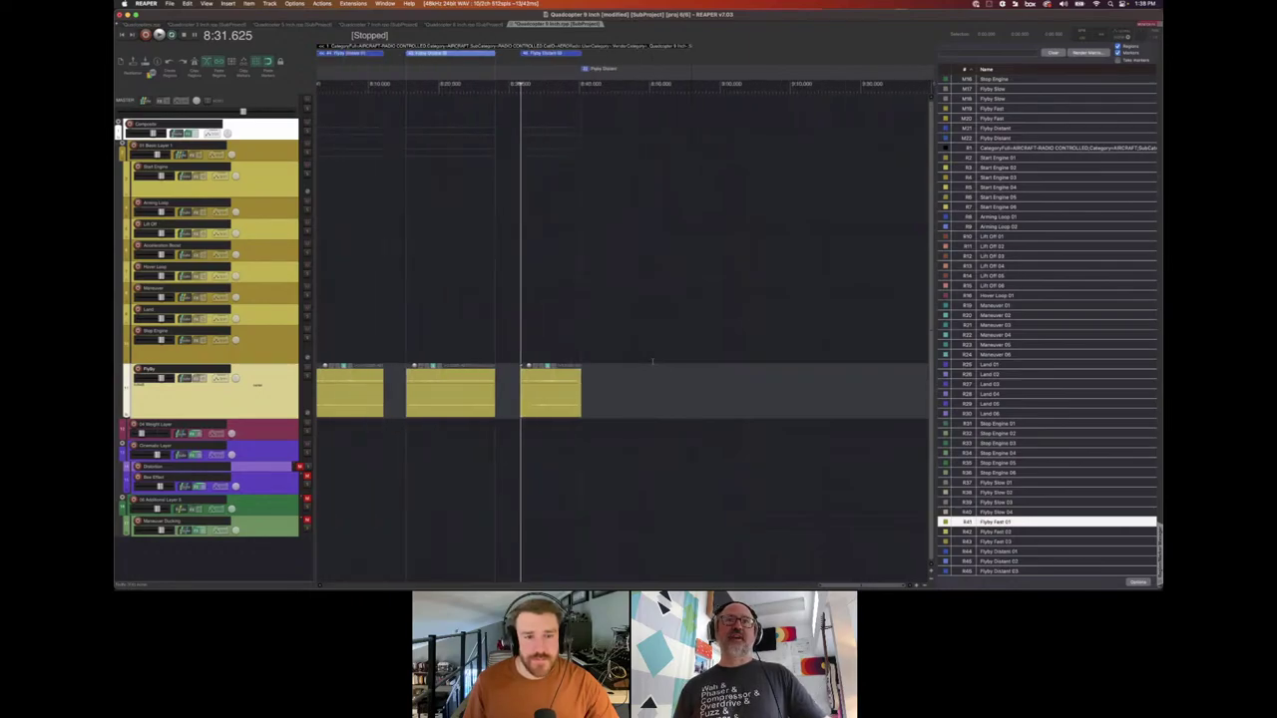
scroll(652, 362, "left", 4)
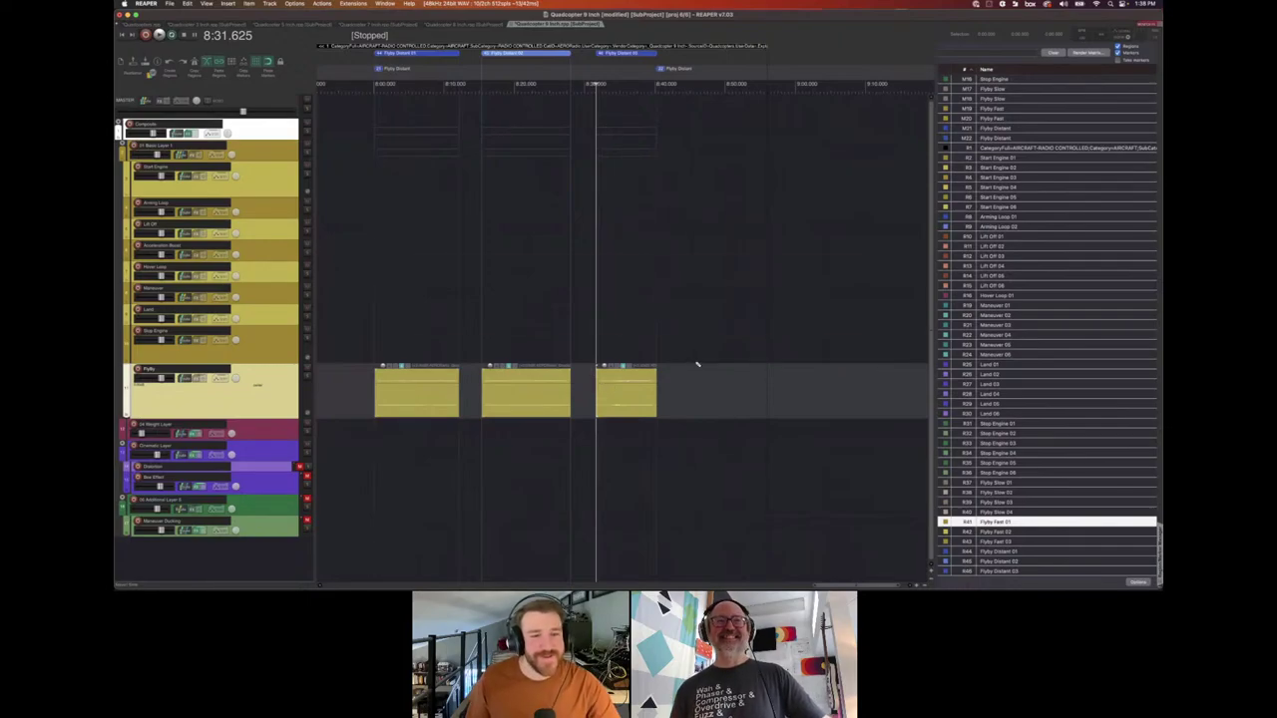
key("super+Tab")
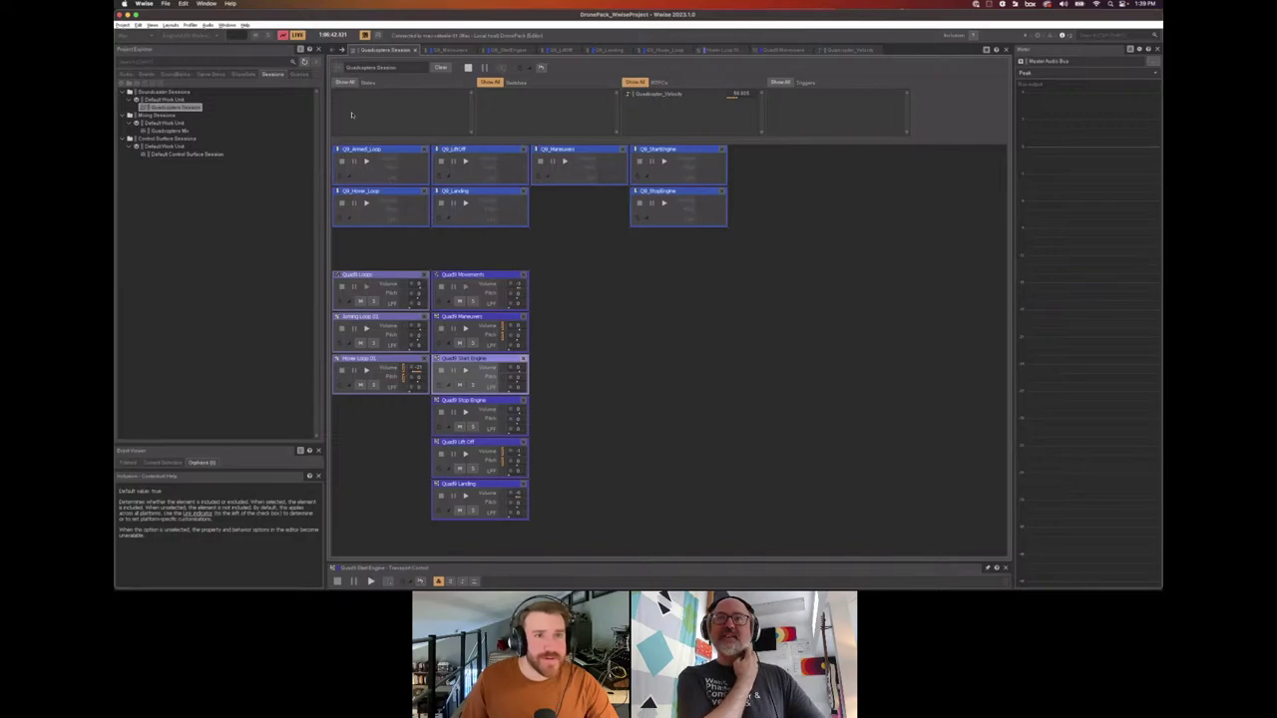
Open the armed-loop event from the quadcopter events list, and compare the StartEngine and StopEngine event actions.
left_click(145, 75)
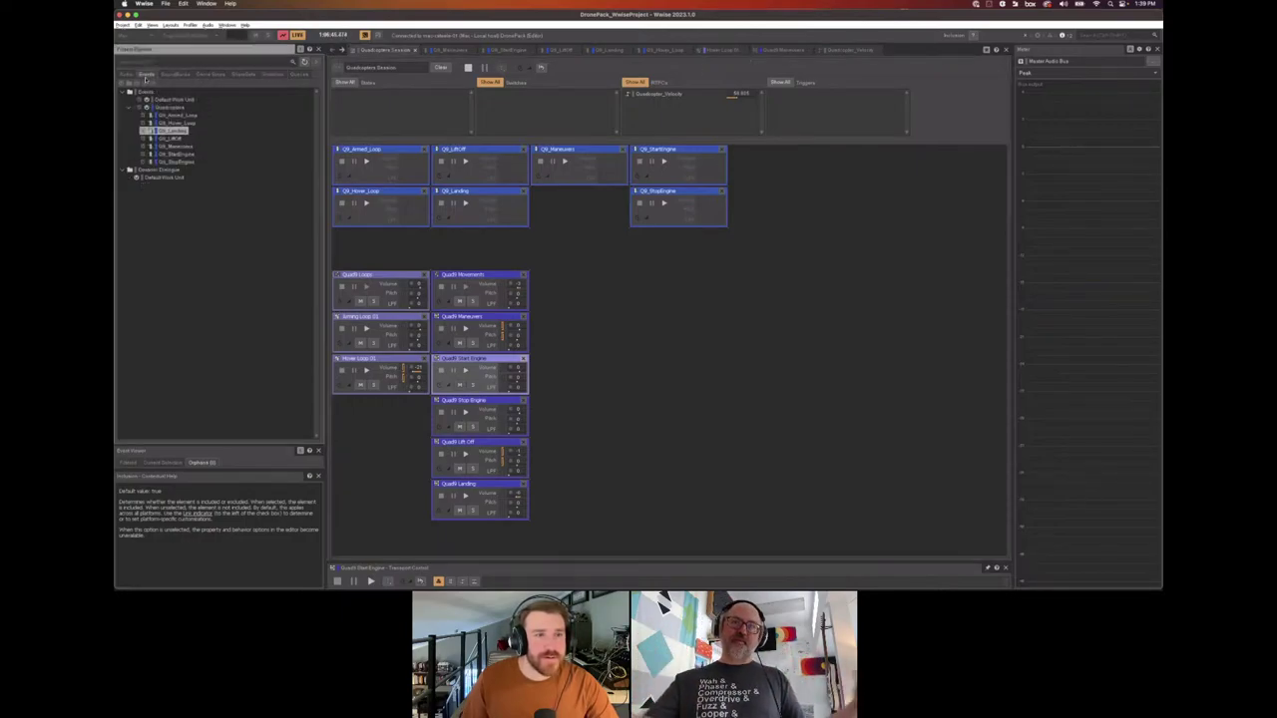
double_click(178, 116)
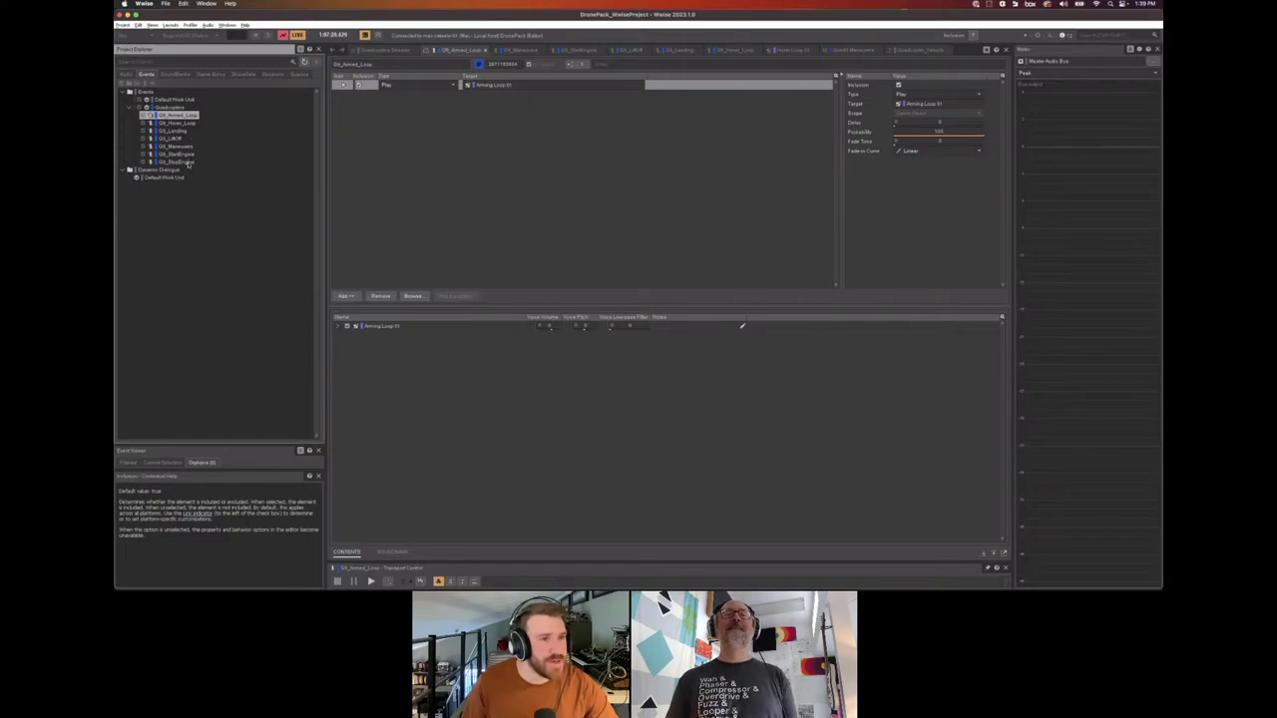
left_click(187, 162)
left_click(187, 155)
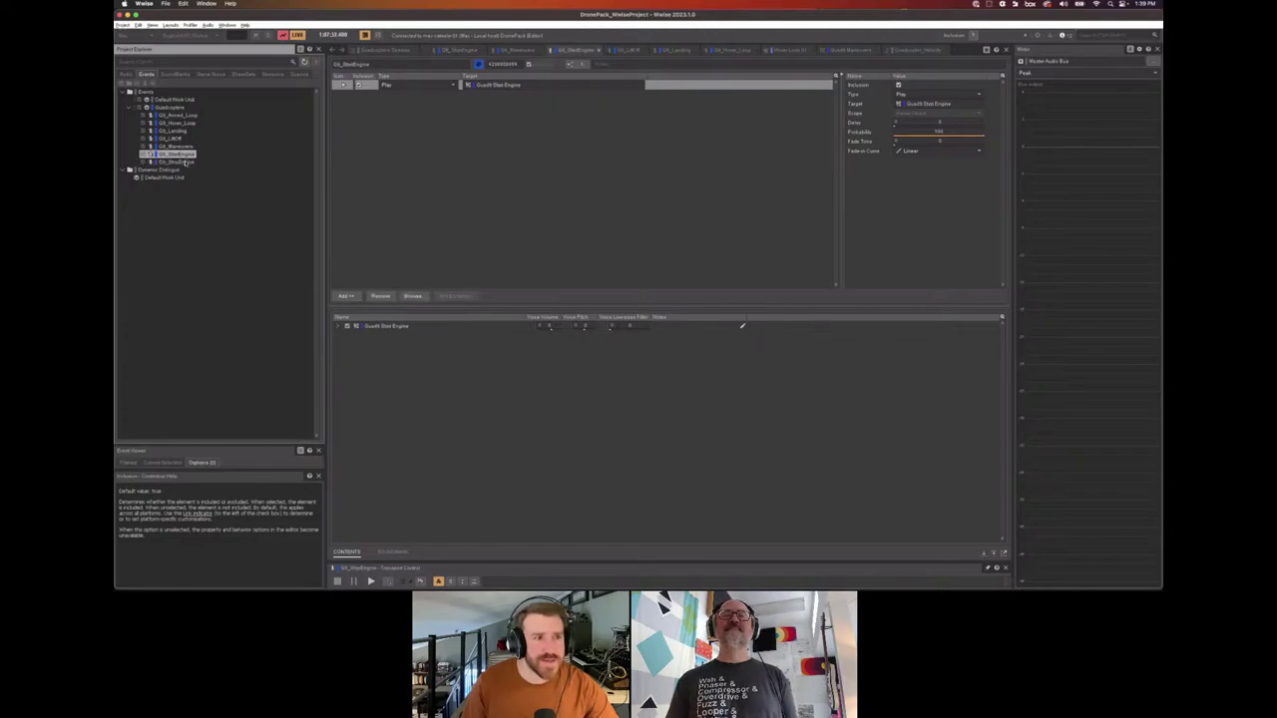
left_click(187, 161)
key("Up")
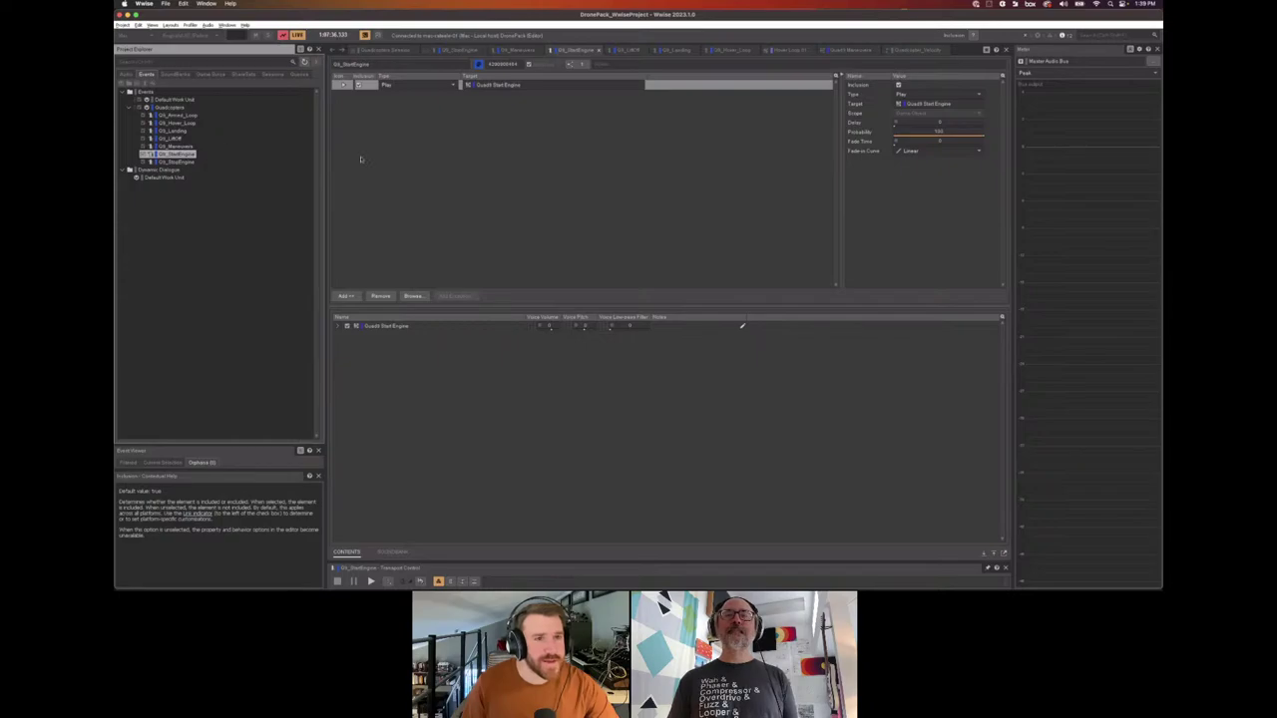
left_click(178, 162)
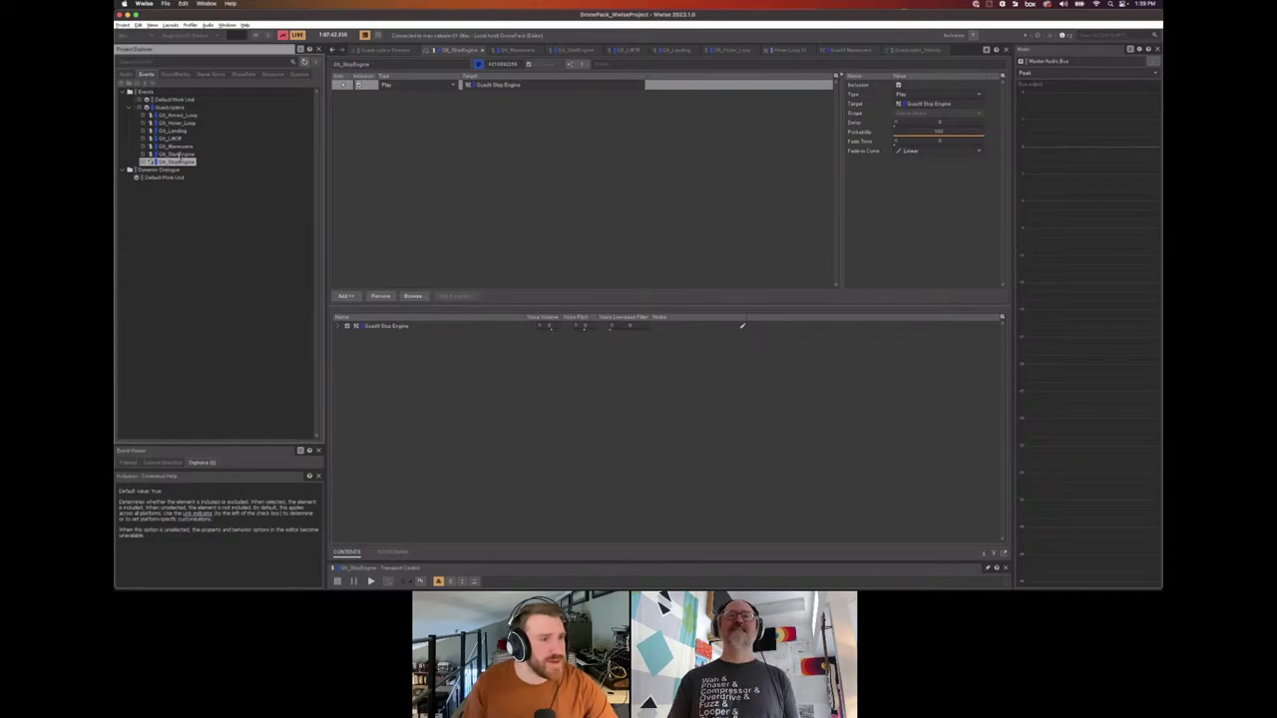
key("Up")
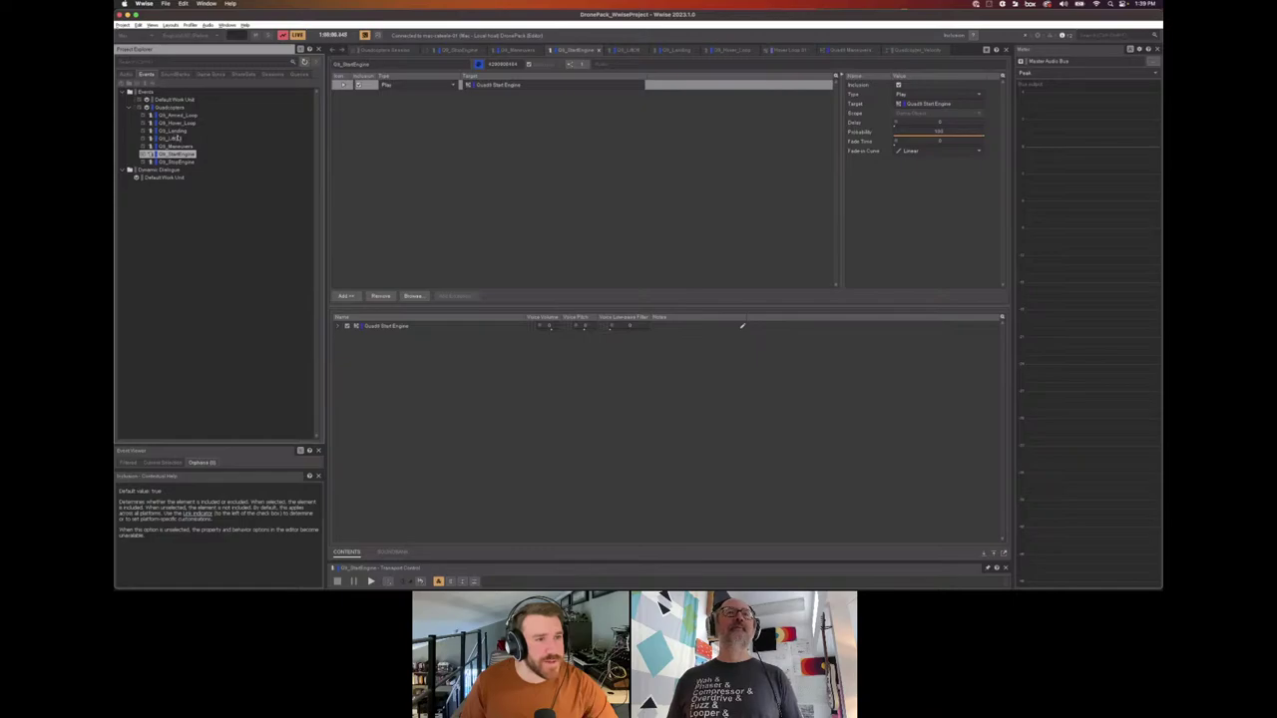
Go through the open event editors for the quadcopter's Maneuvers, StartEngine, LiftOff, Landing and Hover_Loop events.
left_click(514, 50)
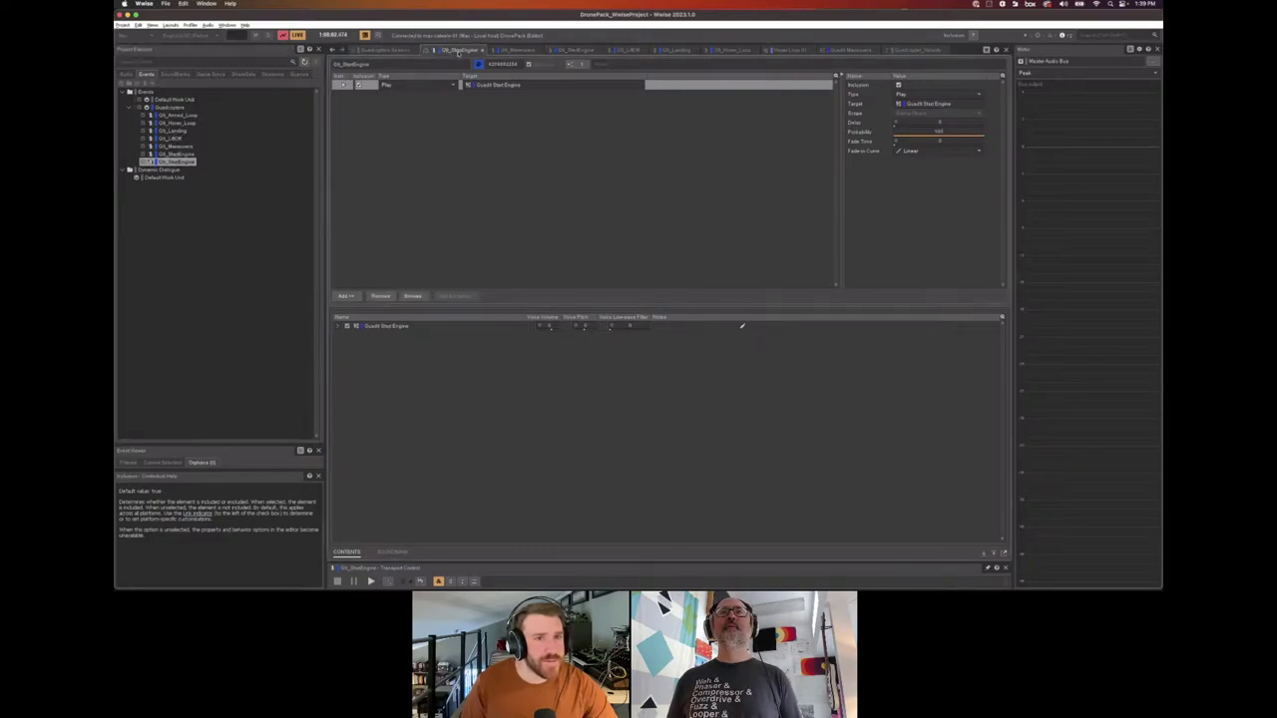
left_click(570, 50)
left_click(628, 50)
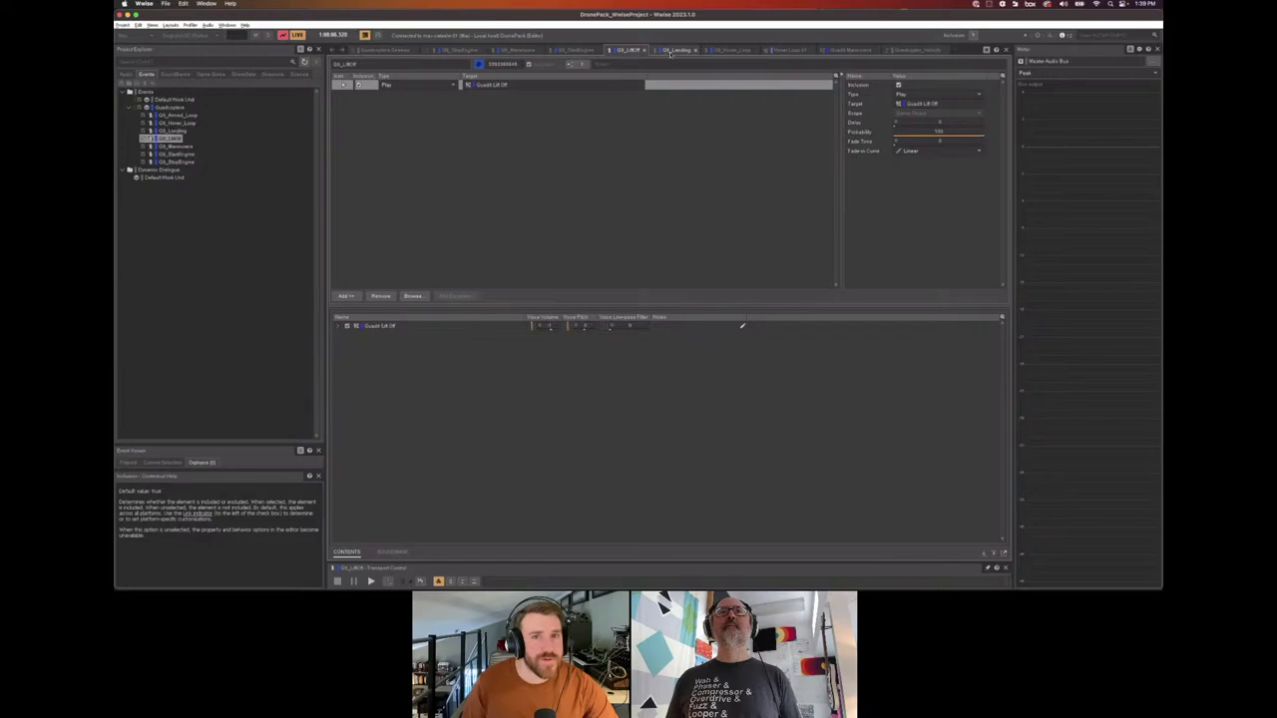
left_click(675, 50)
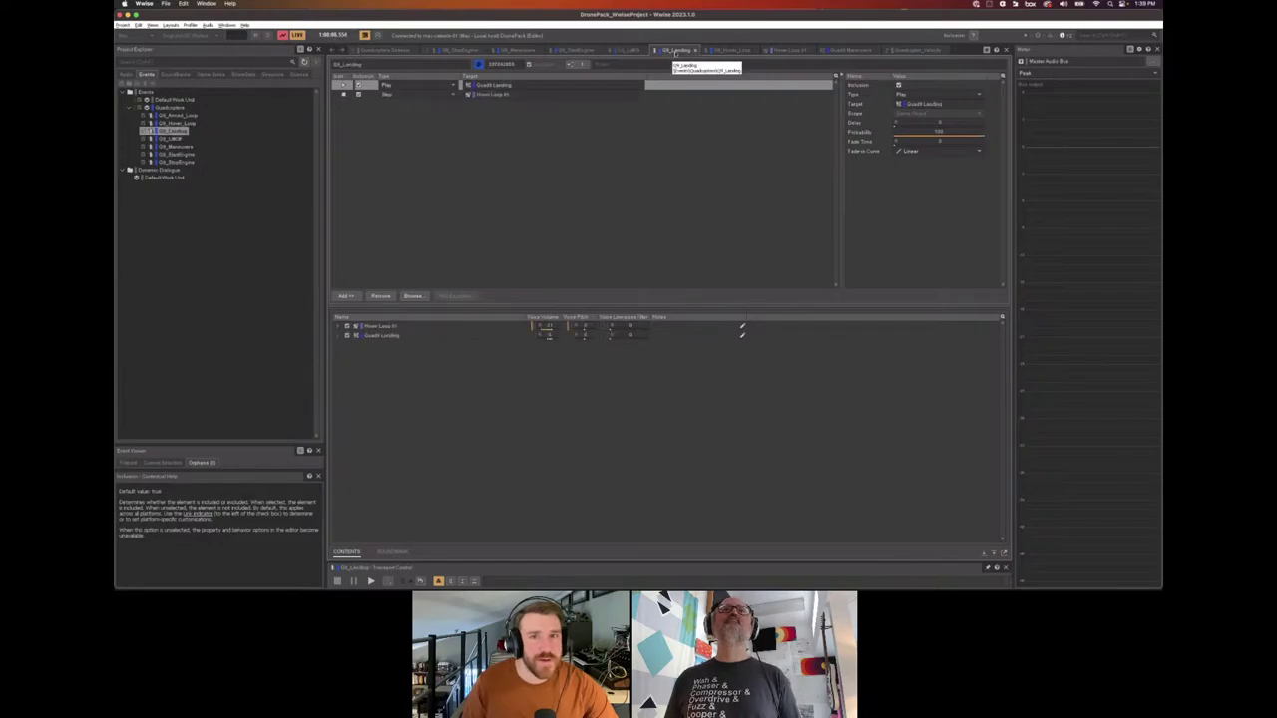
left_click(733, 51)
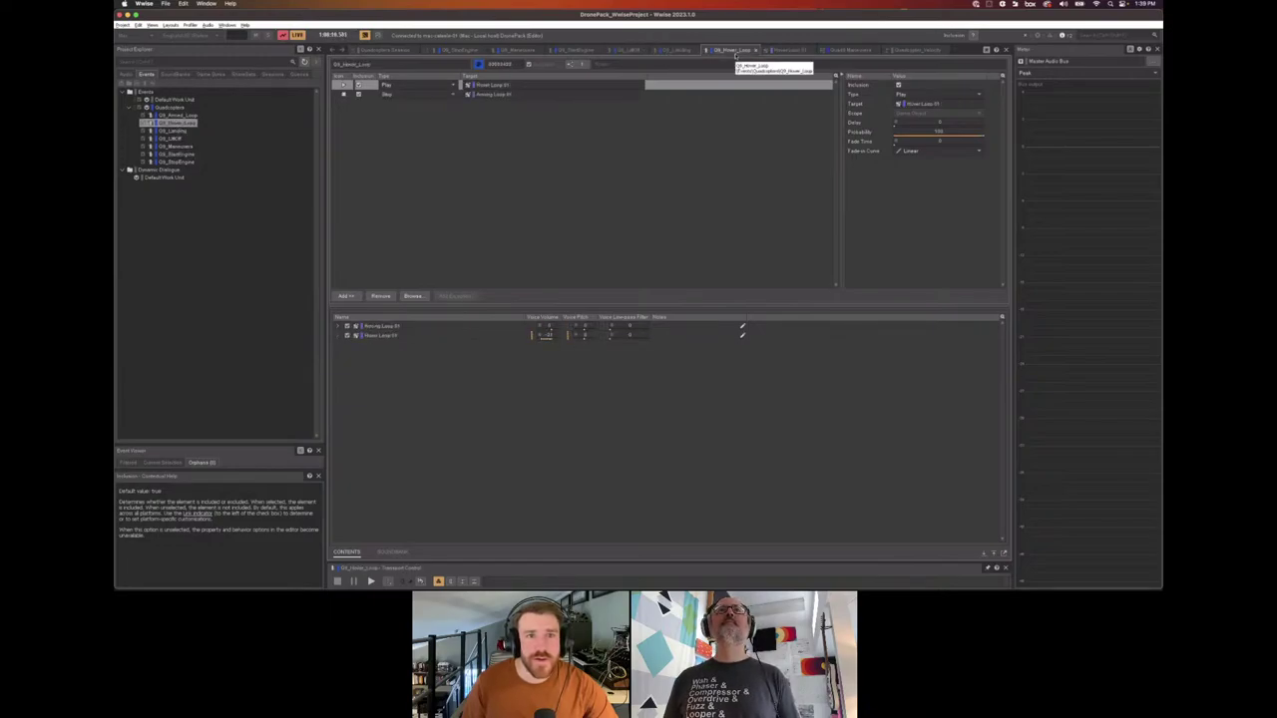
Revisit the Landing and engine events, and finish on the Hover_Loop event's play and stop actions.
left_click(676, 51)
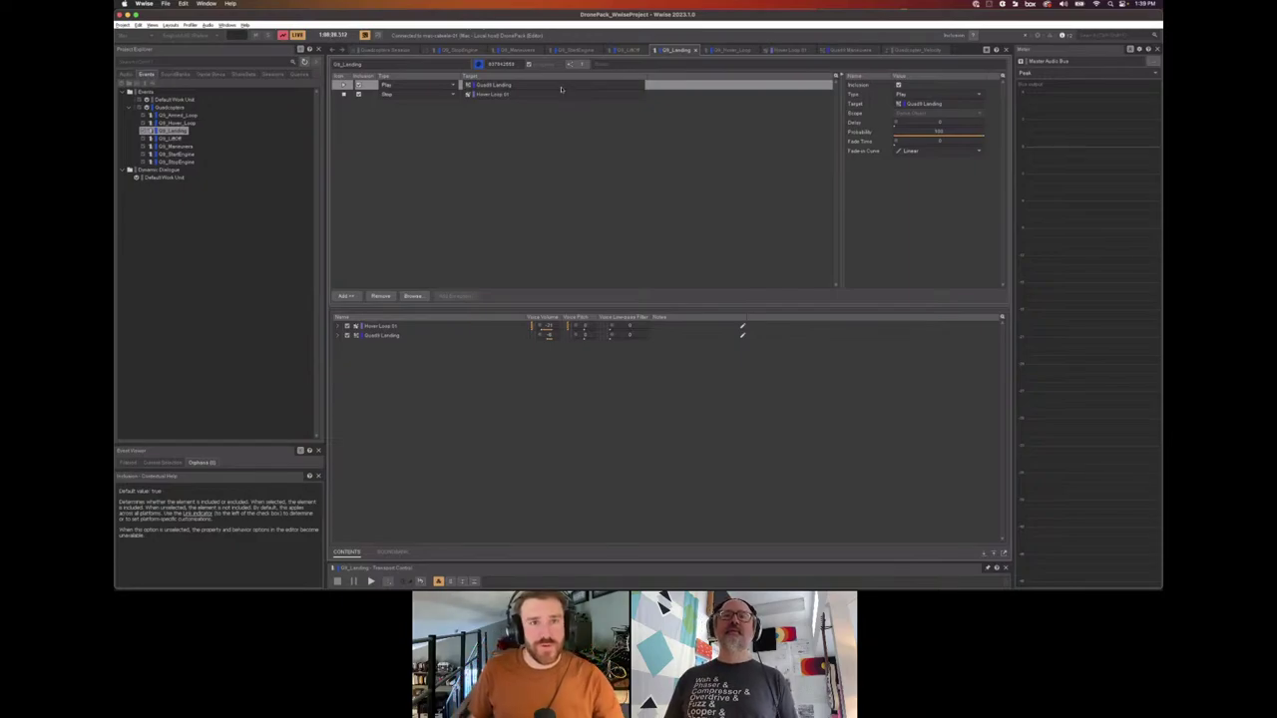
left_click(577, 50)
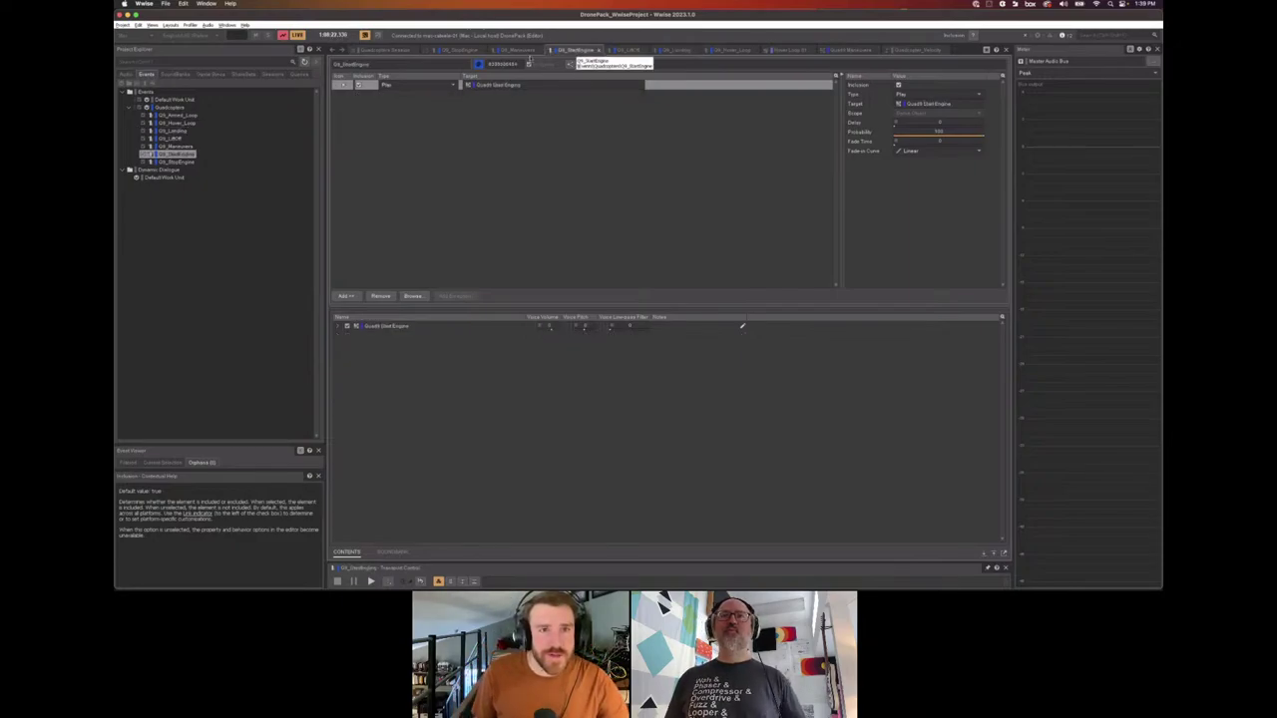
left_click(514, 51)
left_click(461, 51)
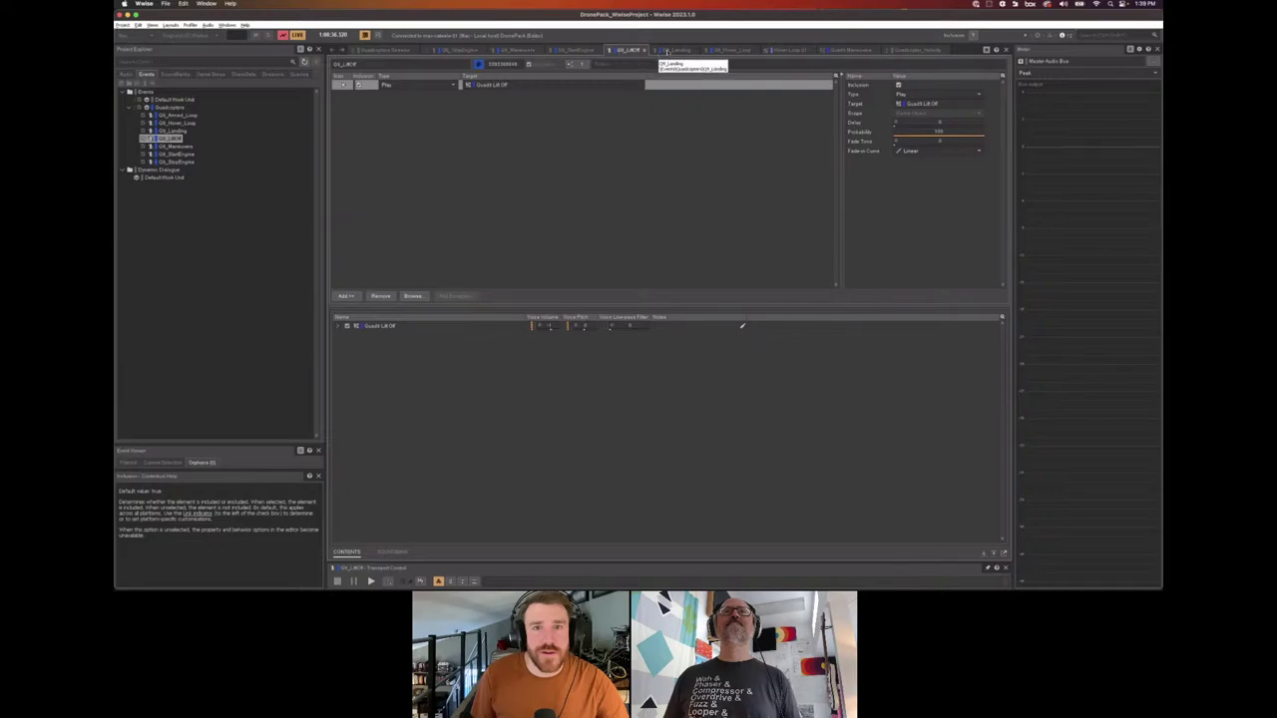
left_click(676, 49)
left_click(729, 51)
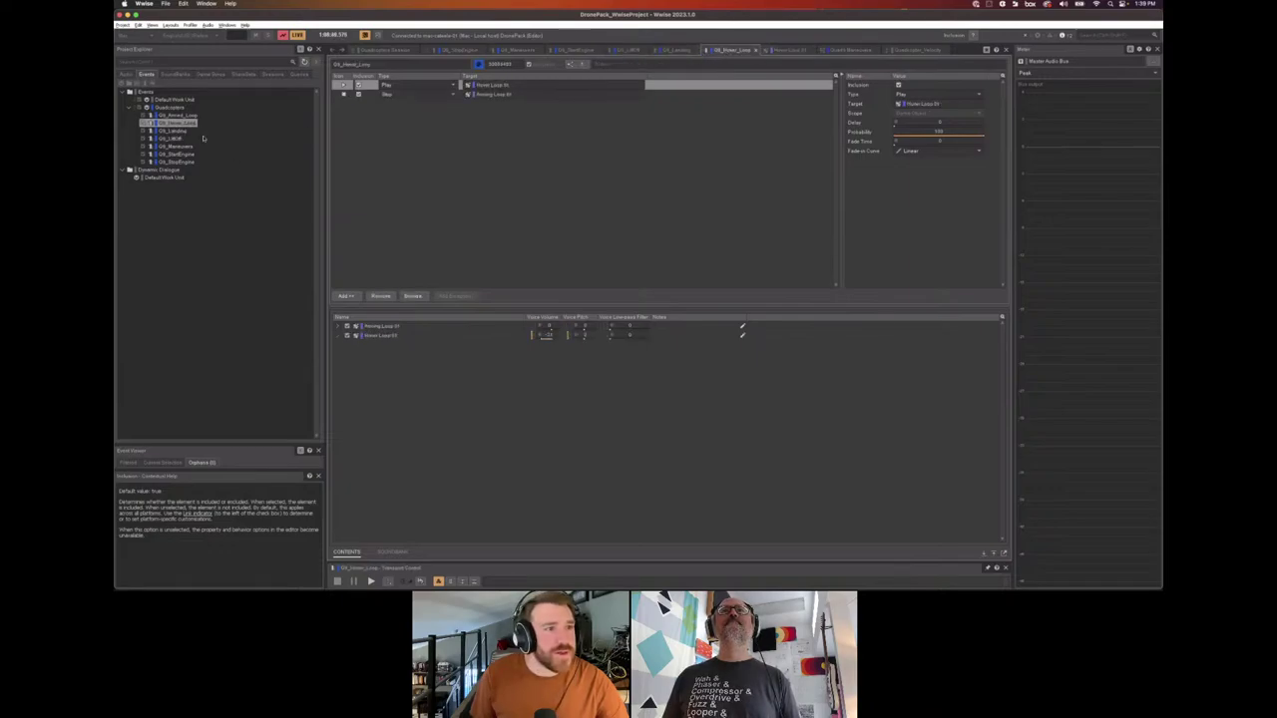
Return to the Quadcopters Session soundcaster, and switch to the Map_Demo level in Unreal Editor.
left_click(386, 50)
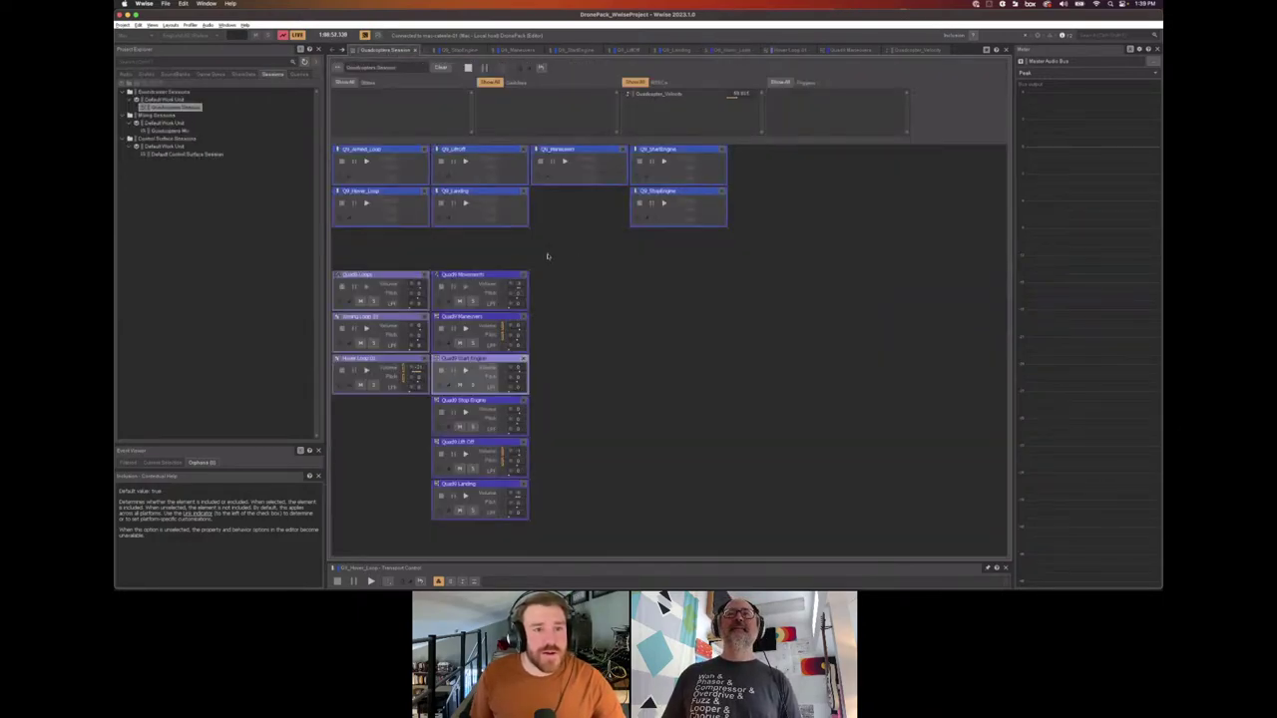
key("super+Tab")
key("super+Tab")
key("super+Tab")
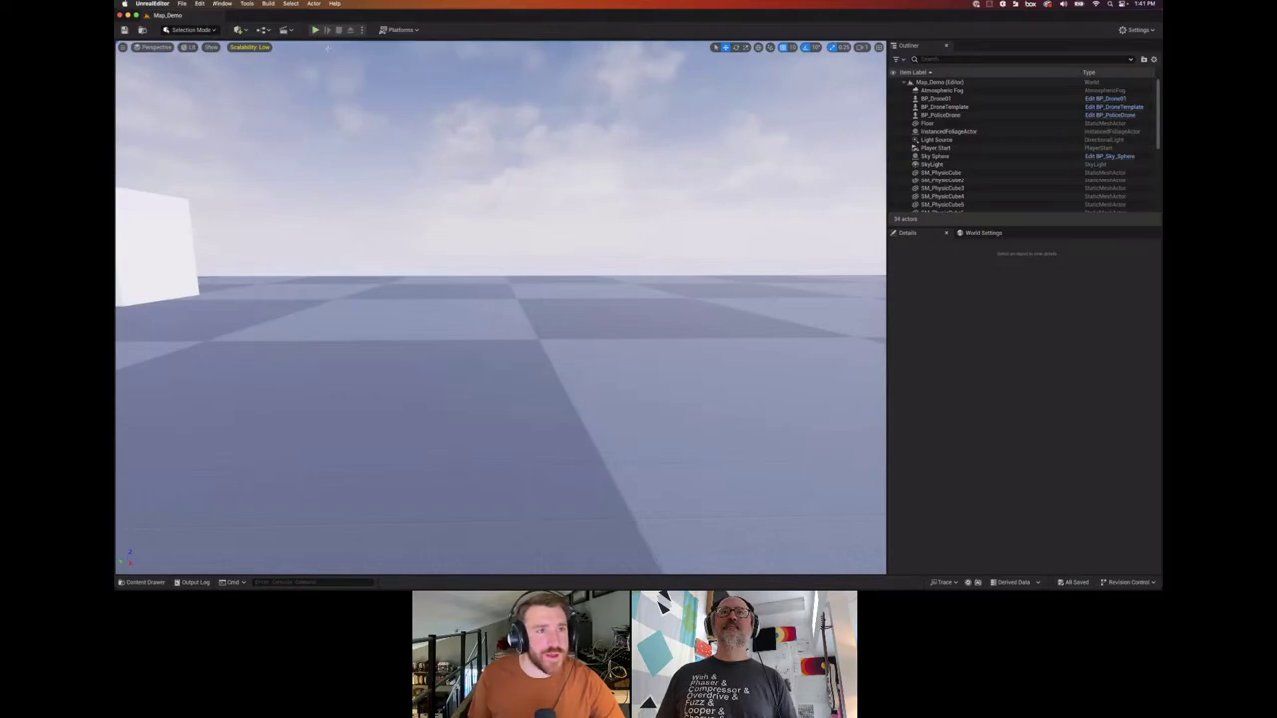
Play the Map_Demo level, take control of the police drone, and fly it around to demonstrate its sounds.
left_click(317, 31)
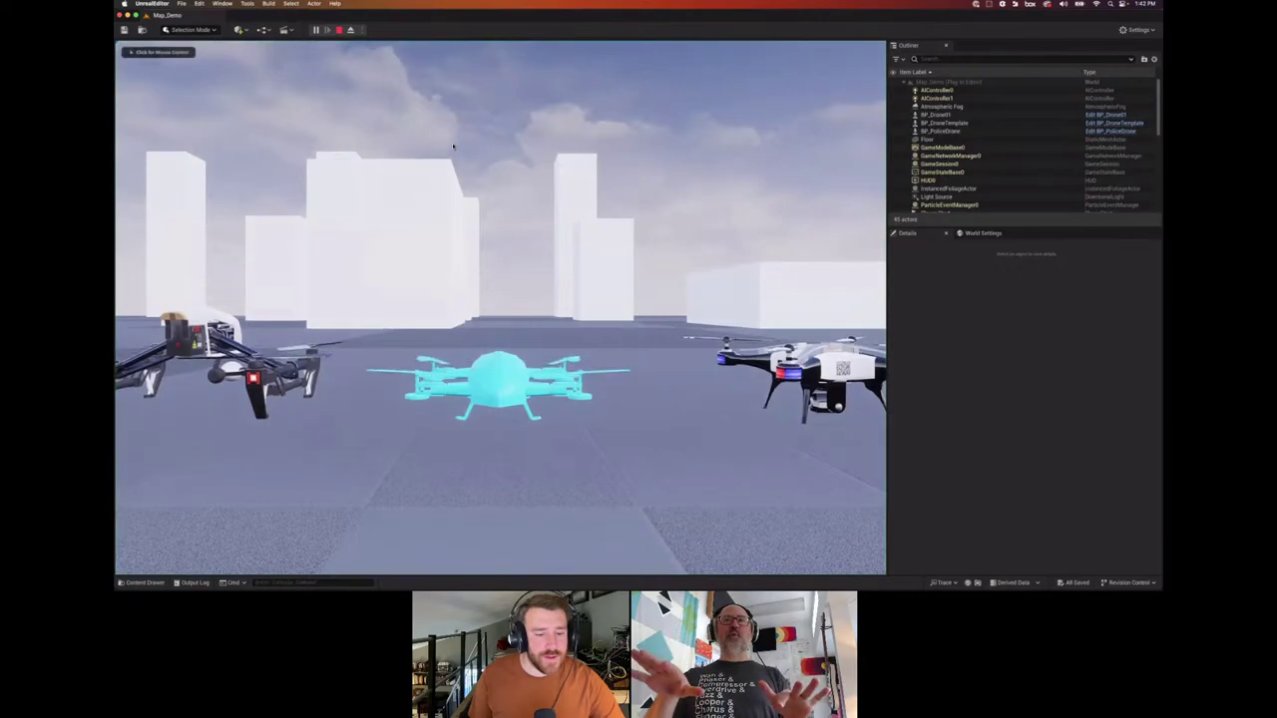
left_click(453, 146)
key("3")
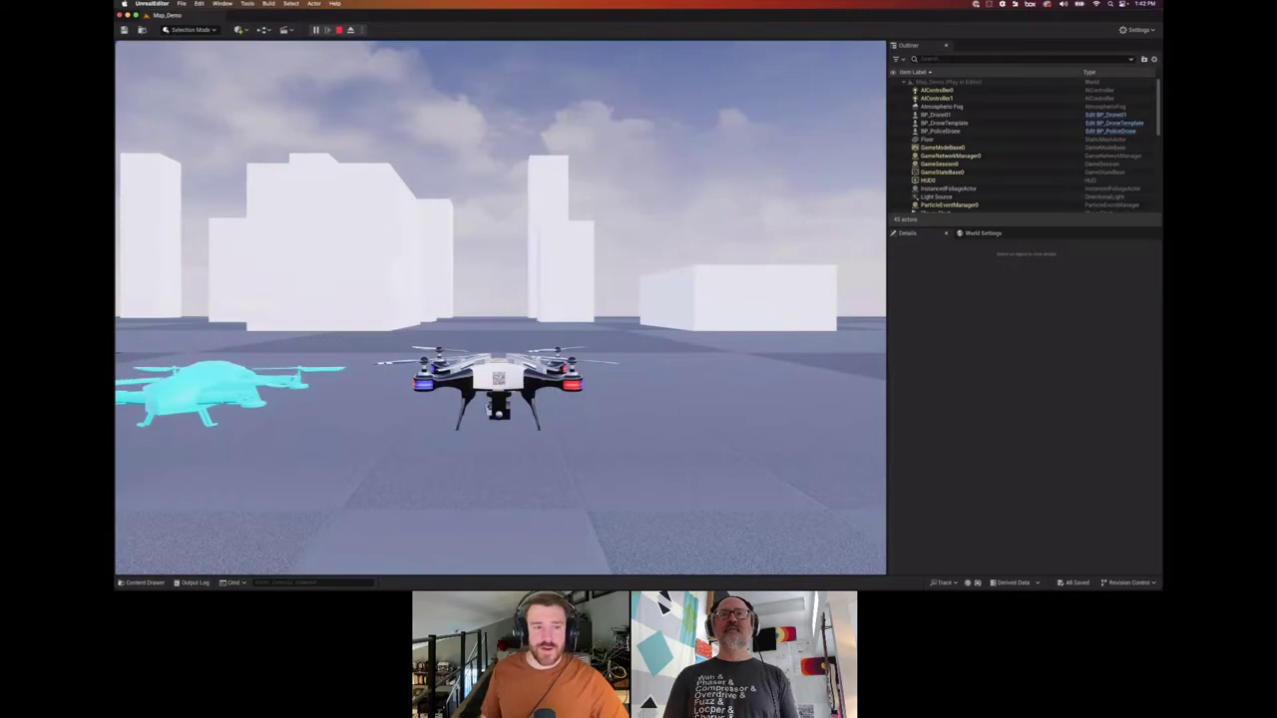
key("w")
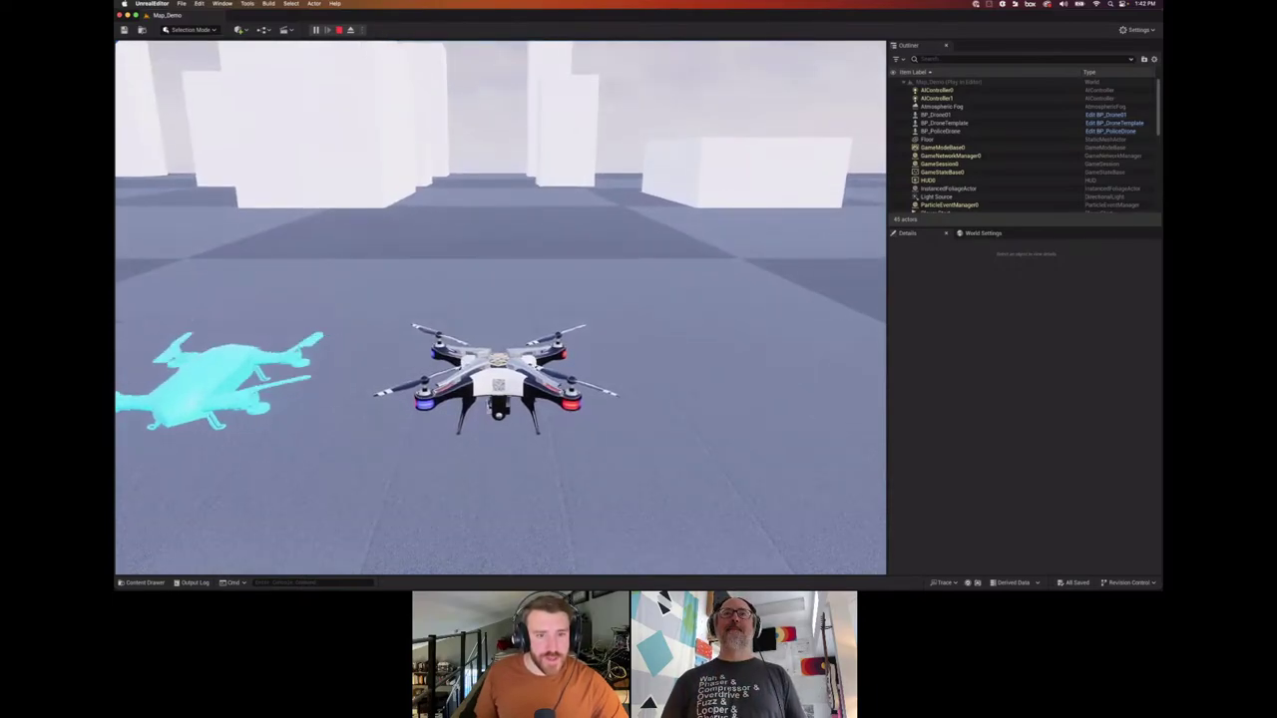
key("space")
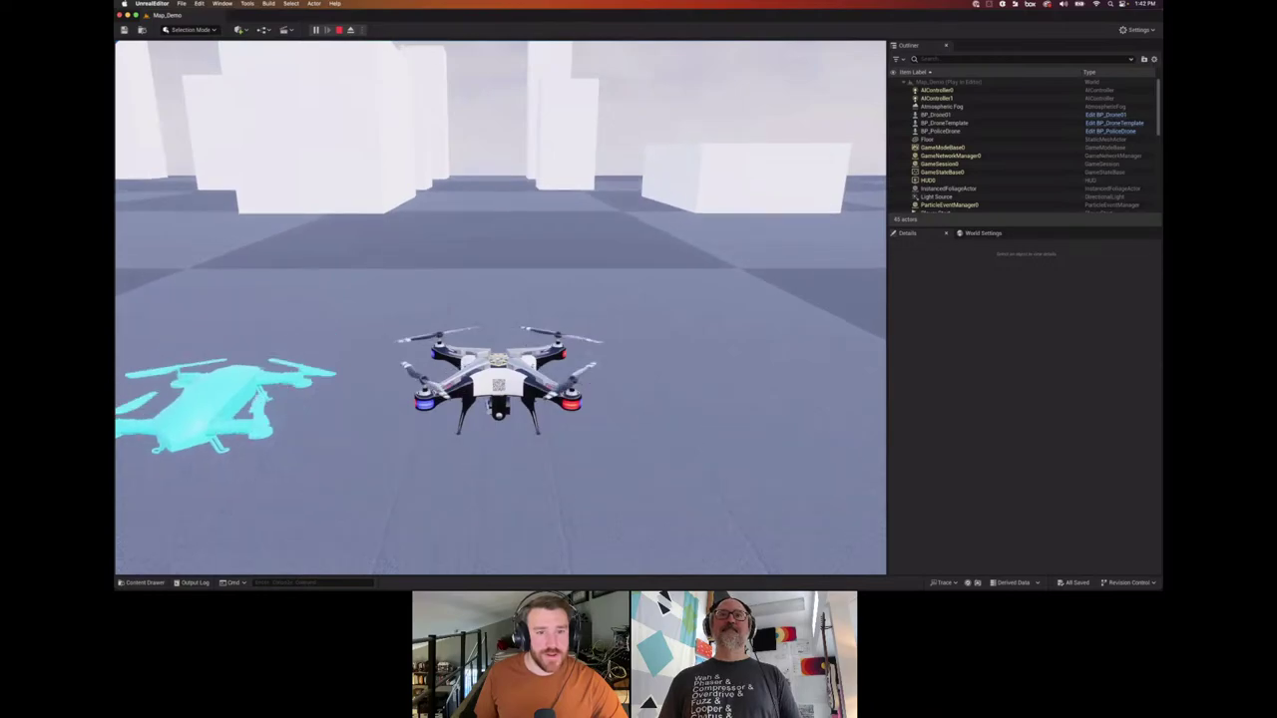
key("space")
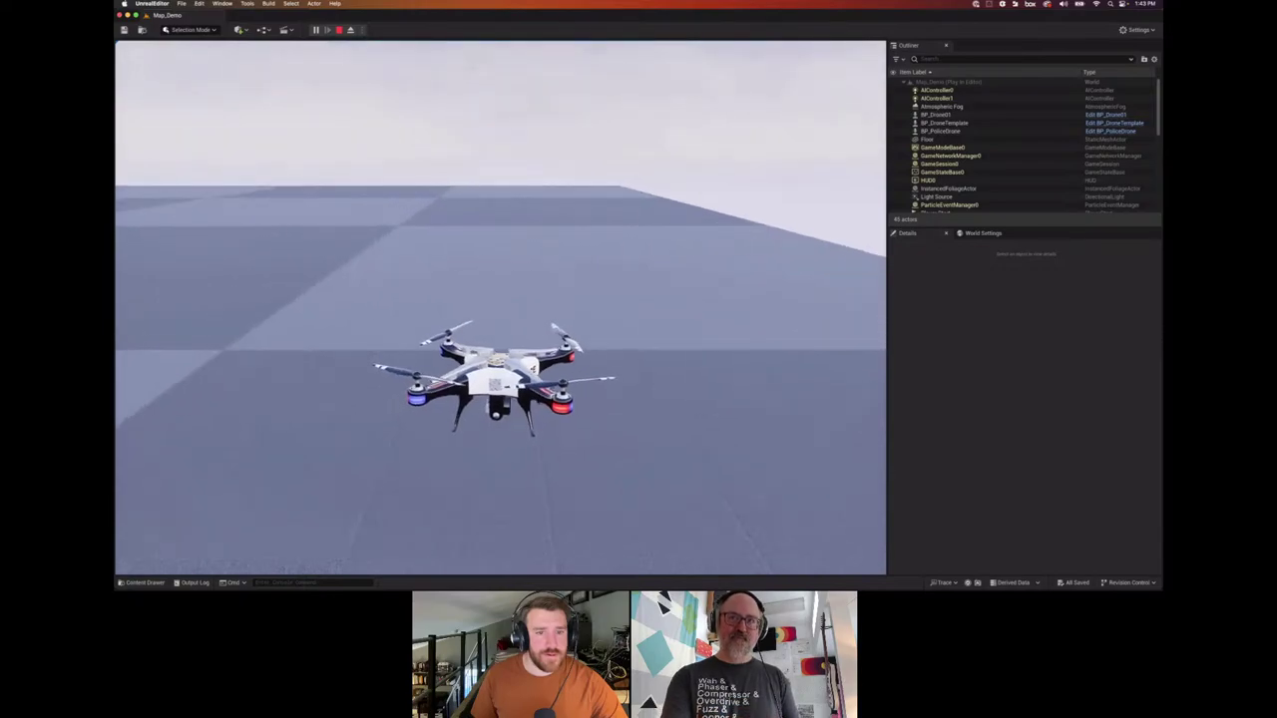
key("w")
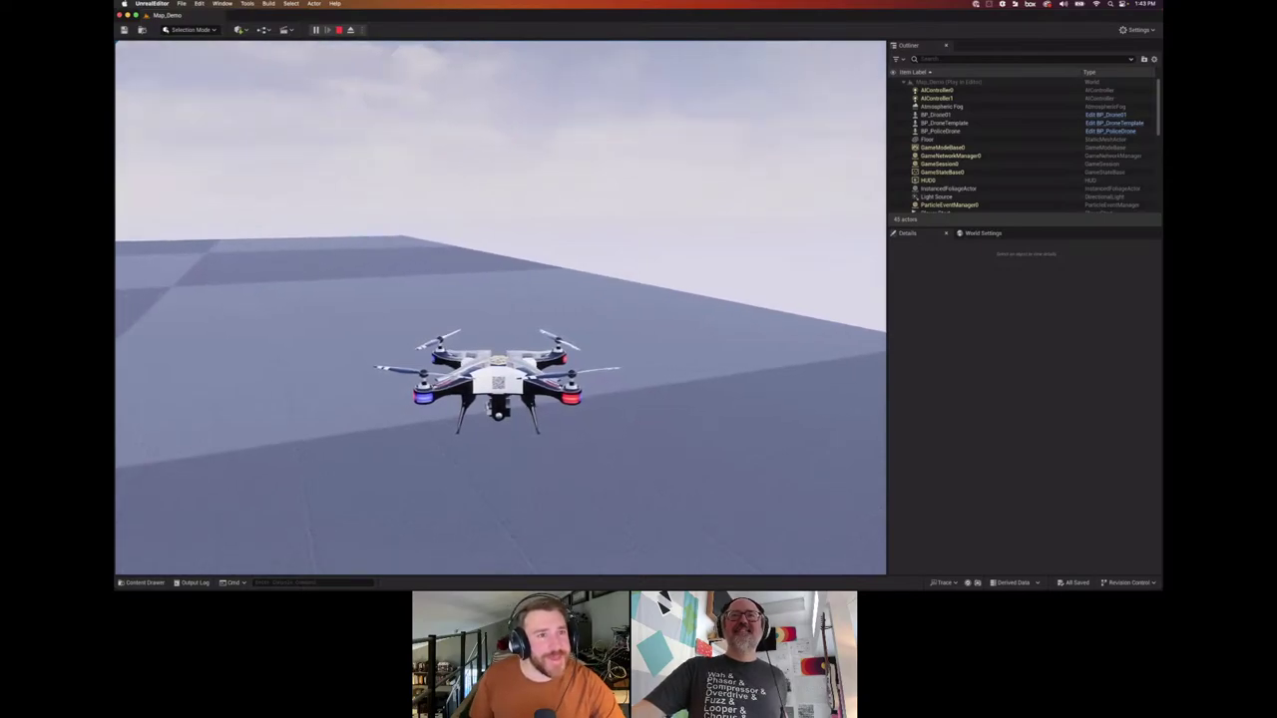
Alternate between the Wwise soundcaster session and the running Unreal level, ending in Wwise.
key("super+Tab")
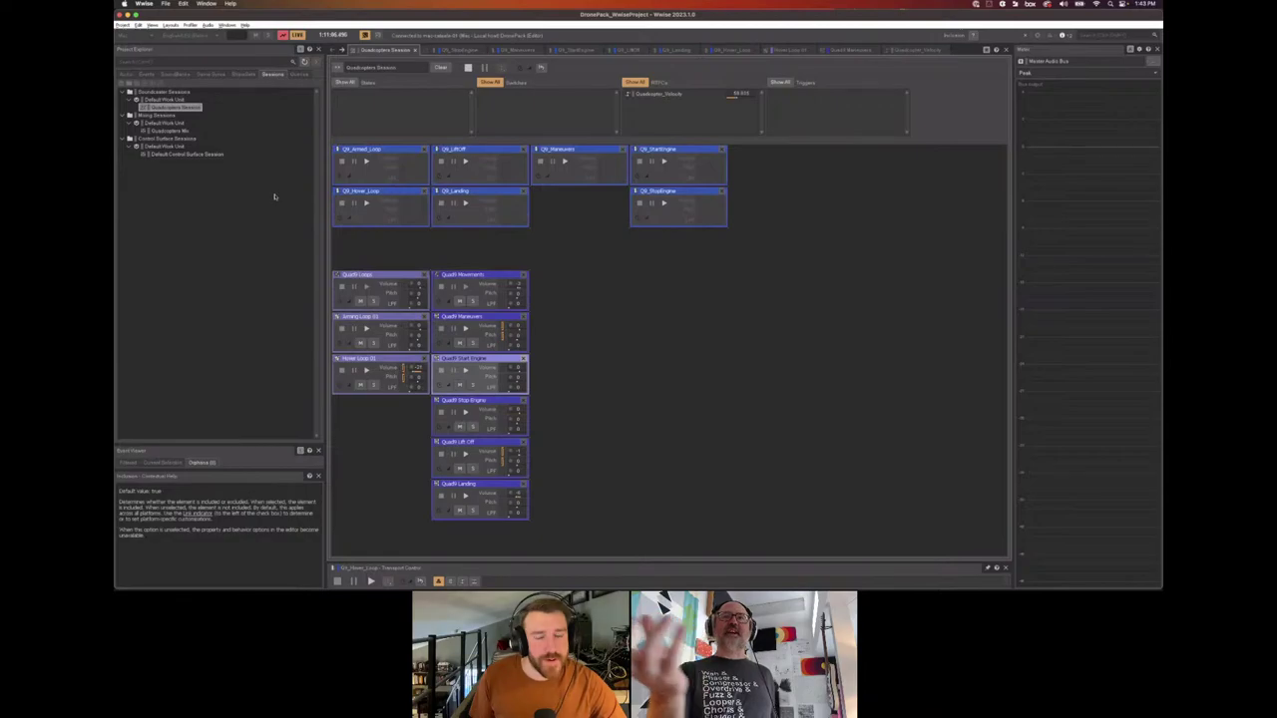
key("super+Tab")
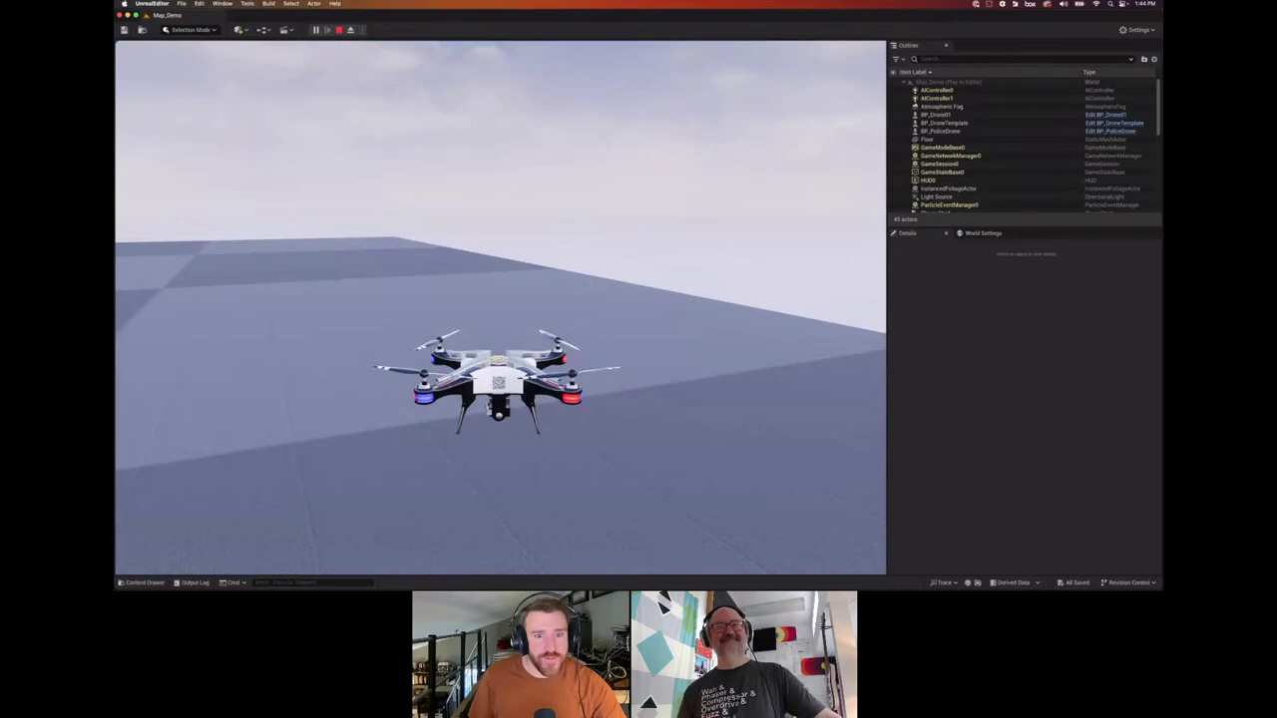
key("super+Tab")
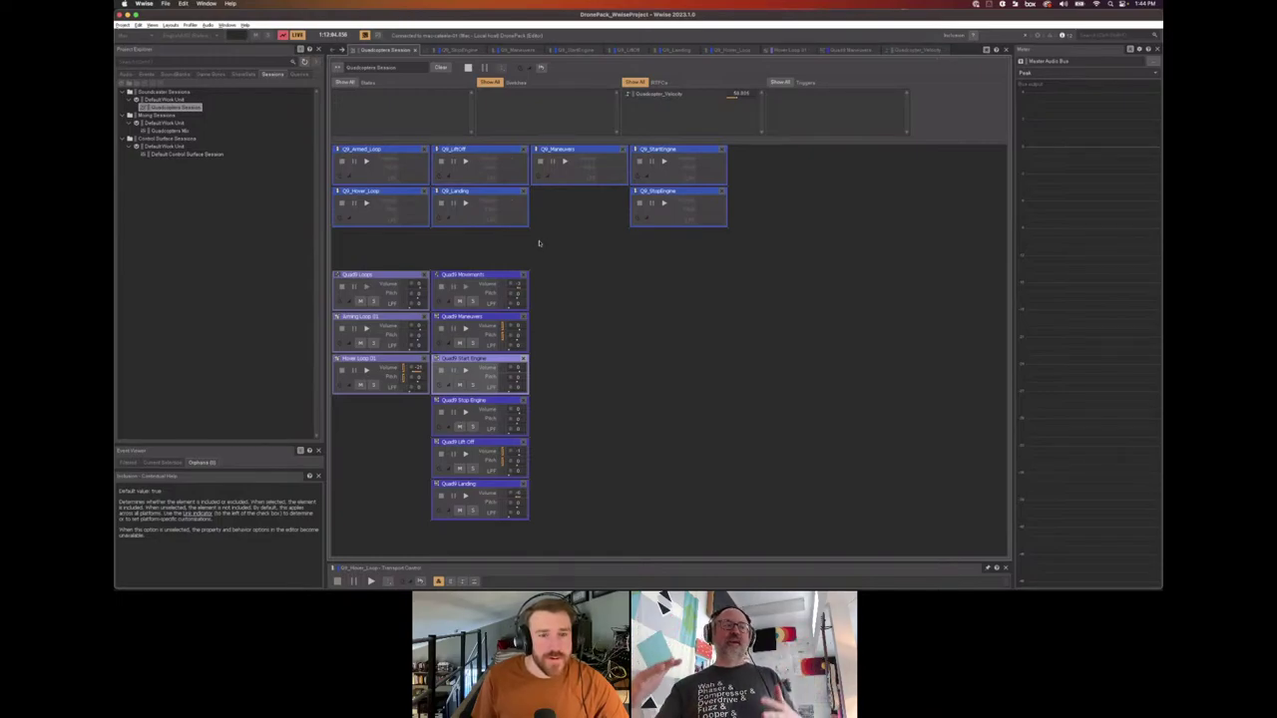
Switch to the BP_PoliceDrone blueprint in Unreal Editor, and examine the Post Event and Set RTPC Value chains in its Event Graph.
key("super+Tab")
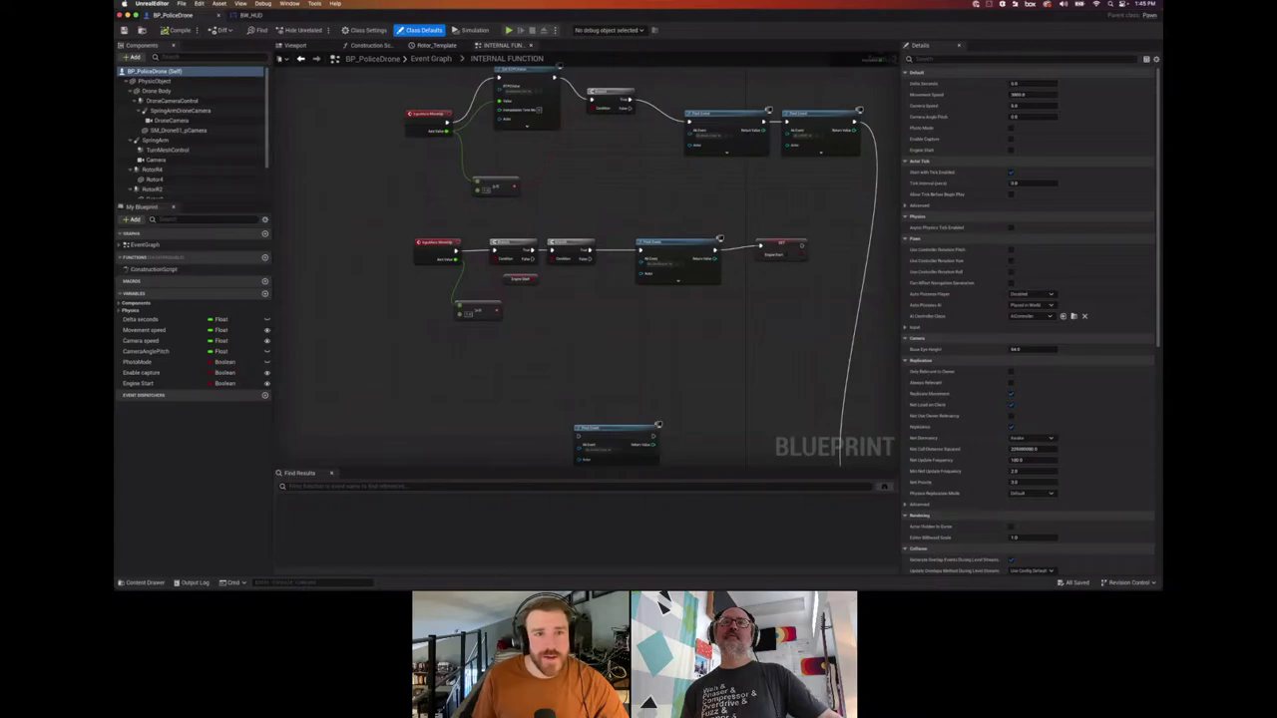
scroll(644, 180, "up", 3)
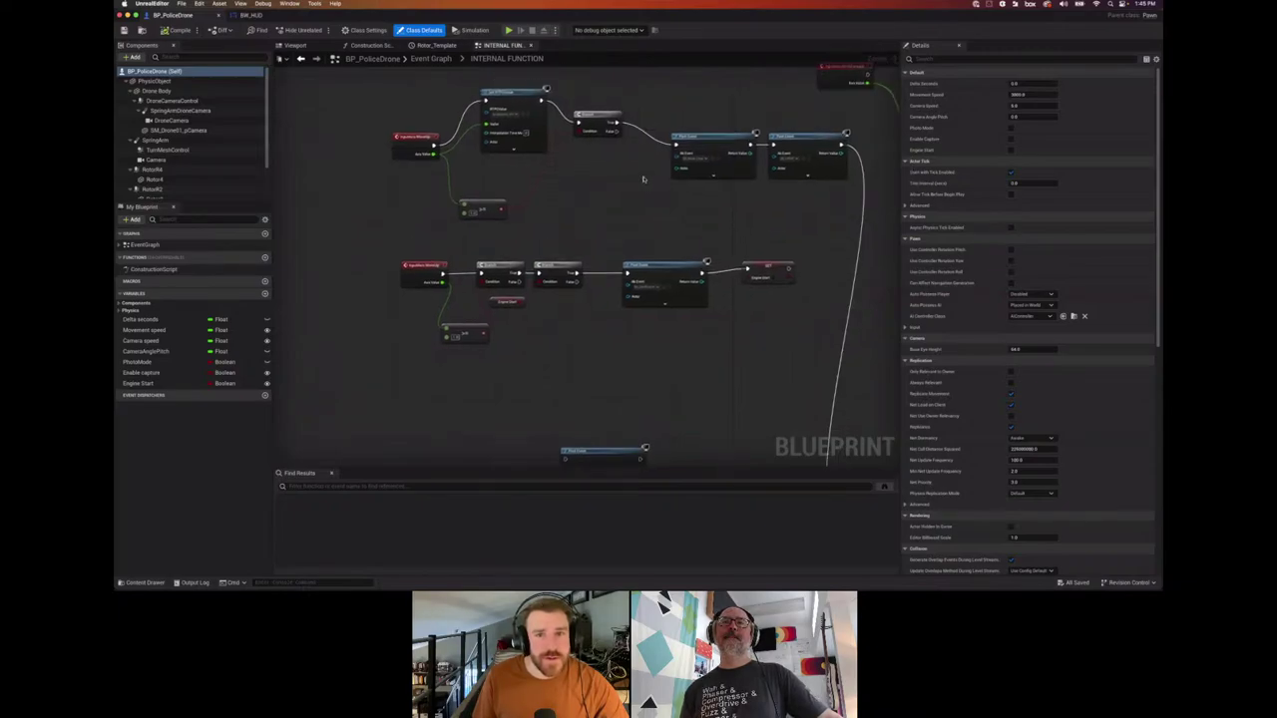
scroll(643, 179, "right", 10)
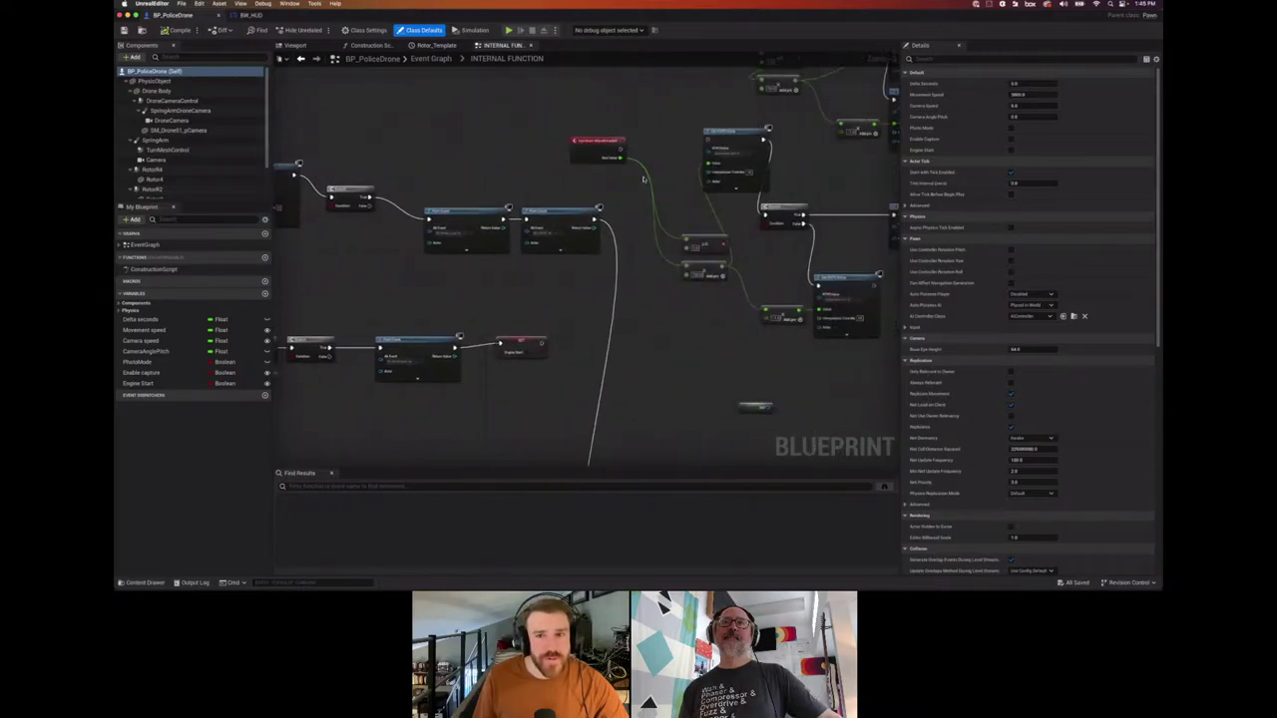
scroll(643, 178, "right", 3)
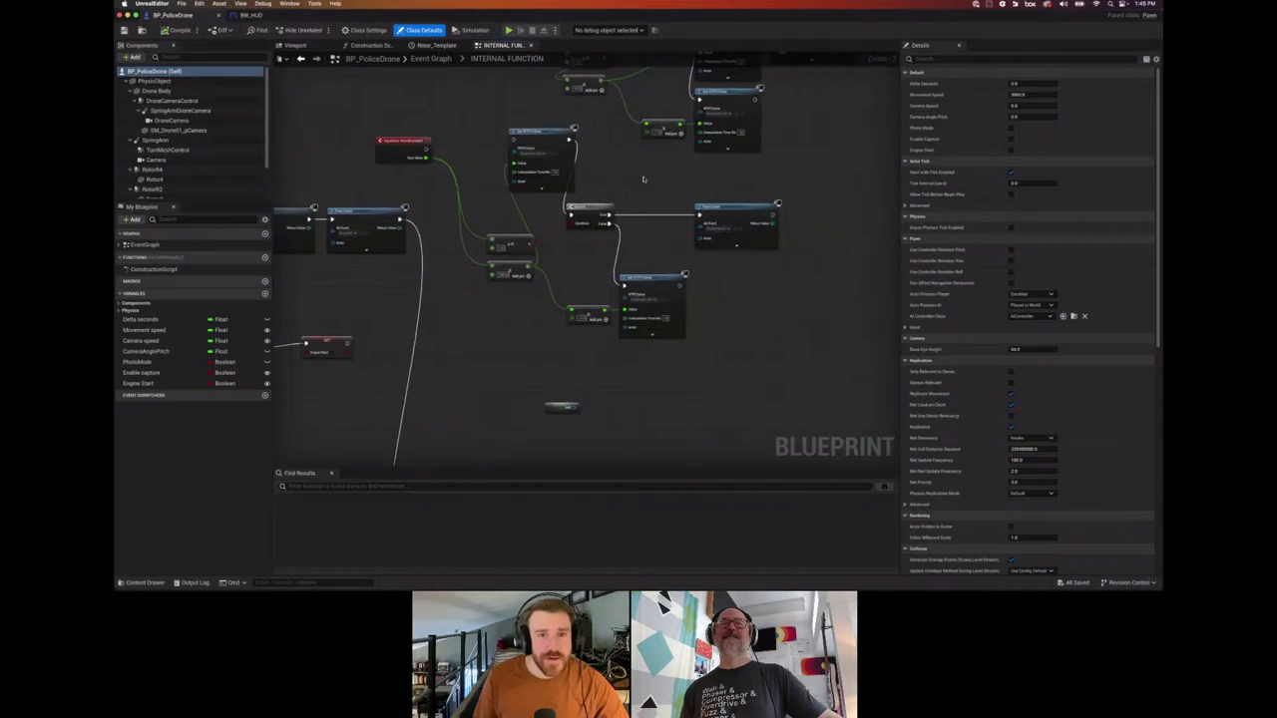
Reposition the Set RTPC Value and Branch nodes in the MoveForward input chain so their connections are easier to follow.
left_click_drag(539, 135, 547, 134)
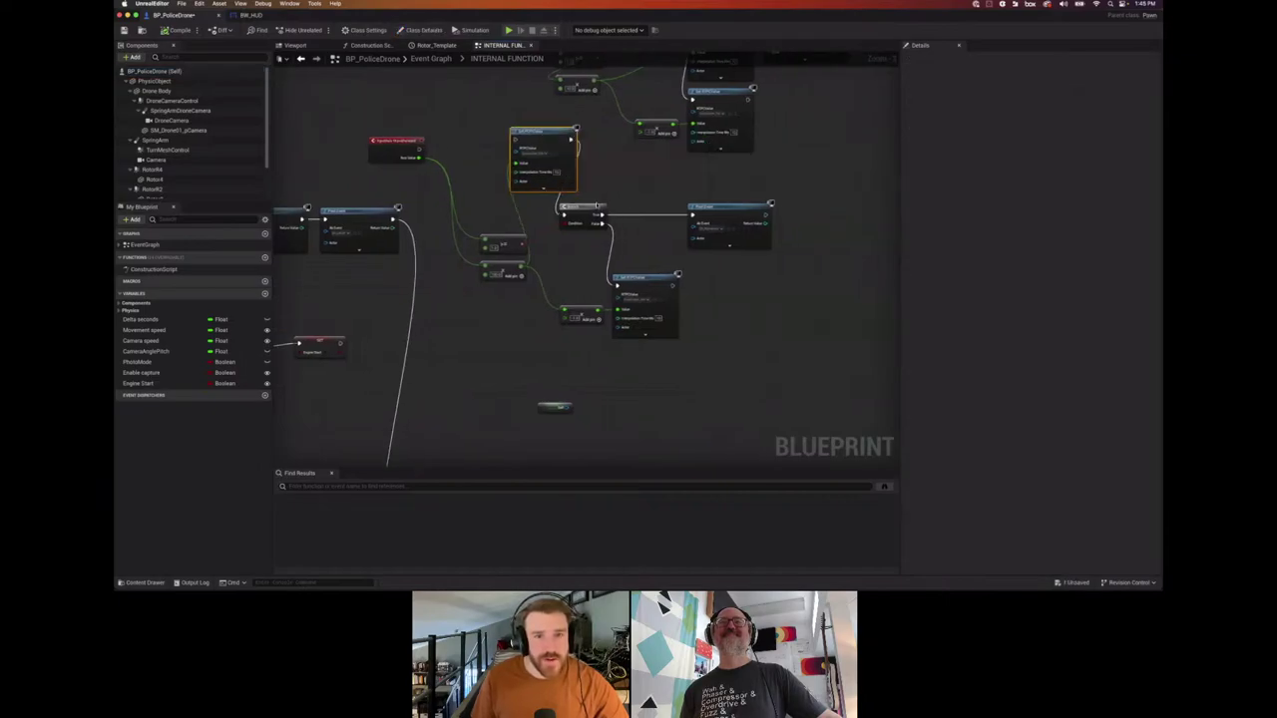
left_click_drag(591, 205, 631, 186)
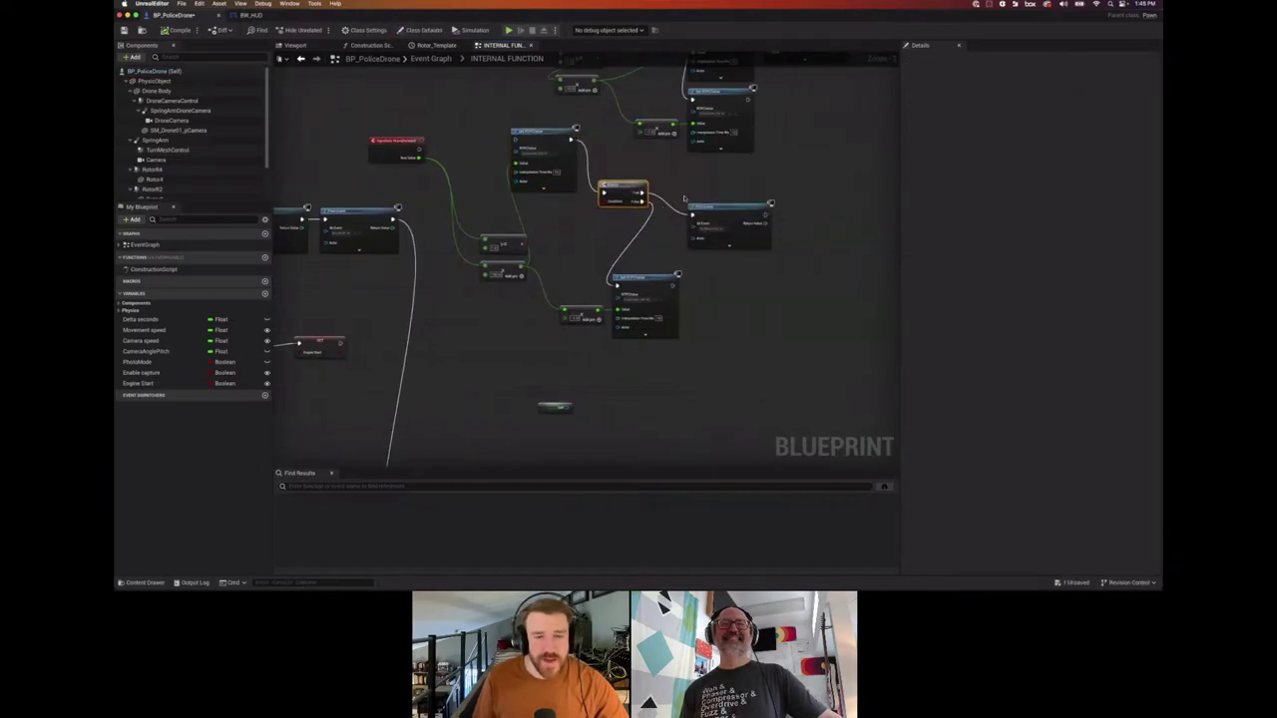
scroll(709, 184, "right", 2)
scroll(771, 187, "up", 3)
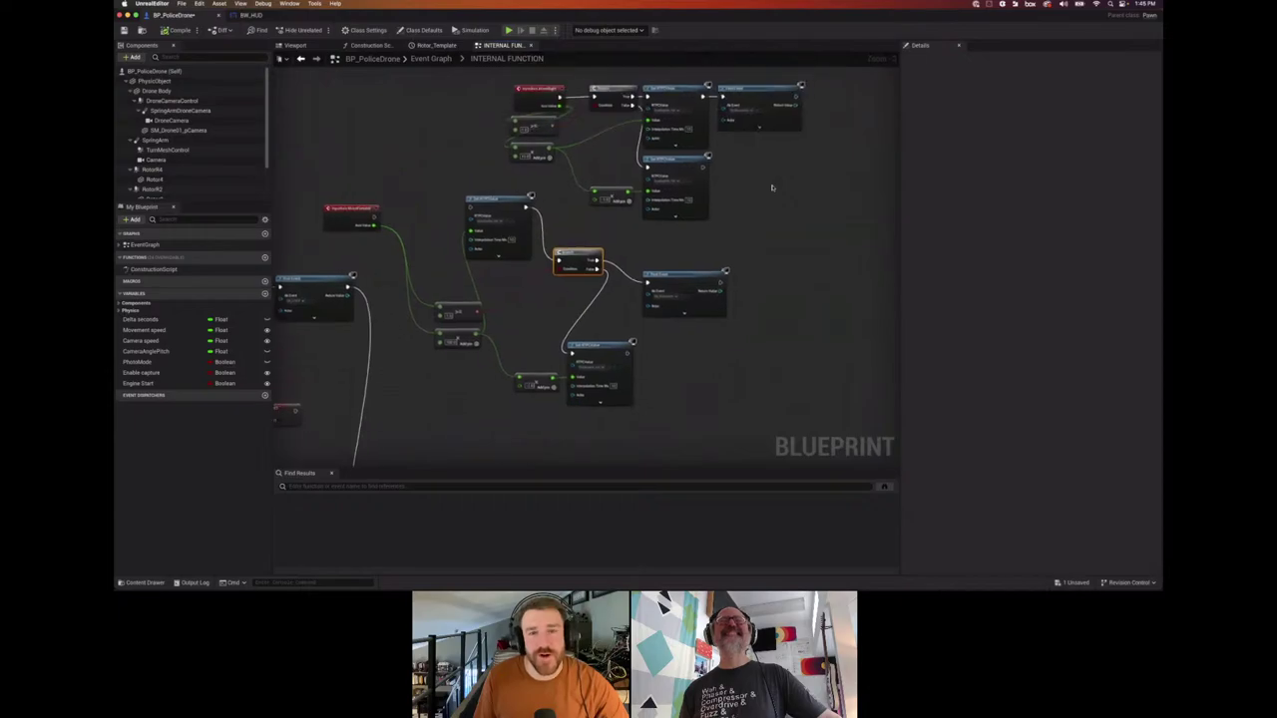
scroll(772, 188, "right", 3)
scroll(771, 188, "left", 1)
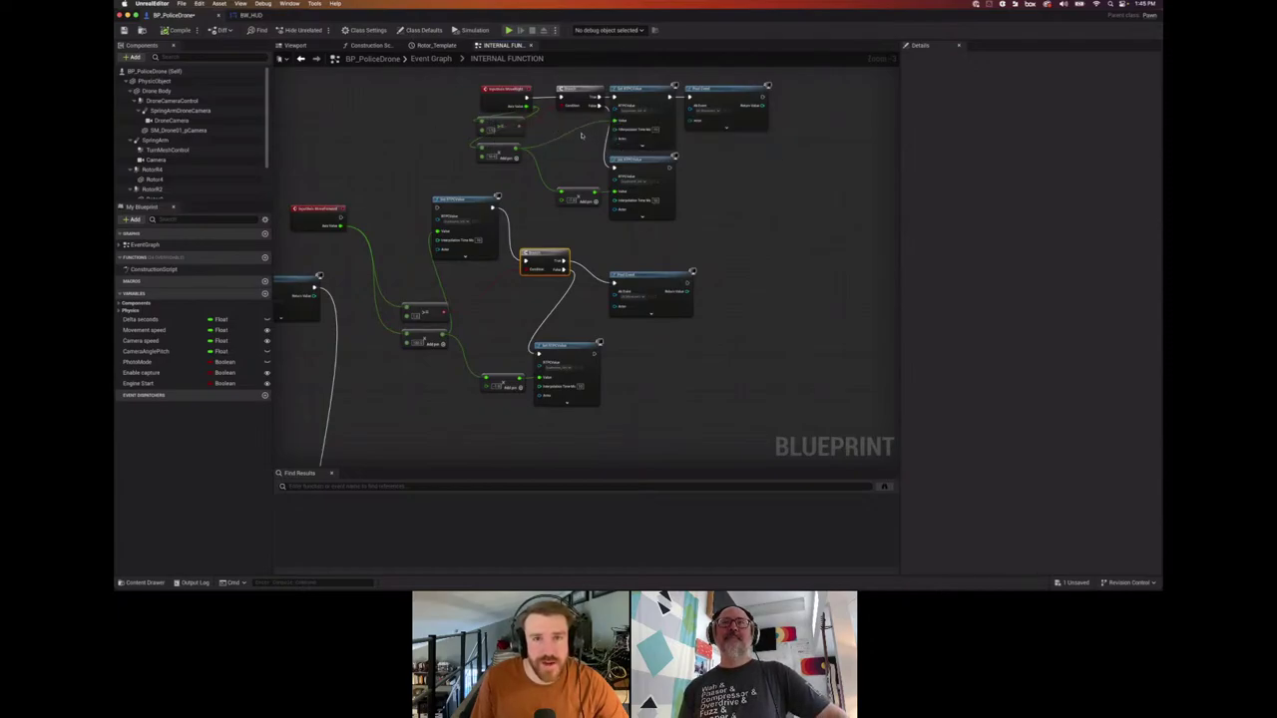
Switch back to Wwise and open the Quadcopter_Velocity game parameter.
key("super+Tab")
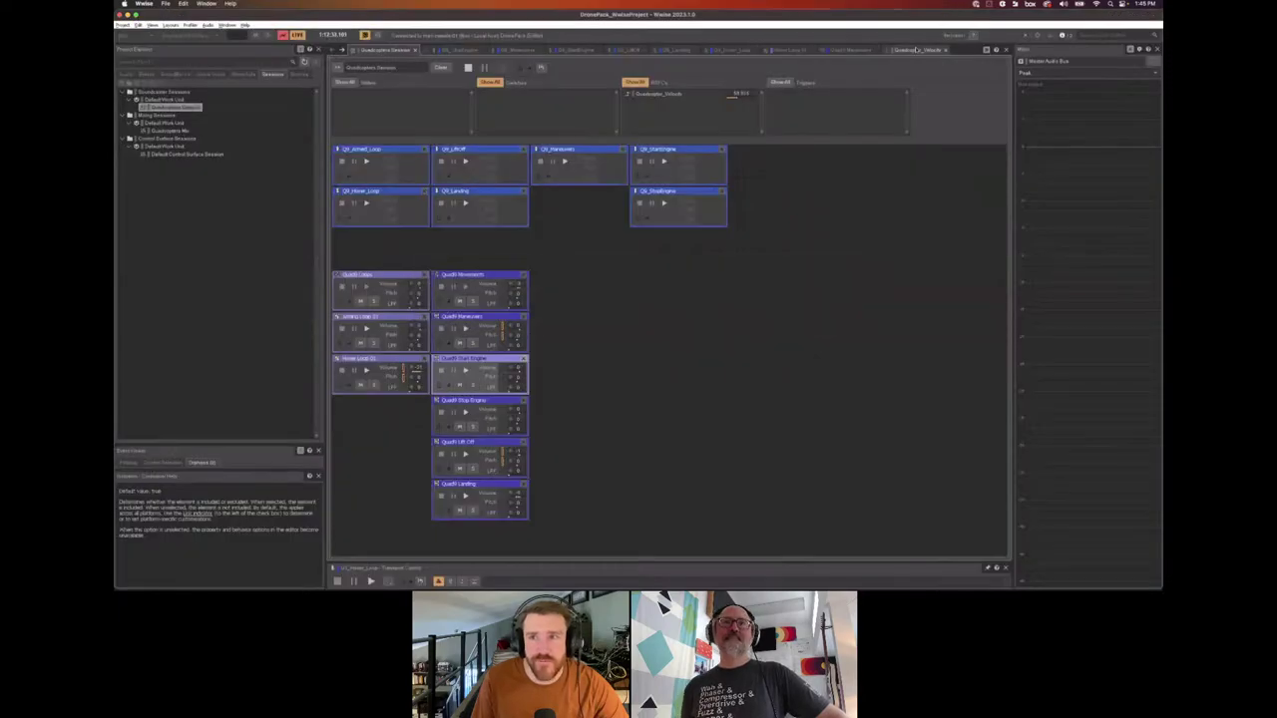
left_click(916, 49)
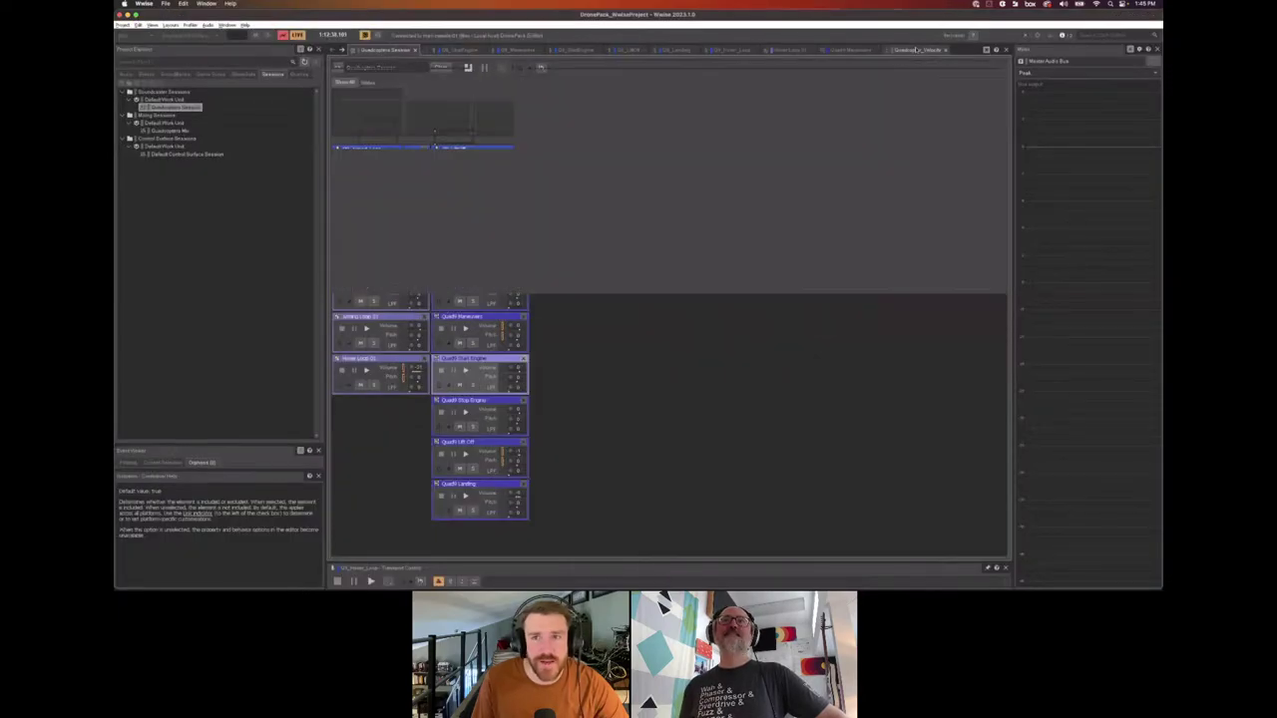
Check the Quadcopter_Velocity game parameter, then switch to Unreal Editor and examine the Set RTPC Value chains in BP_PoliceDrone's graph.
left_click_drag(916, 49, 909, 58)
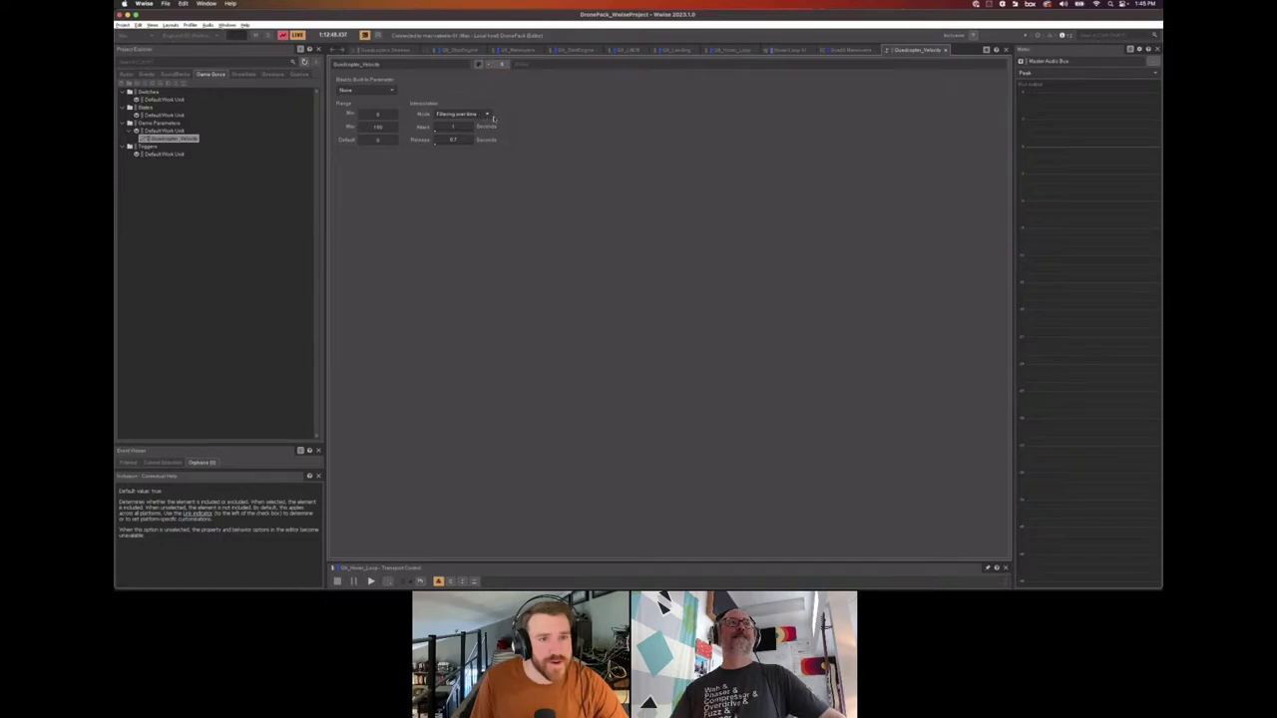
key("super+Tab")
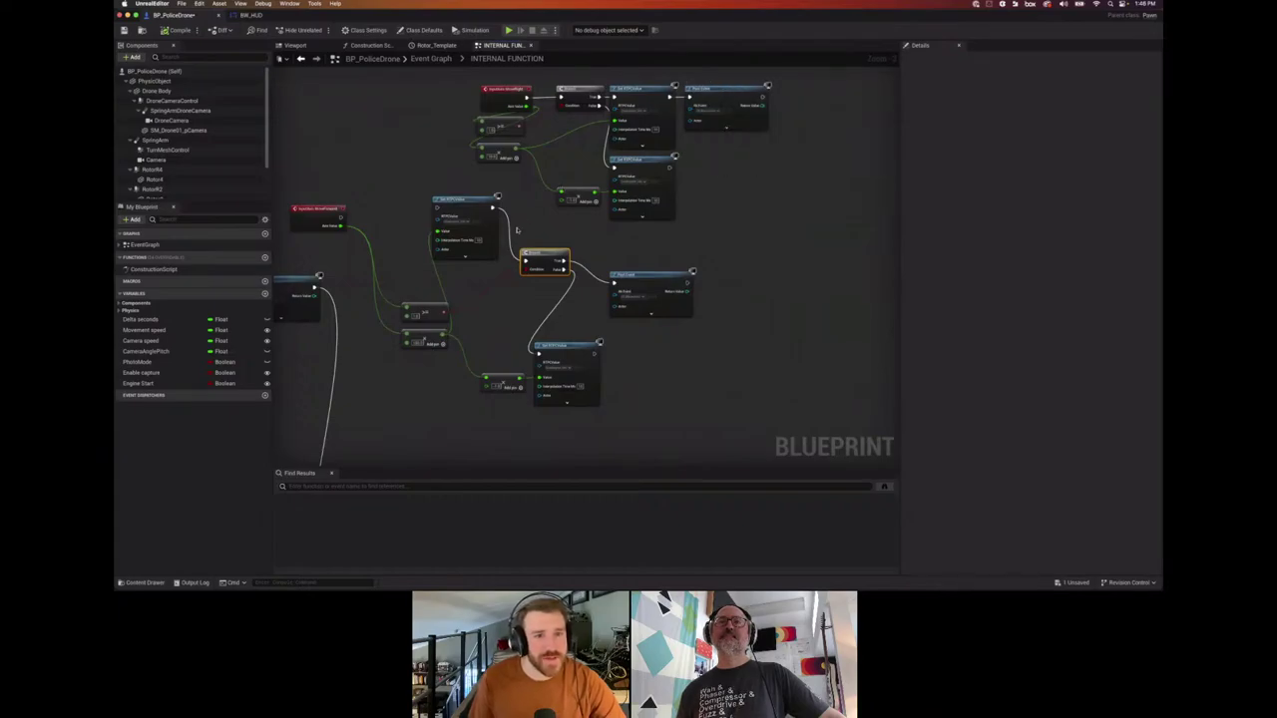
scroll(528, 221, "left", 1)
scroll(527, 221, "left", 5)
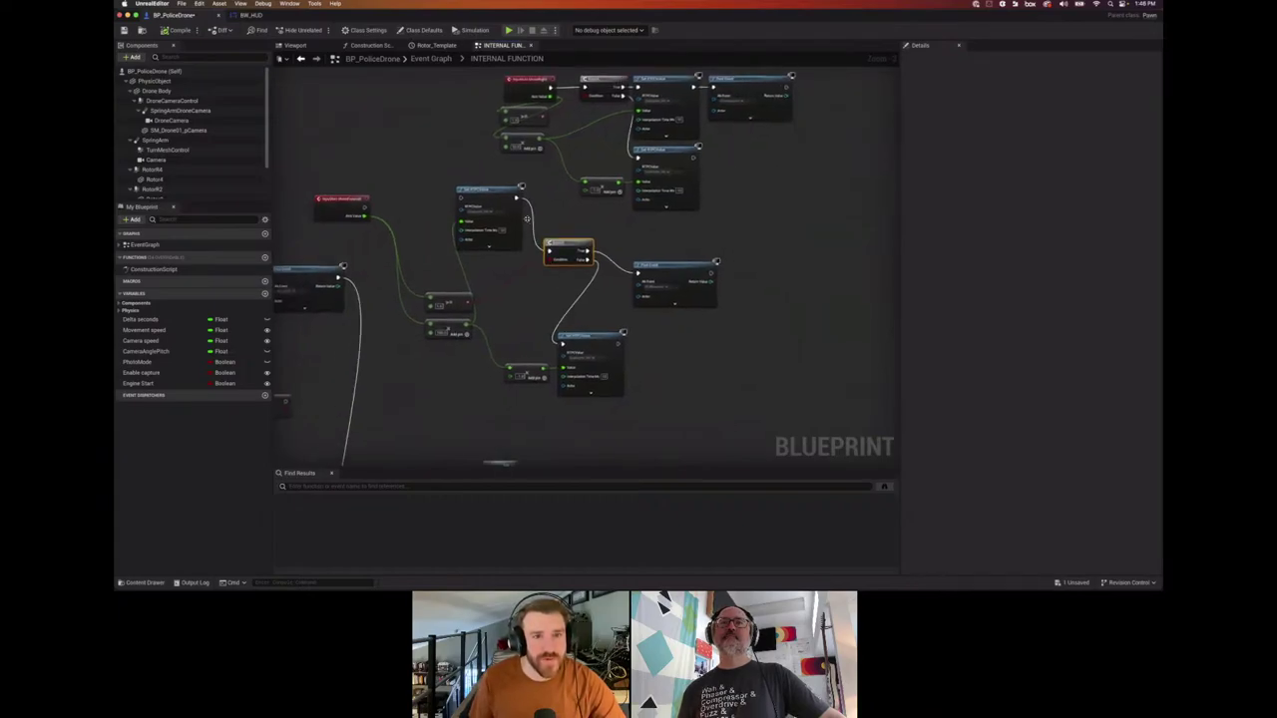
scroll(522, 221, "left", 4)
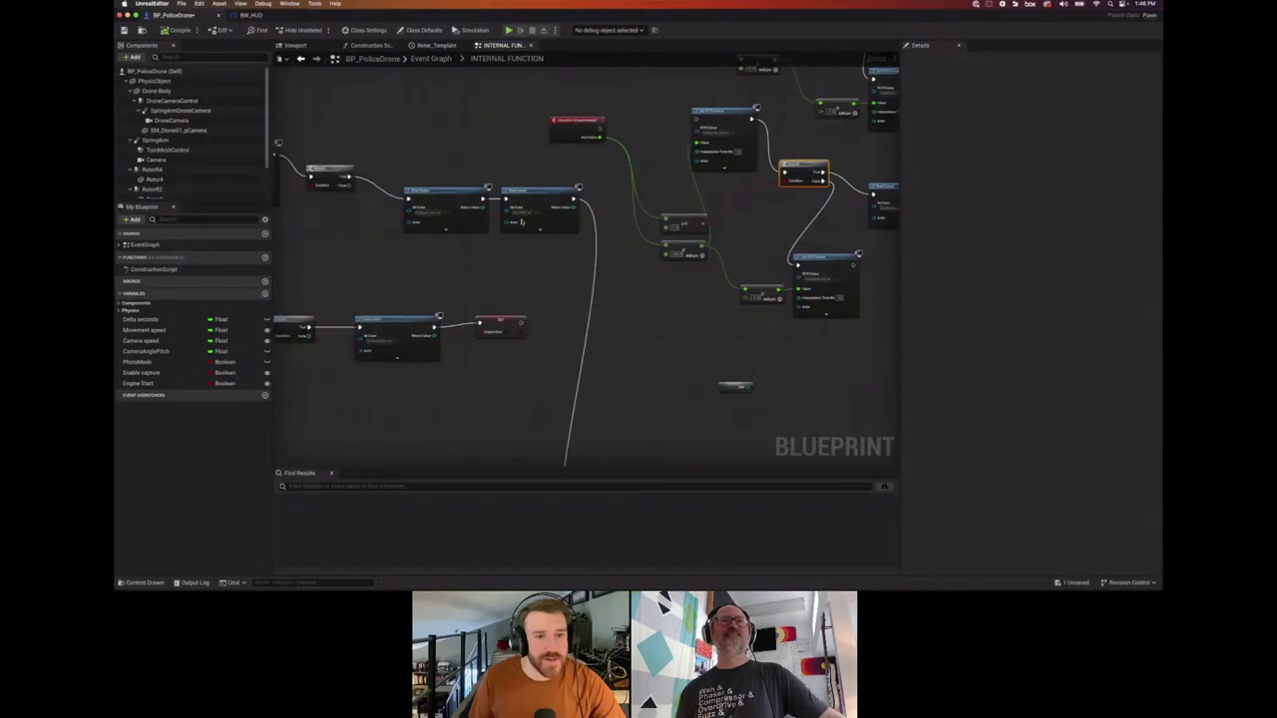
scroll(521, 222, "right", 6)
scroll(522, 221, "up", 4)
scroll(522, 222, "right", 5)
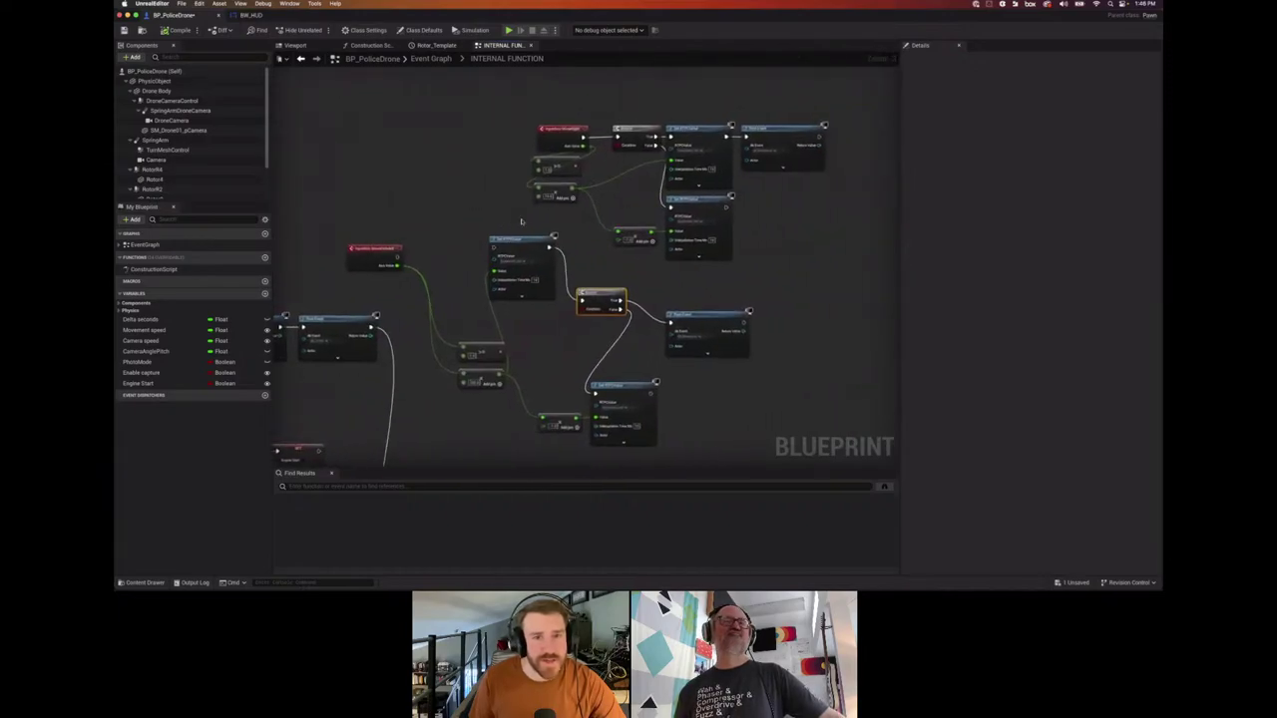
scroll(522, 222, "up", 1)
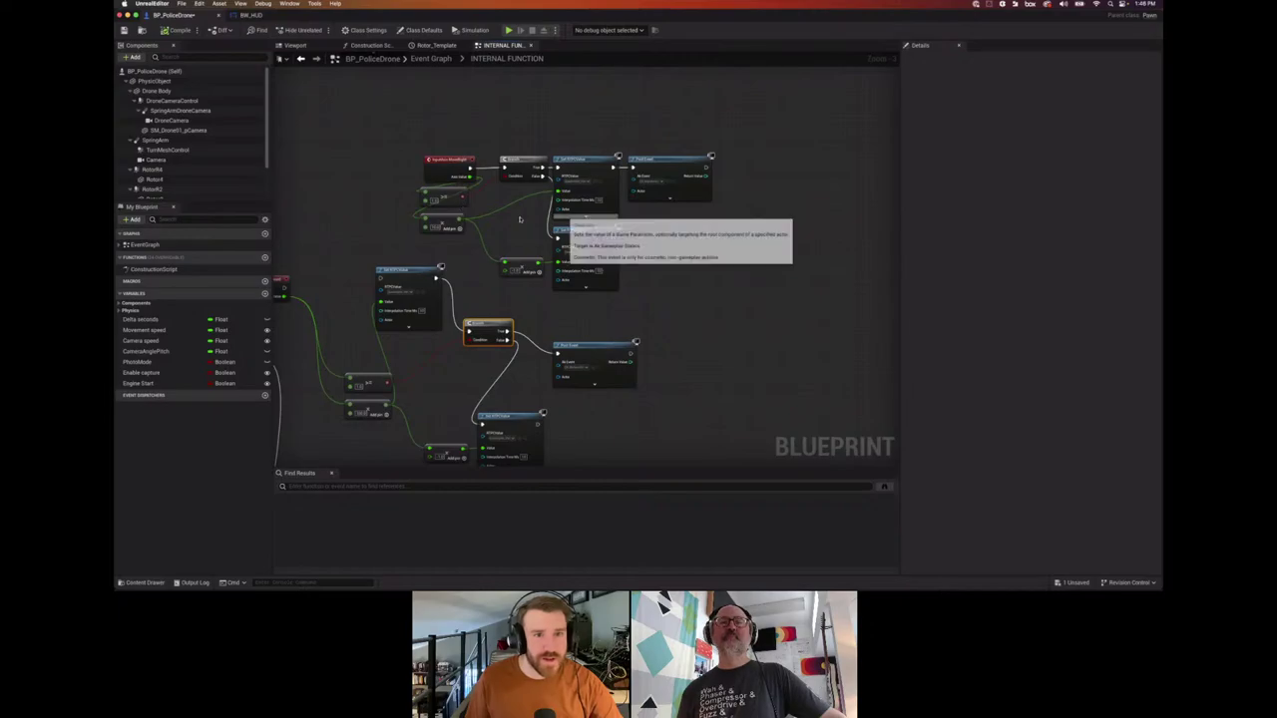
Switch to Wwise, open Hover Loop 01's RTPC curves, and compare the Voice Pitch and Voice Volume curves driven by Quadcopter_Velocity.
key("super+Tab")
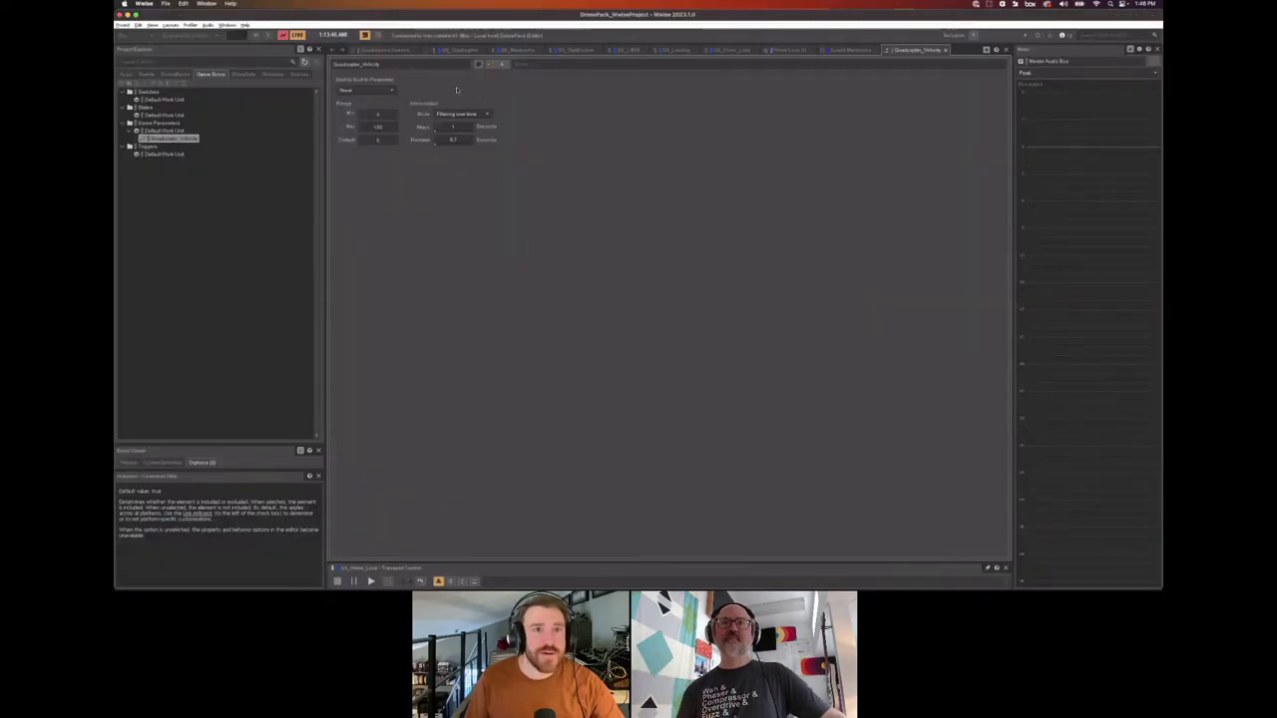
left_click(383, 50)
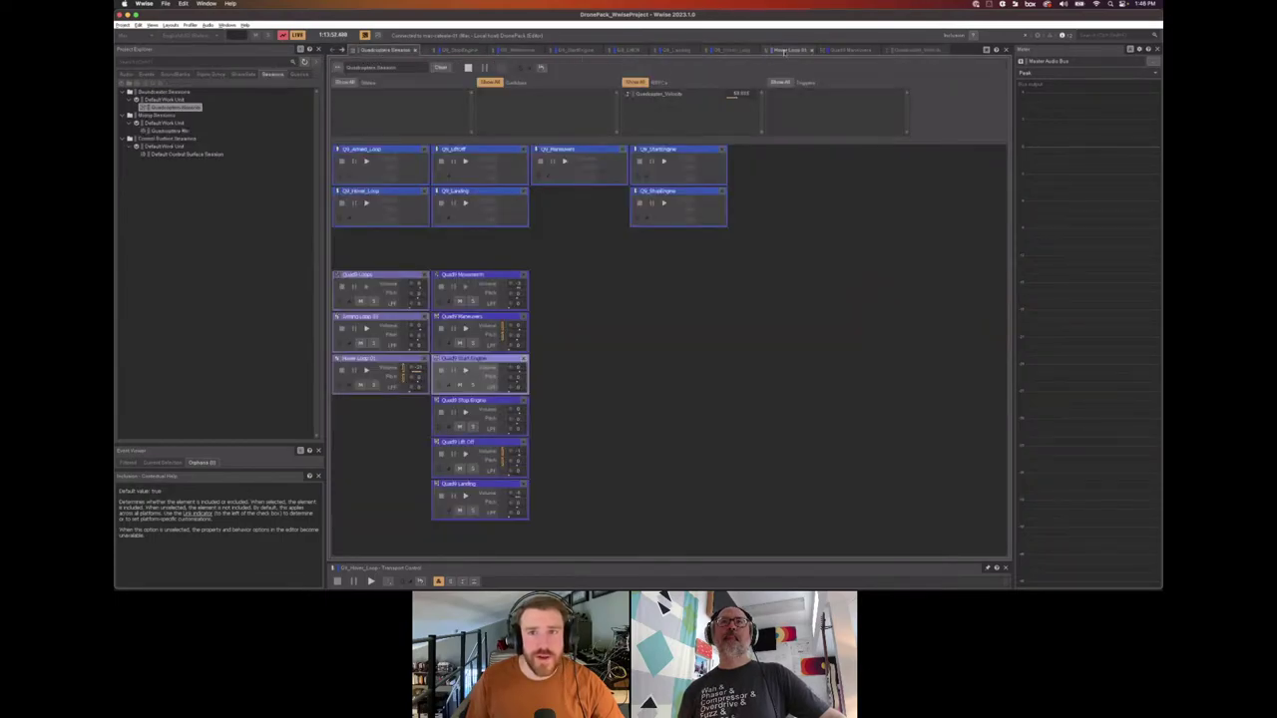
left_click(788, 50)
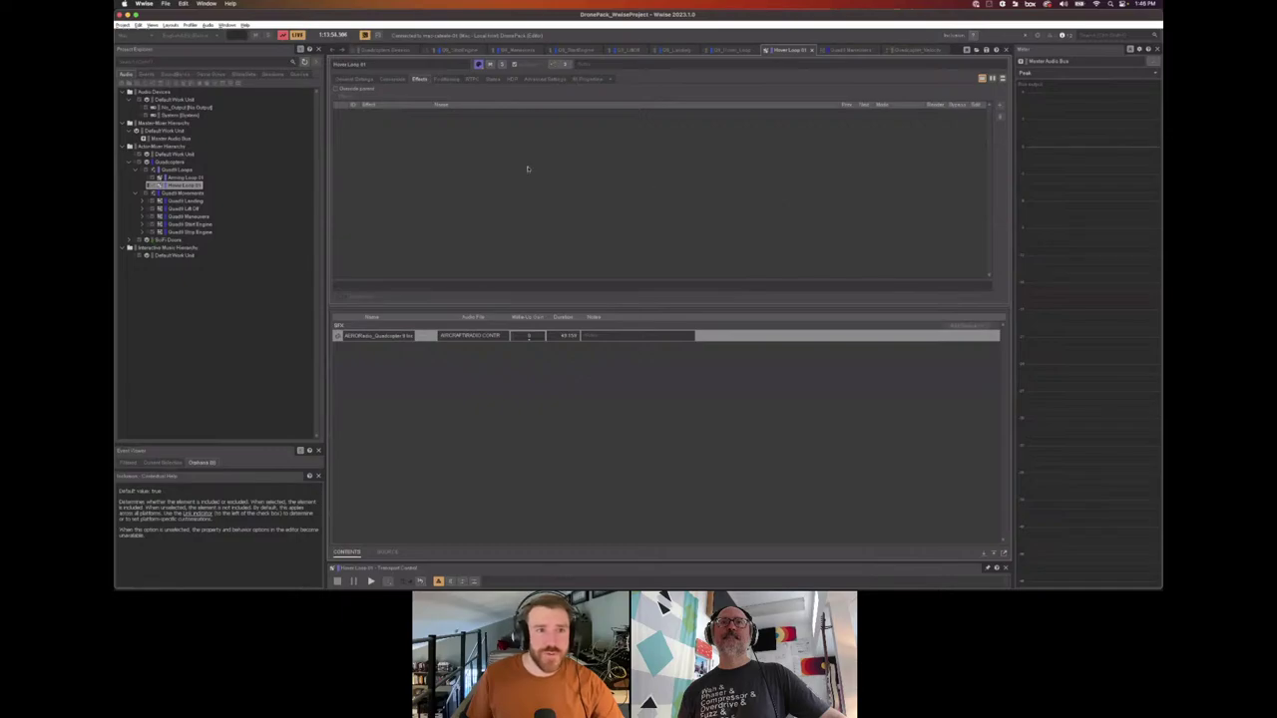
left_click(471, 79)
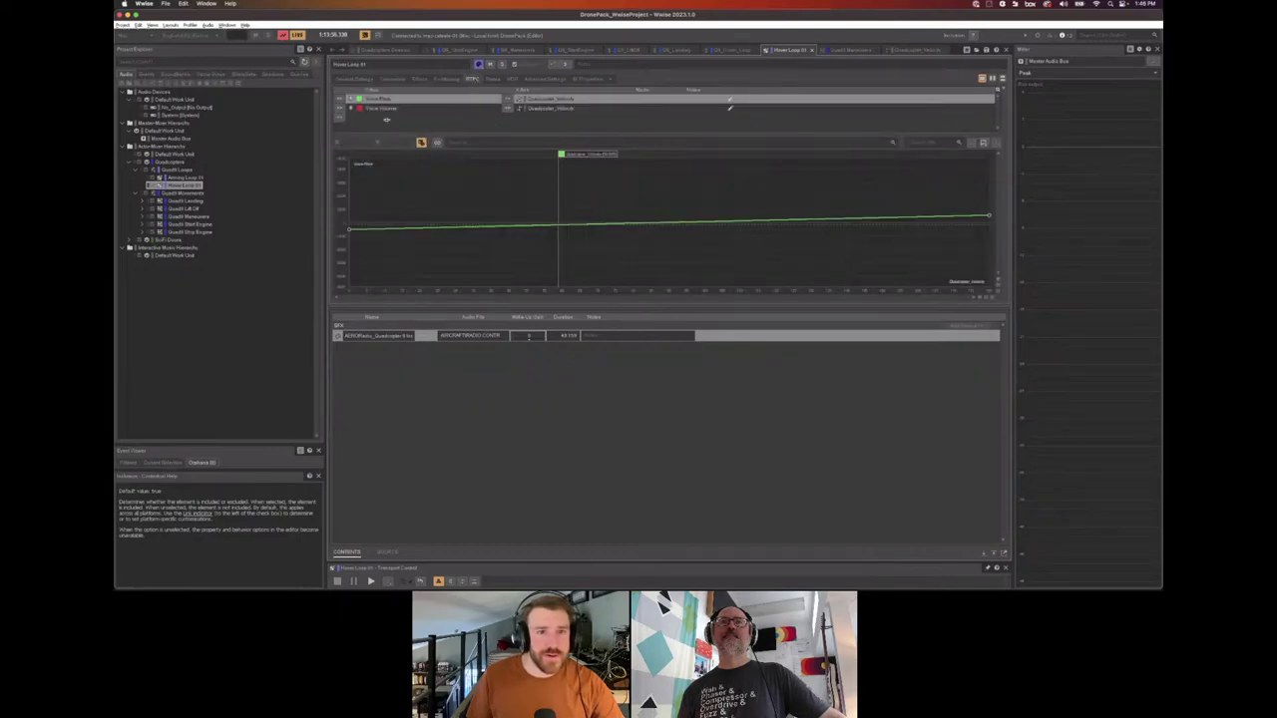
left_click(386, 107)
left_click(384, 99)
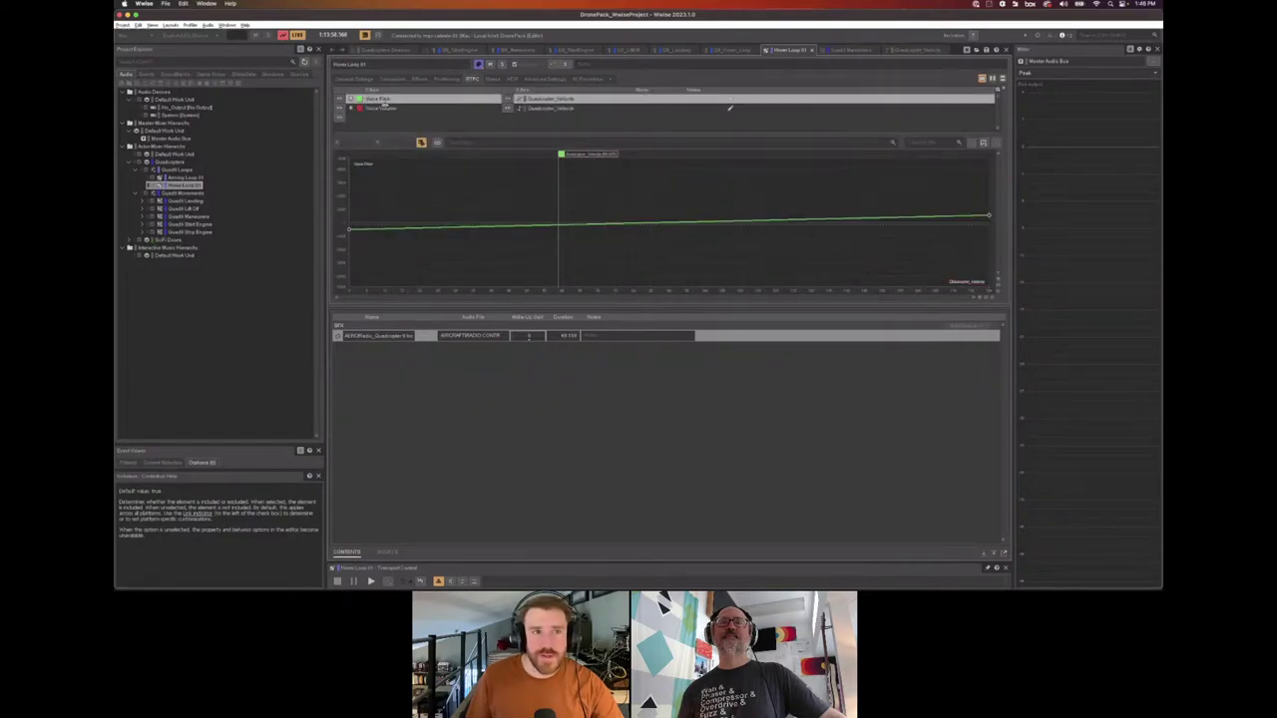
left_click(383, 106)
left_click(385, 99)
left_click(386, 107)
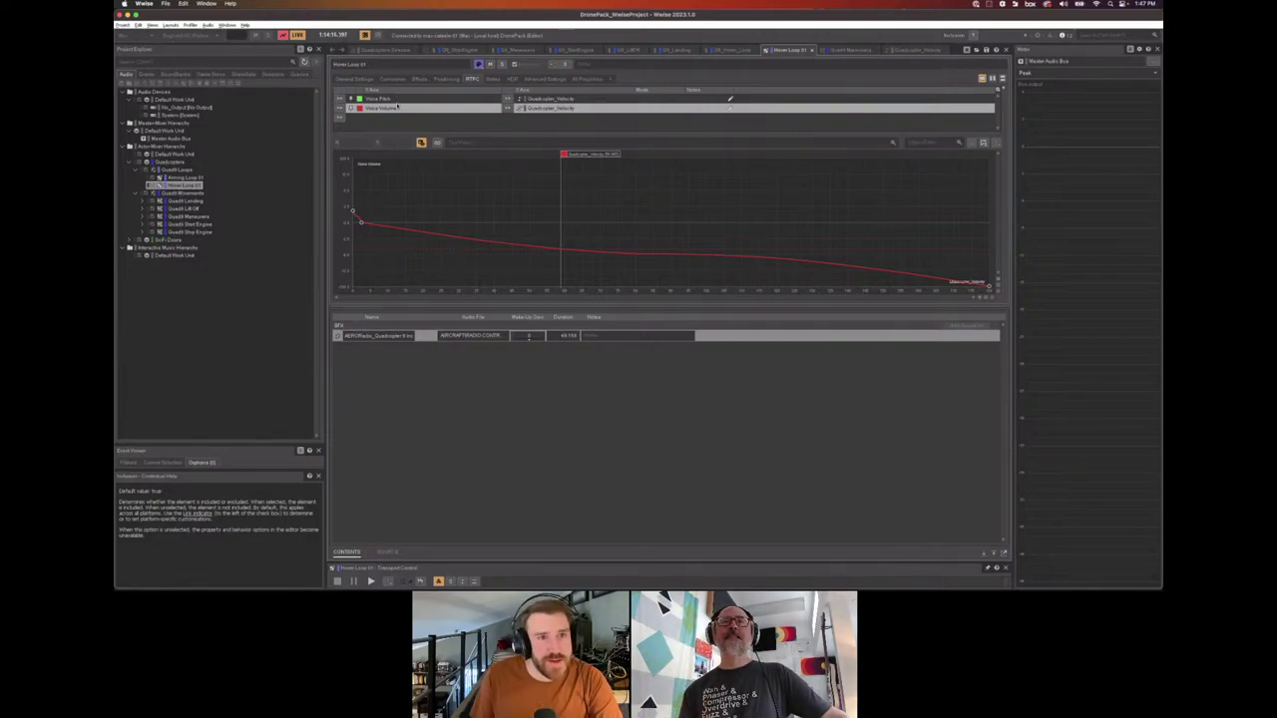
left_click(397, 99)
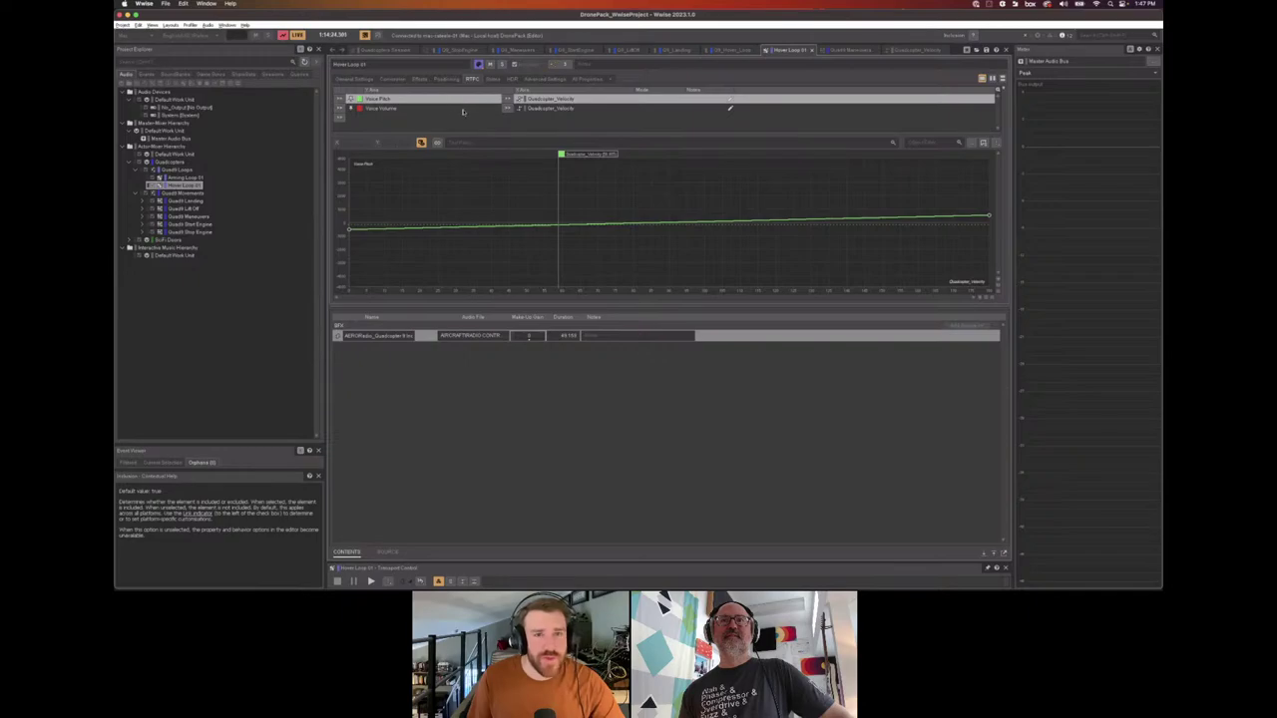
Solo Hover Loop 01 in the quadcopter soundcaster session.
key("super+Tab")
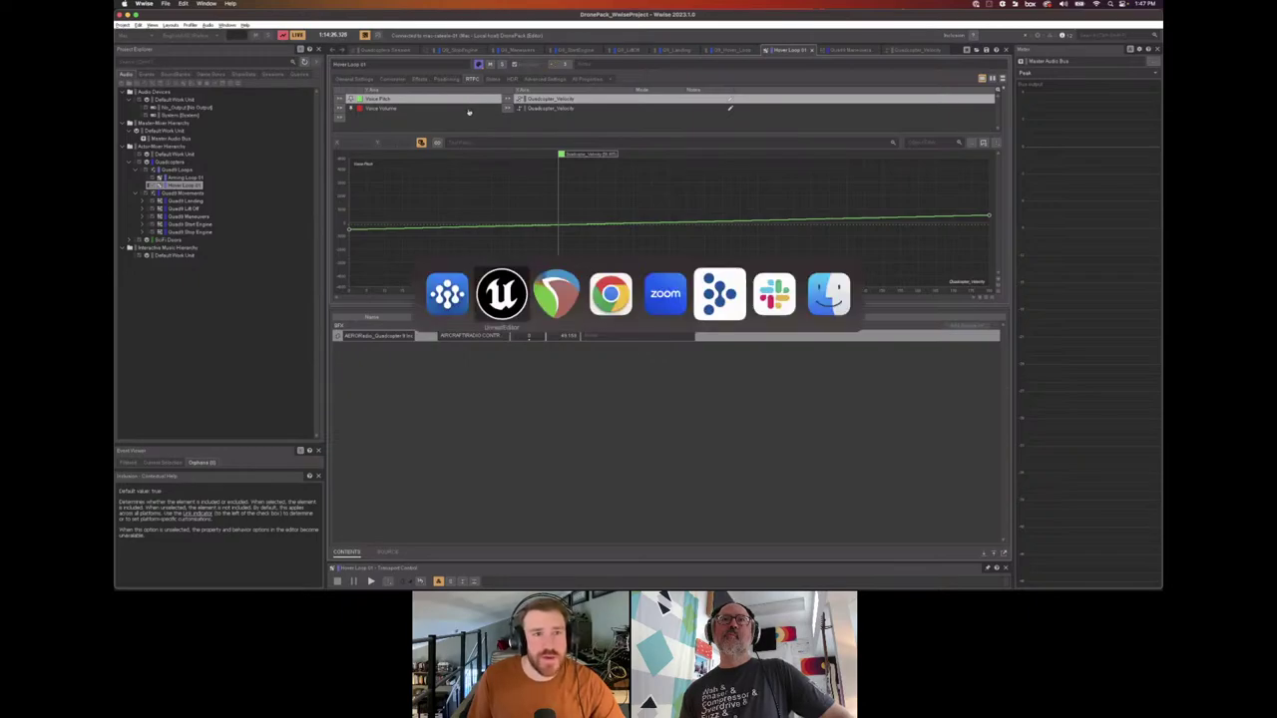
key("super+Tab")
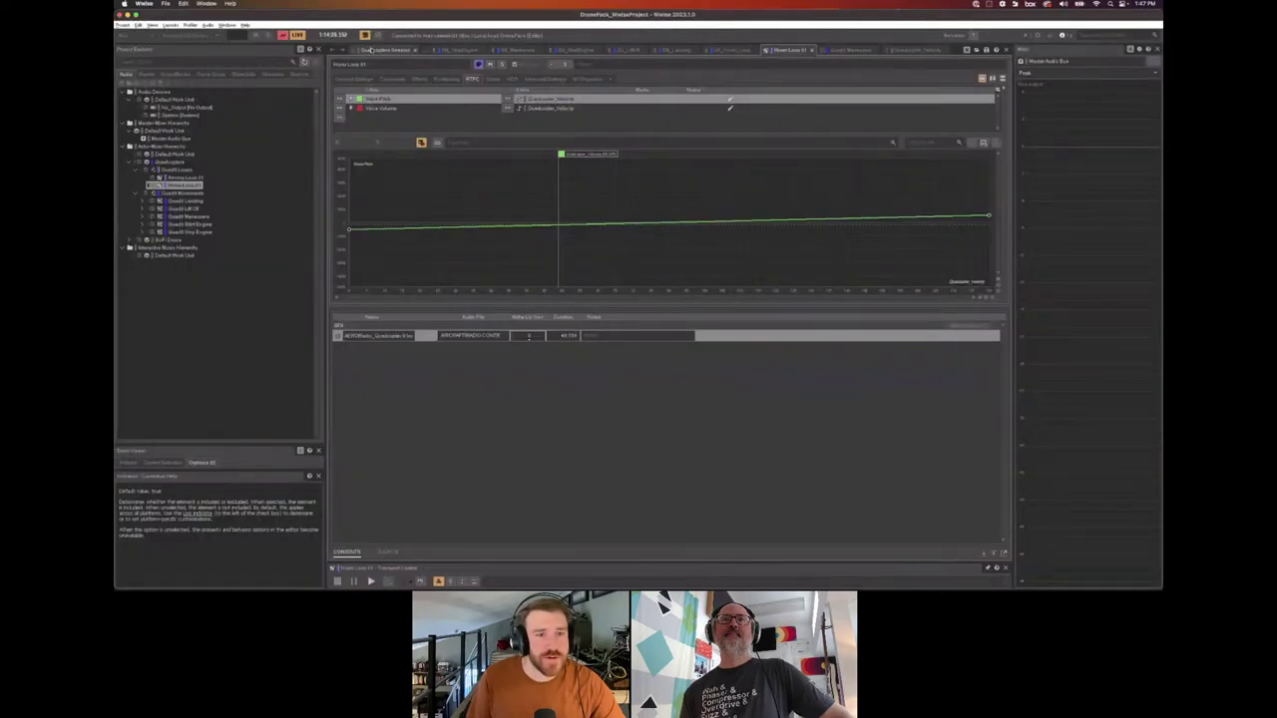
left_click(387, 49)
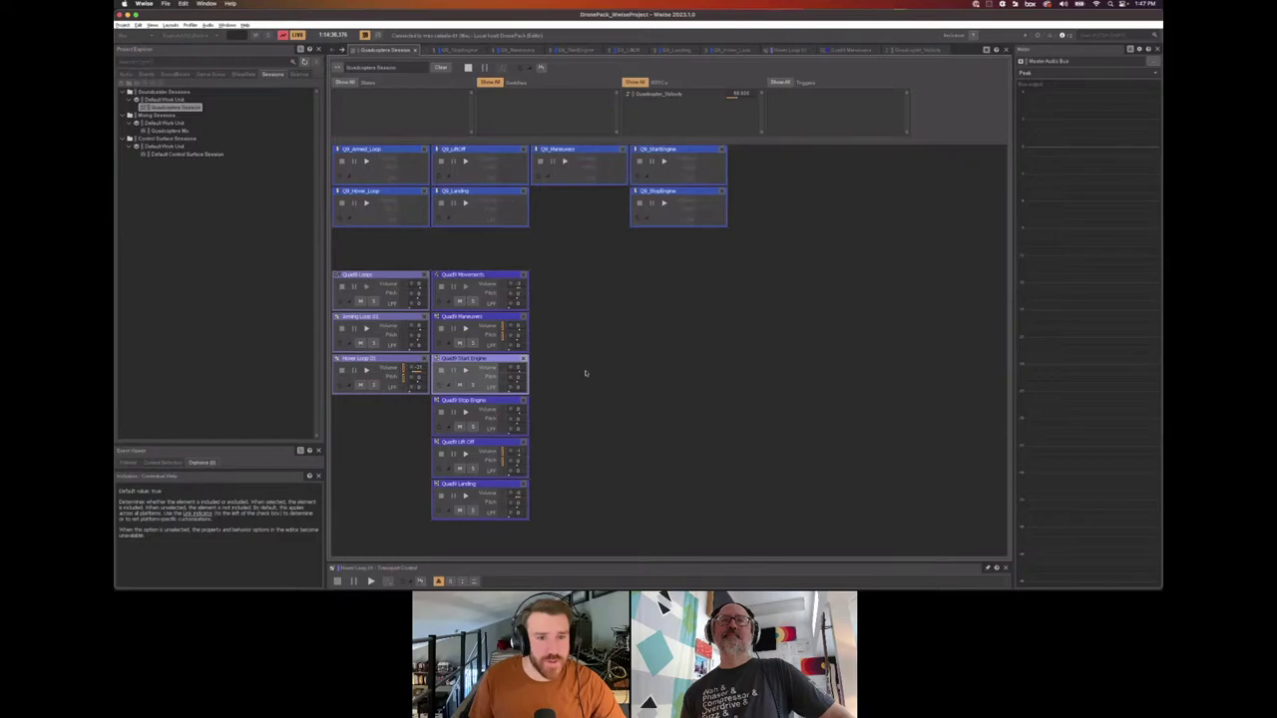
left_click(374, 385)
Switch to Unreal Editor, play the Map_Demo level, and fly the police drone upward and sideways to audition the soloed hover loop.
key("super+Tab")
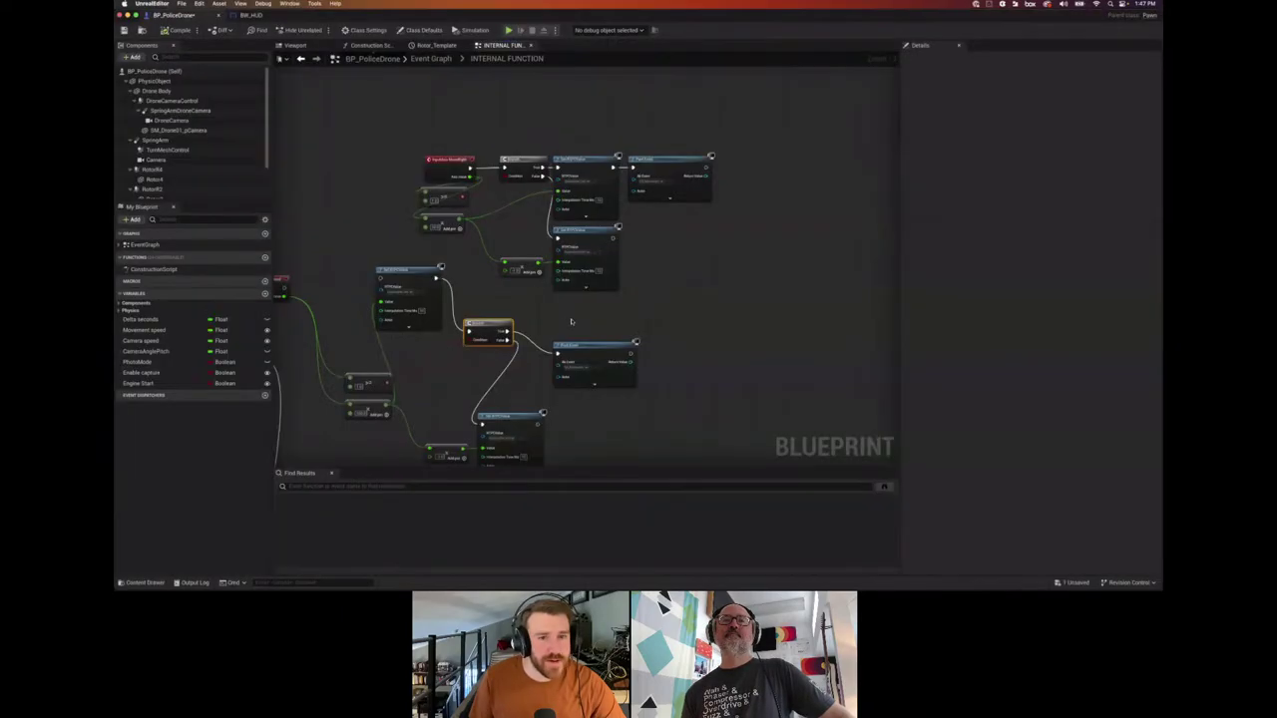
key("super+grave")
left_click(315, 29)
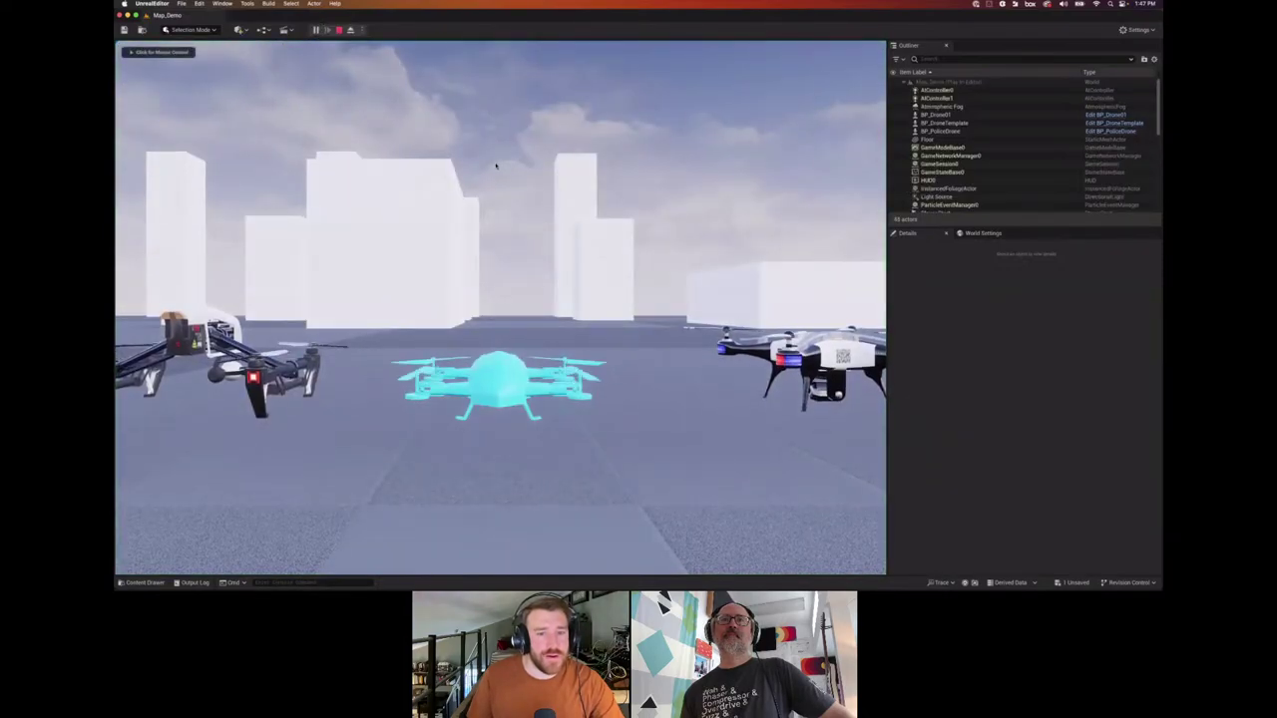
left_click(496, 166)
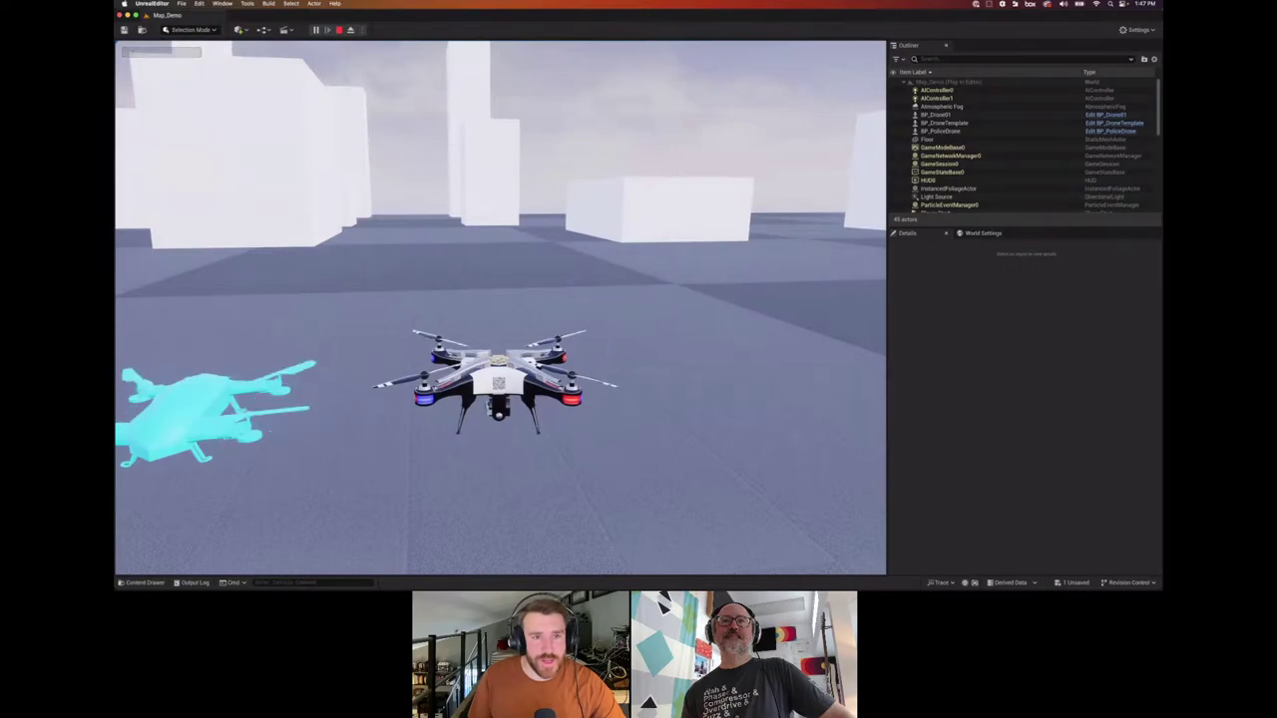
key("e")
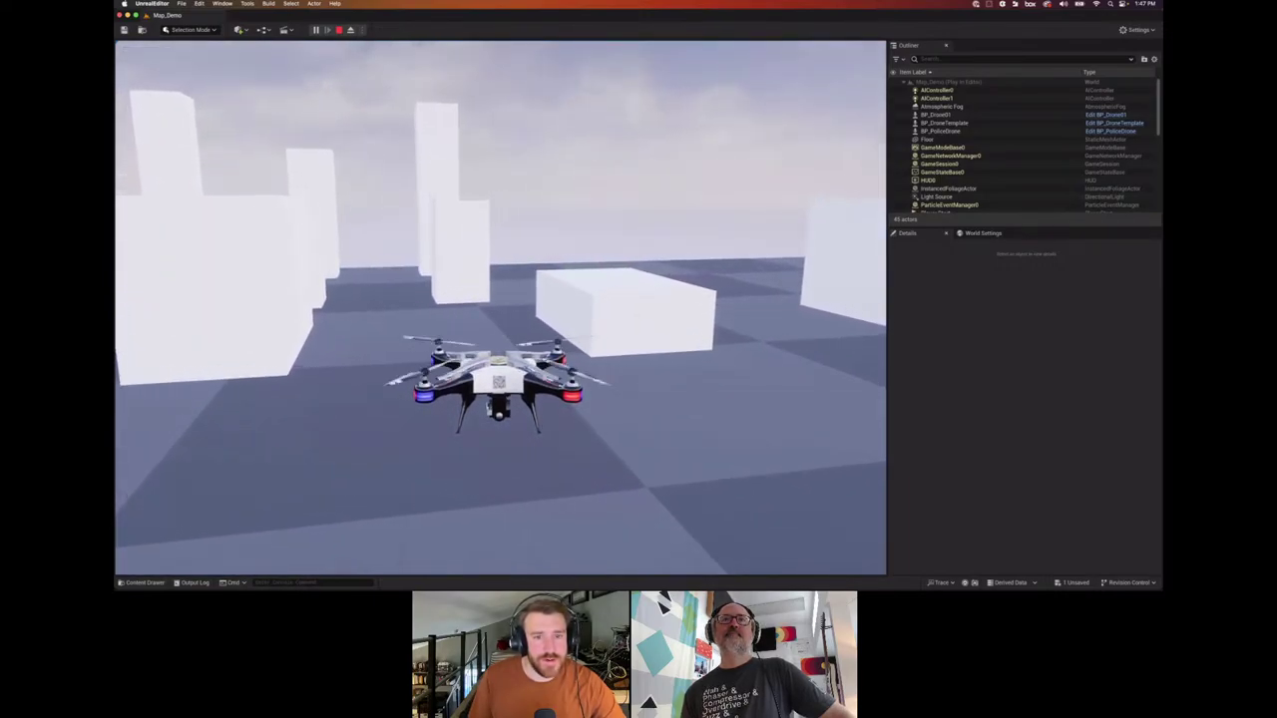
key("d")
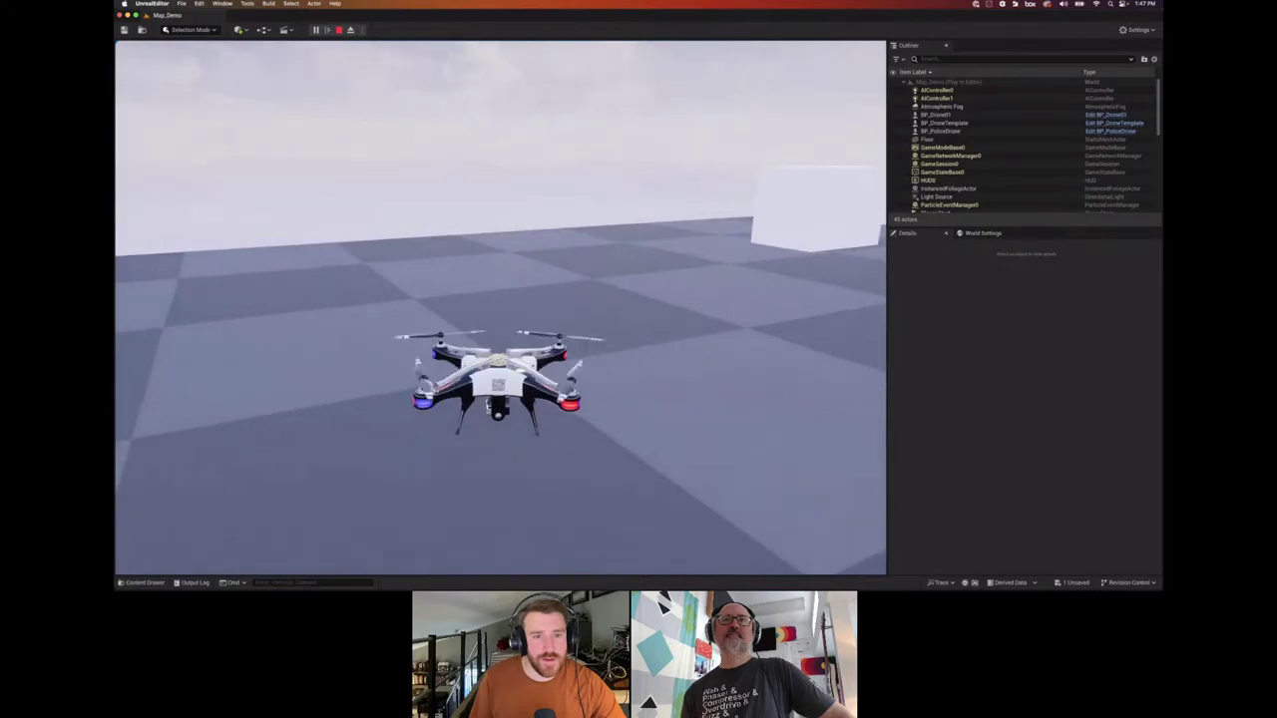
key("d")
key("a")
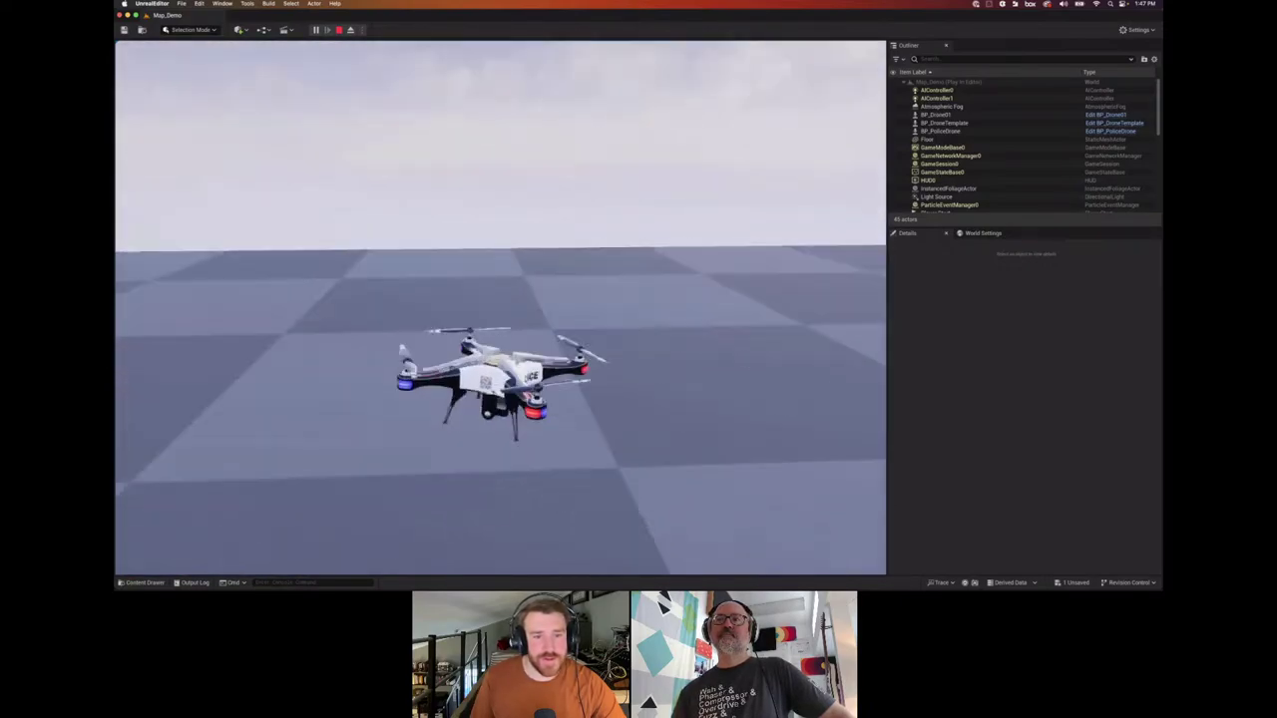
key("d")
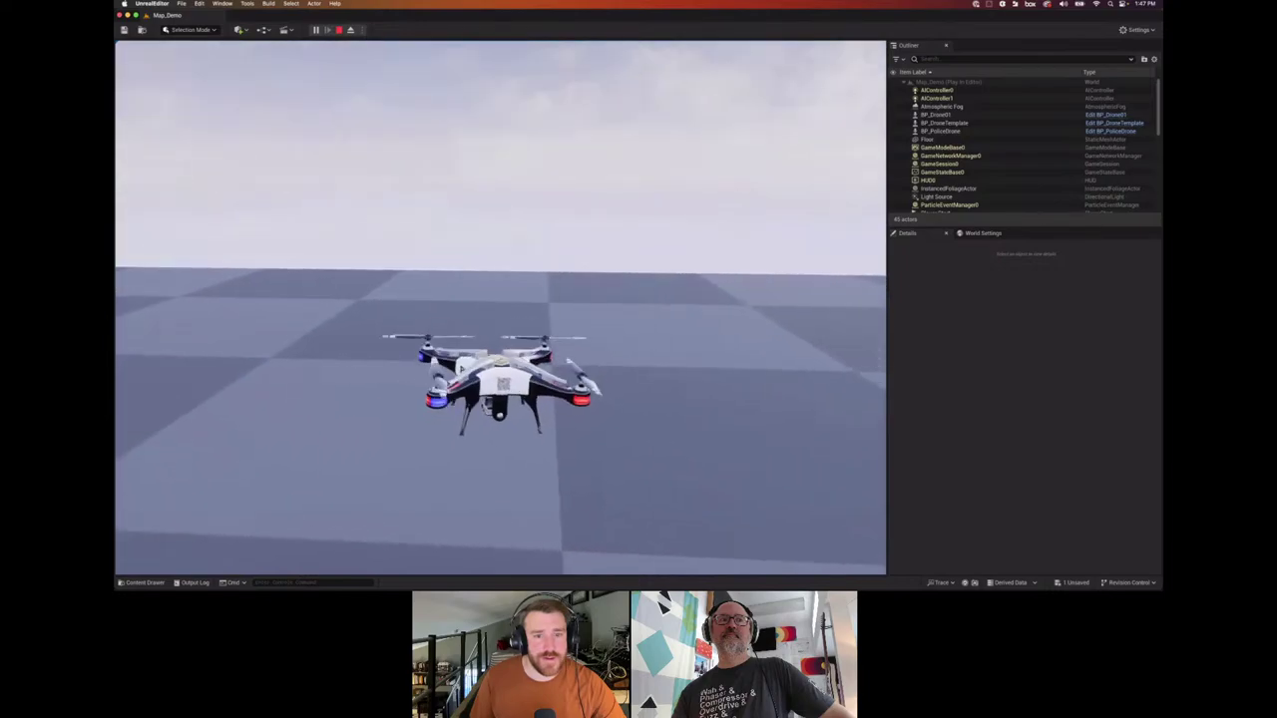
key("a")
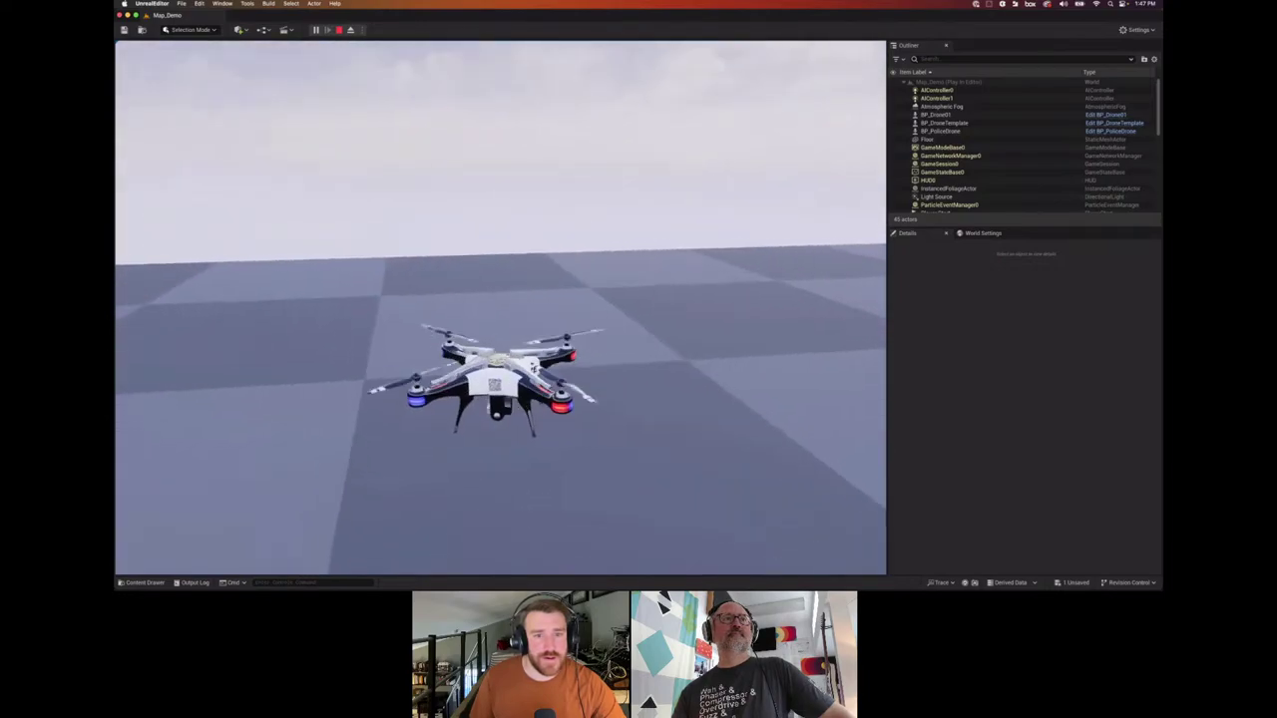
In Wwise, steepen Hover Loop 01's Voice Pitch curve at both ends and raise the first two points of its Voice Volume curve.
key("super+Tab")
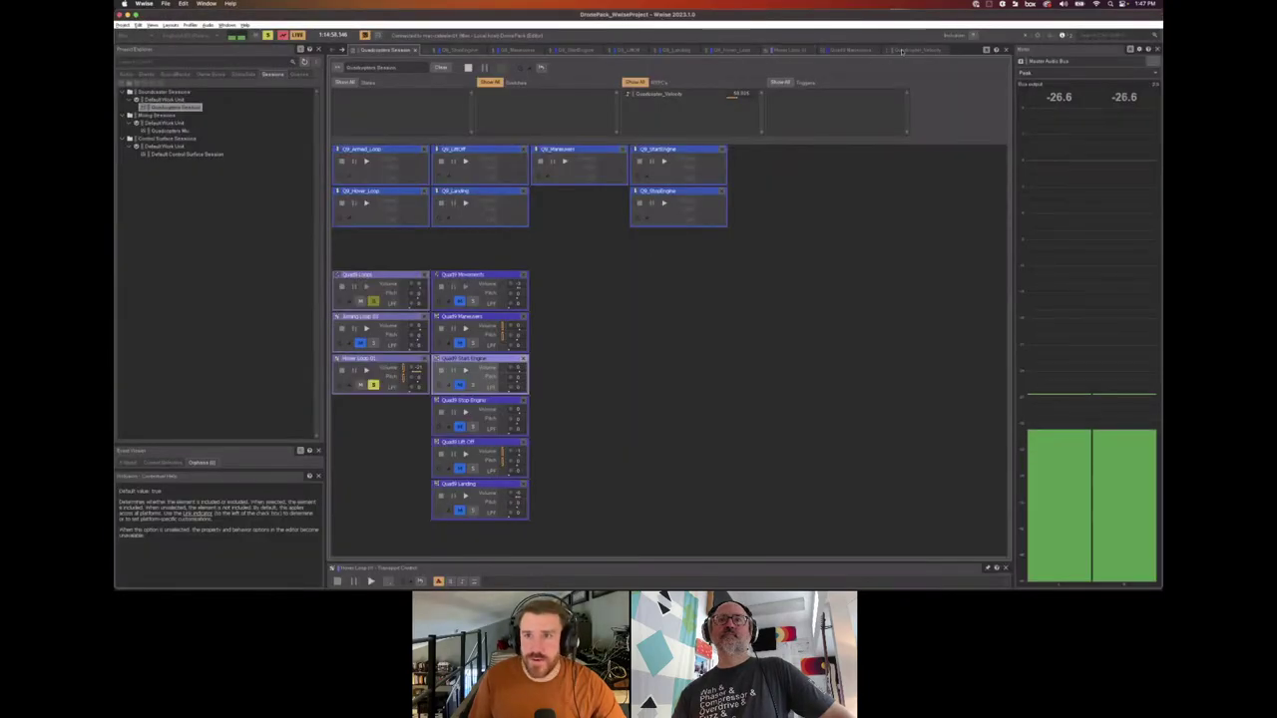
left_click(903, 51)
left_click(785, 51)
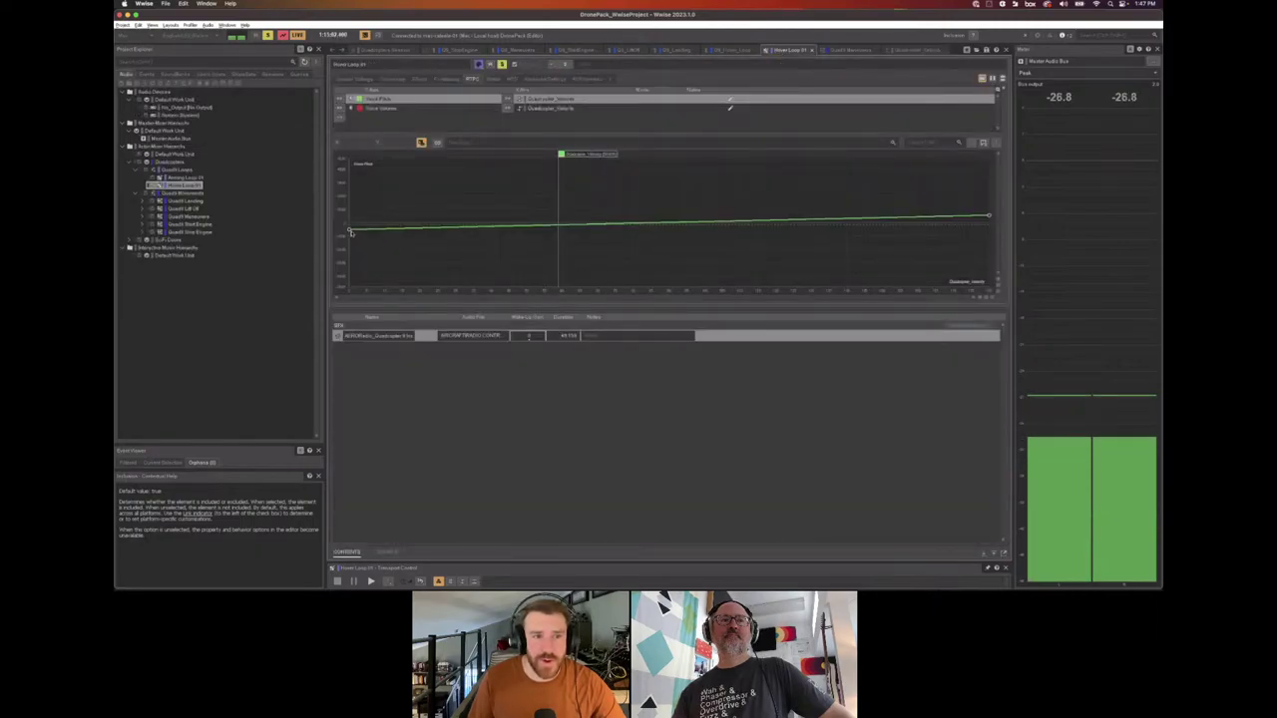
left_click_drag(350, 231, 348, 237)
left_click_drag(987, 216, 988, 209)
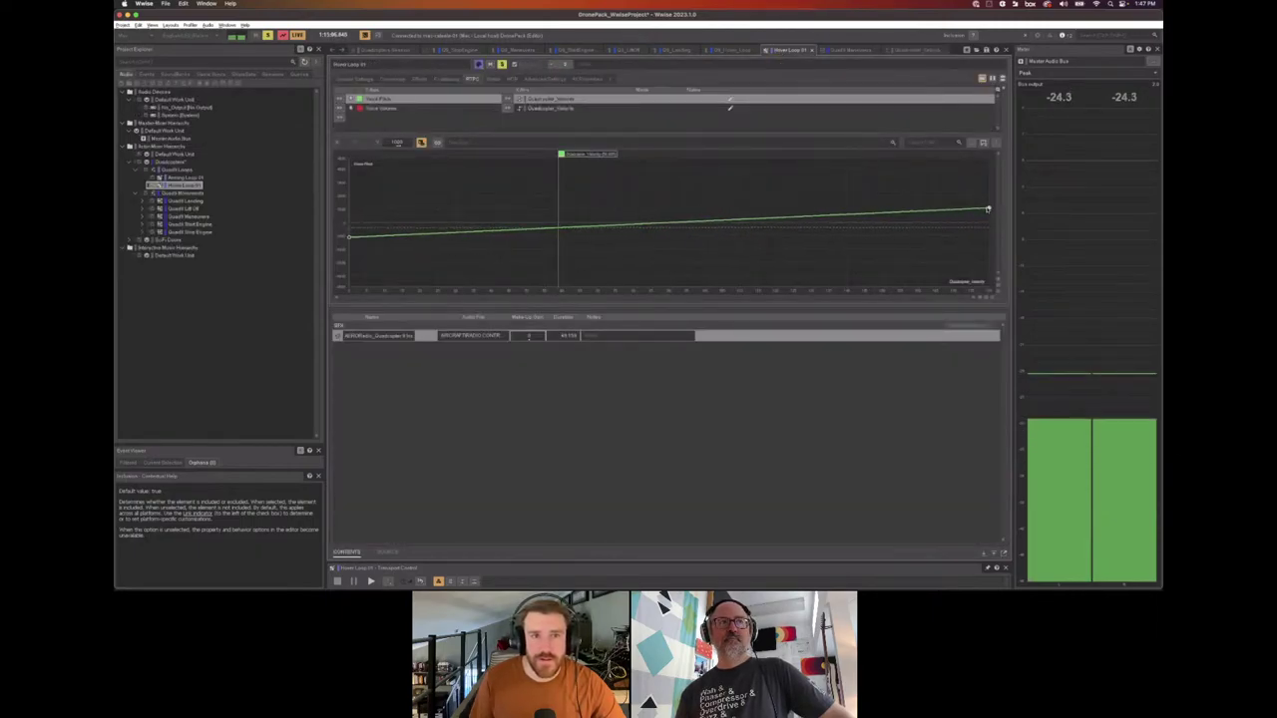
left_click(604, 108)
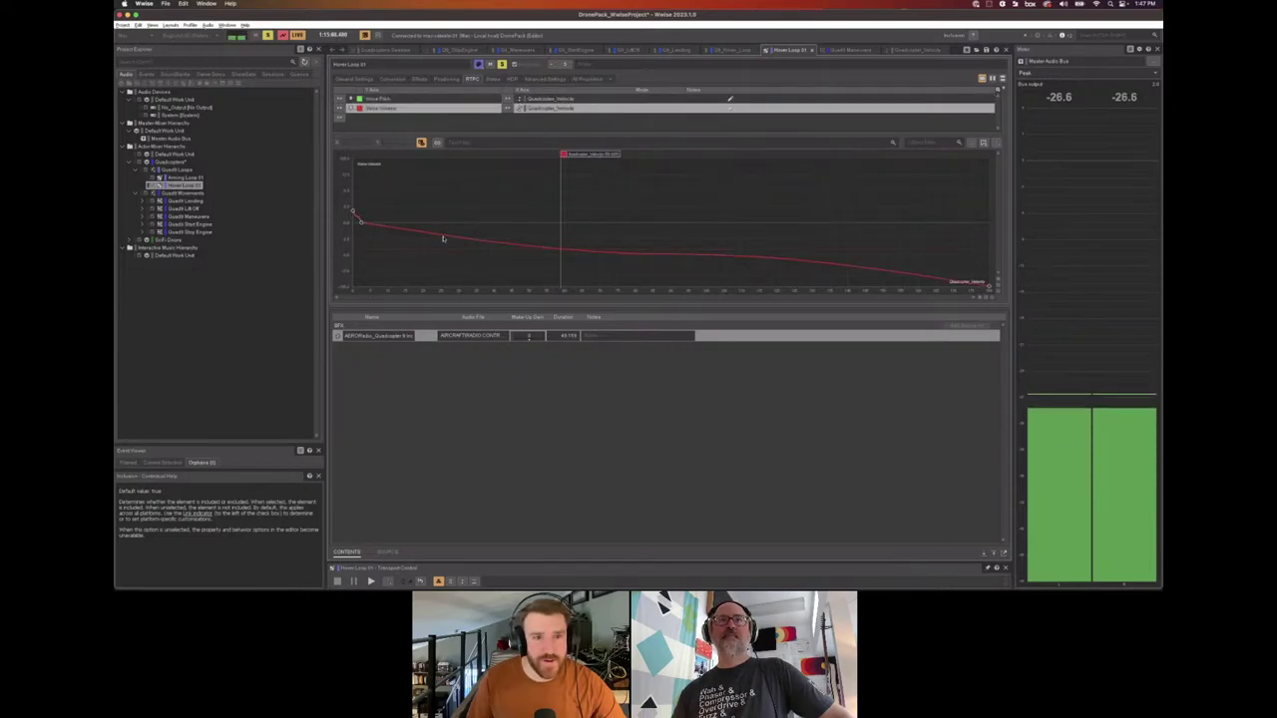
left_click_drag(361, 219, 352, 198)
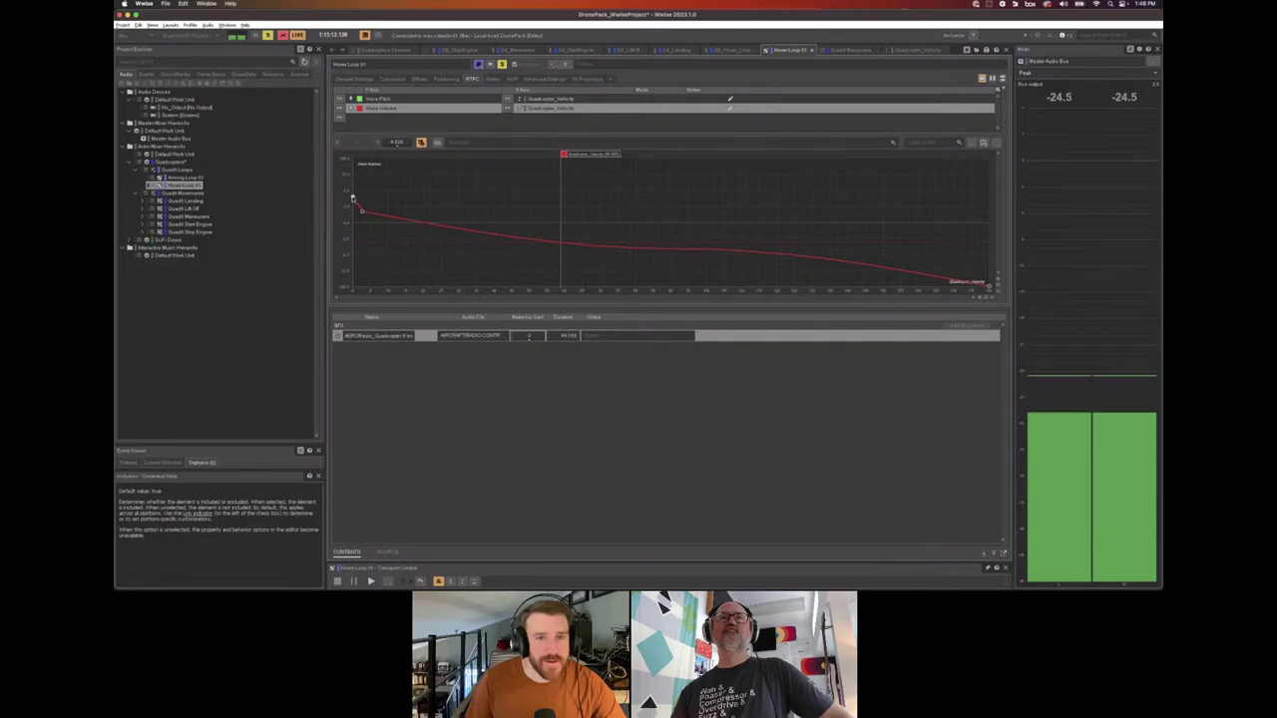
Return to the running Unreal level, leave photo mode, and fly the police drone forward around the buildings to audition the edited curves.
key("super+Tab")
right_click(353, 198)
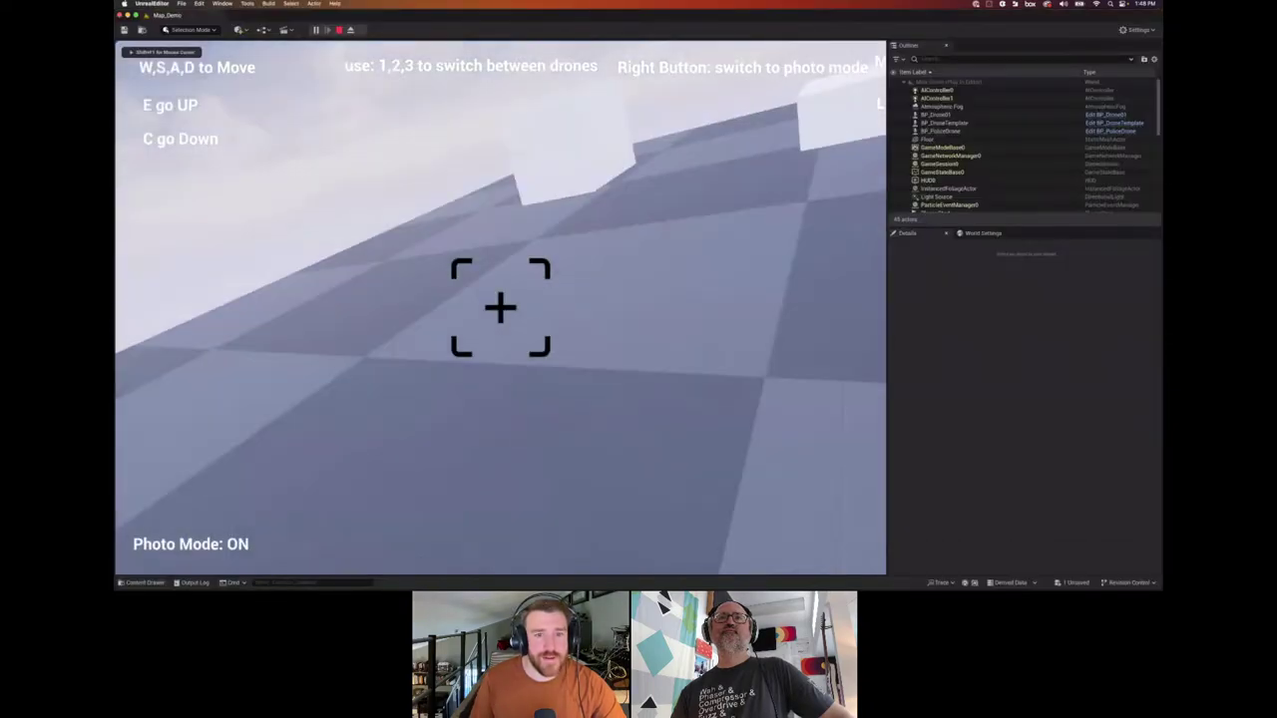
right_click(500, 307)
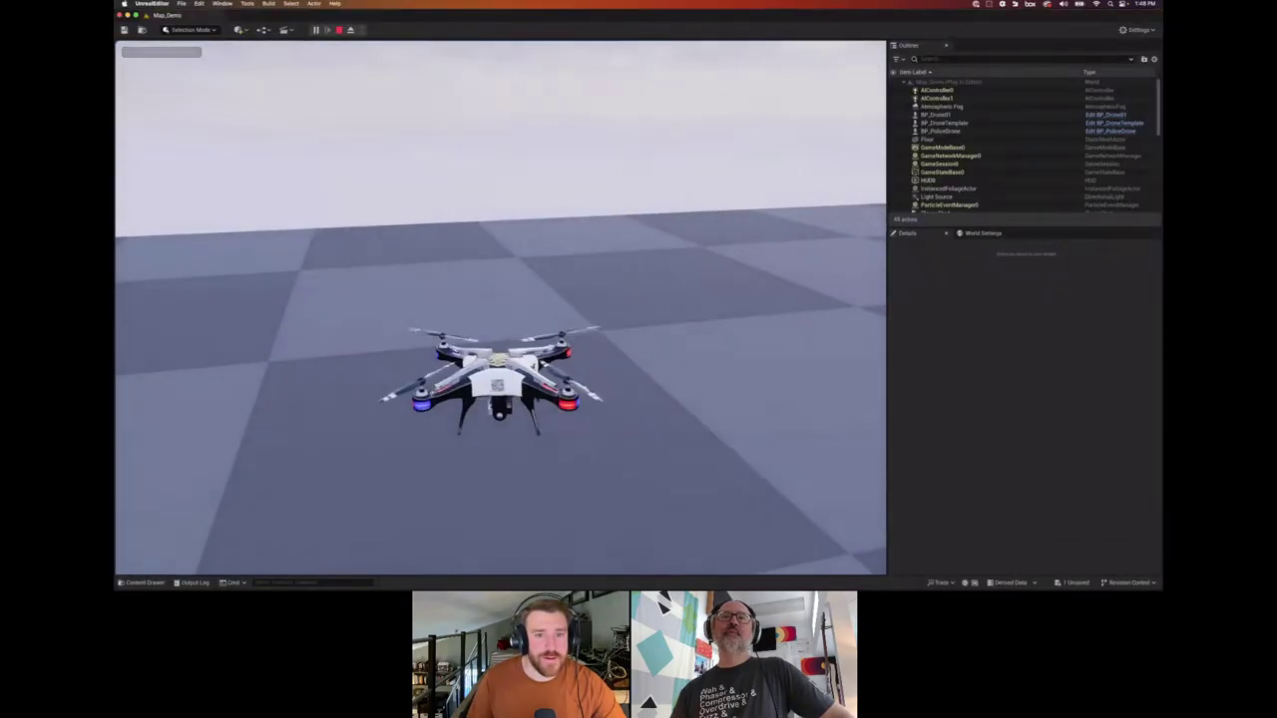
key("w")
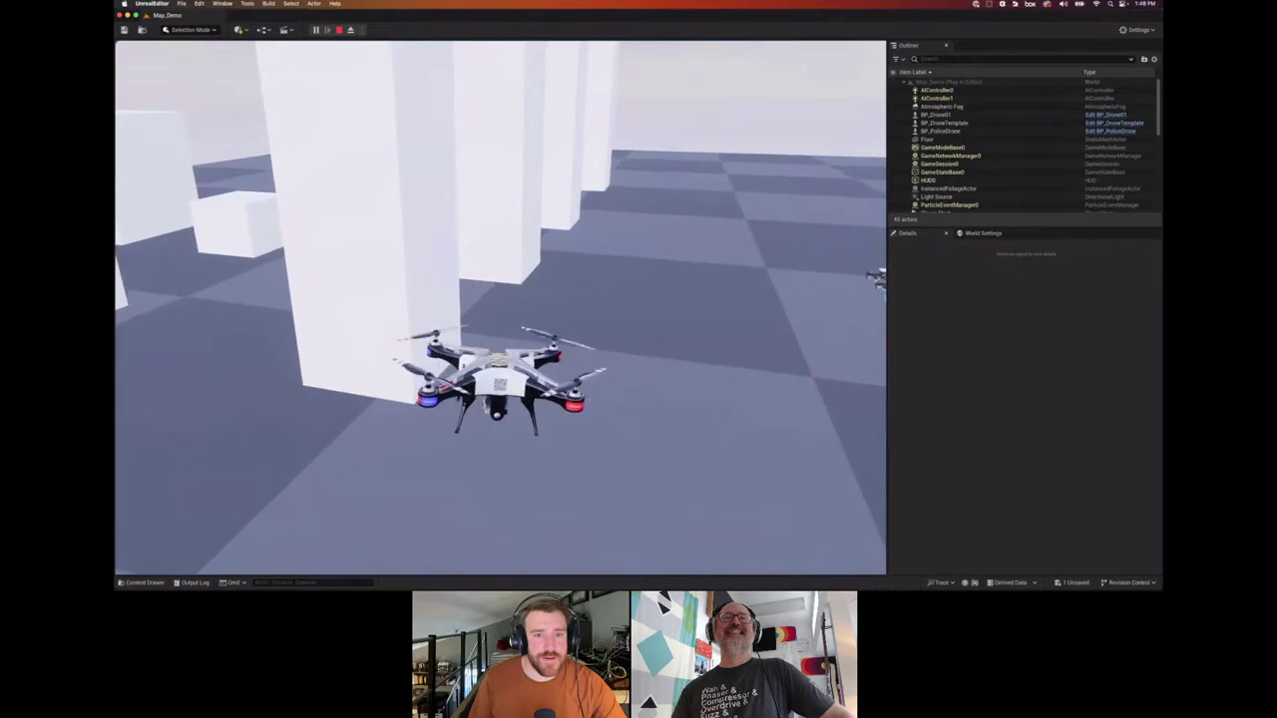
key("w")
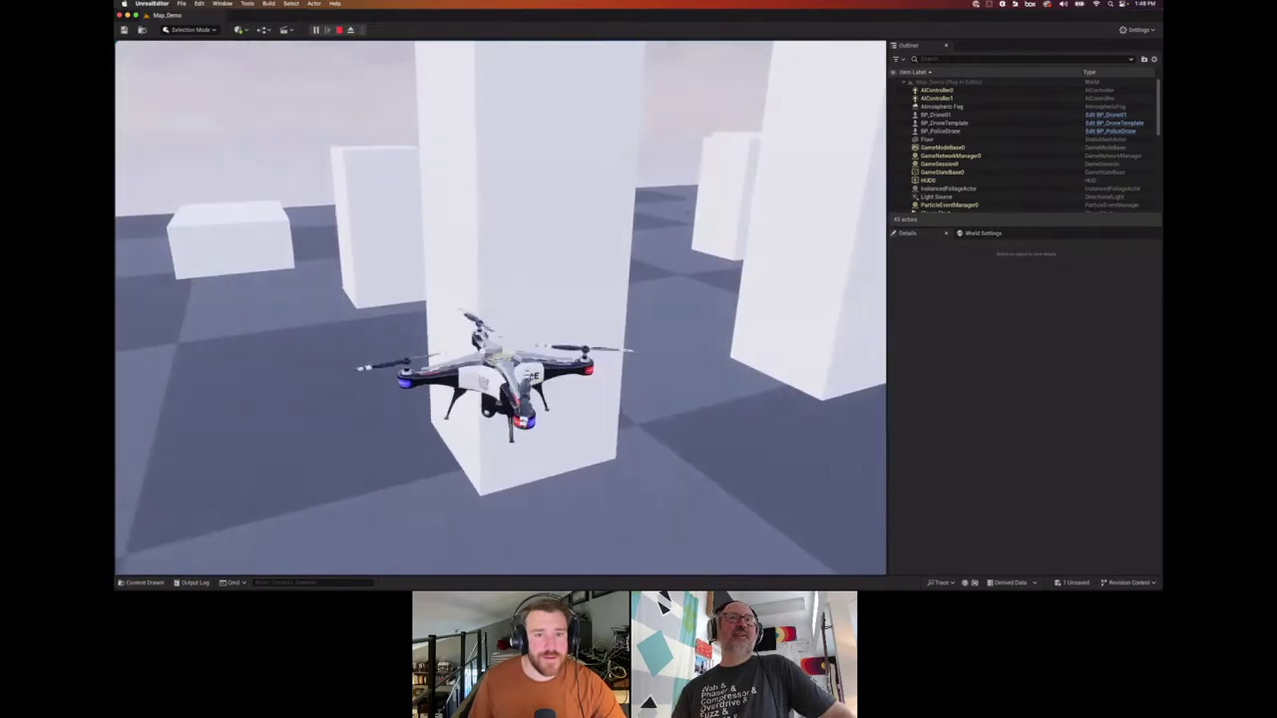
key("w")
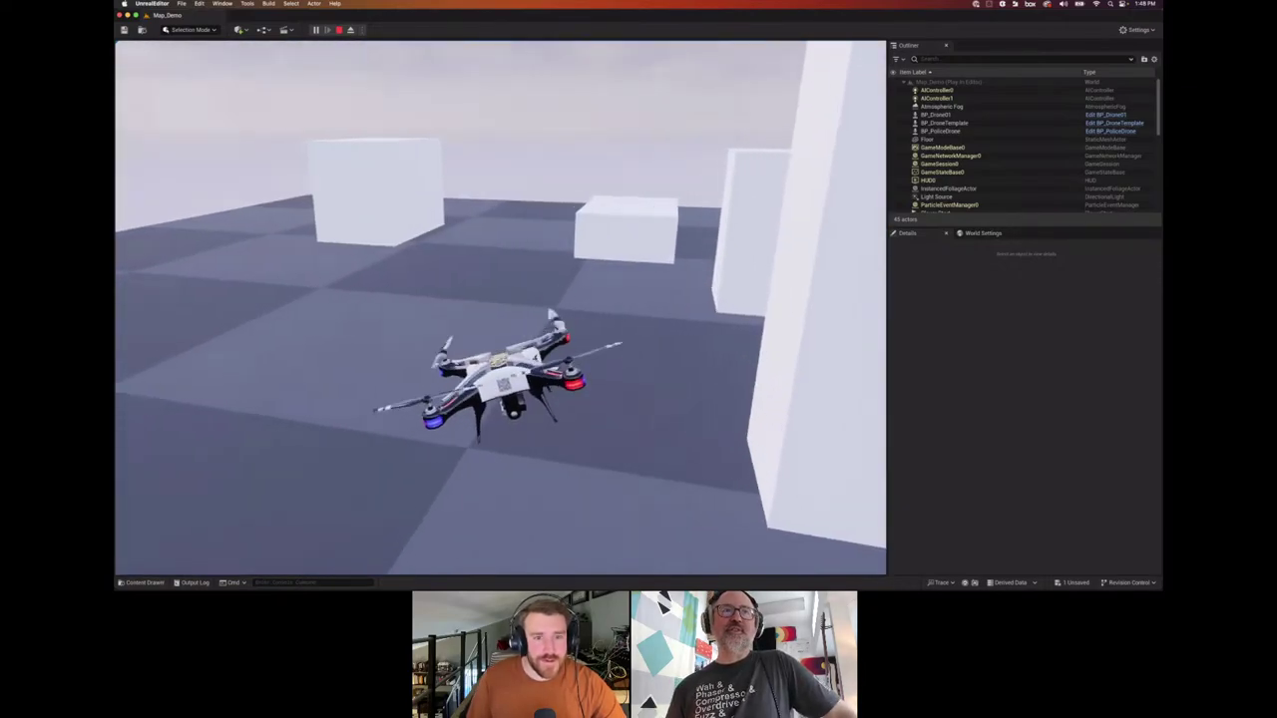
key("w")
key("w")
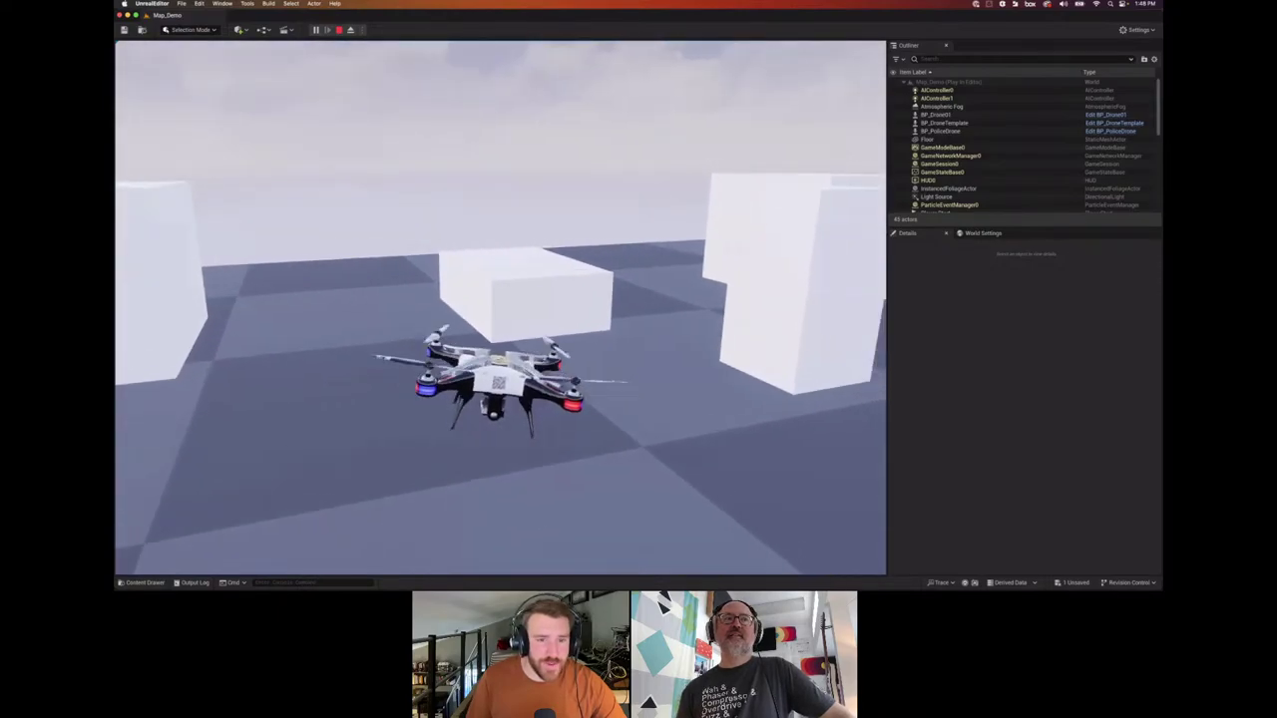
Fly the police drone forward and sweep it from side to side past the buildings to audition the soloed hover loop.
key("w")
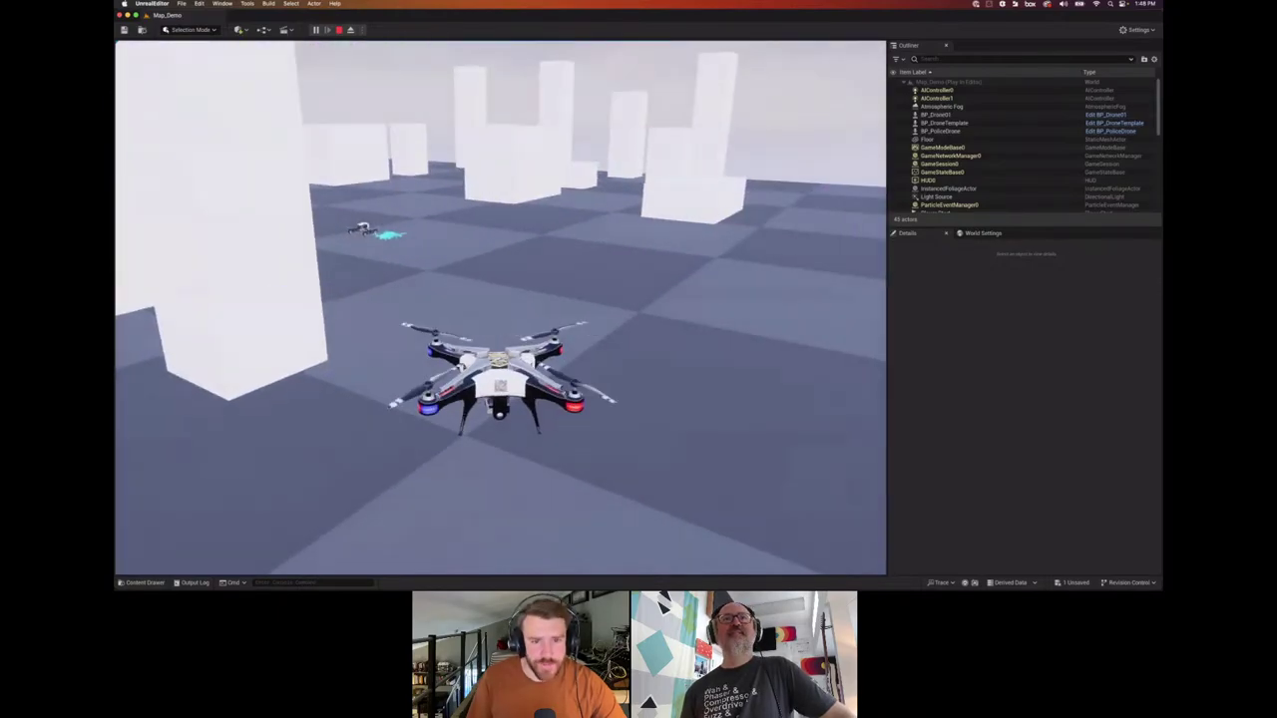
key("d")
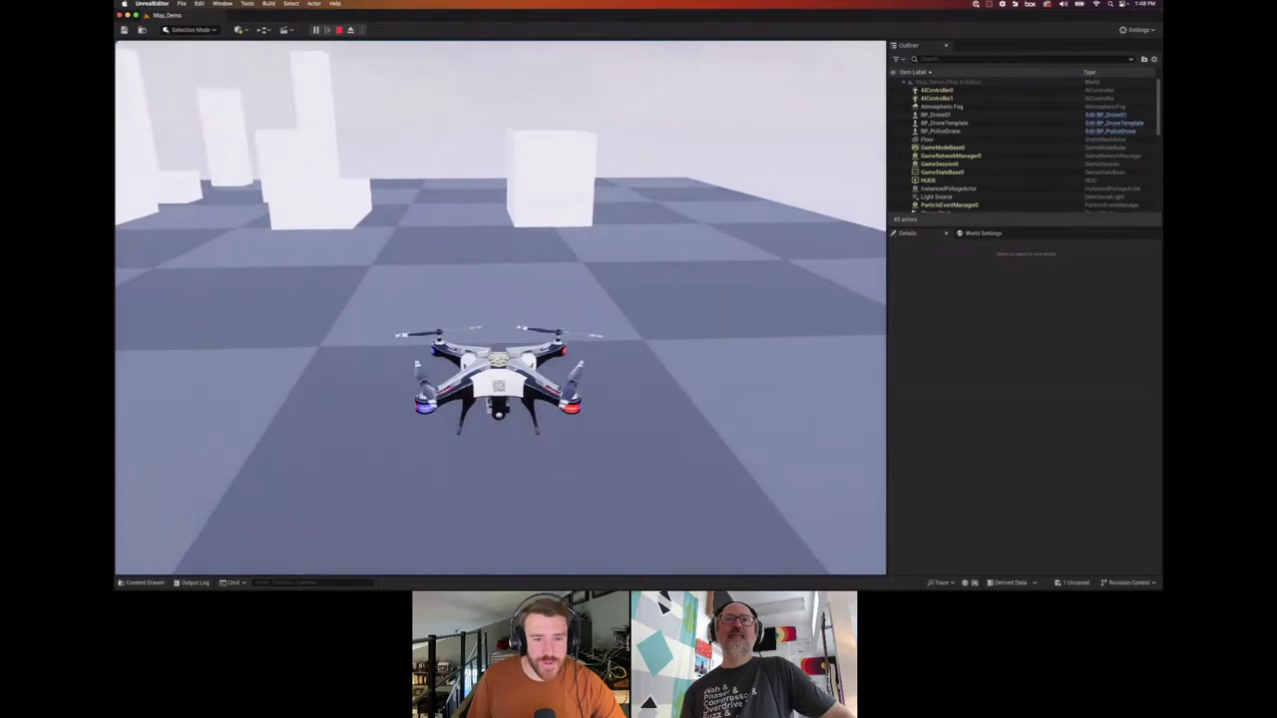
key("a")
key("a")
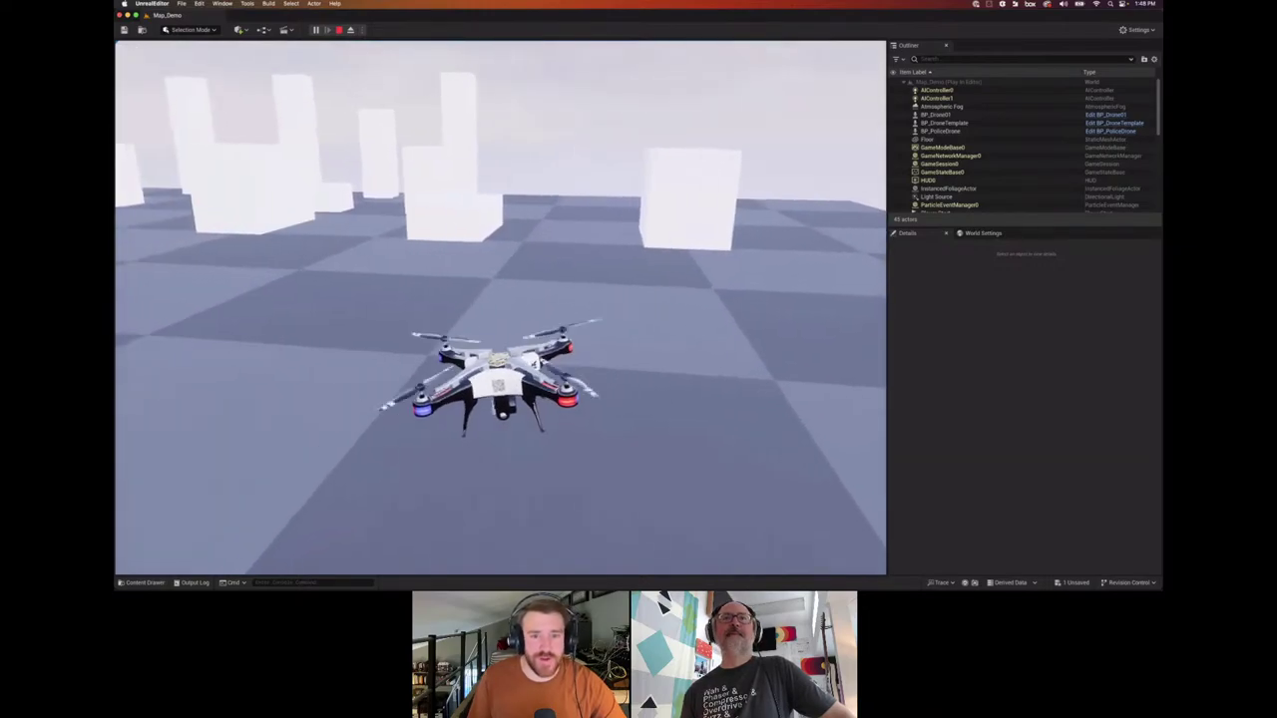
key("d")
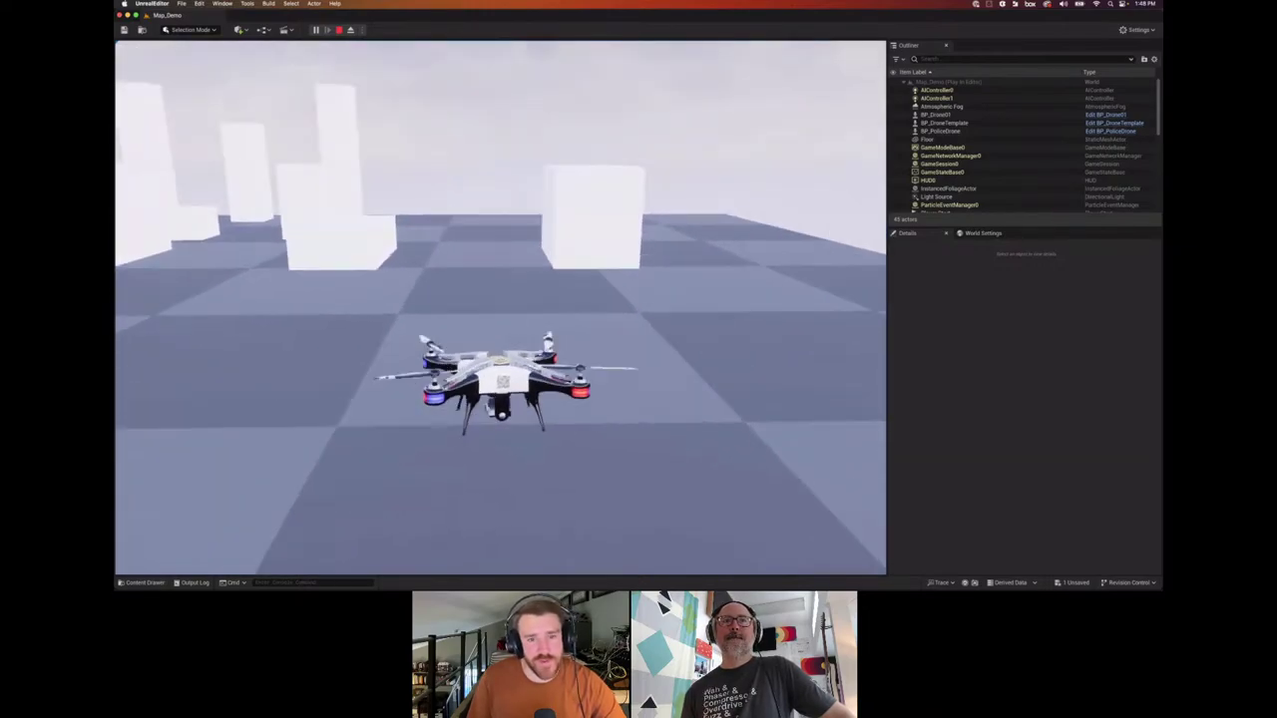
key("a")
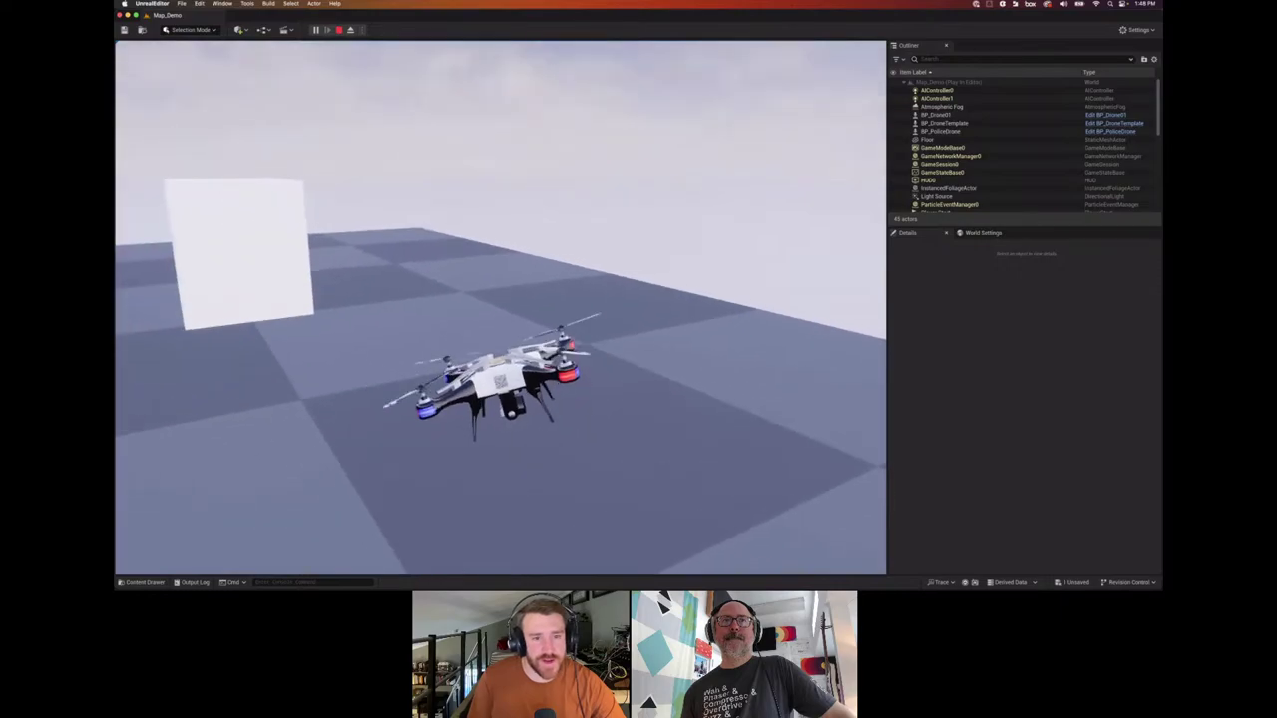
key("a")
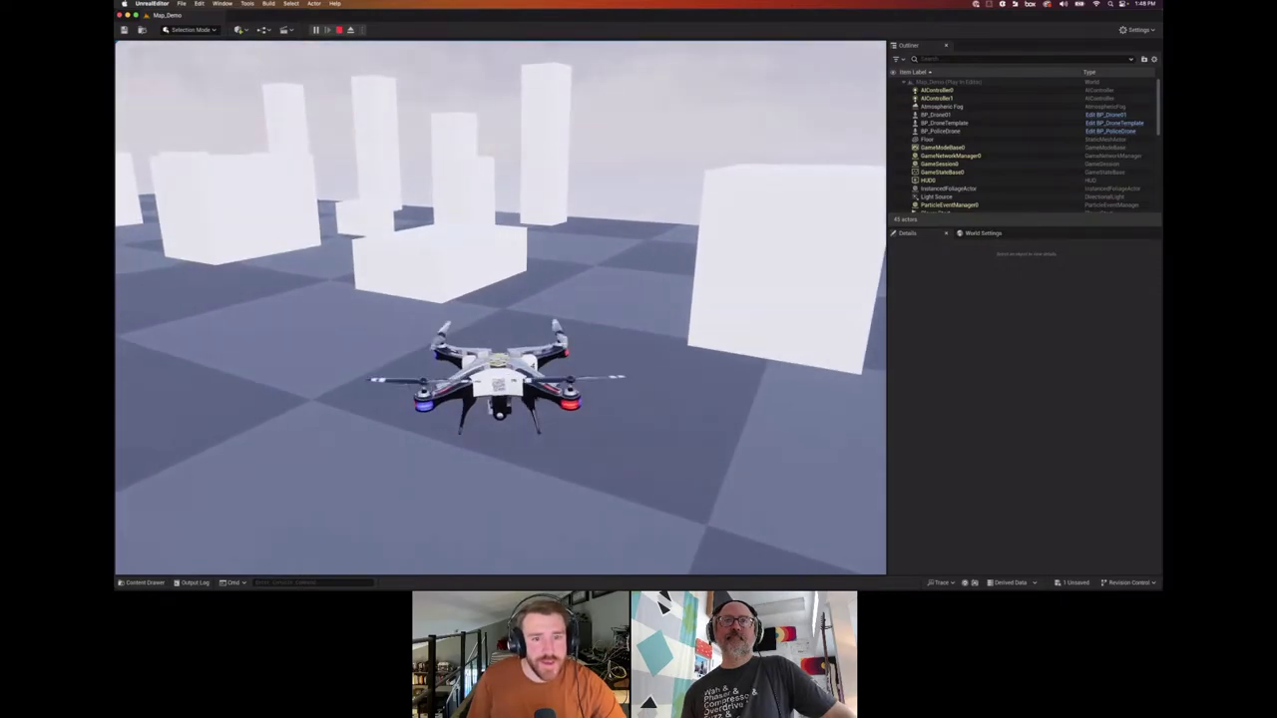
Show Hover Loop 01's general settings in Wwise, then return to Unreal Editor and stop the running level.
key("super+Tab")
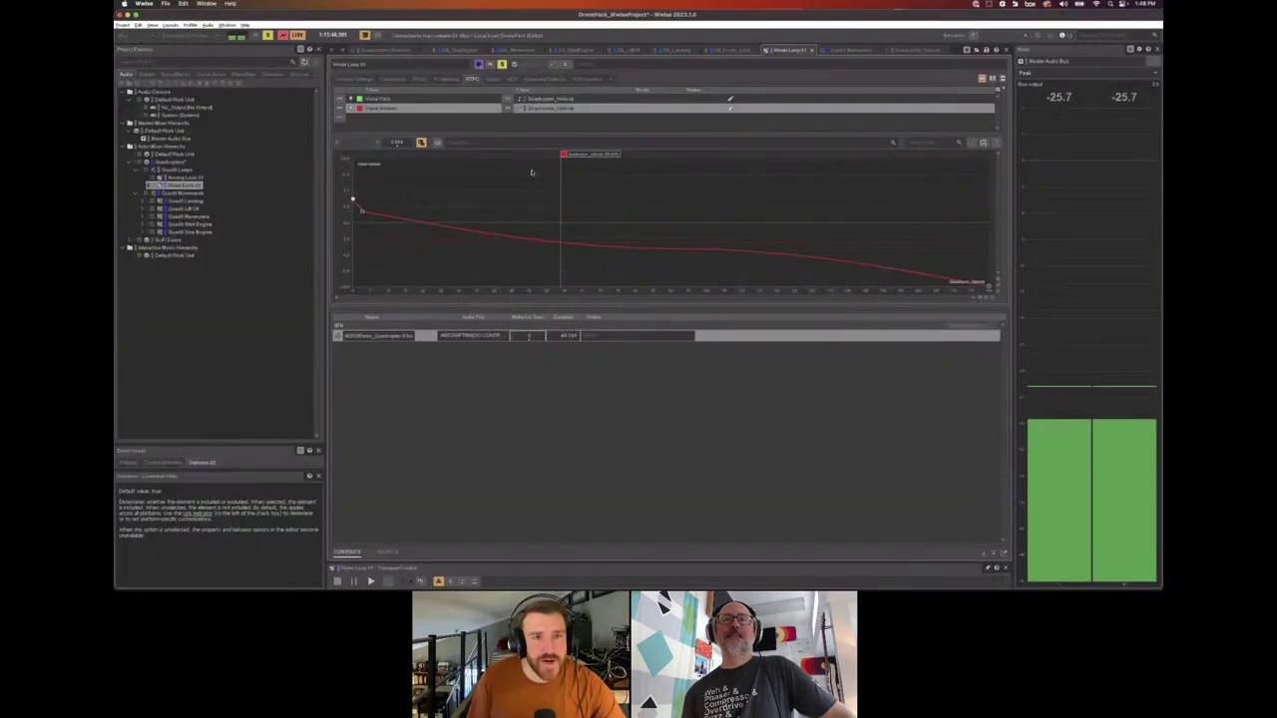
left_click(356, 79)
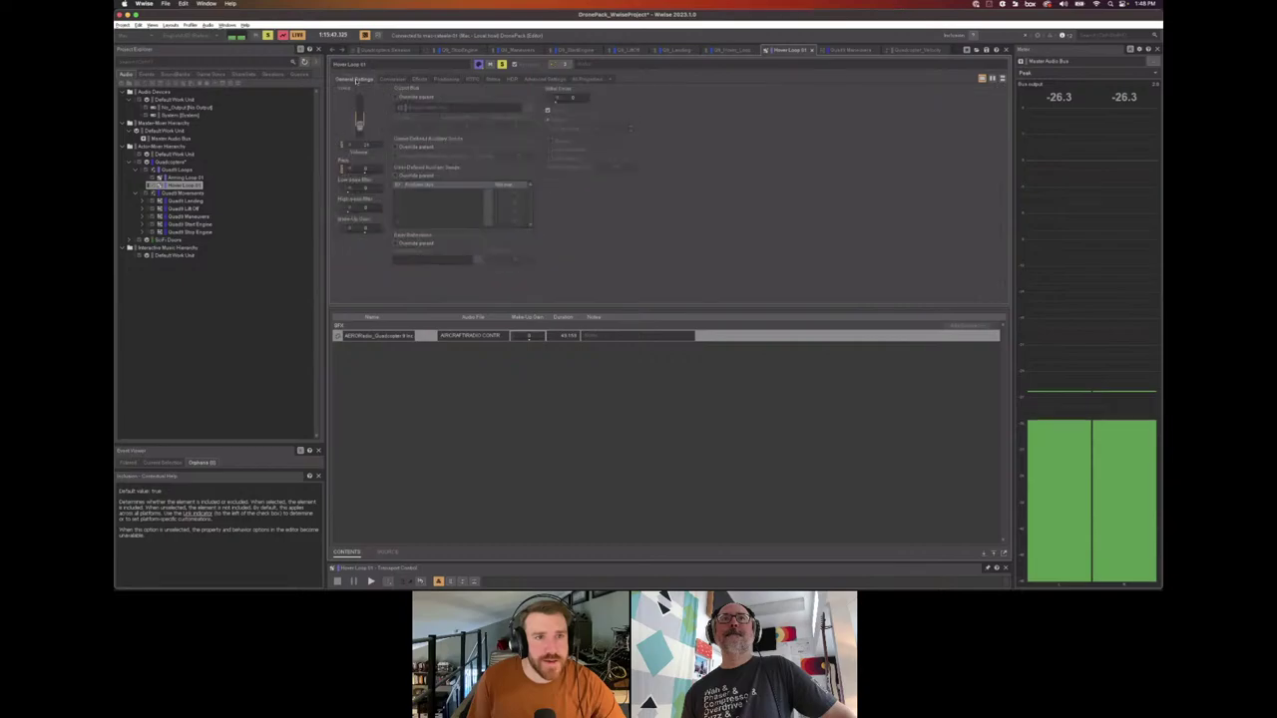
key("super+Tab")
right_click(610, 183)
key("Escape")
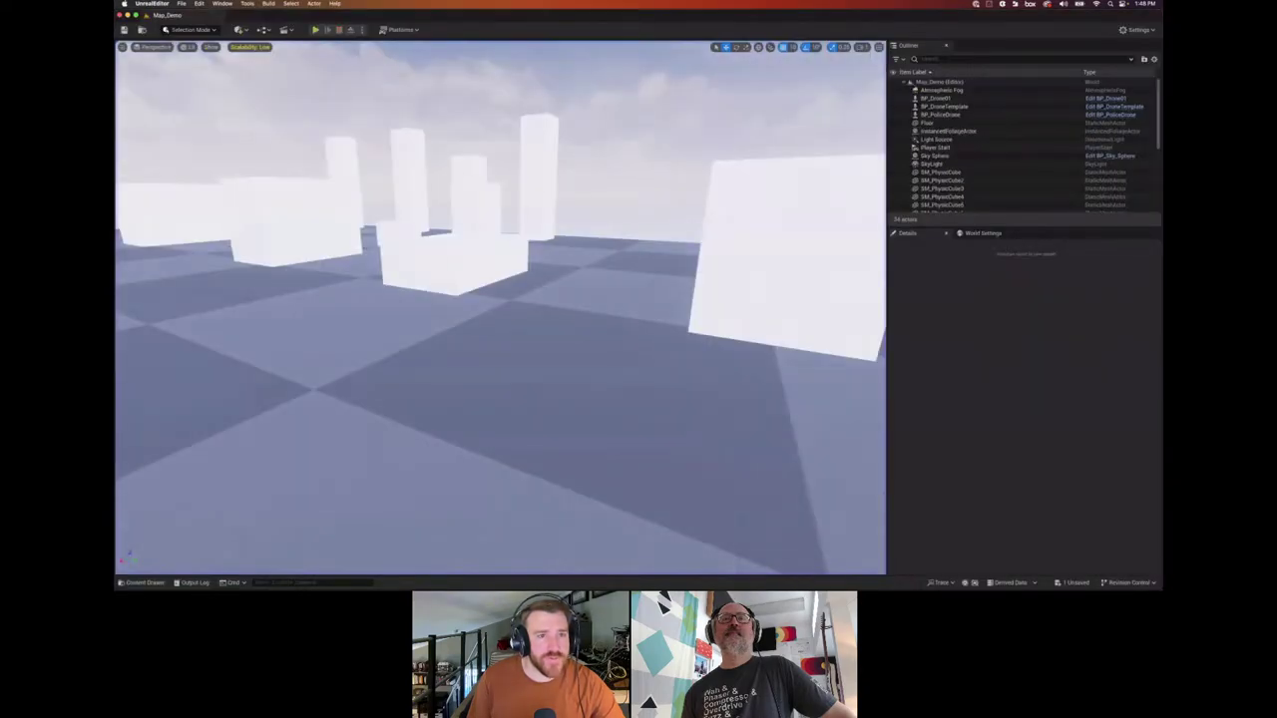
In the Wwise quadcopter soundcaster session, unsolo Hover Loop 01 and solo the quadcopter Maneuvers container.
key("super+Tab")
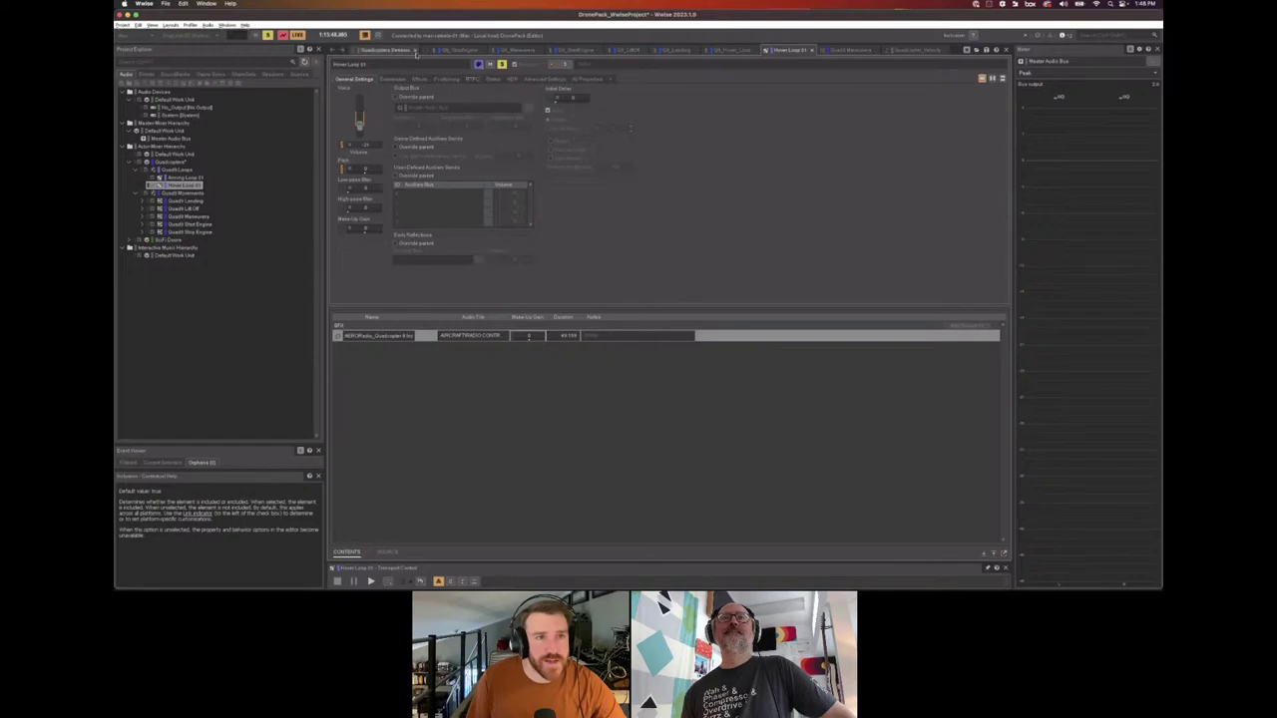
left_click(387, 50)
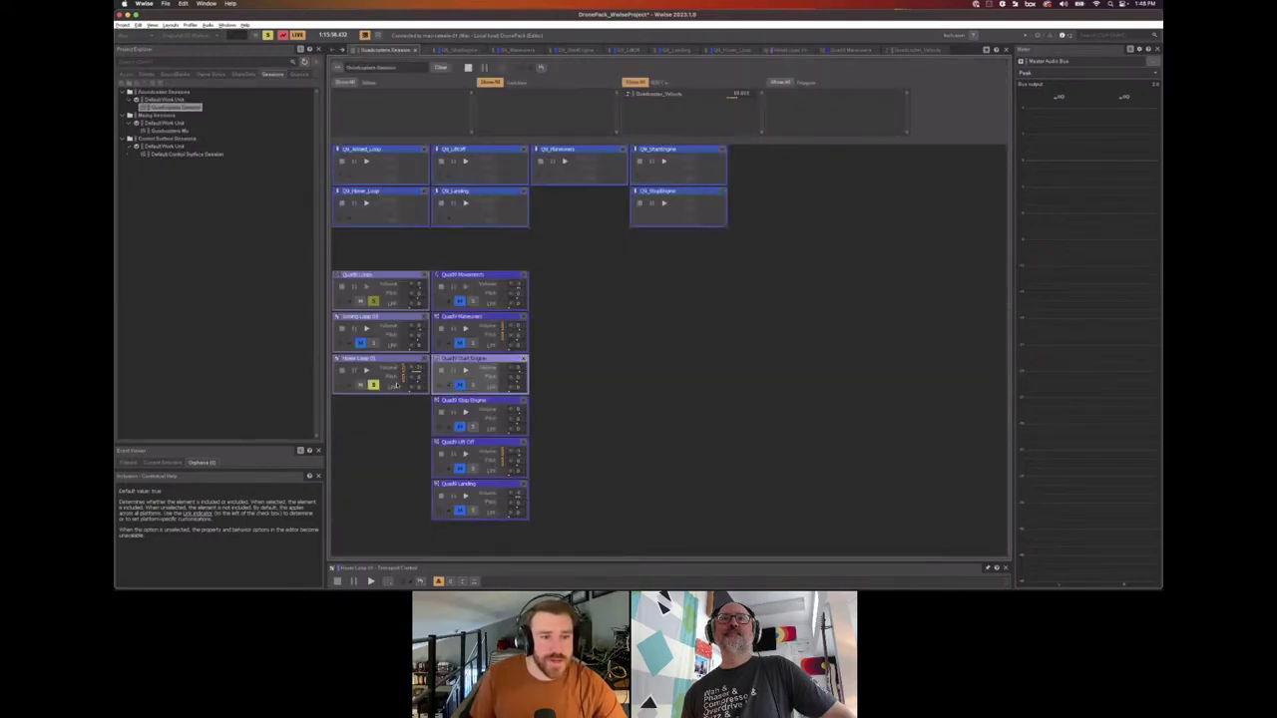
left_click(373, 385)
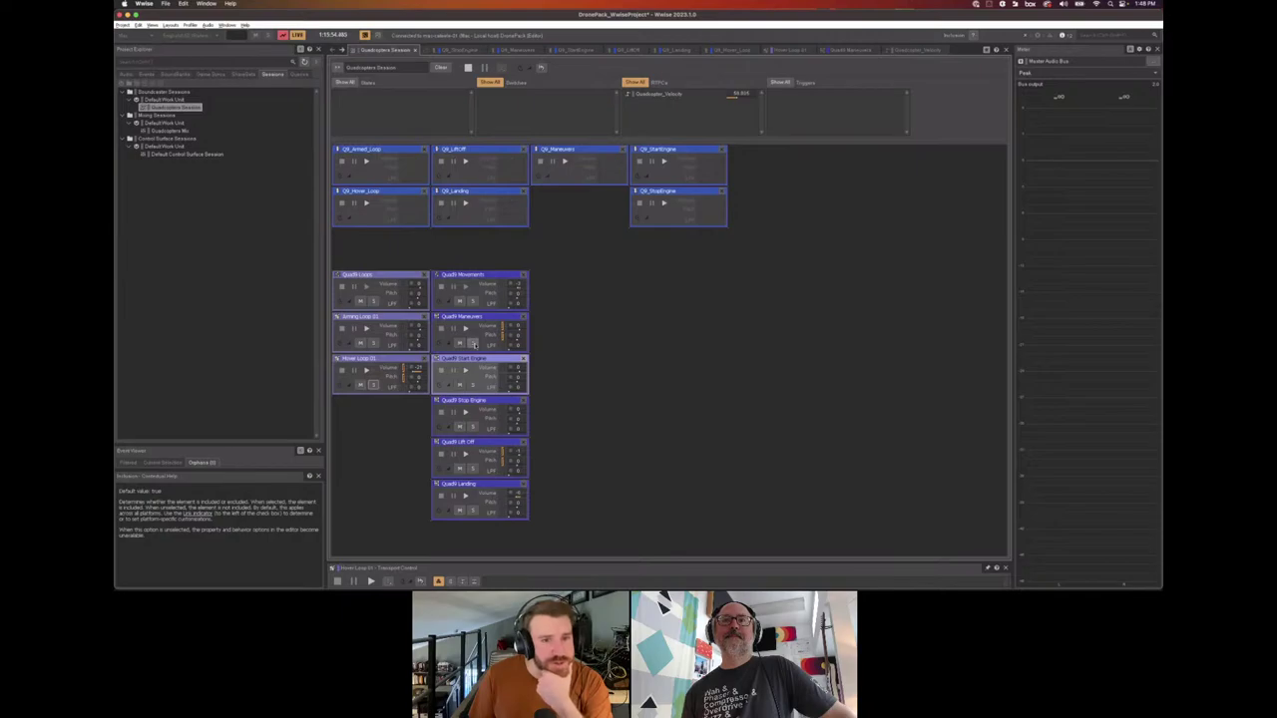
left_click(473, 344)
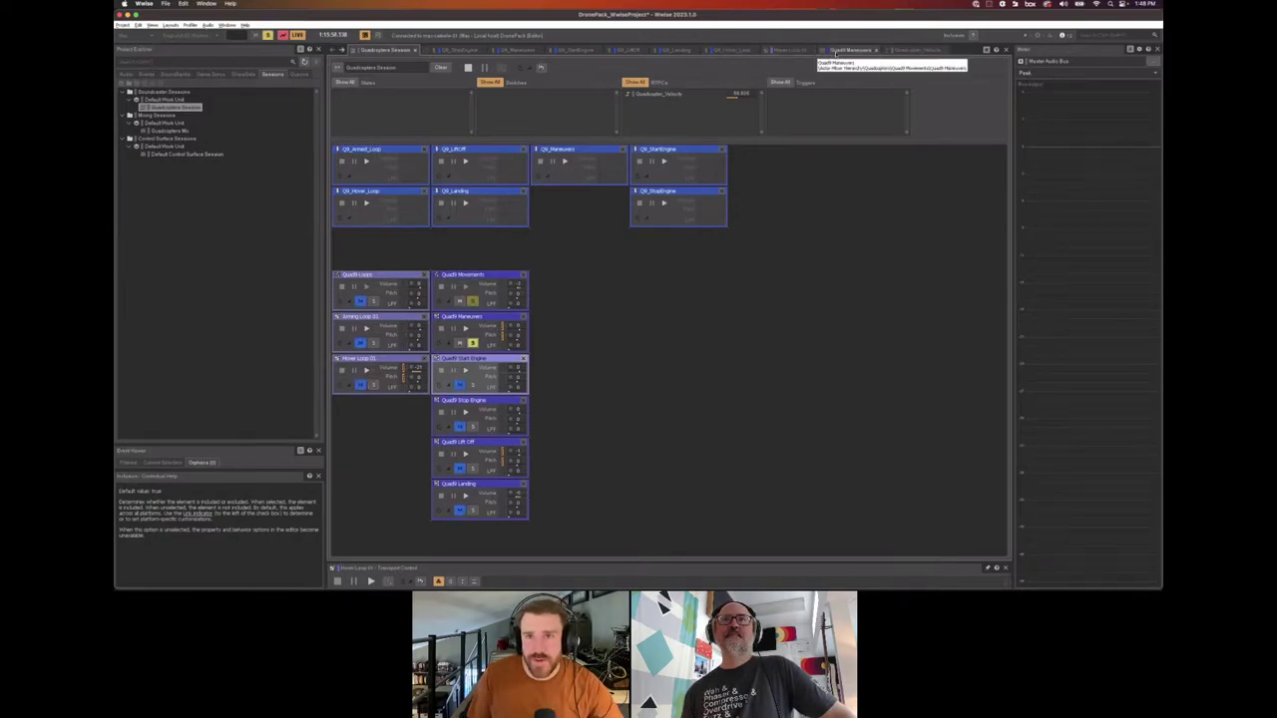
Examine how the Maneuvers container's Voice Pitch and Voice Volume RTPC curves respond to the quadcopter velocity parameter.
left_click(816, 51)
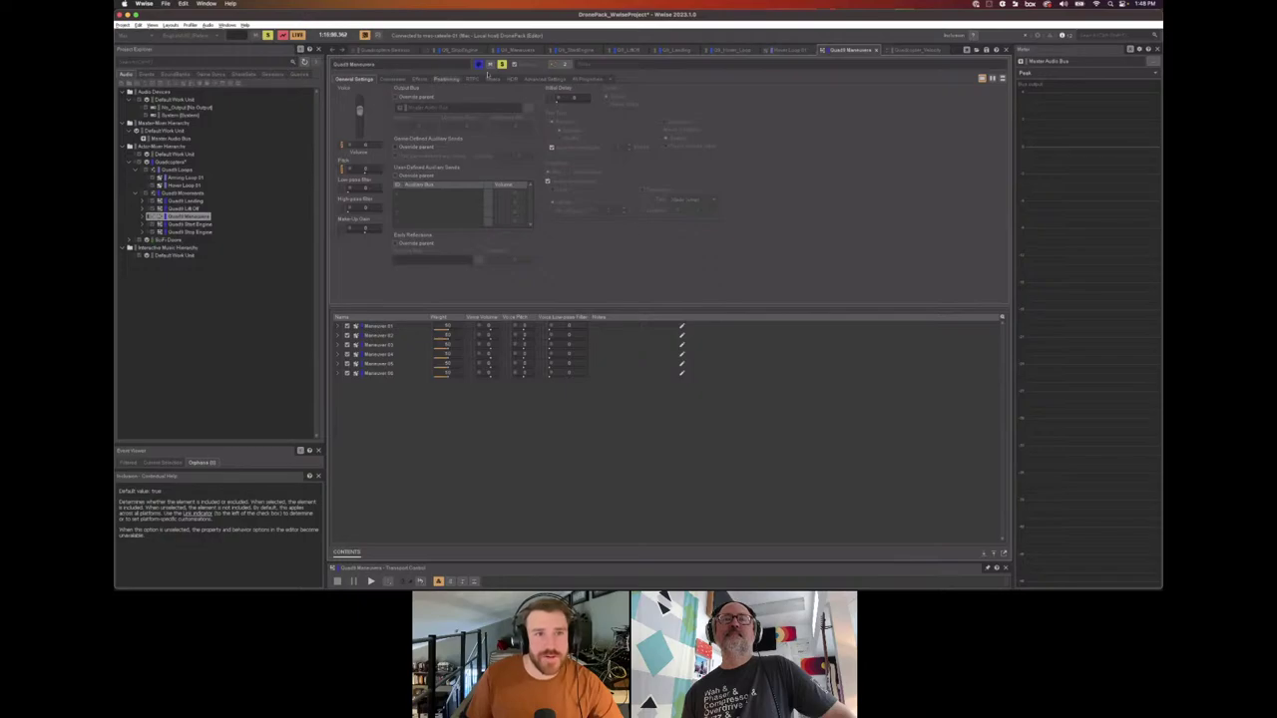
left_click(472, 79)
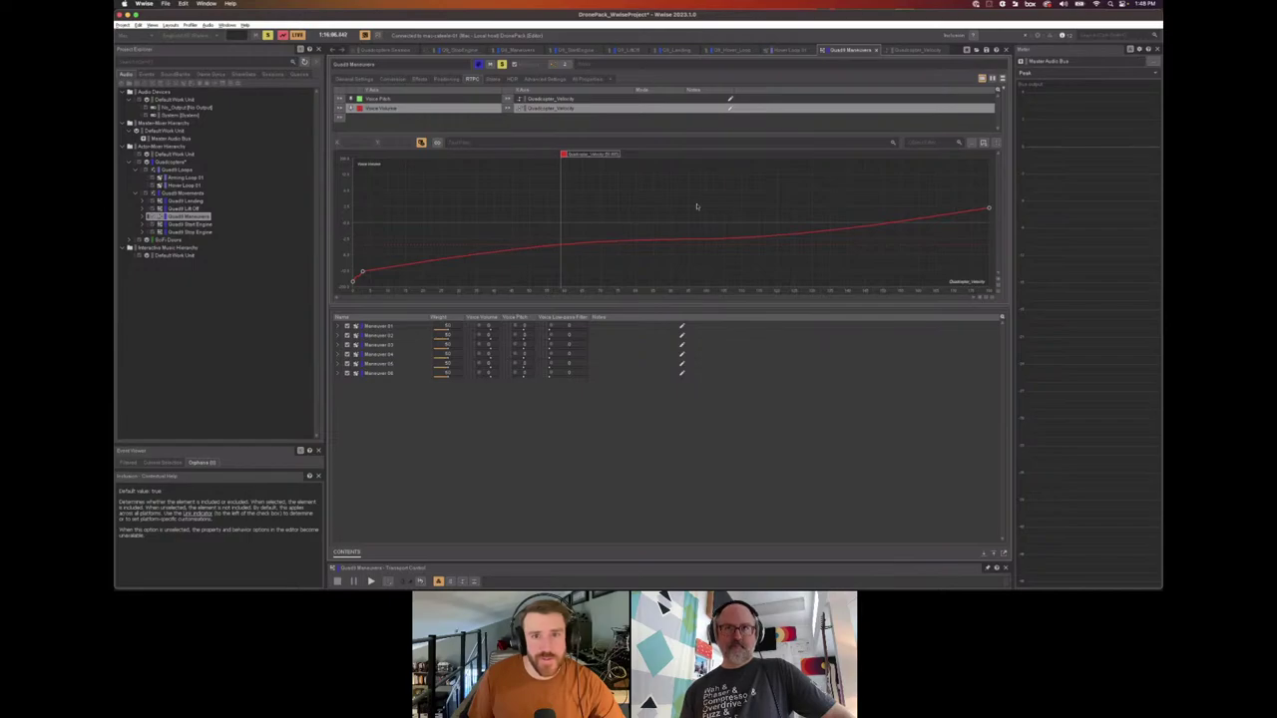
left_click(435, 100)
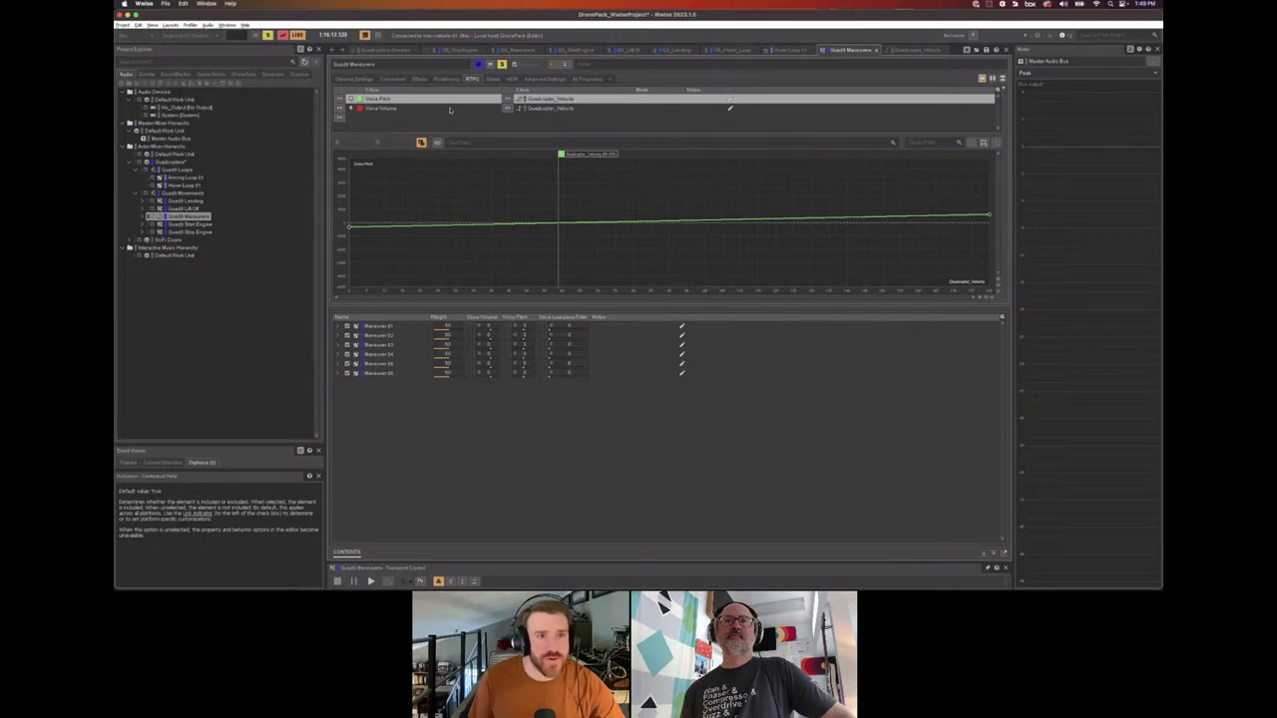
left_click(450, 108)
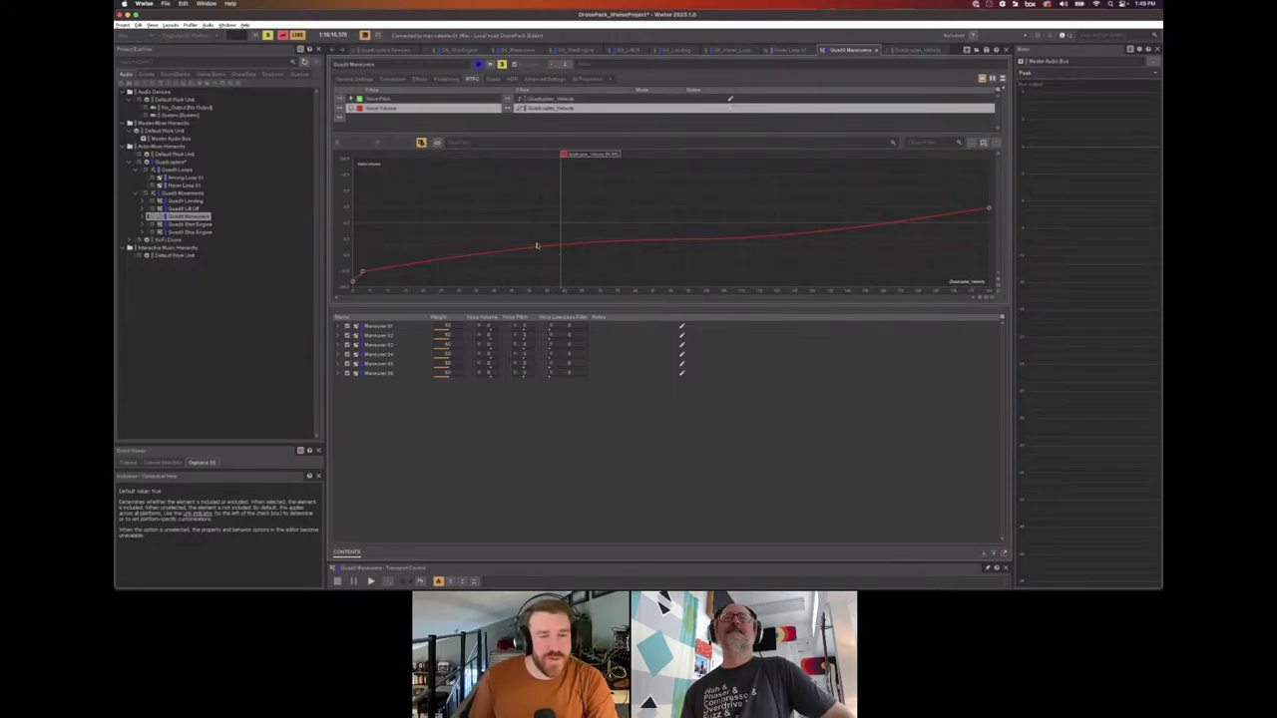
left_click(406, 100)
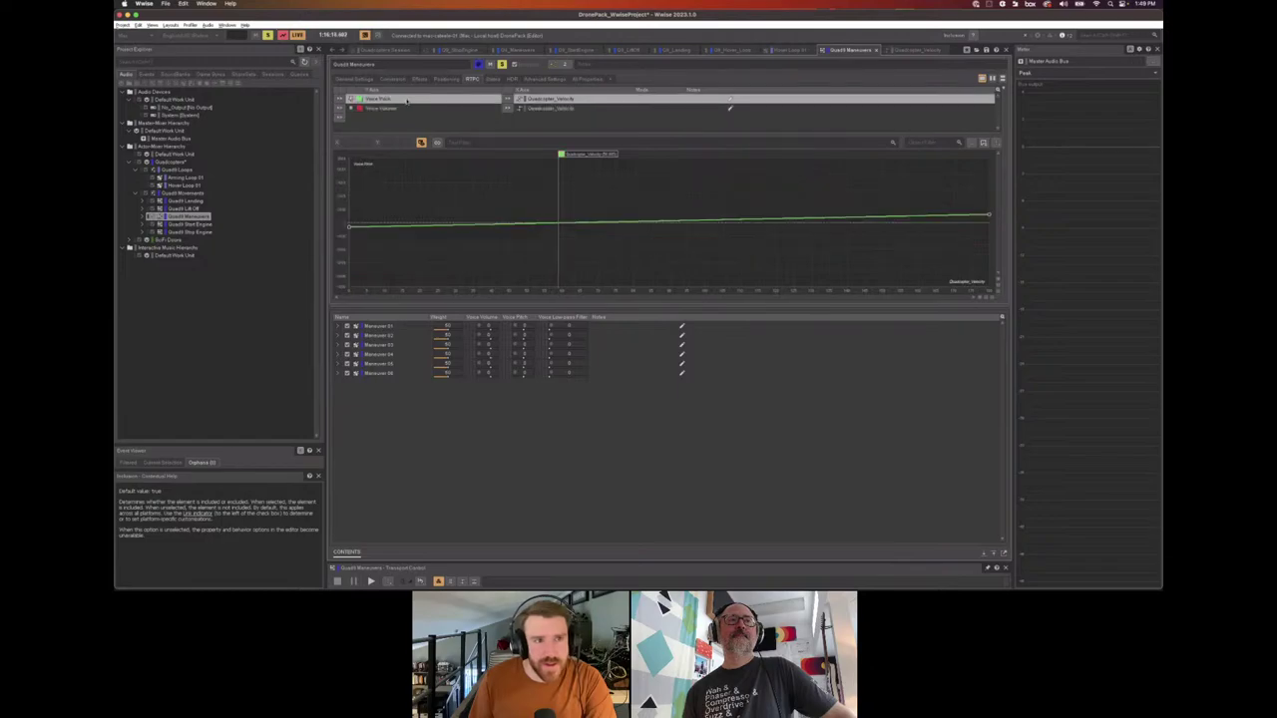
left_click(403, 108)
left_click(406, 101)
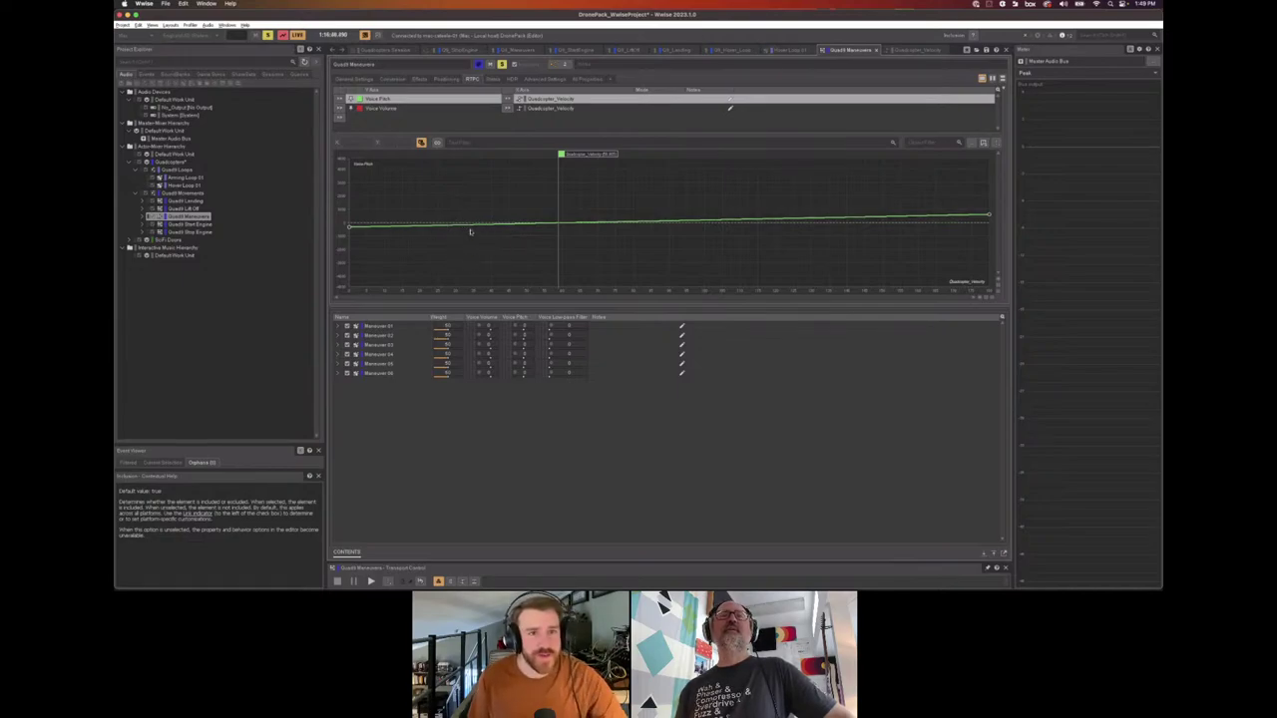
left_click(392, 108)
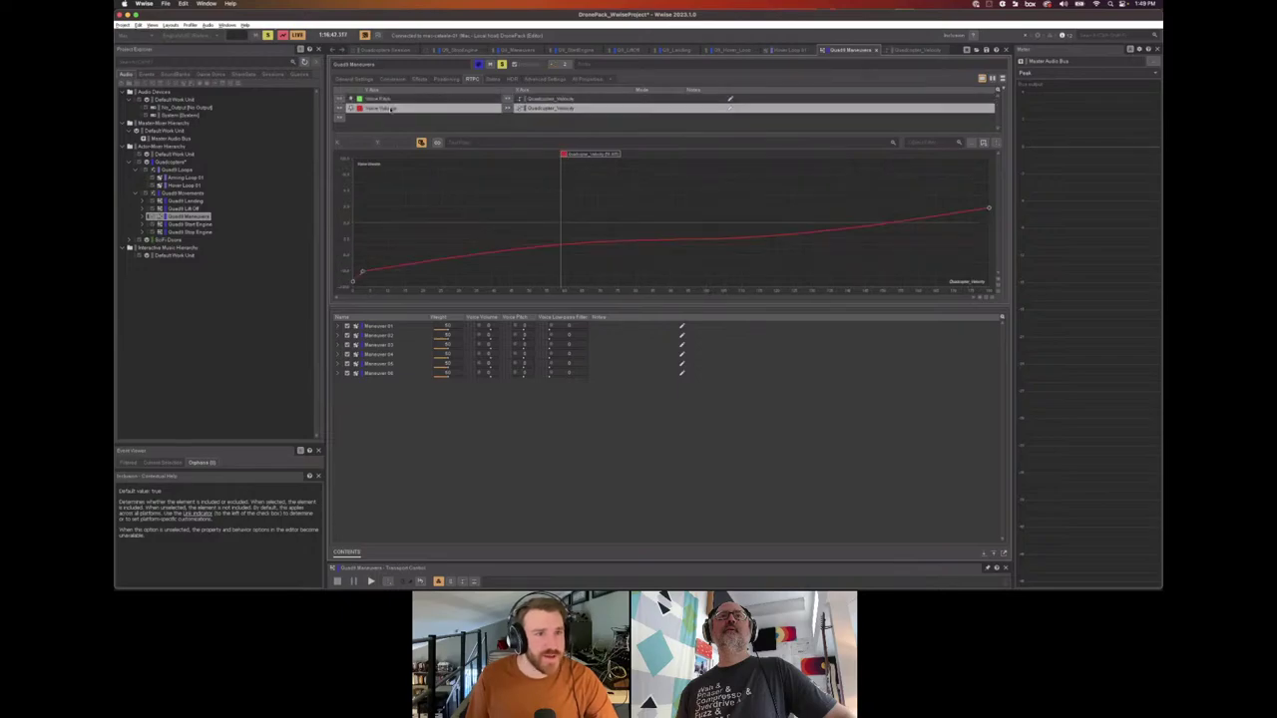
left_click(393, 98)
left_click(392, 108)
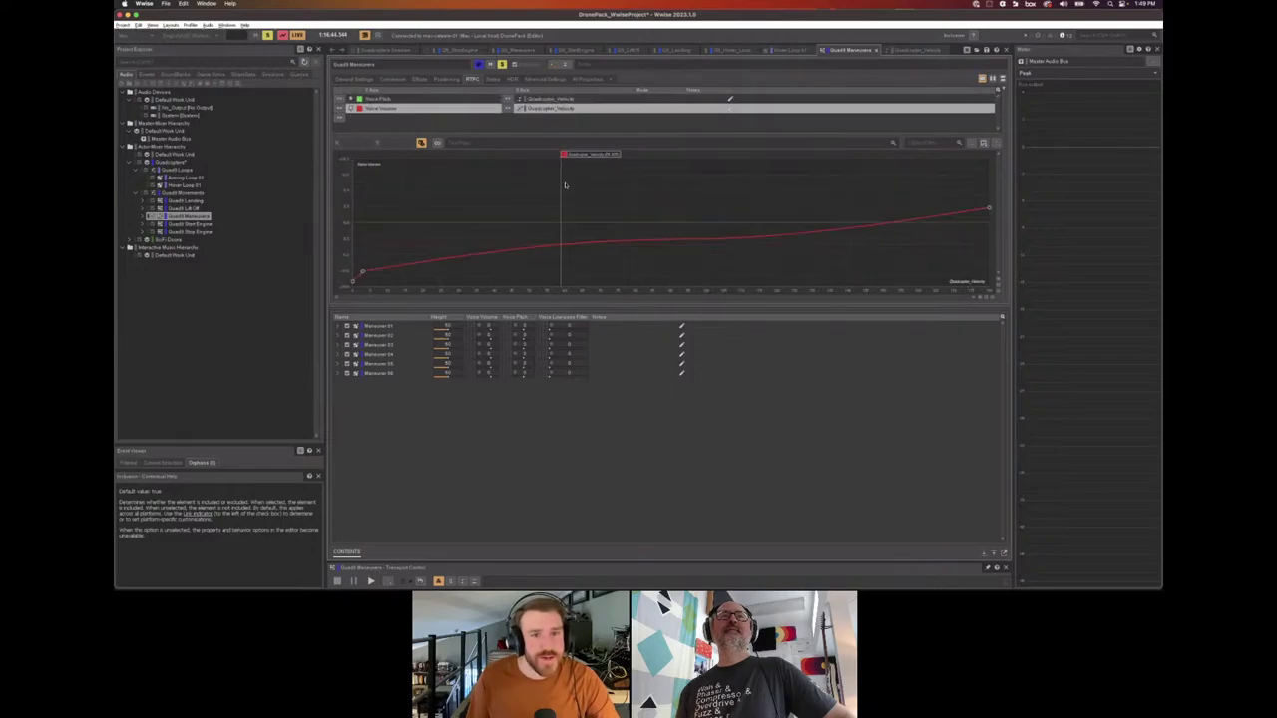
left_click(417, 99)
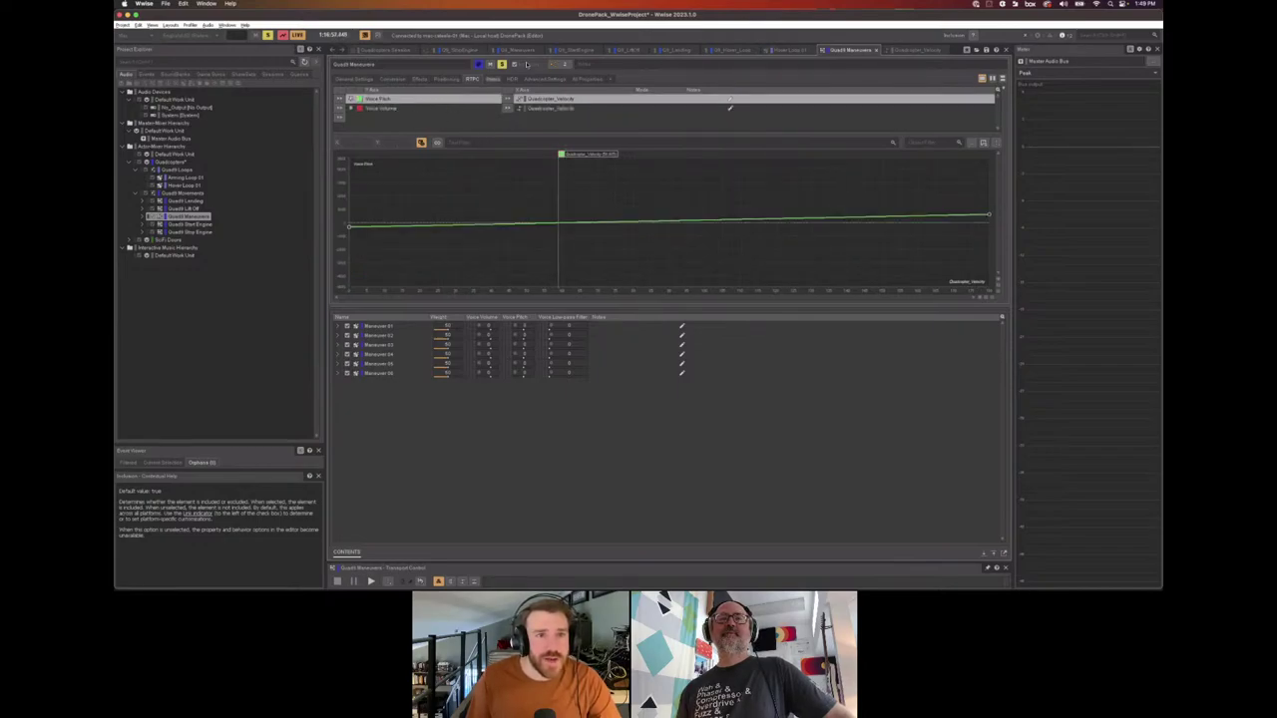
Switch to Unreal Editor, play the Map_Demo level, and take control of the police drone in flight.
key("super+Tab")
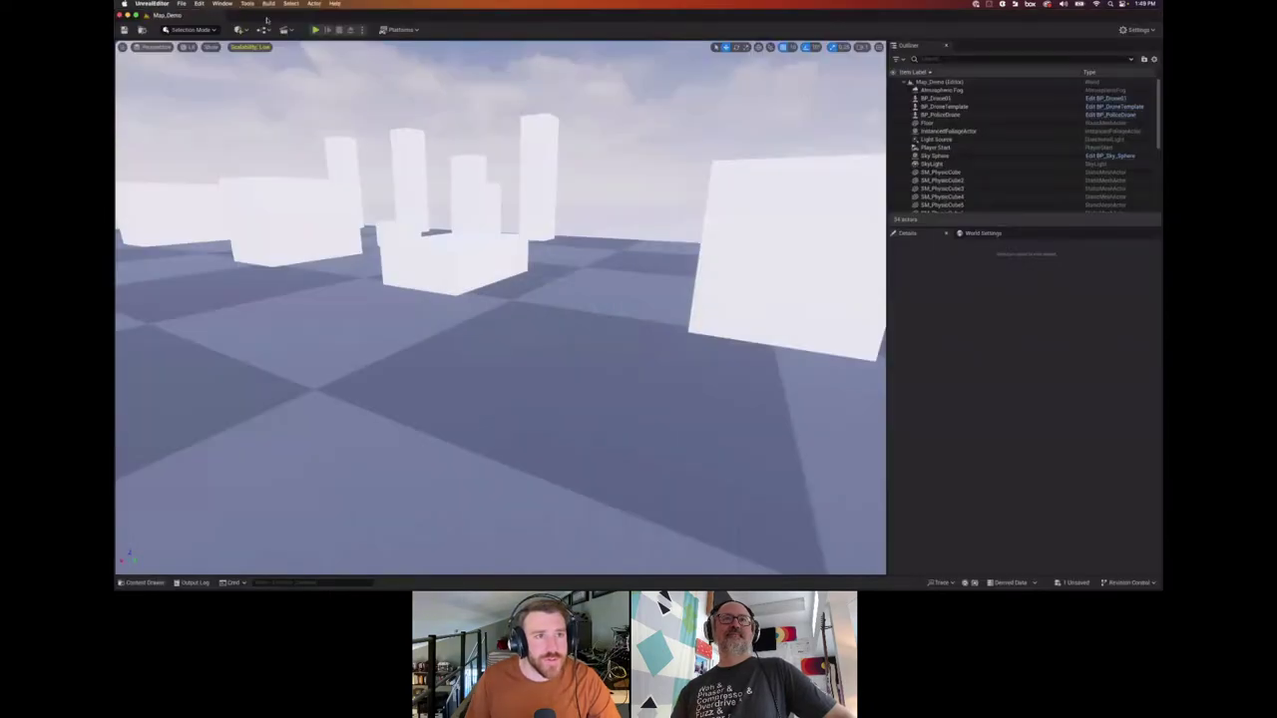
left_click(315, 29)
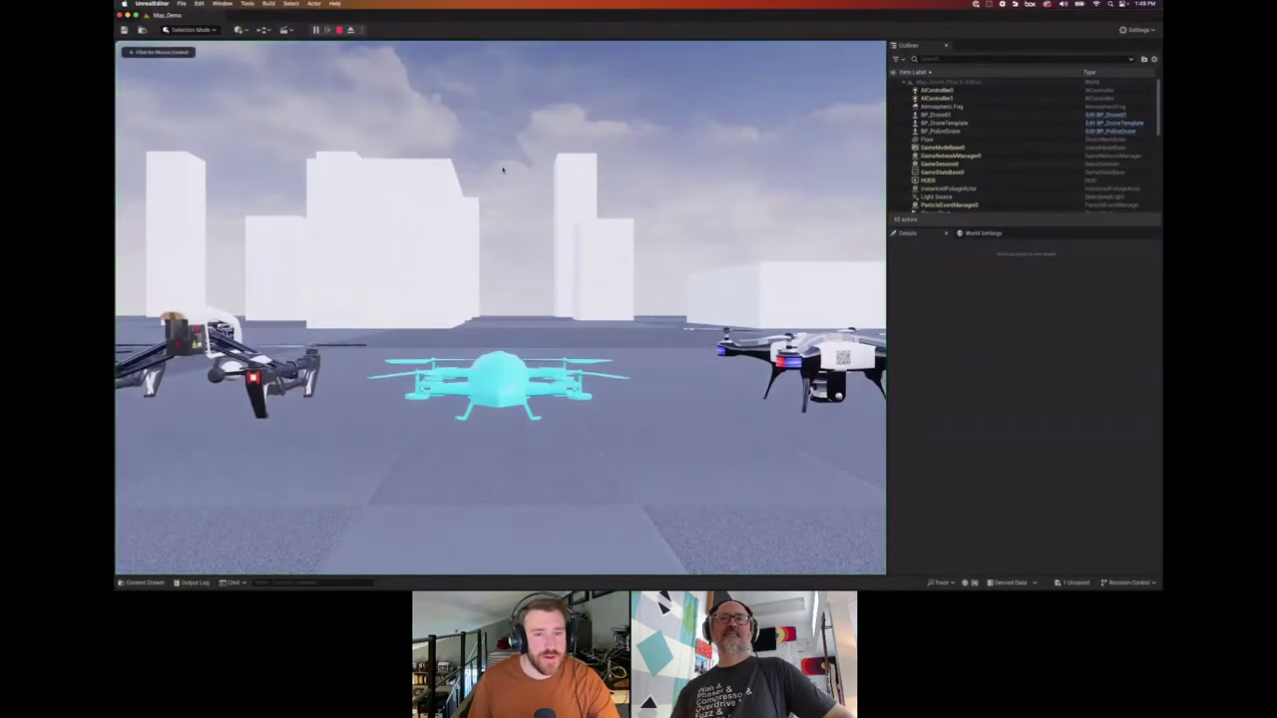
left_click(503, 170)
key("e")
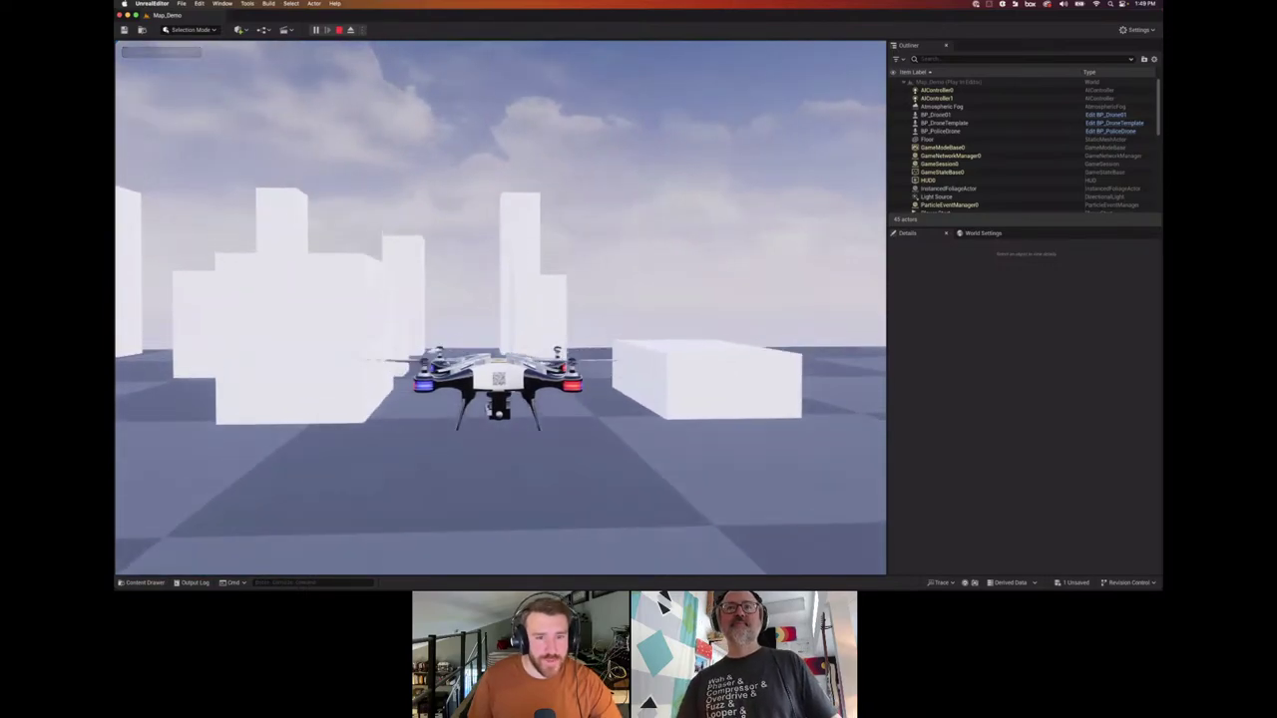
Fly the police drone back and forth sideways around the buildings, changing its height, to audition the soloed maneuver sounds.
key("d")
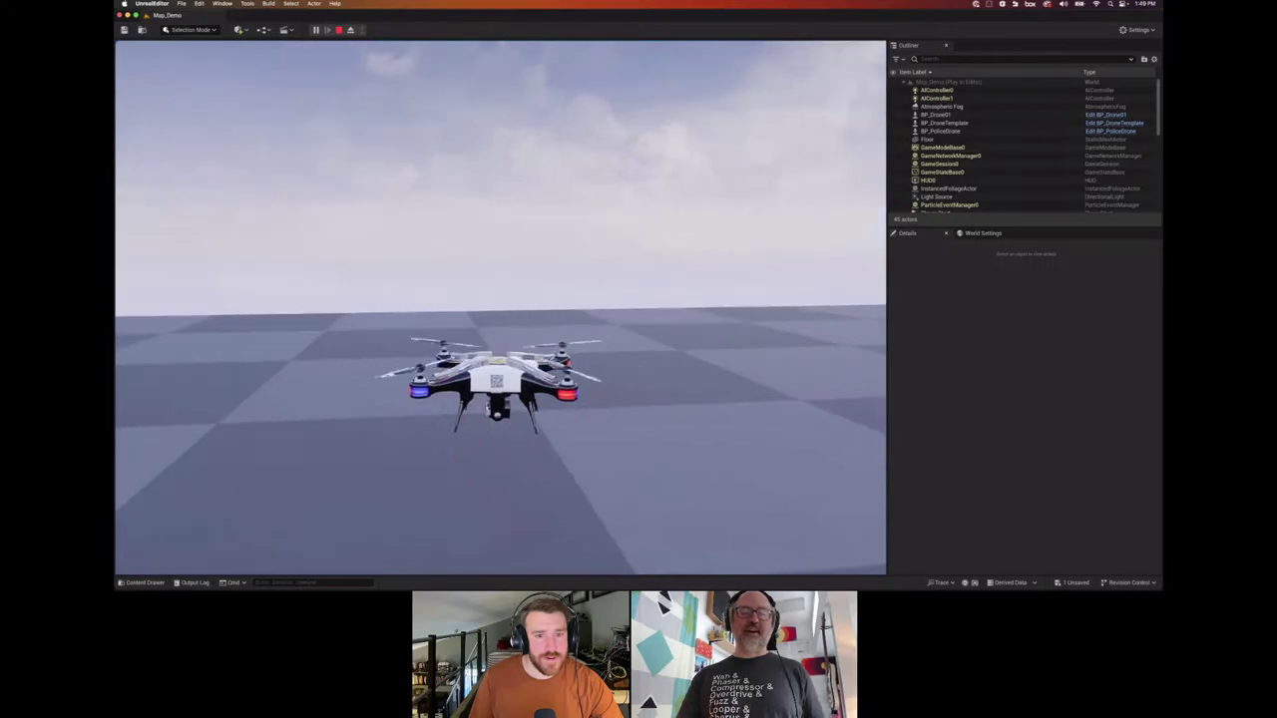
key("a")
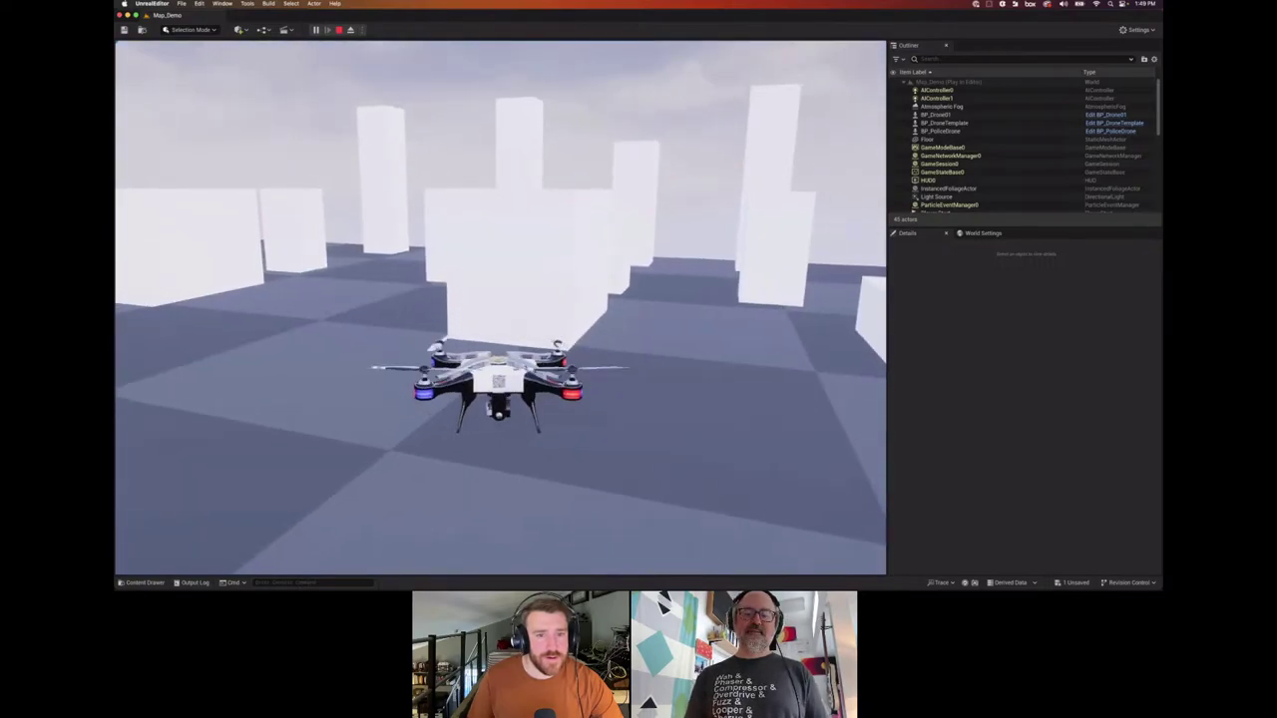
key("d")
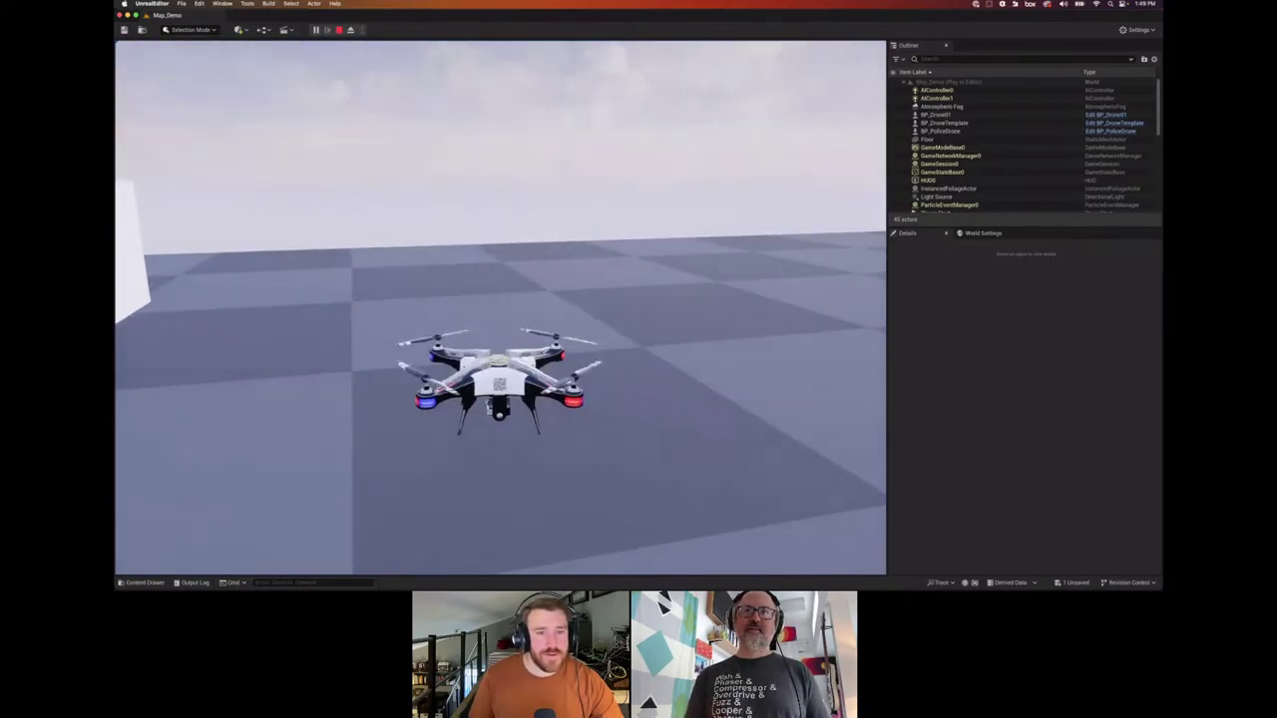
key("e")
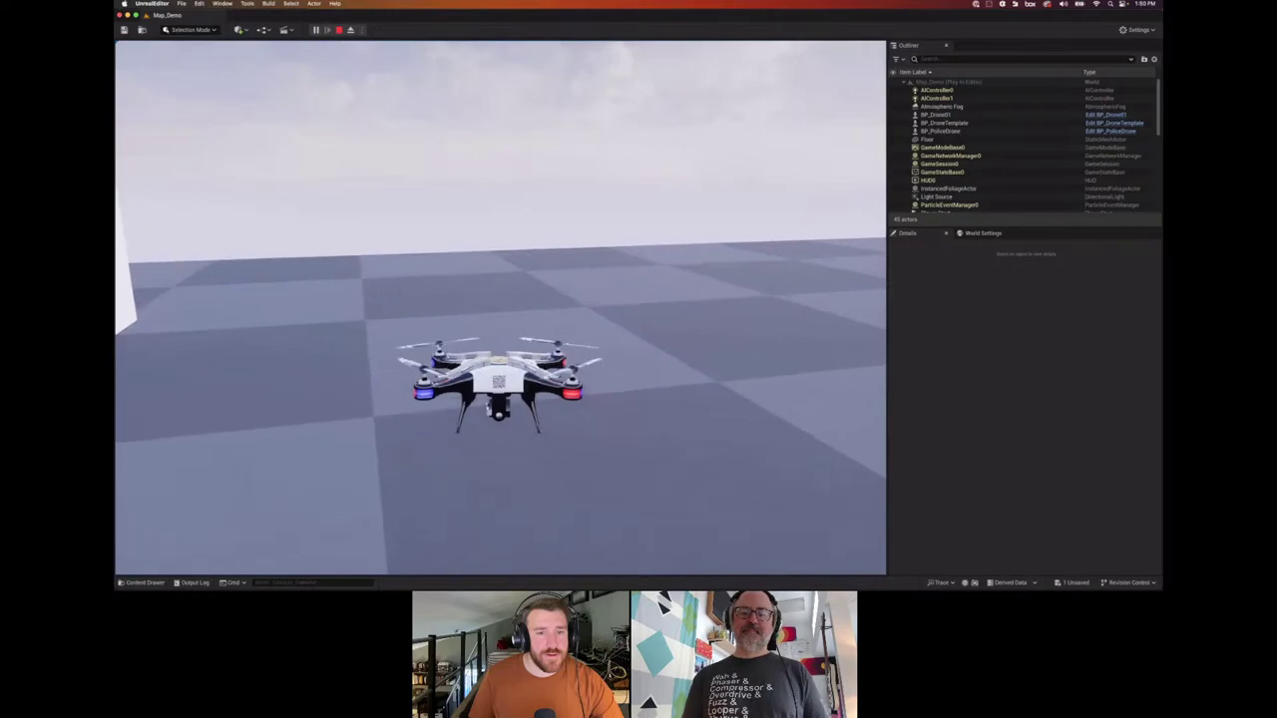
key("a")
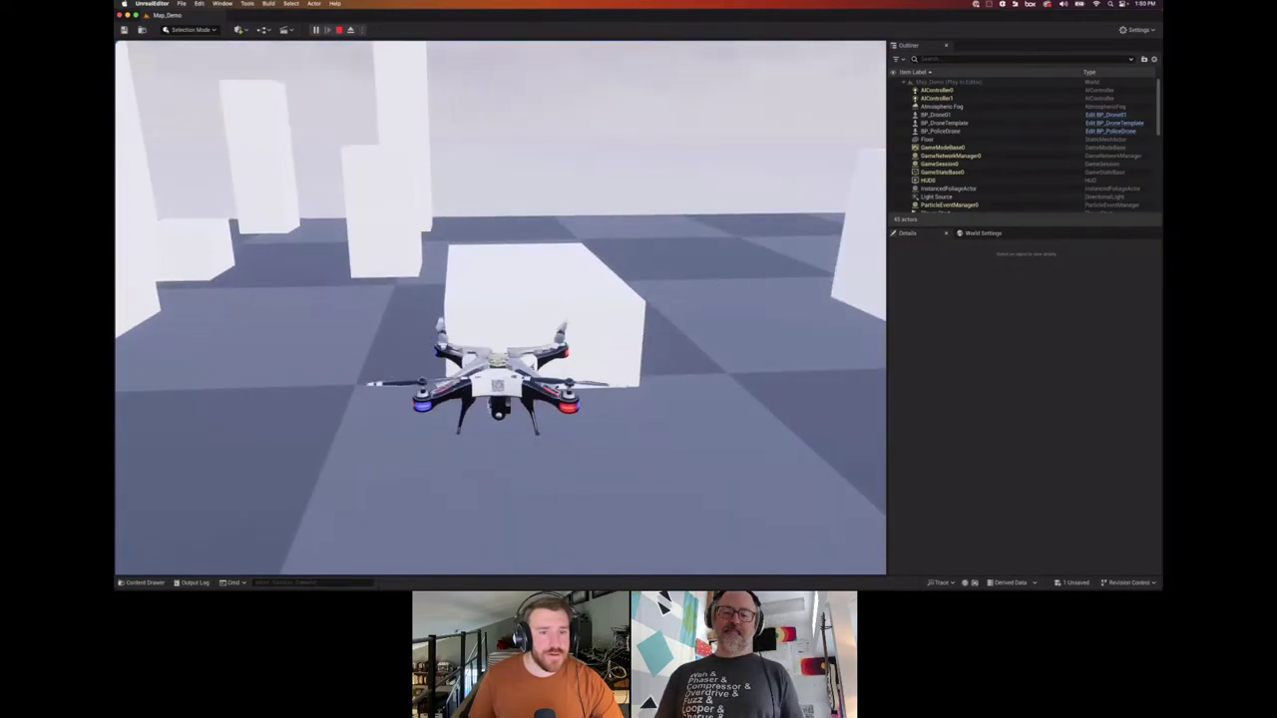
key("d")
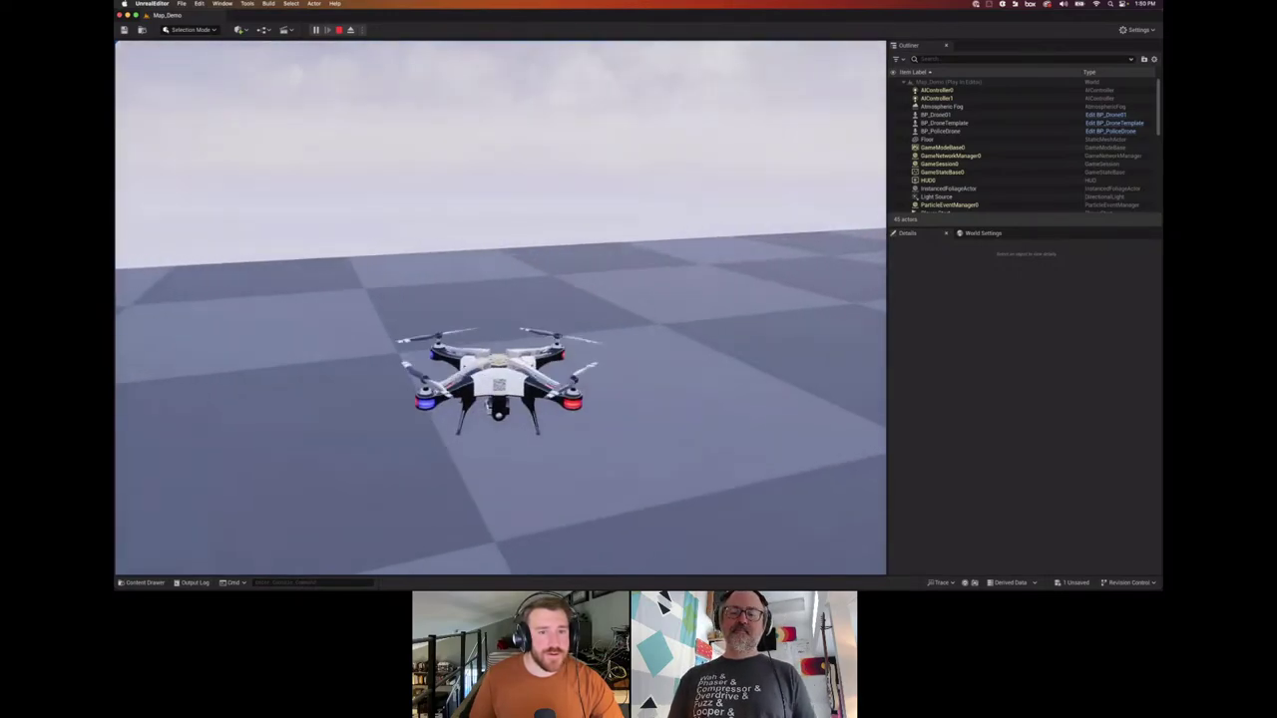
key("a")
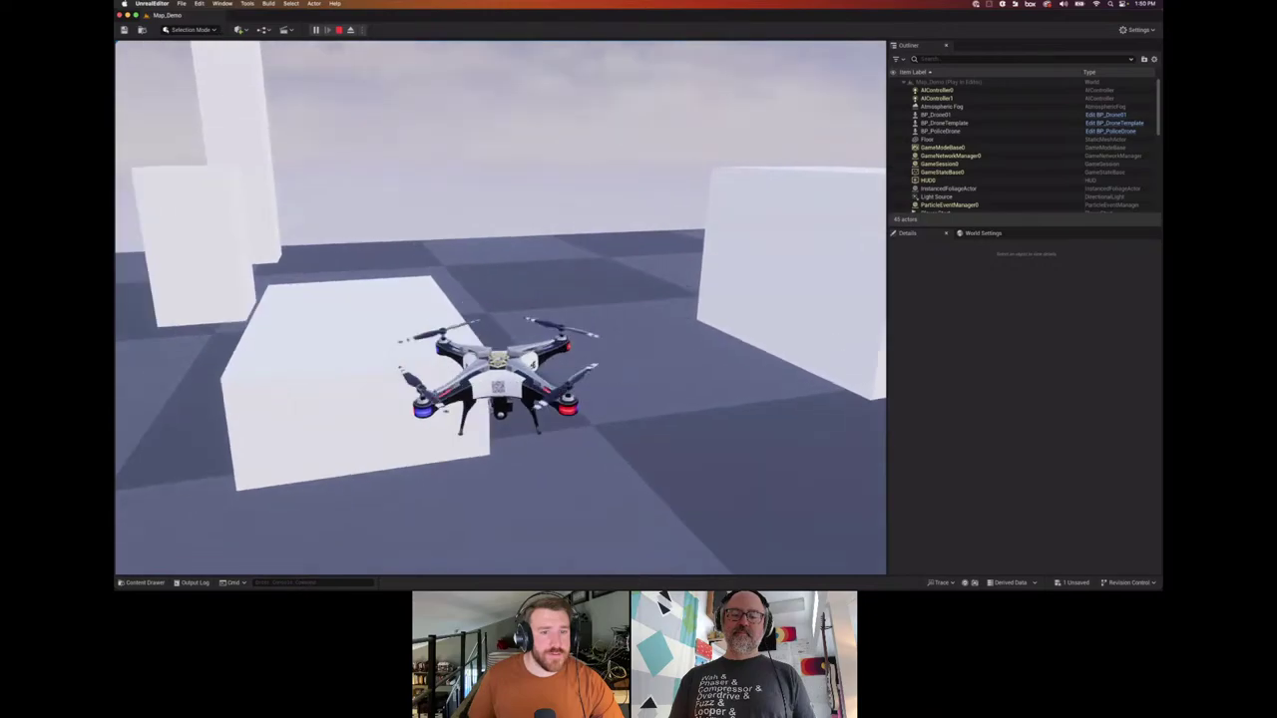
key("d")
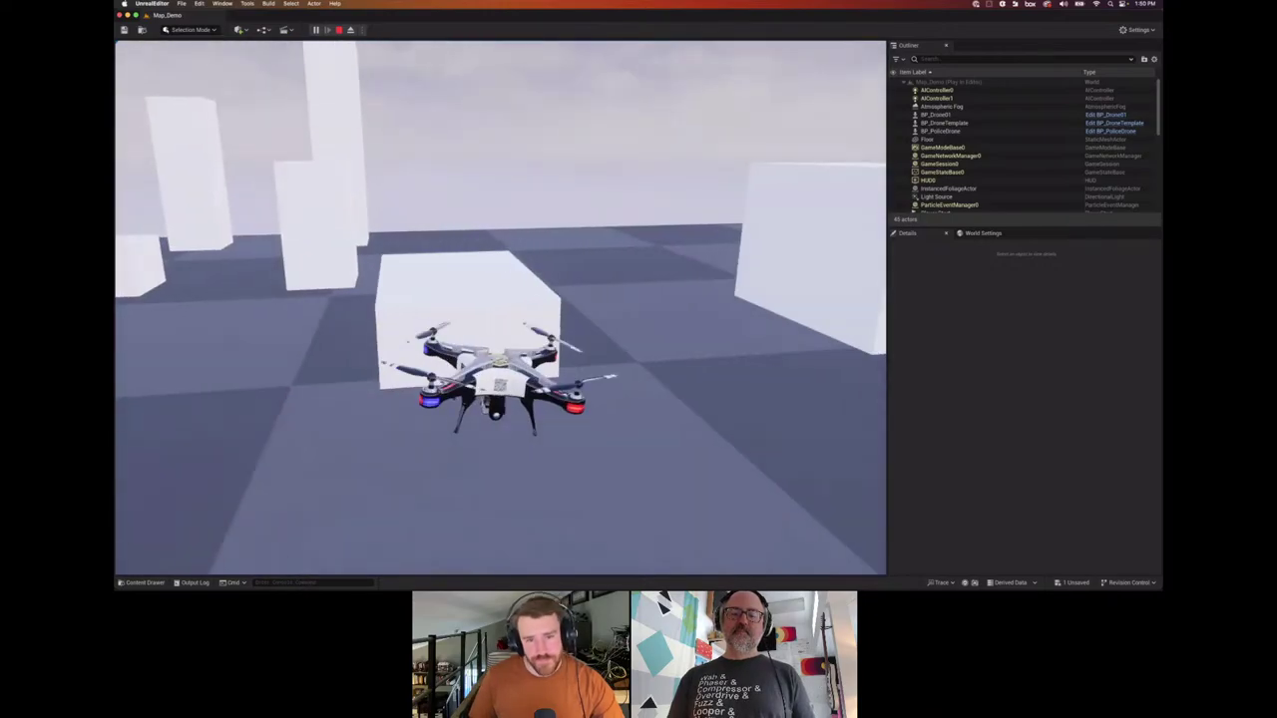
Switch to Wwise, compare the Maneuvers container's Voice Pitch and Voice Volume curves, and unsolo the container.
key("super+Tab")
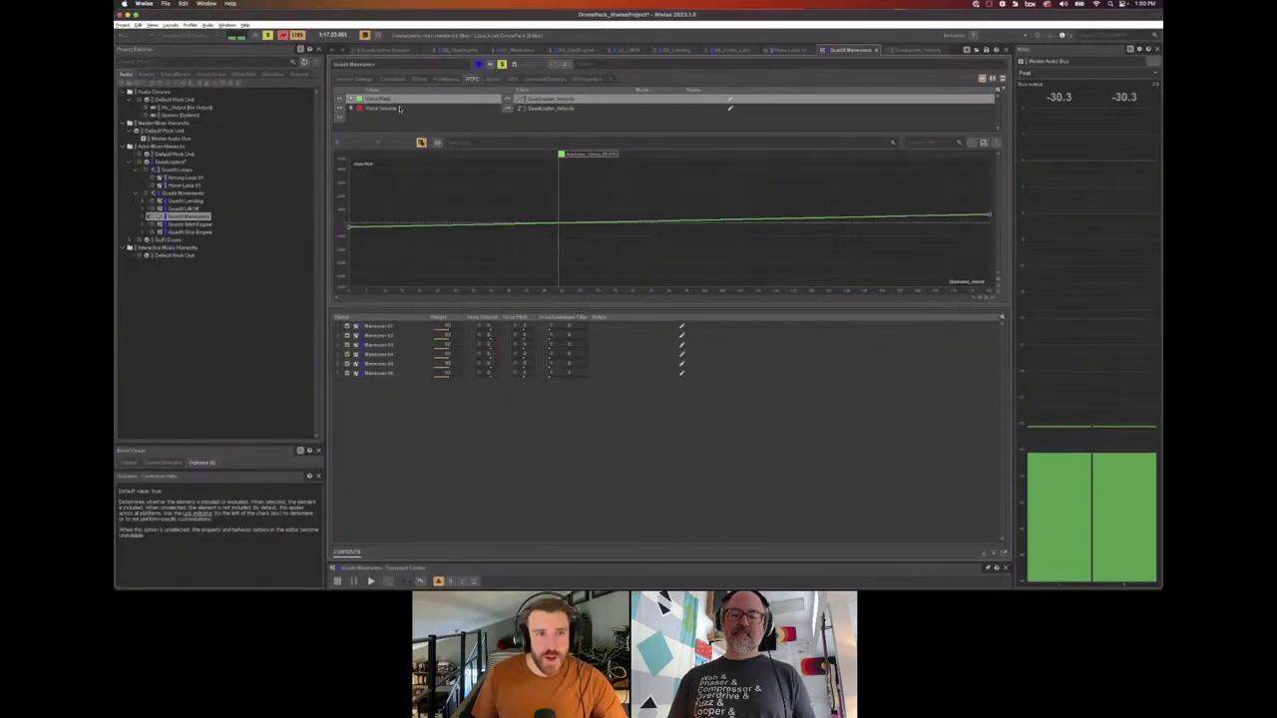
left_click(400, 108)
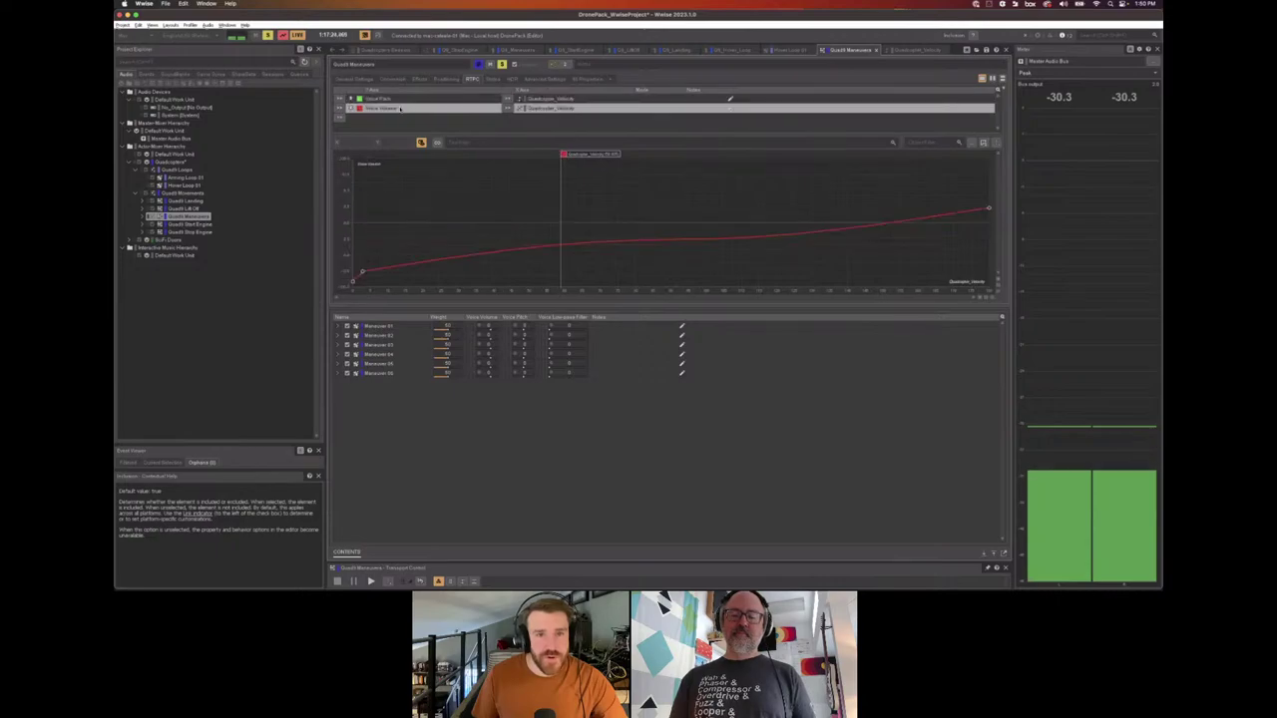
left_click(401, 98)
left_click(399, 107)
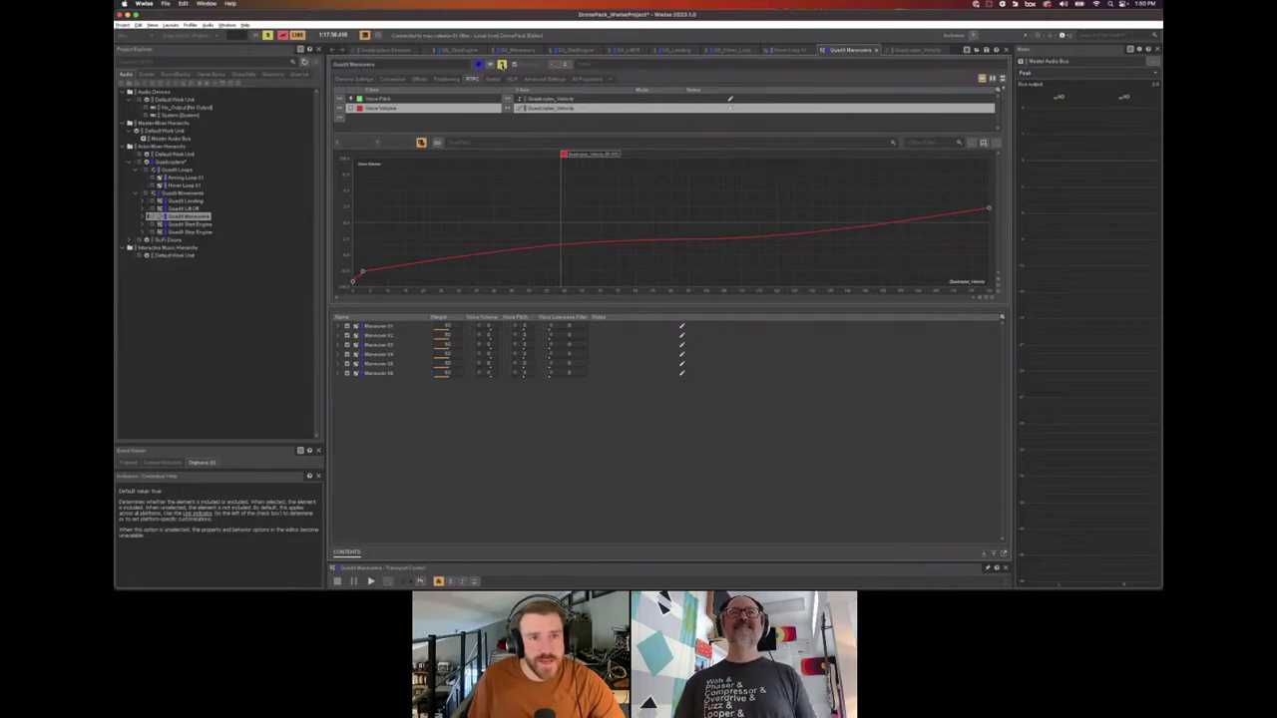
left_click(502, 63)
Switch to Unreal Editor and fly the police drone quickly side to side to audition the maneuvers within the full mix.
key("super+Tab")
right_click(501, 64)
right_click(500, 307)
key("e")
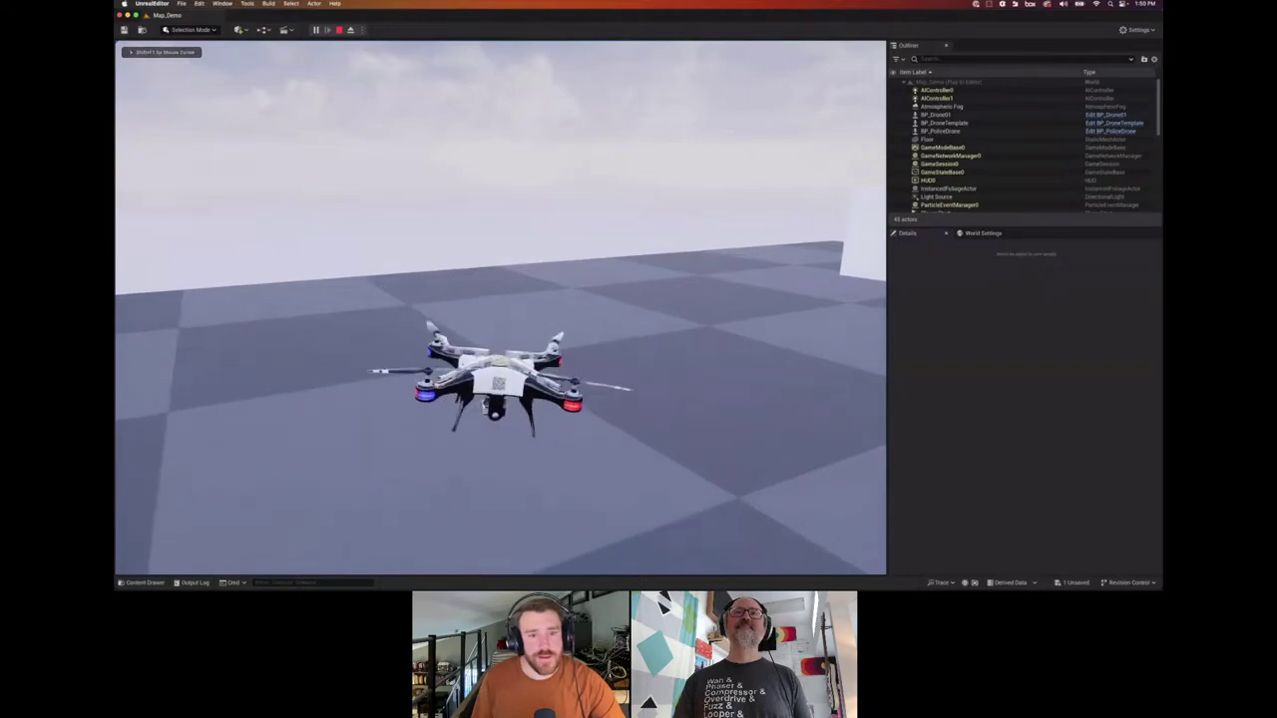
key("a")
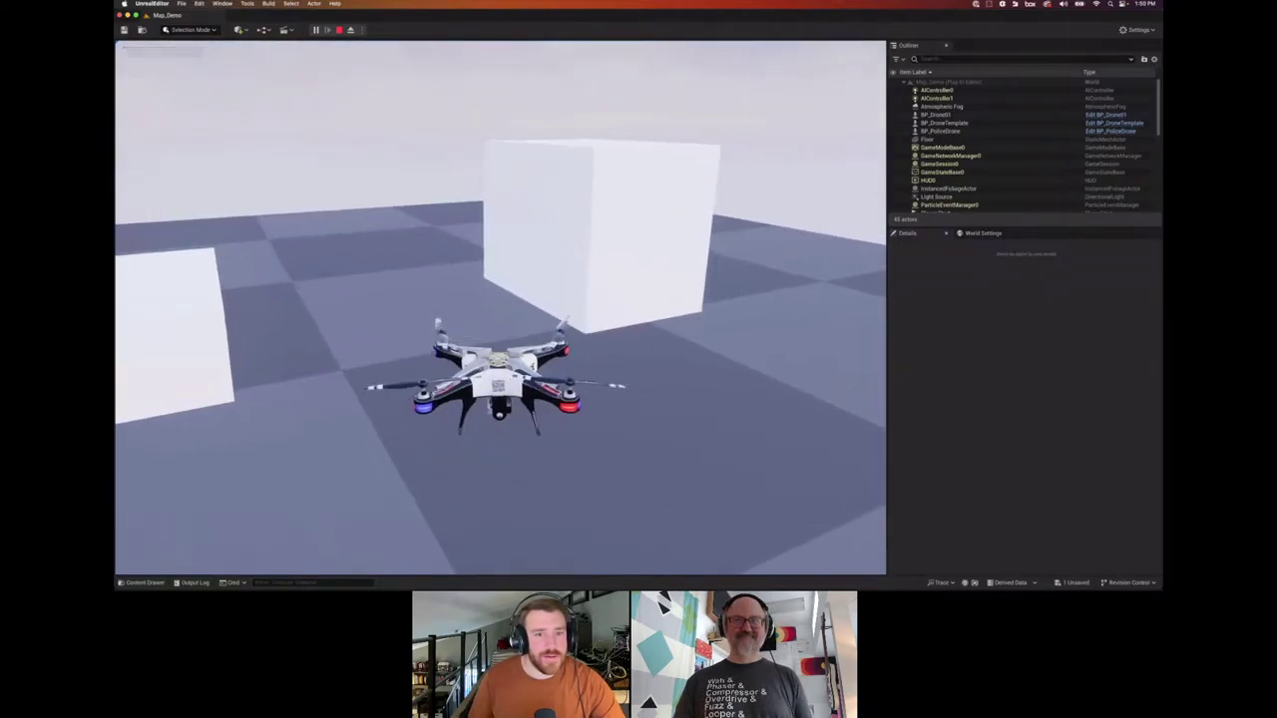
key("d")
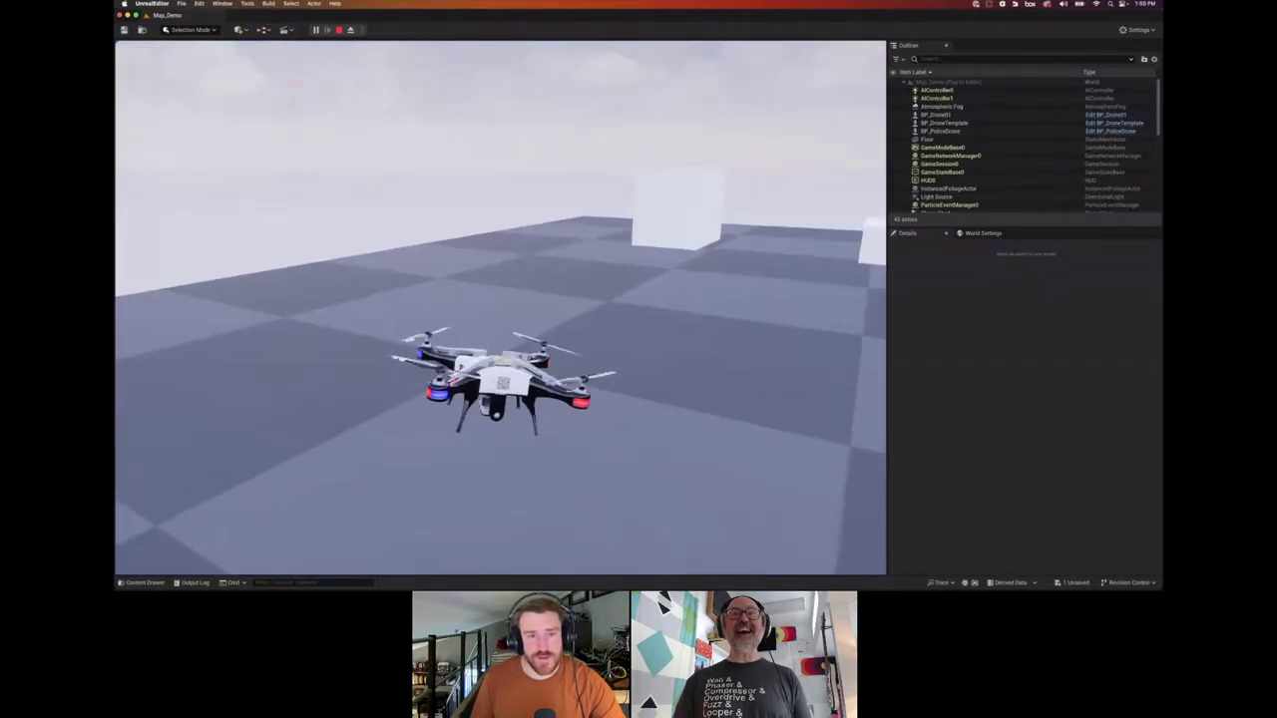
key("a")
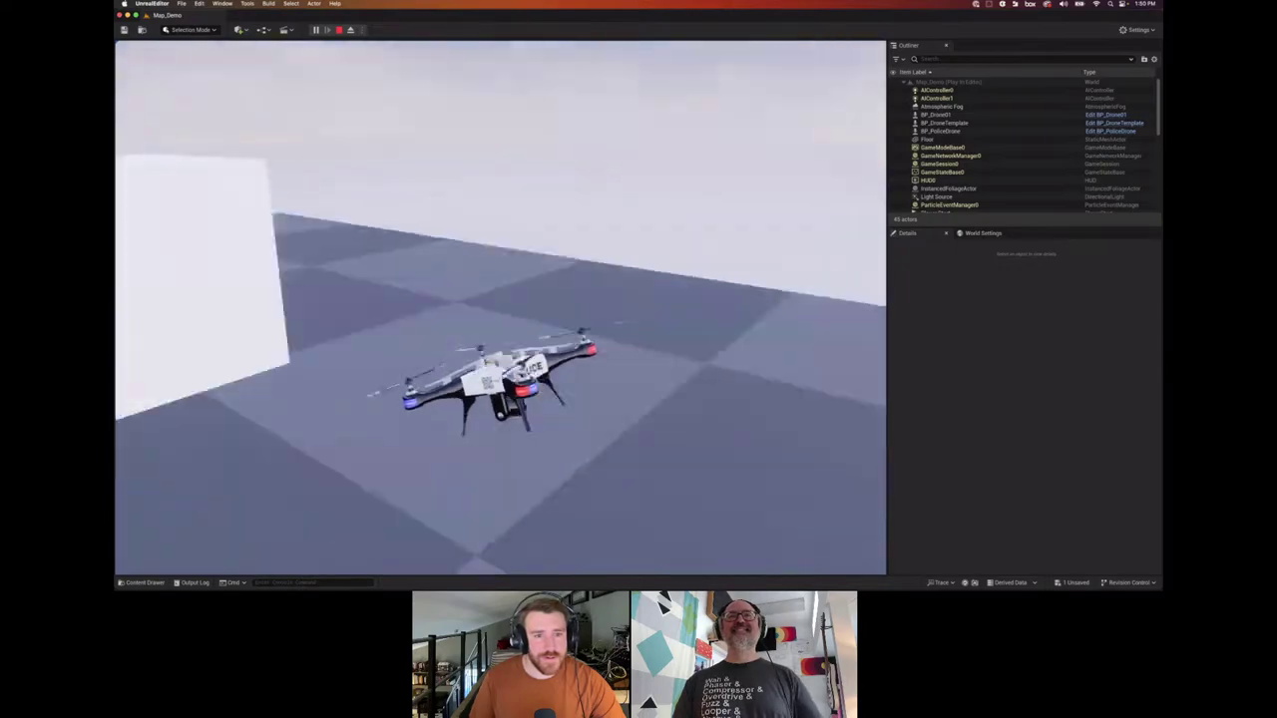
key("d")
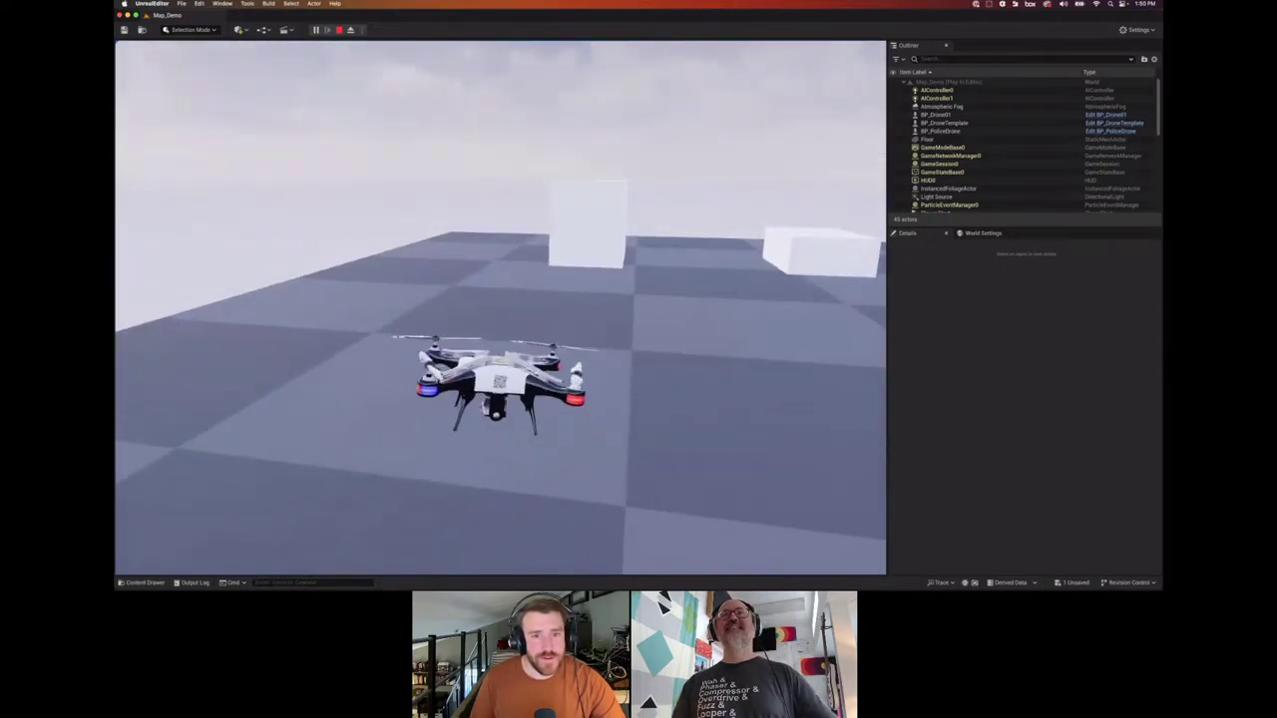
In Wwise, raise the maximum-velocity point of the Maneuvers Voice Volume curve and audition the change with the drone in Unreal Editor.
key("super+Tab")
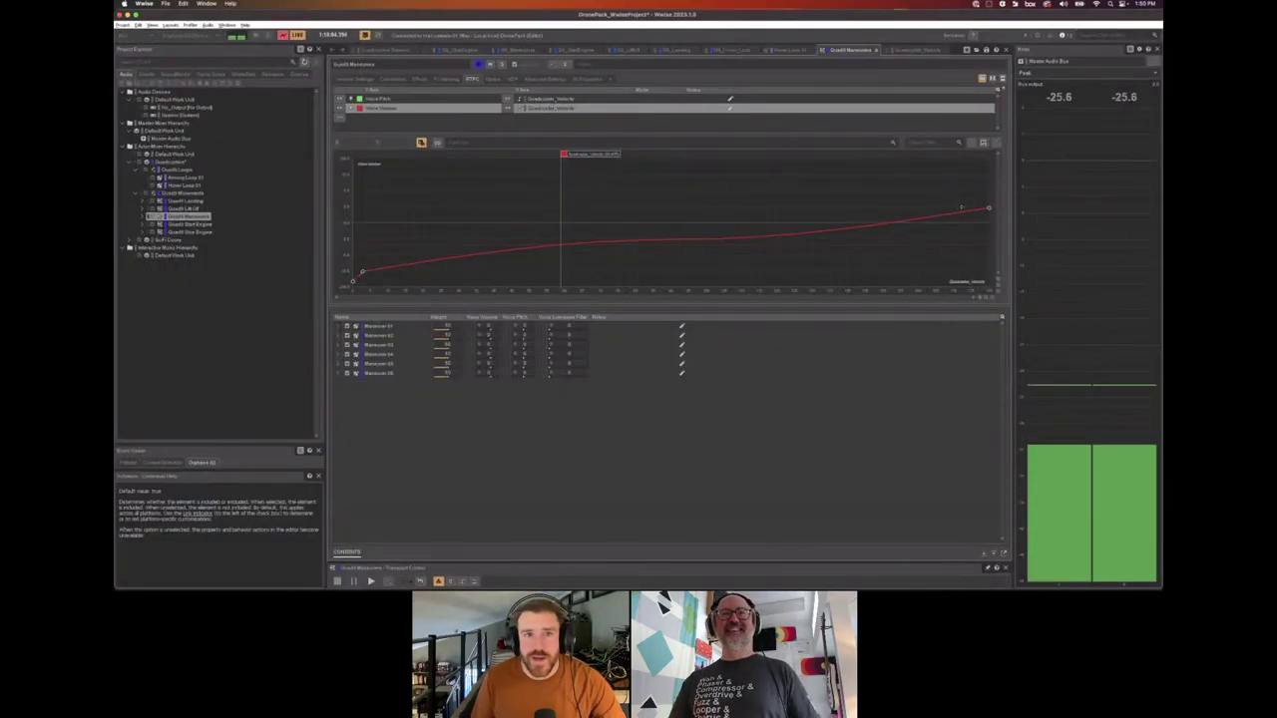
left_click_drag(988, 207, 989, 170)
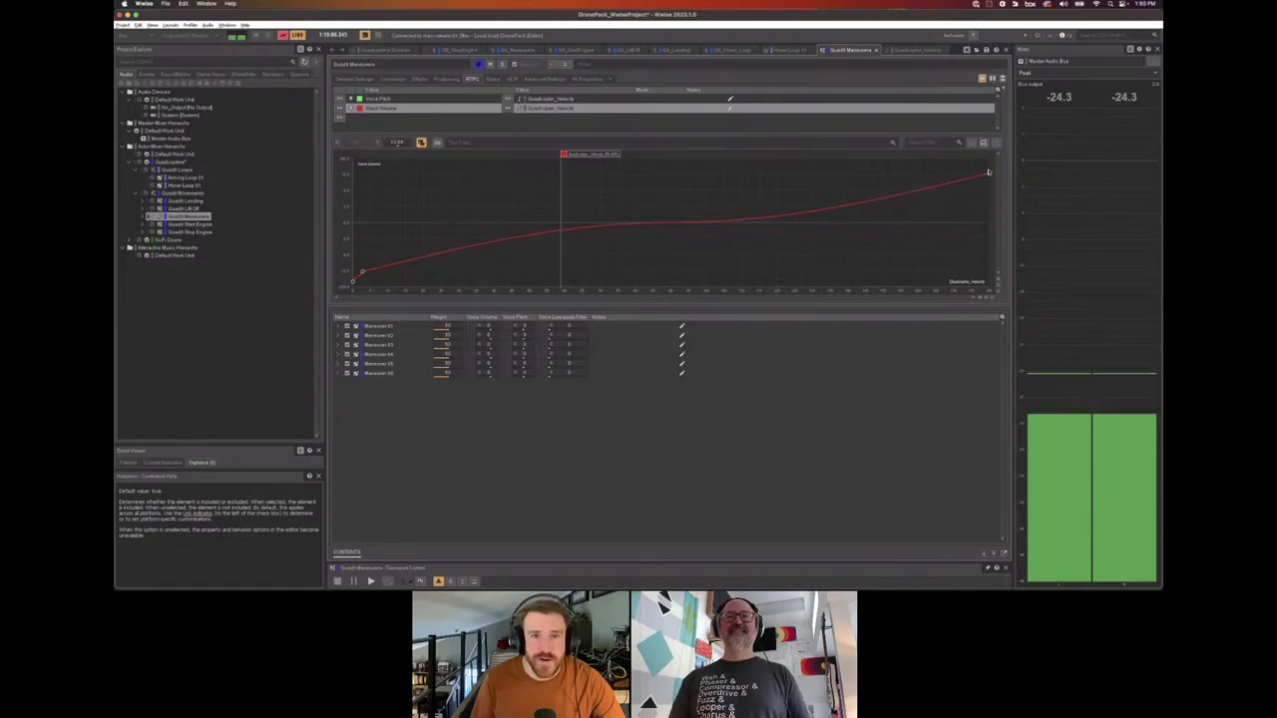
key("super+Tab")
right_click(500, 307)
right_click(500, 307)
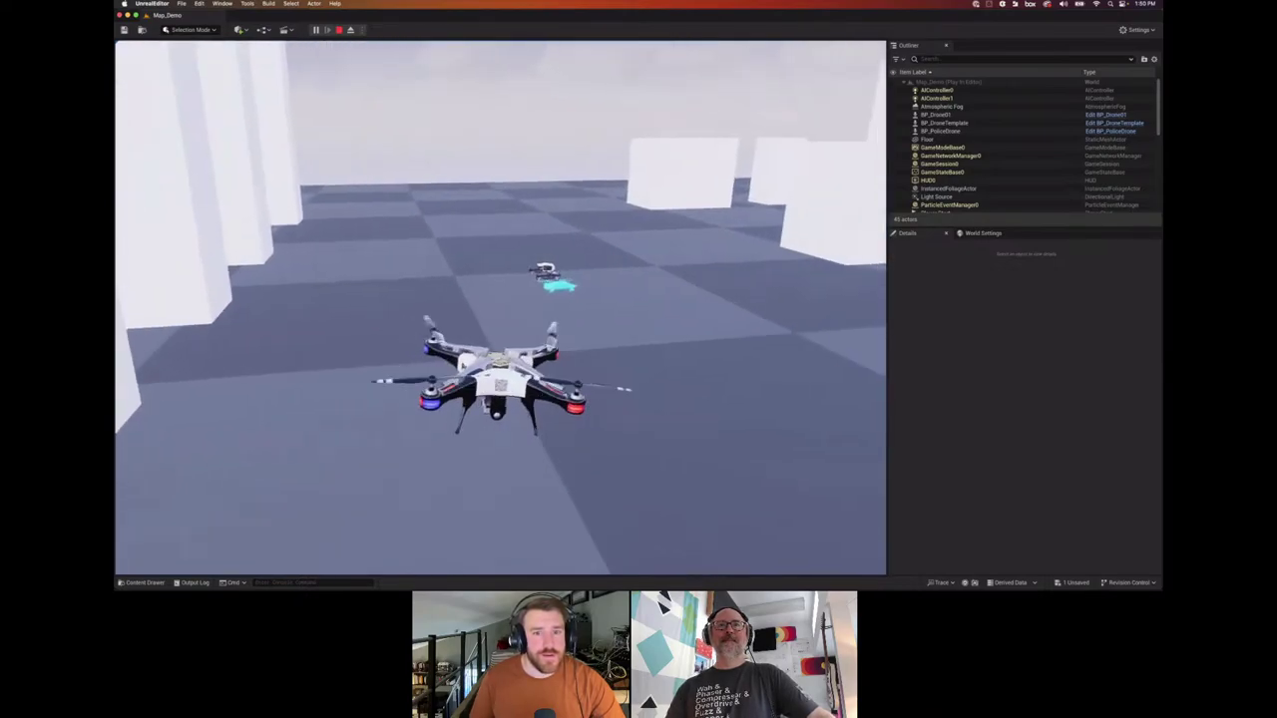
In Wwise, try raising both low-velocity points of the Maneuvers Voice Volume curve, auditioning them by flying the drone in Unreal Editor.
key("super+Tab")
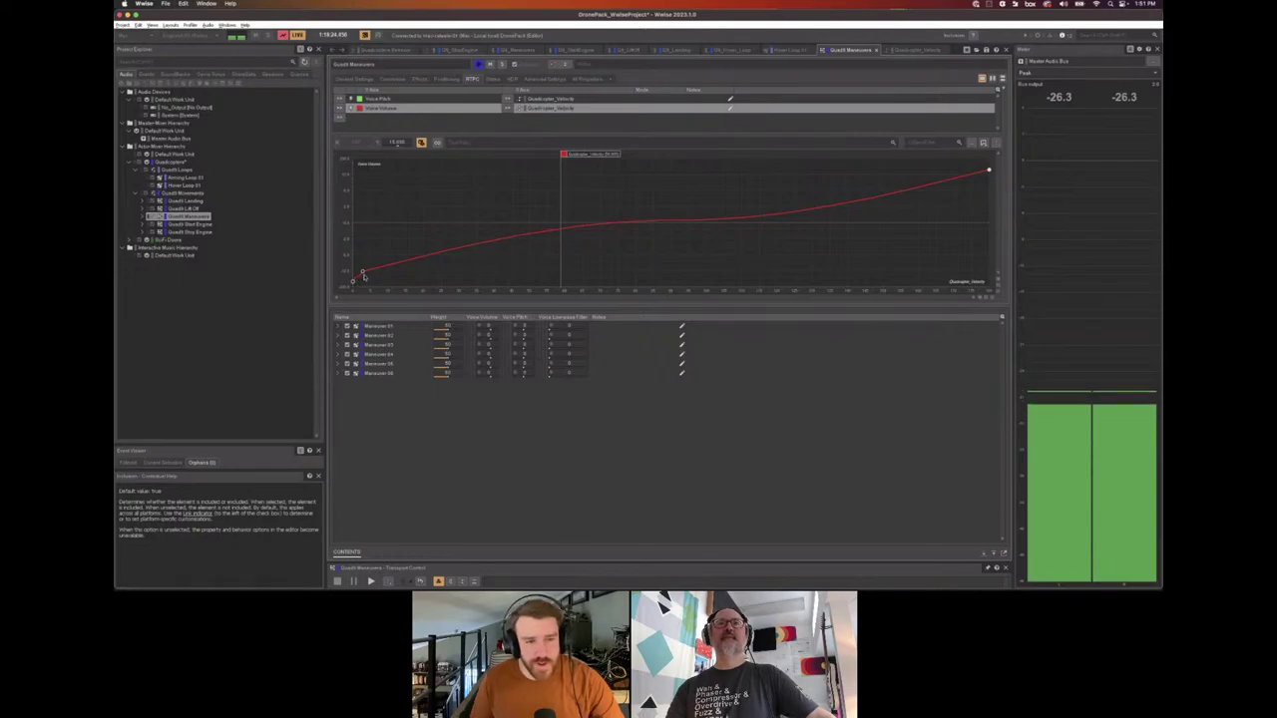
left_click_drag(362, 272, 362, 241)
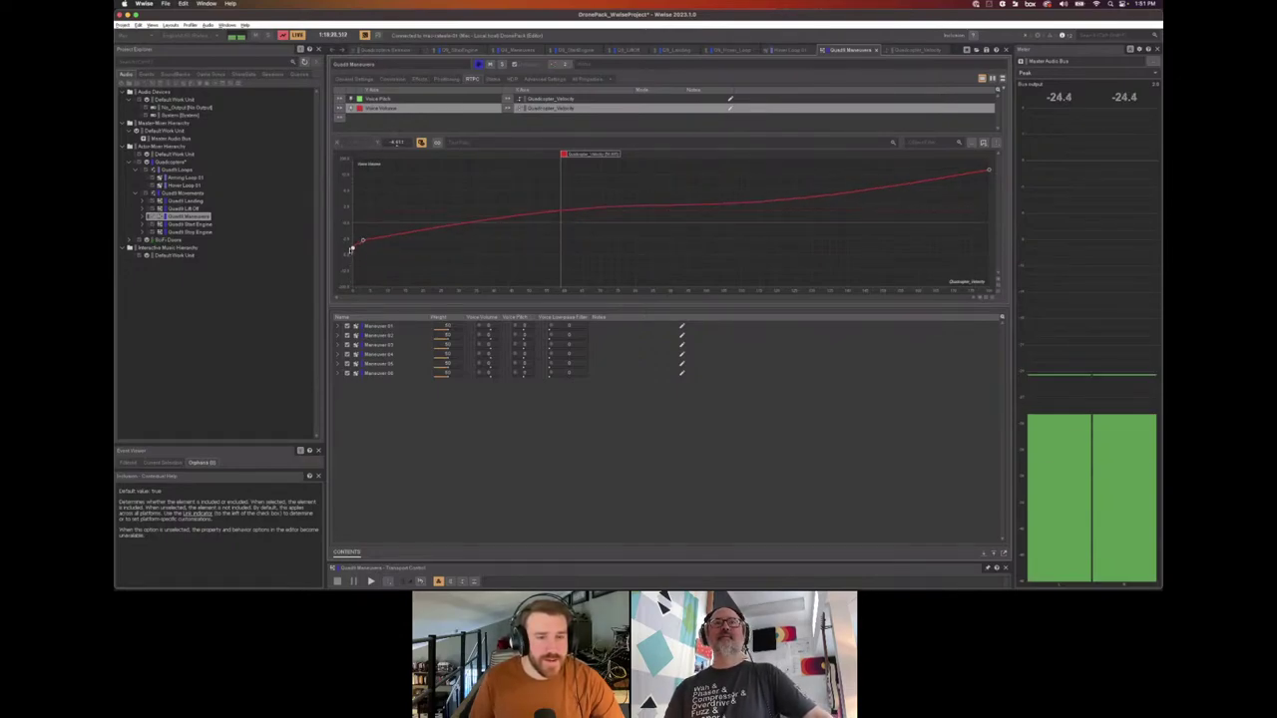
key("super+Tab")
key("w")
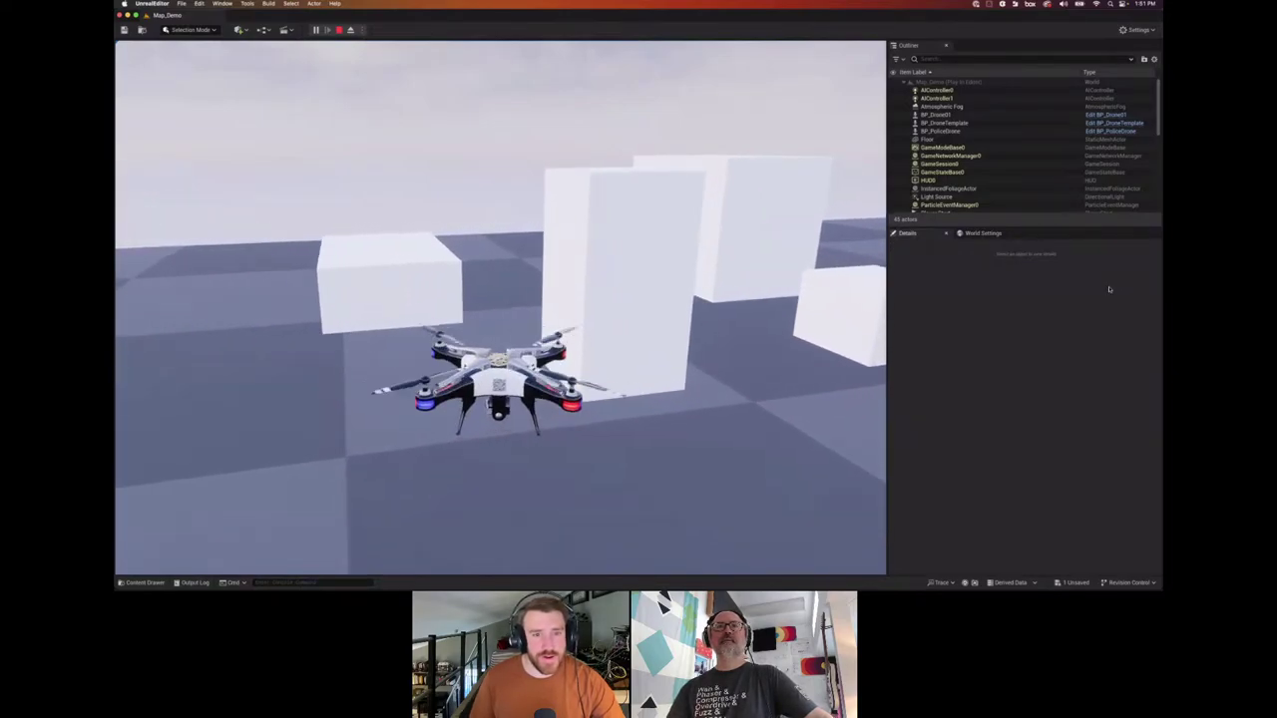
right_click(602, 270)
right_click(602, 270)
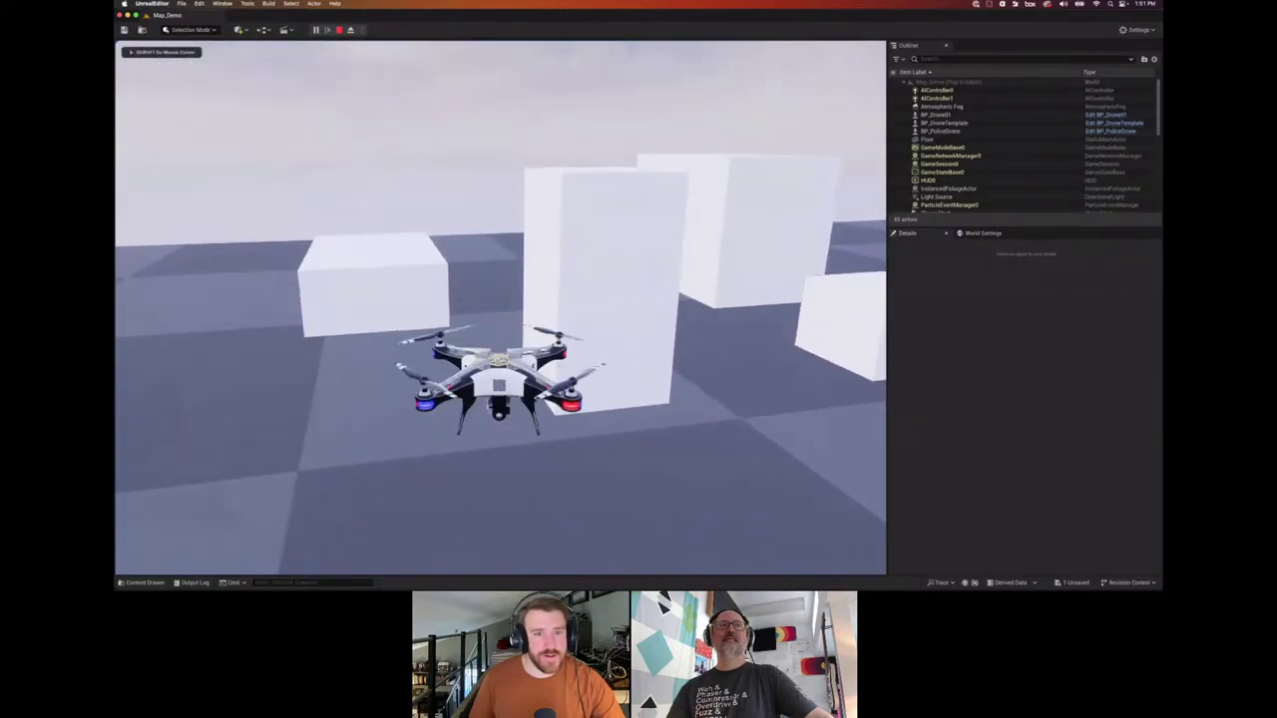
key("a")
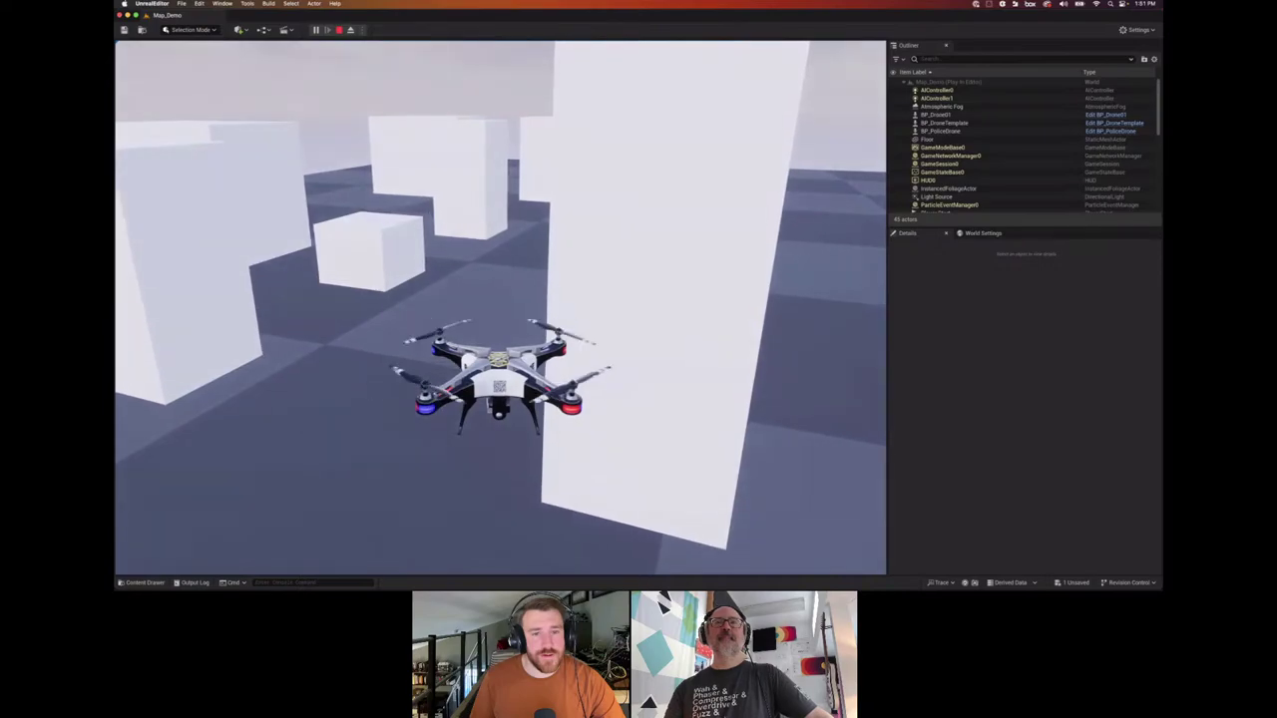
Switch to Wwise and lower the two low-velocity points of the Maneuvers Voice Volume curve.
key("super+Tab")
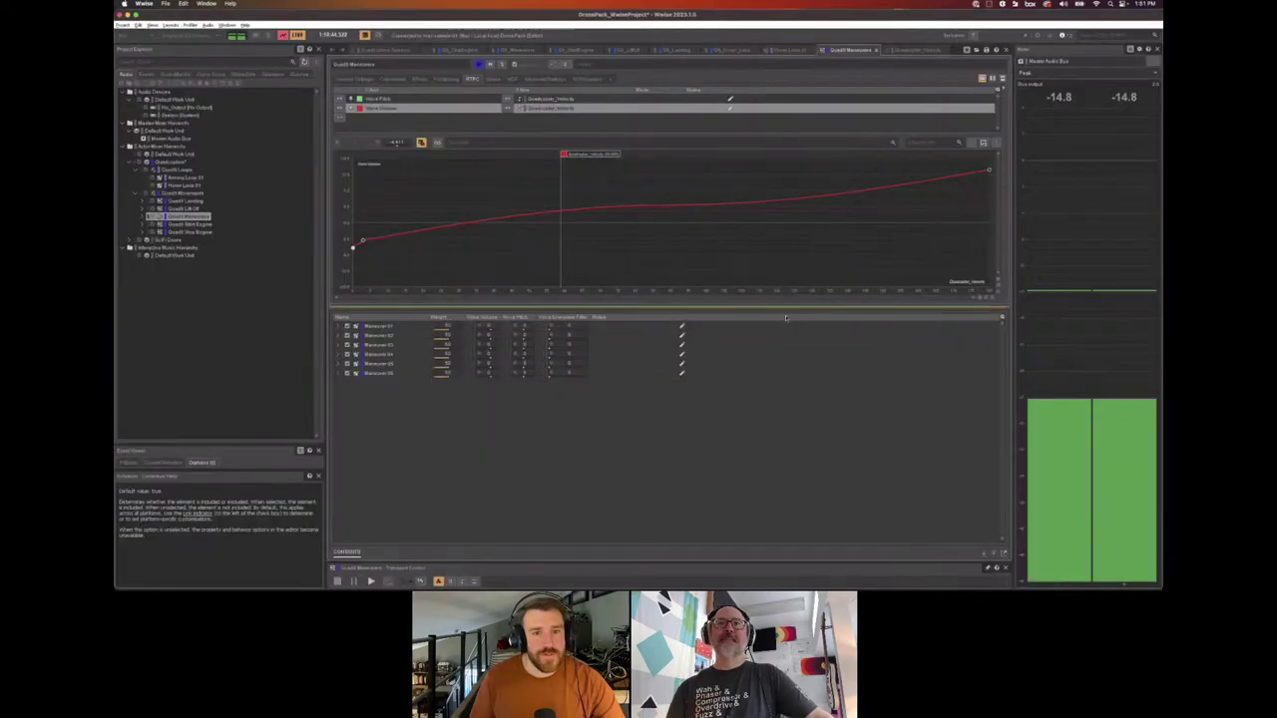
mouse_move(353, 248)
left_mouse_down()
mouse_move(350, 285)
mouse_move(361, 245)
mouse_move(360, 260)
left_mouse_up()
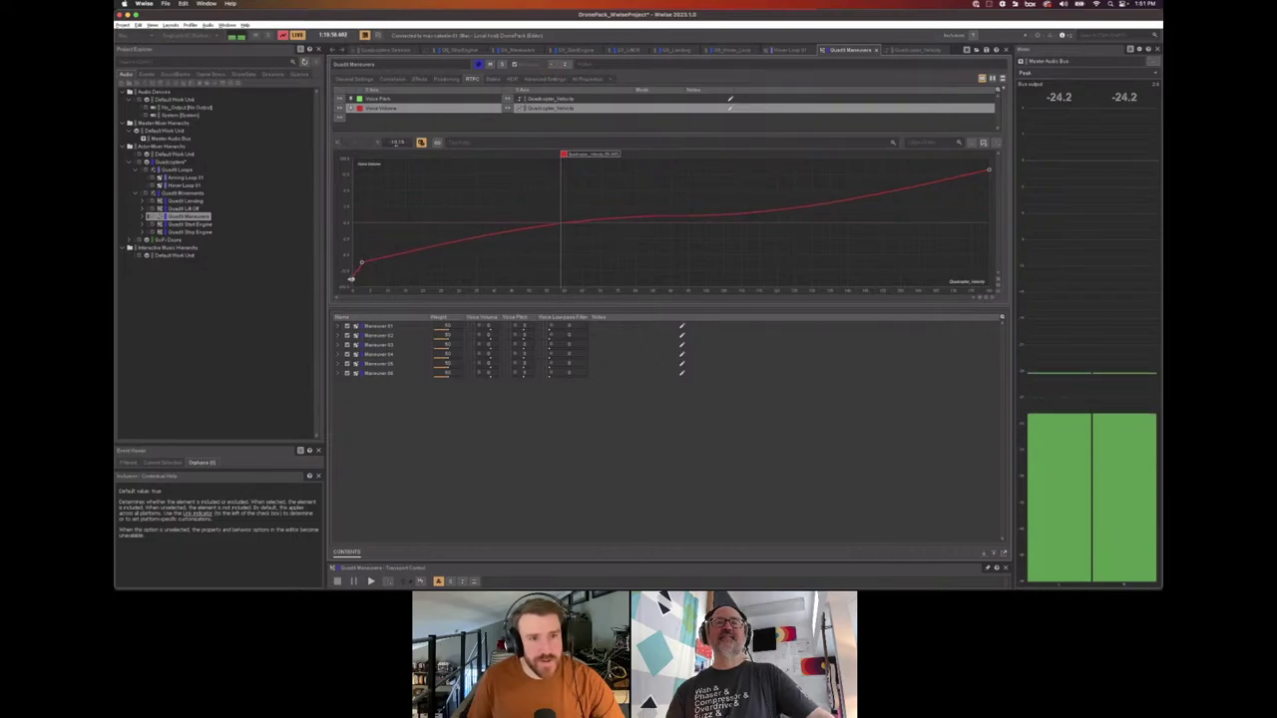
Switch to Unreal Editor, fly the police drone forward and sideways to audition the retuned volume curve, and end the play session.
key("super+Tab")
right_click(500, 307)
right_click(500, 307)
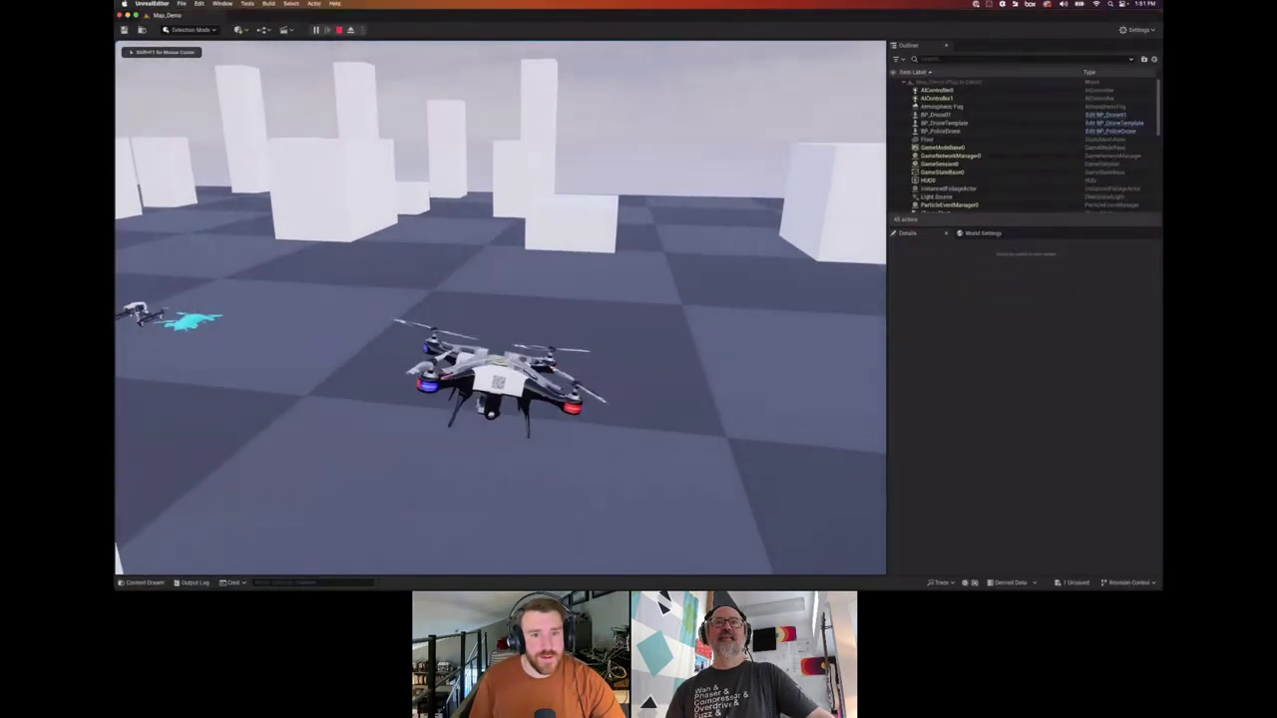
key("w")
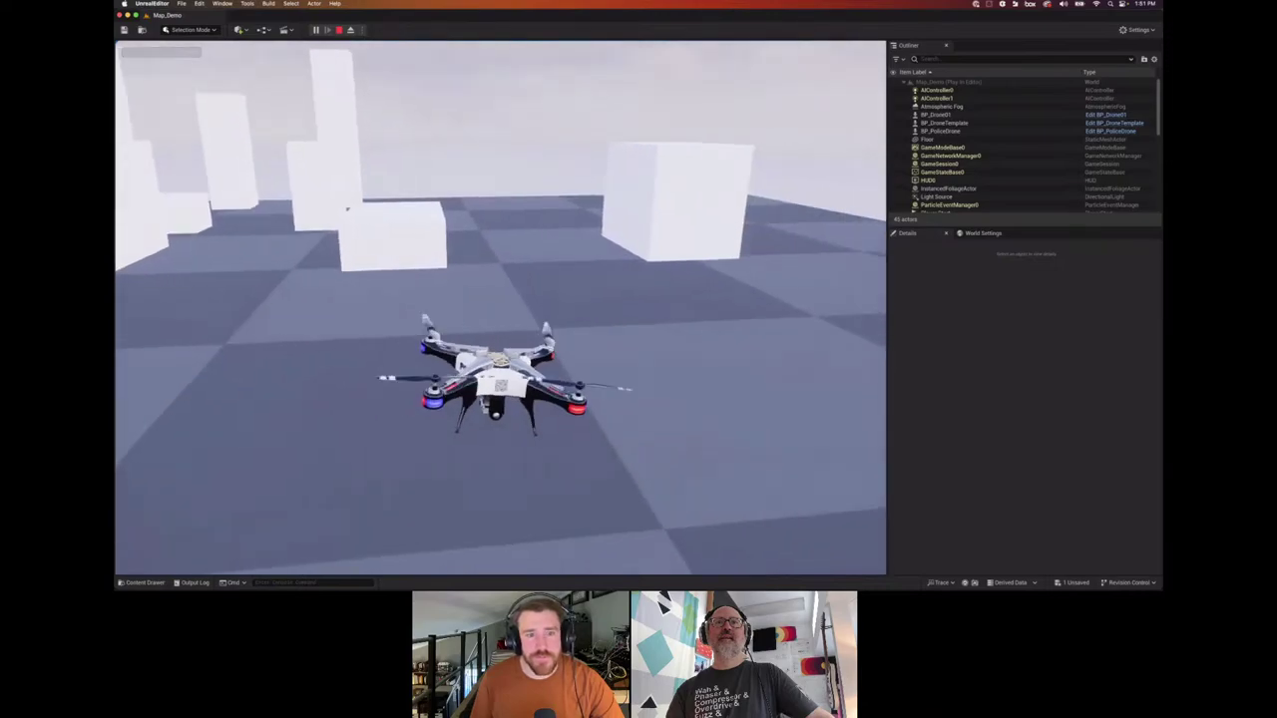
key("d")
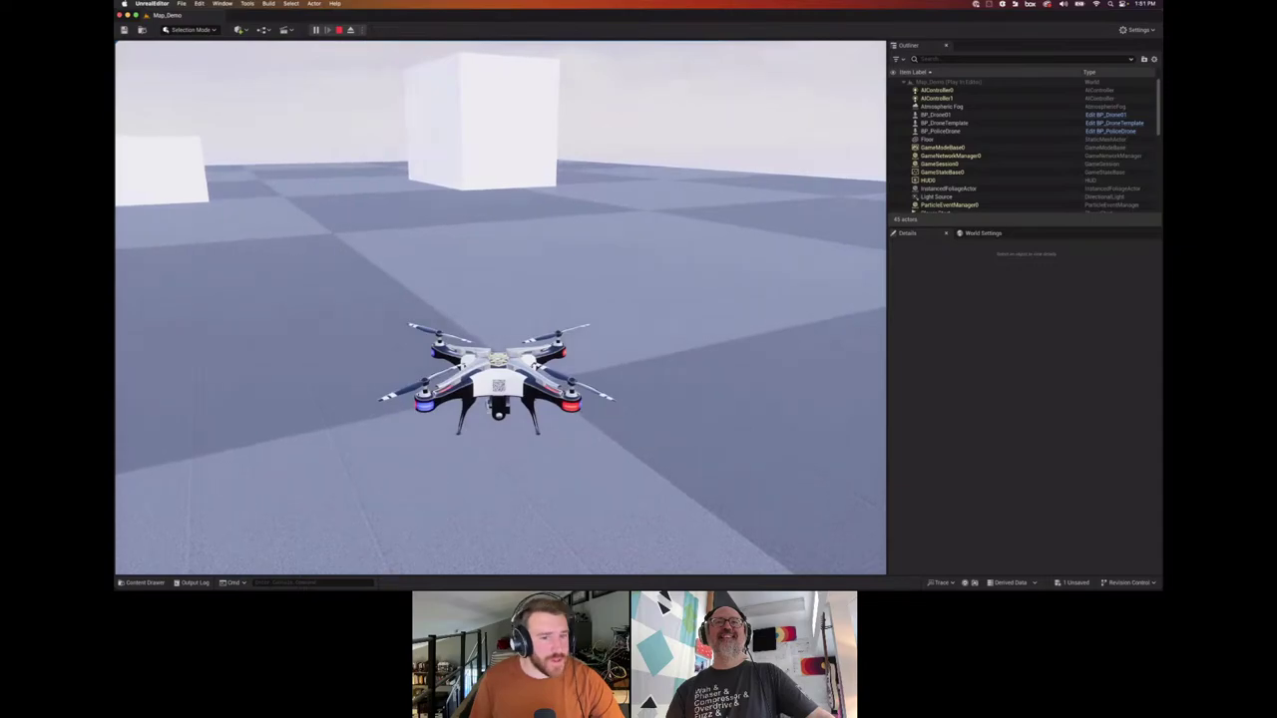
key("Escape")
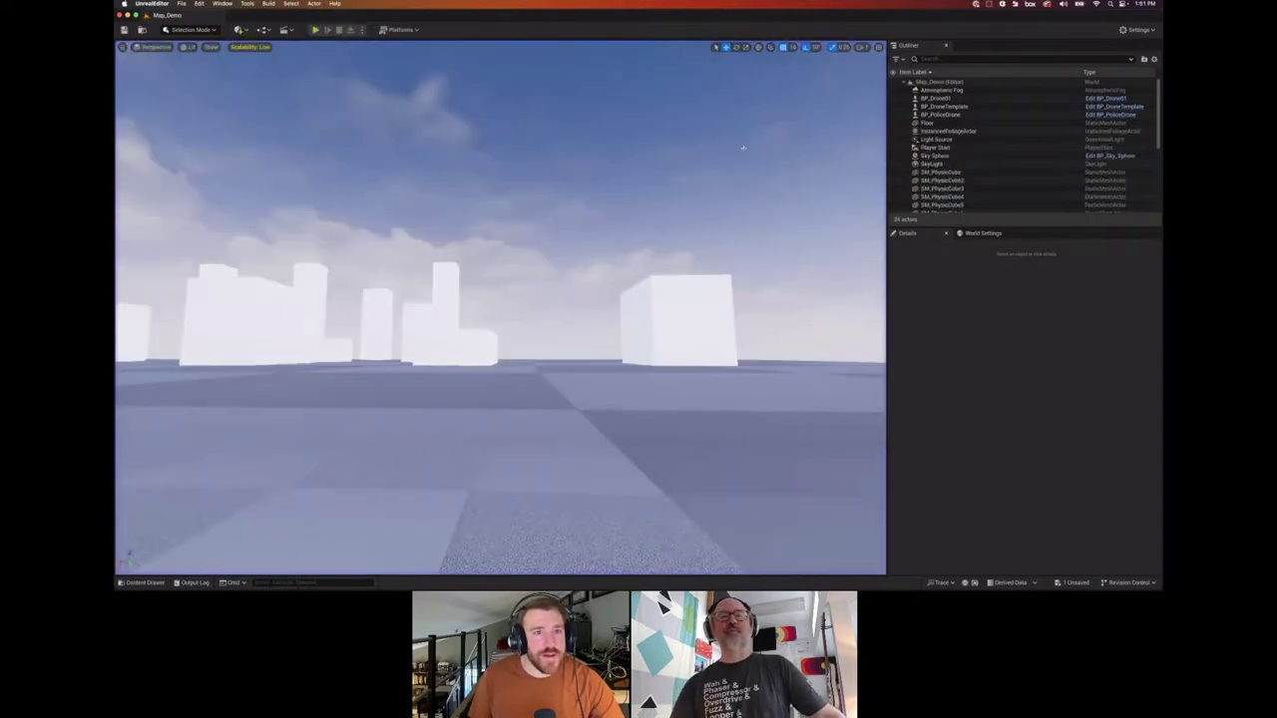
In Wwise, examine the positioning settings of the Maneuvers container and its parent Movements mixer, and open the Quadcopters work unit's contents.
key("super+Tab")
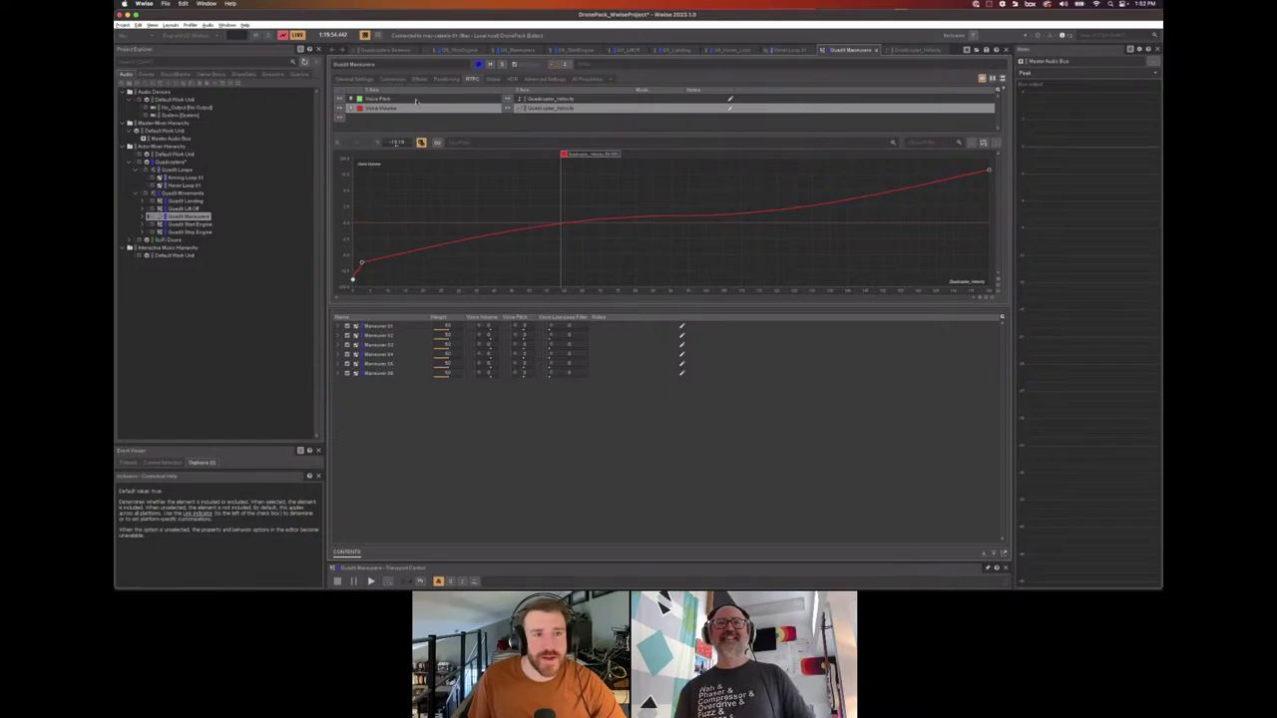
left_click(446, 79)
left_click(472, 79)
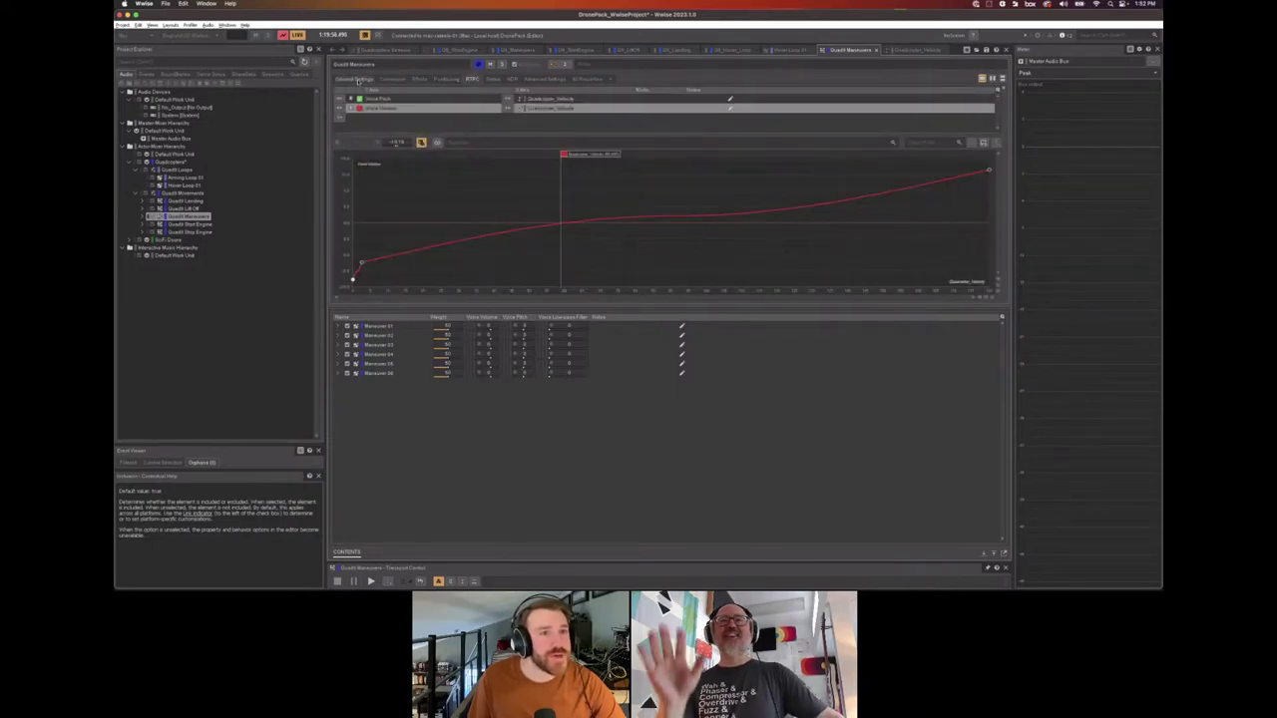
left_click(357, 80)
left_click(447, 79)
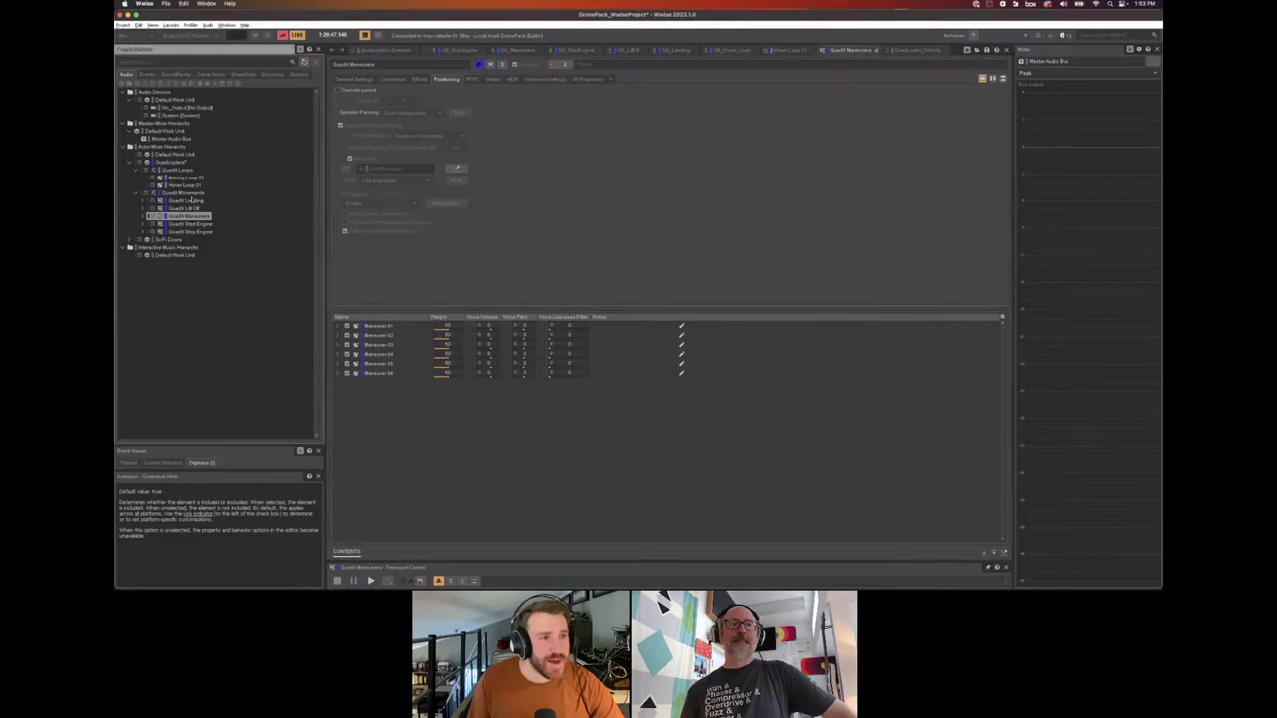
left_click(182, 192)
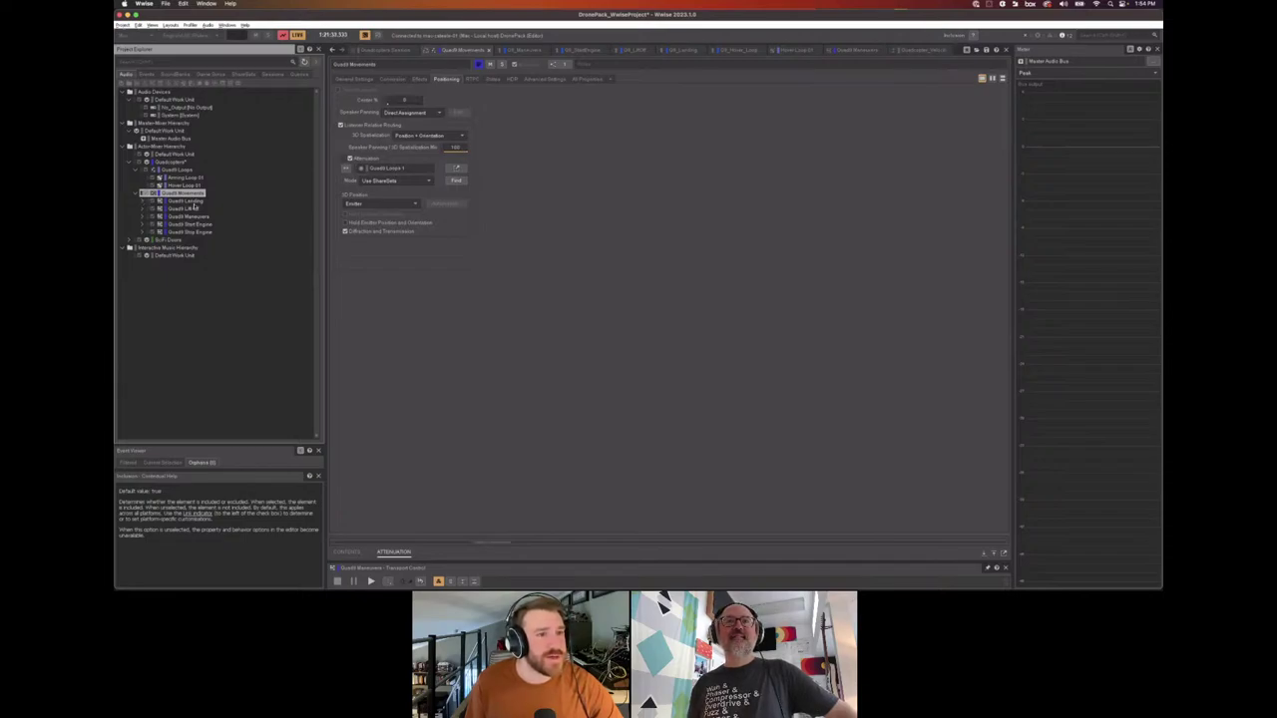
left_click(180, 163)
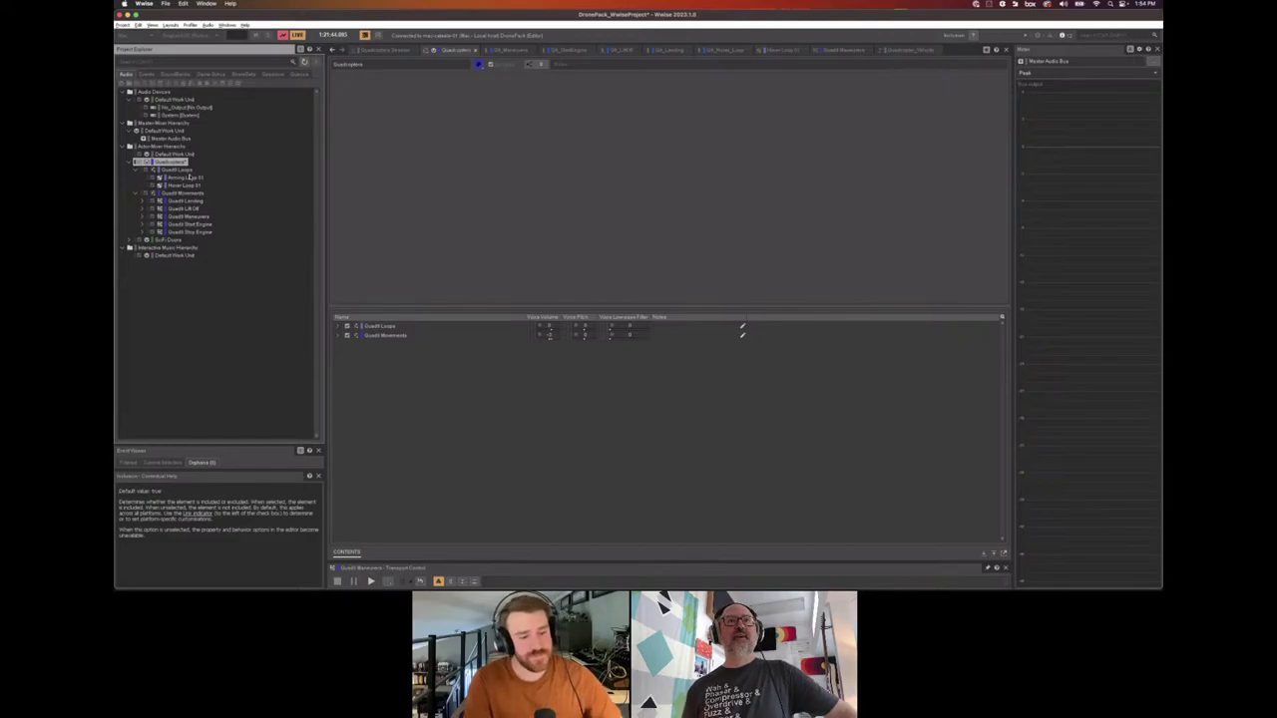
key("super+Tab")
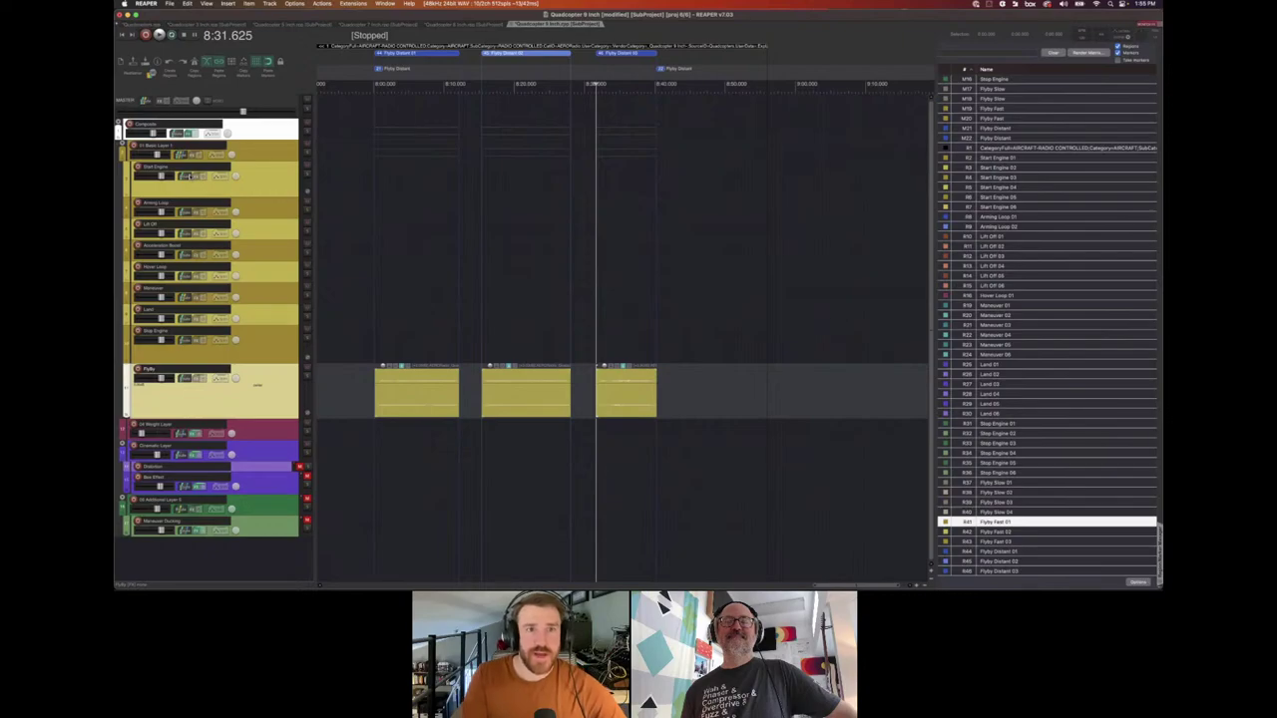
key("super+Tab")
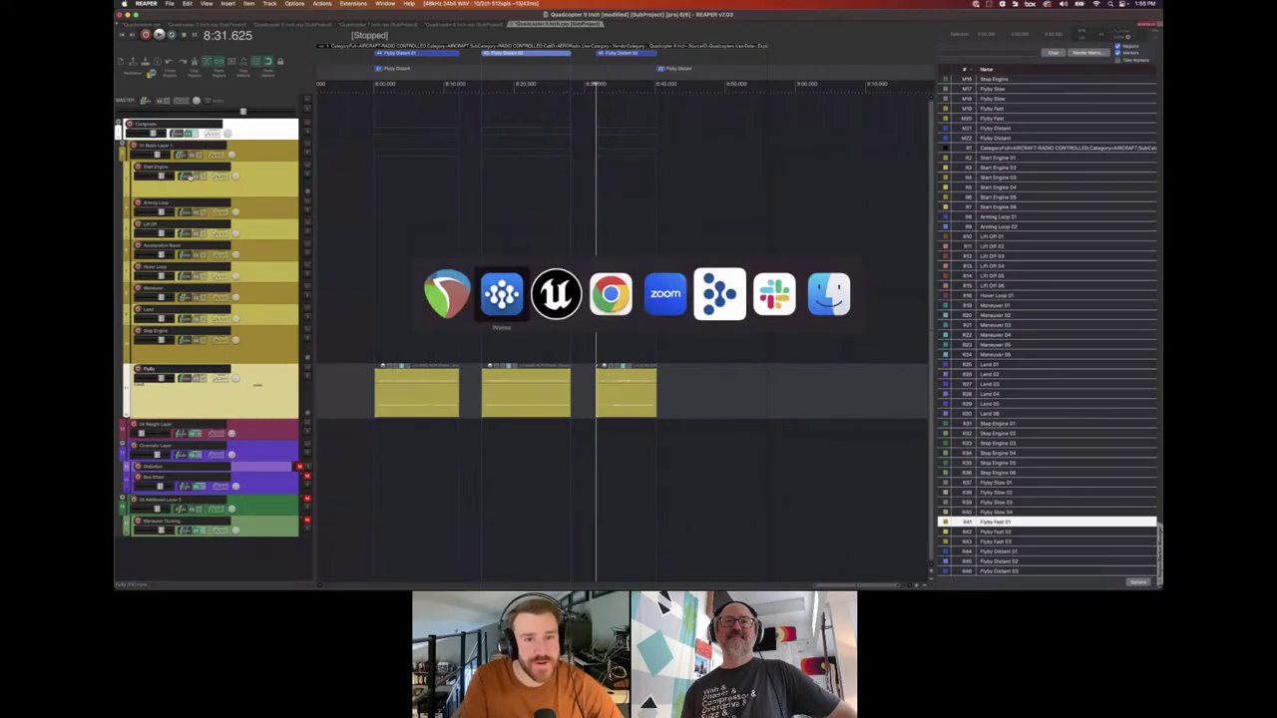